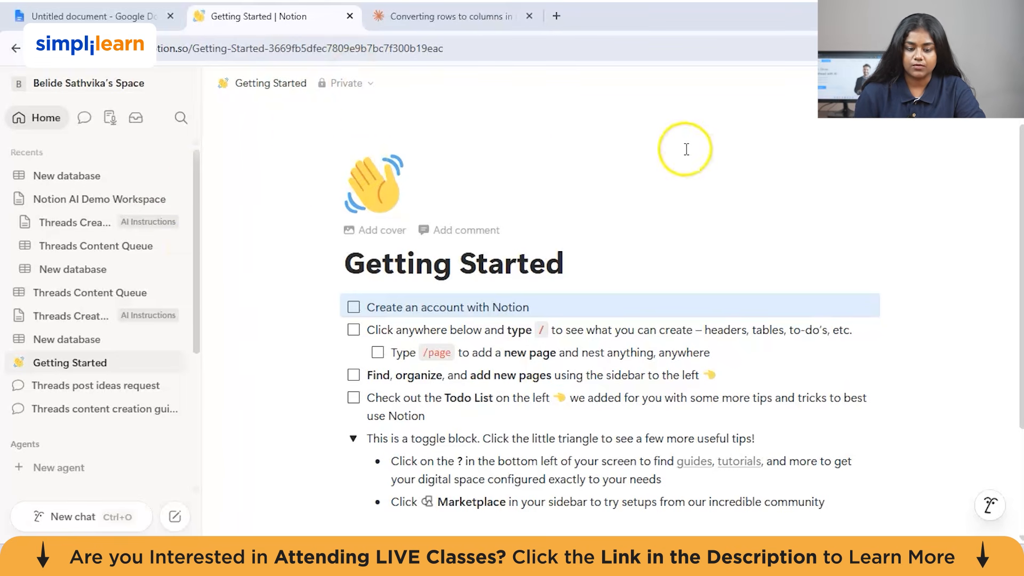
Create a new workspace on the Free plan and skip the free setup session with an expert.
left_click(43, 90)
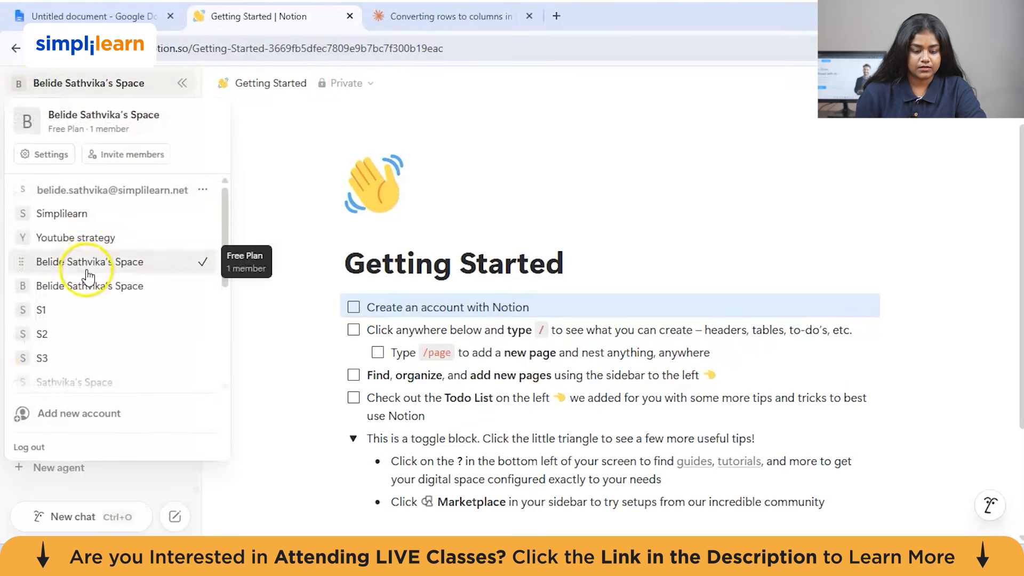
scroll(71, 312, "down", 3)
left_click(69, 378)
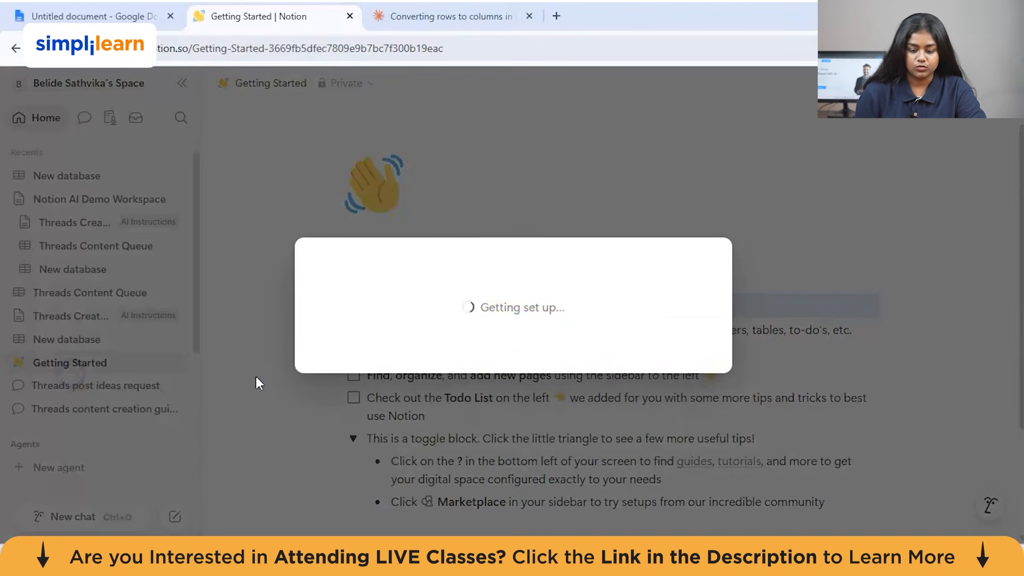
scroll(440, 291, "down", 5)
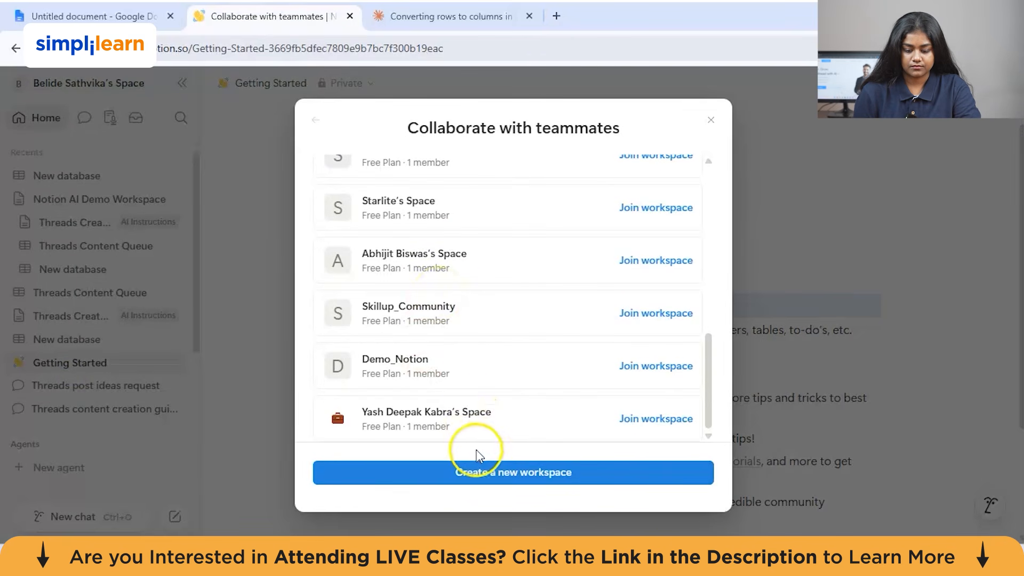
left_click(487, 473)
left_click(491, 270)
left_click(319, 418)
left_click(401, 469)
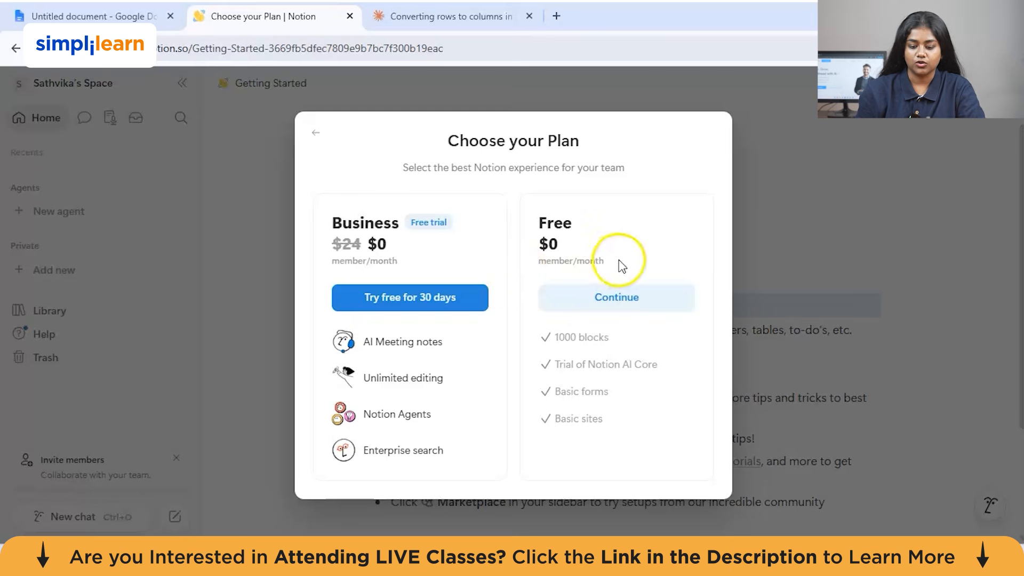
left_click(603, 294)
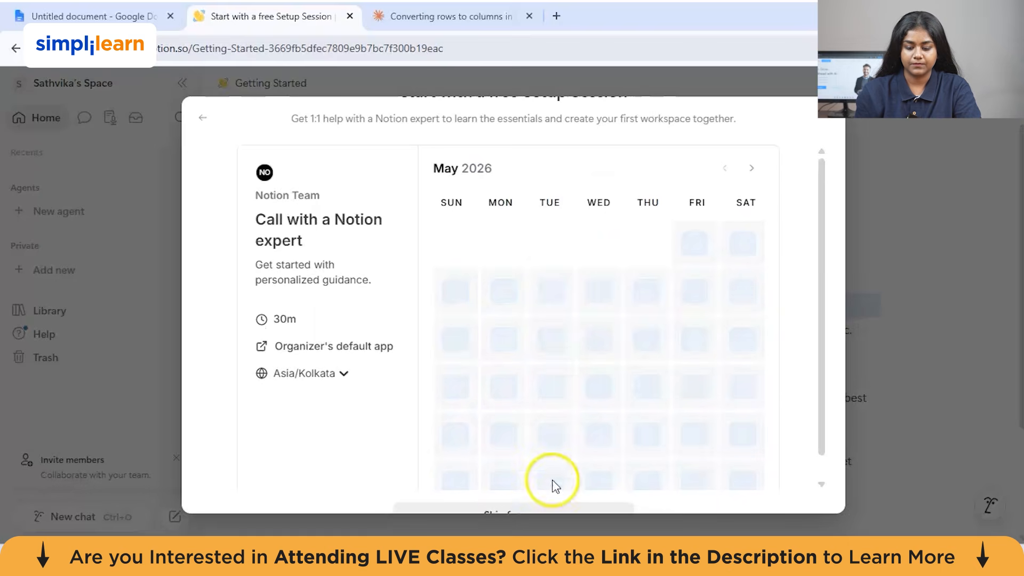
left_click(500, 506)
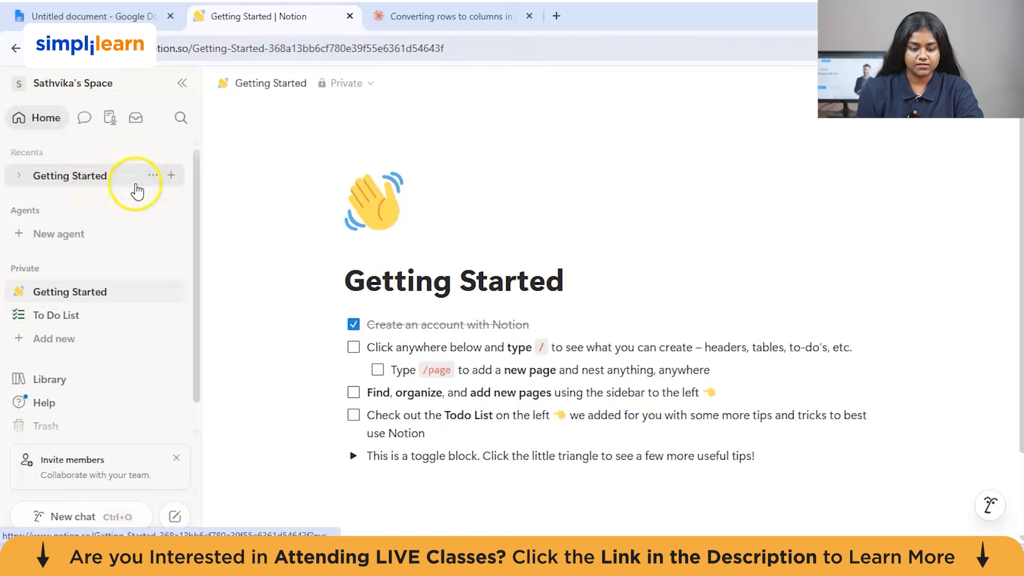
Add an empty private page and title it "Threads Creator Brain".
left_click(96, 340)
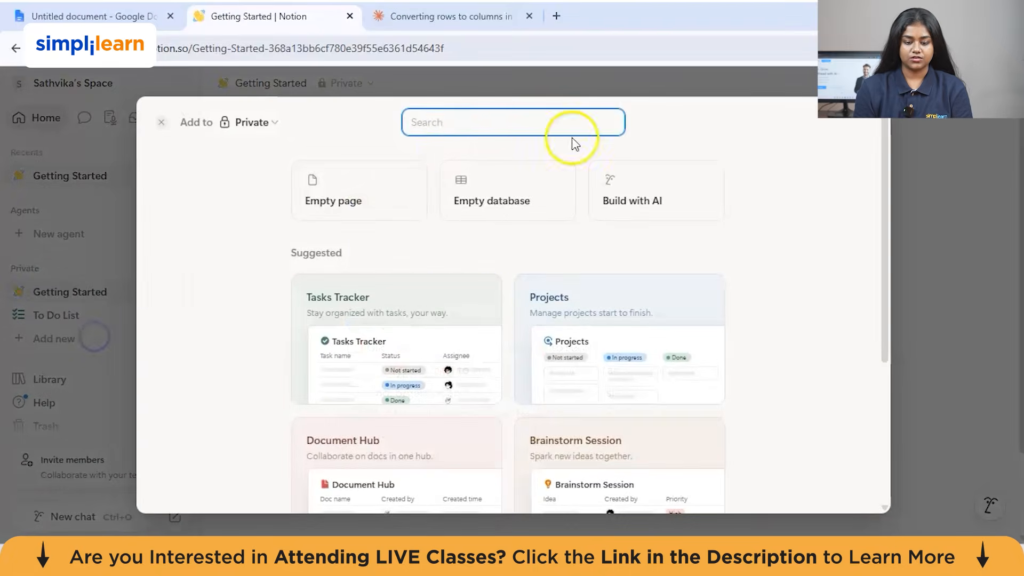
left_click(393, 179)
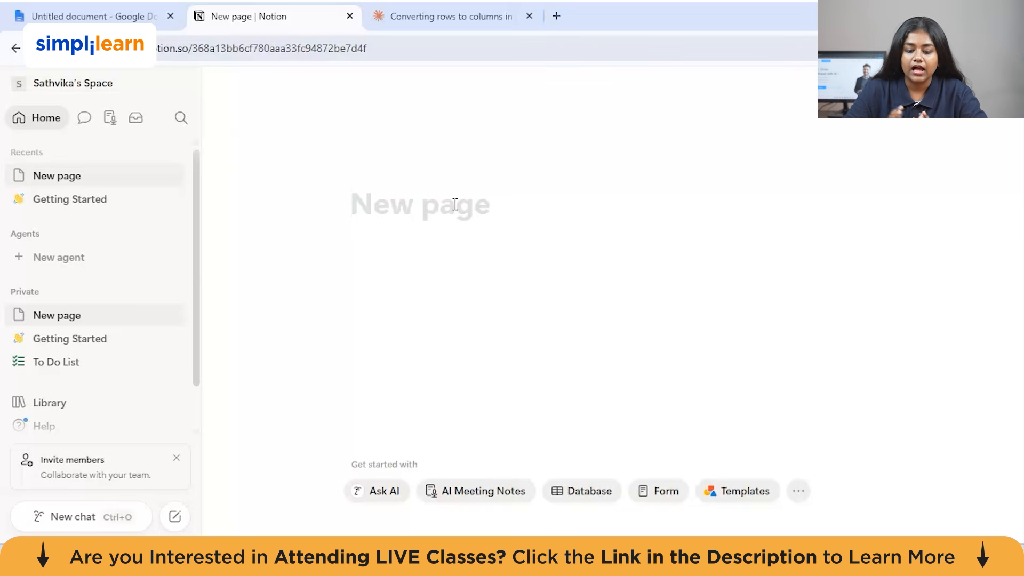
left_click(403, 204)
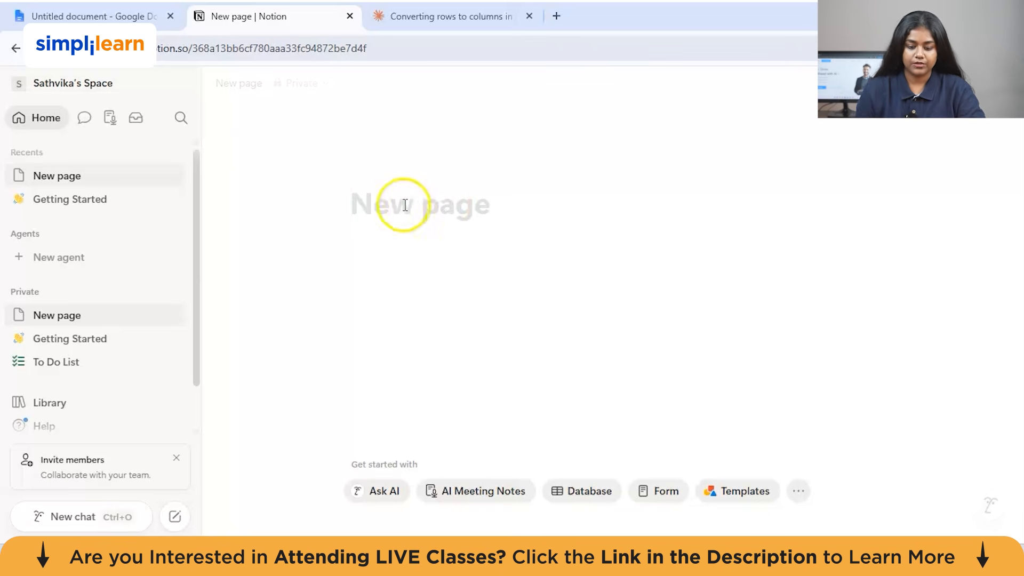
left_click(392, 190)
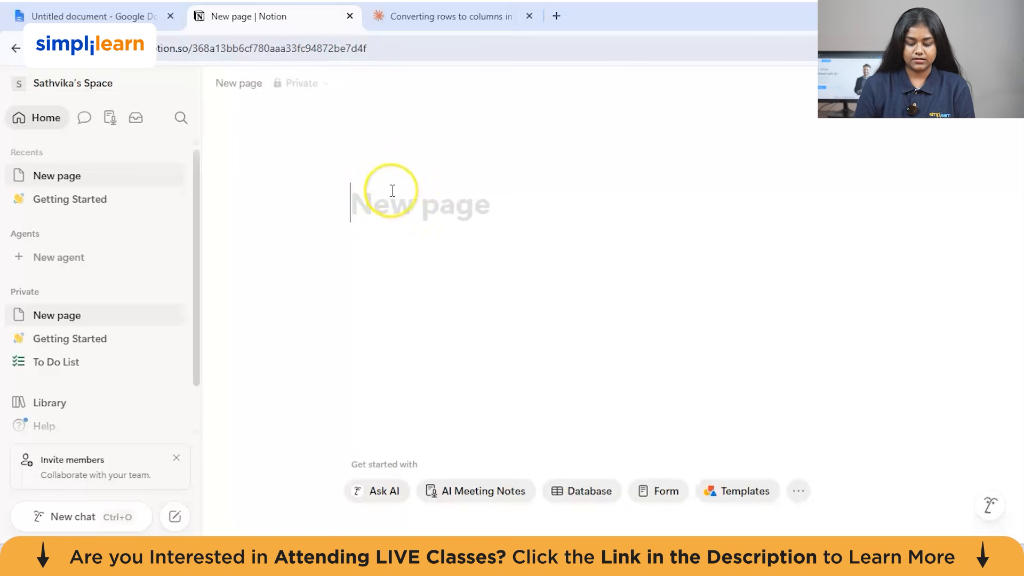
type("Threads C")
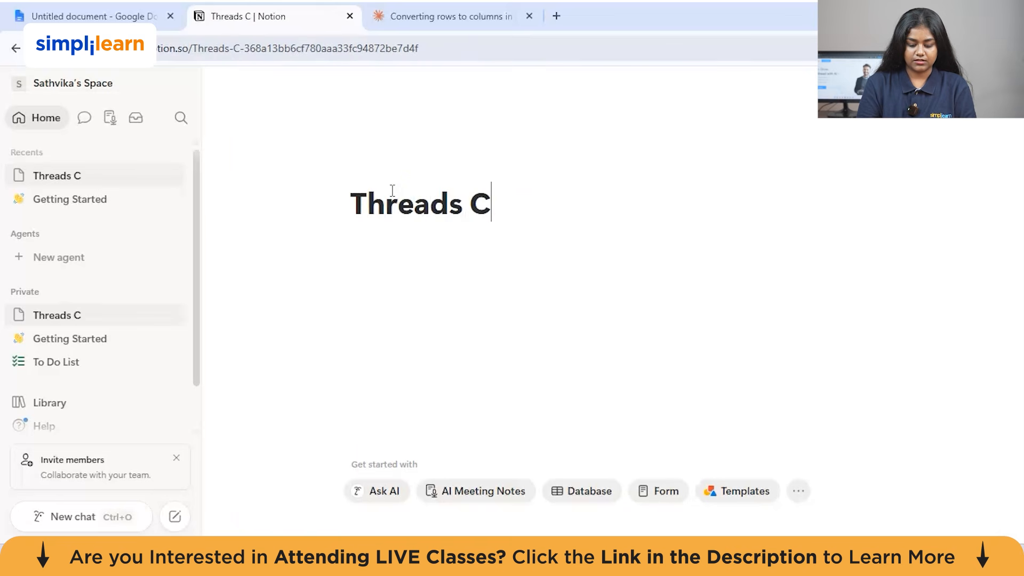
type("reator Brain")
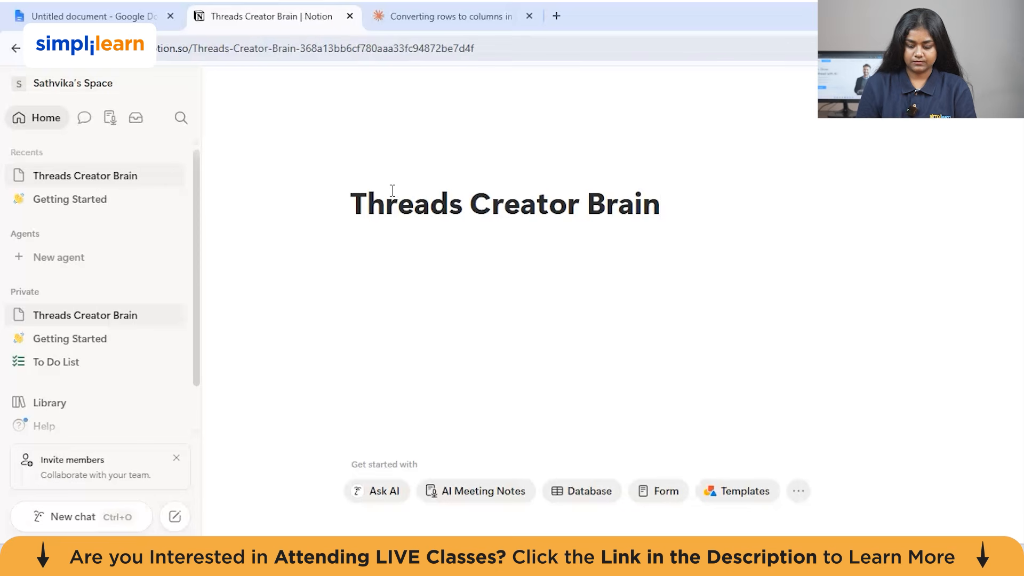
key("Return")
left_click(901, 210)
type("/")
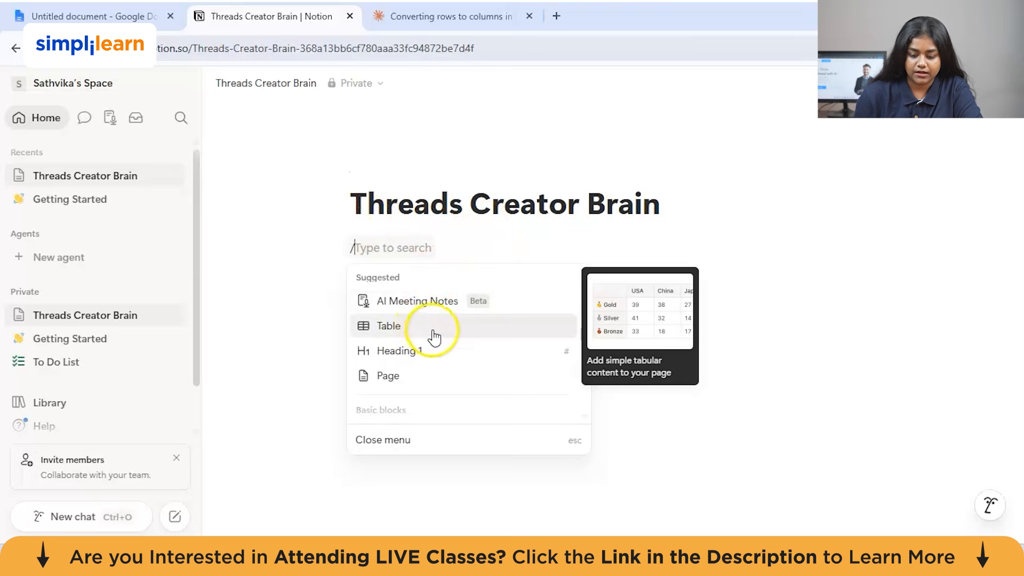
scroll(434, 331, "down", 1)
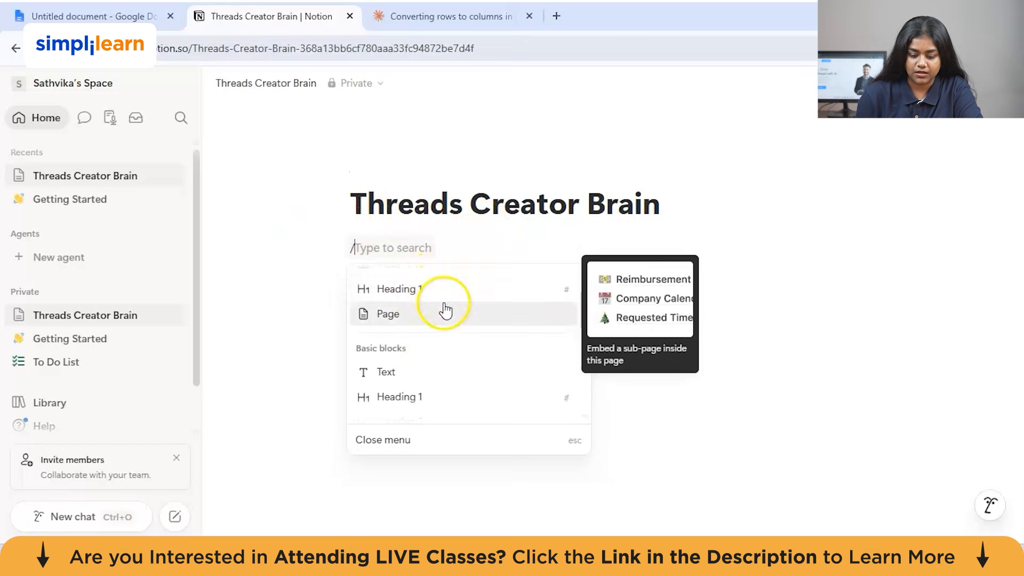
scroll(443, 307, "up", 1)
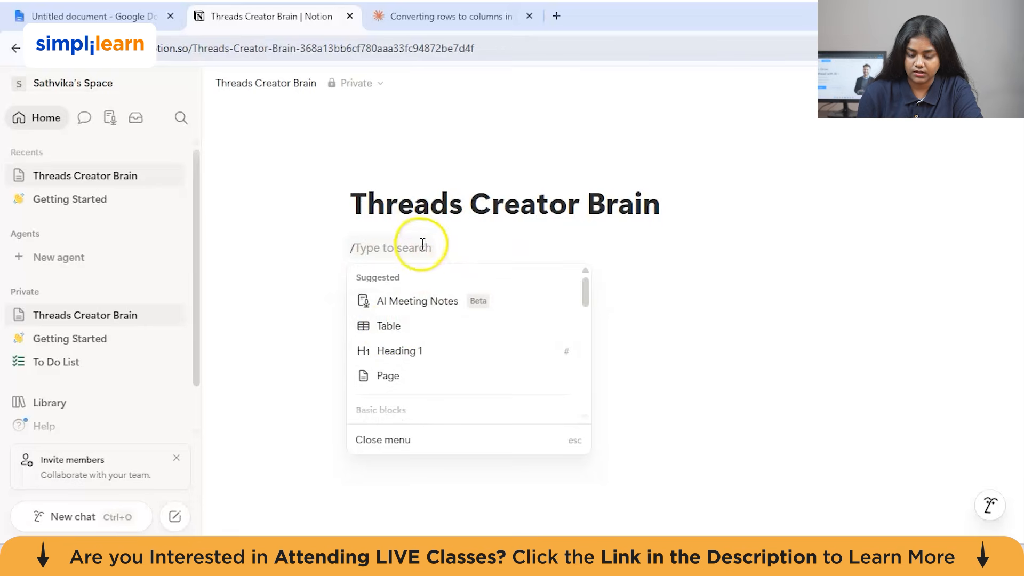
key("BackSpace")
type("/")
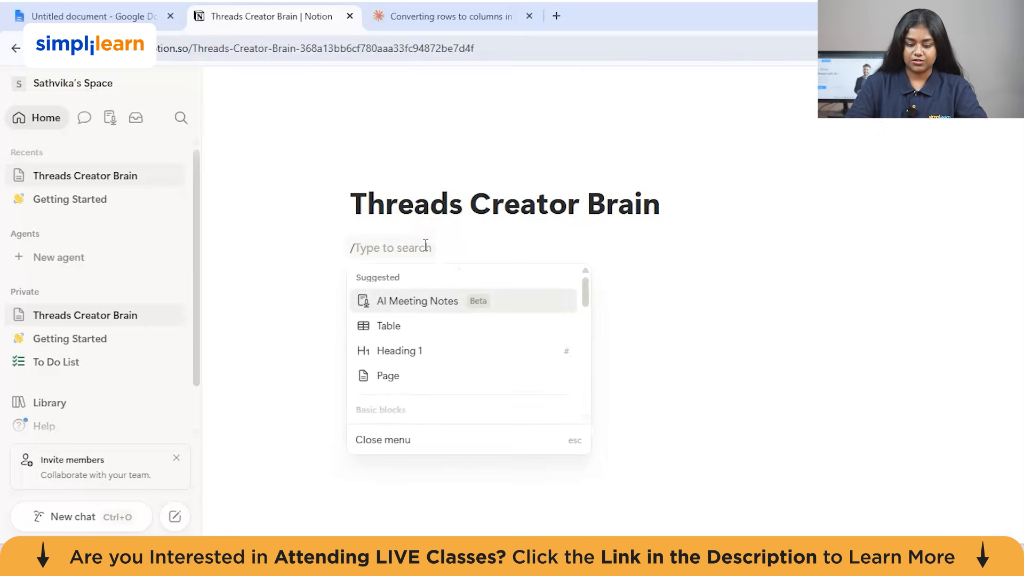
left_click(508, 126)
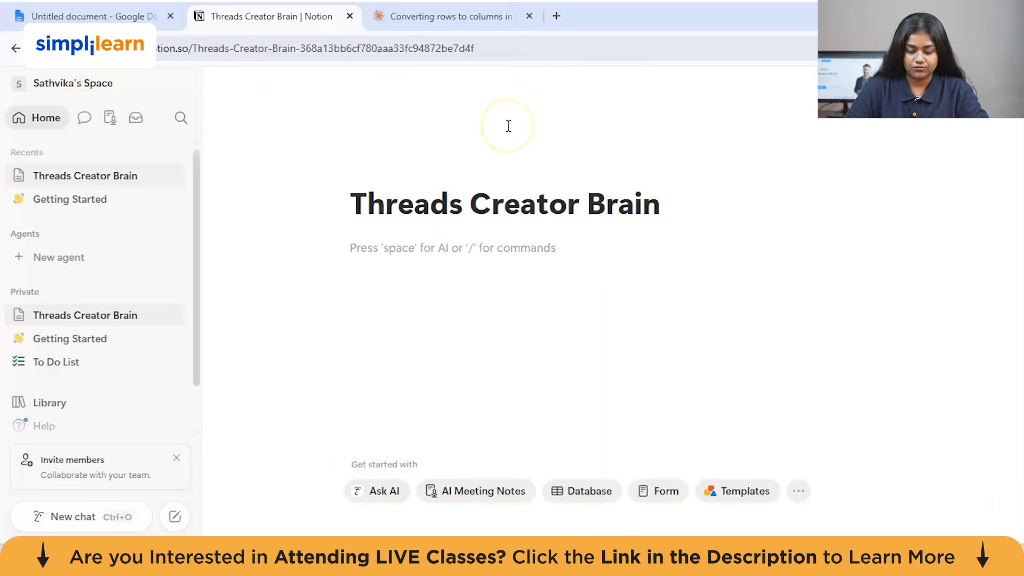
Paste the copied content pillars, voice guidelines and successful post style notes into the body of the Threads Creator Brain page.
key("ctrl+v")
left_click(435, 254)
scroll(439, 216, "up", 1)
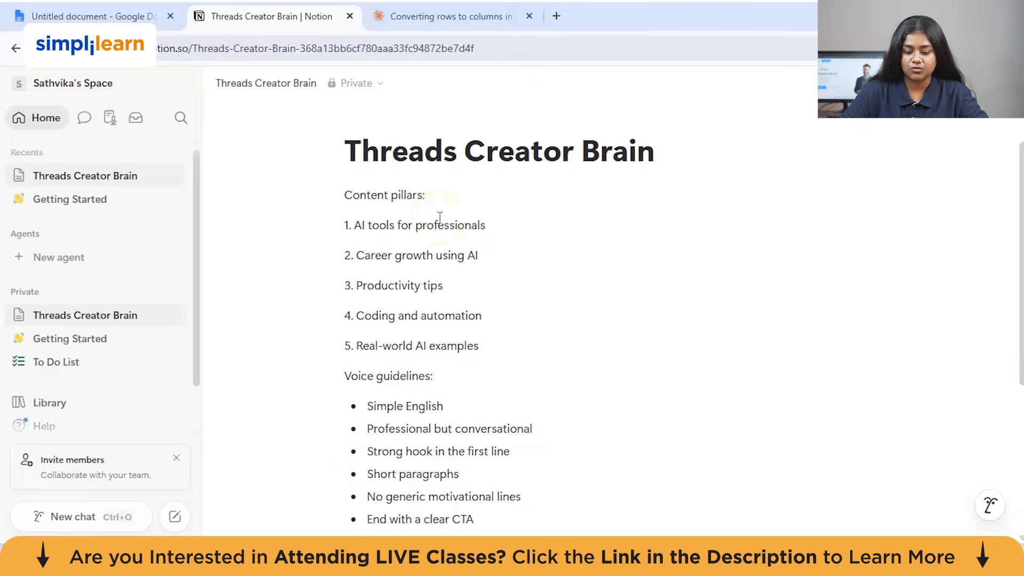
Review the content pillars, voice guidelines and successful post style on the Threads Creator Brain page.
scroll(440, 218, "down", 1)
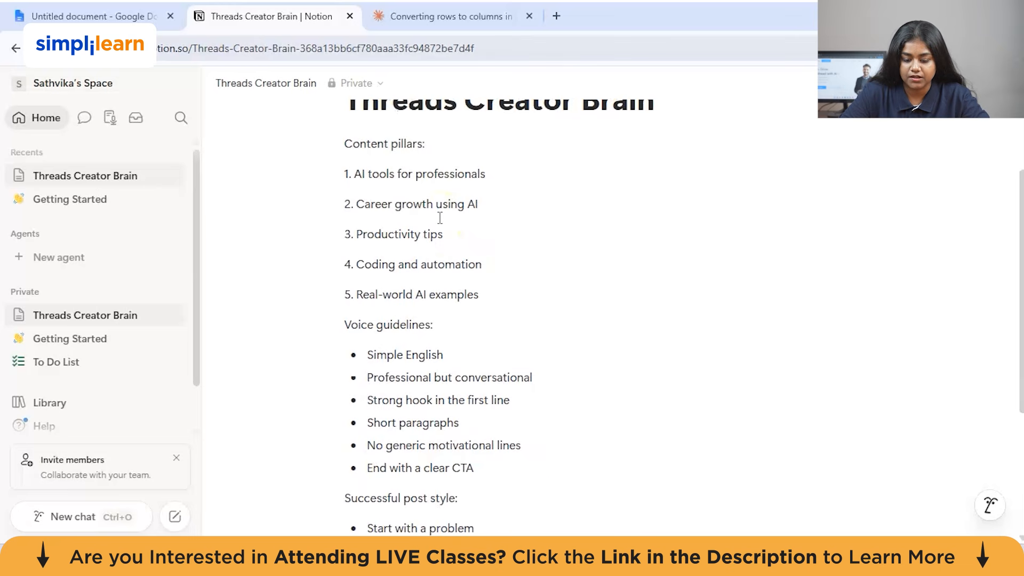
scroll(440, 218, "down", 4)
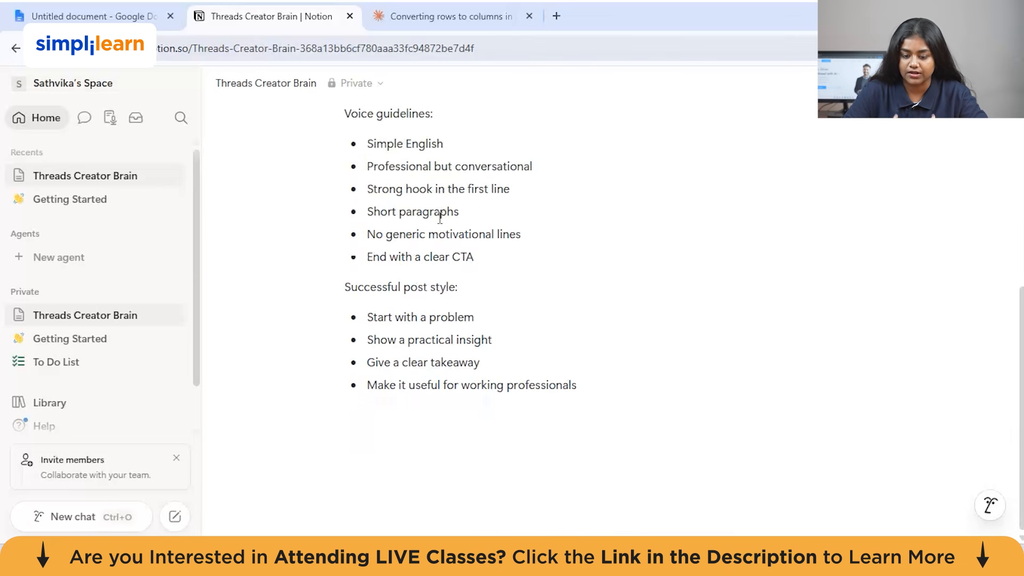
scroll(439, 217, "up", 5)
scroll(439, 218, "down", 1)
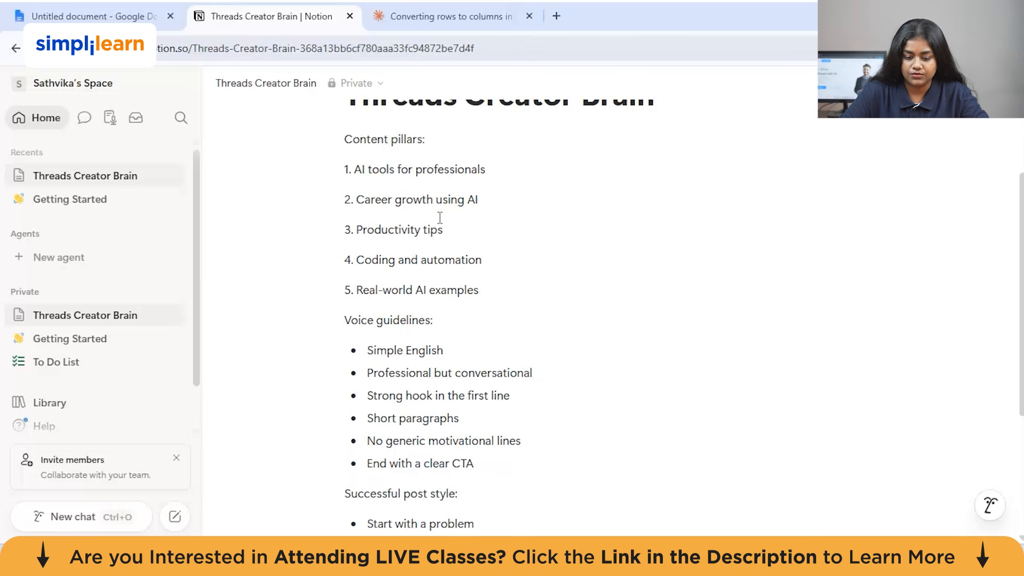
scroll(422, 200, "down", 1)
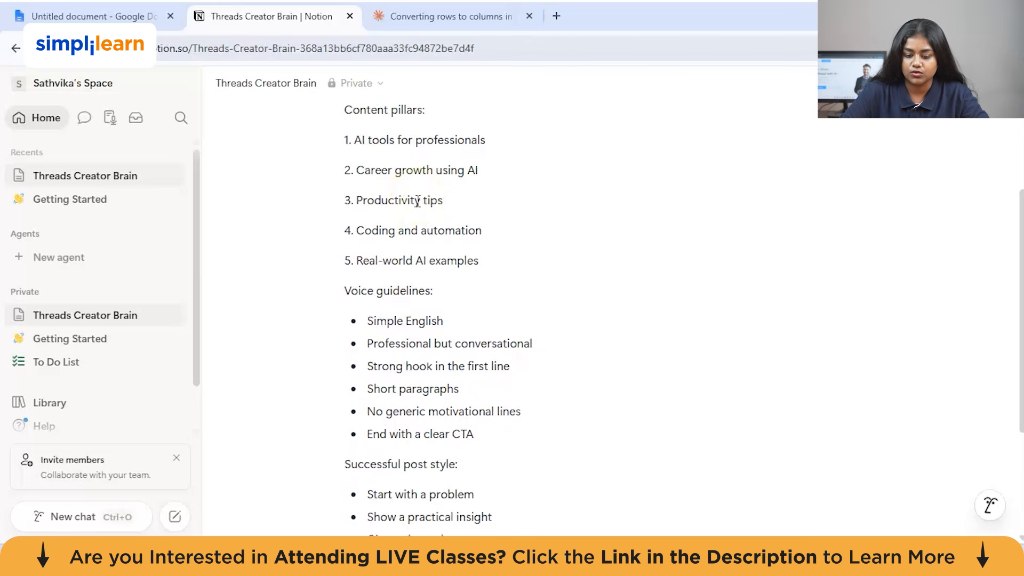
scroll(419, 202, "down", 3)
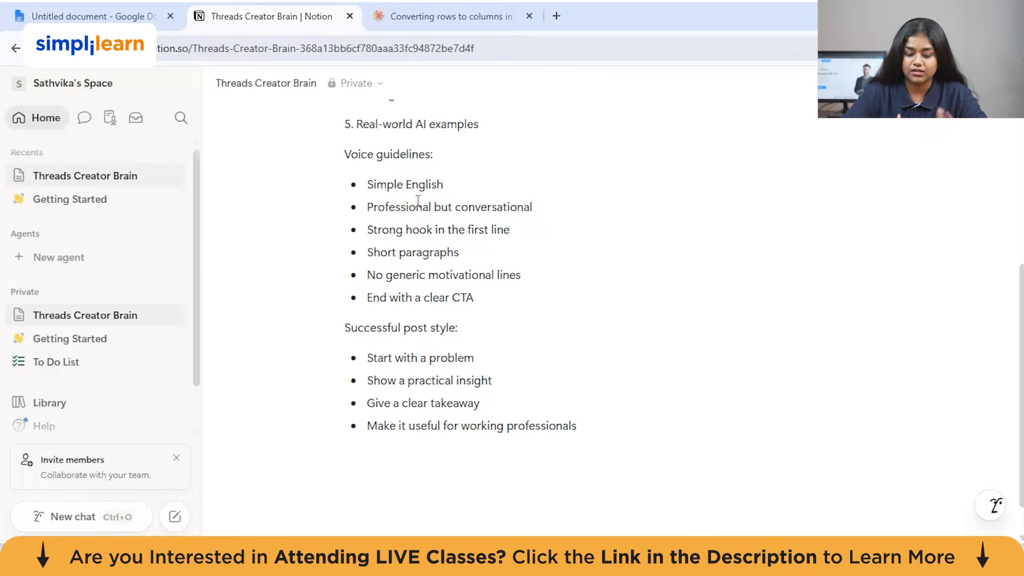
scroll(418, 202, "down", 1)
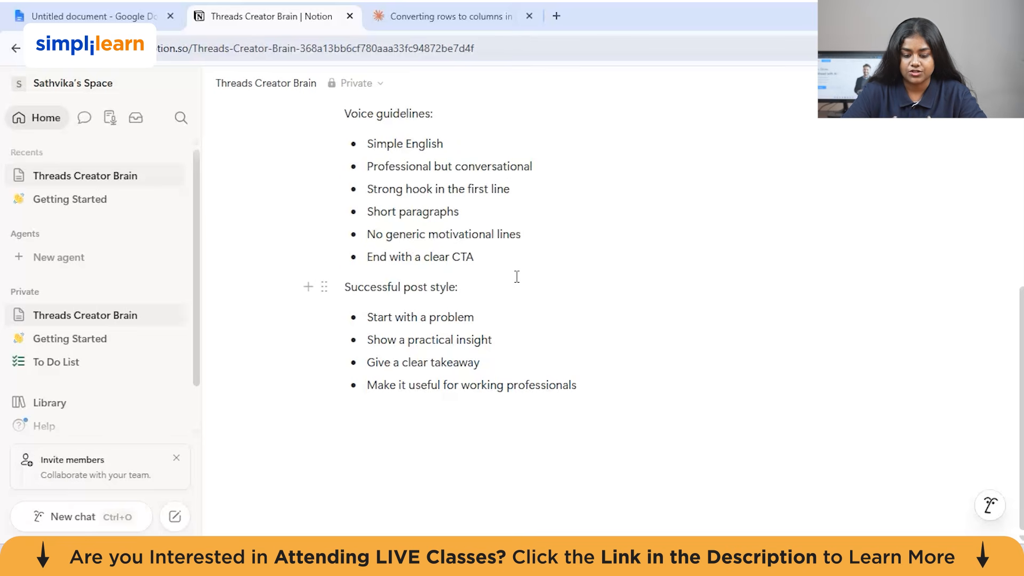
scroll(517, 276, "up", 5)
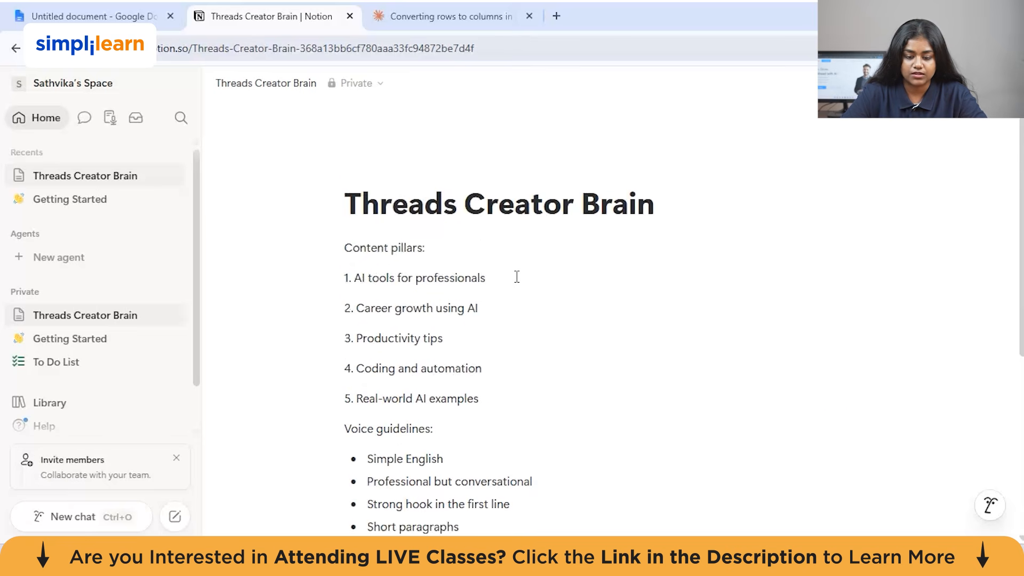
scroll(517, 276, "down", 5)
In a new AI chat, write "You are my threads content creator. Always use the page" followed by a mention of the Threads Creator Brain page.
left_click(990, 505)
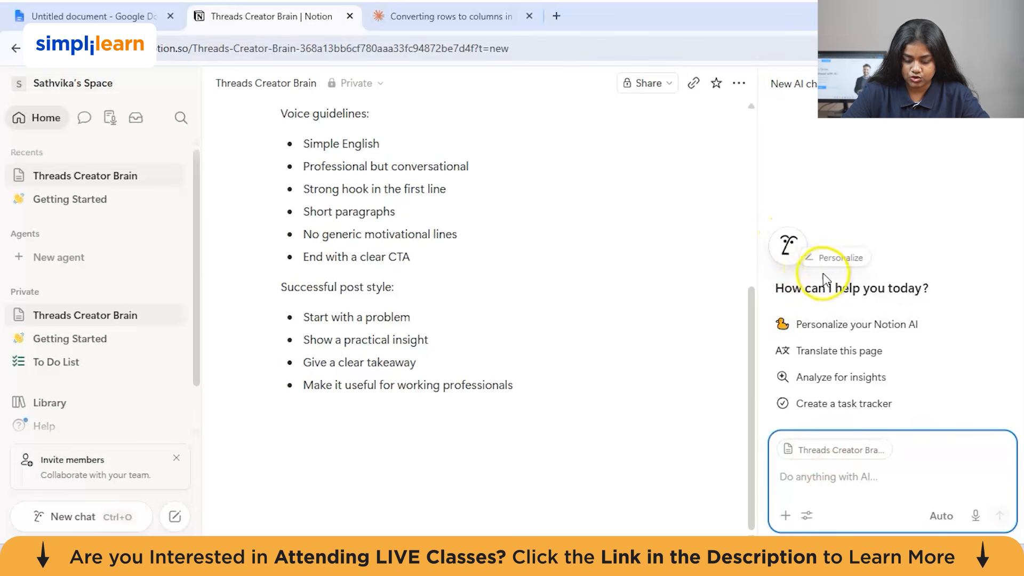
left_click(862, 485)
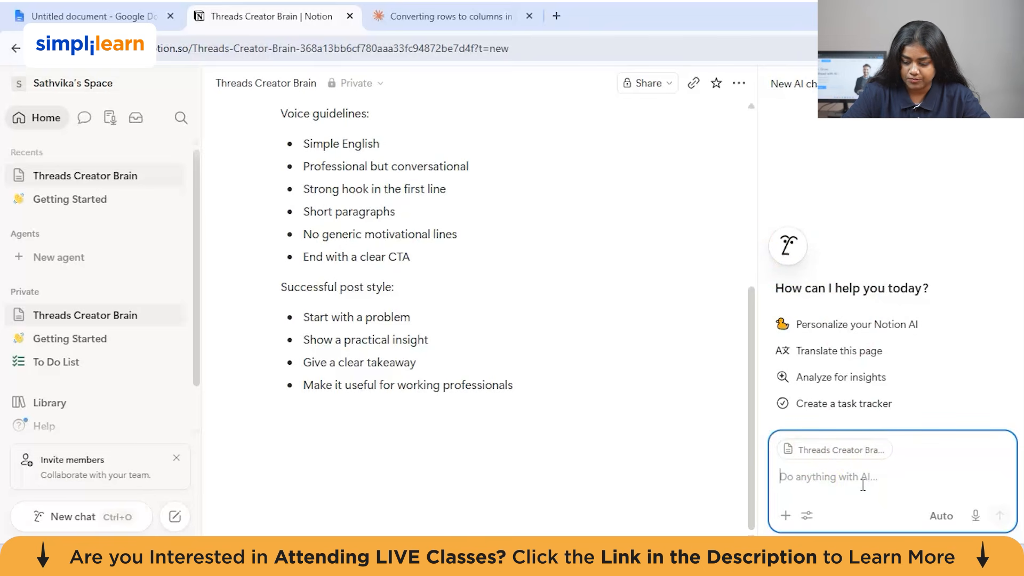
type("You")
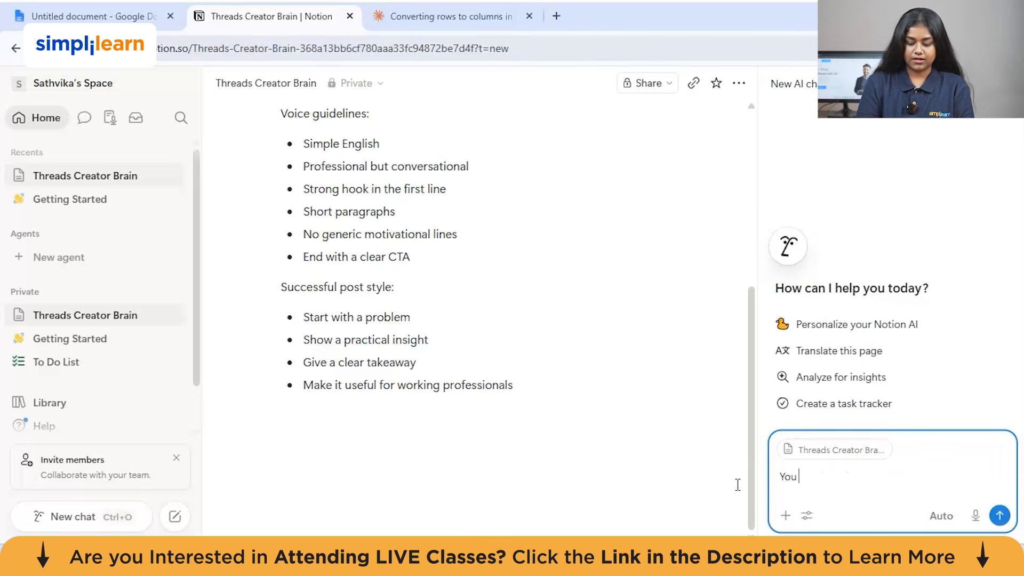
type(" are my t")
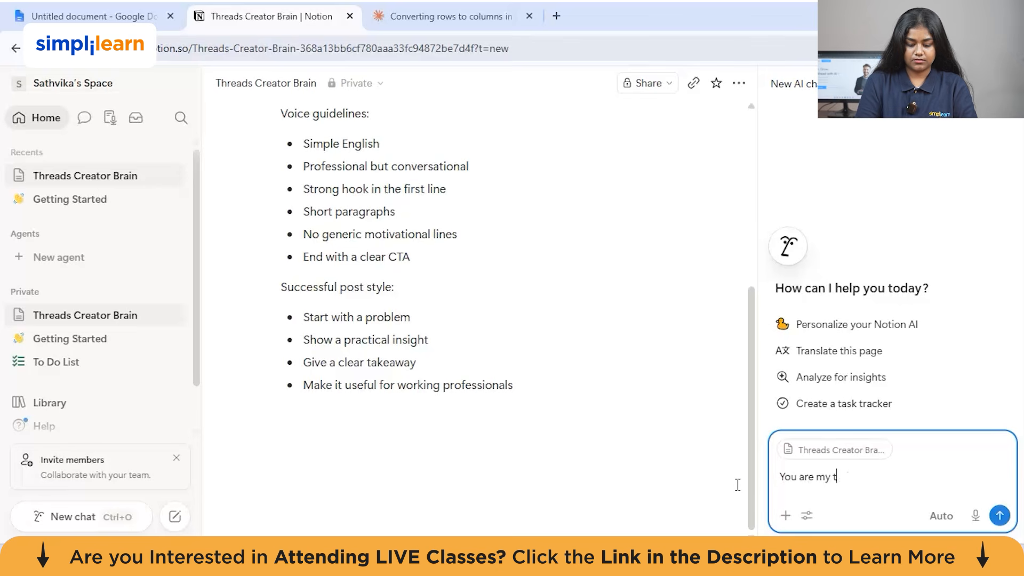
type("hreads cont")
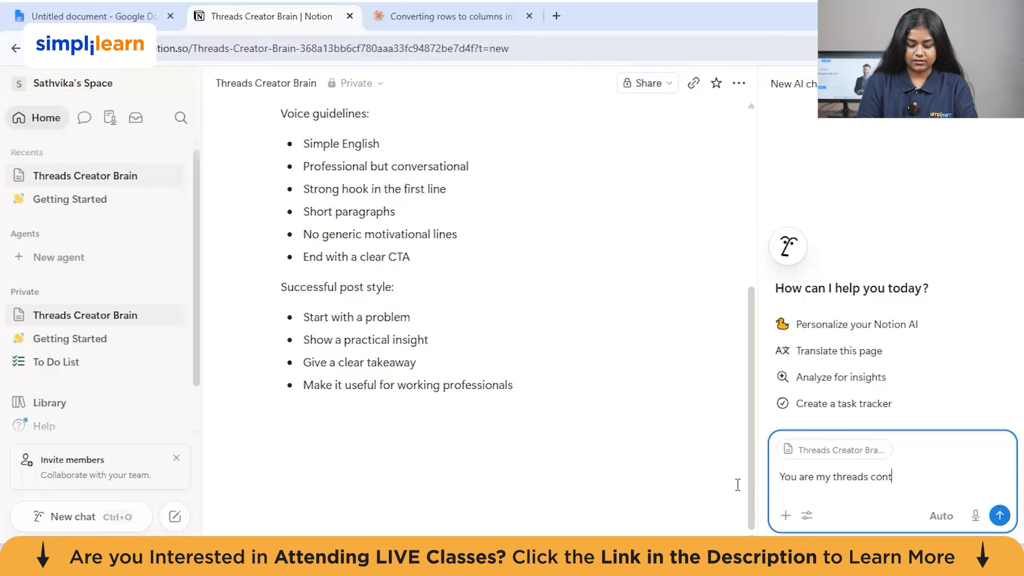
type("ent creator. Always use the page @")
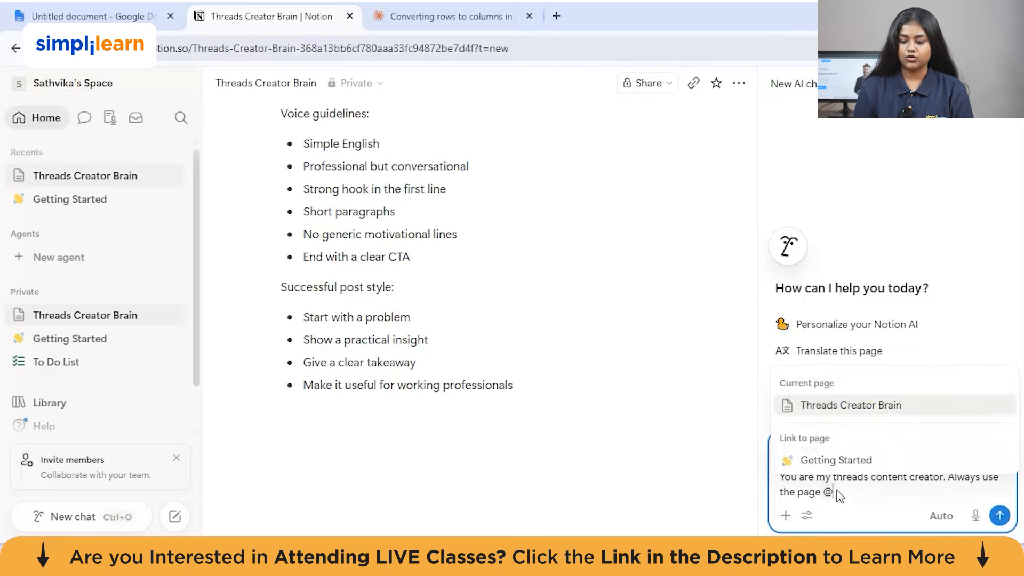
left_click(840, 409)
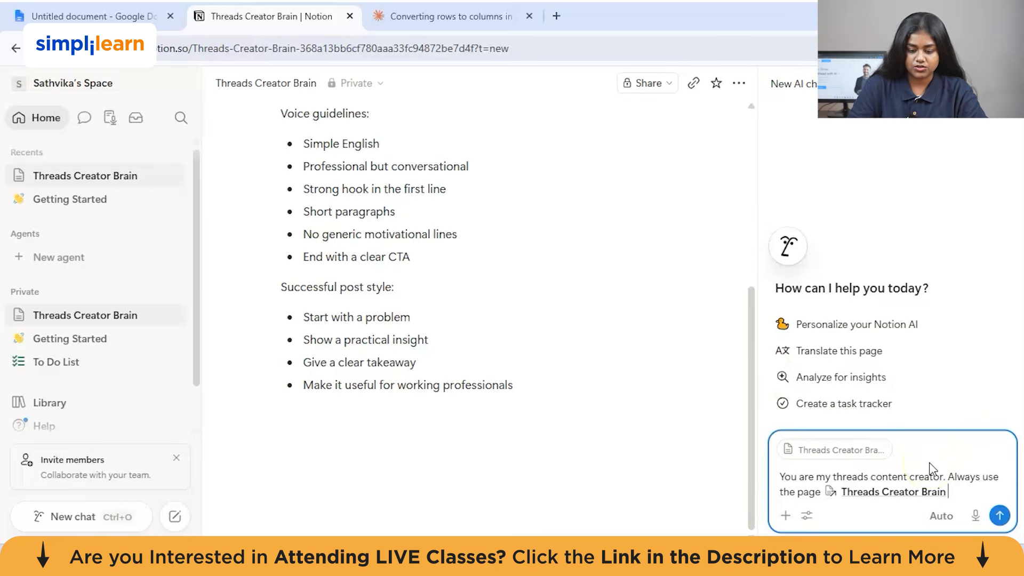
Finish and send the prompt: main reference, short, useful, professional social posts for AI, Career, coding, no generic content, strong hooks and clear CTA's.
scroll(603, 343, "up", 5)
scroll(599, 283, "down", 1)
type("as your main reference. Wr")
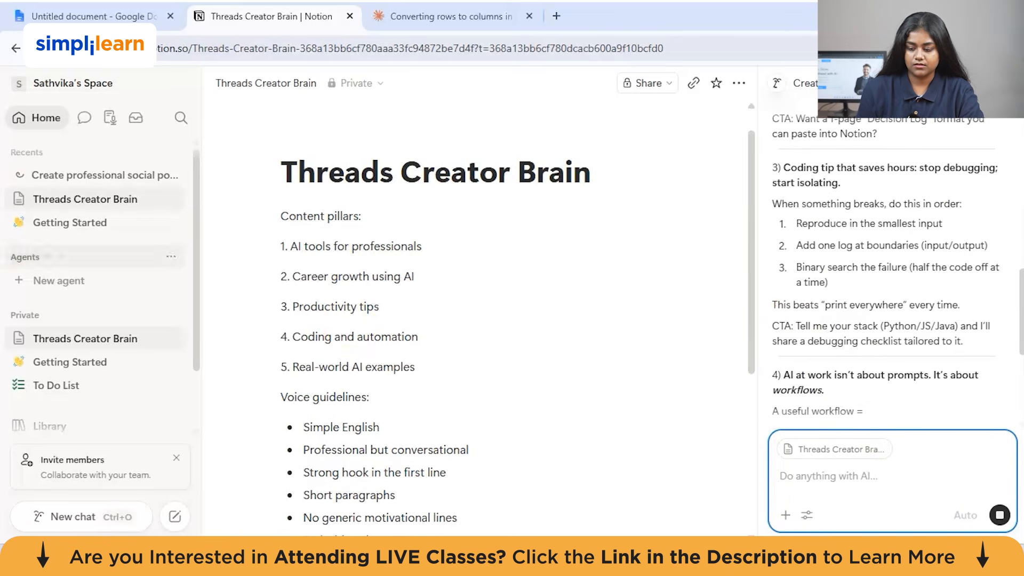
Open the "Create professional social posts" chat in full view and read the generated posts from the beginning.
left_click(88, 183)
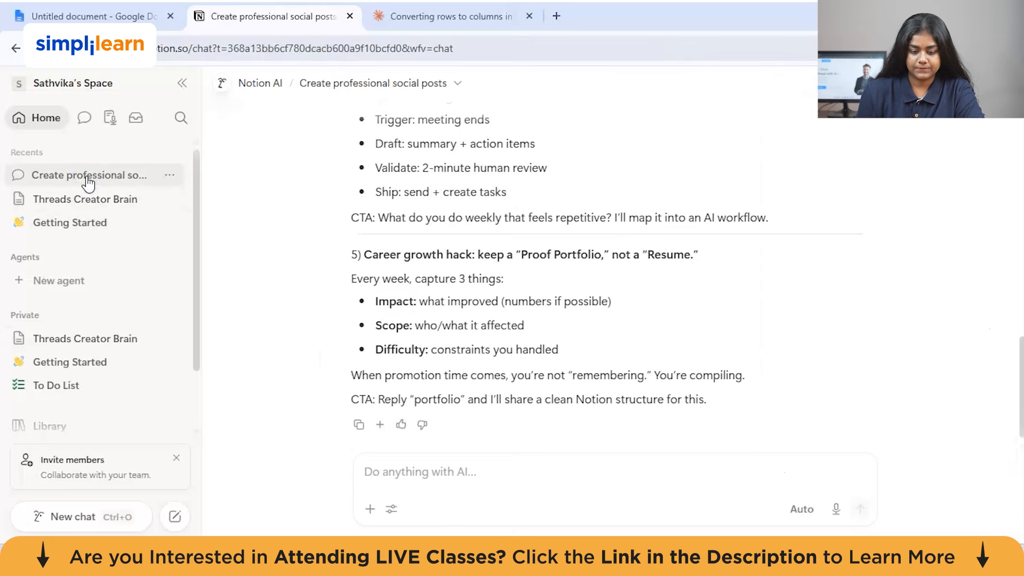
scroll(459, 281, "up", 15)
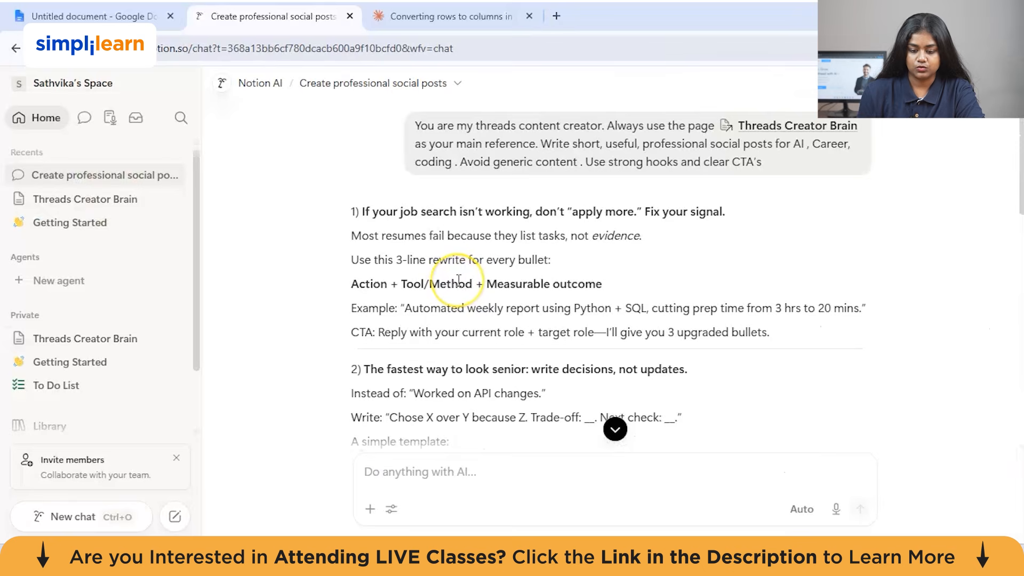
Read the first two generated posts and skim the remaining ones, returning to the prompt at the start of the chat.
scroll(458, 281, "down", 2)
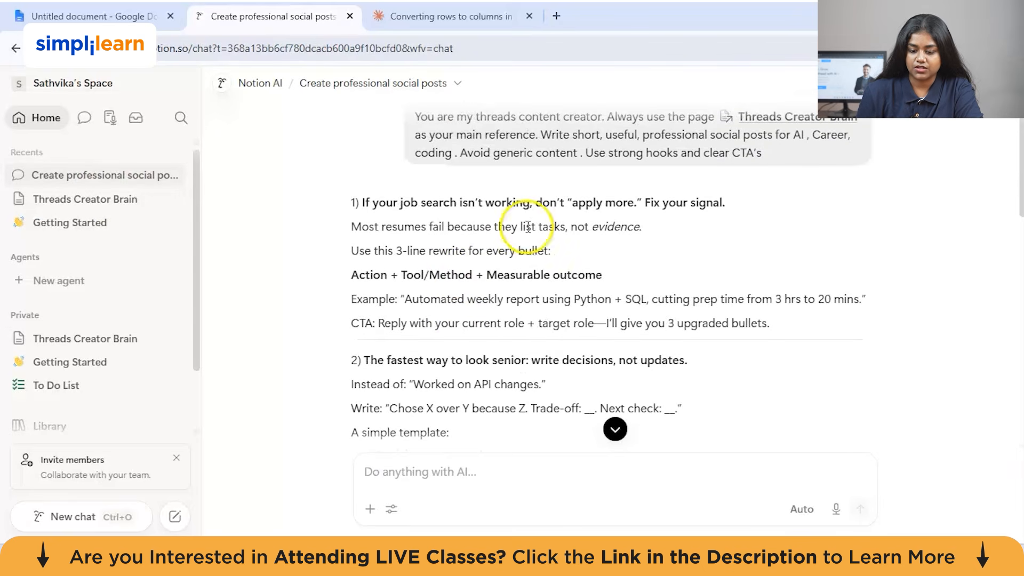
scroll(527, 228, "up", 1)
scroll(461, 326, "down", 1)
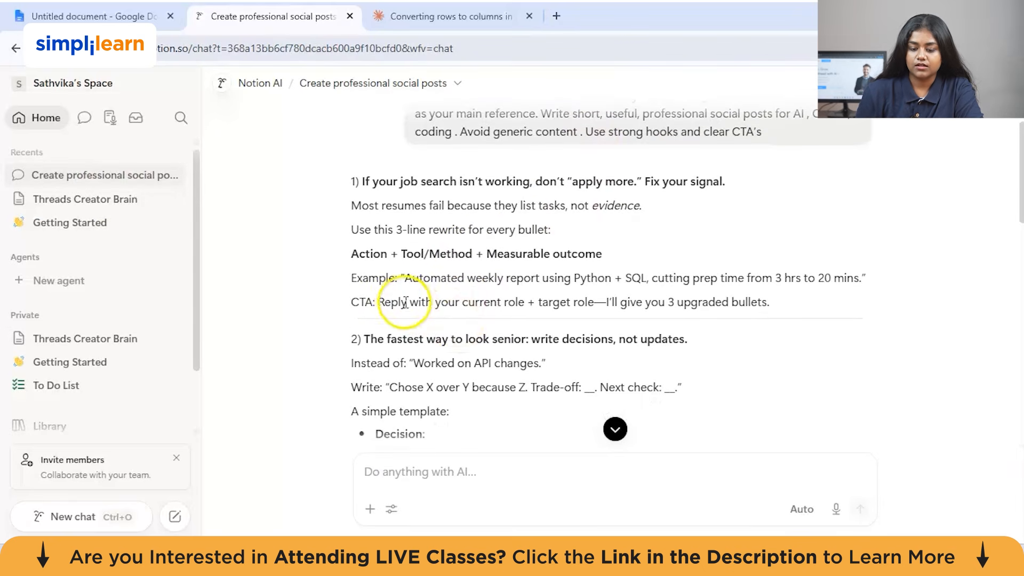
scroll(402, 295, "down", 1)
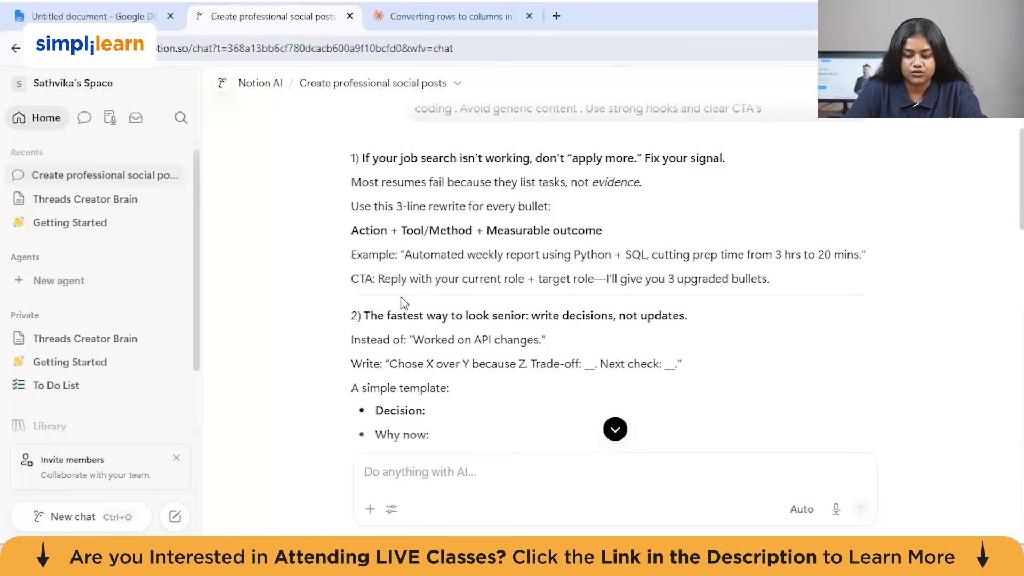
scroll(402, 299, "down", 3)
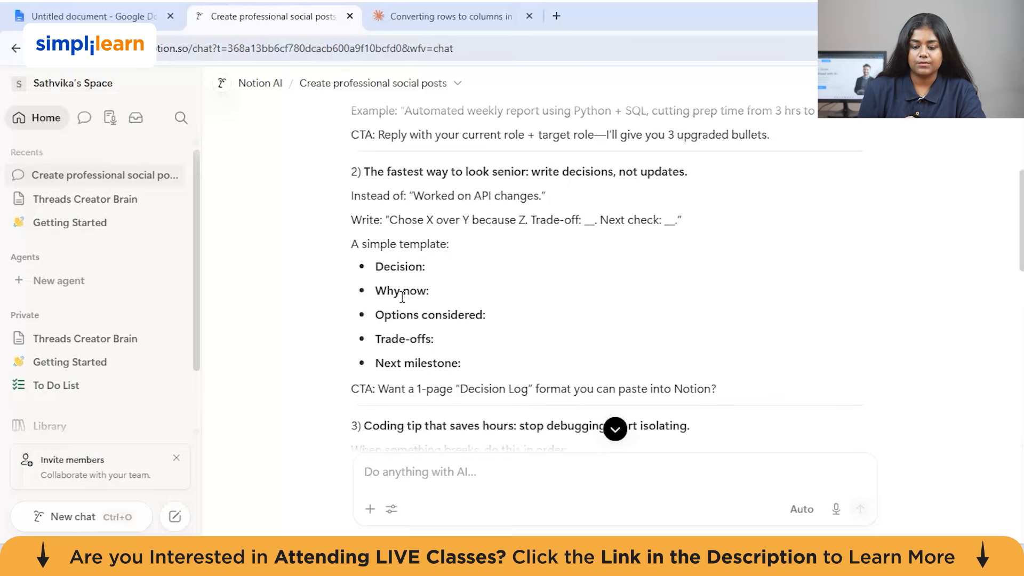
scroll(402, 298, "down", 2)
scroll(402, 296, "up", 2)
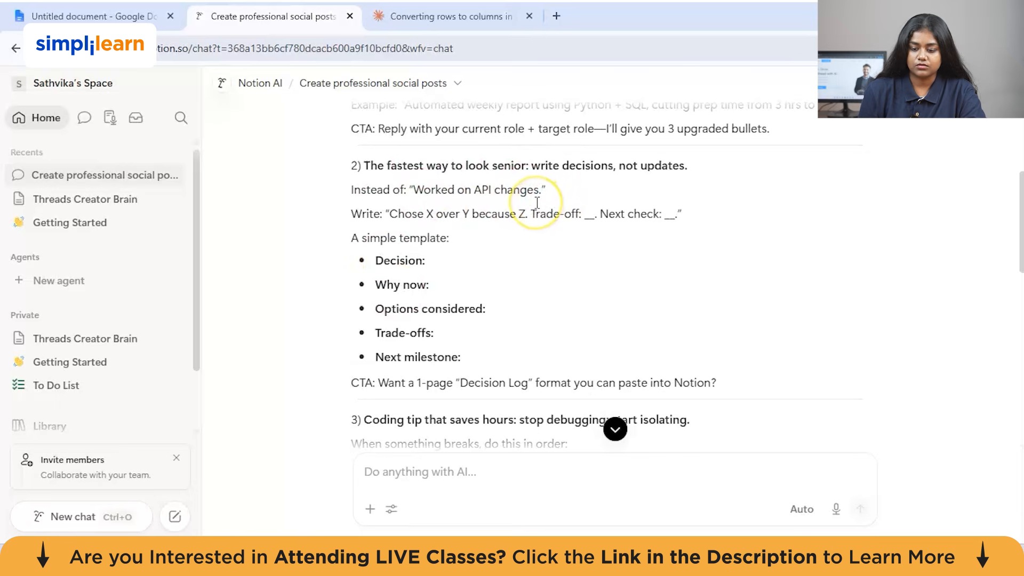
scroll(427, 240, "down", 7)
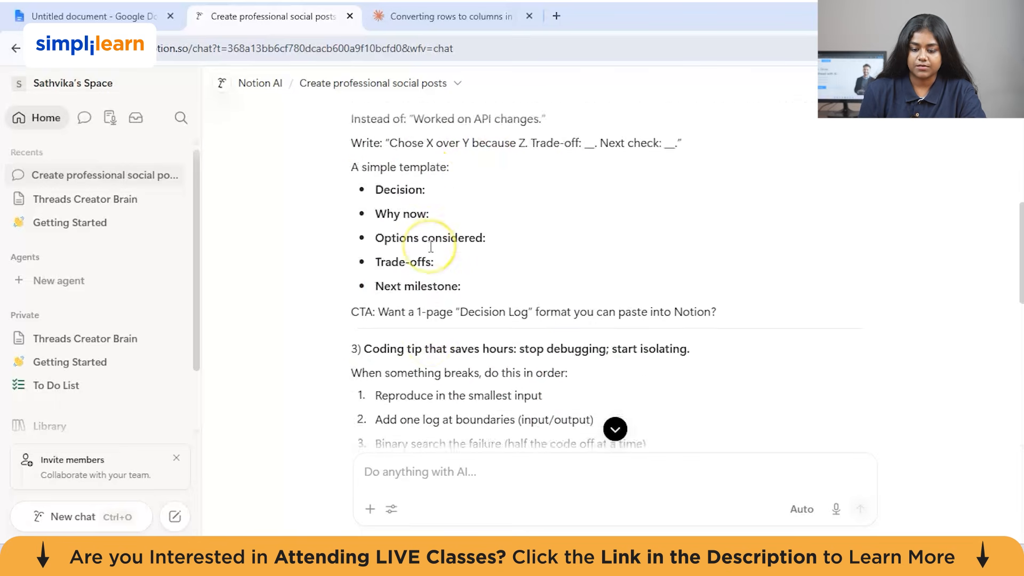
scroll(496, 256, "down", 4)
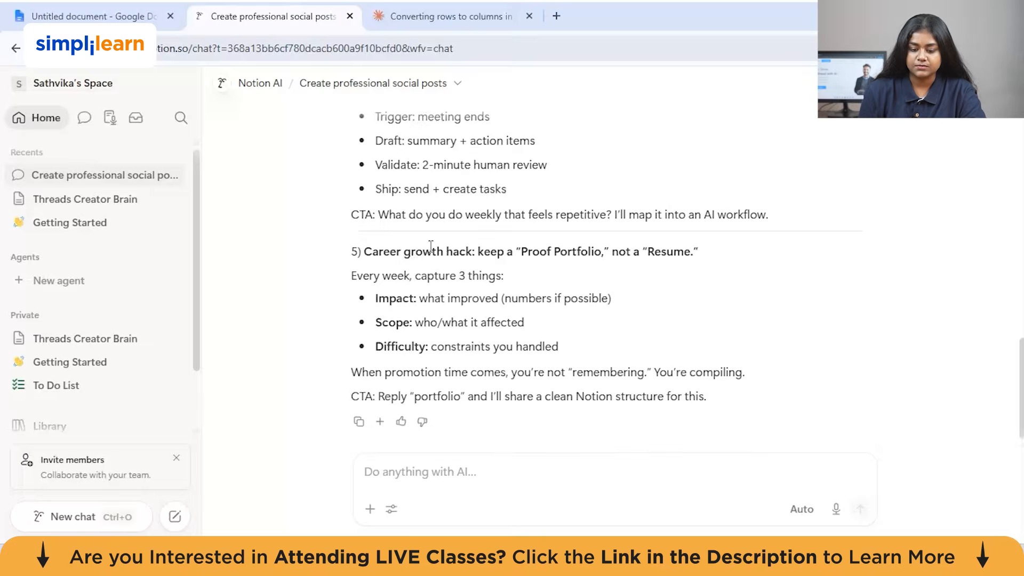
scroll(447, 133, "up", 18)
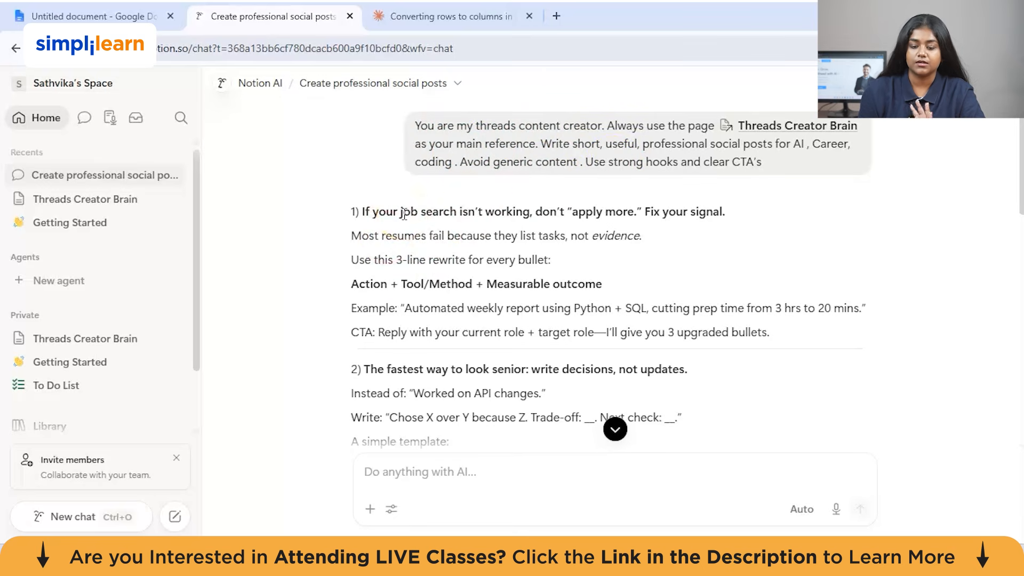
Examine the hook, body and CTA of each generated post, from the job search post through the "Proof Portfolio" career post.
scroll(443, 224, "down", 1)
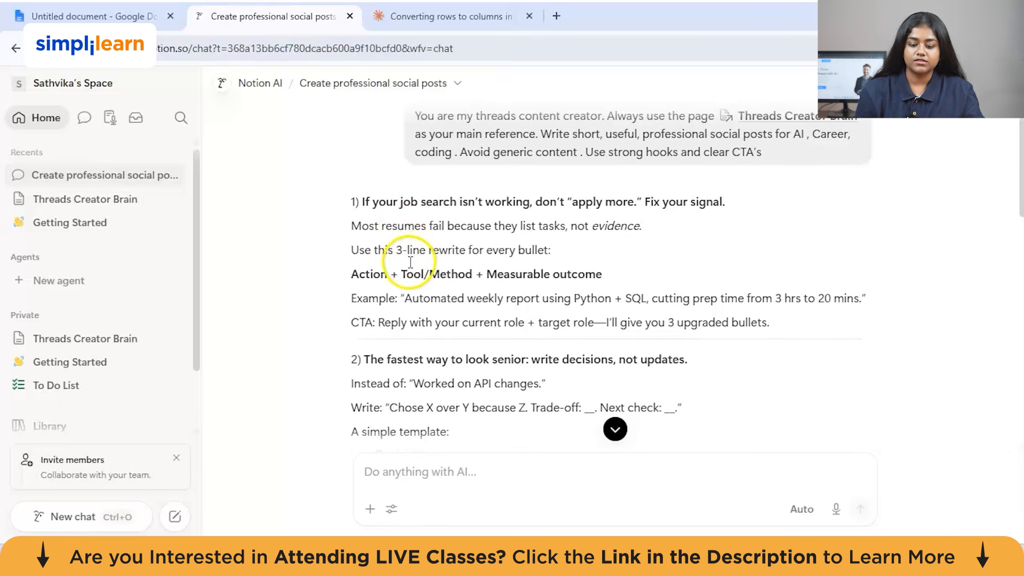
scroll(409, 269, "down", 2)
scroll(426, 242, "down", 1)
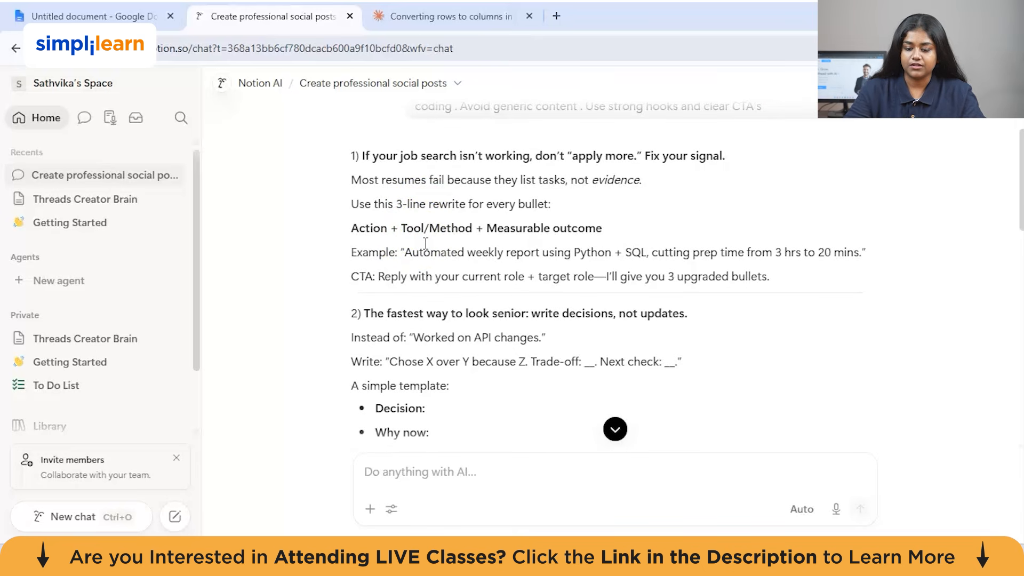
scroll(425, 243, "down", 5)
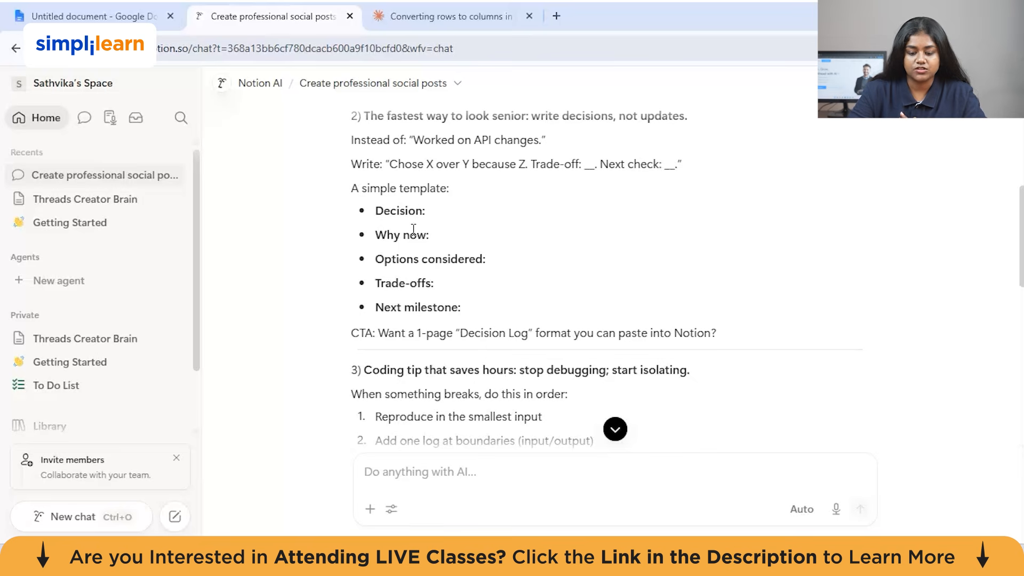
scroll(414, 229, "down", 8)
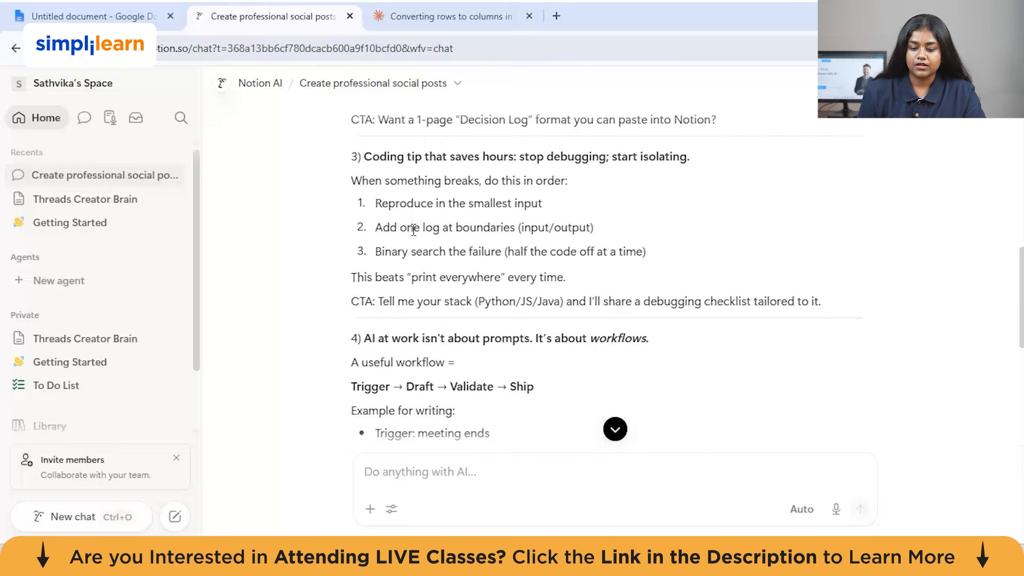
scroll(413, 229, "down", 1)
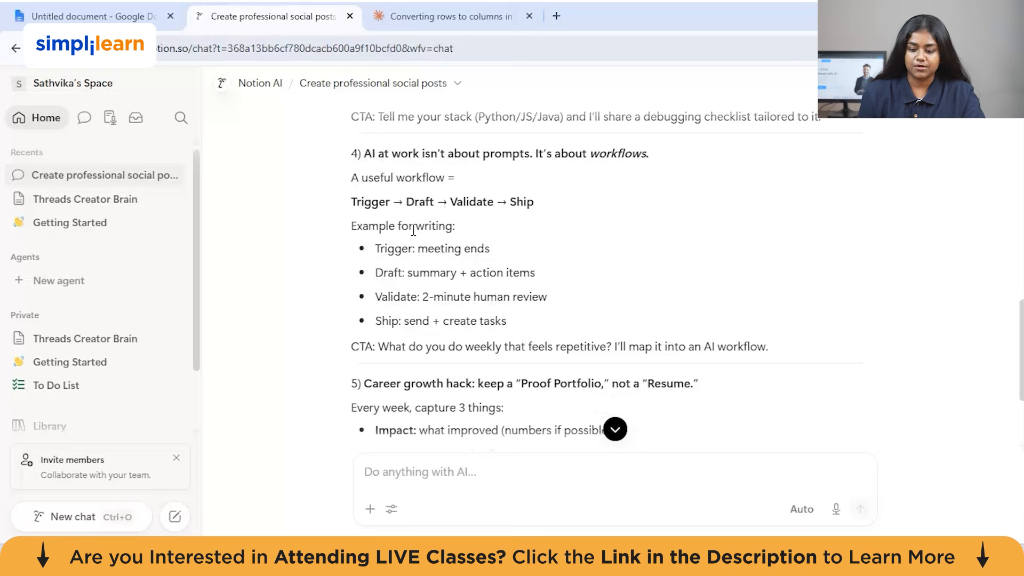
scroll(413, 229, "down", 3)
left_click(711, 196)
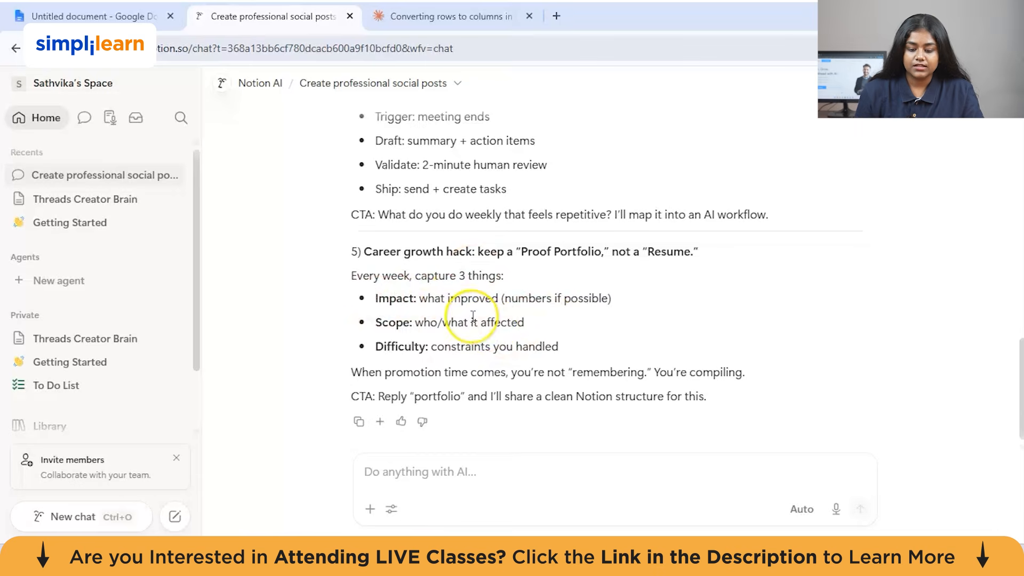
scroll(480, 320, "up", 15)
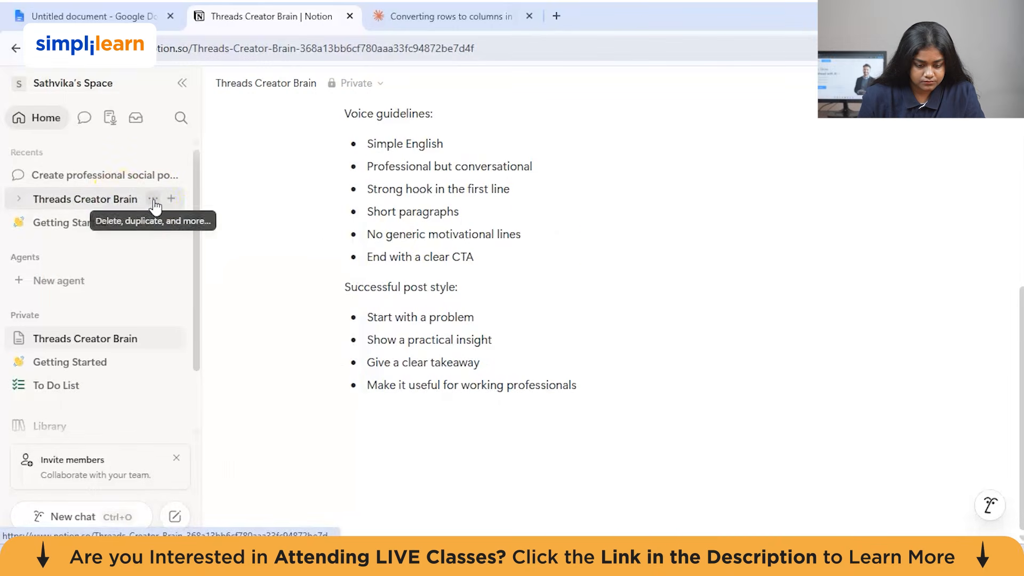
Add a new subpage under the Threads Creator Brain page and make it an empty database.
left_click(171, 200)
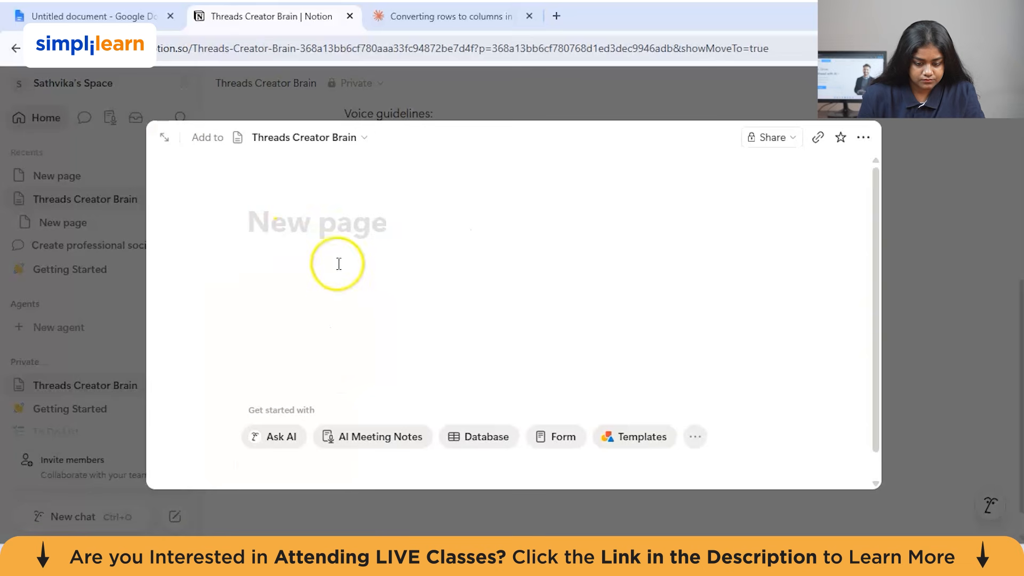
scroll(355, 280, "down", 1)
left_click(480, 432)
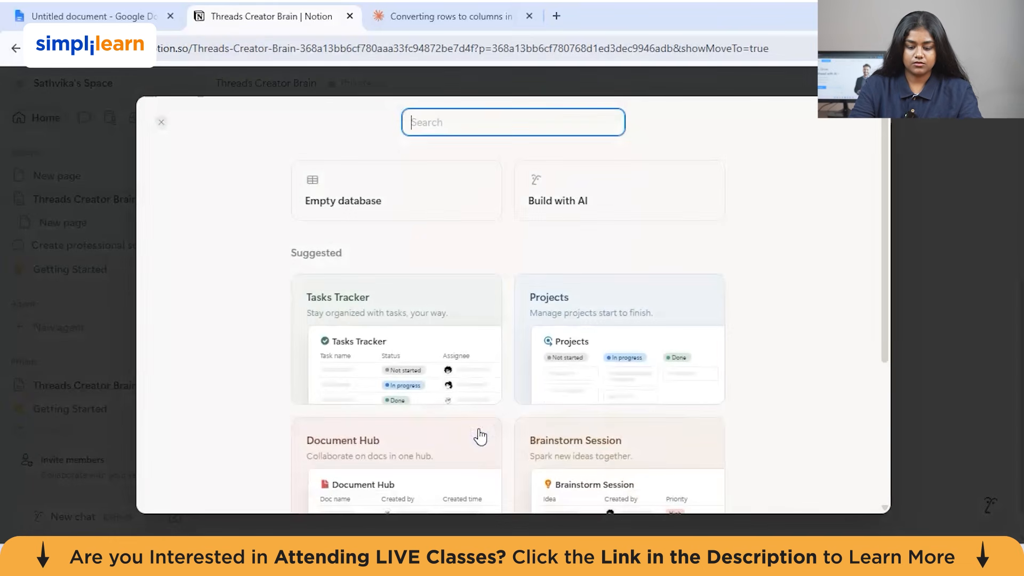
left_click(379, 183)
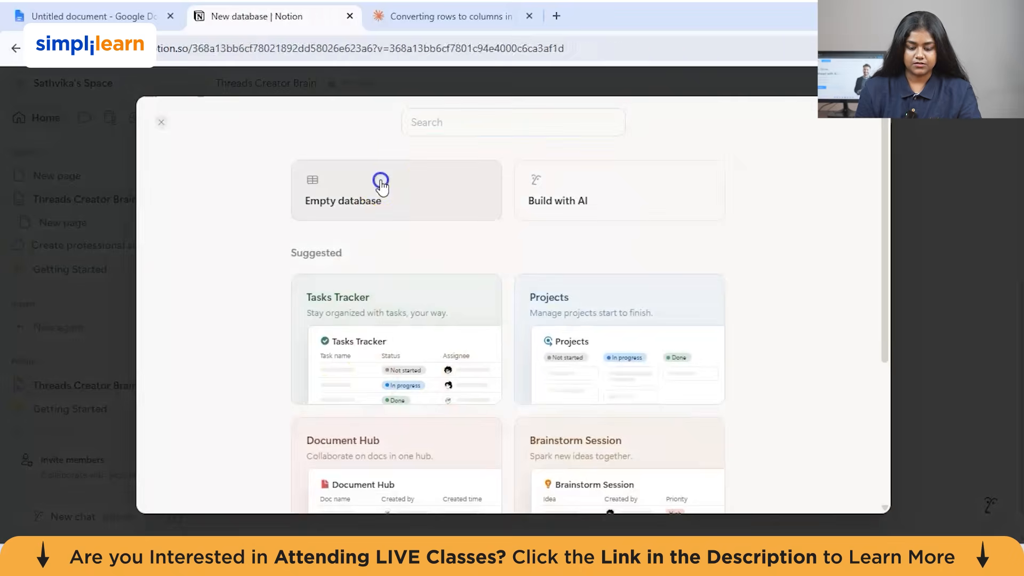
Title the new database "Threads Content Queue".
left_click(358, 153)
type("T")
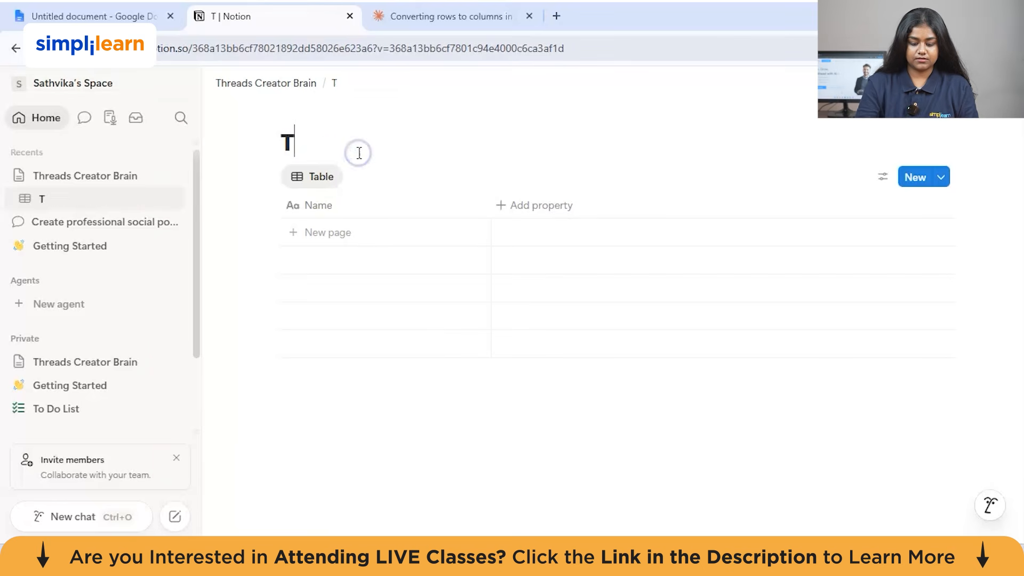
type("hreads Con")
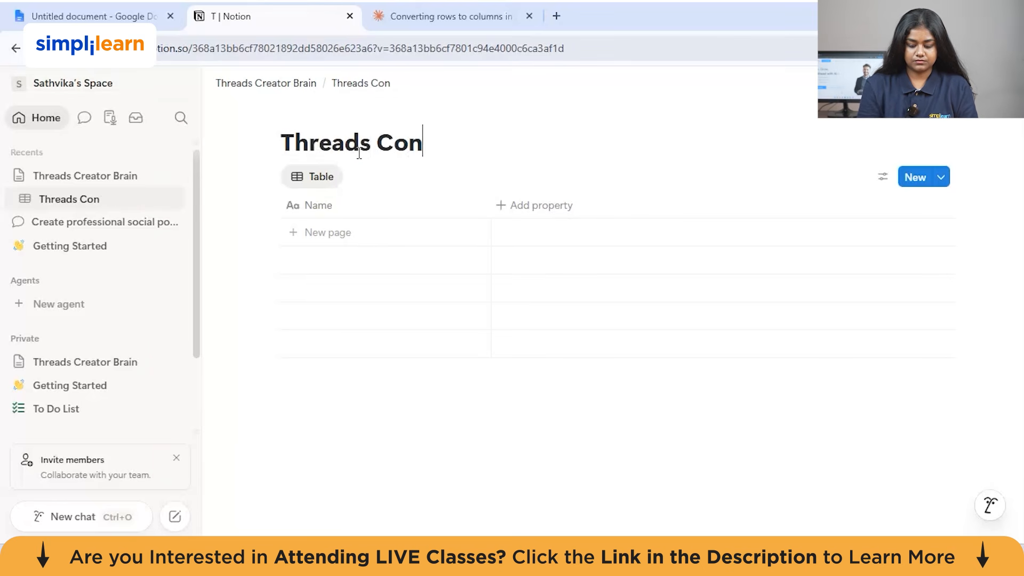
type("tent Queue")
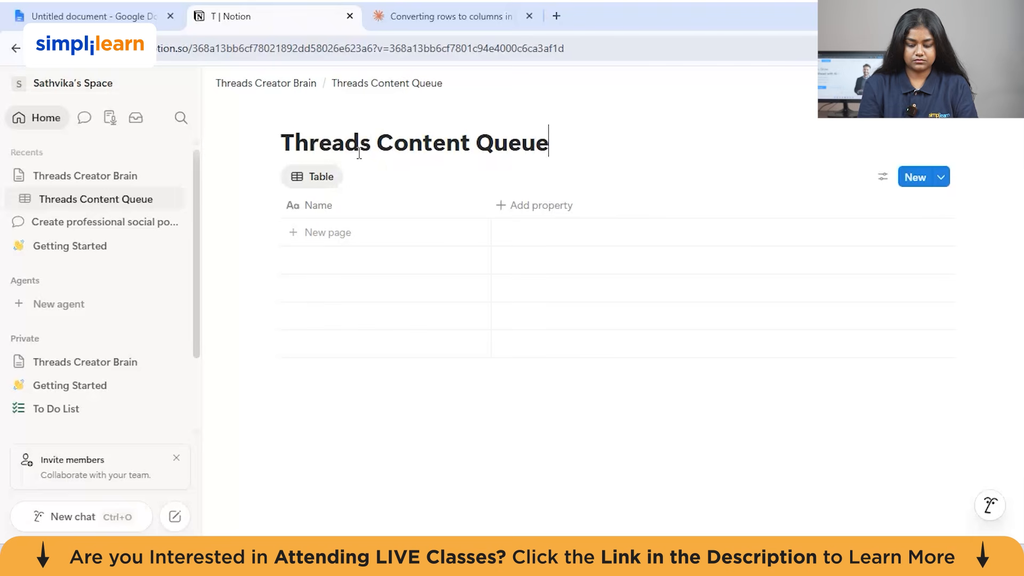
Rename the database's Name property to "Post Title".
left_click(354, 205)
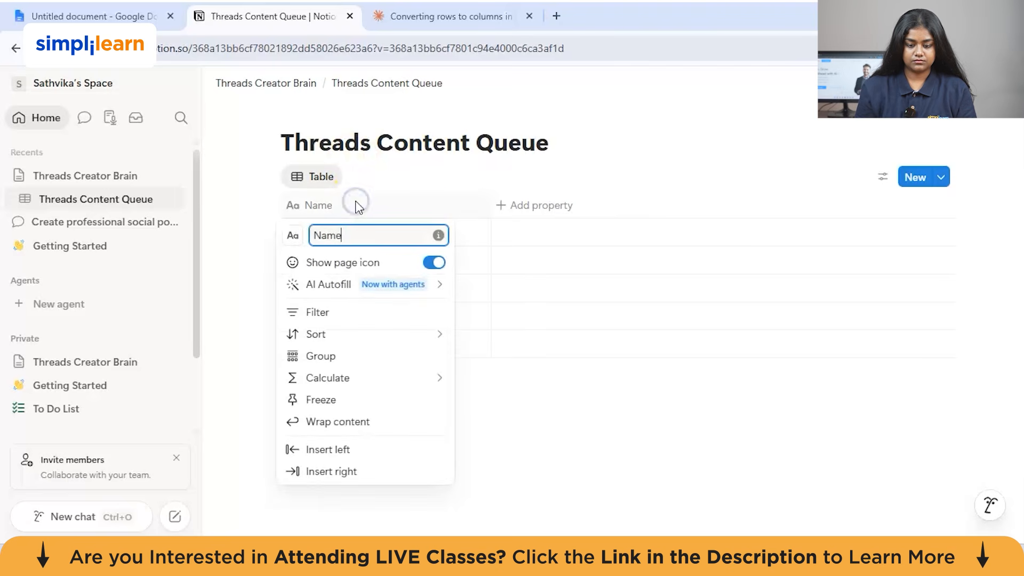
key("BackSpace")
key("BackSpace")
key("BackSpace")
key("BackSpace")
type("Post Copy")
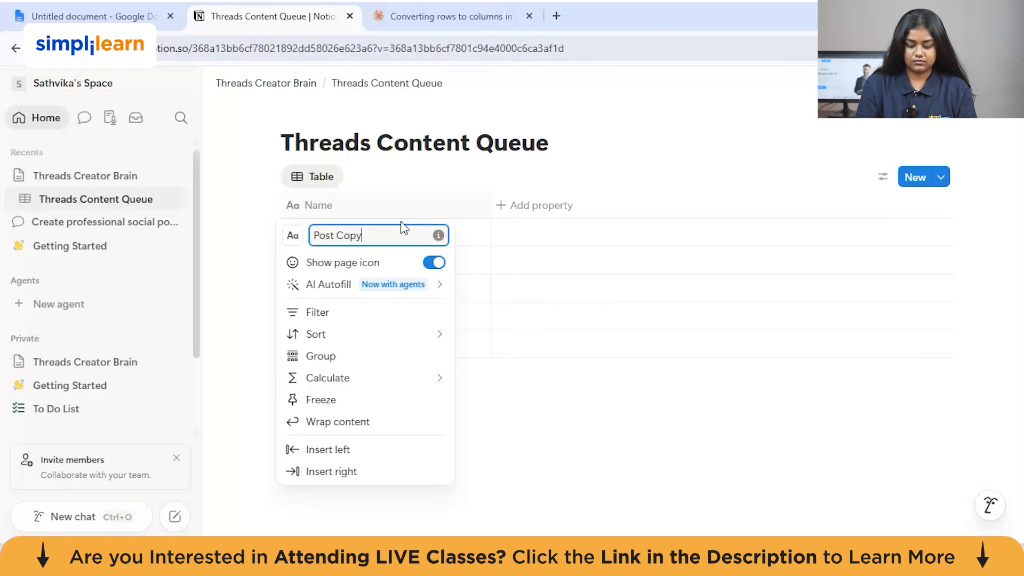
key("BackSpace")
key("BackSpace")
key("BackSpace")
key("BackSpace")
type("Title")
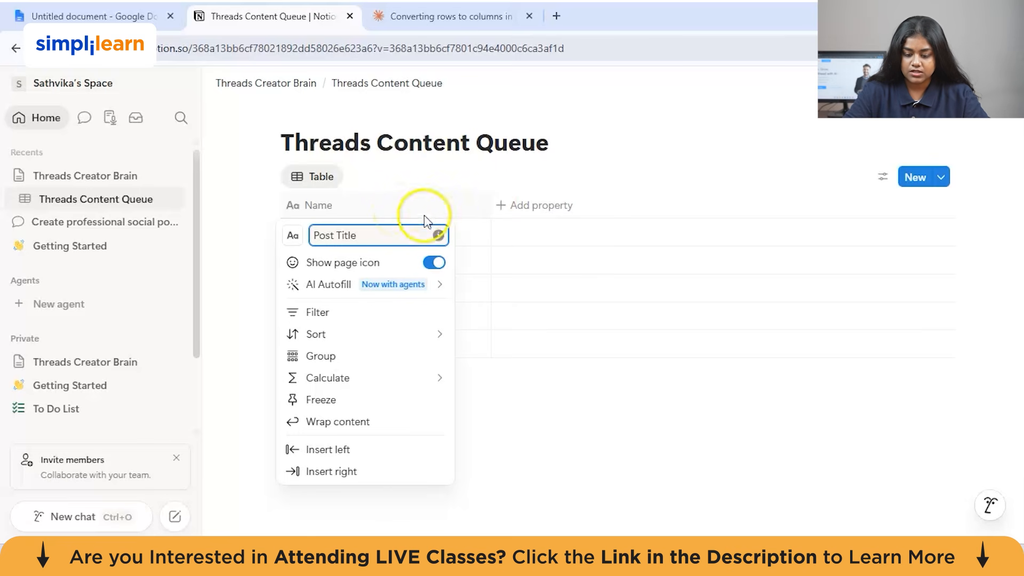
left_click(526, 203)
Add a Text property named "Post Copy" and a Select property named "Content Pillar" to the database.
left_click(526, 203)
type("Post Copy")
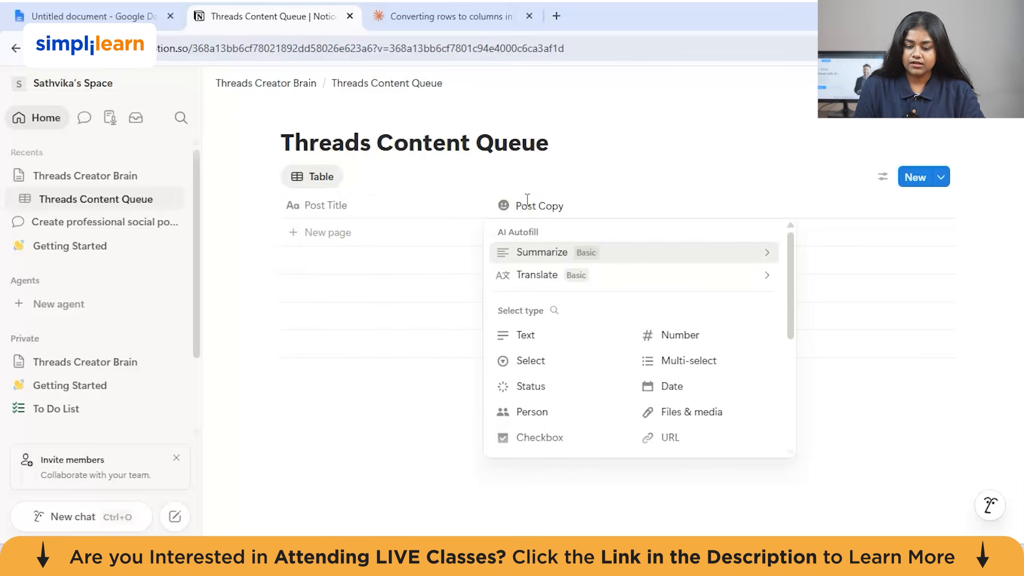
left_click(534, 339)
left_click(653, 206)
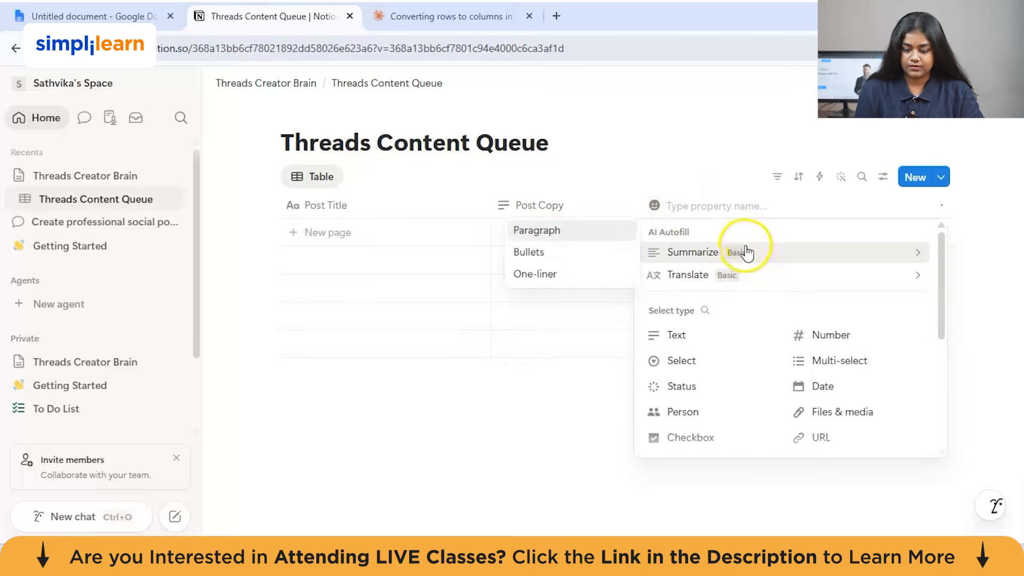
type("Cont")
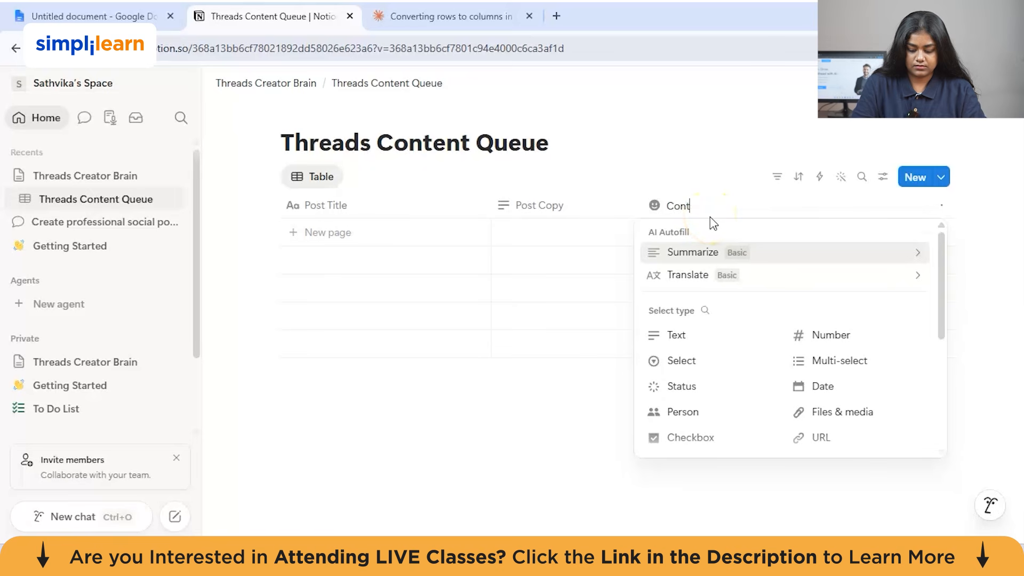
type("ent Pillar")
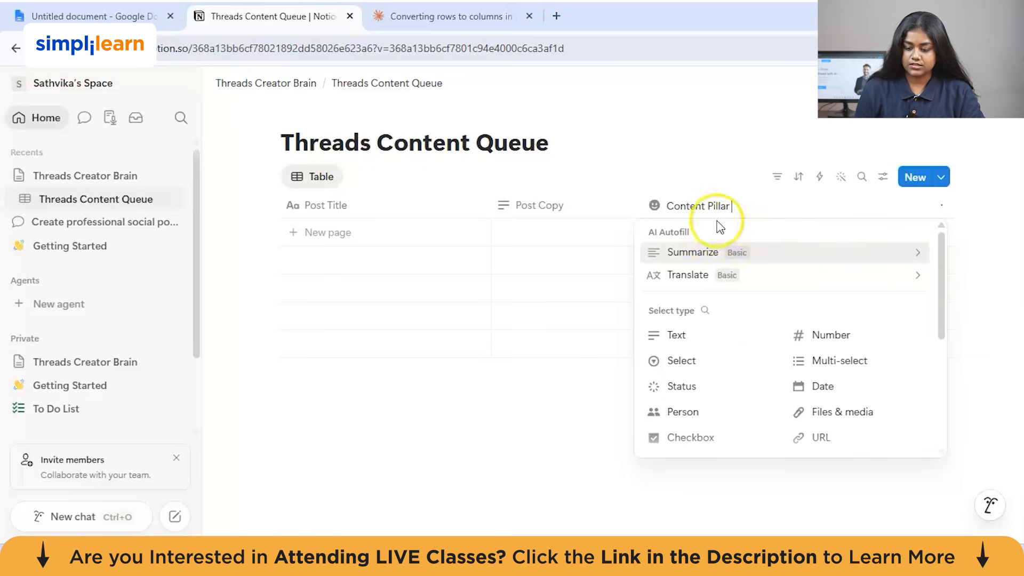
left_click(702, 363)
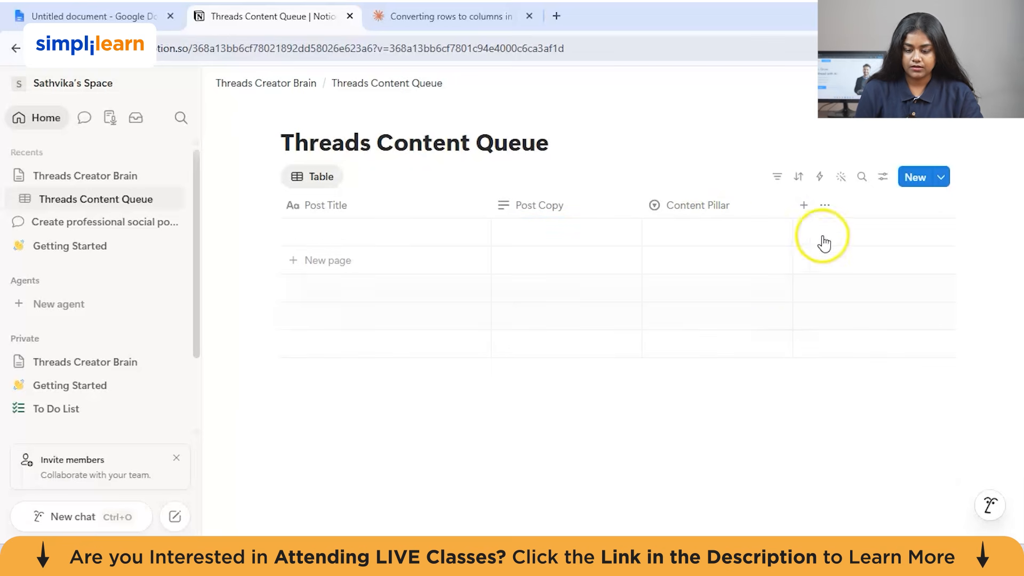
Add two more Select properties to the database, named "Trend" and "Status".
left_click(804, 203)
type("Trend")
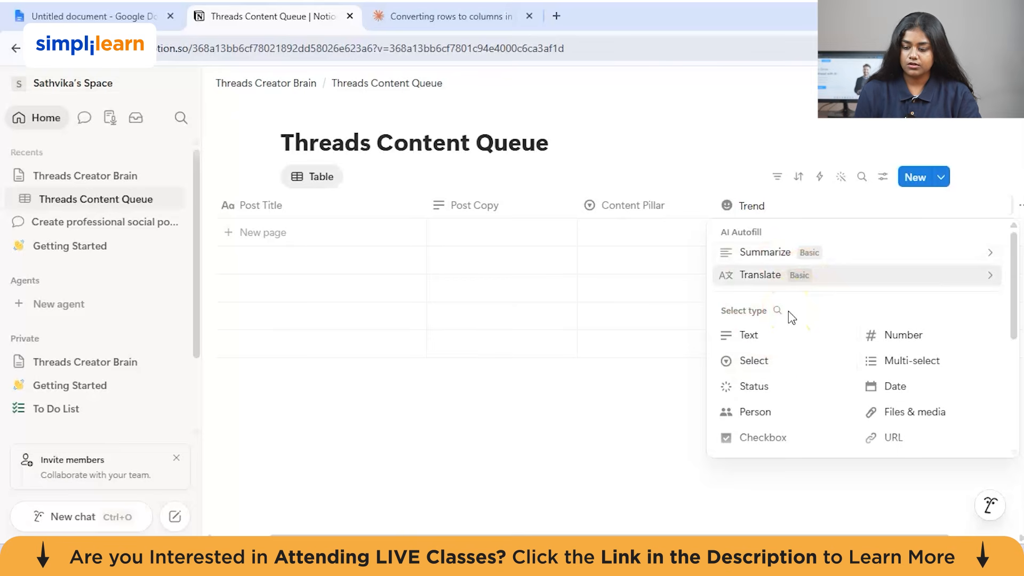
left_click(766, 359)
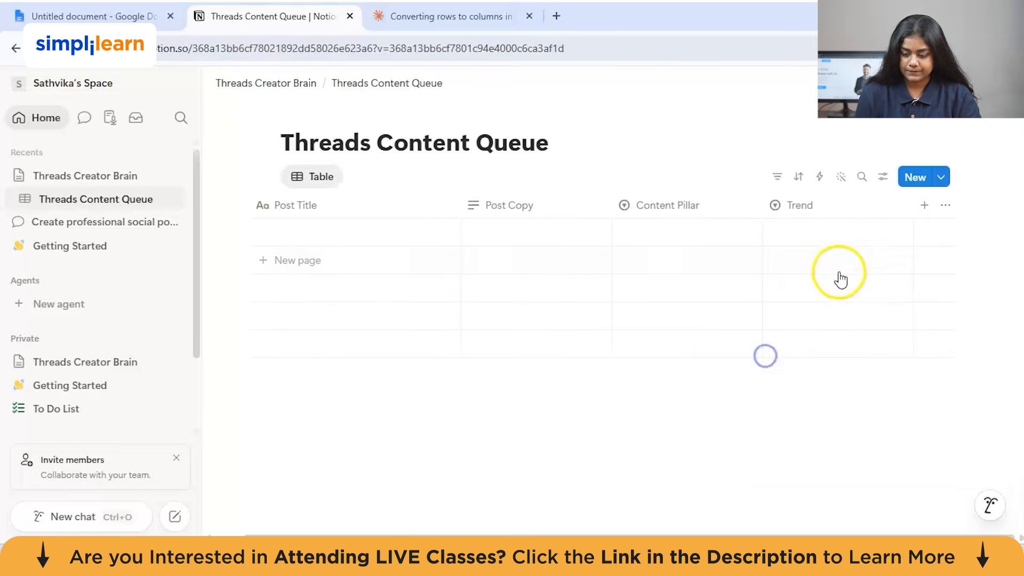
left_click(924, 206)
type("Status")
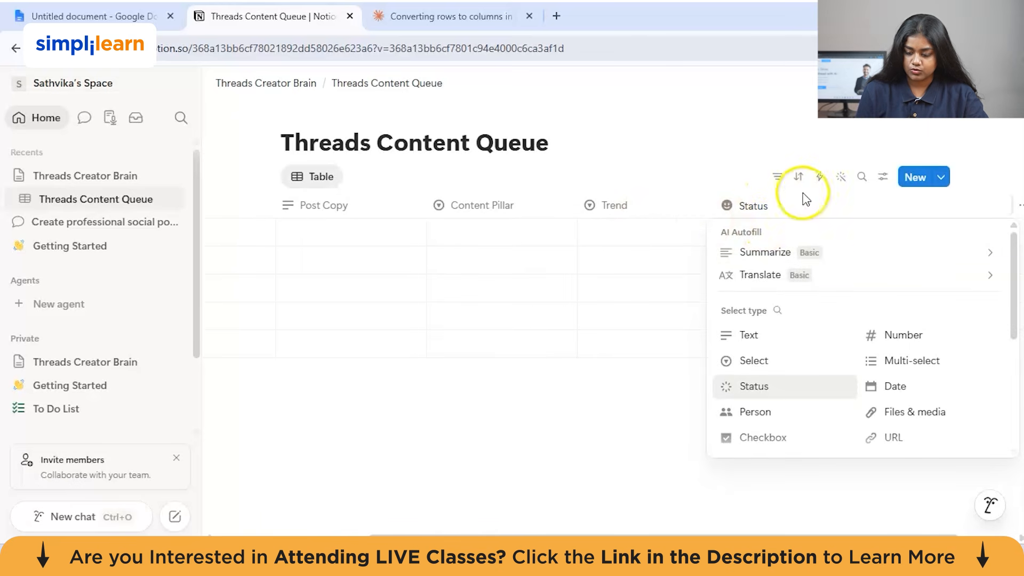
left_click(763, 366)
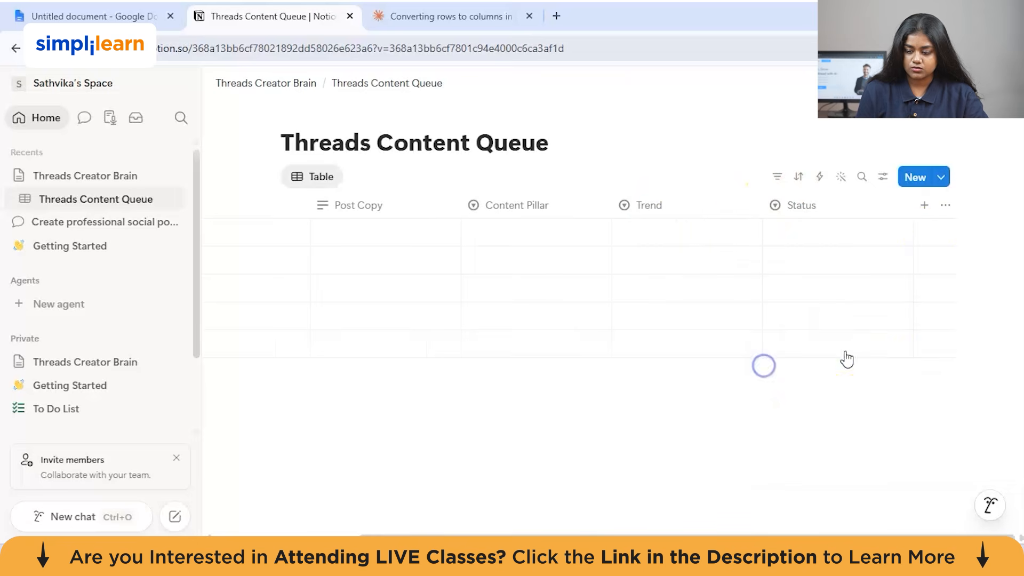
Add a Person property named "Reviewer" to the database.
left_click(925, 206)
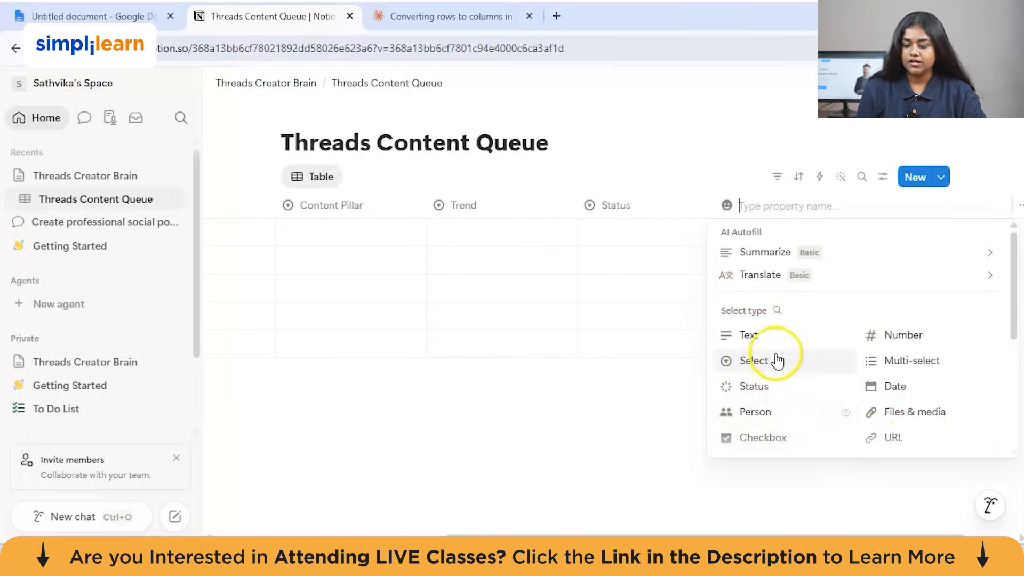
left_click(752, 395)
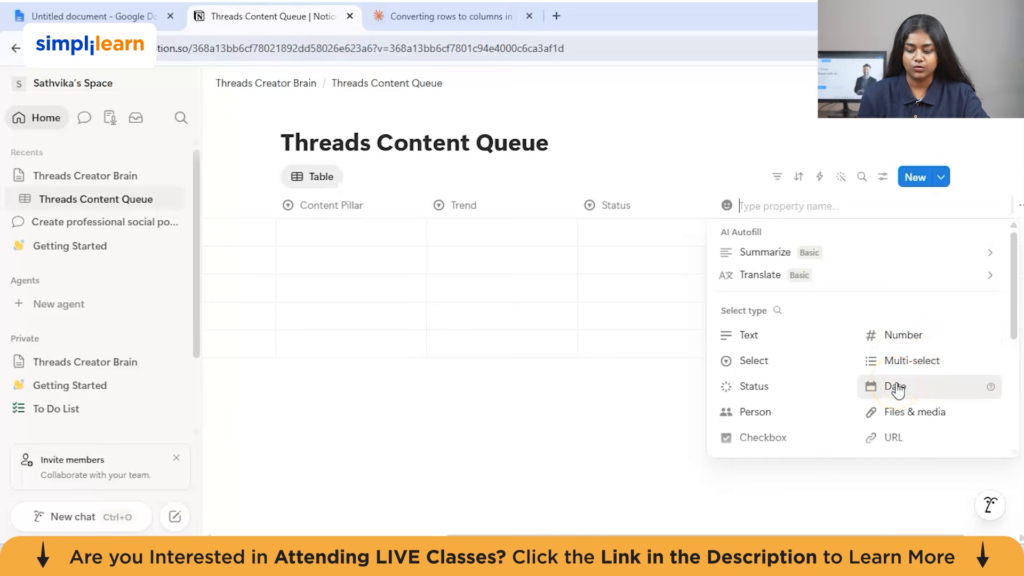
scroll(906, 385, "down", 5)
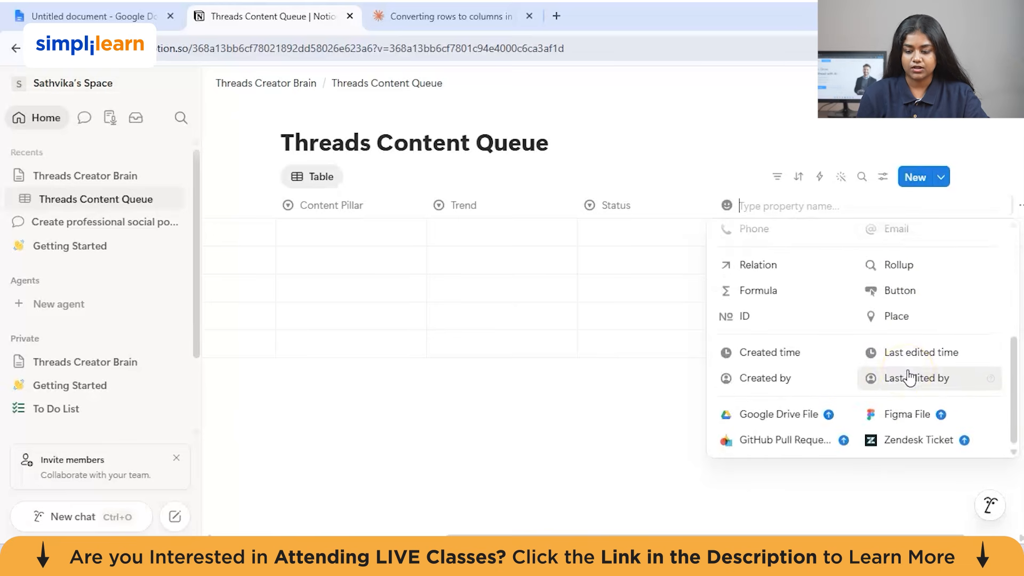
scroll(864, 368, "up", 5)
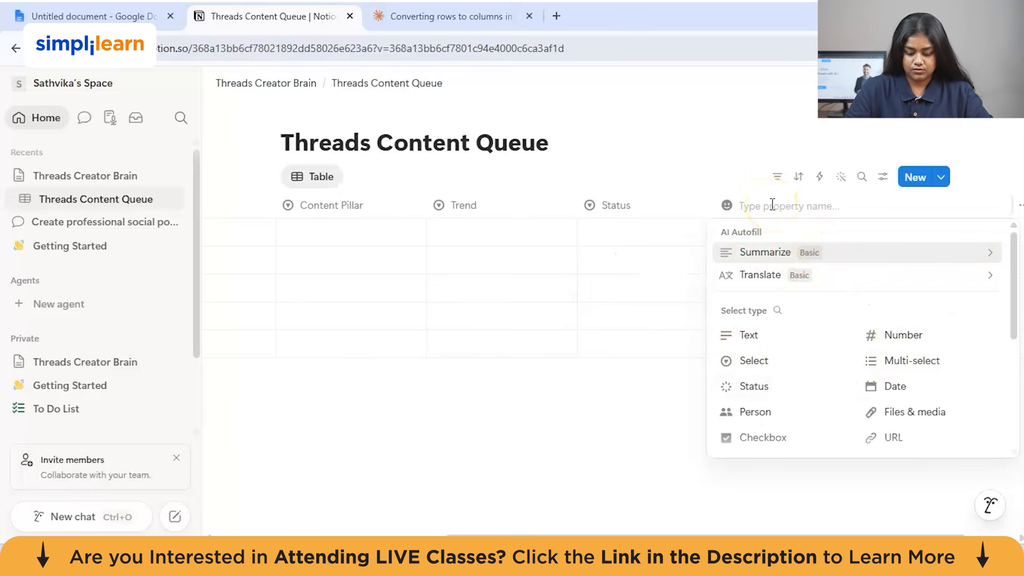
type("viewer")
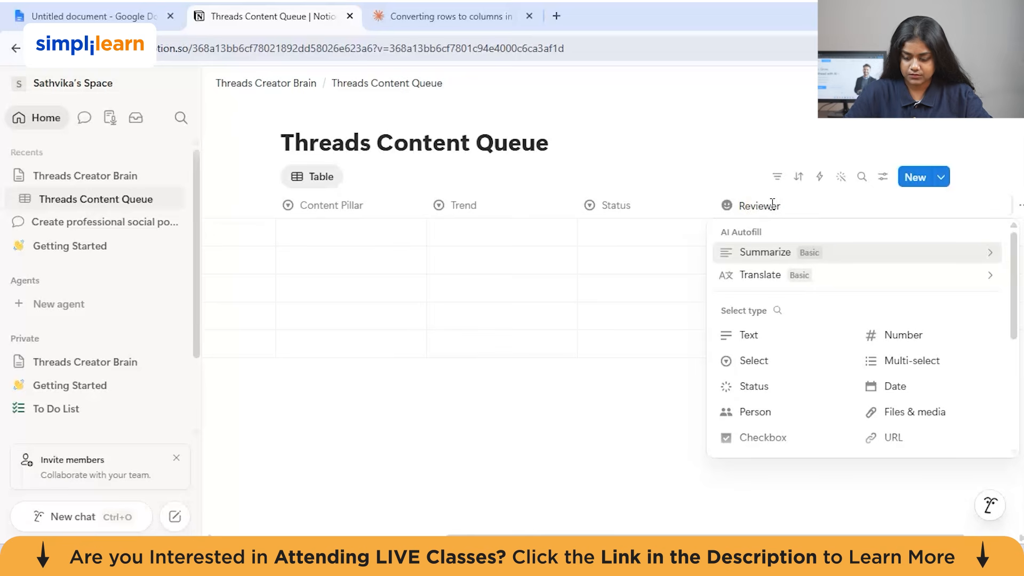
left_click(786, 408)
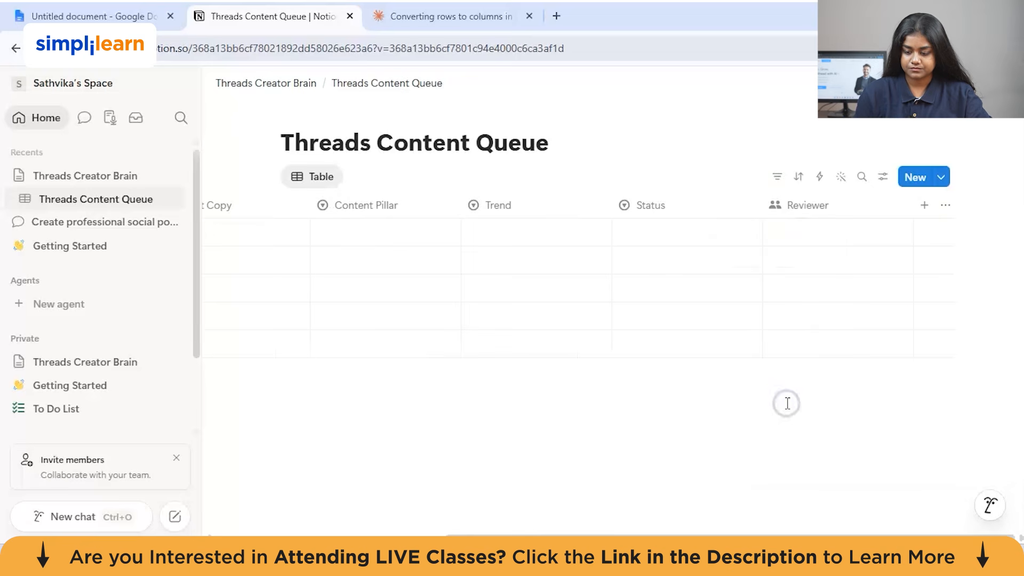
Add a Date property named "Publish Date" to the database.
left_click(926, 206)
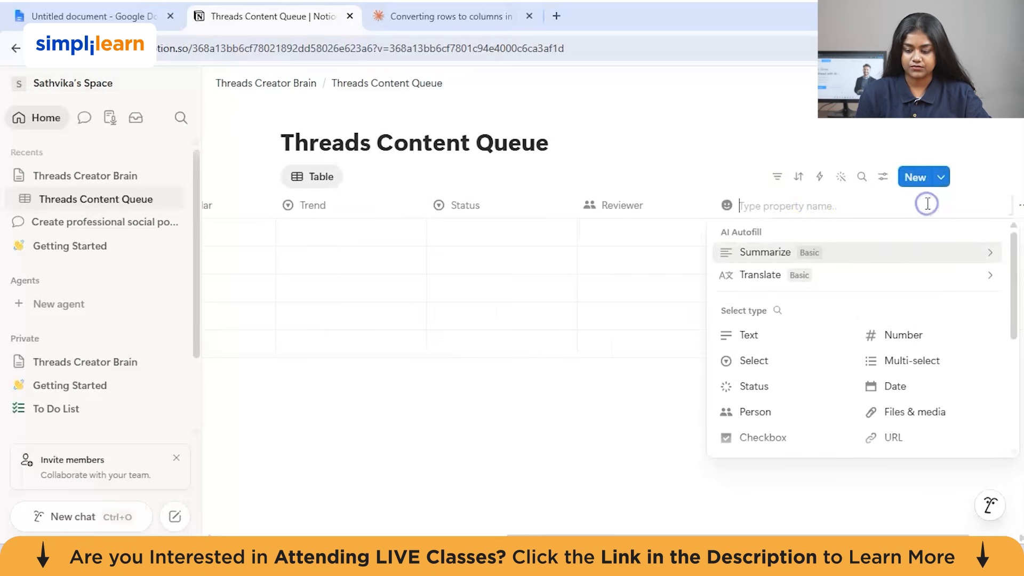
type("Publish D")
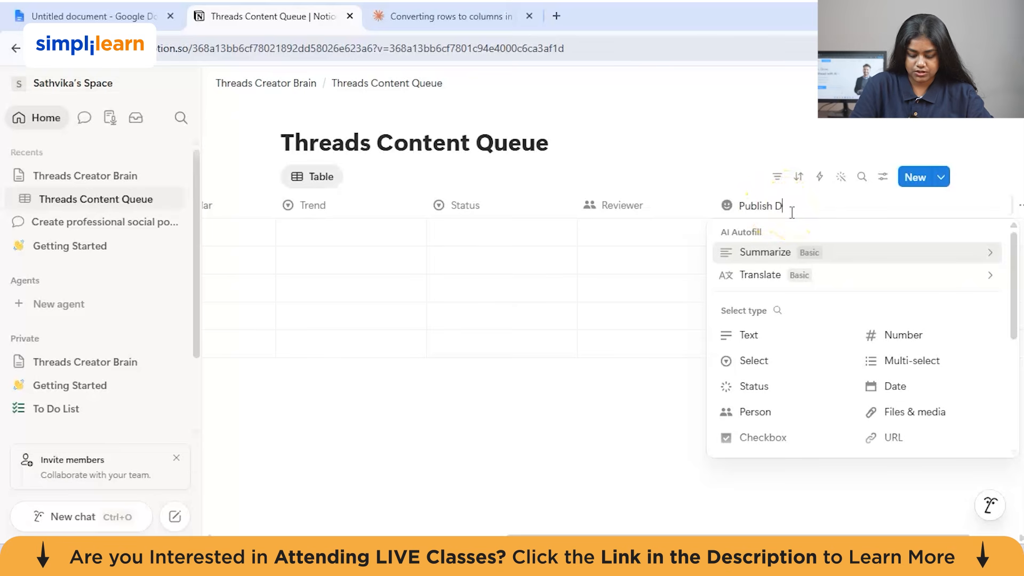
type("ate")
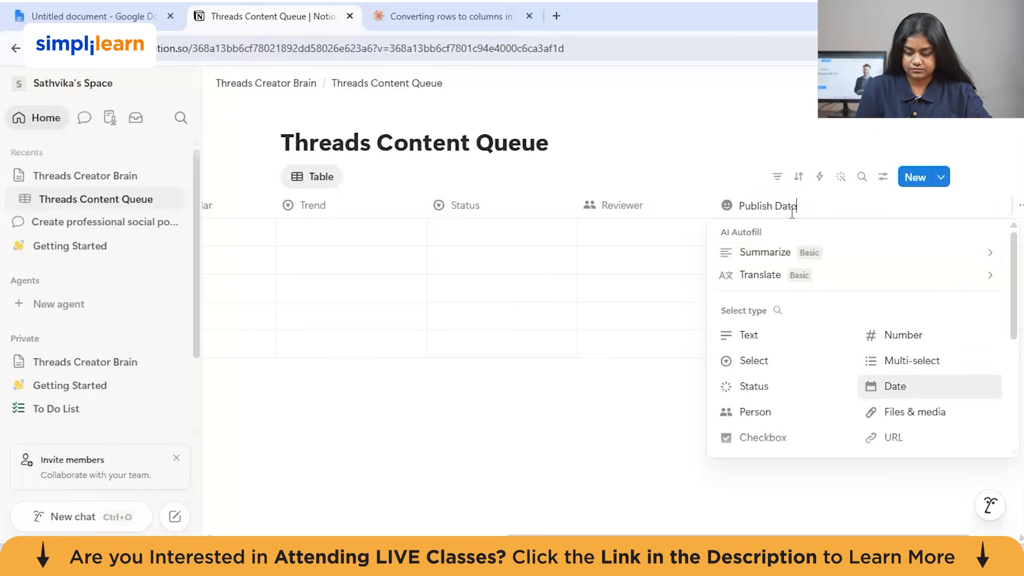
left_click(898, 386)
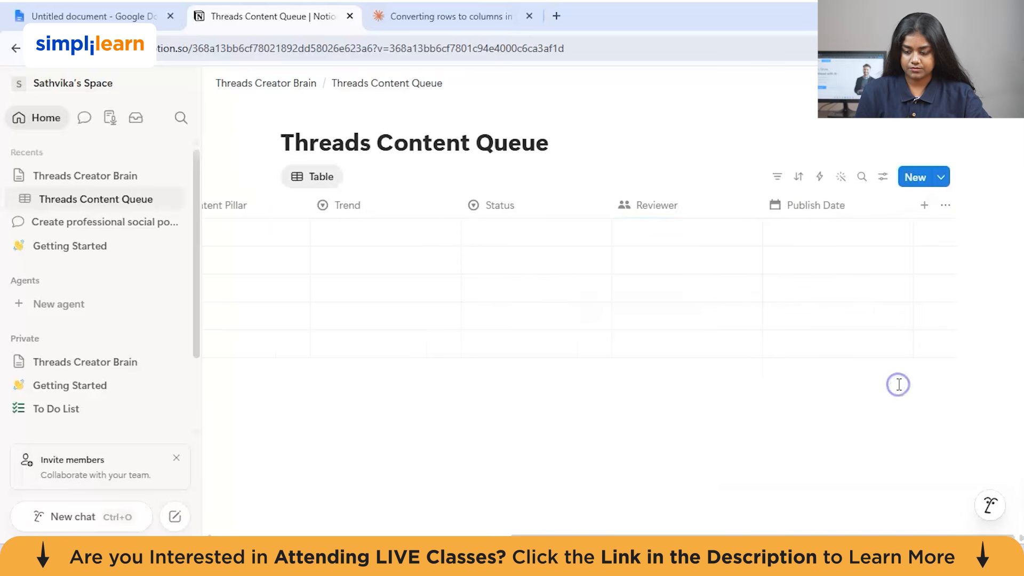
Add the options "Idea", "Draft" and "In Review" to the Status property.
scroll(673, 315, "left", 10)
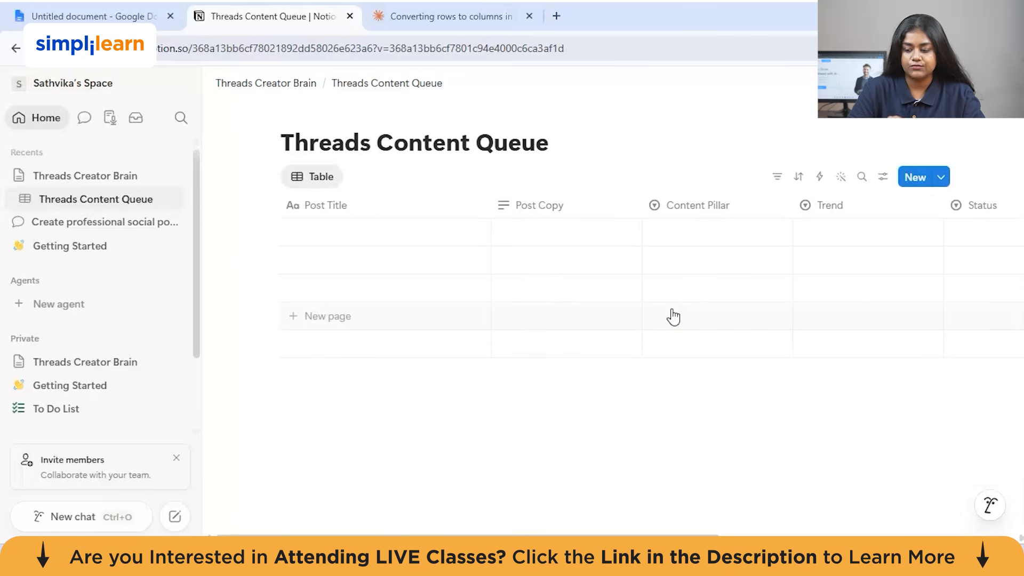
scroll(524, 258, "right", 5)
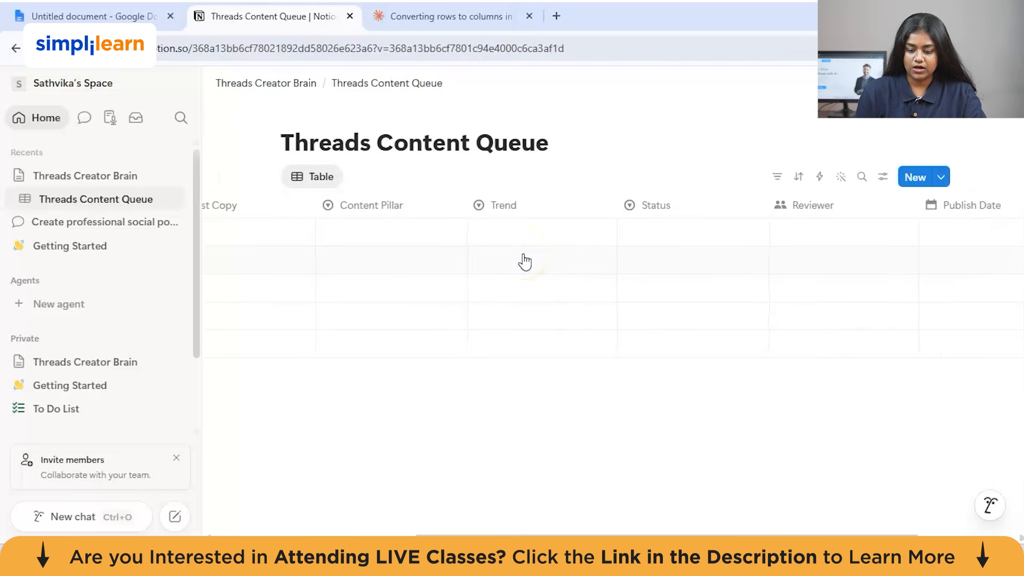
scroll(414, 242, "left", 1)
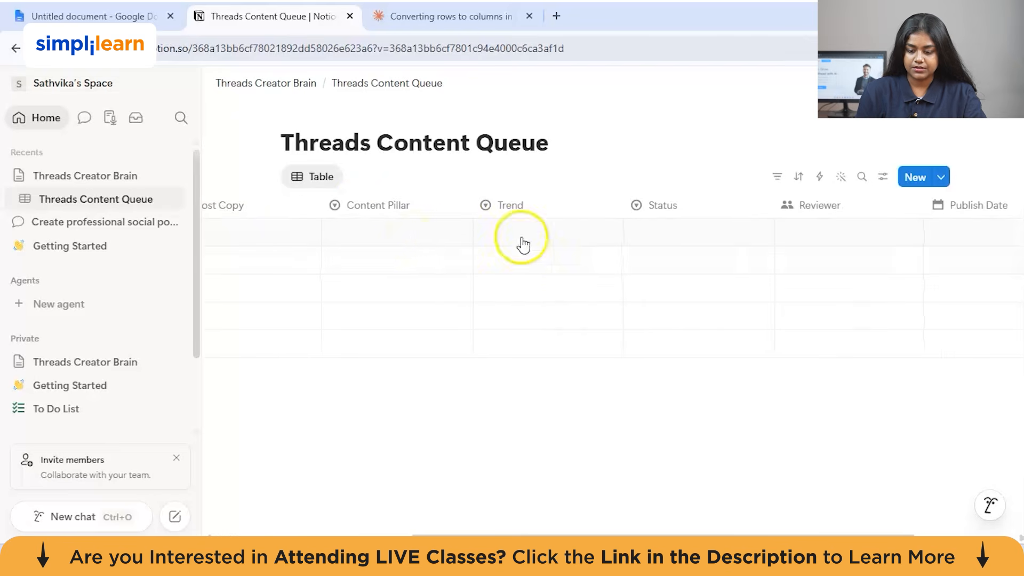
left_click(640, 206)
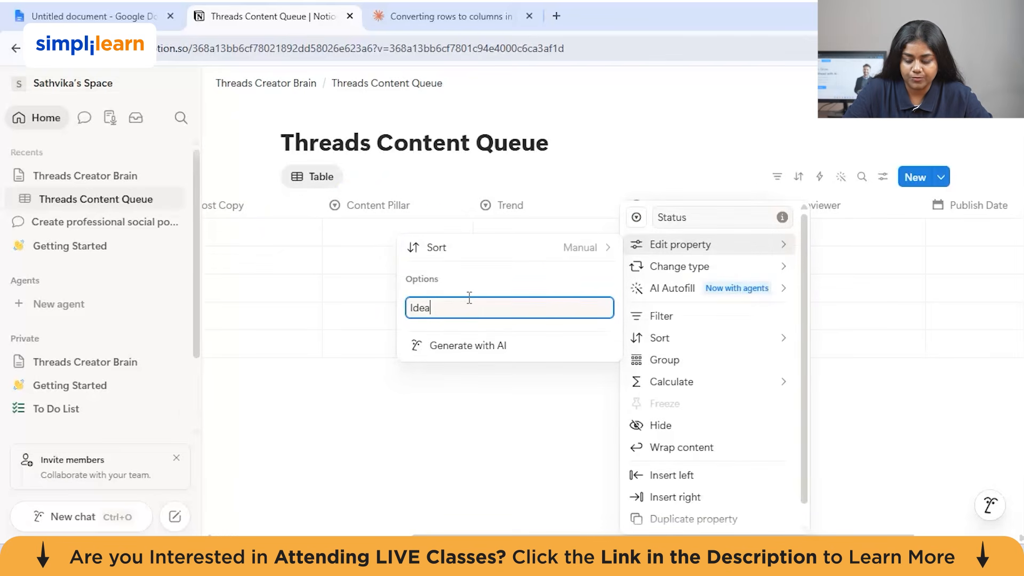
key("Return")
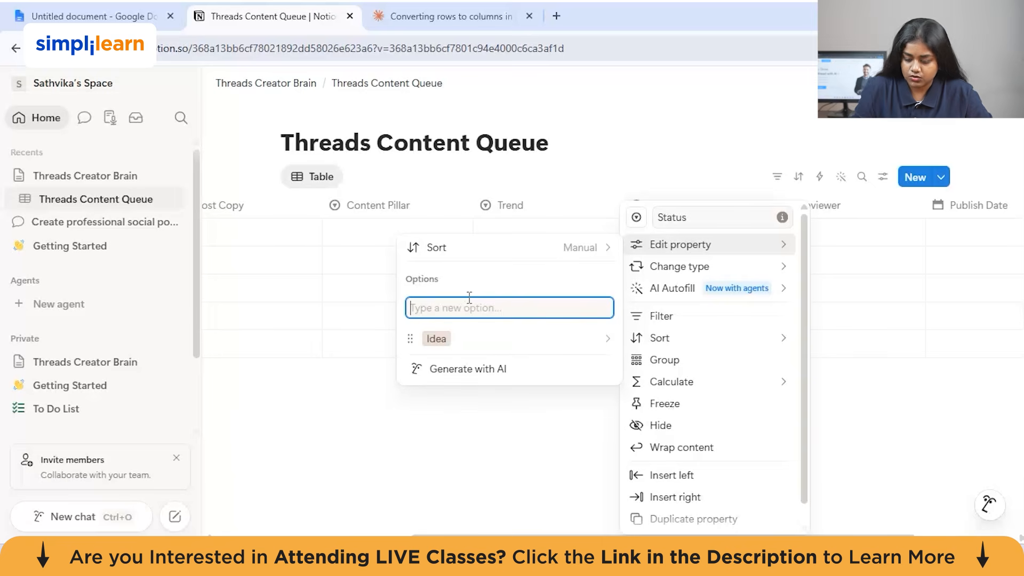
type("Draft")
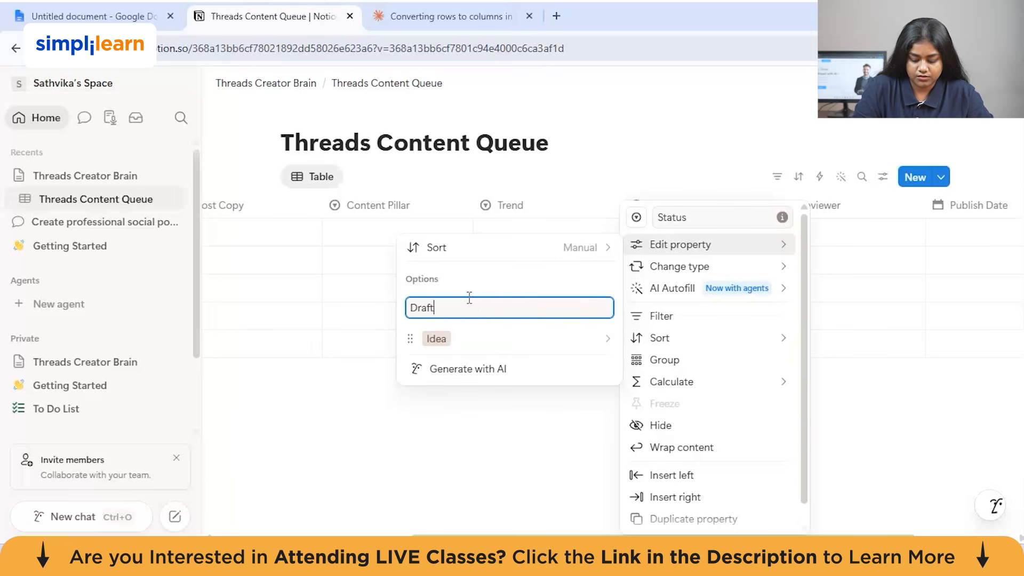
key("Return")
type("In")
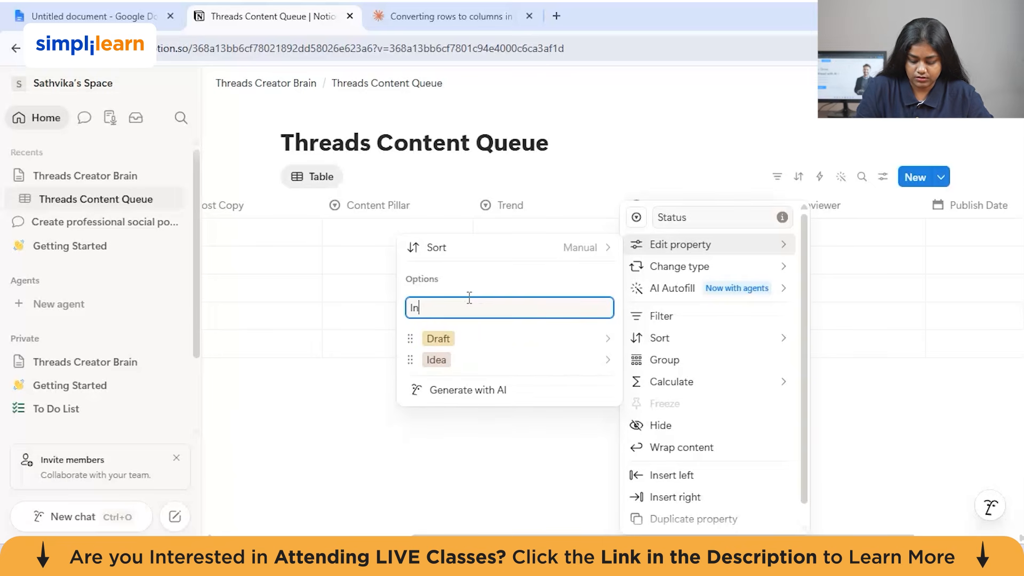
type(" Revie")
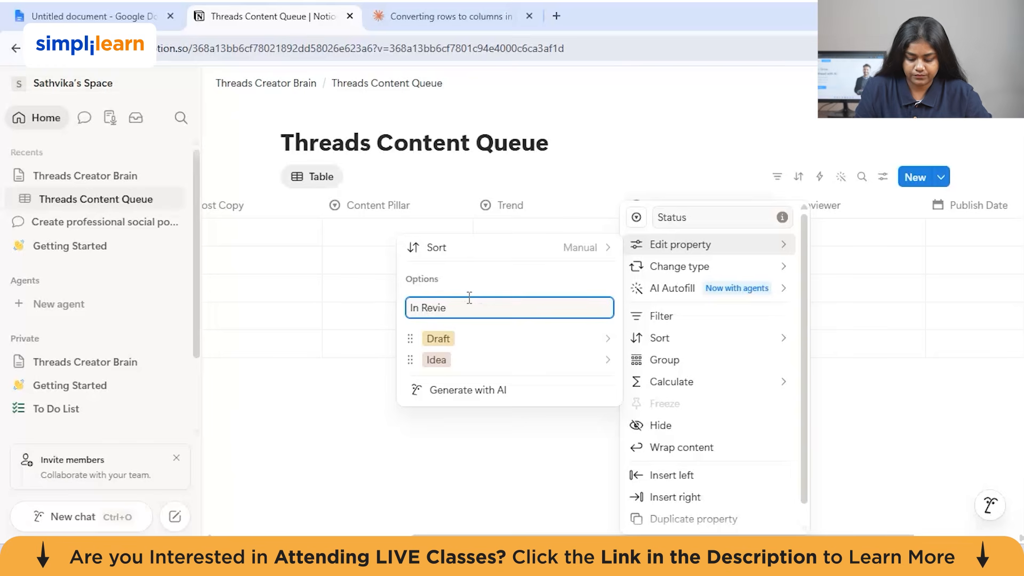
type("w")
key("Return")
Add the options "Ready to publish" and "Published" to the Status property and finish editing it.
type("Ready to publish")
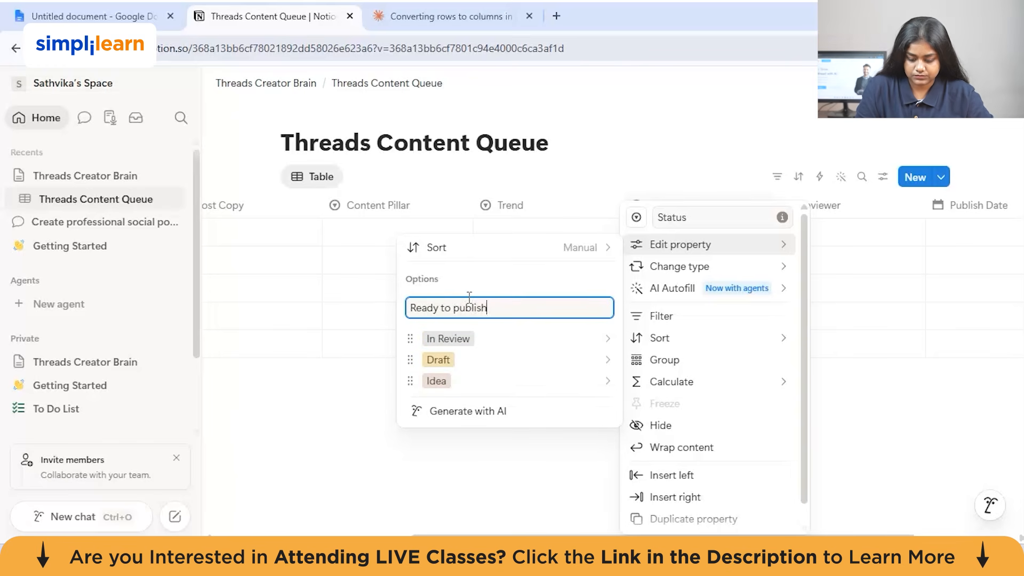
key("Return")
type("Pub")
type("lus")
type("she")
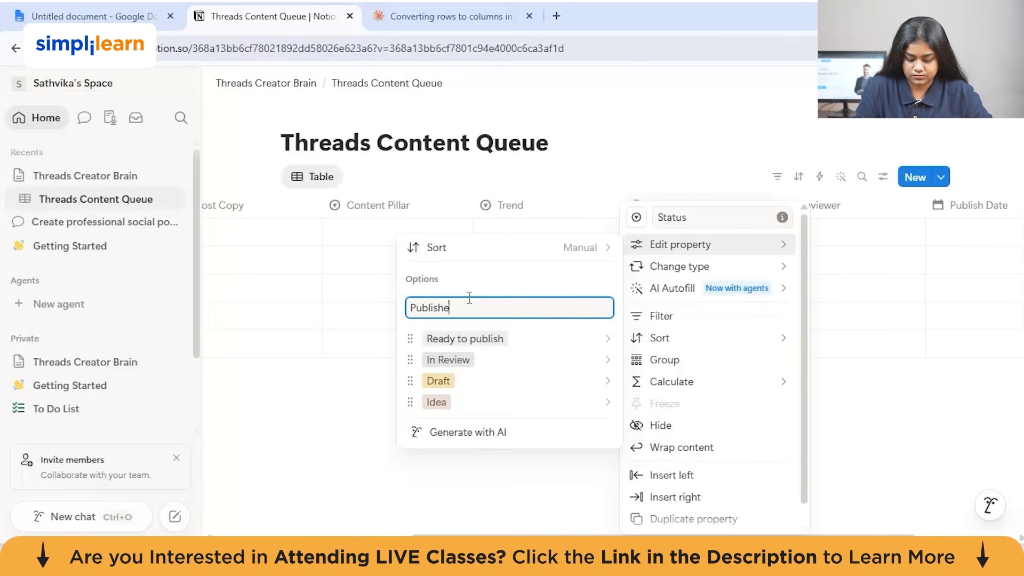
type("d")
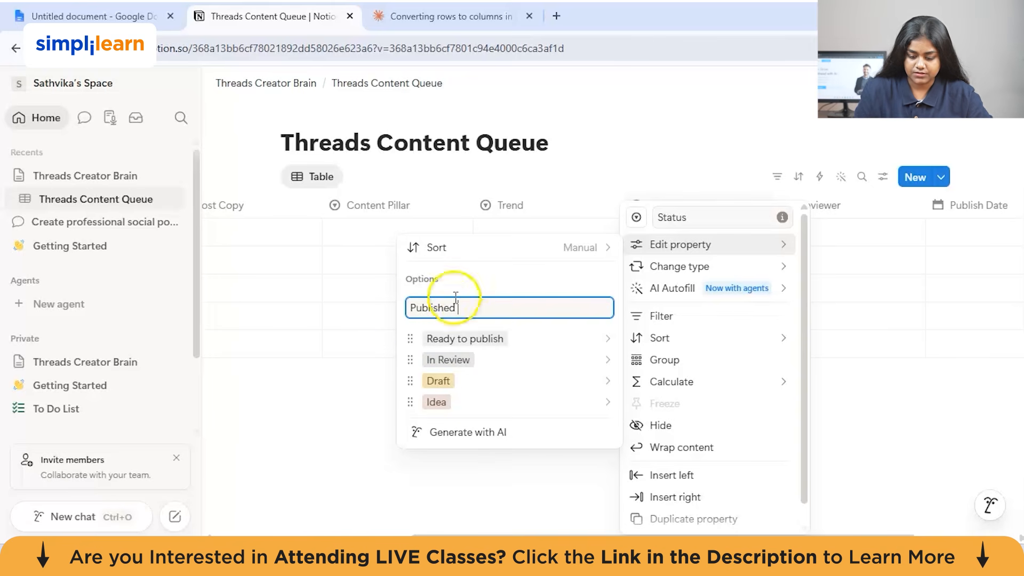
key("Return")
left_click(334, 309)
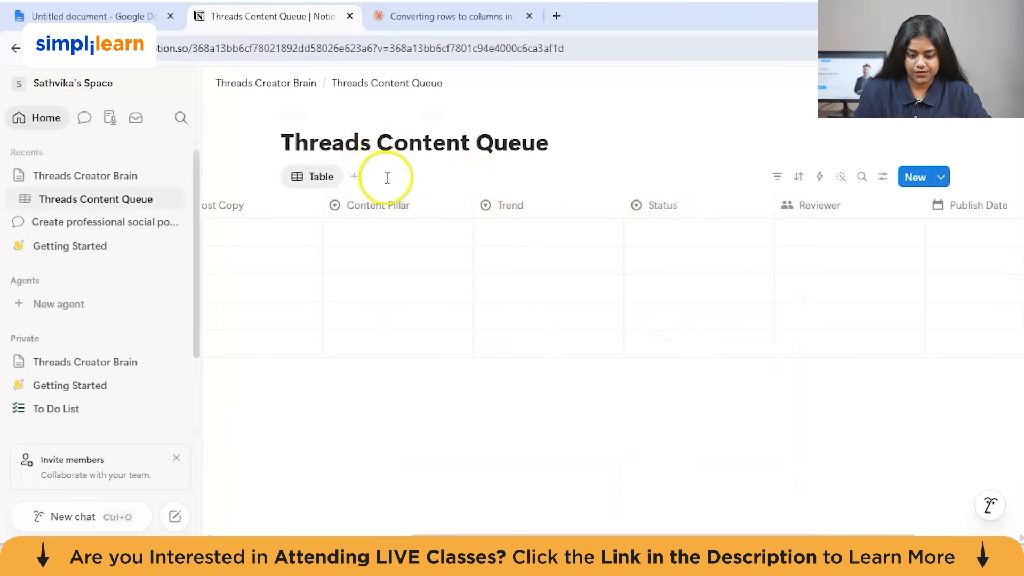
Add the options "AI Tools" and "Career Growth" to the Content Pillar property.
left_click(400, 205)
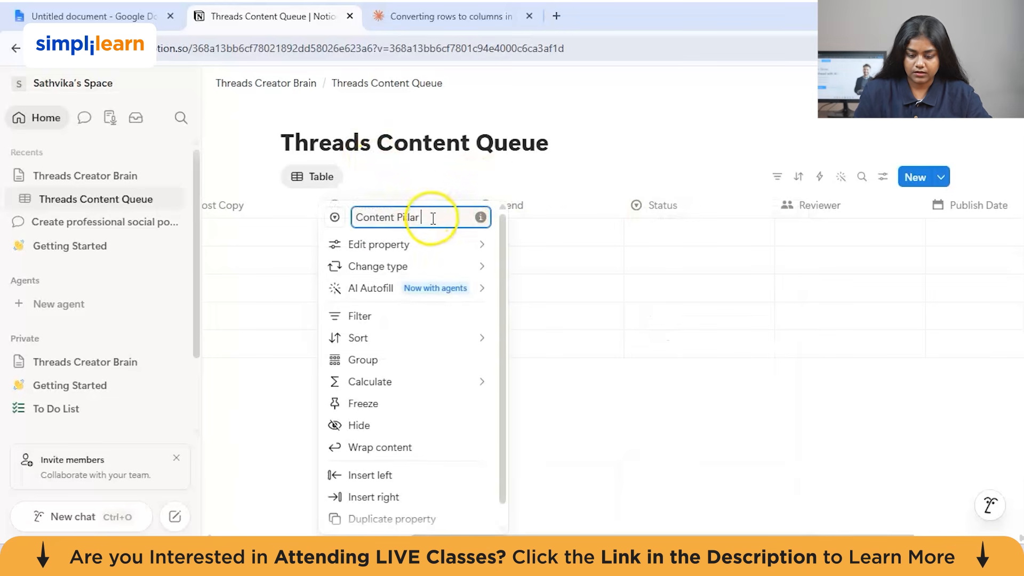
left_click(424, 247)
left_click(555, 302)
type("A")
key("BackSpace")
type("AI Tools")
key("Return")
type("Car")
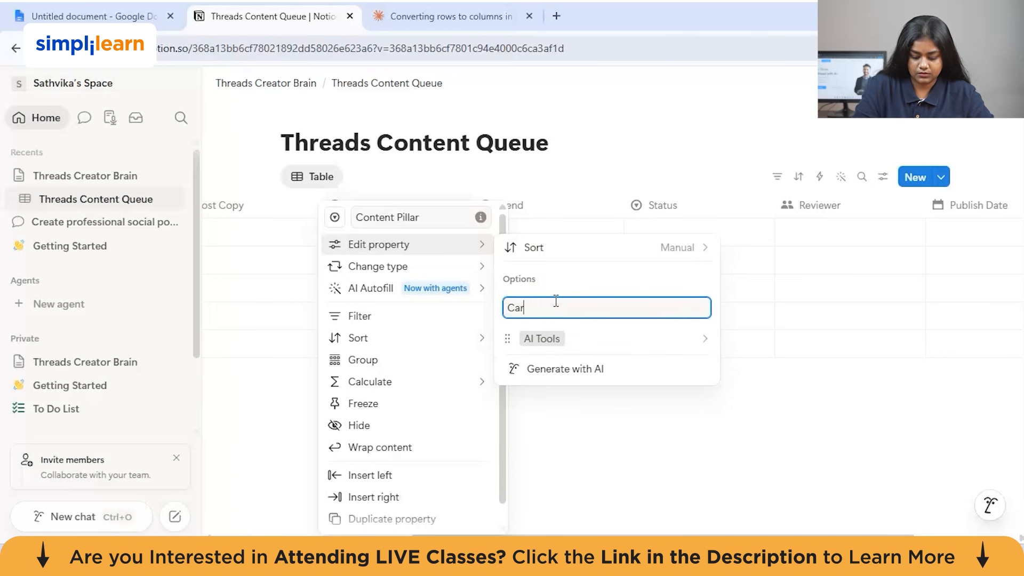
type("eer Growth")
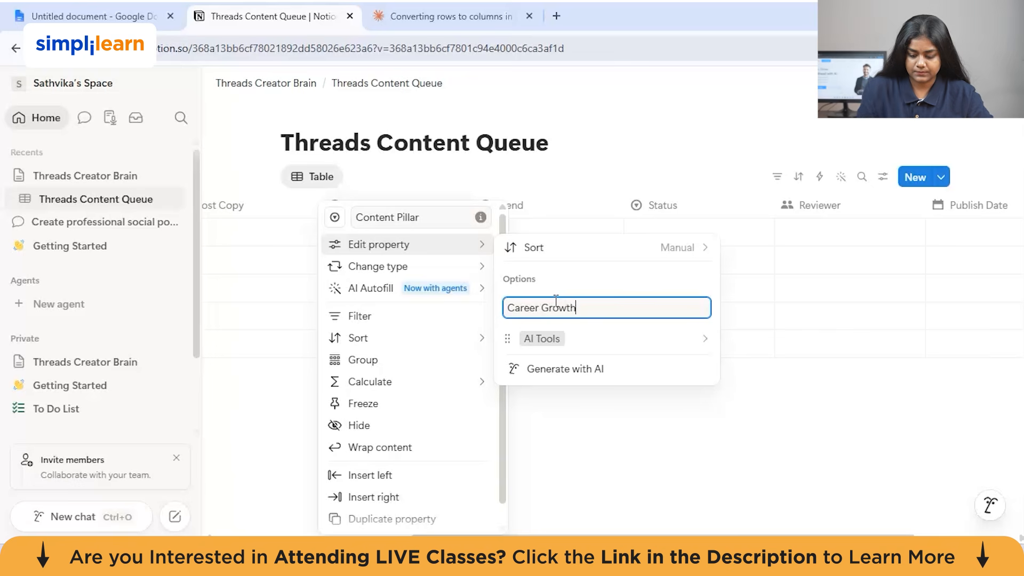
key("Return")
Add the options "Productivity", "Coding" and "Automation" to the Content Pillar property and finish editing it.
type("Prod")
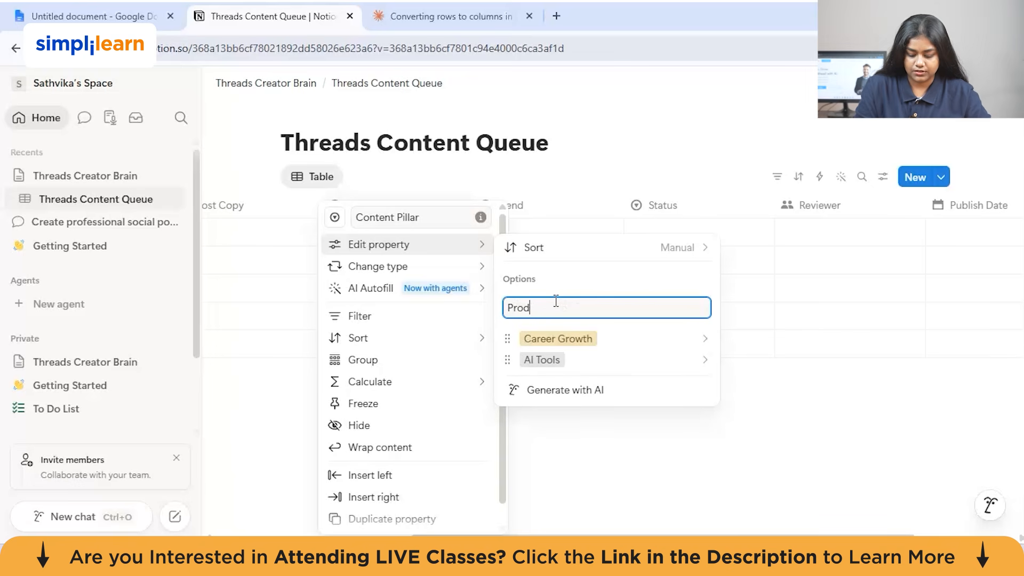
type("uctivity")
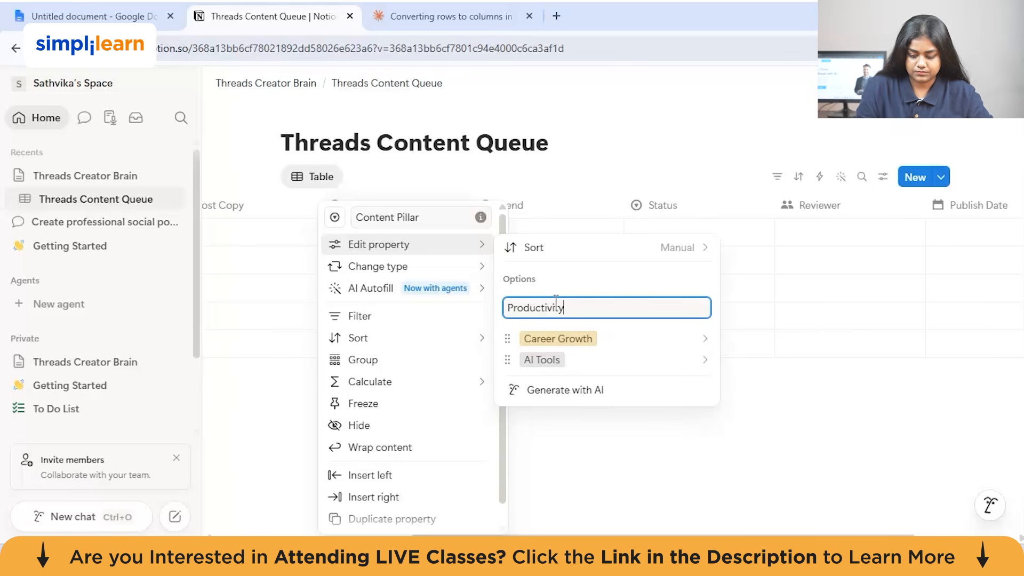
key("Return")
type("Coding")
key("Return")
type("Automation")
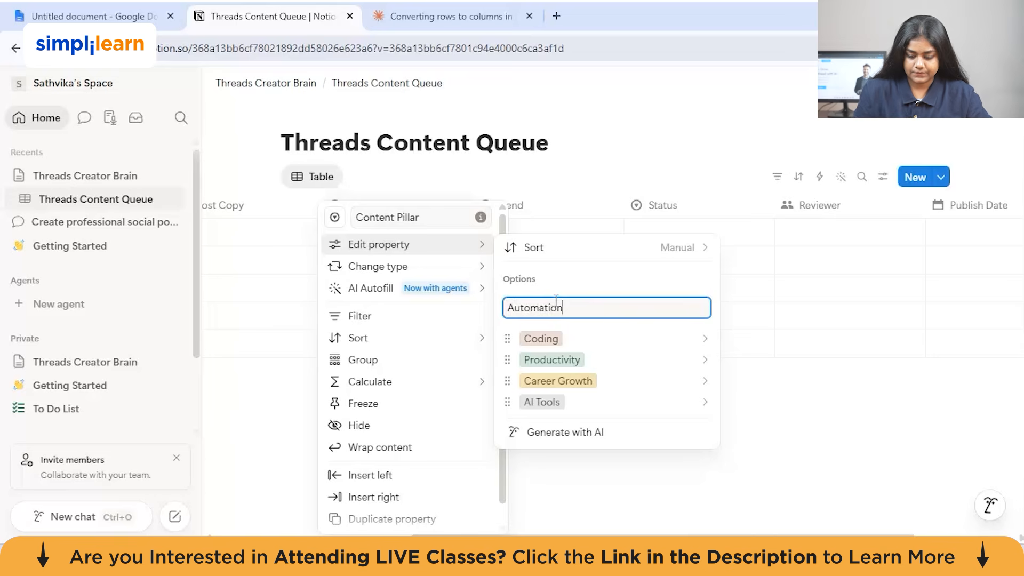
key("Return")
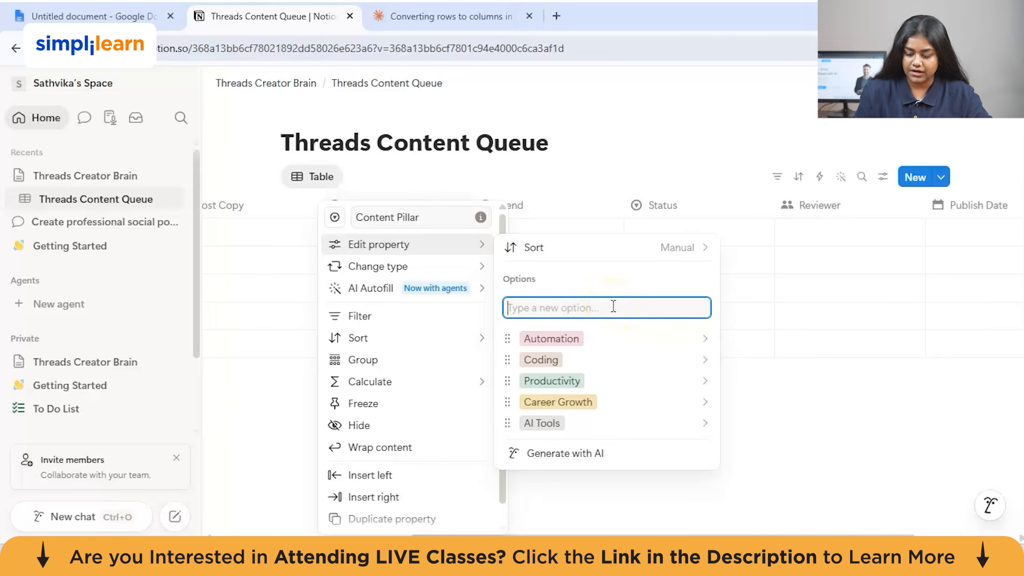
left_click(761, 311)
left_click(712, 376)
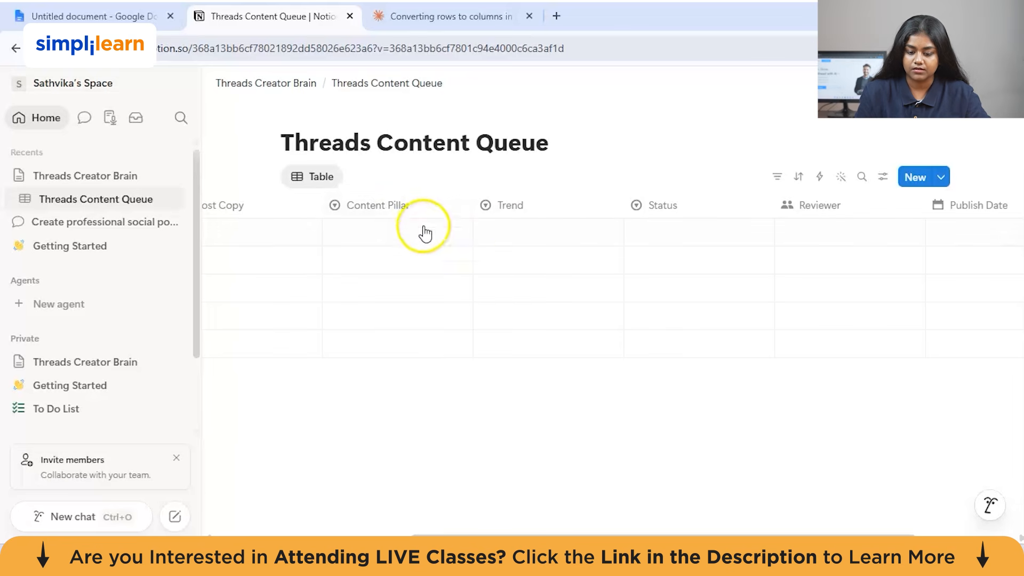
Add the options "Vibe Coding" and "Agentic AI" plus a third option beginning with "Prompt" to the Trend property.
scroll(507, 240, "right", 3)
left_click(420, 208)
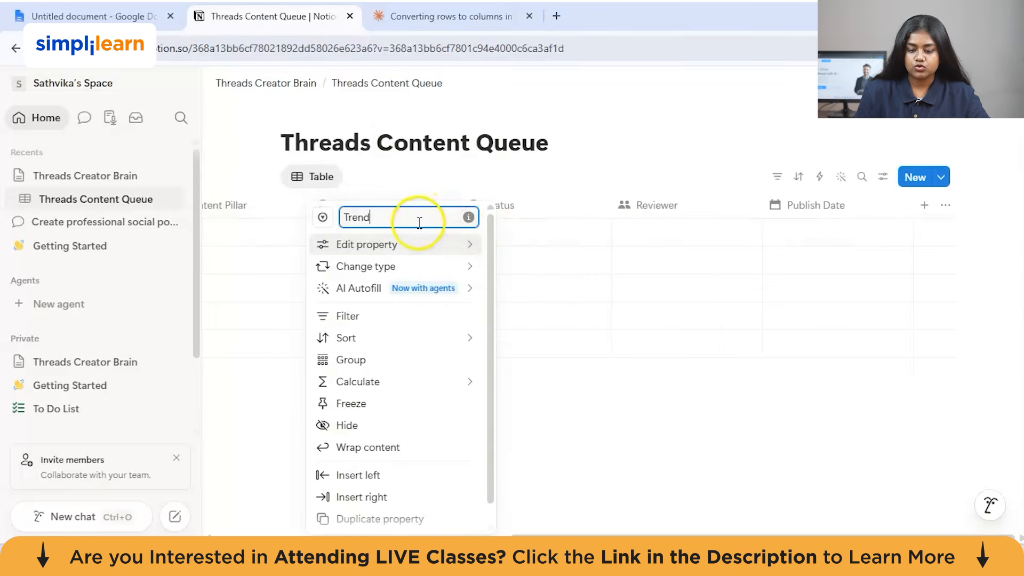
left_click(369, 245)
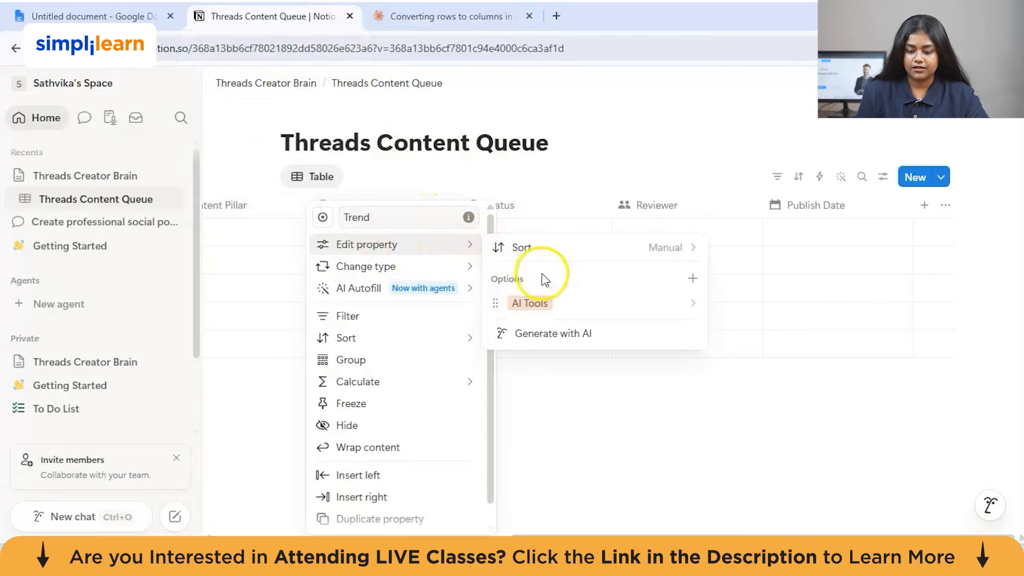
left_click(691, 278)
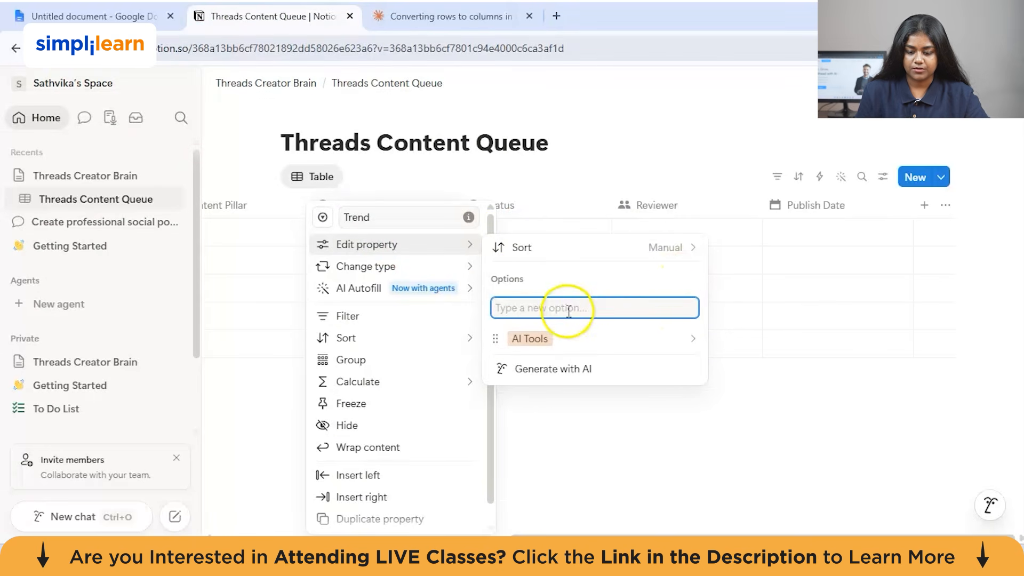
type("Vibe Coding")
key("Return")
type("Agento")
type("v")
type("c AI")
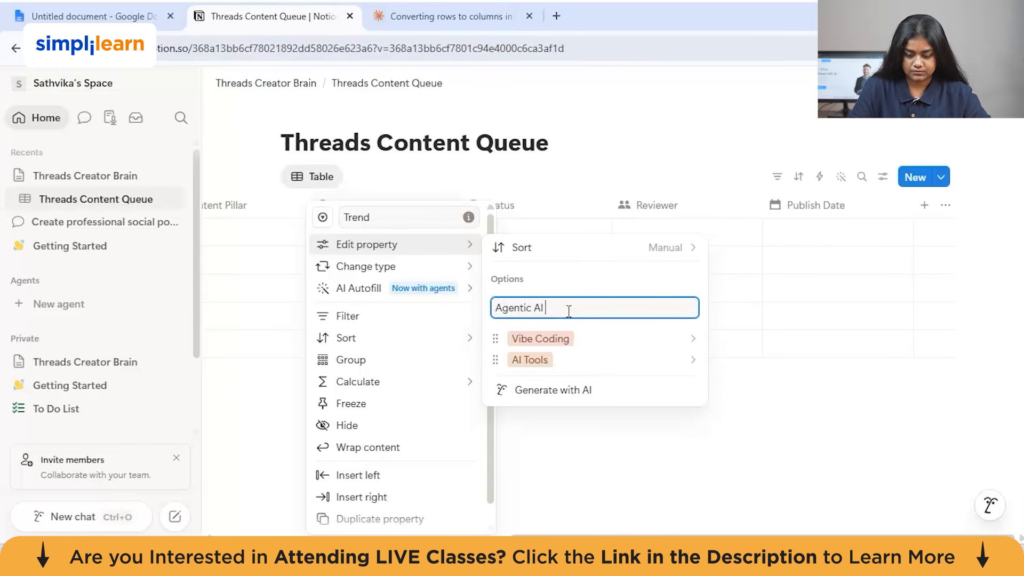
key("Return")
type("Prompt Egi")
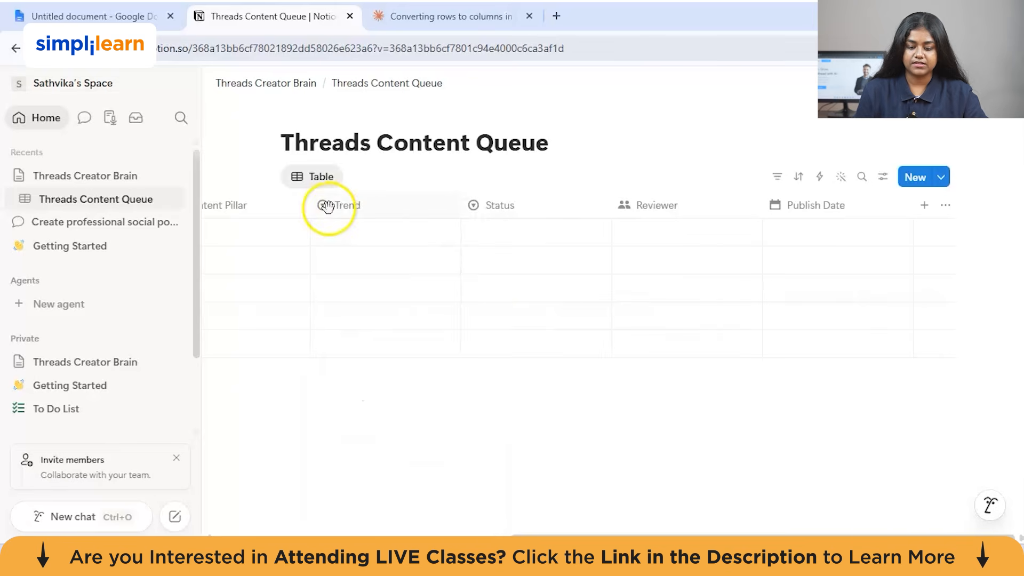
Add a blank entry to the Threads Content Queue table and leave its Post Title empty.
scroll(329, 209, "left", 2)
scroll(521, 228, "right", 2)
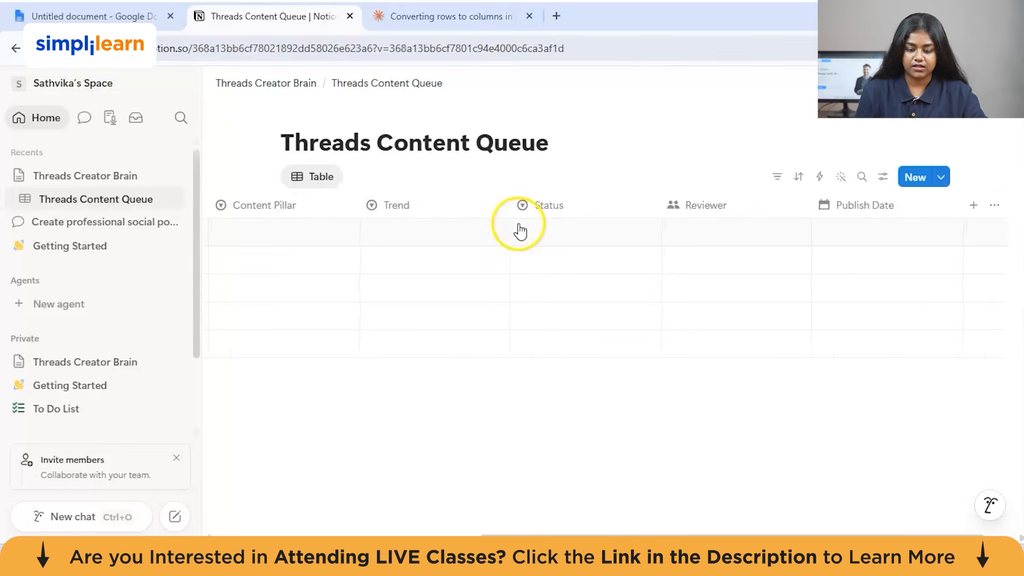
scroll(578, 237, "right", 1)
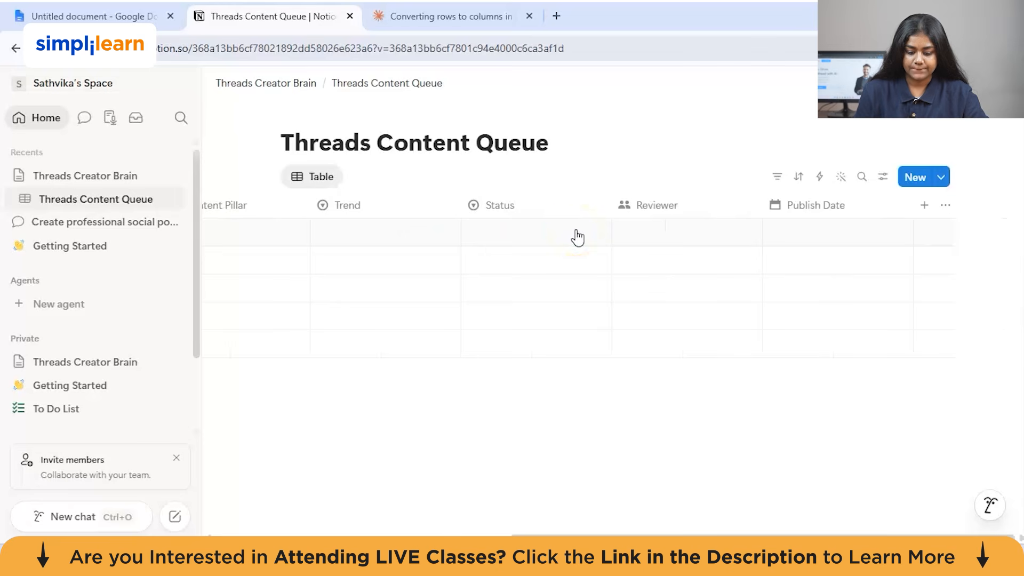
scroll(575, 236, "left", 10)
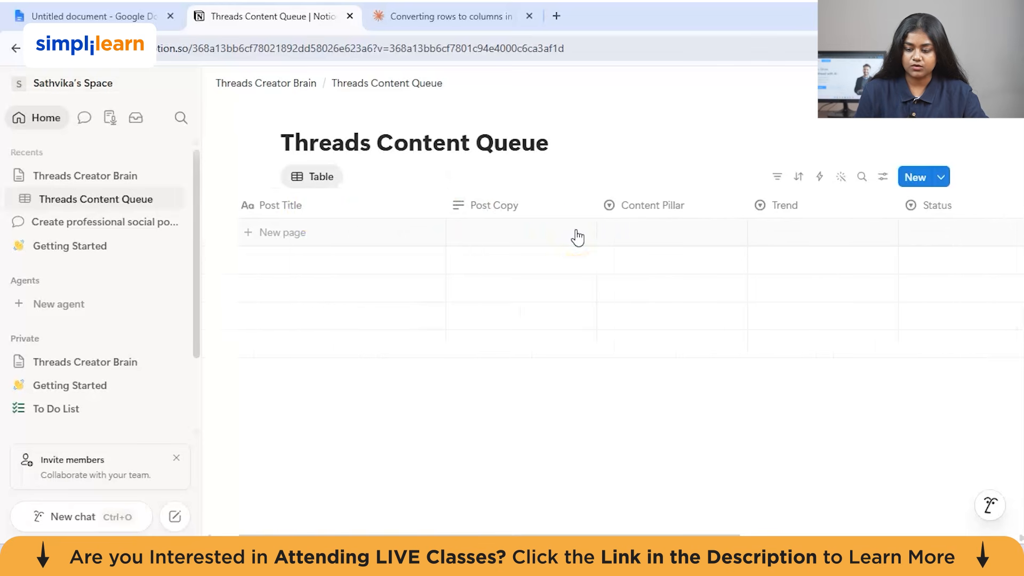
left_click(366, 229)
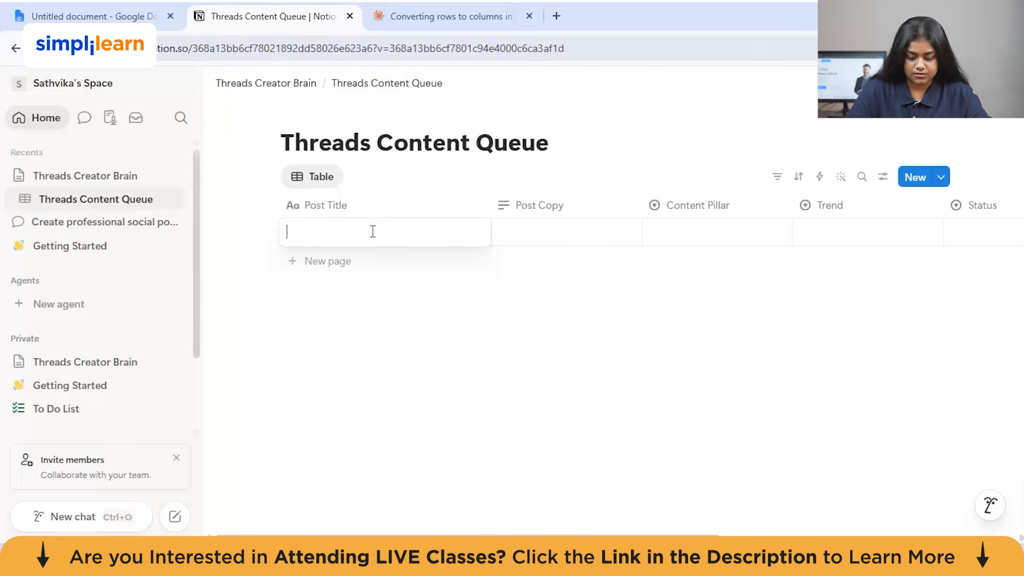
Open the AI chat and begin a prompt with "Using the page" followed by a mention of the Threads Creator Brain page.
left_click(999, 514)
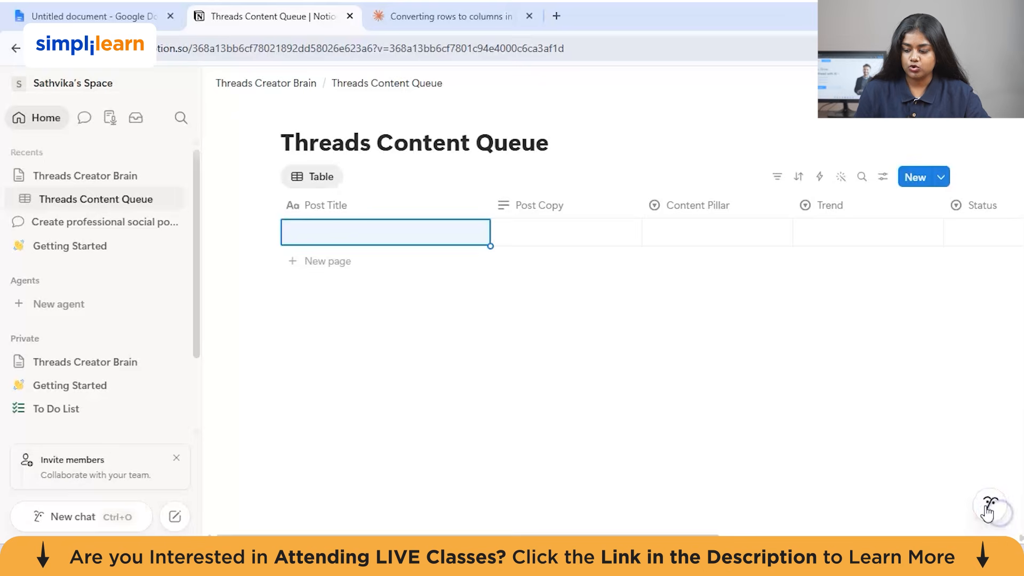
left_click(985, 506)
left_click(888, 479)
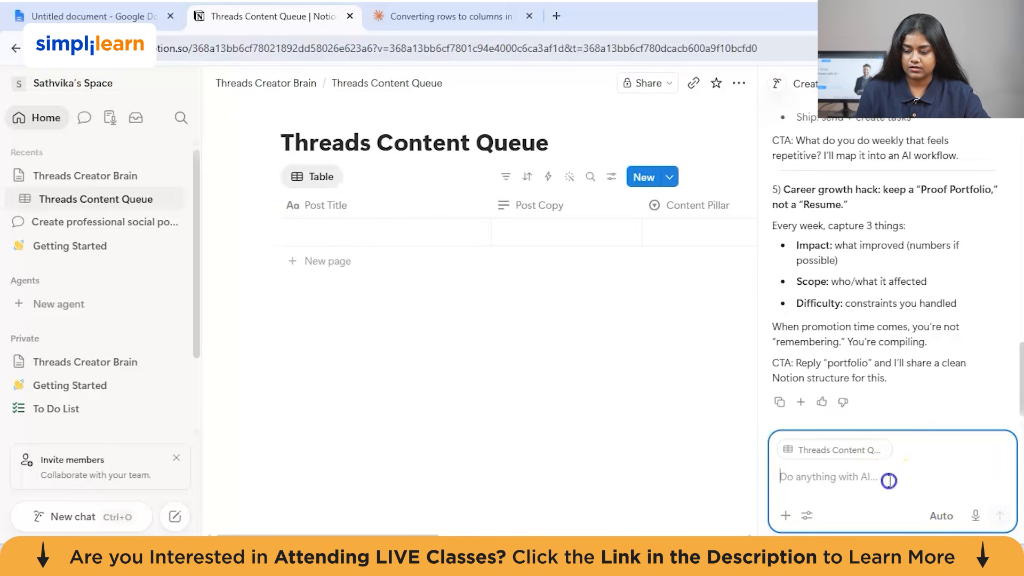
type("Using the")
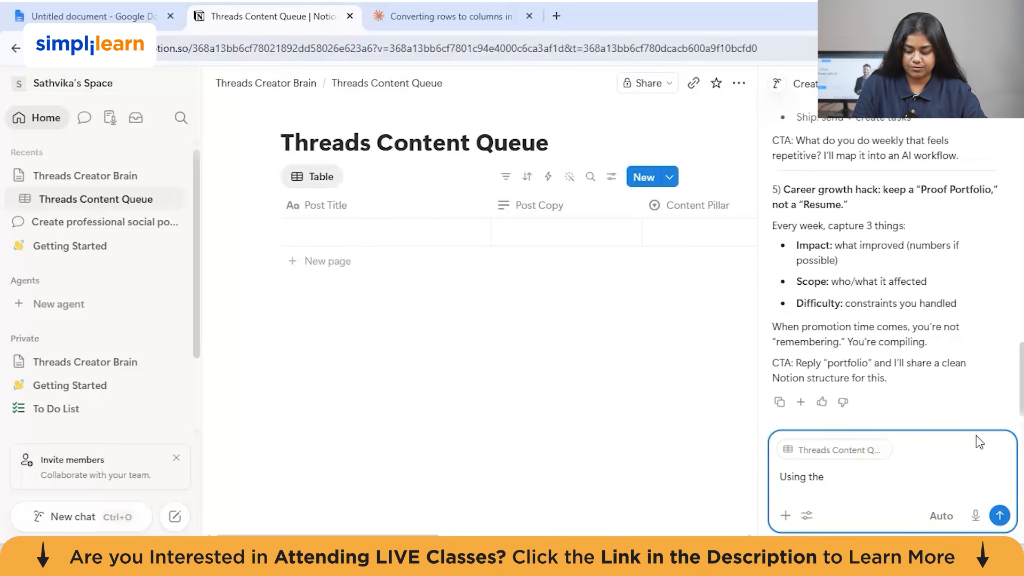
type(" page @")
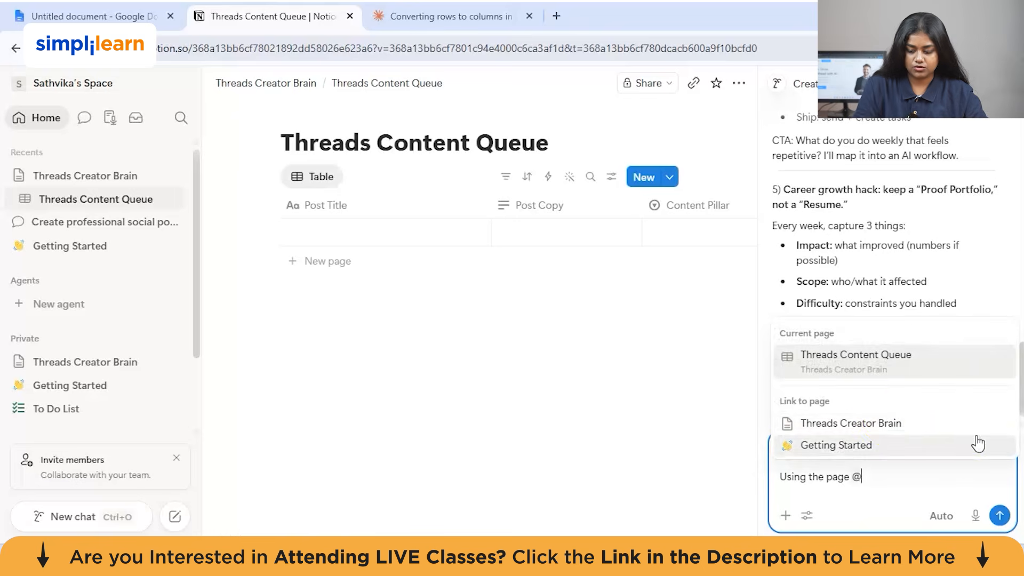
left_click(888, 422)
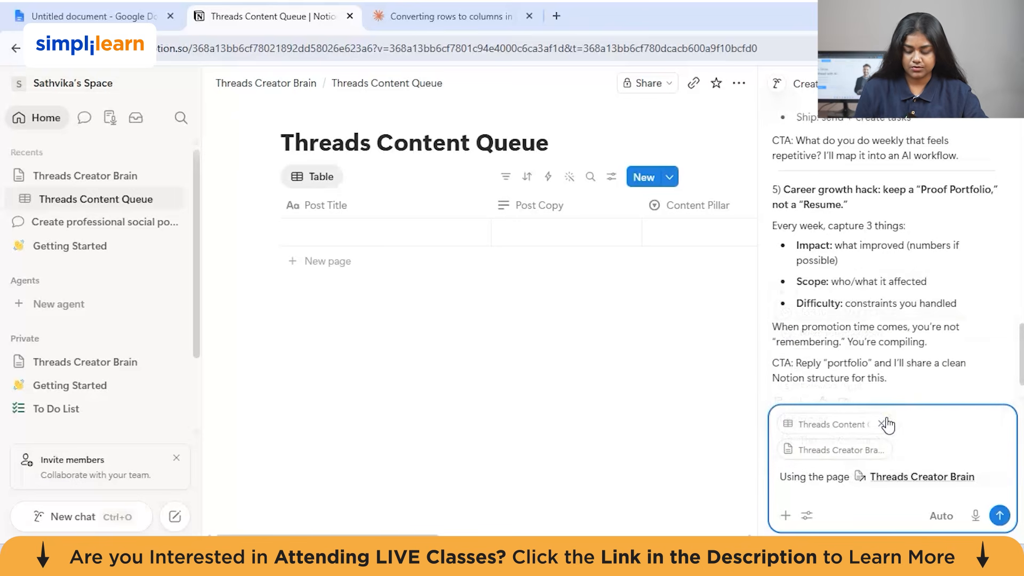
Continue the AI prompt with a request to create 20 Threads post ideas for the trend "vibe coding".
type(", cr")
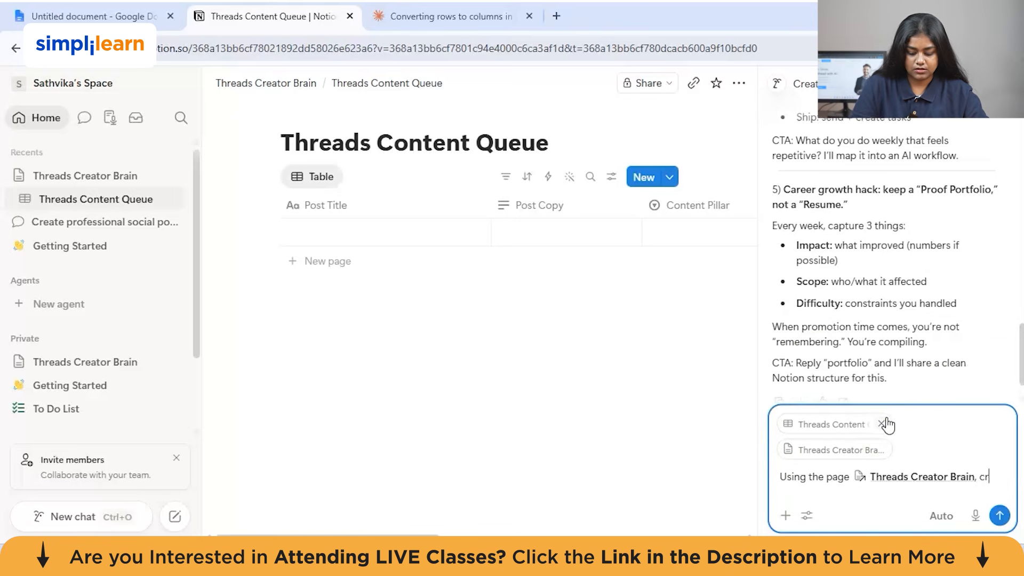
type("eate 20 ")
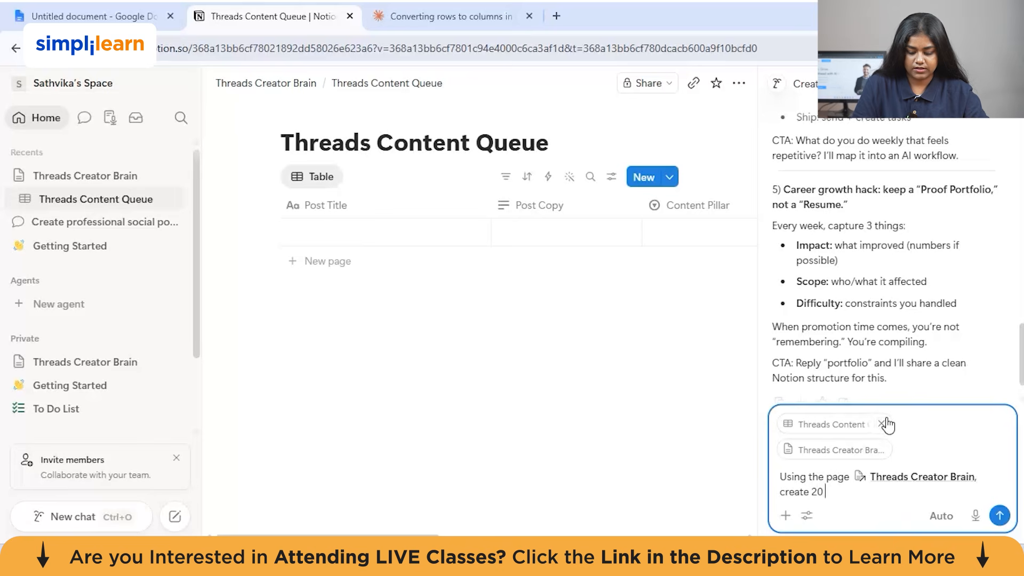
type("Threads ")
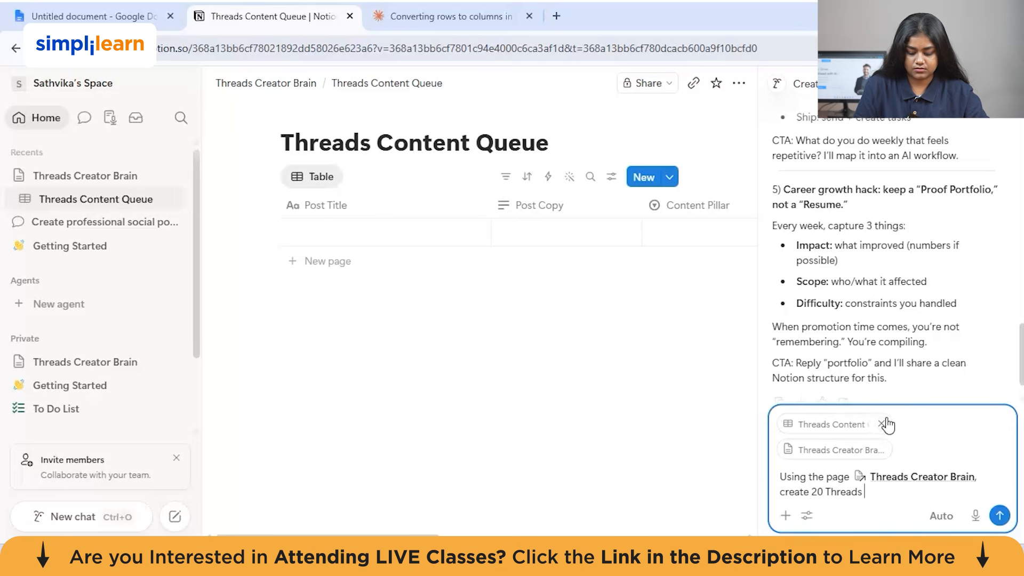
type("post ide")
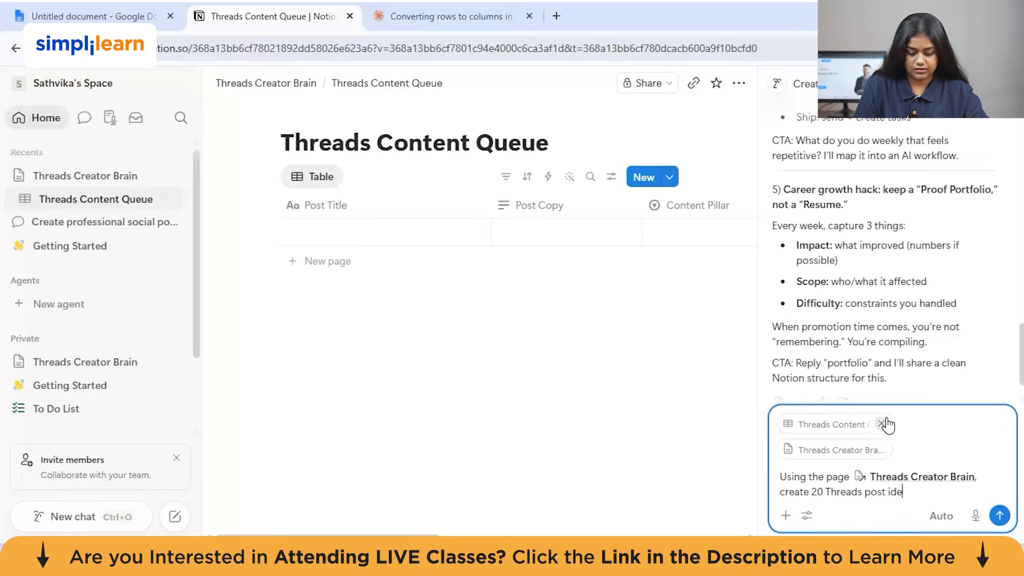
type("as")
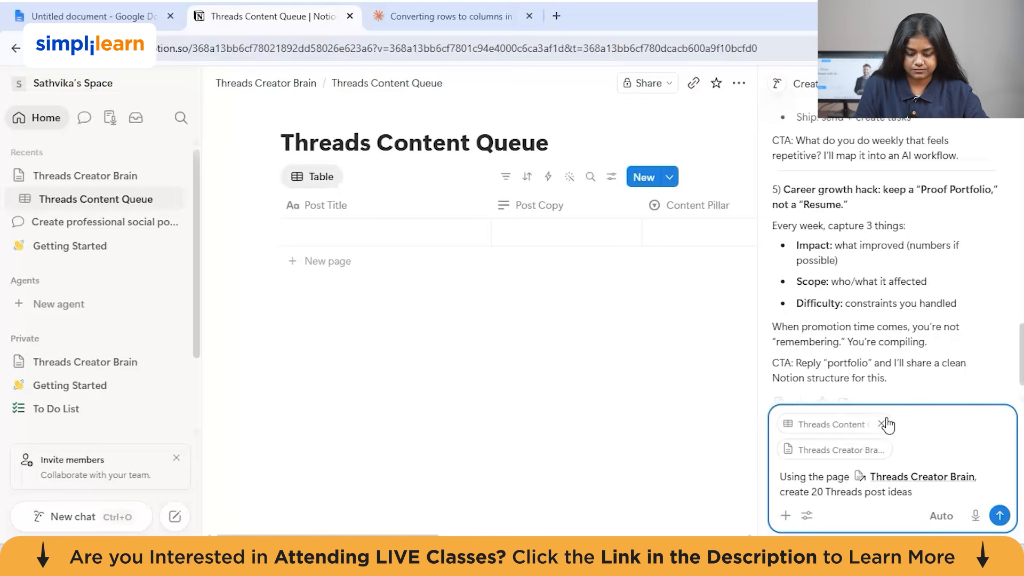
type(" for the tre")
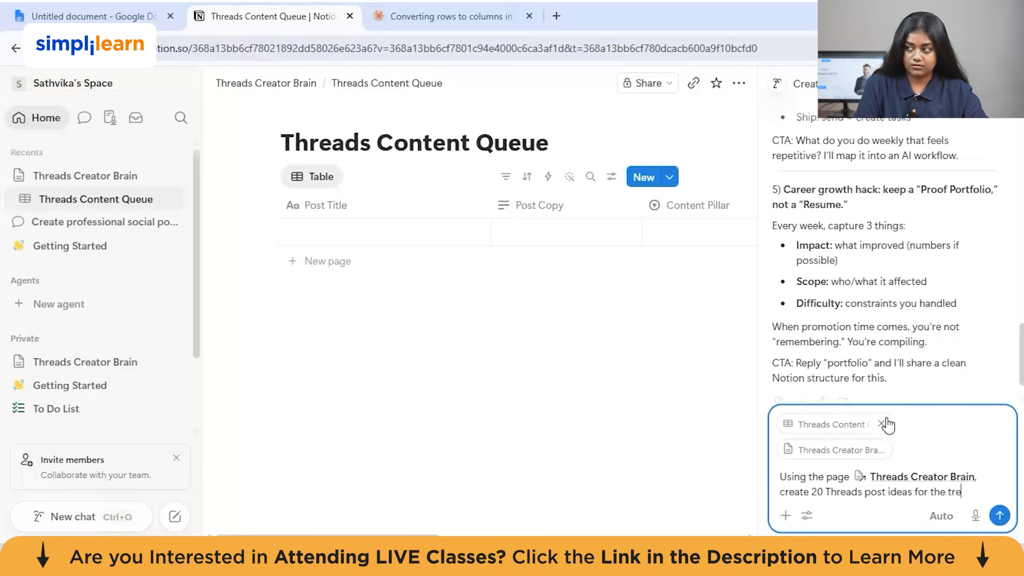
type("nd")
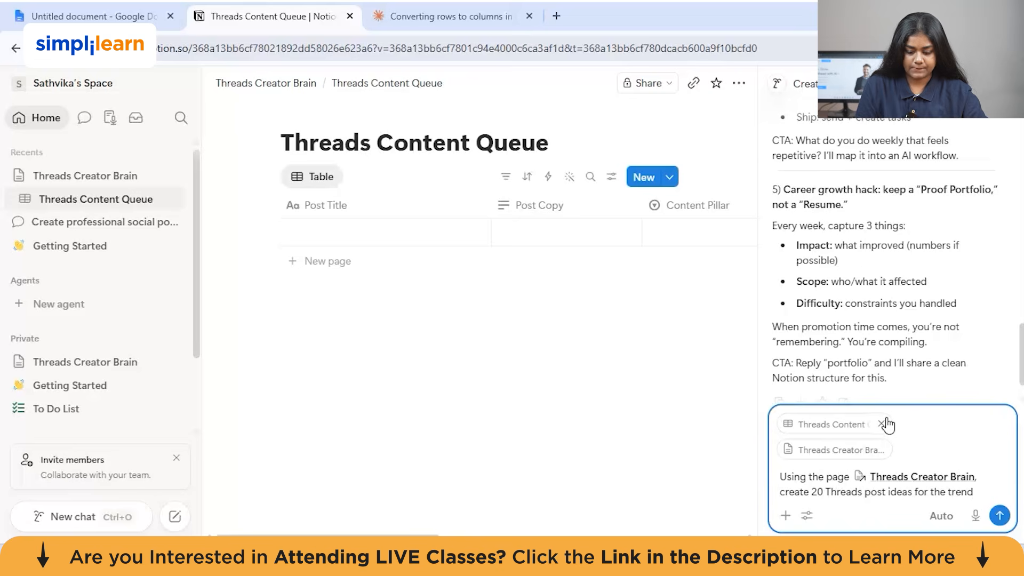
type("\"vibe co")
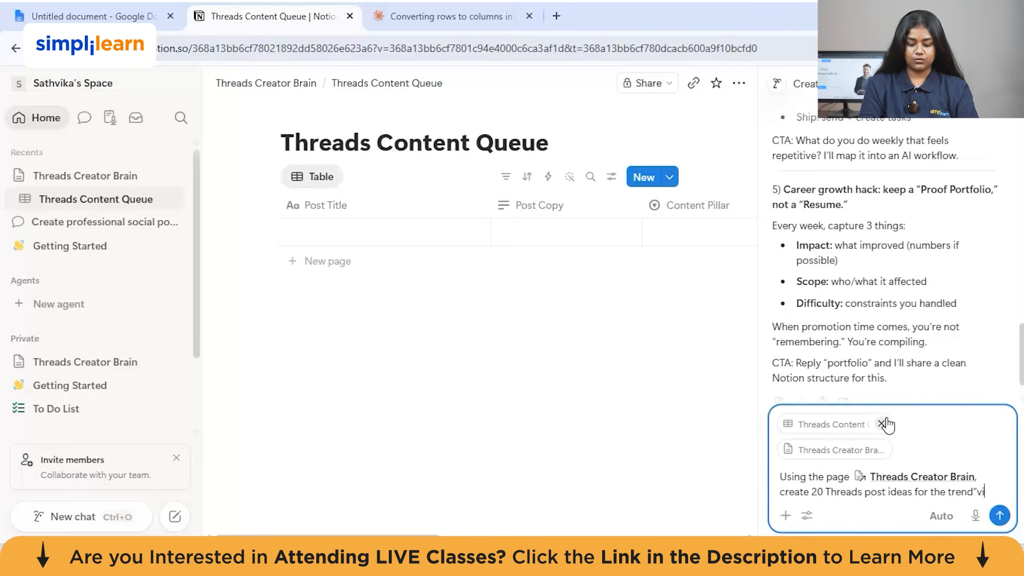
type("ding")
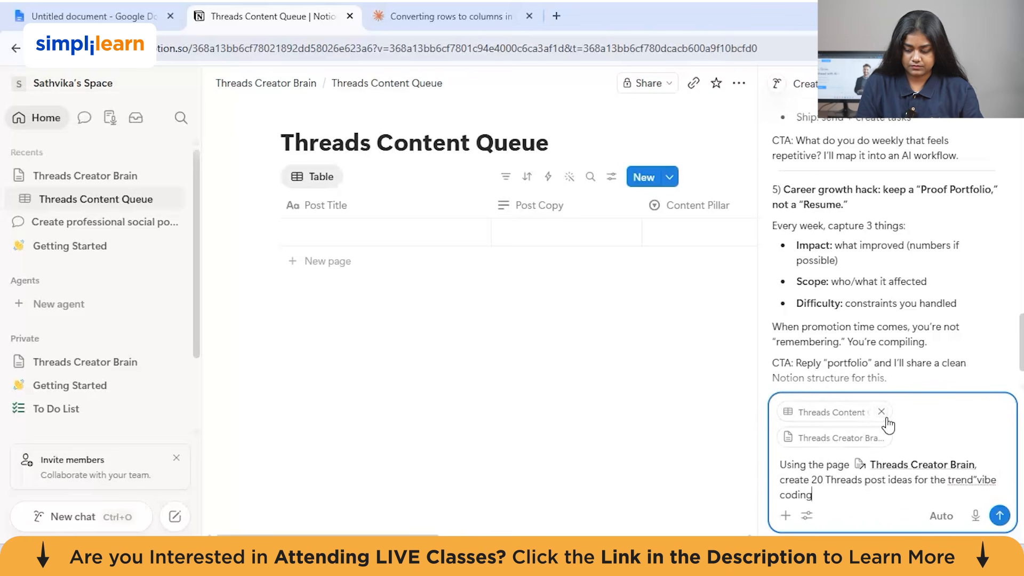
type("\".")
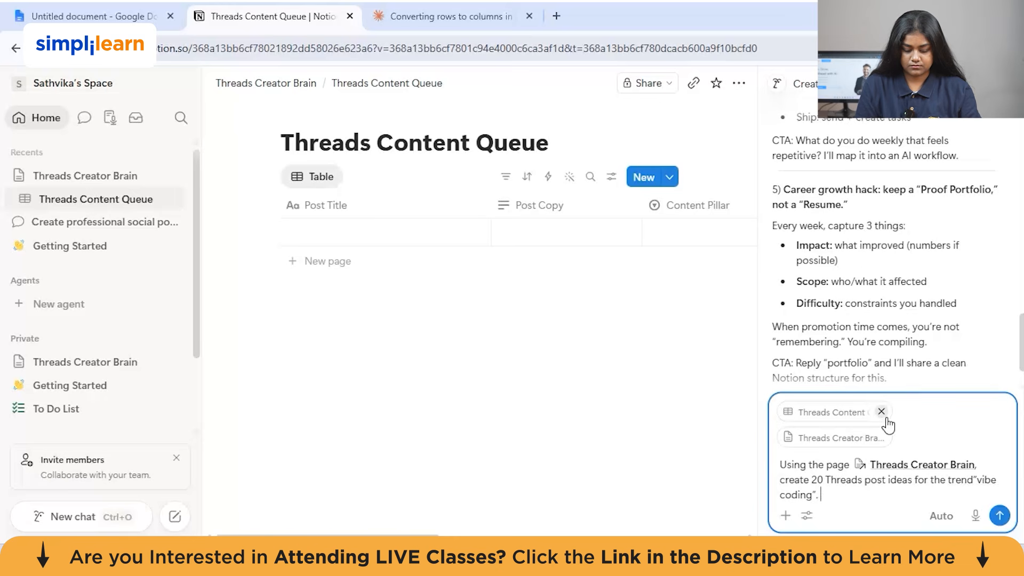
Extend the prompt with "Add them to the" followed by a mention of the Threads Content Queue database.
type(" Add the")
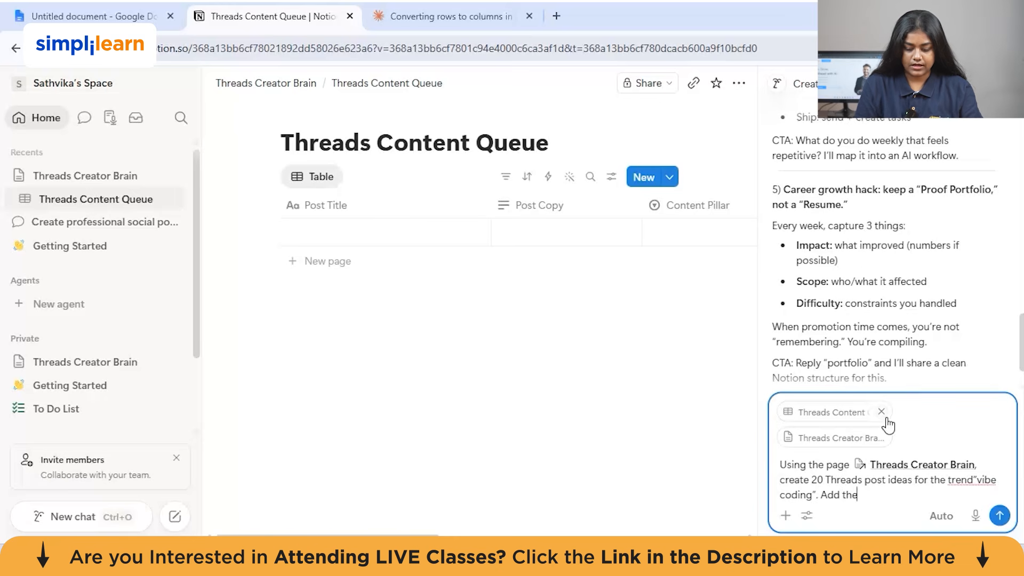
type("m to the ")
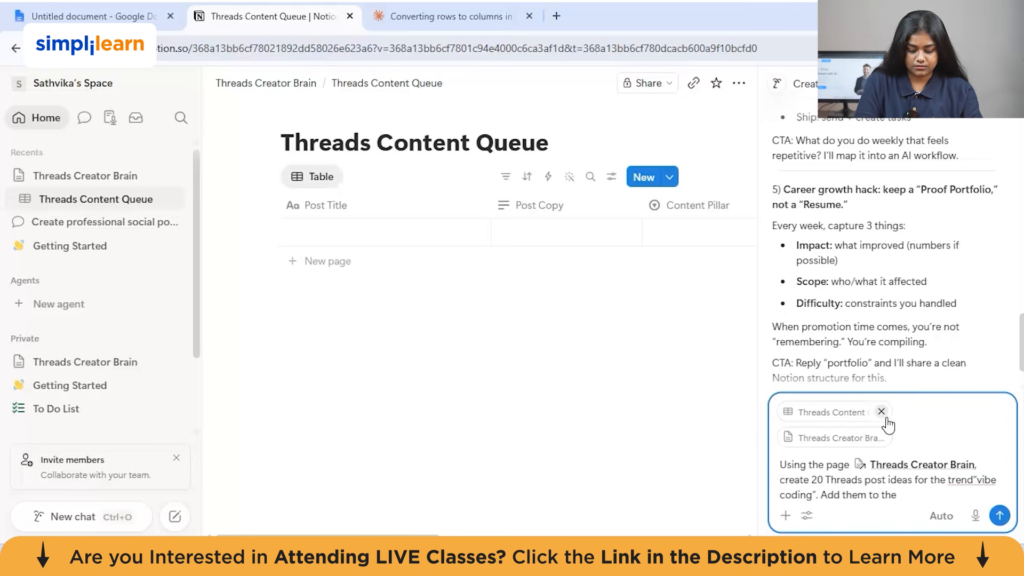
type("@t")
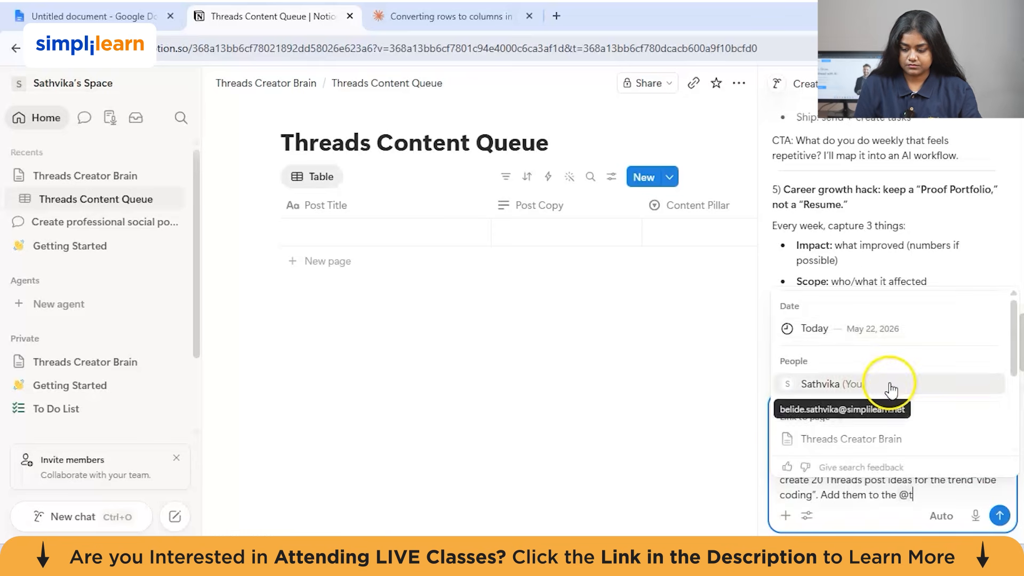
key("BackSpace")
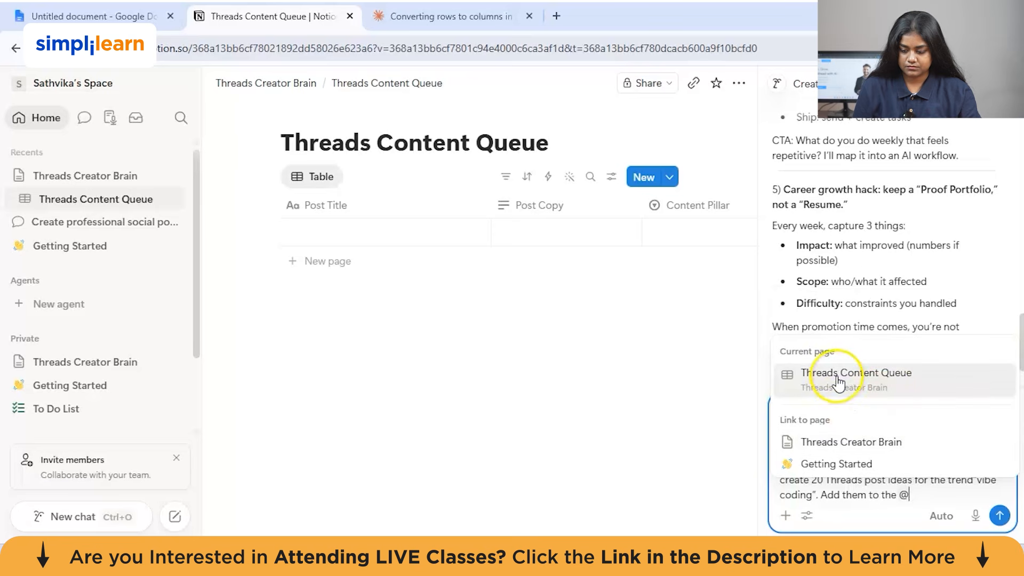
left_click(826, 385)
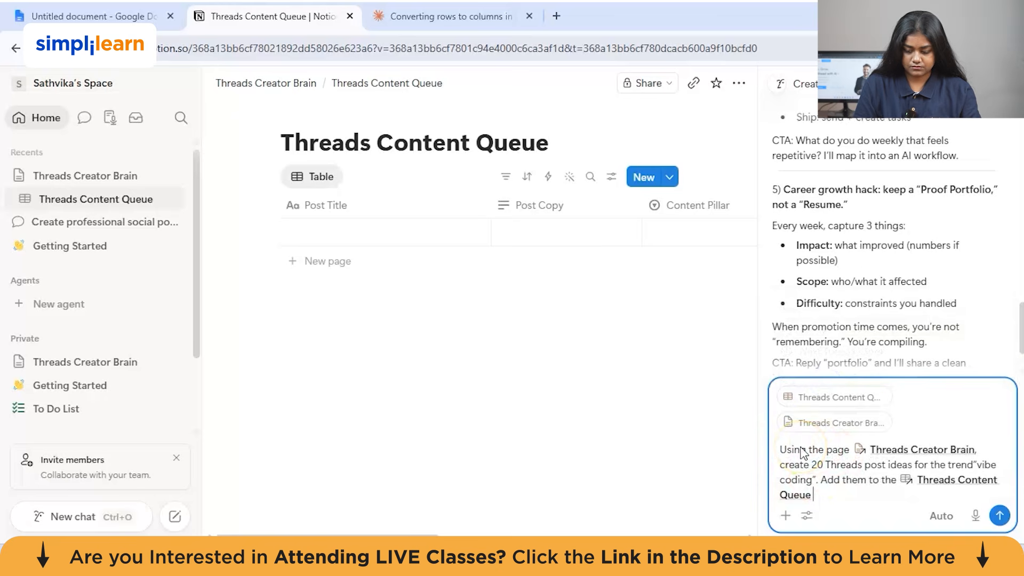
Finish the prompt with "For each post, include Post Copy, Post Title, Content Pillar, Trend and Status as Draft" and send it.
type(". For ea")
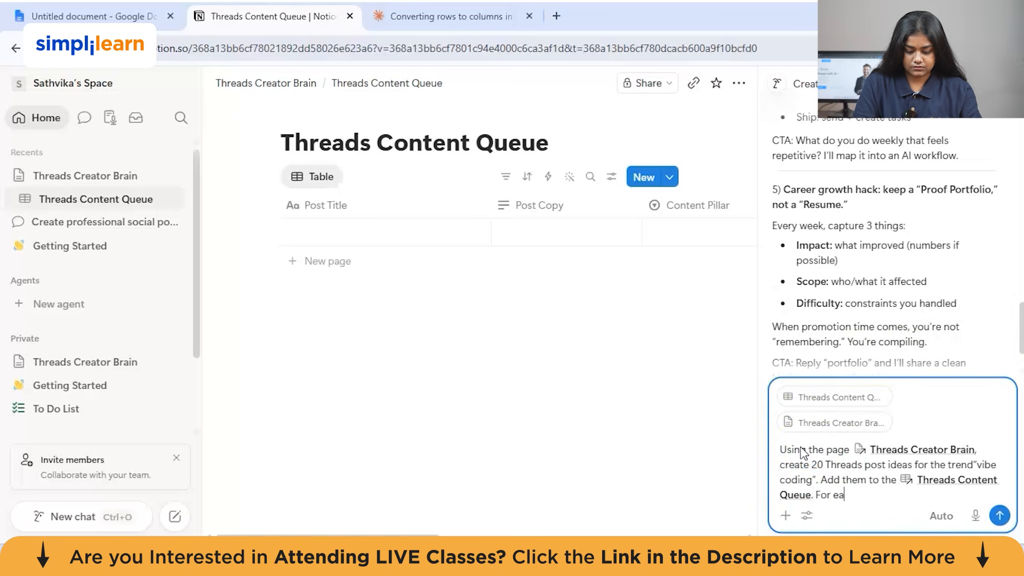
type("ch post")
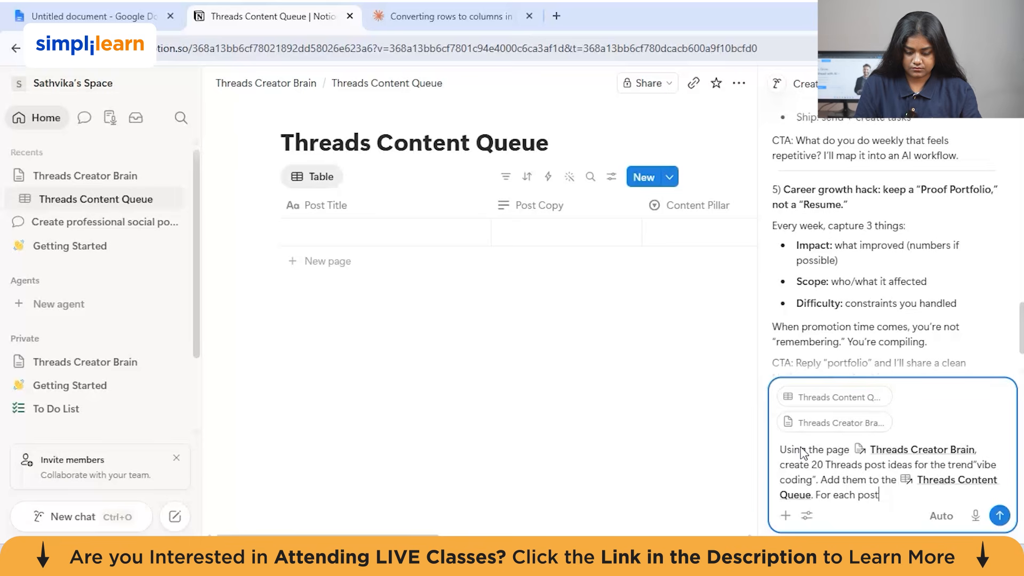
type(", include")
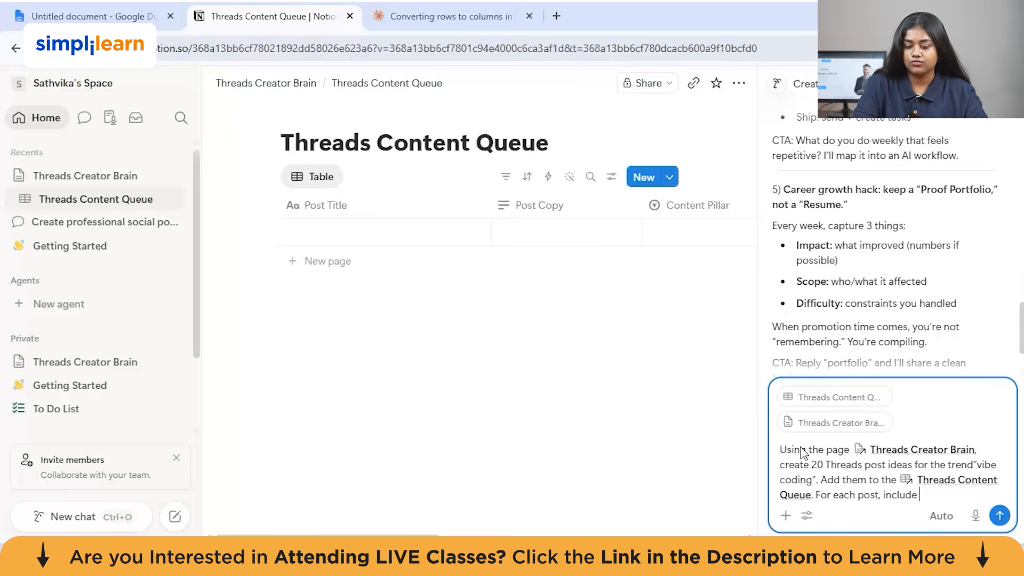
type("POst")
key("BackSpace")
key("BackSpace")
key("BackSpace")
type("ost Copy, Post Title")
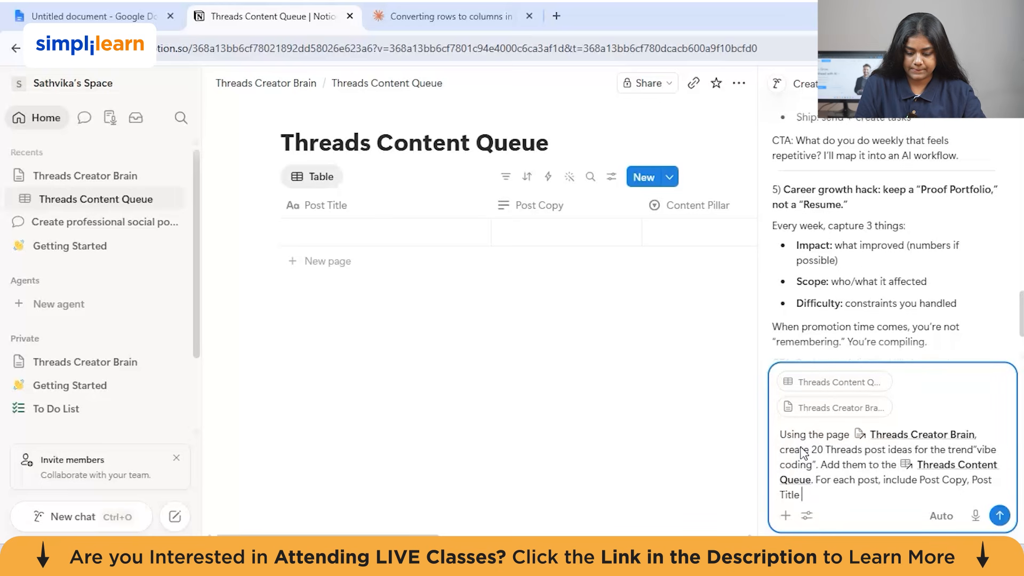
type(" , Content Pilla")
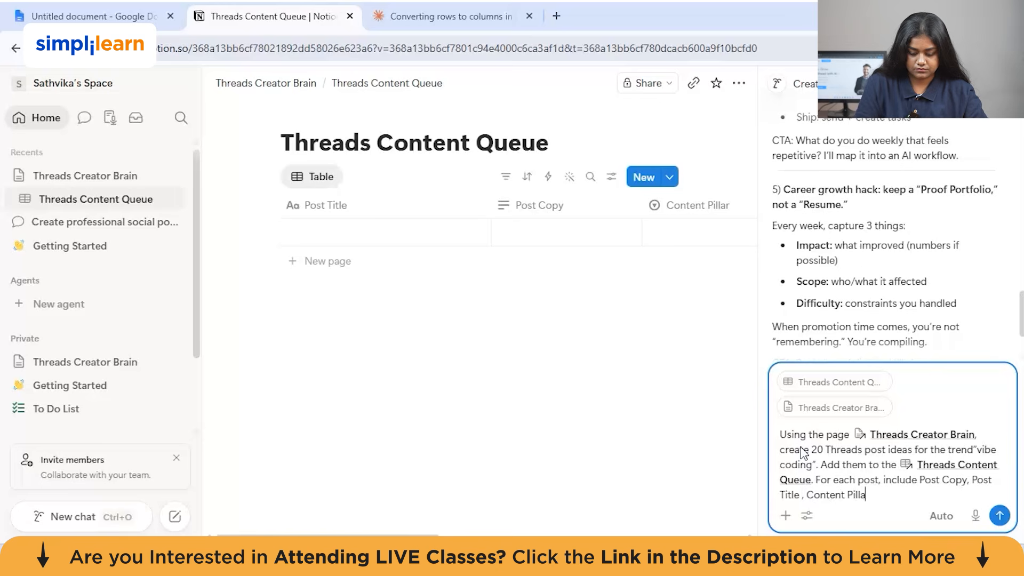
type("r, Trend")
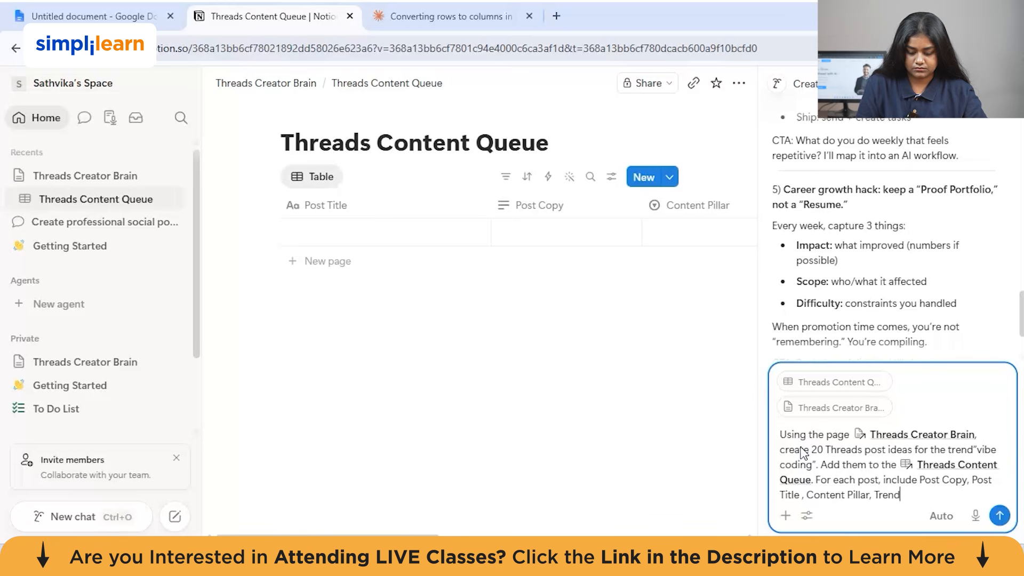
type(" and S")
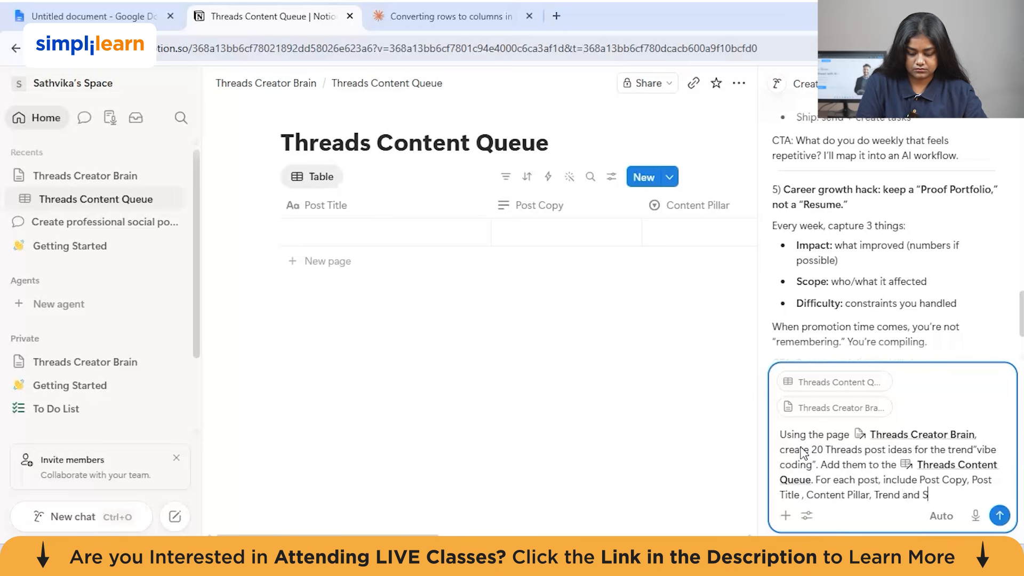
type("tatus as Draft")
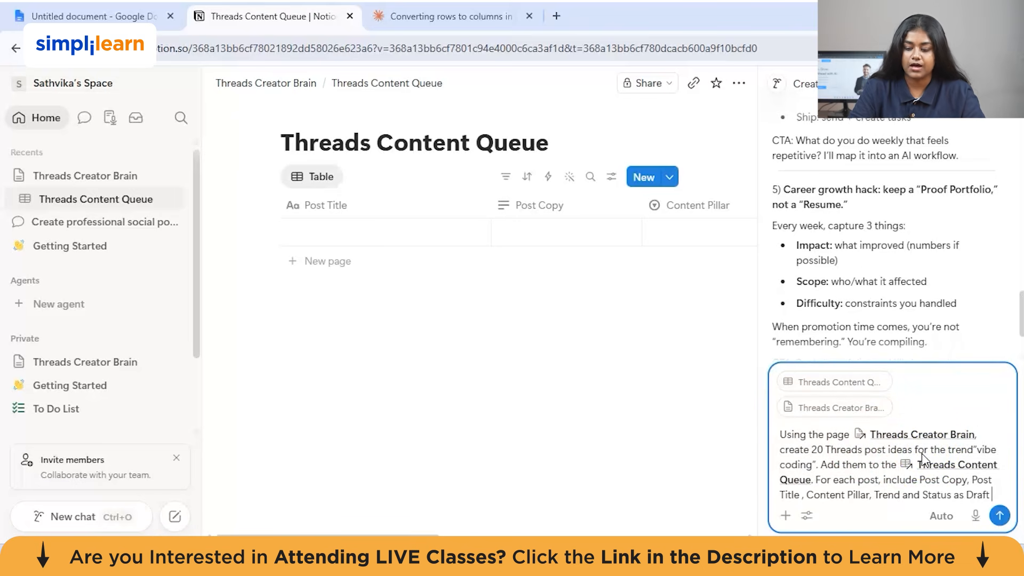
left_click(1000, 515)
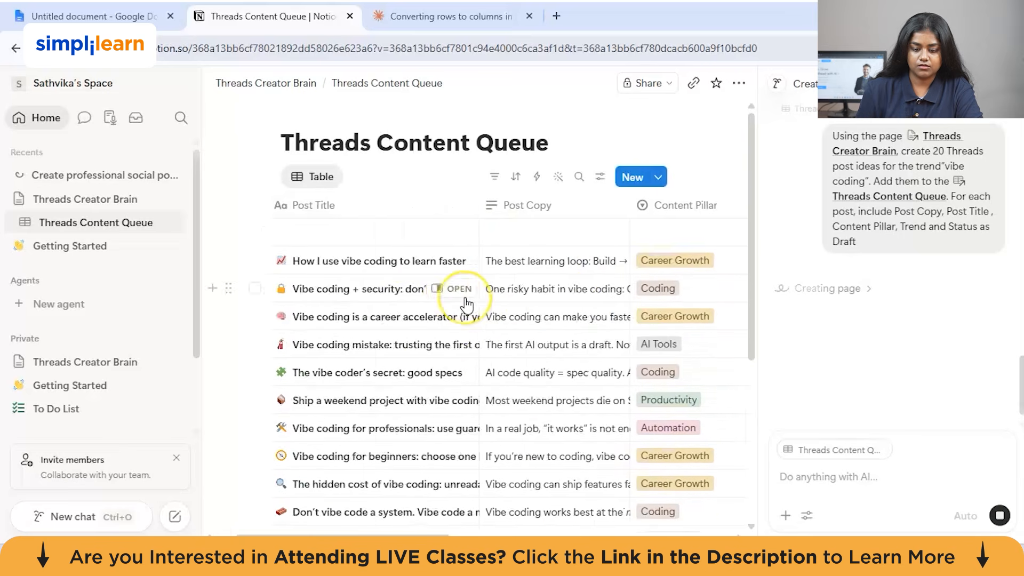
Review the generated posts across the columns of the Threads Content Queue table.
scroll(466, 304, "right", 2)
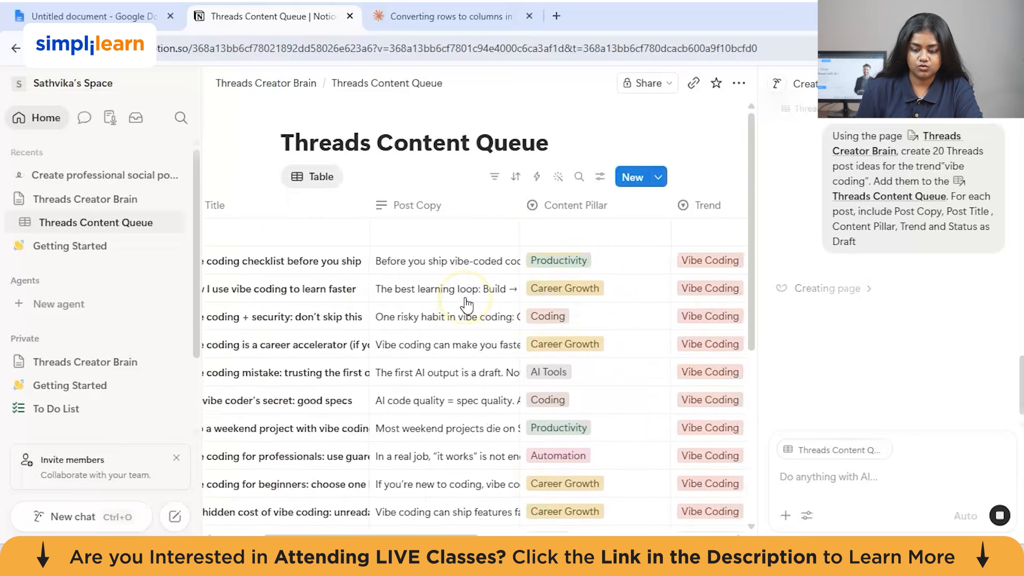
scroll(466, 305, "right", 8)
scroll(466, 305, "left", 6)
scroll(466, 304, "left", 4)
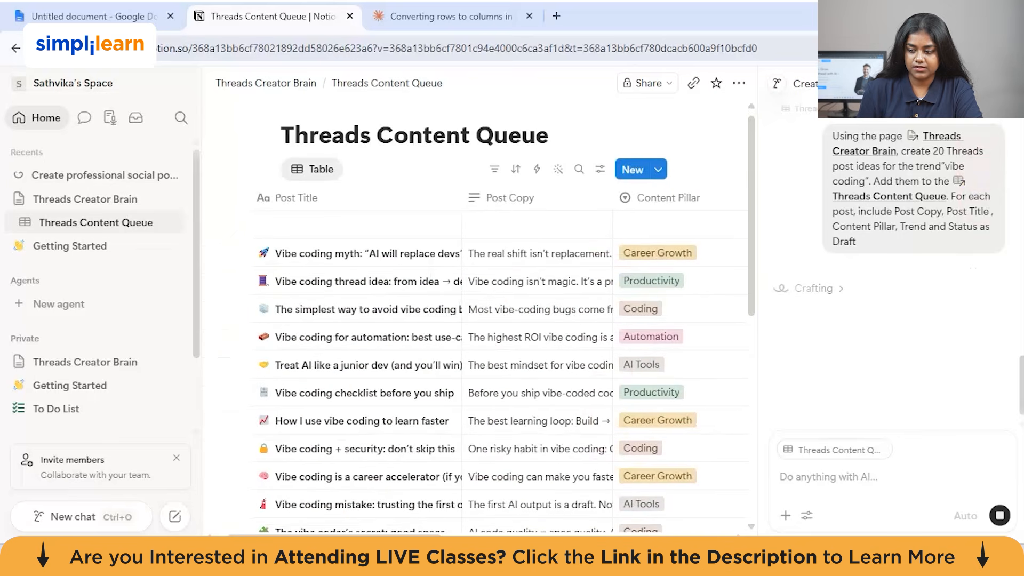
Look through all the generated vibe coding posts in the Threads Content Queue table.
scroll(487, 290, "down", 4)
scroll(490, 293, "down", 5)
scroll(491, 293, "up", 3)
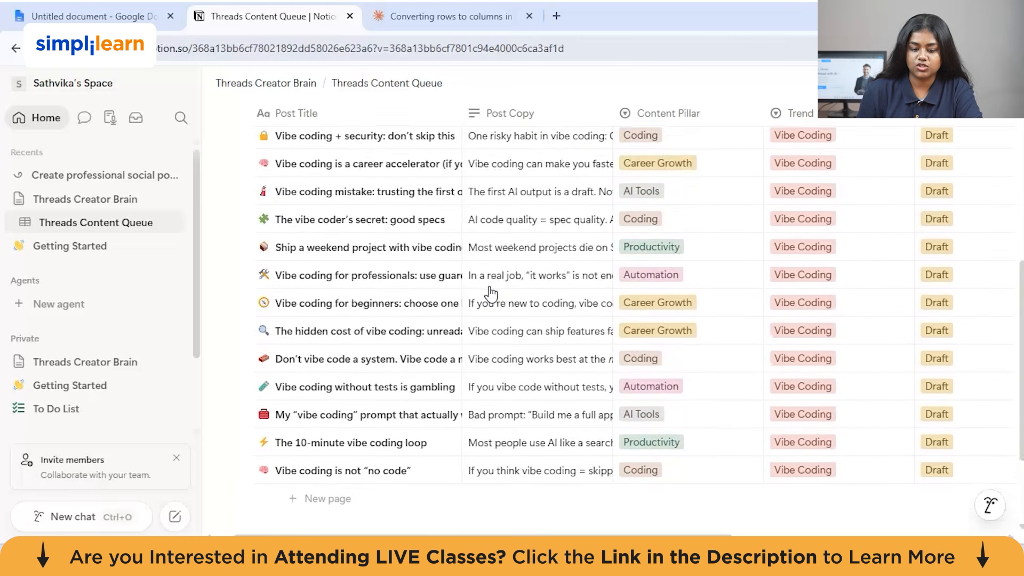
scroll(487, 290, "up", 8)
left_click(393, 218)
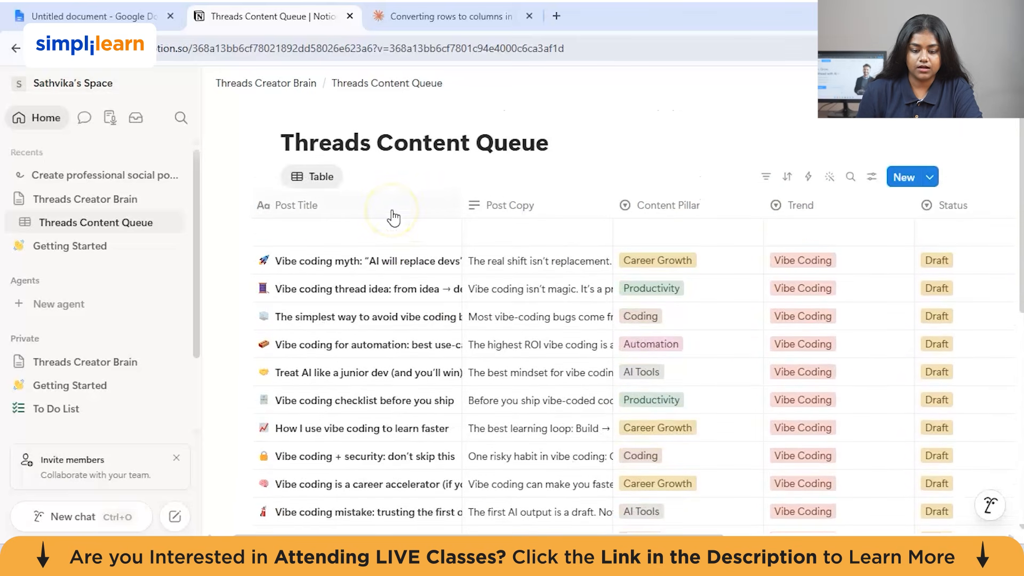
scroll(296, 261, "down", 1)
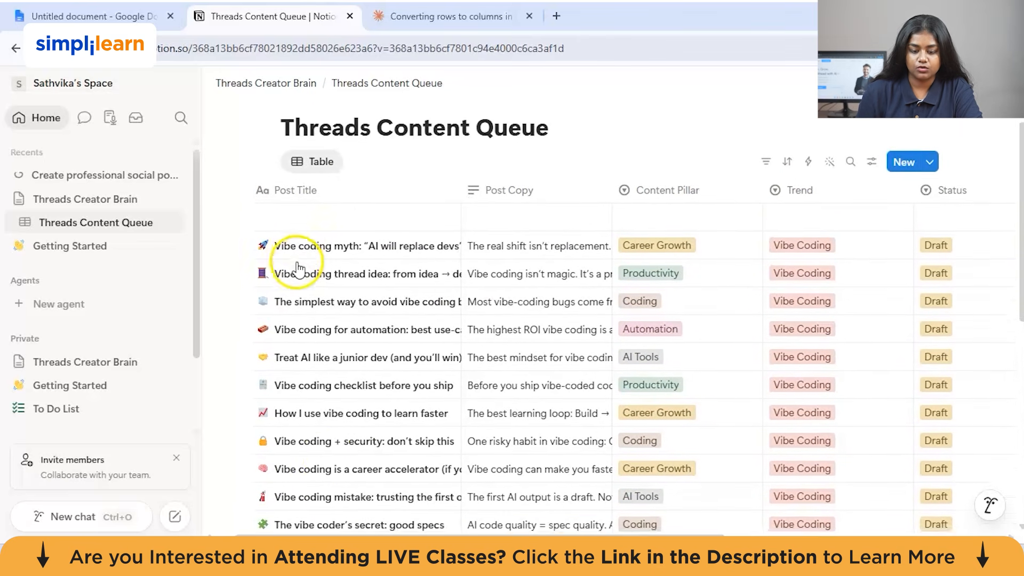
scroll(286, 405, "down", 2)
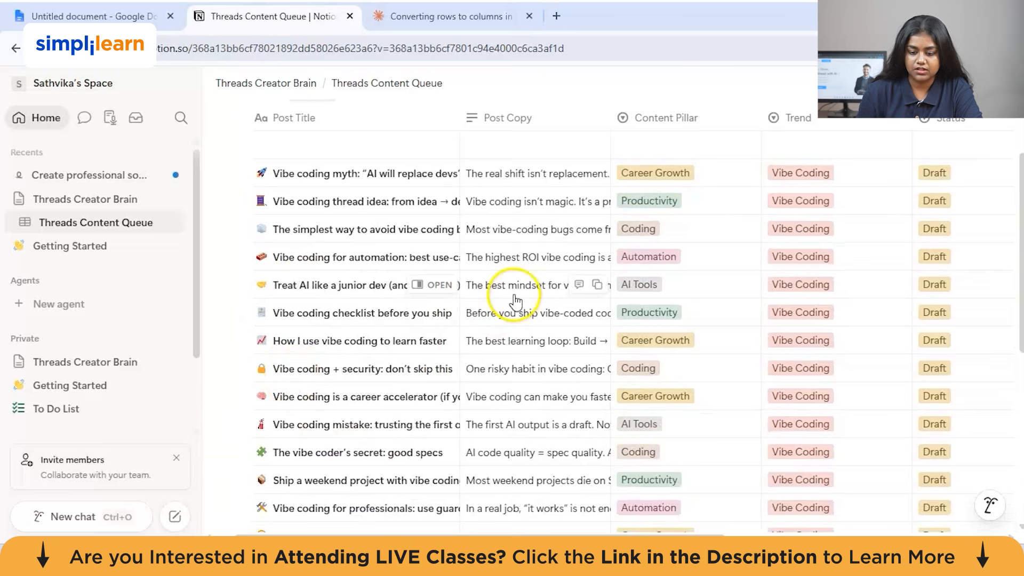
Read the full title and Post Copy of the first post, "Vibe coding myth".
double_click(516, 174)
left_click(486, 239)
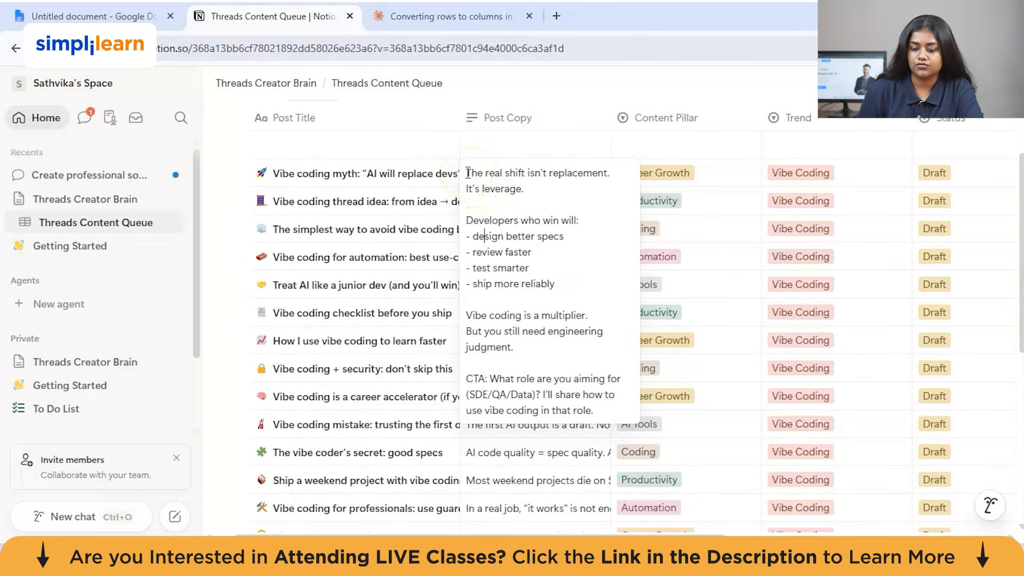
left_click(355, 167)
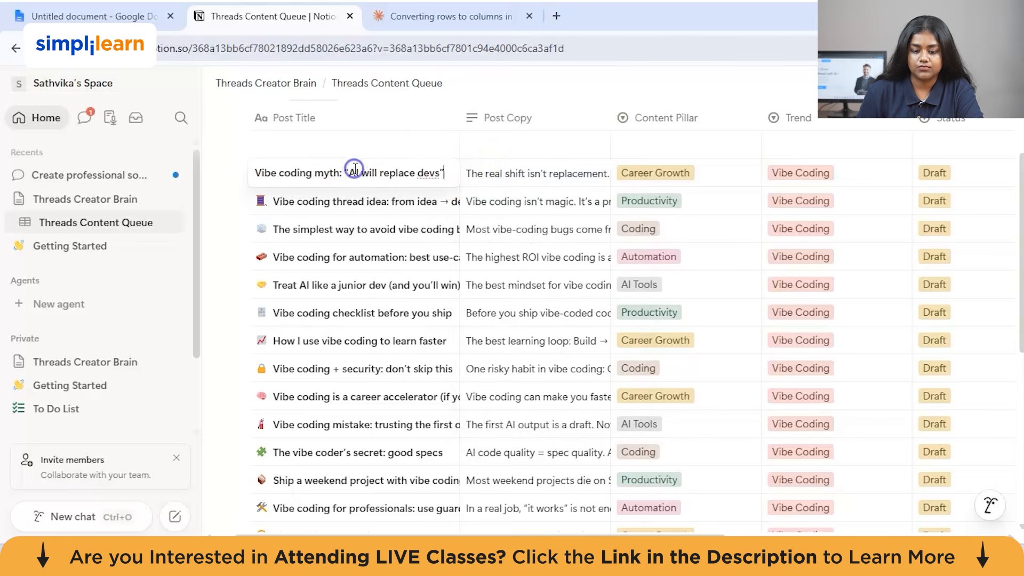
left_click(524, 174)
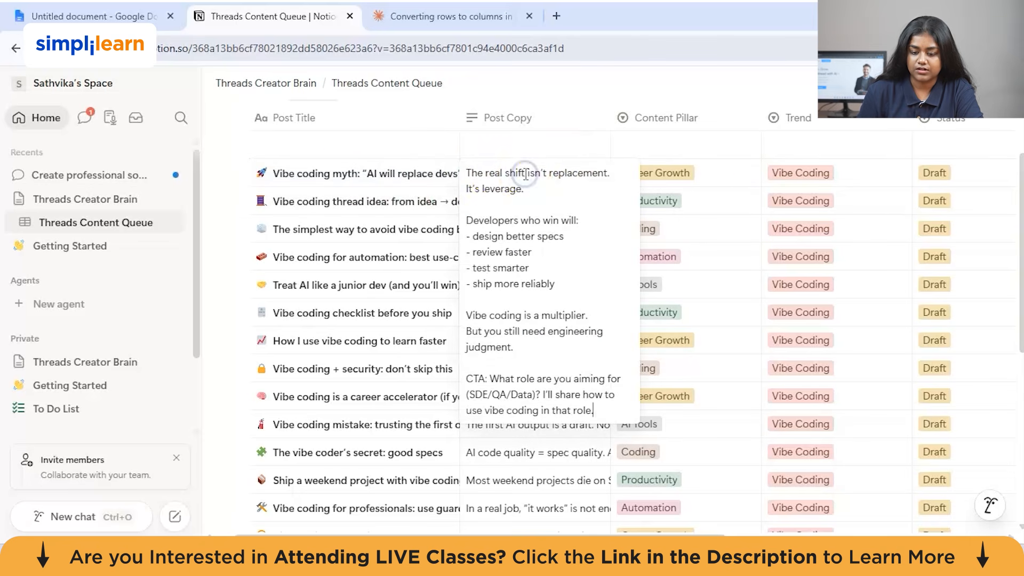
left_click(542, 203)
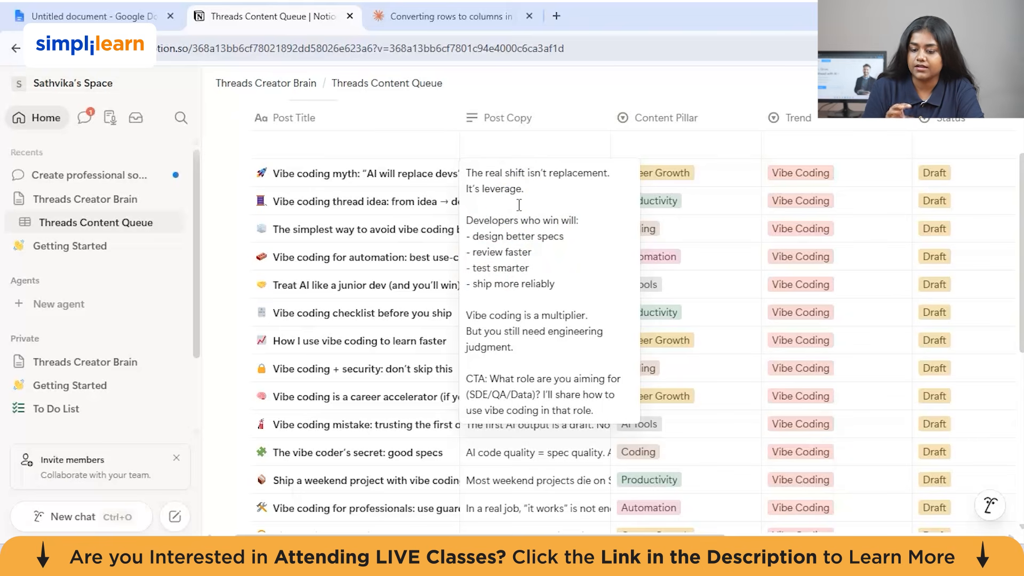
left_click(703, 175)
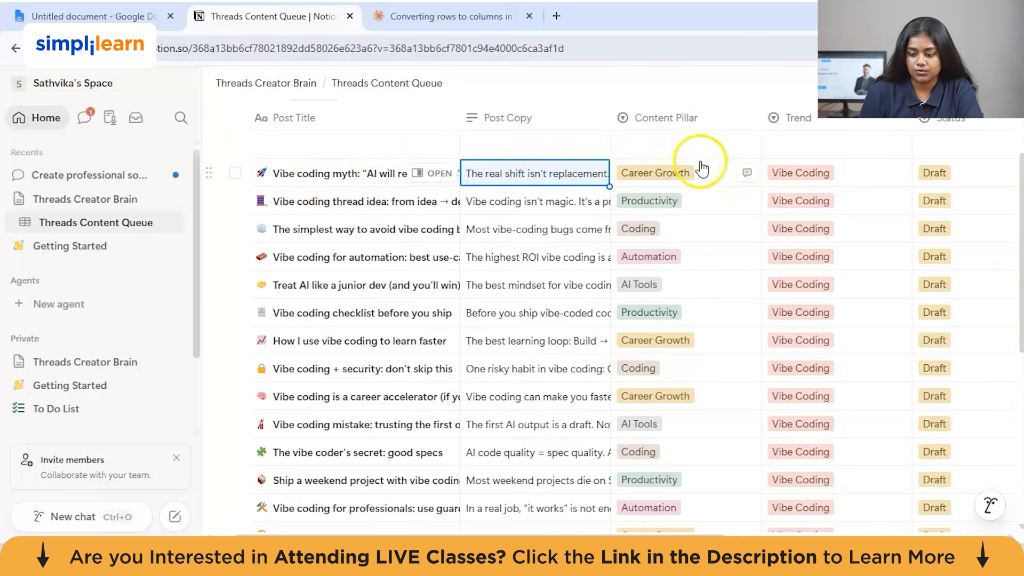
Examine the Content Pillar, Trend, Status, Reviewer and Publish Date columns across the table rows.
scroll(715, 171, "right", 5)
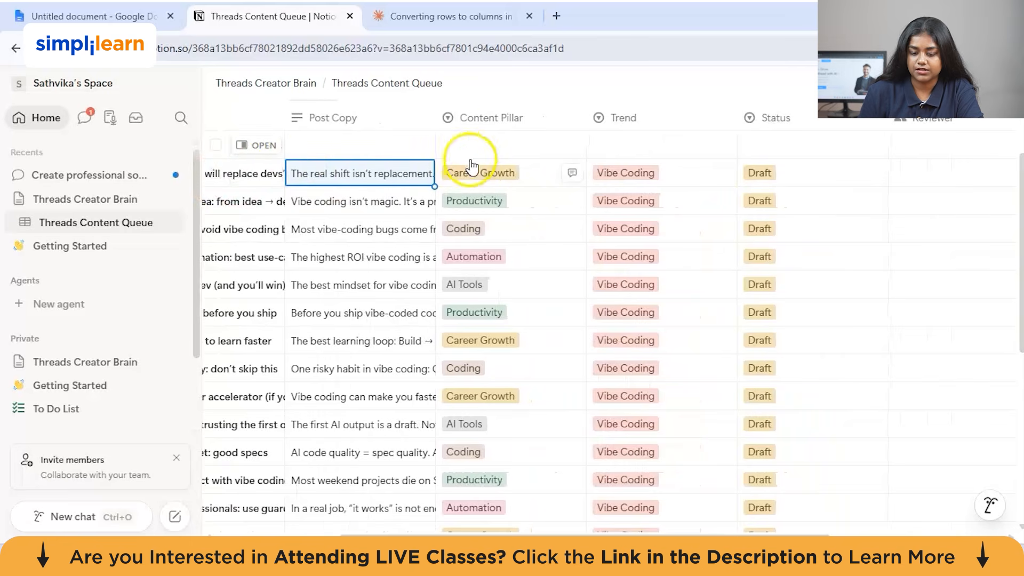
scroll(486, 187, "right", 4)
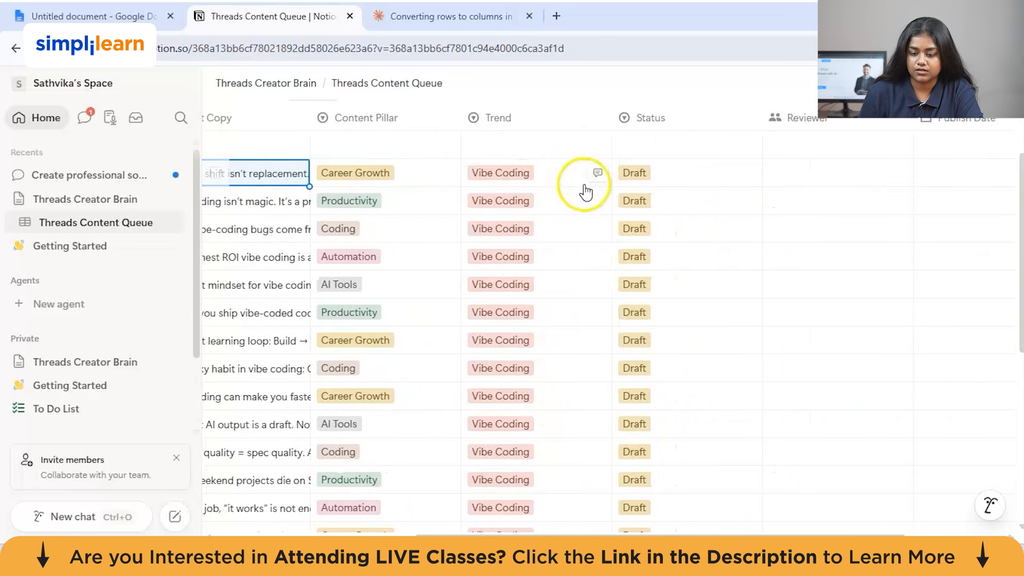
scroll(585, 190, "down", 3)
scroll(585, 192, "up", 5)
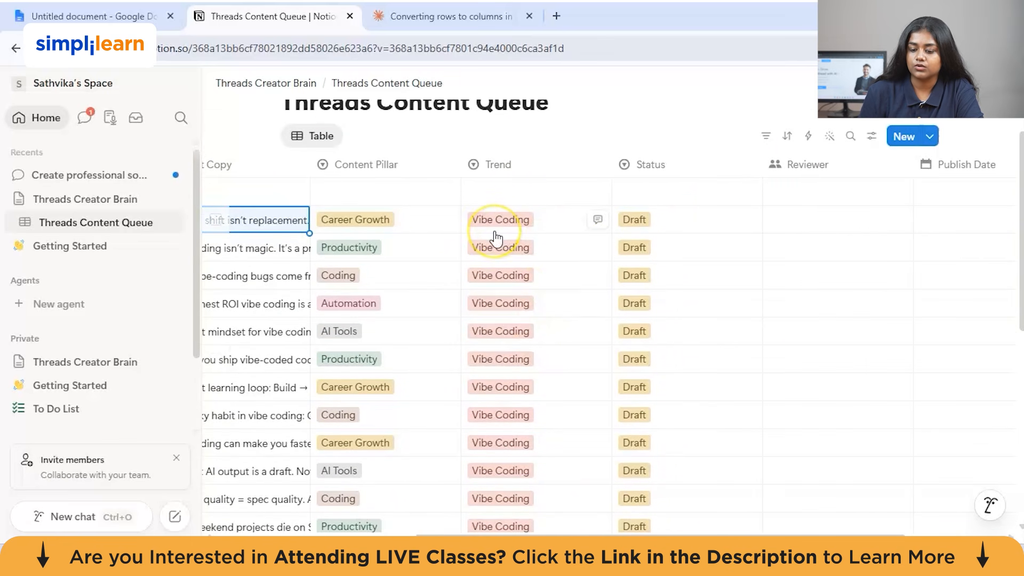
scroll(498, 255, "down", 2)
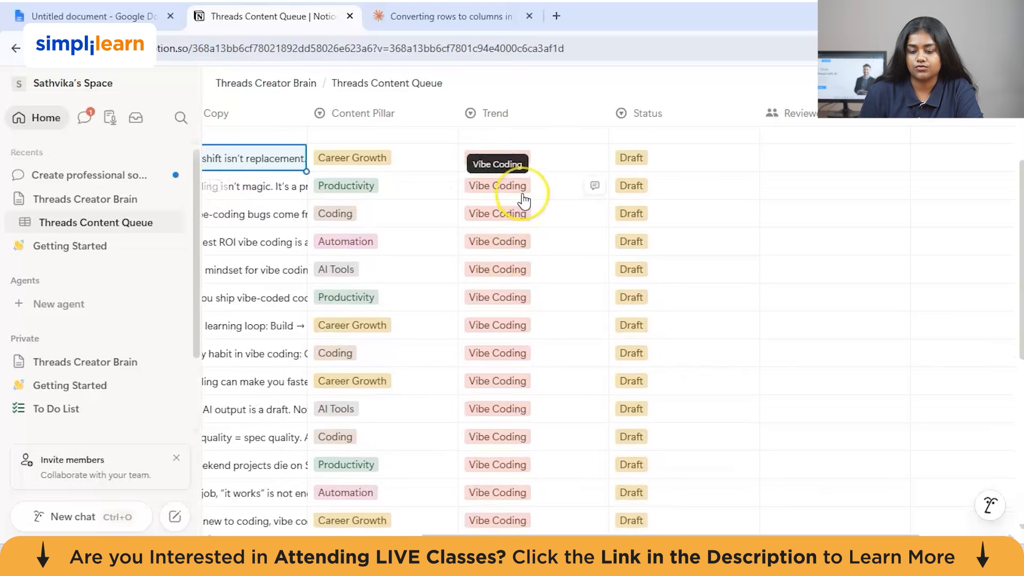
scroll(522, 201, "down", 3)
scroll(523, 201, "right", 4)
scroll(521, 199, "up", 5)
scroll(542, 229, "down", 4)
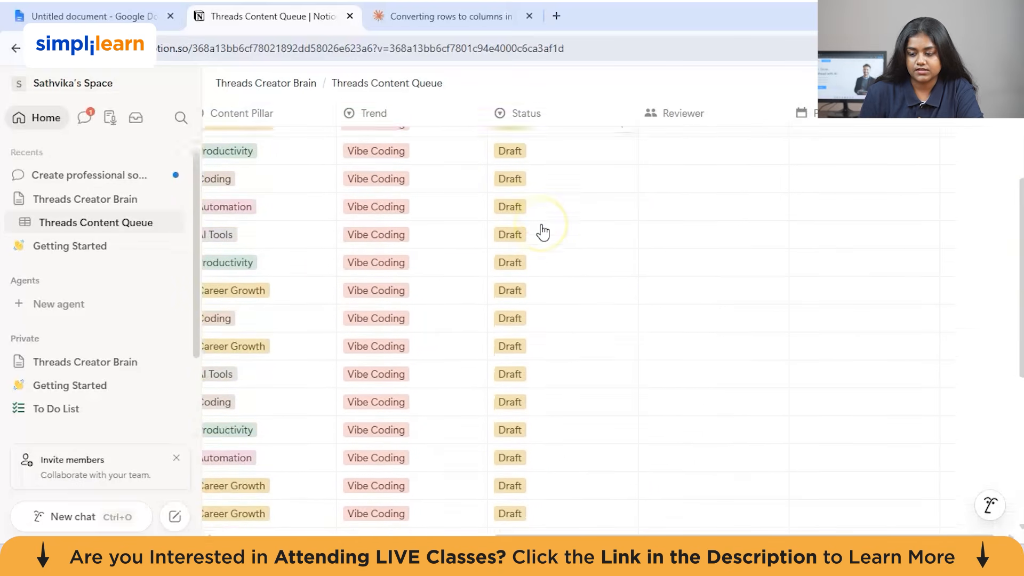
scroll(365, 252, "left", 5)
scroll(366, 252, "right", 6)
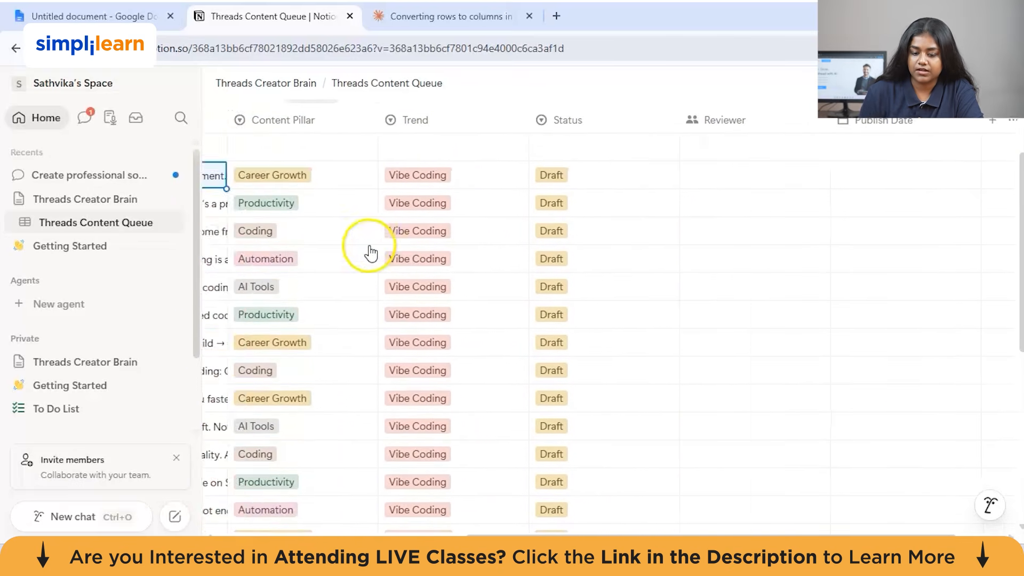
Set the Status of the third post, about avoiding vibe coding bugs, to In Review and switch it to Published.
left_click(512, 232)
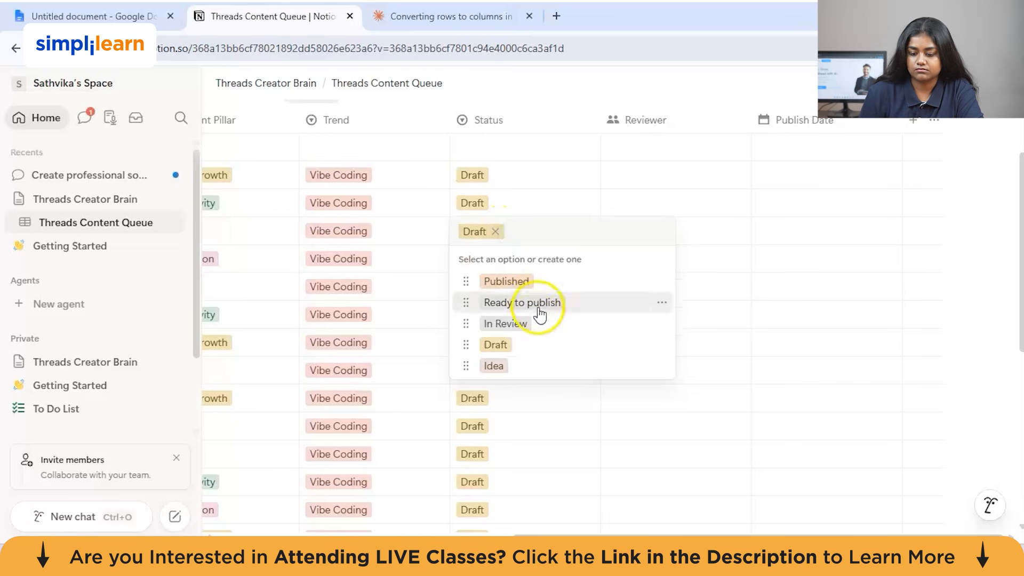
left_click(529, 324)
left_click(551, 235)
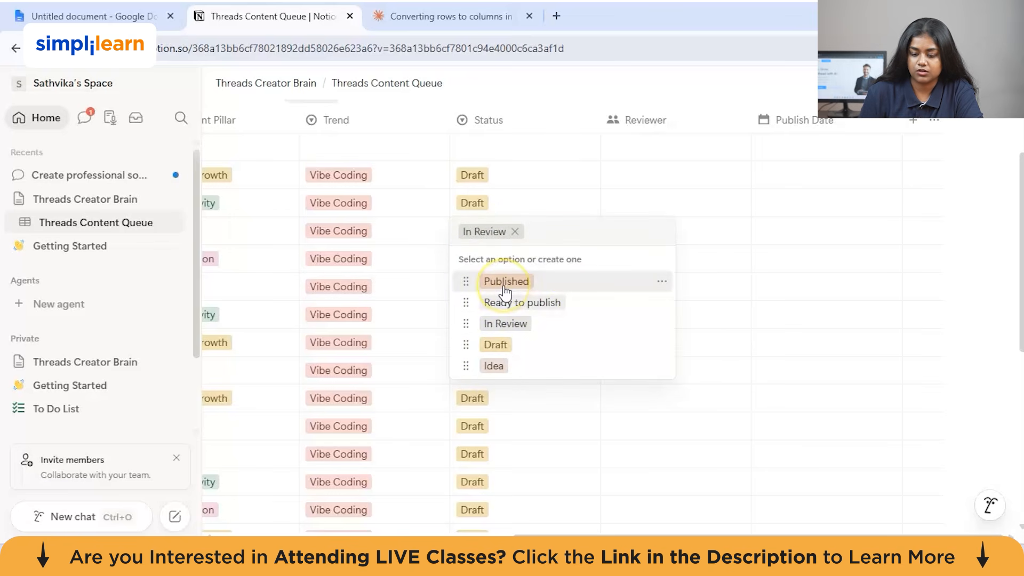
left_click(533, 282)
Assign the workspace owner as Reviewer of the first post and fill that reviewer down through the first ten posts.
left_click(649, 168)
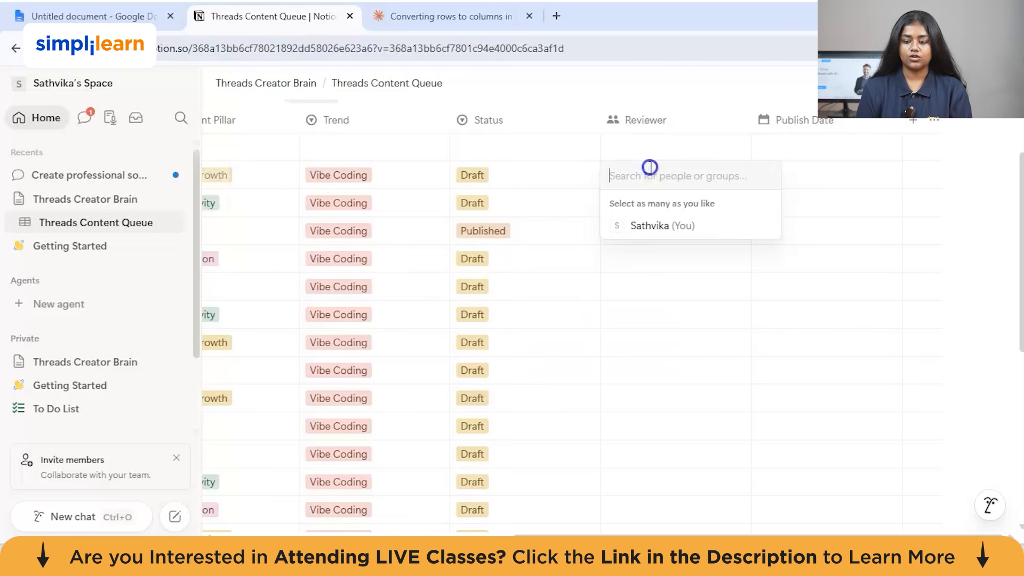
left_click(665, 225)
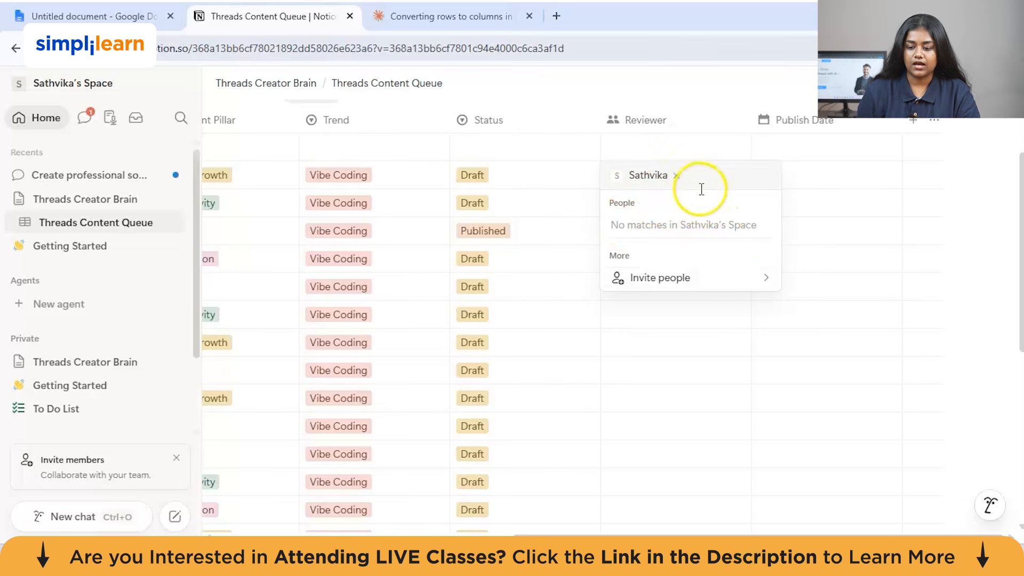
left_click(731, 182)
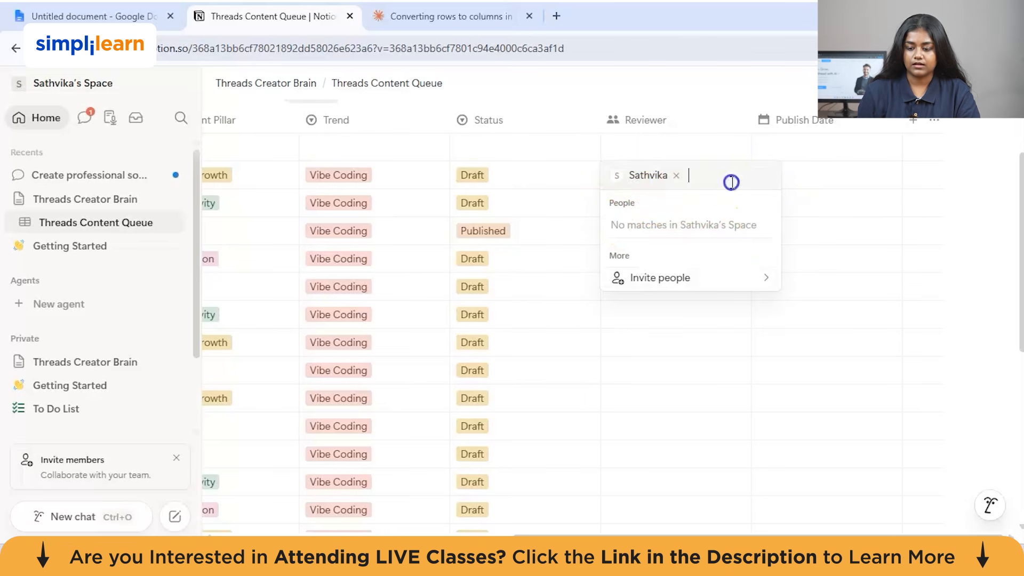
left_click(789, 193)
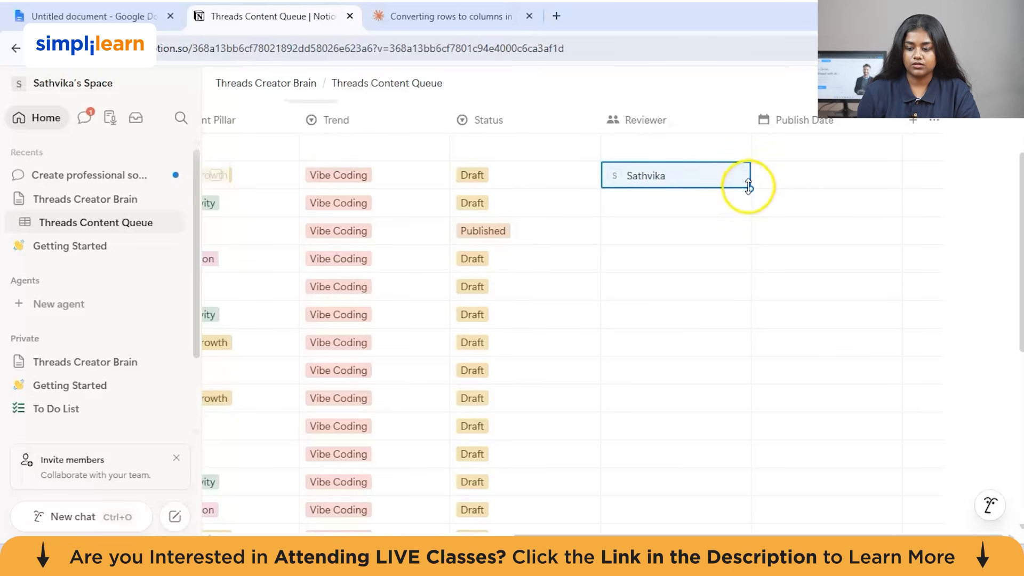
left_click_drag(749, 184, 725, 430)
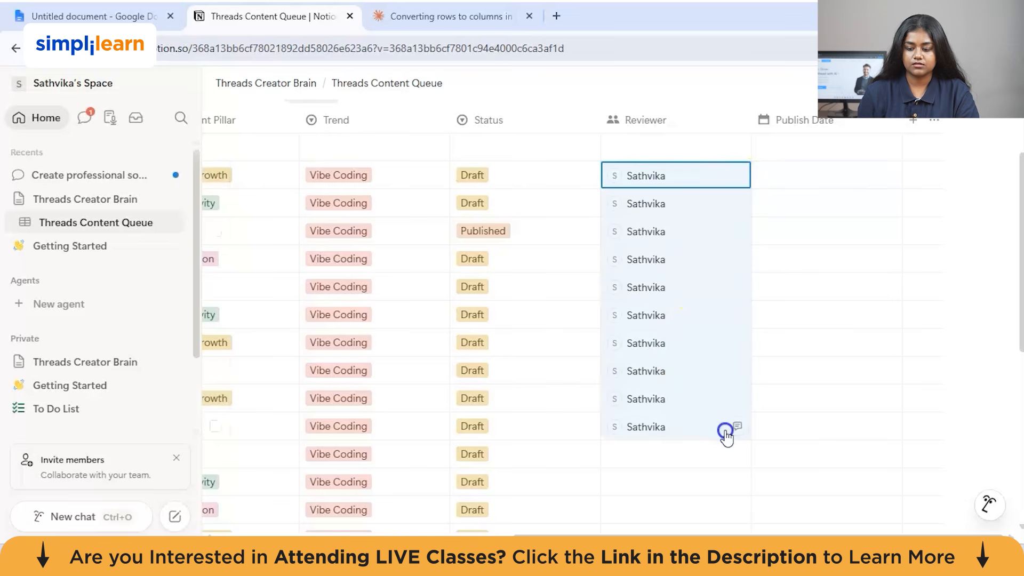
Set the first post's Publish Date to May 29, 2026 and fill the date down through the first nine posts.
left_click(810, 176)
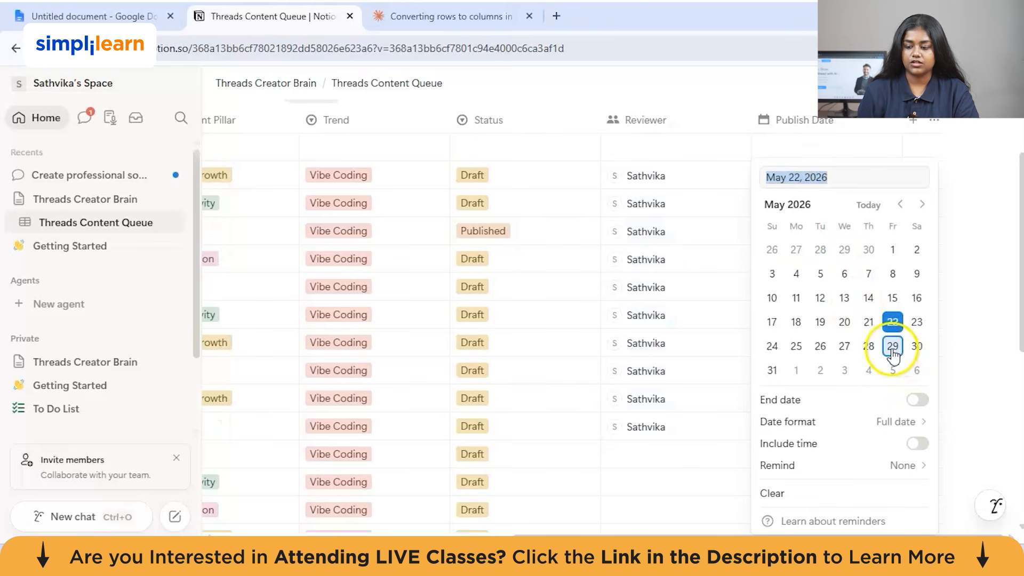
left_click(893, 347)
left_click(936, 338)
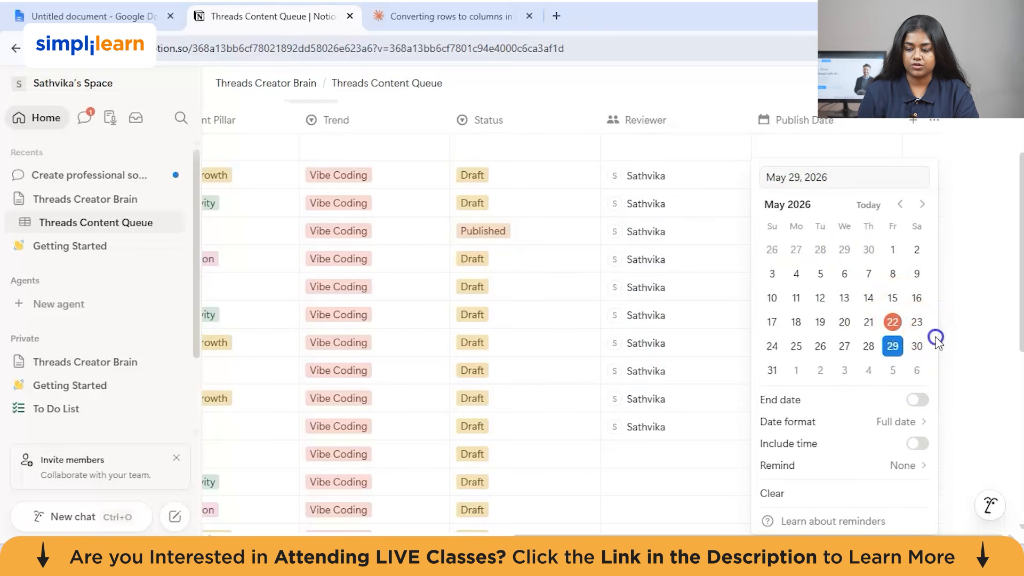
left_click(946, 293)
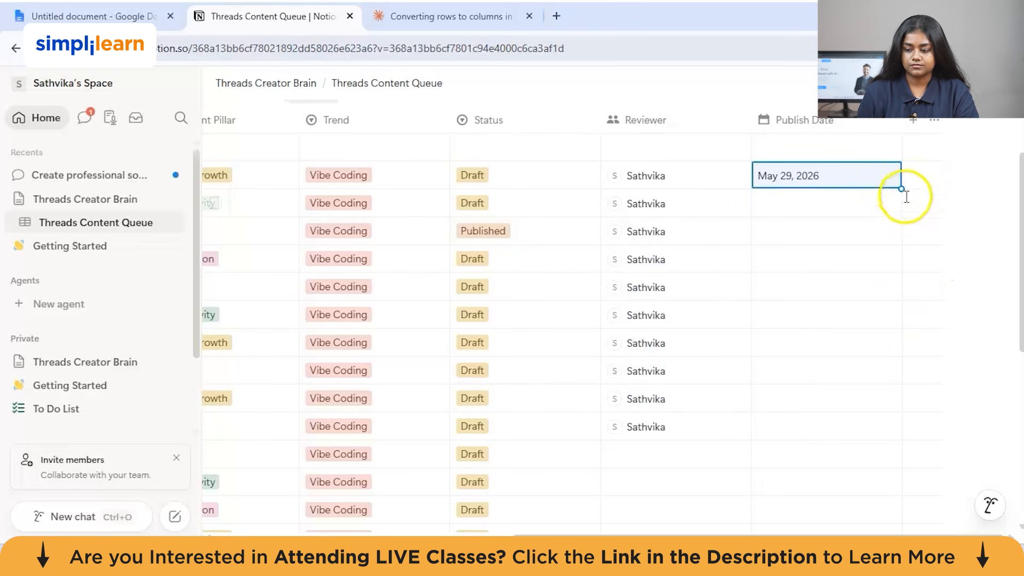
left_click_drag(902, 190, 903, 407)
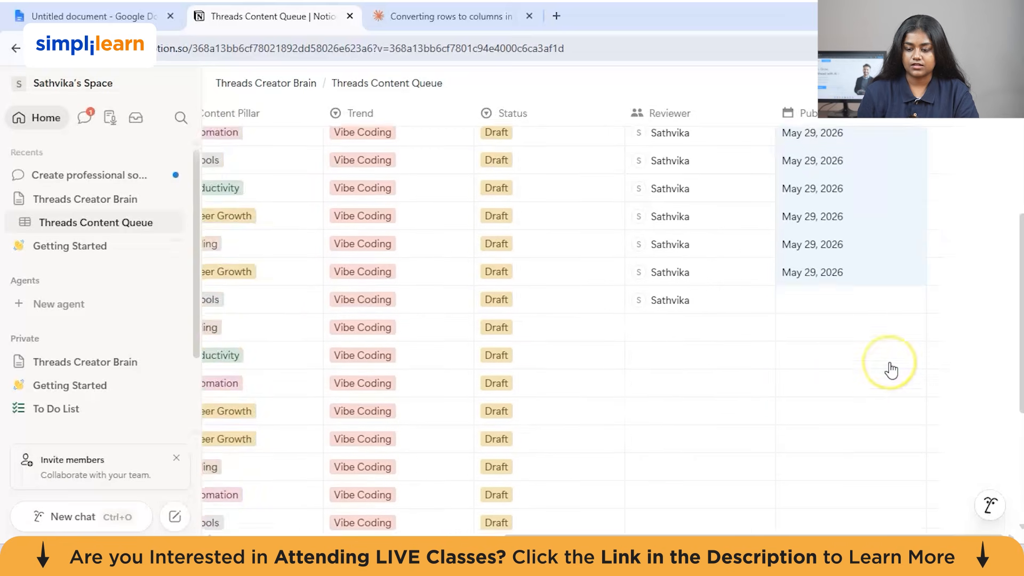
Add a Board view to the Threads Content Queue database and name it "Thread board".
scroll(891, 370, "up", 1)
scroll(891, 368, "down", 2)
scroll(892, 369, "left", 9)
scroll(891, 369, "up", 2)
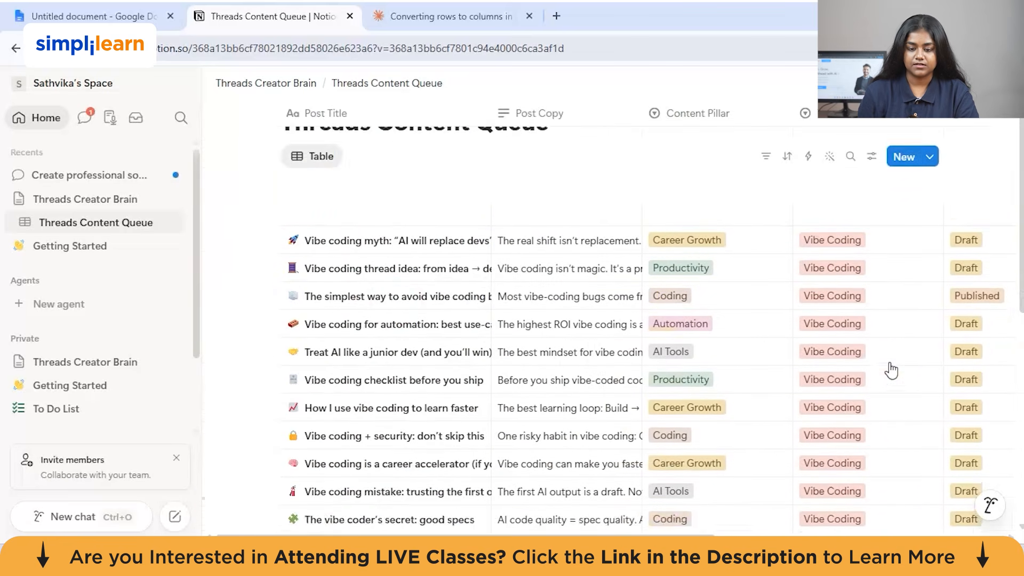
left_click(355, 176)
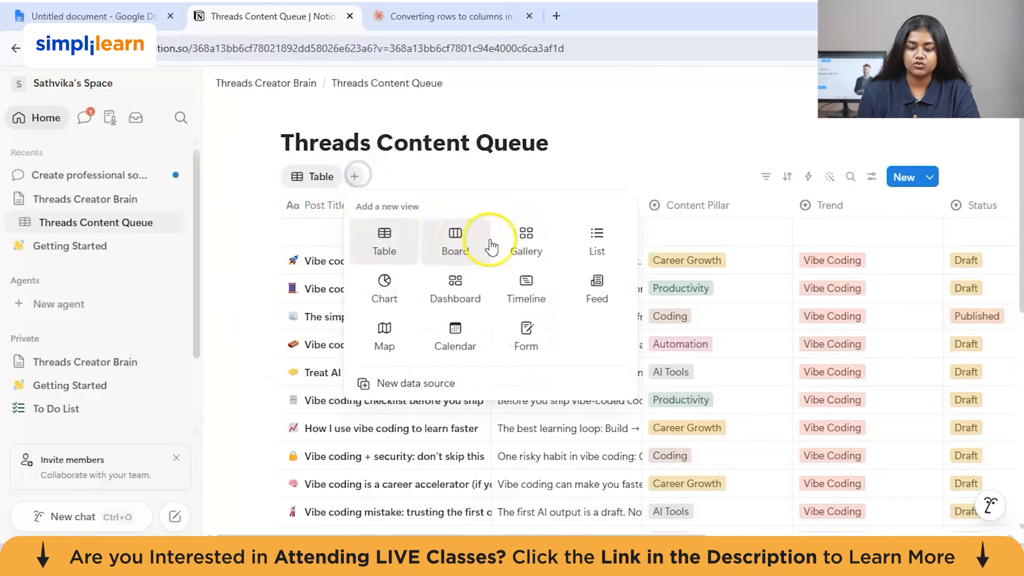
left_click(455, 244)
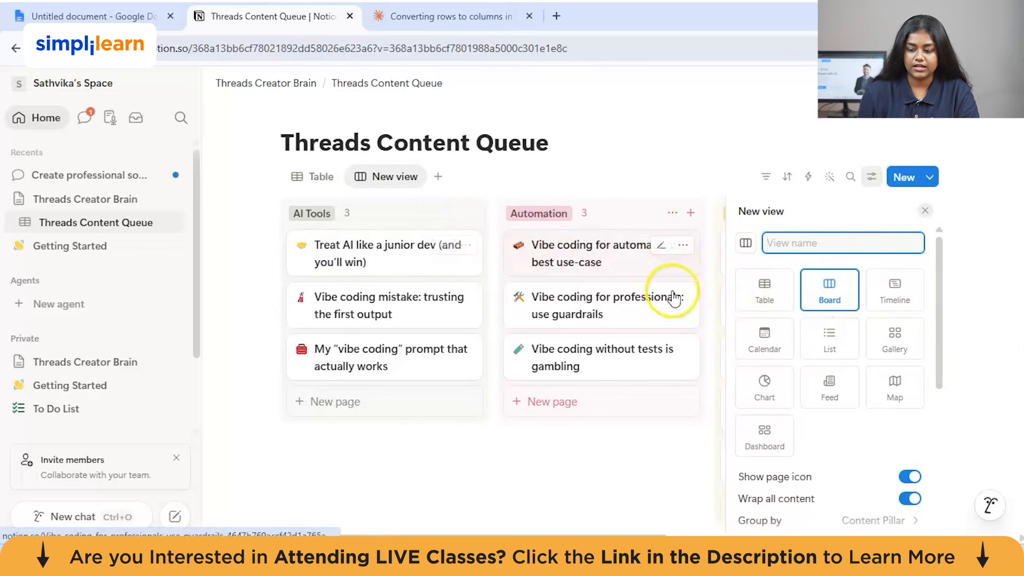
type("Thread board")
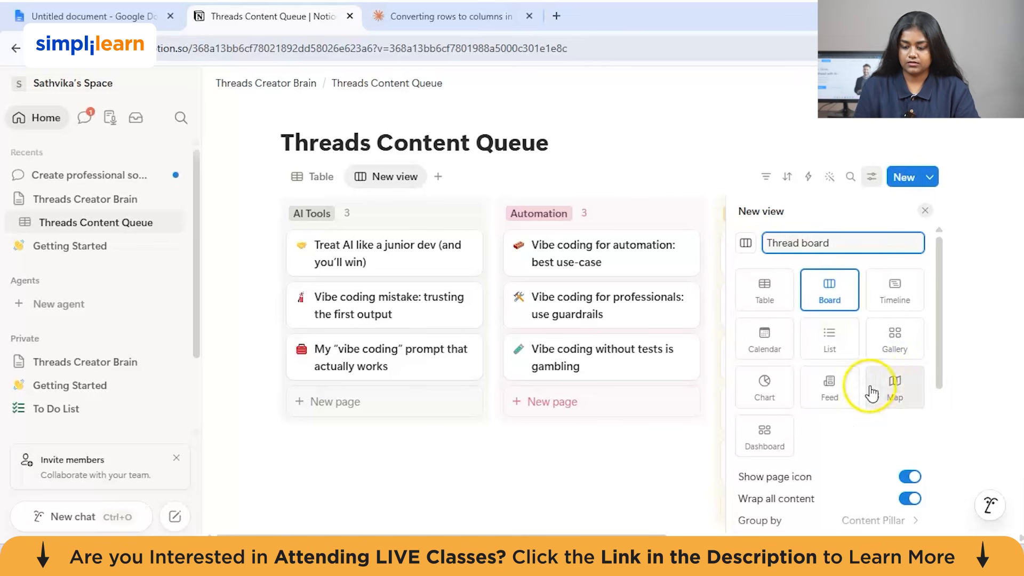
Check the board's grouping options without changing them, and look through the cards in the content pillar columns.
scroll(869, 392, "down", 5)
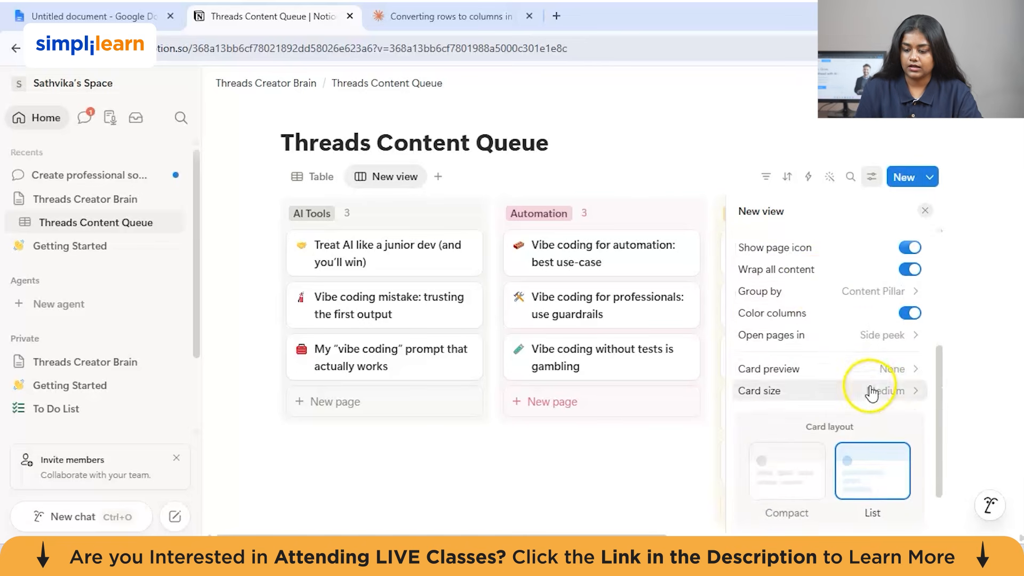
left_click(816, 288)
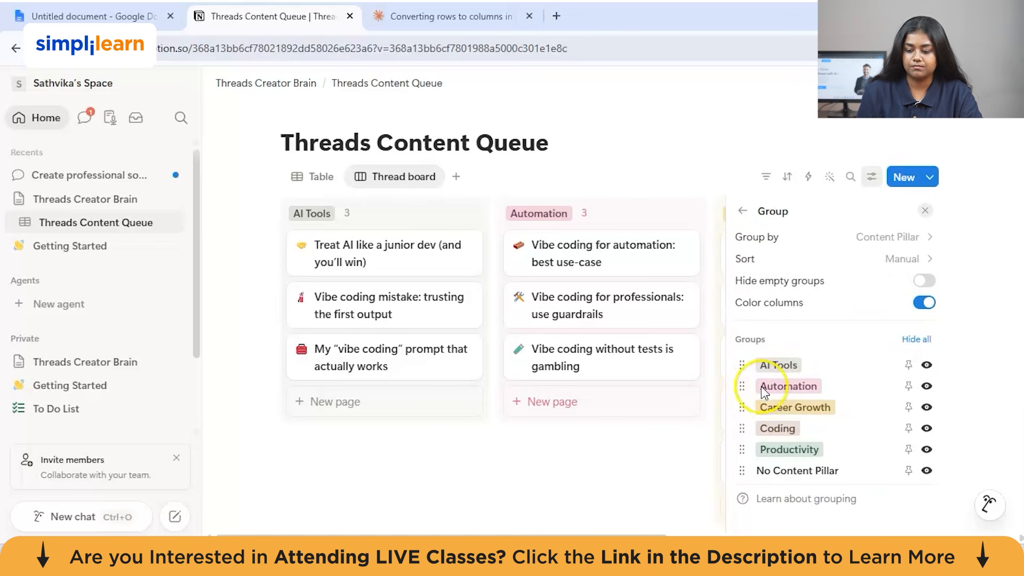
left_click(857, 240)
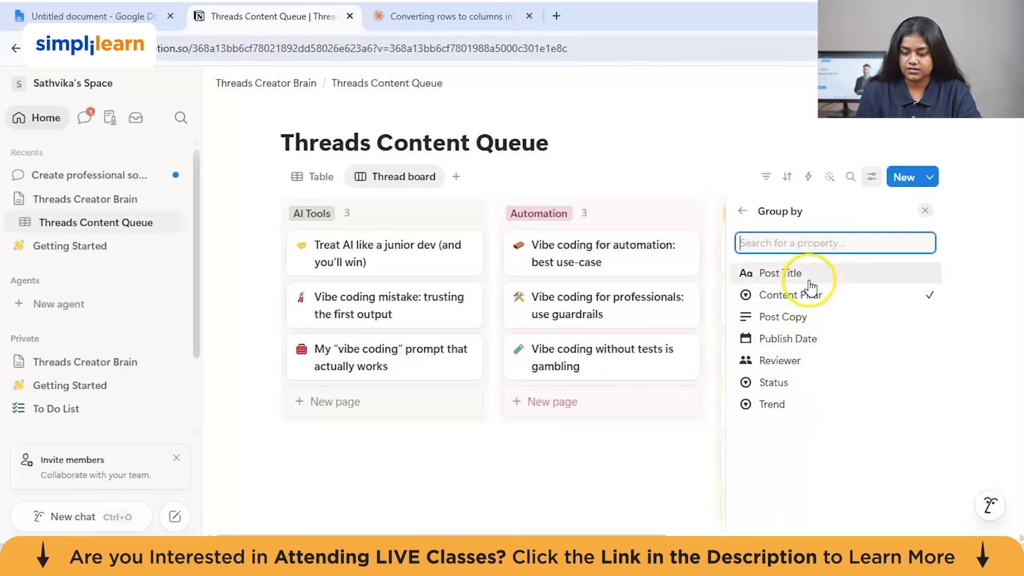
left_click(743, 211)
left_click(663, 172)
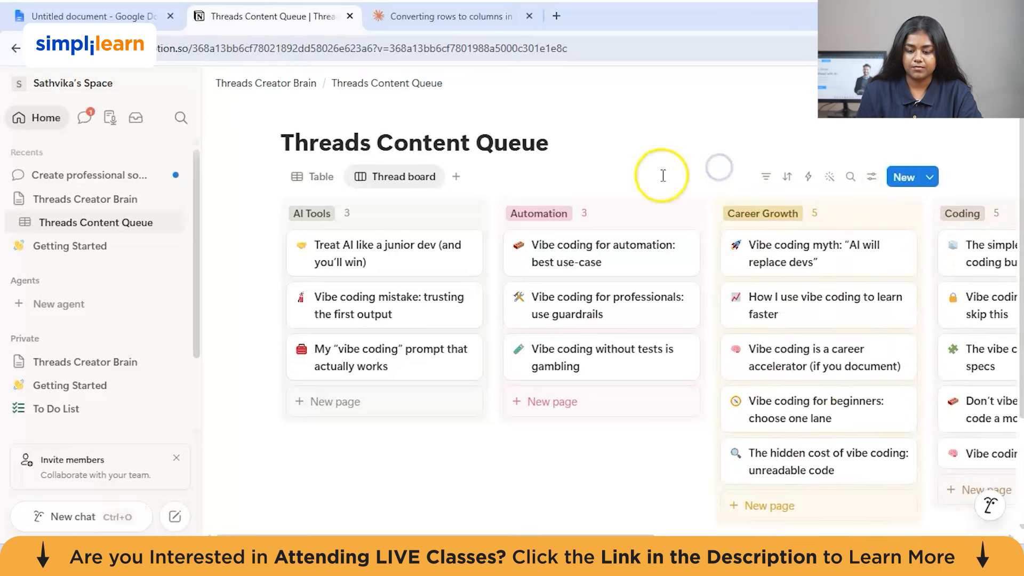
scroll(661, 171, "down", 2)
scroll(662, 172, "right", 10)
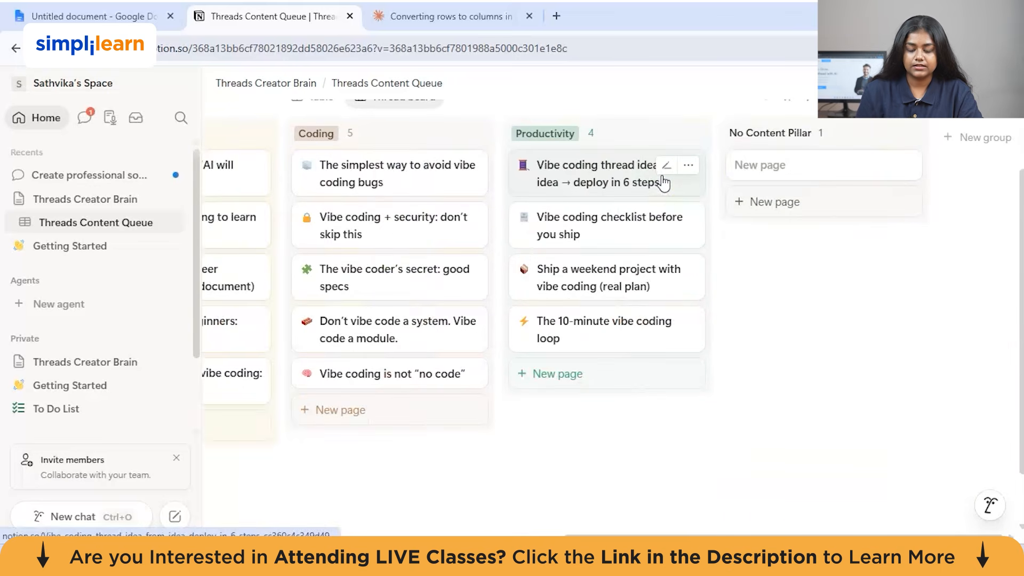
Look across the Thread board's columns from AI Tools to No Content Pillar and compare how the posts are distributed.
scroll(663, 182, "up", 2)
scroll(587, 203, "left", 10)
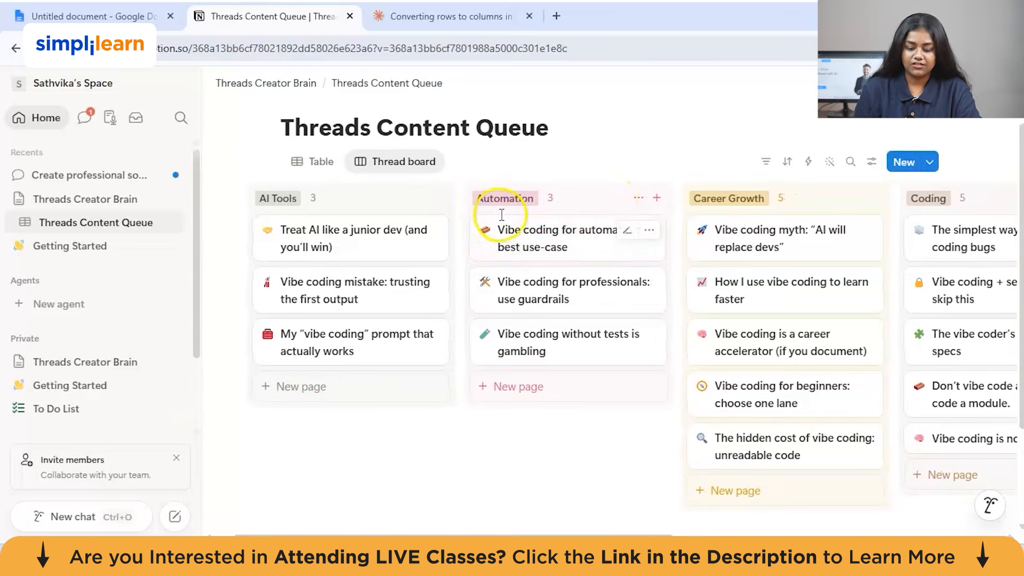
scroll(501, 219, "right", 3)
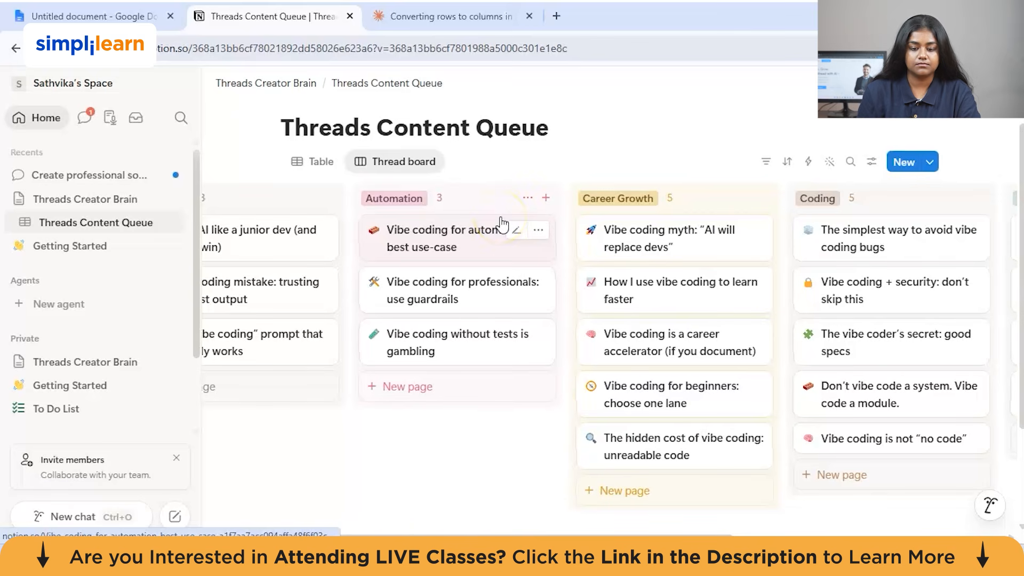
scroll(501, 224, "right", 1)
scroll(501, 225, "right", 1)
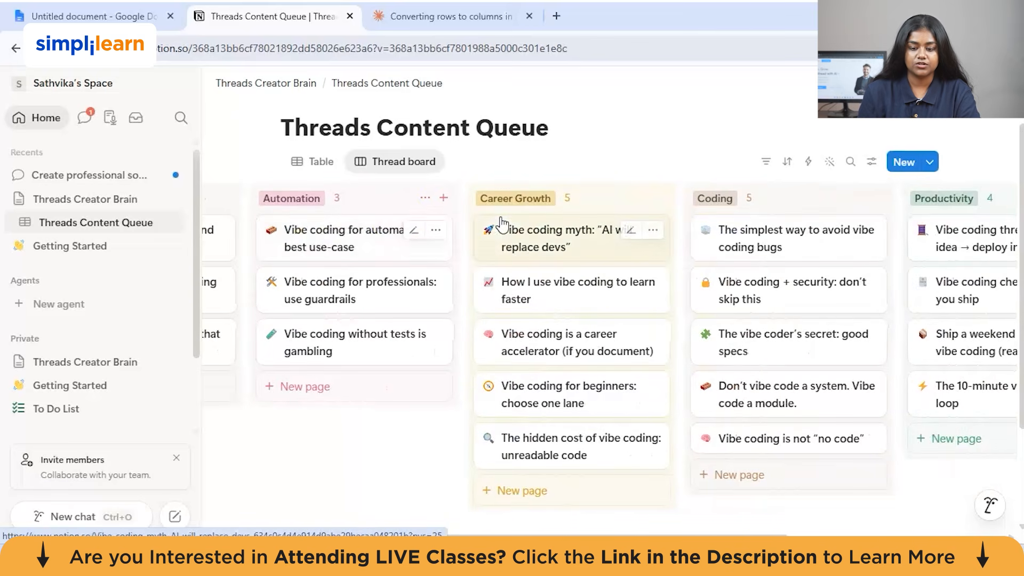
scroll(502, 224, "left", 5)
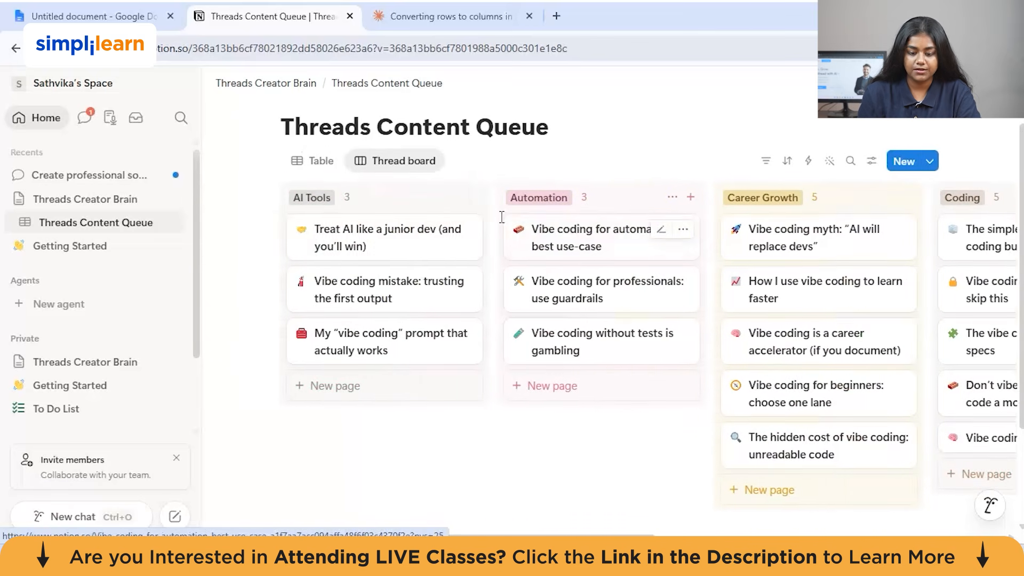
scroll(591, 272, "down", 1)
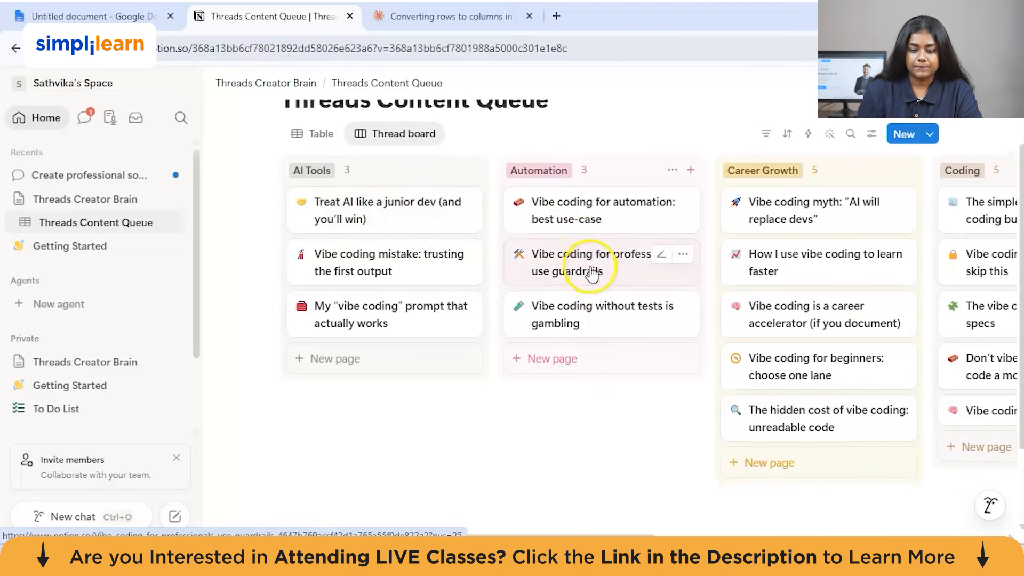
scroll(451, 270, "right", 6)
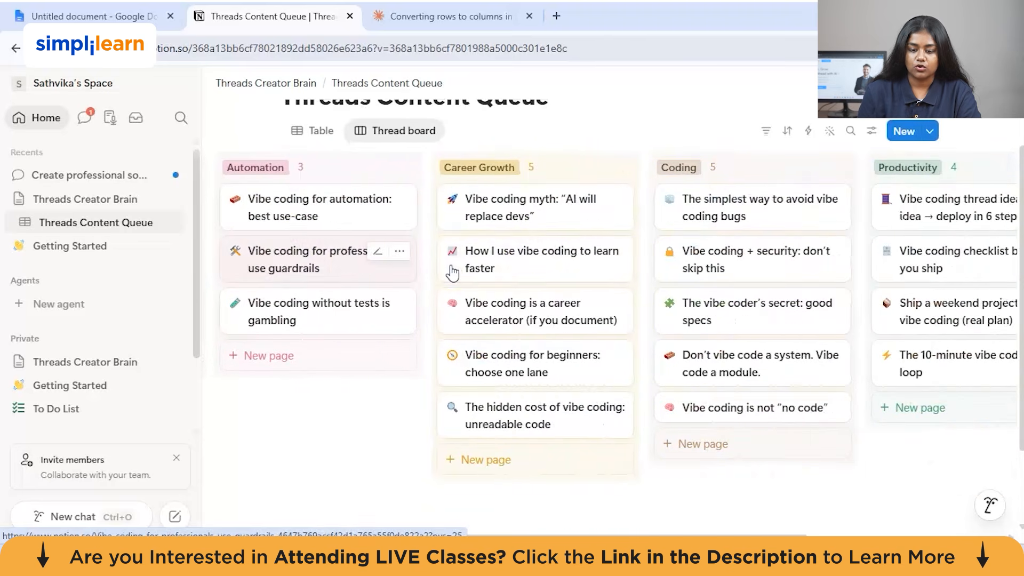
Move the "Vibe coding for beginners: choose one lane" card from the Career Growth column to the end of the Automation column.
scroll(452, 273, "up", 2)
scroll(452, 273, "down", 2)
scroll(453, 273, "left", 3)
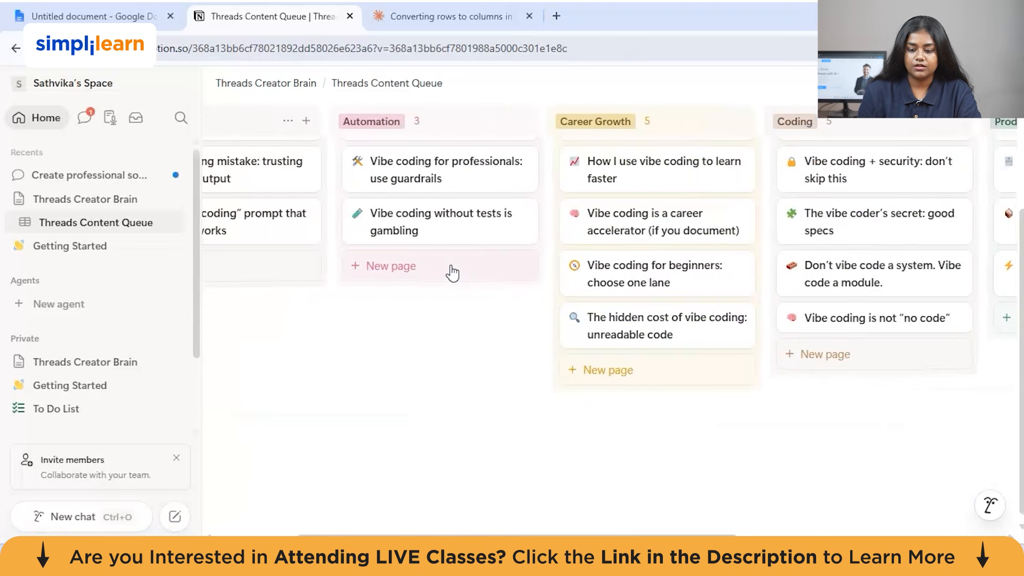
left_click(698, 283)
left_click_drag(699, 283, 441, 299)
Review the board's columns after the card move and check which view types can be added to the database.
scroll(563, 320, "right", 5)
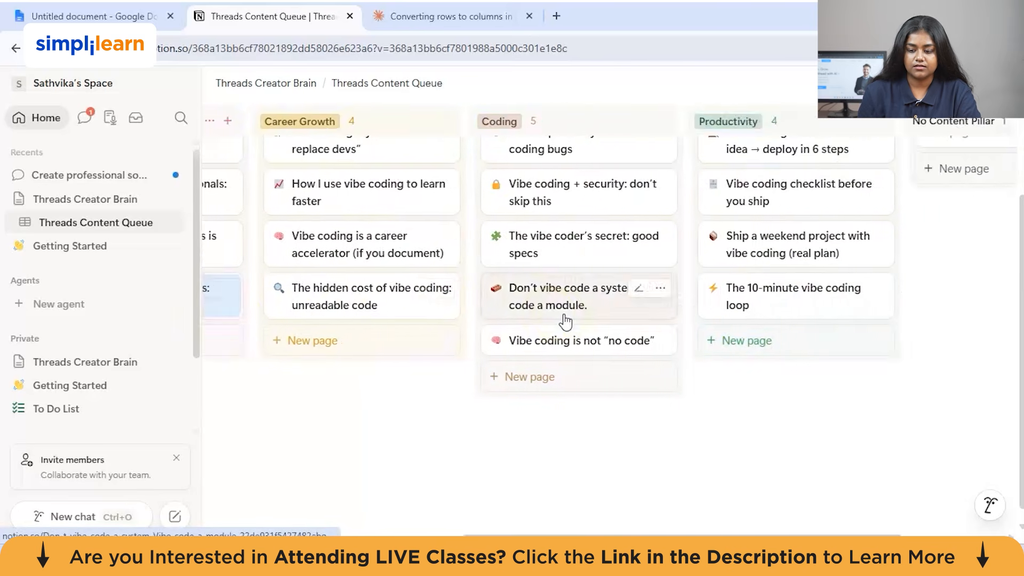
scroll(565, 321, "right", 3)
scroll(566, 321, "up", 3)
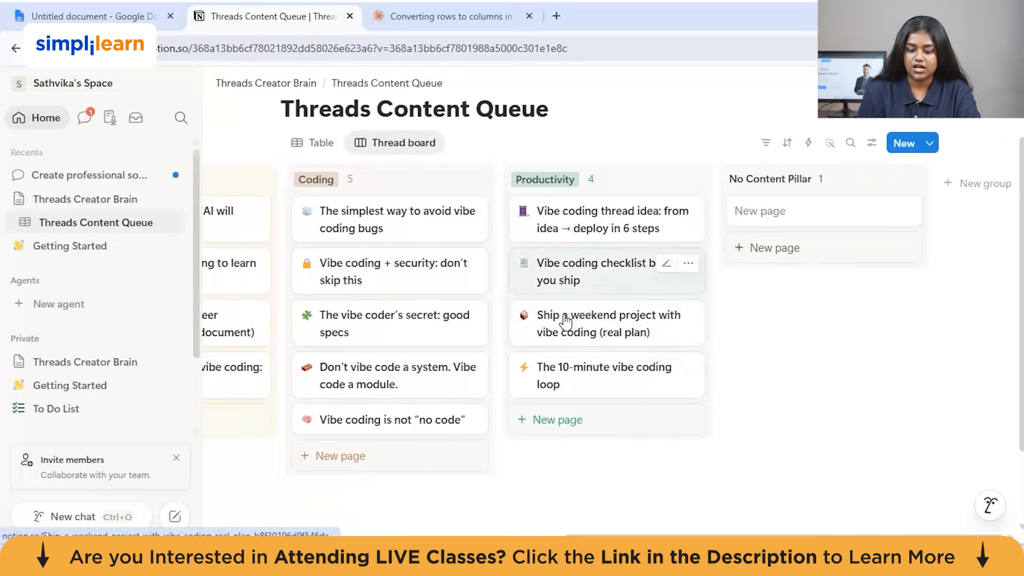
scroll(565, 320, "left", 5)
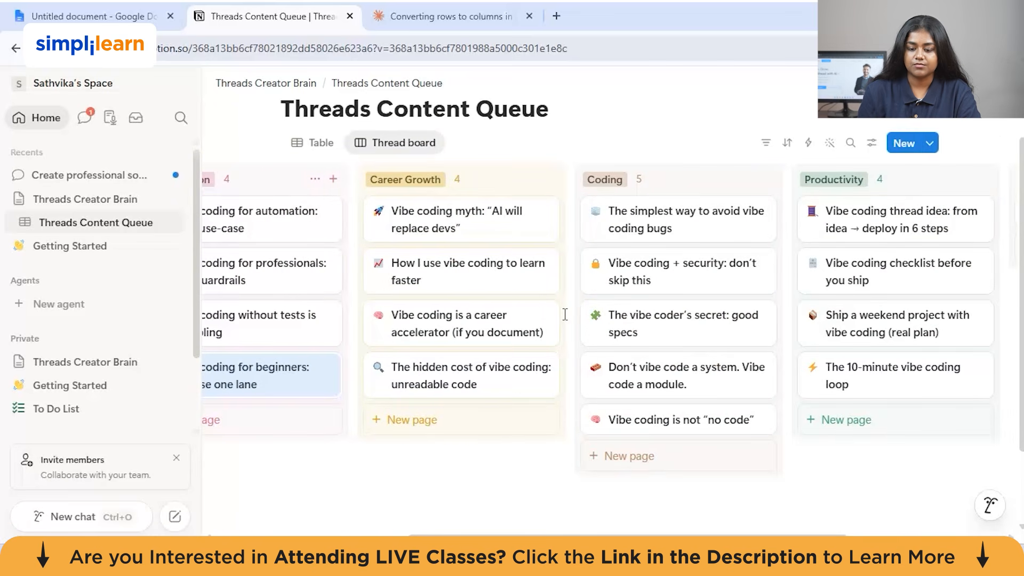
scroll(565, 315, "left", 1)
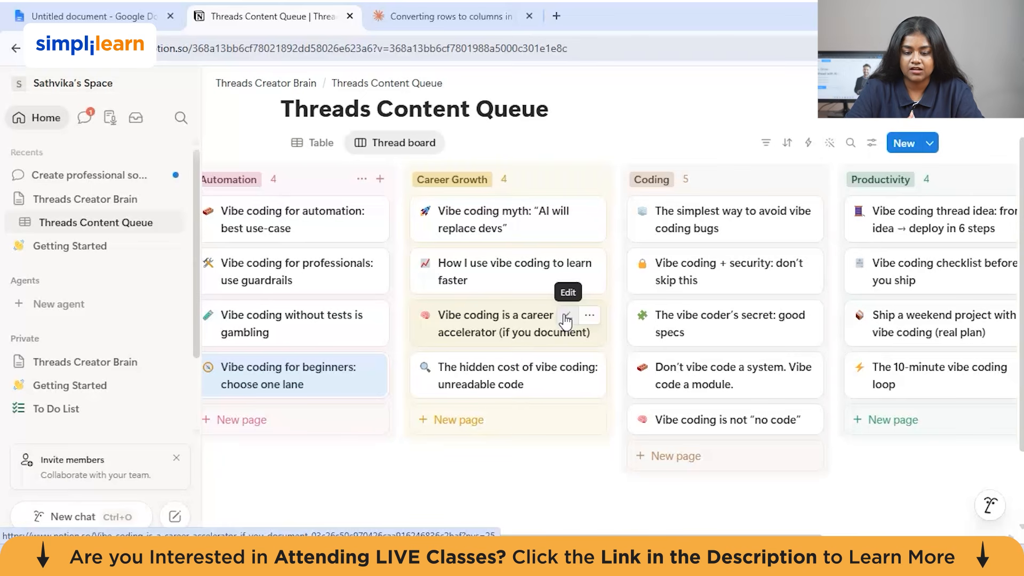
scroll(574, 246, "up", 1)
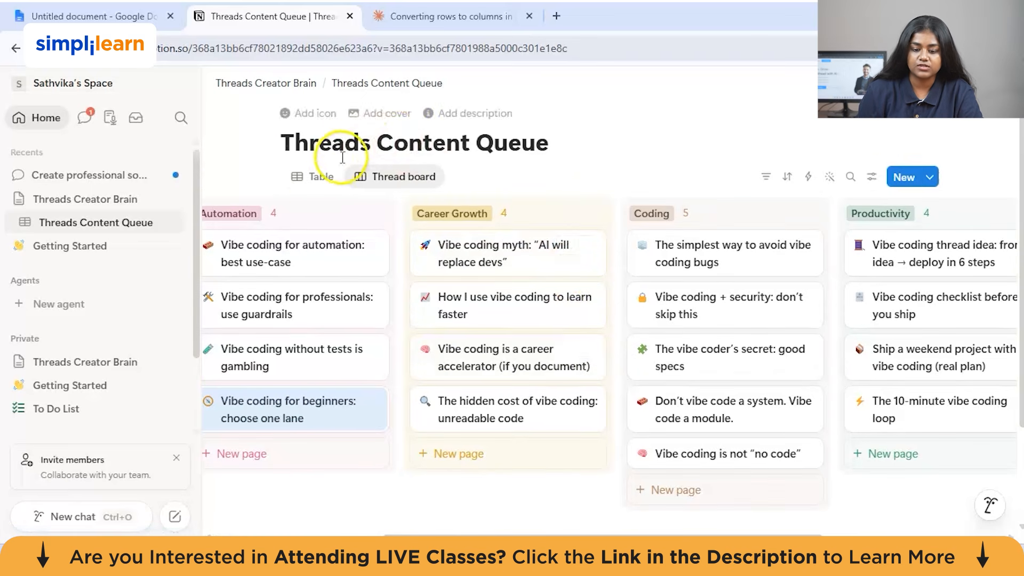
left_click(456, 176)
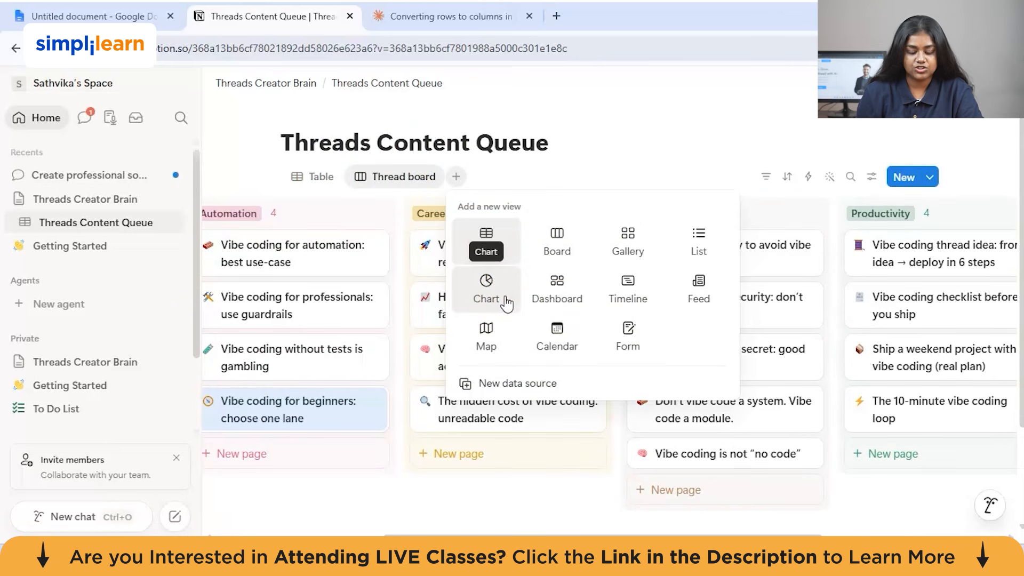
left_click(560, 308)
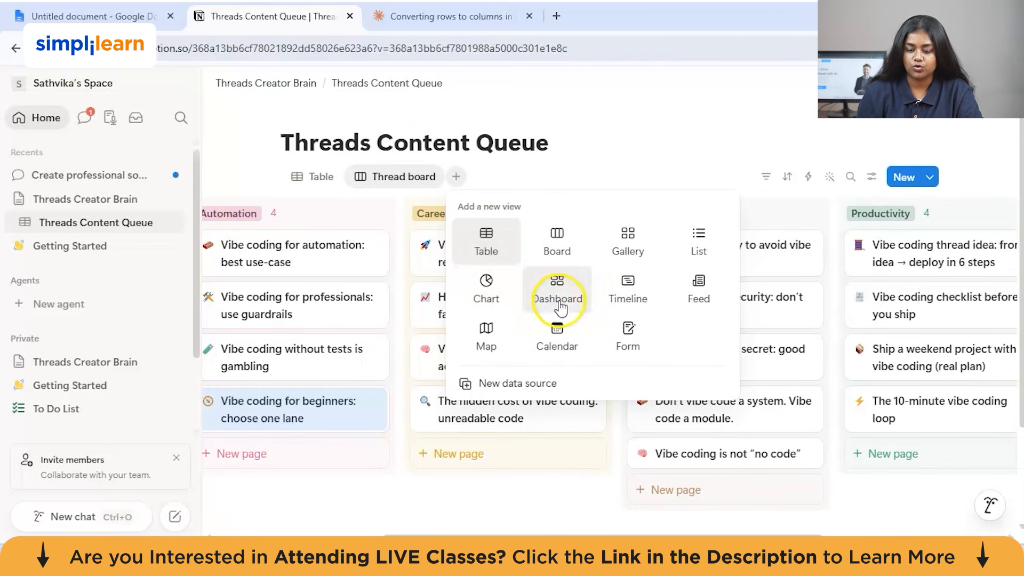
left_click(541, 182)
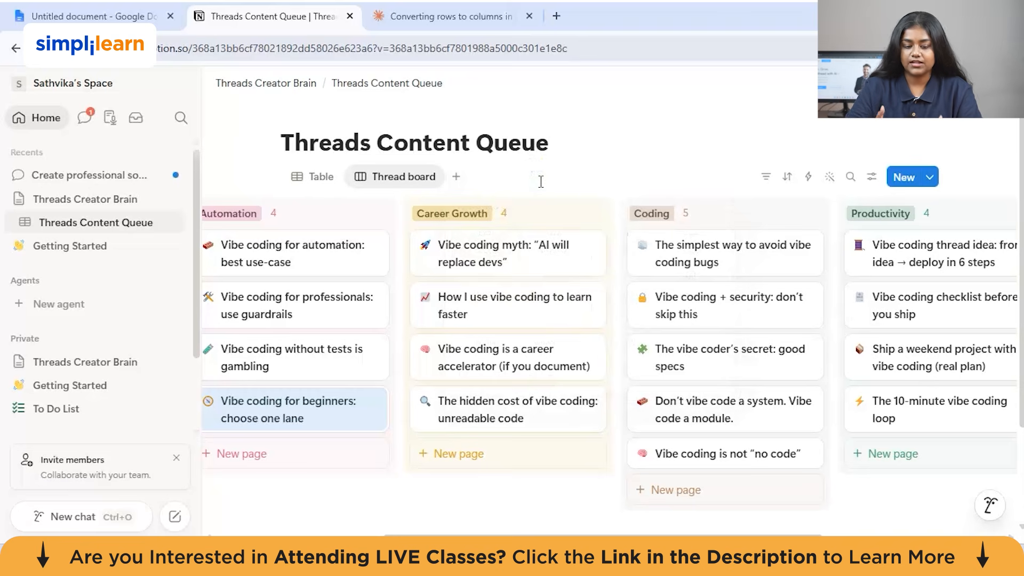
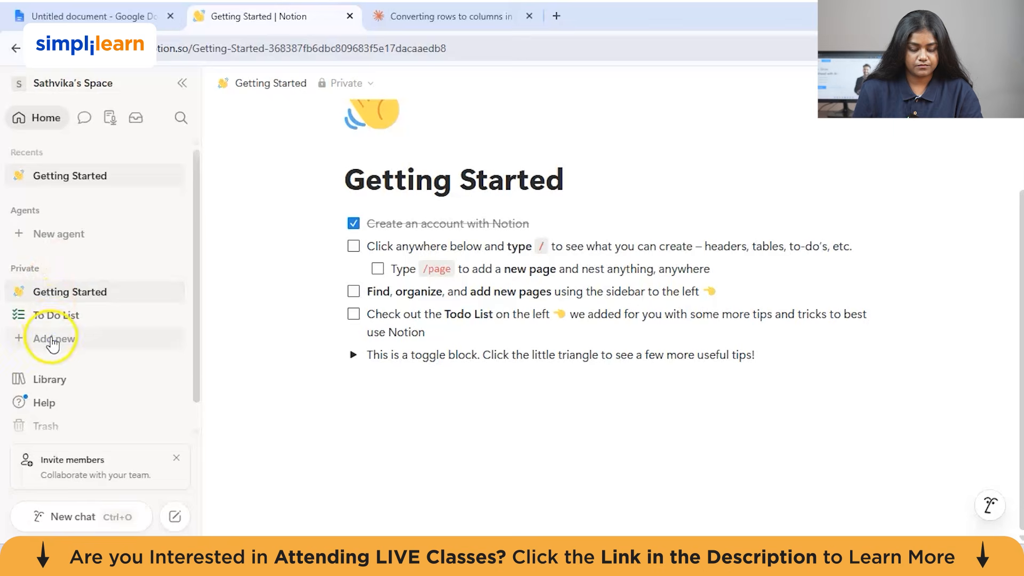
Create a new private database with a table view and title it "YouTube Strategy Board".
left_click(487, 196)
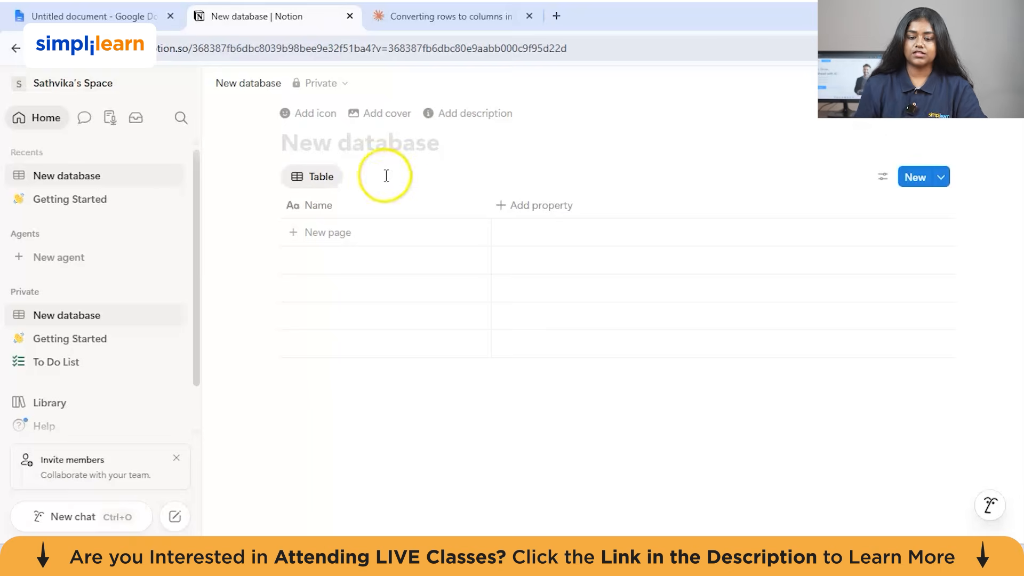
left_click(338, 207)
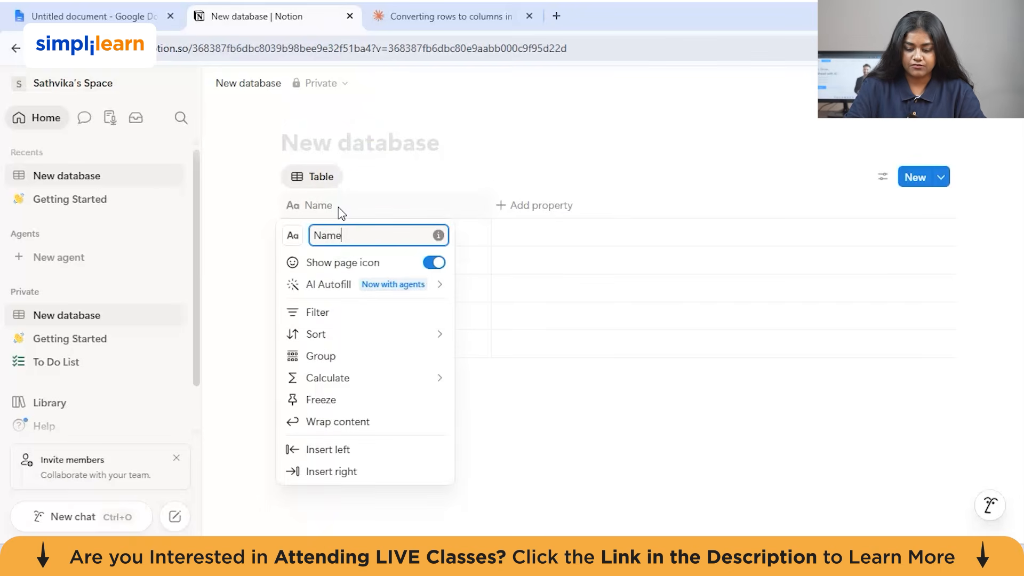
left_click(400, 133)
type("You")
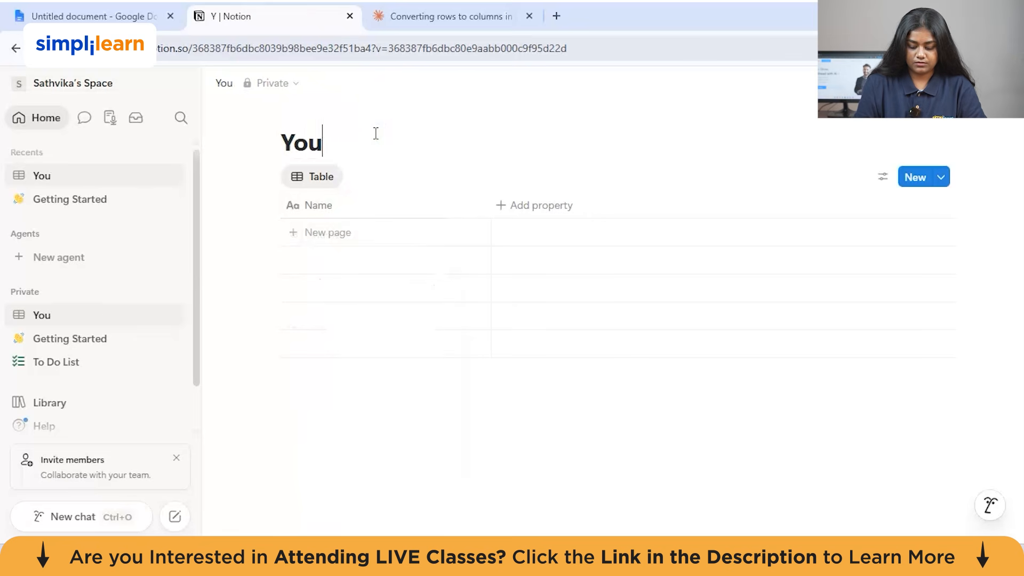
type("Tube S")
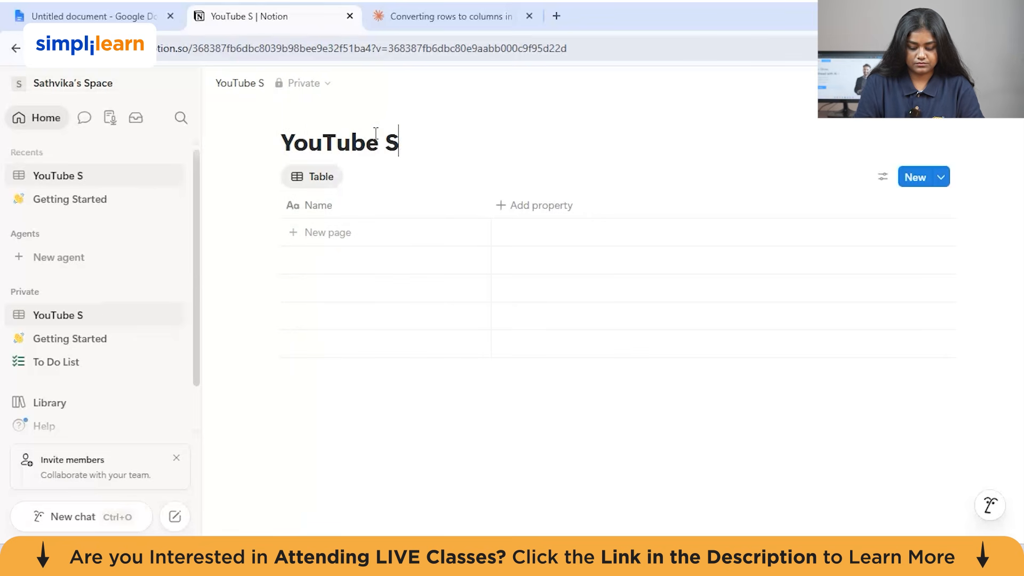
type("trategy Board")
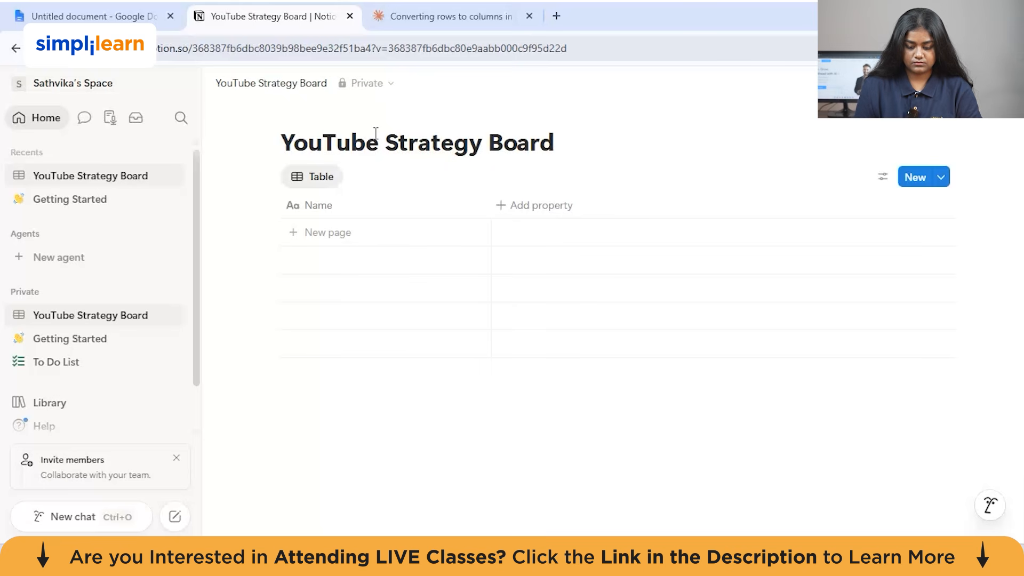
Rename the table's Name property to "Video Title".
left_click(375, 211)
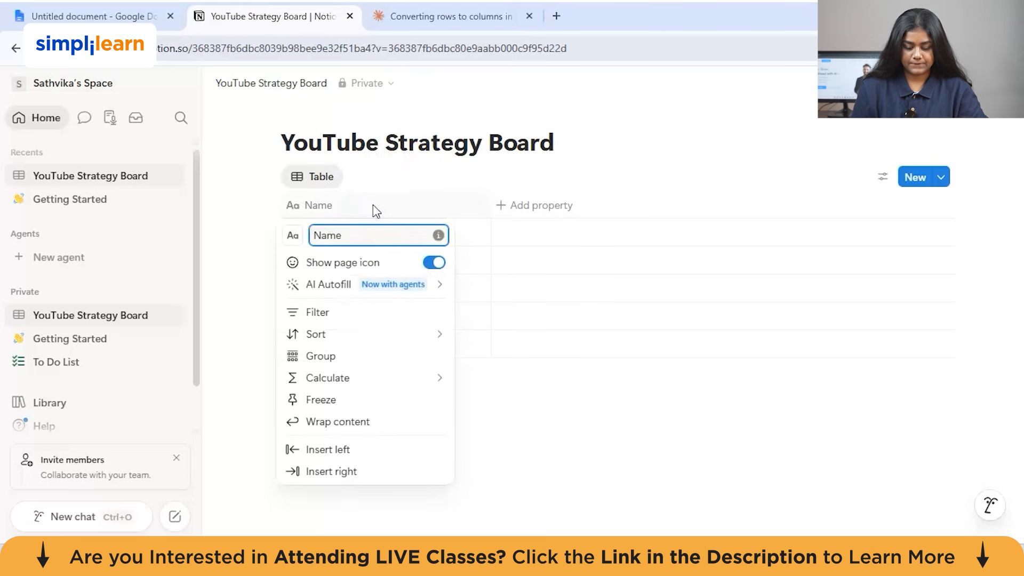
key("BackSpace")
key("BackSpace")
key("BackSpace")
key("BackSpace")
type("Video Title")
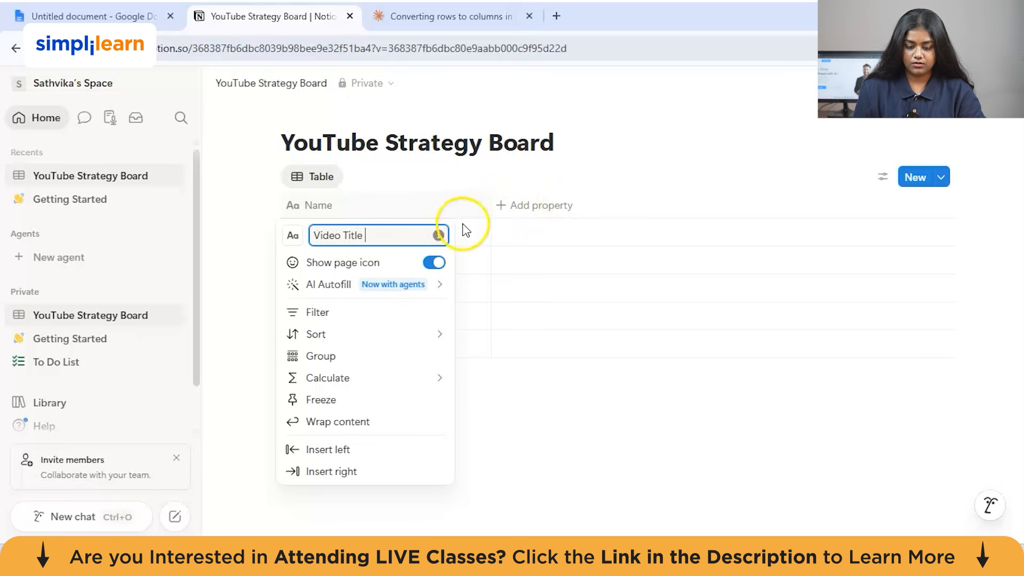
left_click(517, 207)
Add a Text property named "Video Description" to the YouTube Strategy Board table.
left_click(550, 206)
type("Video Description")
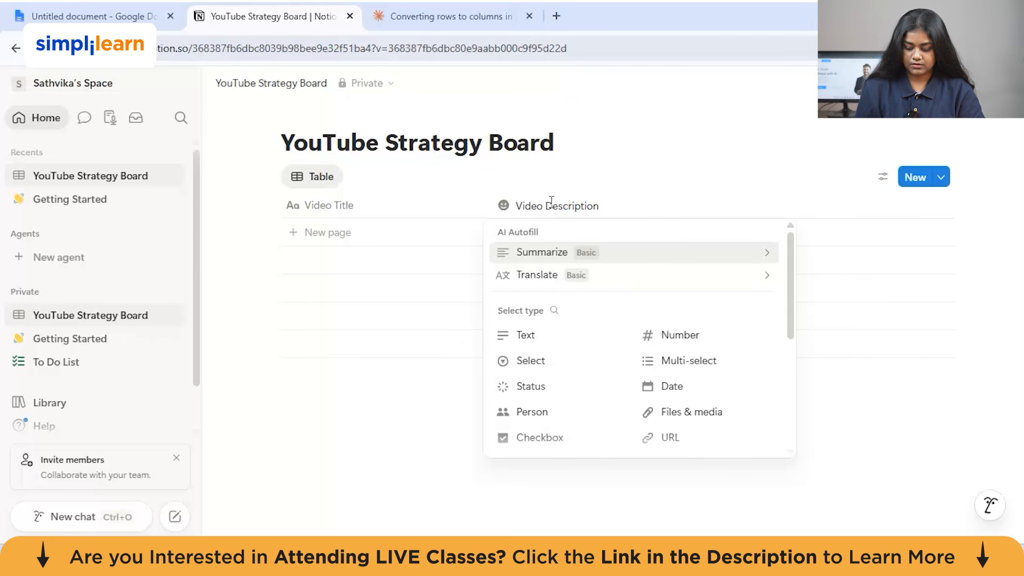
left_click(574, 274)
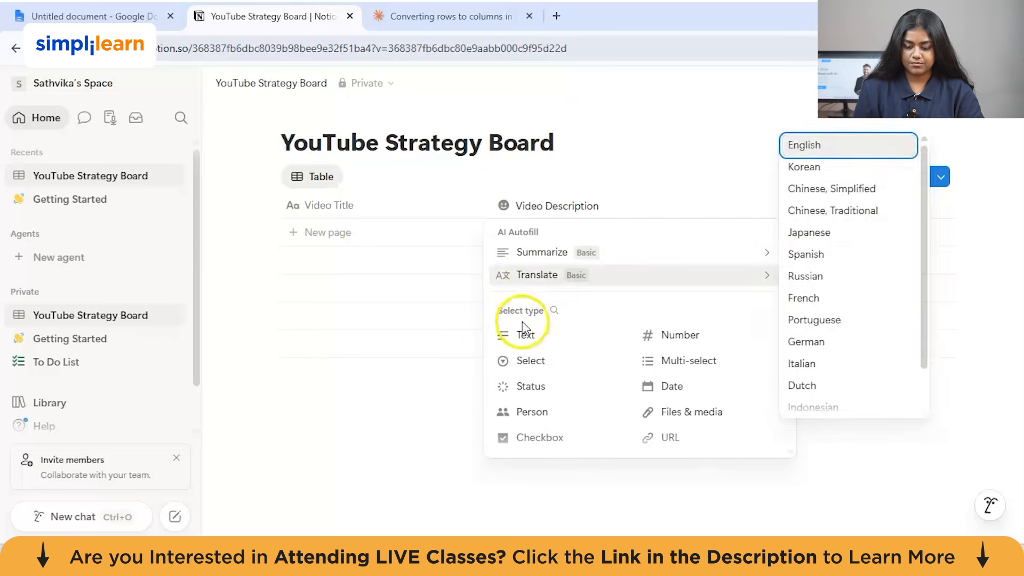
left_click(526, 333)
left_click(581, 309)
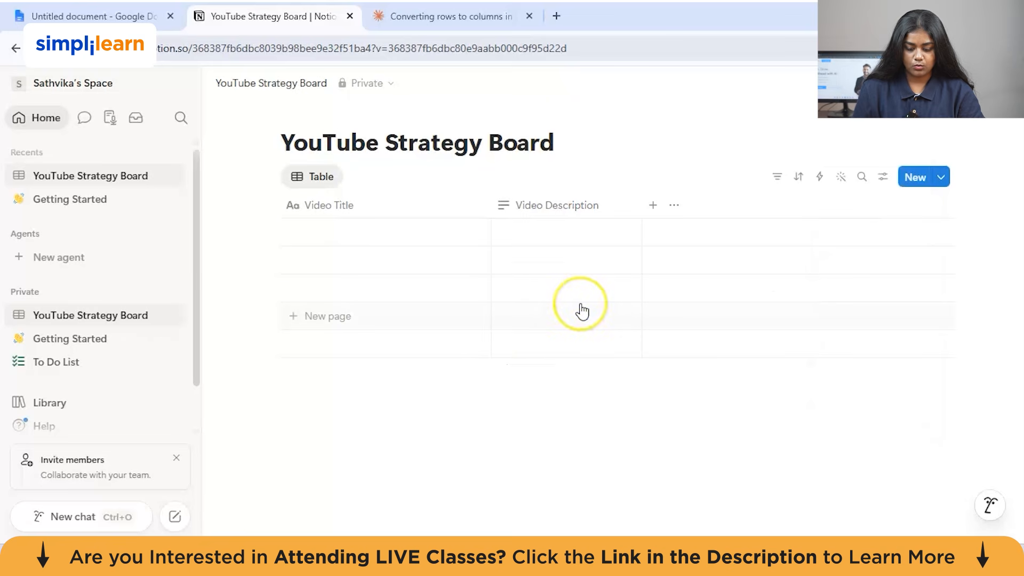
Add a Text property named "Thumbnail Concept" after Video Description.
left_click(653, 205)
type("Thumbna")
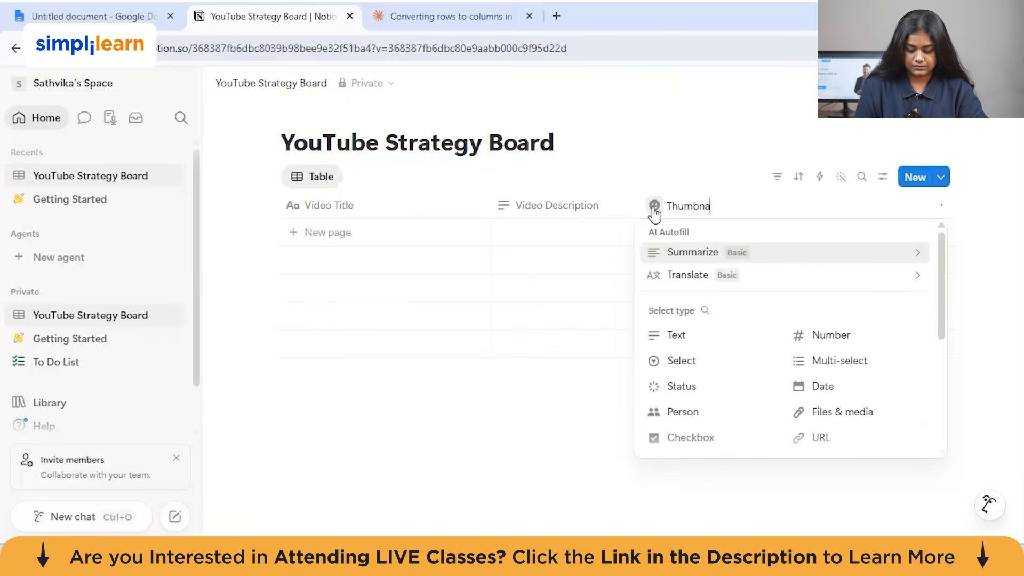
type("il Concept")
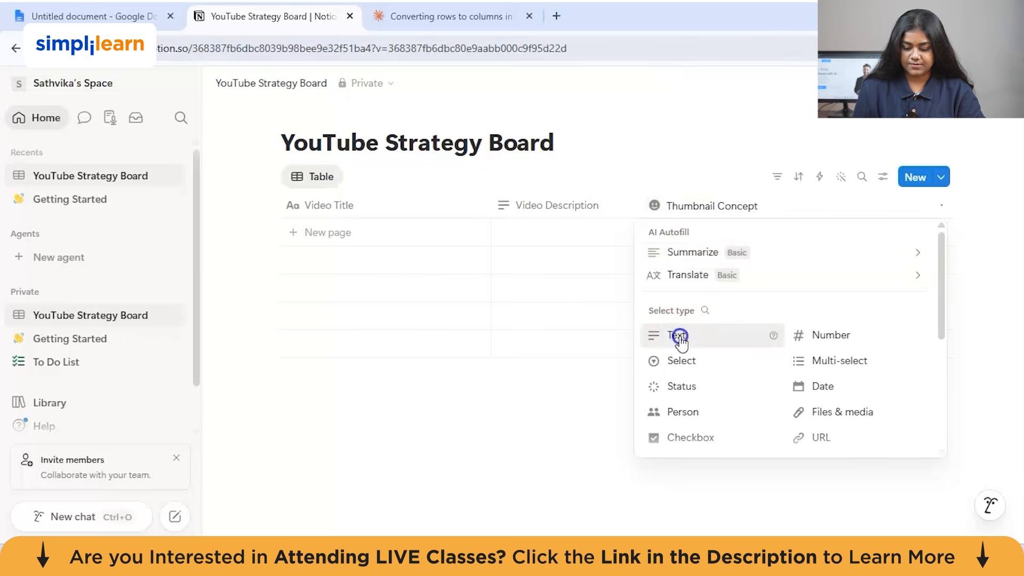
left_click(677, 335)
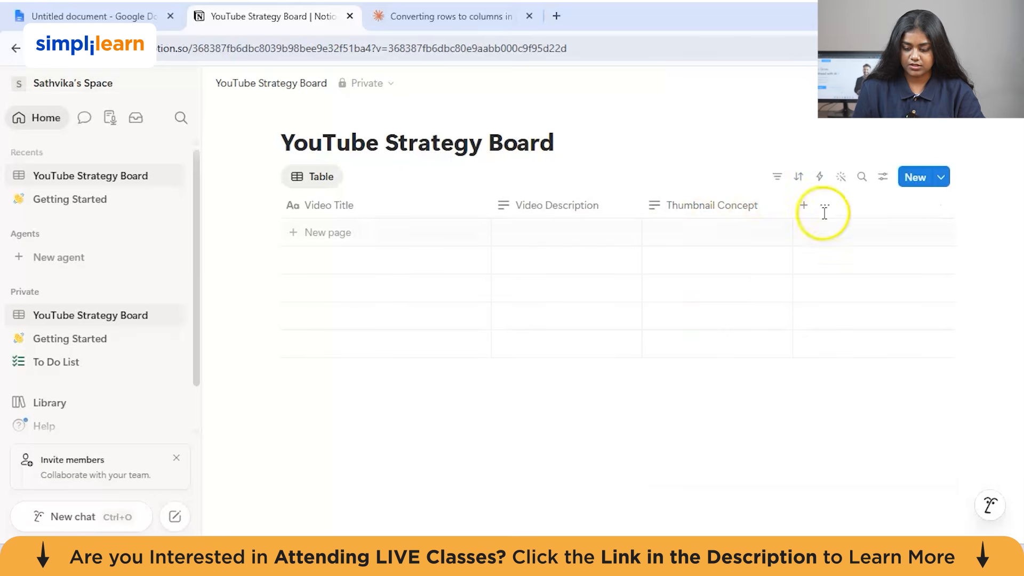
Add a Select property named "Status" after Thumbnail Concept.
left_click(804, 209)
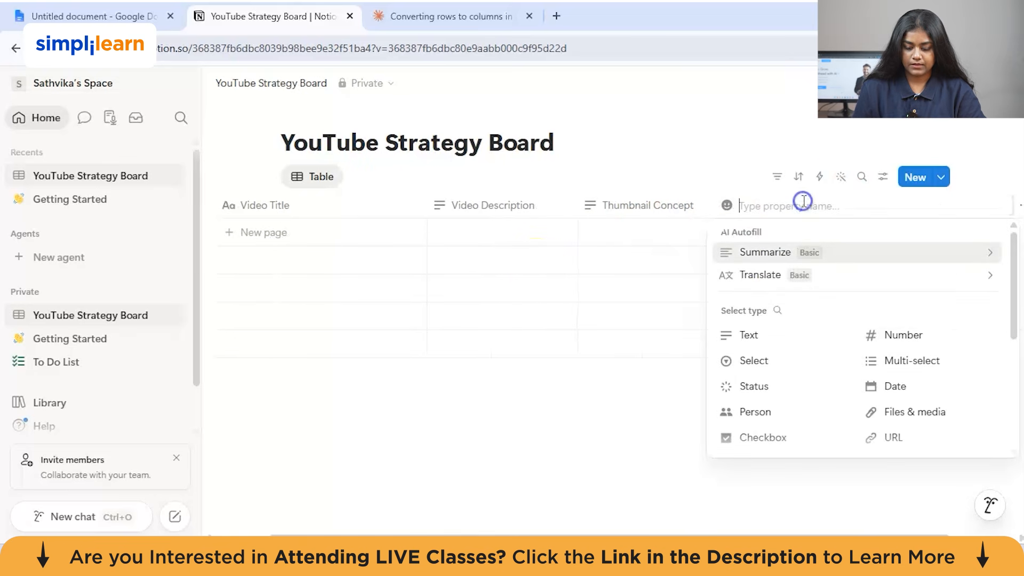
type("Status")
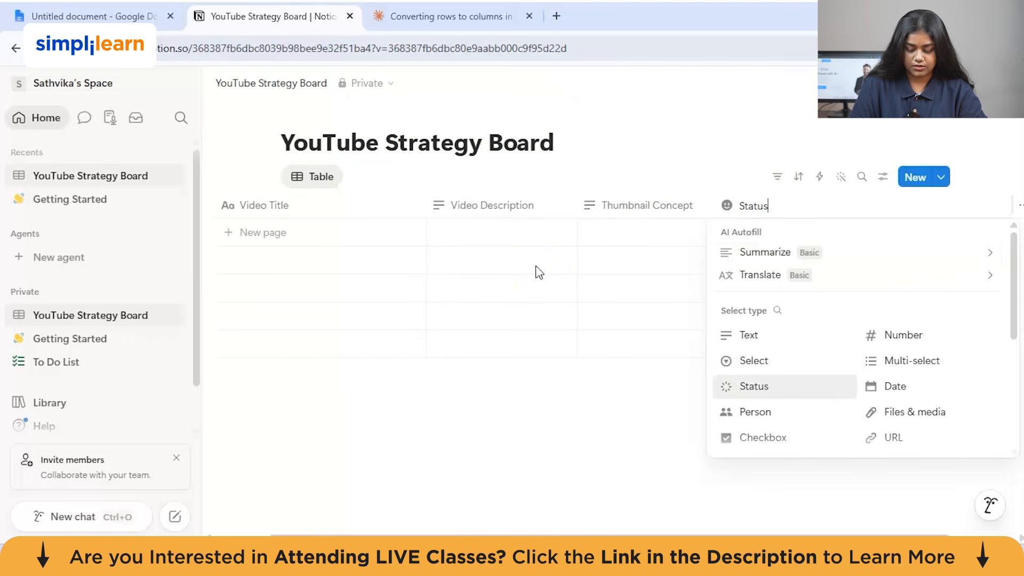
left_click(778, 359)
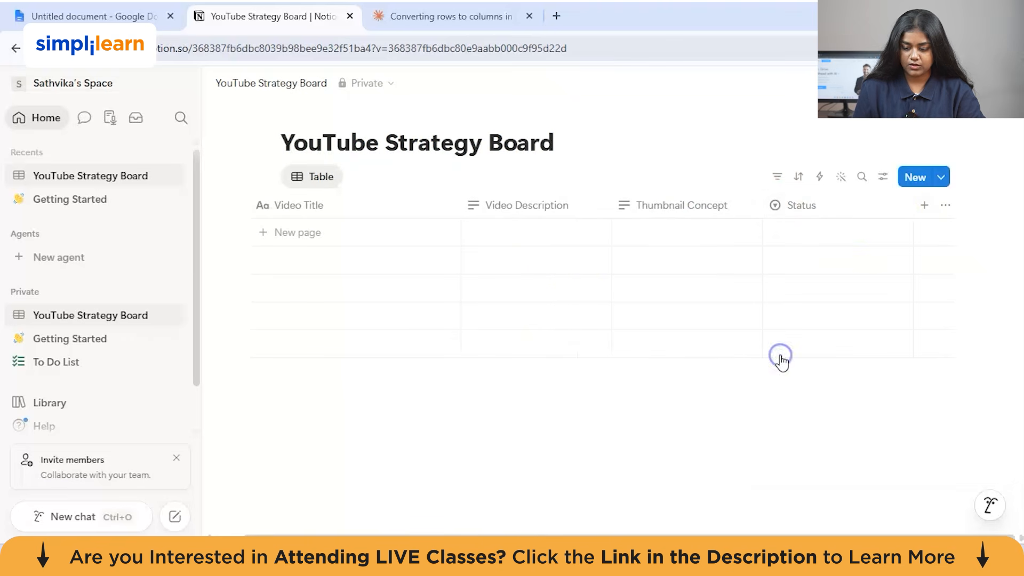
Add an AI Autofill Summarize property named "Thumbnail Words" after Status in the YouTube Strategy Board table.
left_click(926, 206)
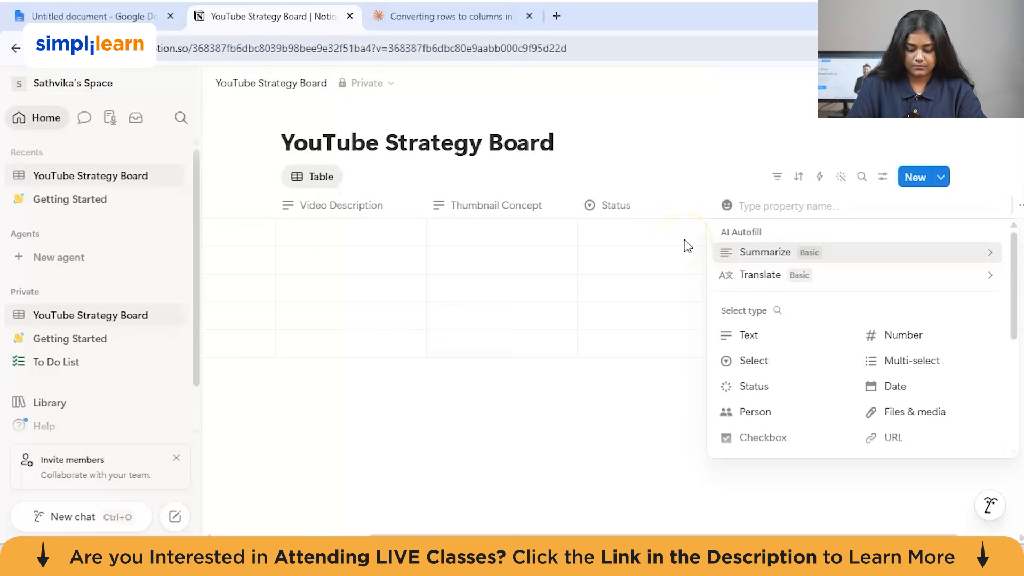
type("Thumbil")
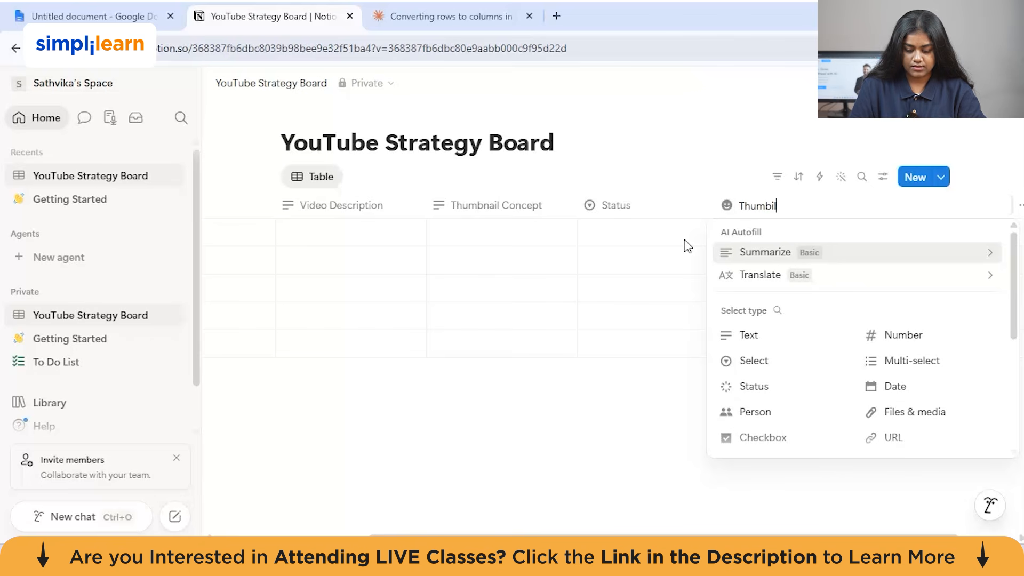
type("nail")
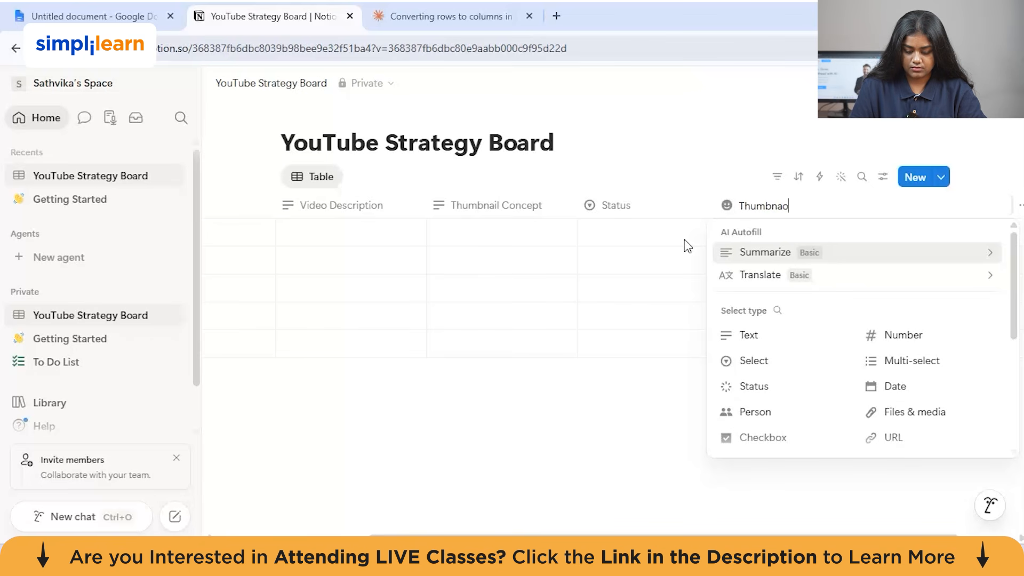
type(" Words")
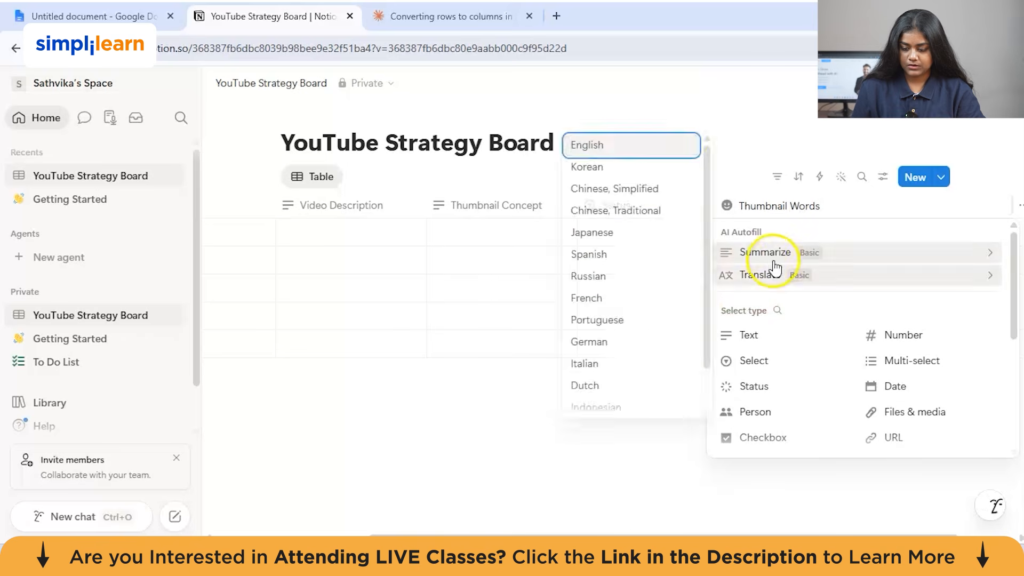
mouse_move(761, 257)
left_click(635, 250)
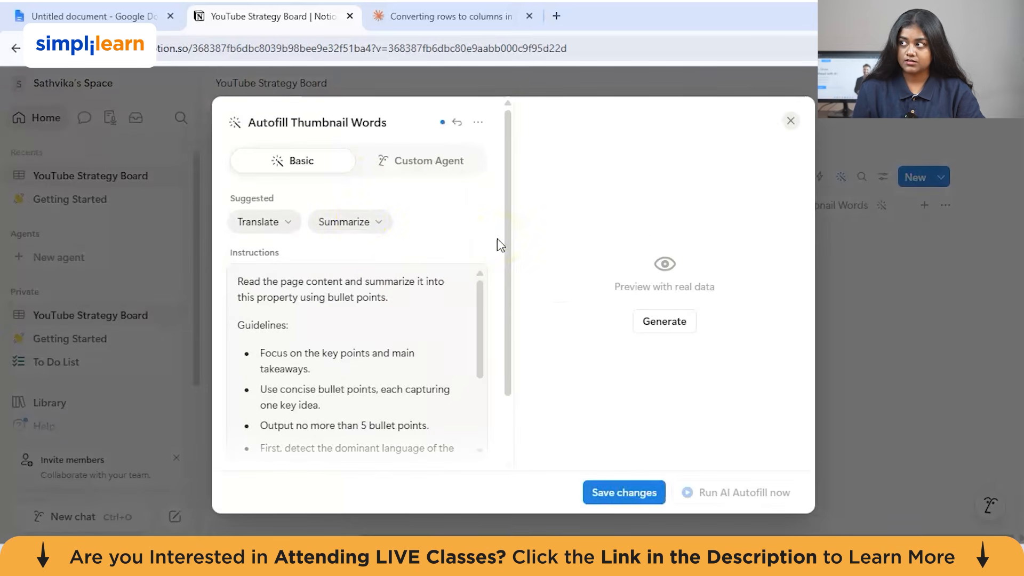
Delete all the default summarizing instructions from the Thumbnail Words autofill.
scroll(358, 326, "down", 1)
scroll(358, 326, "up", 1)
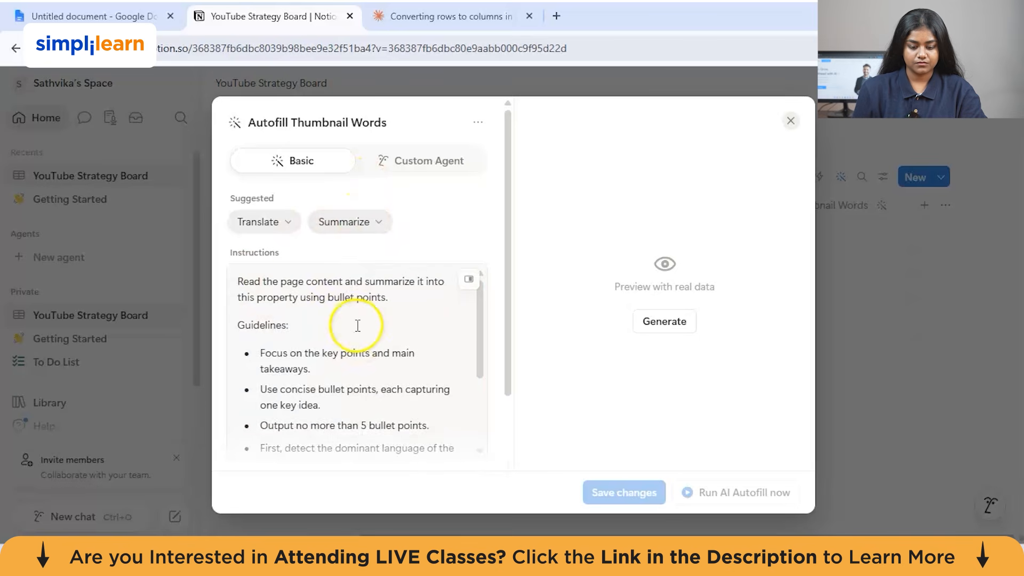
left_click_drag(234, 277, 267, 322)
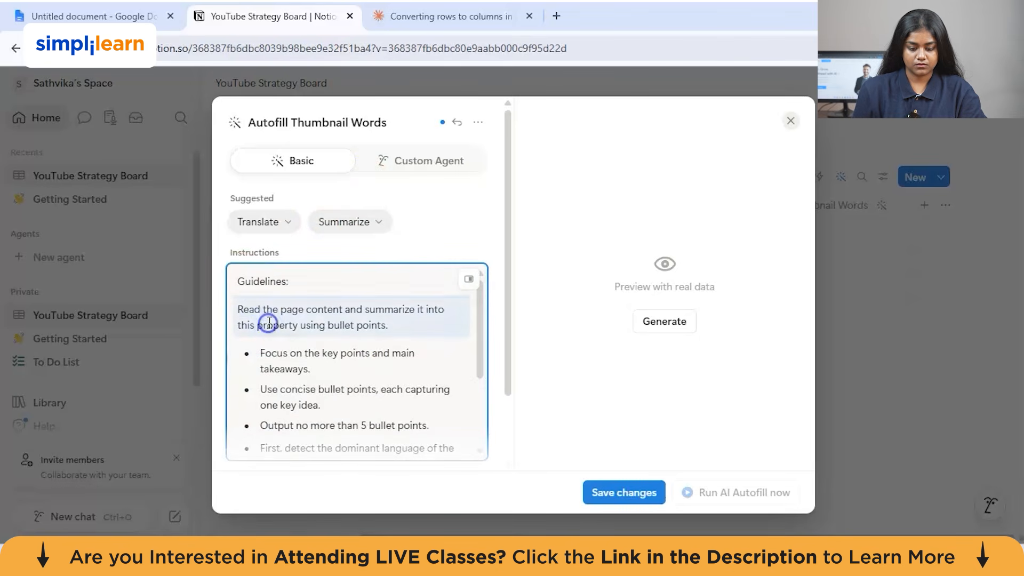
left_click_drag(240, 279, 361, 365)
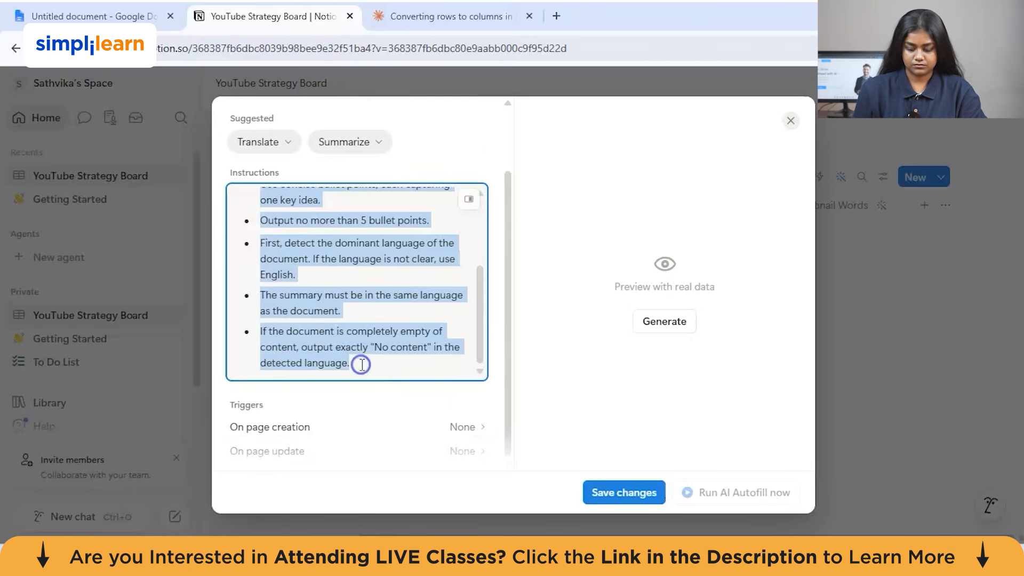
key("BackSpace")
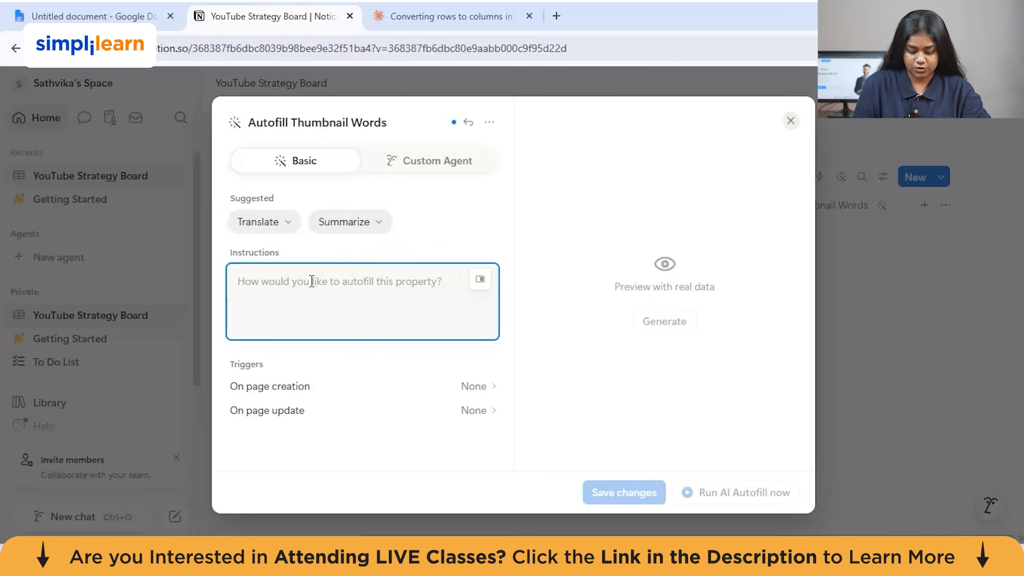
Enter and save the instruction "Suggest 2 to 4 powerful thumbnail words for this video. Do not repeat the exact video title. Keep it short and Youtube-friendly".
type("Suggest 2")
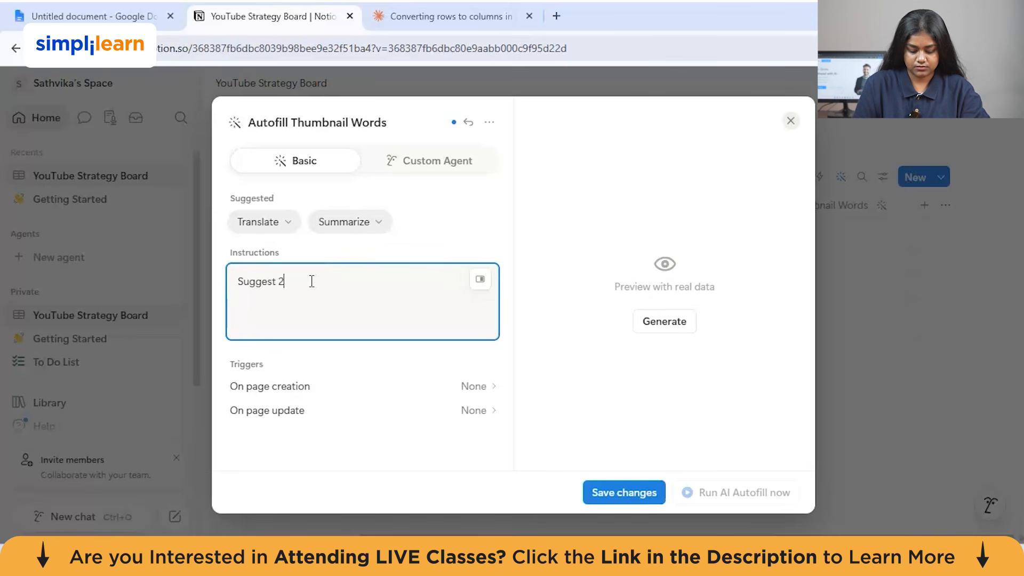
type(" to 4 powerf")
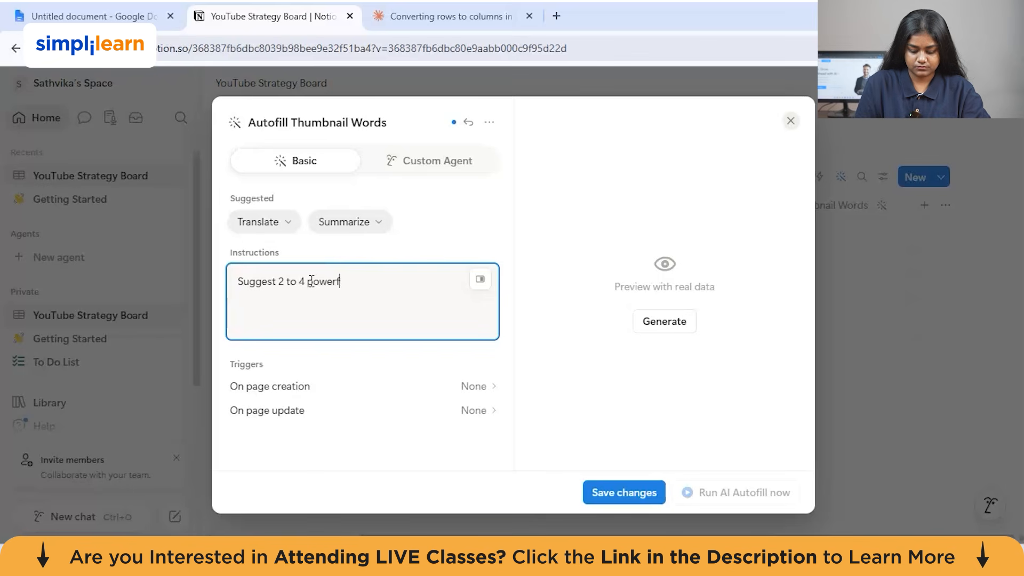
type("ul thu")
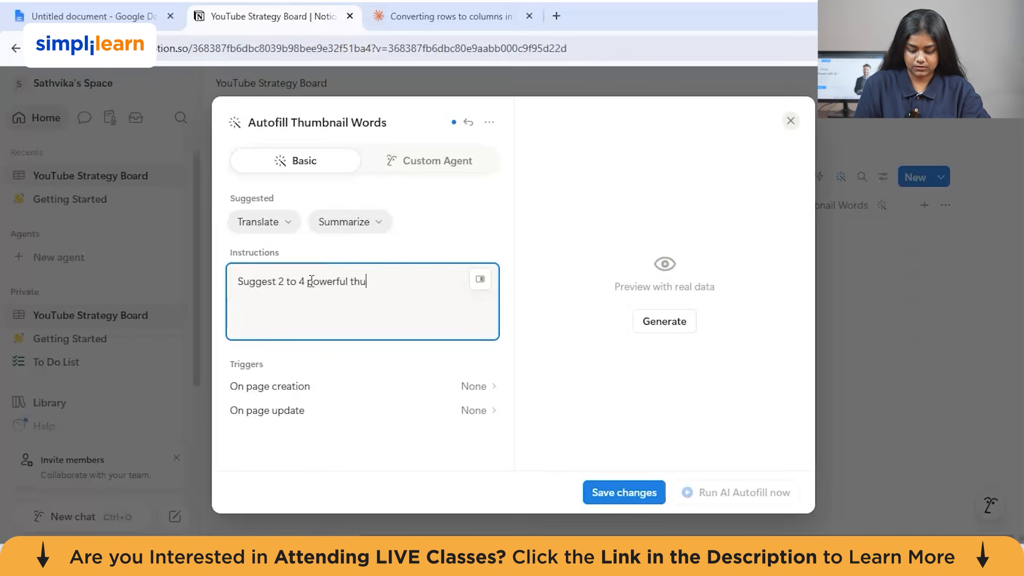
type("mbnail words for thi")
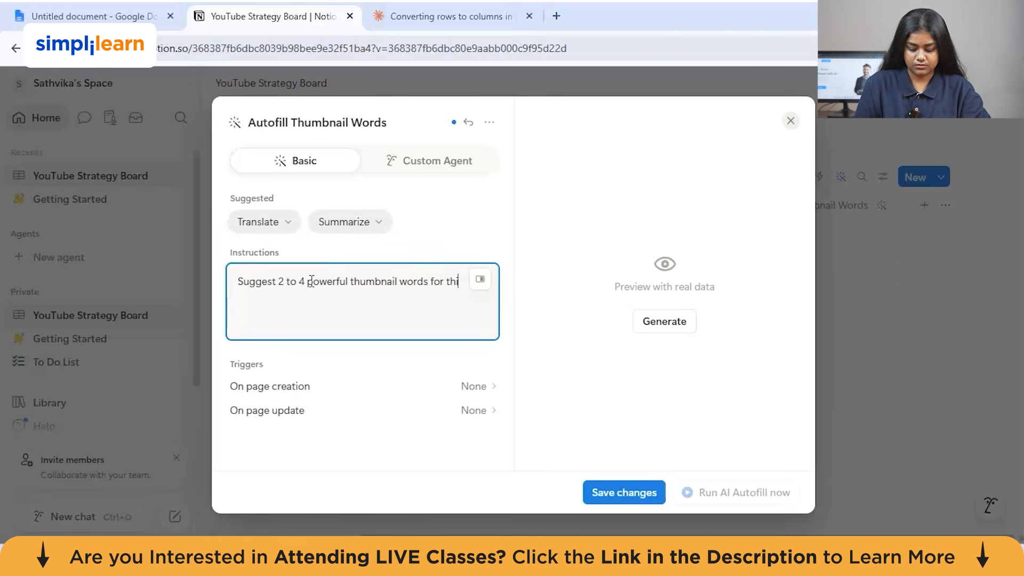
type("s video. The word")
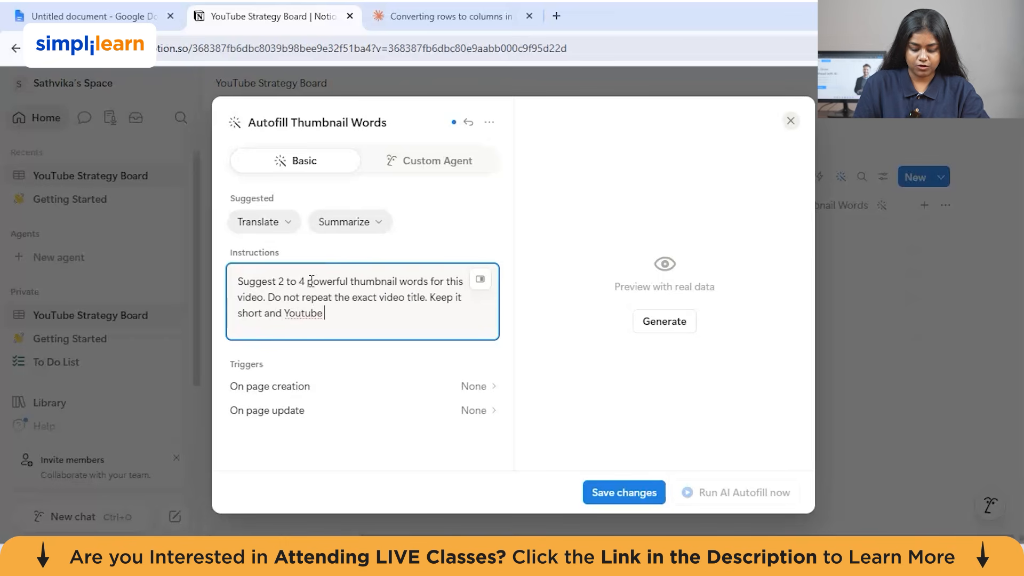
type("friendly")
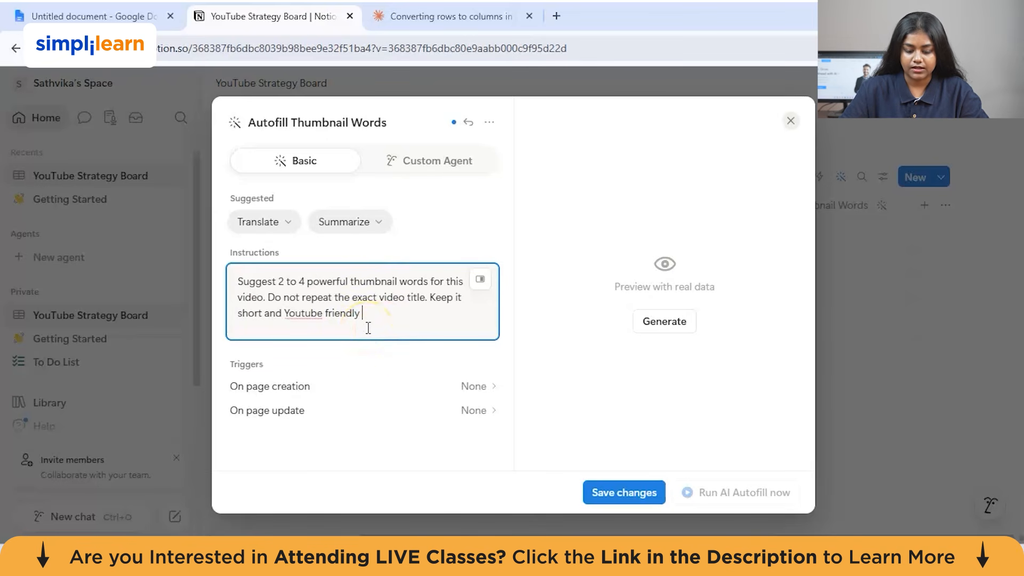
key("BackSpace")
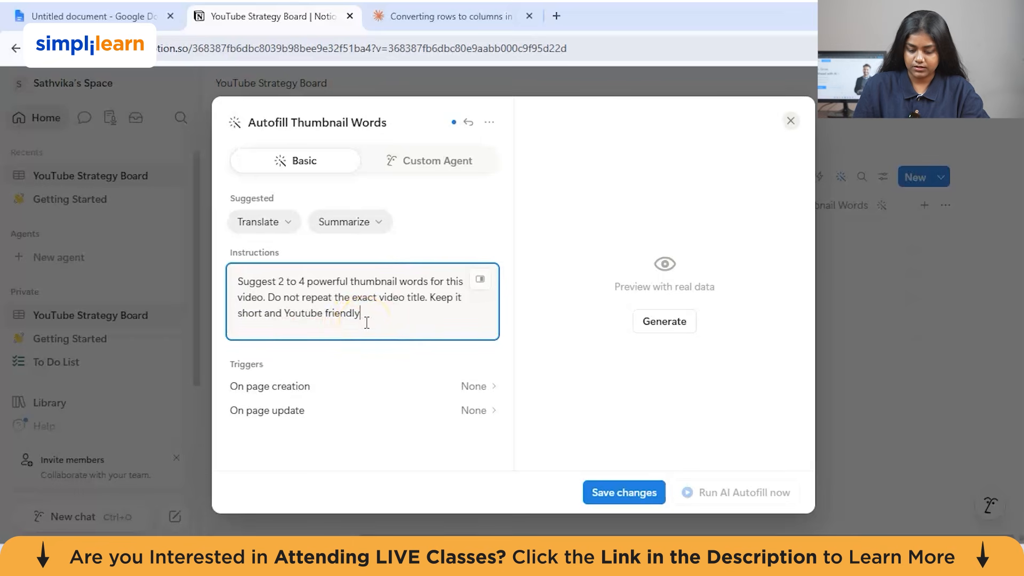
left_click(326, 315)
key("BackSpace")
type("-")
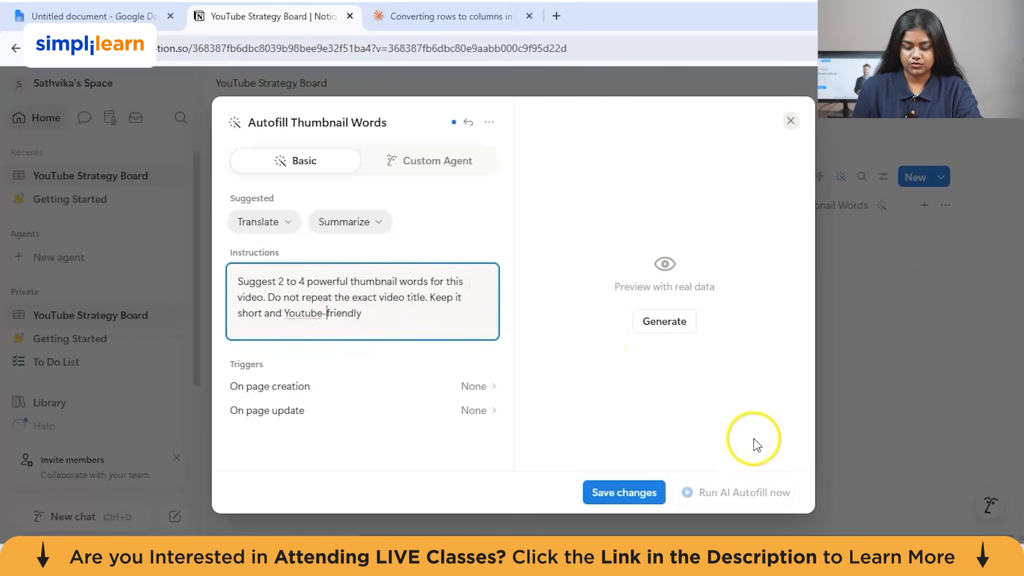
left_click(644, 491)
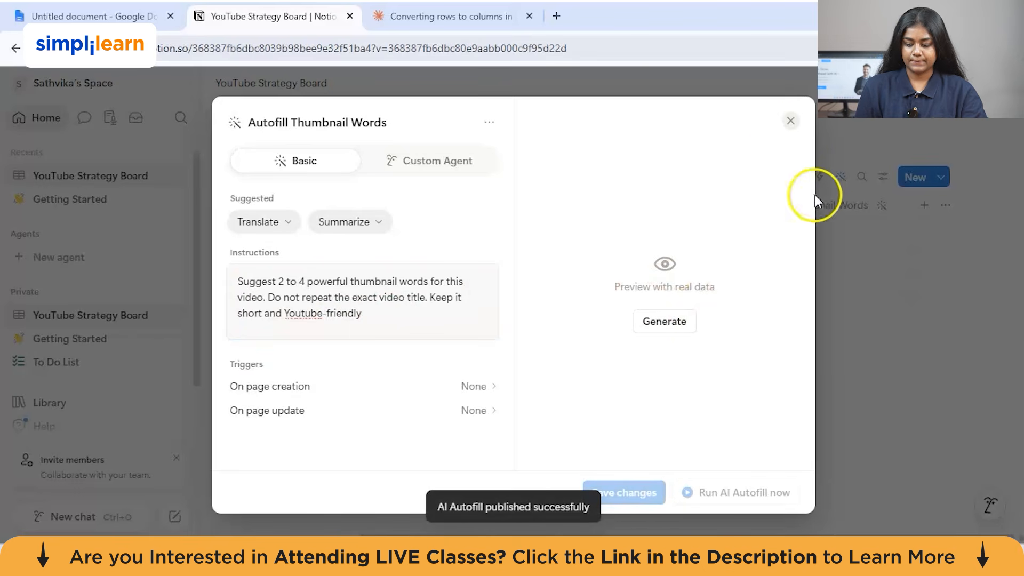
left_click(791, 121)
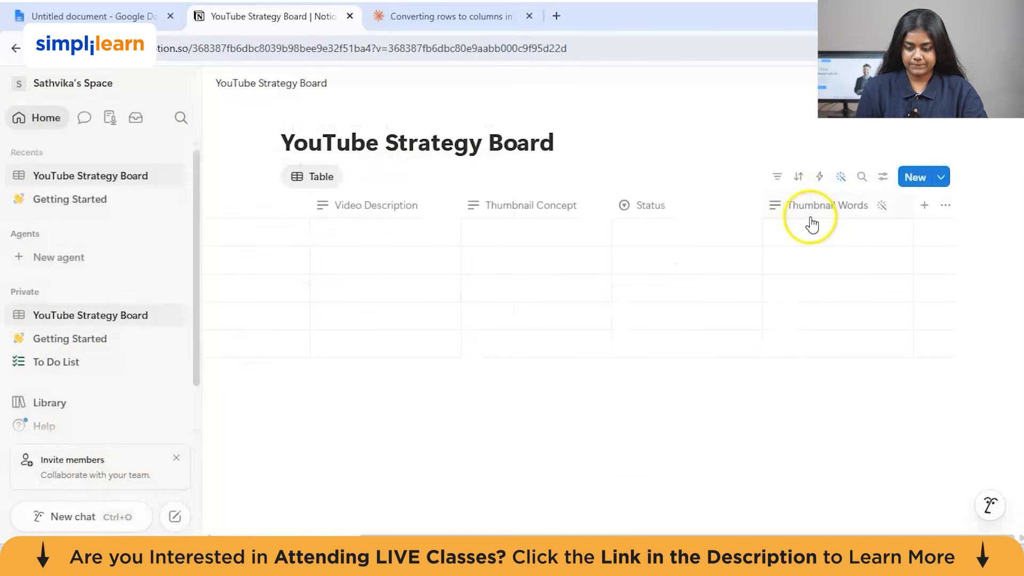
Add an AI Autofill Summarize property named "Potential Roadblocks" after Thumbnail Words.
left_click(924, 205)
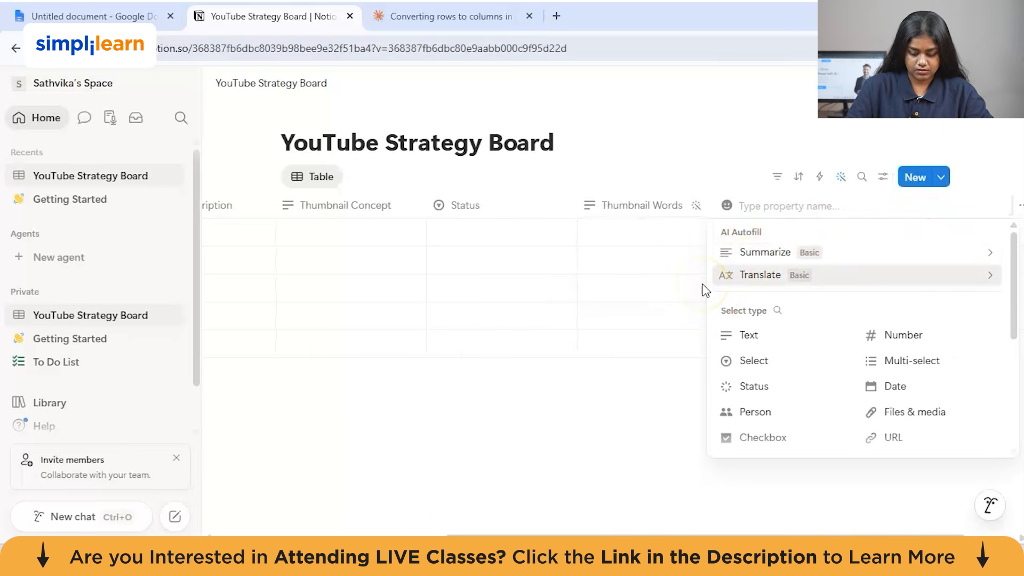
type("Potential Roadblocks")
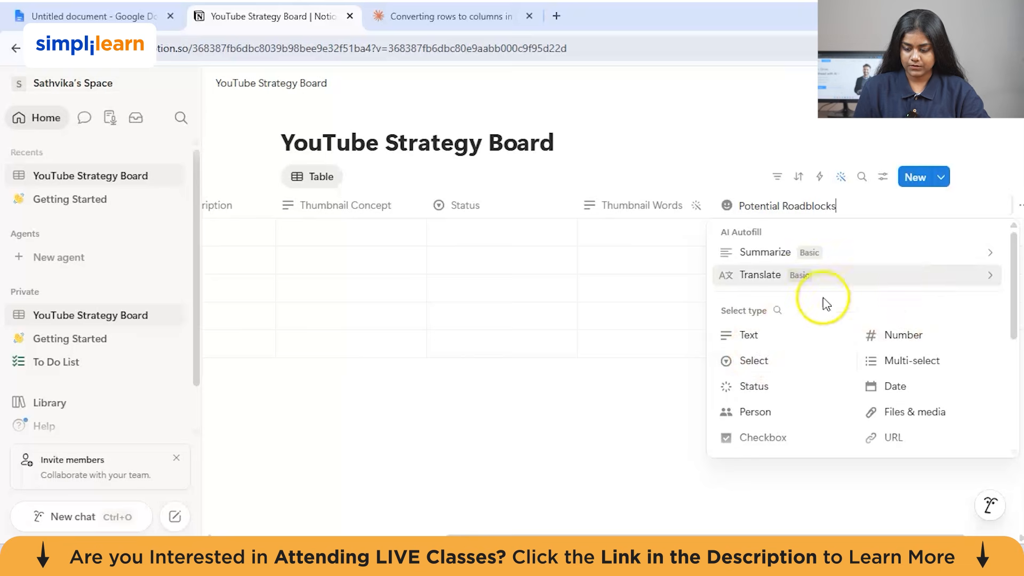
mouse_move(777, 255)
left_click(640, 253)
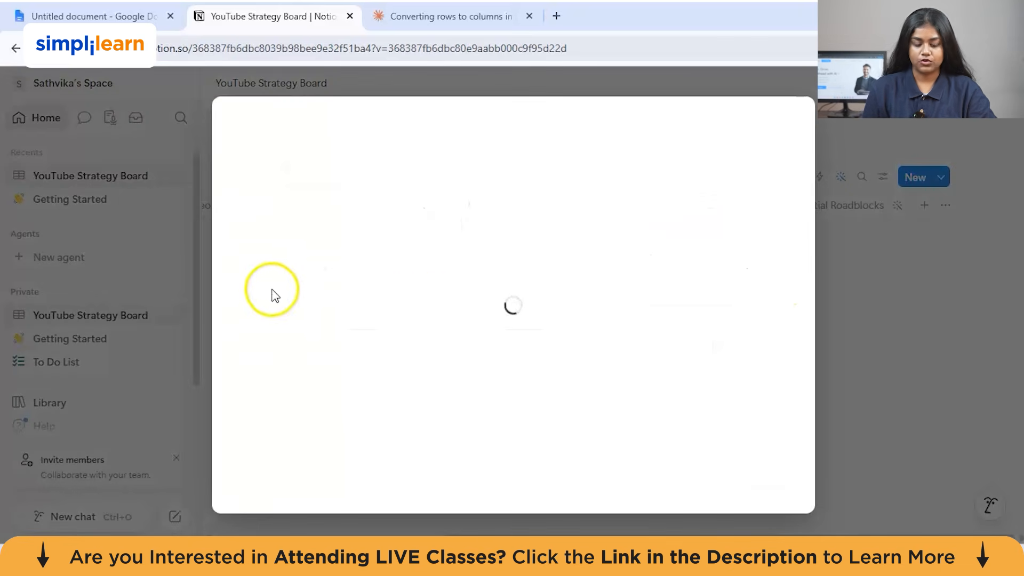
Replace the default instructions with "Identify the biggest production roadblock for this video based on the title and description. Keep the answer under 30 words" and save.
left_click_drag(237, 282, 334, 473)
key("BackSpace")
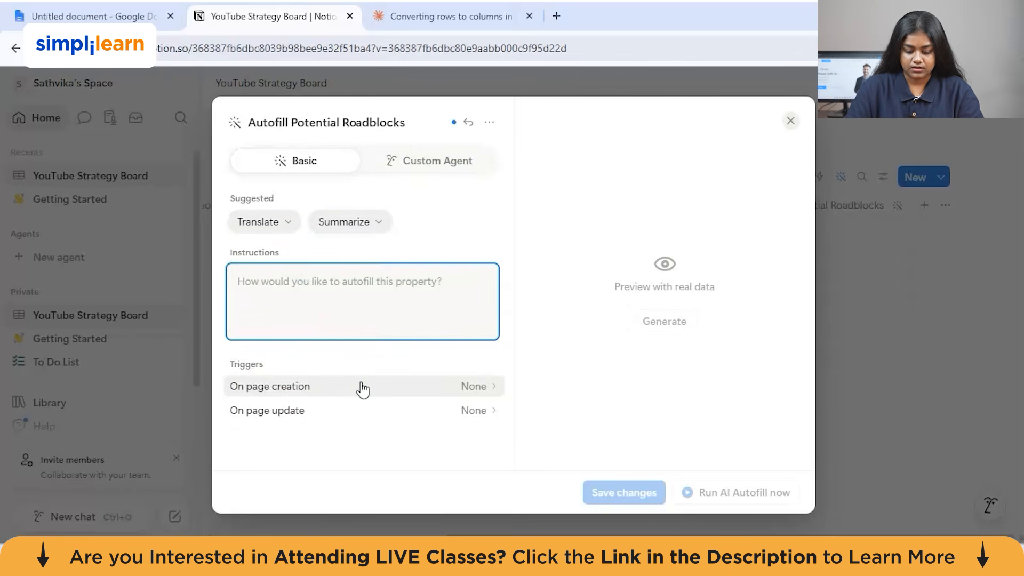
type("Iden")
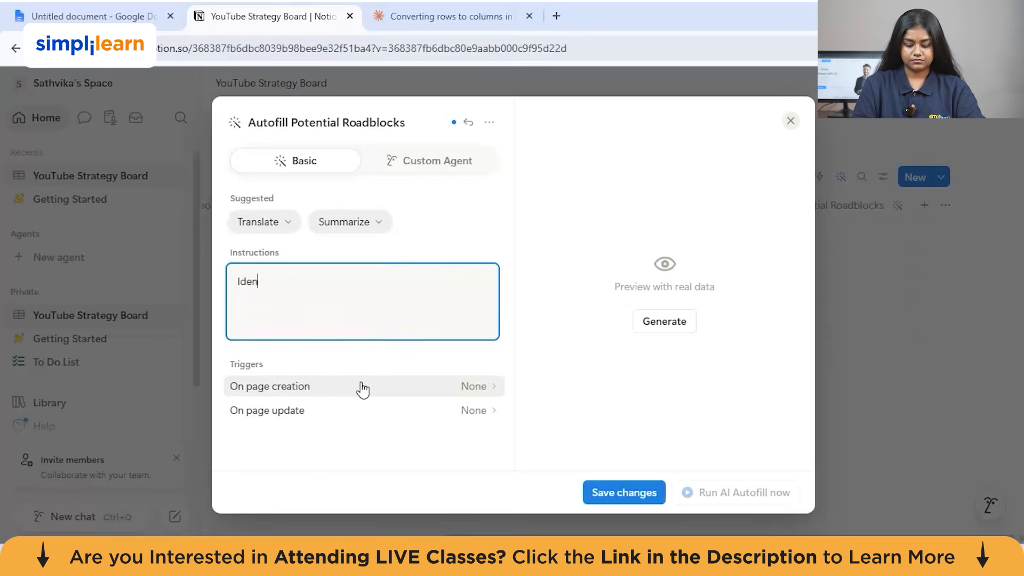
type("tify the biggest ")
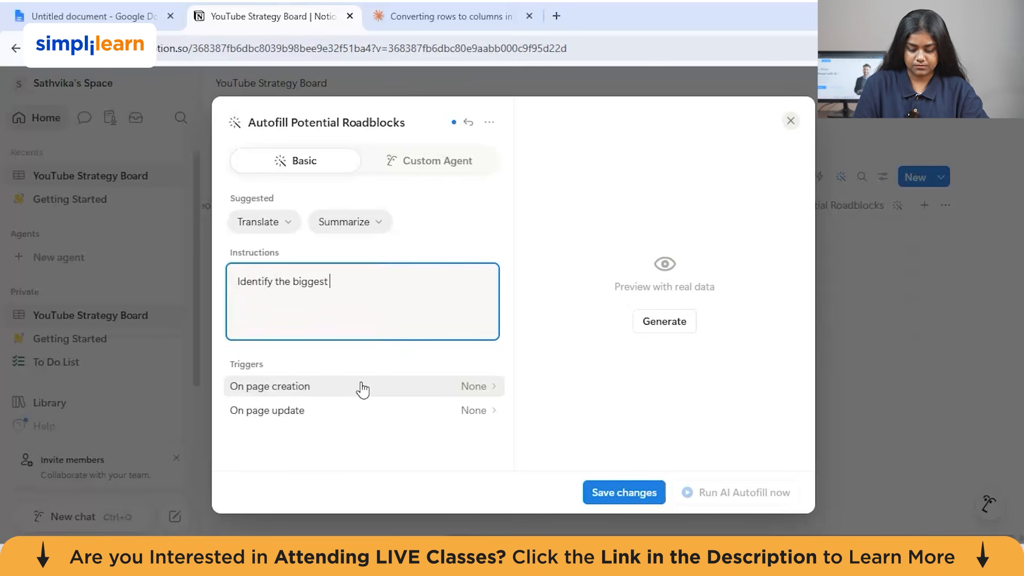
type("product")
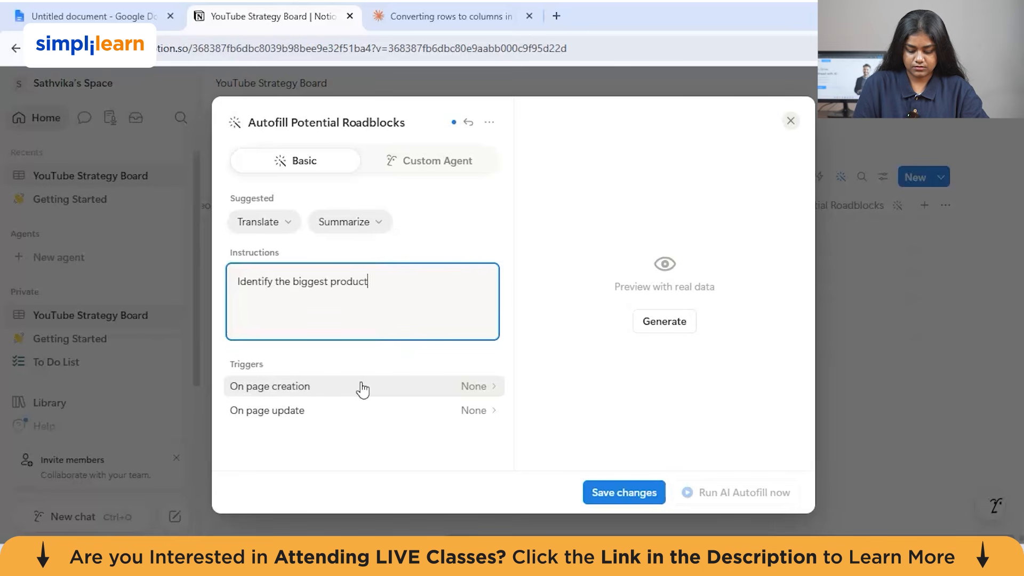
type("ion roadblock f")
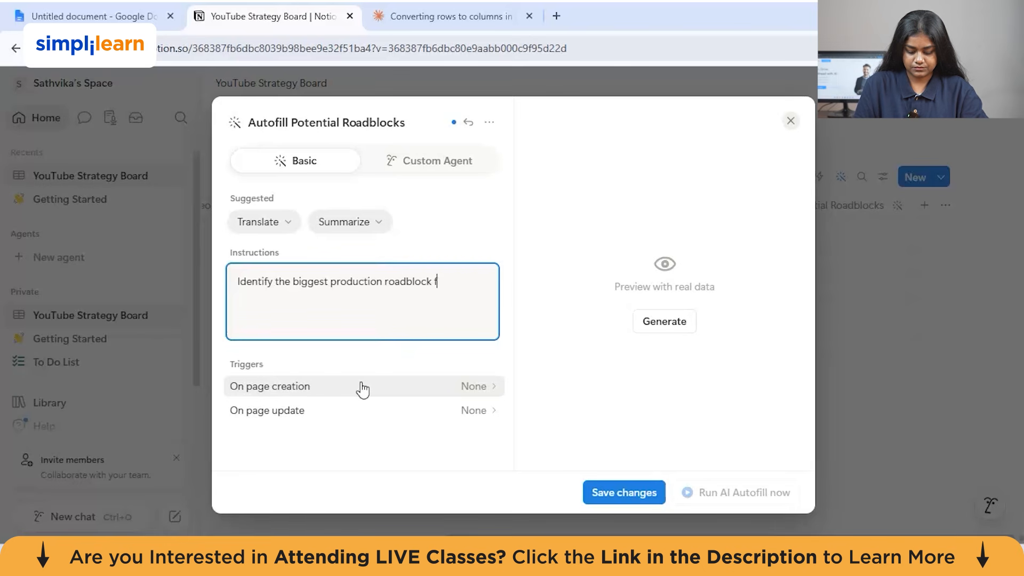
type("or this video")
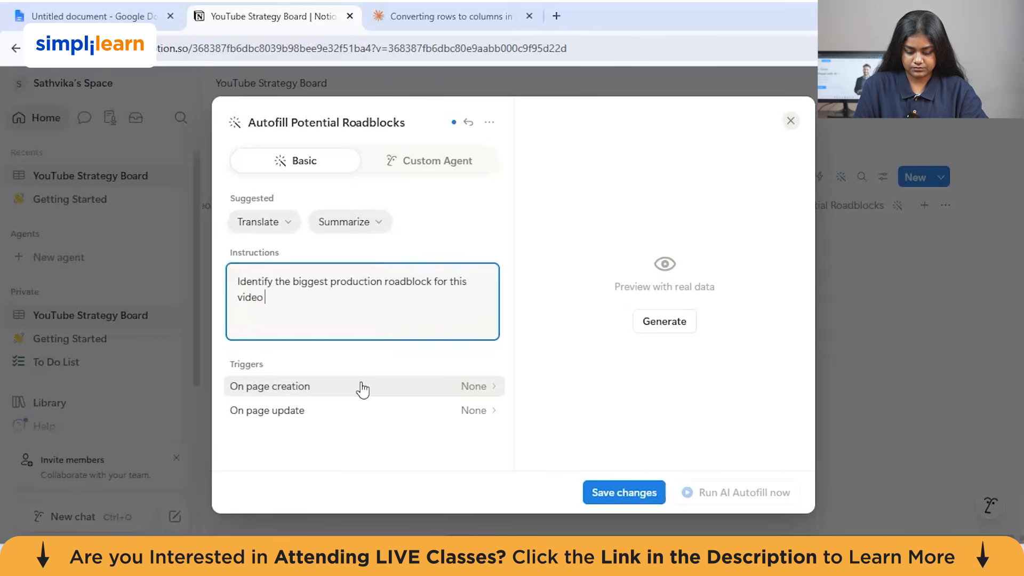
type("ed")
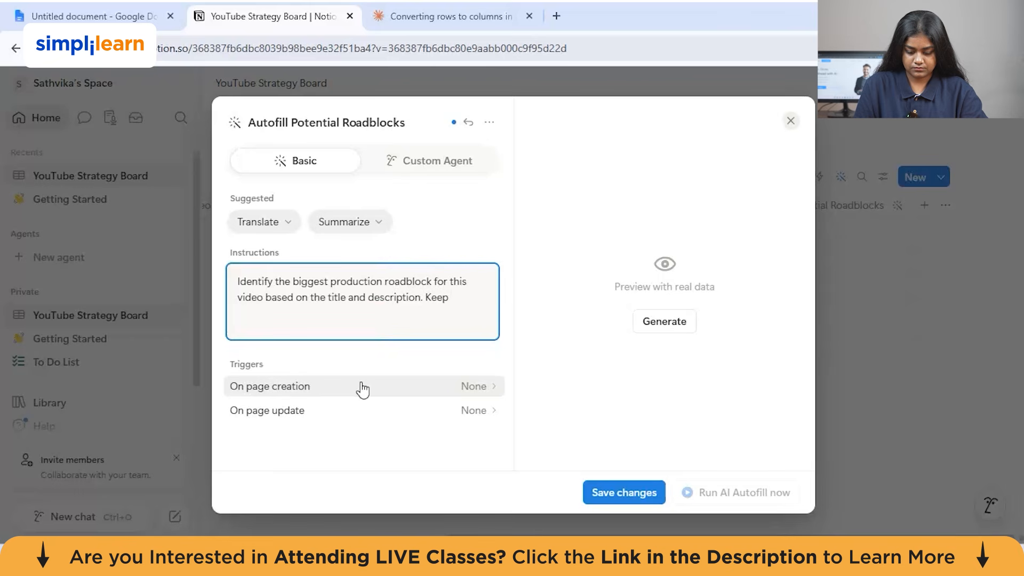
type("ans")
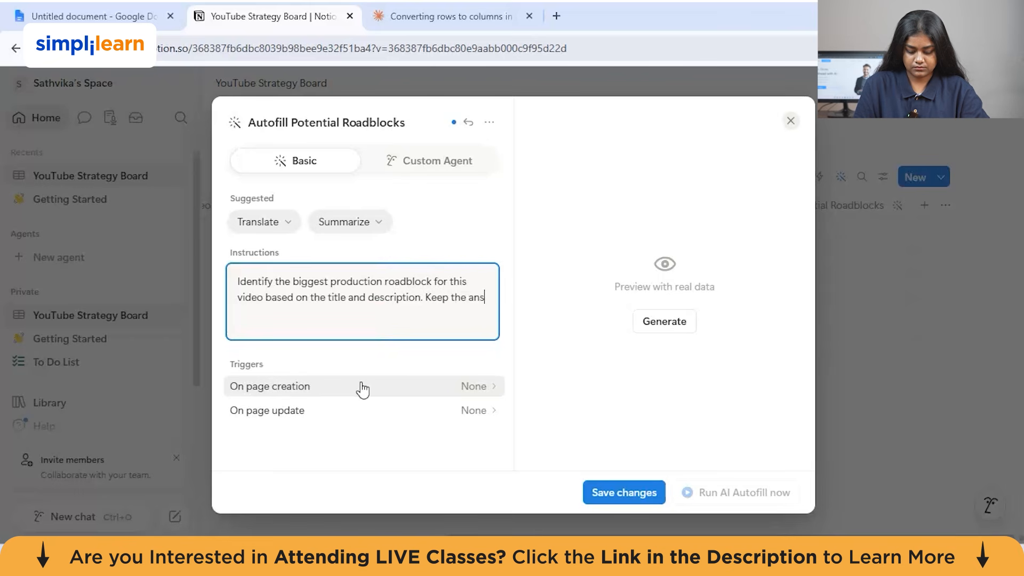
type("wer under 30 words")
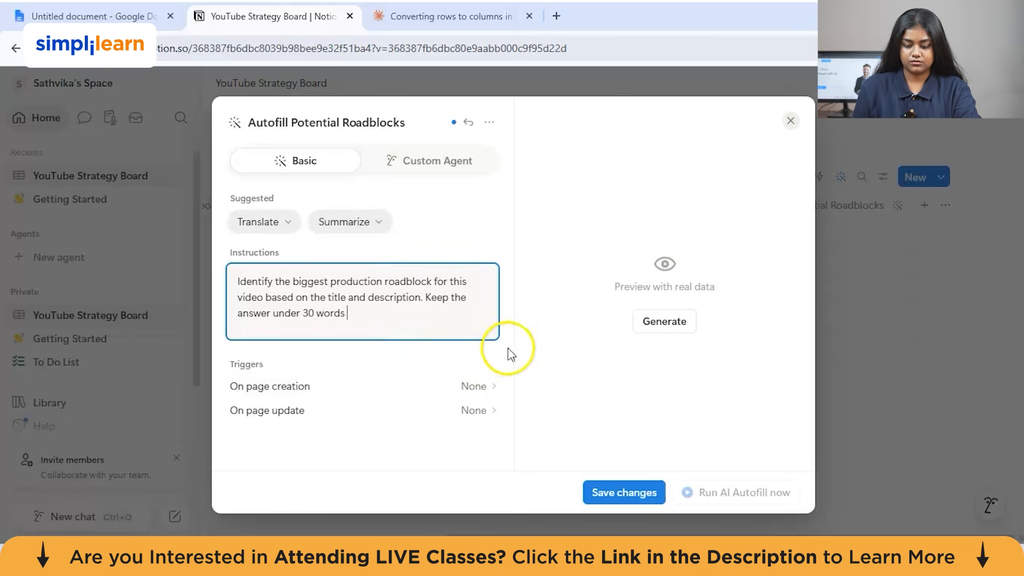
left_click(624, 494)
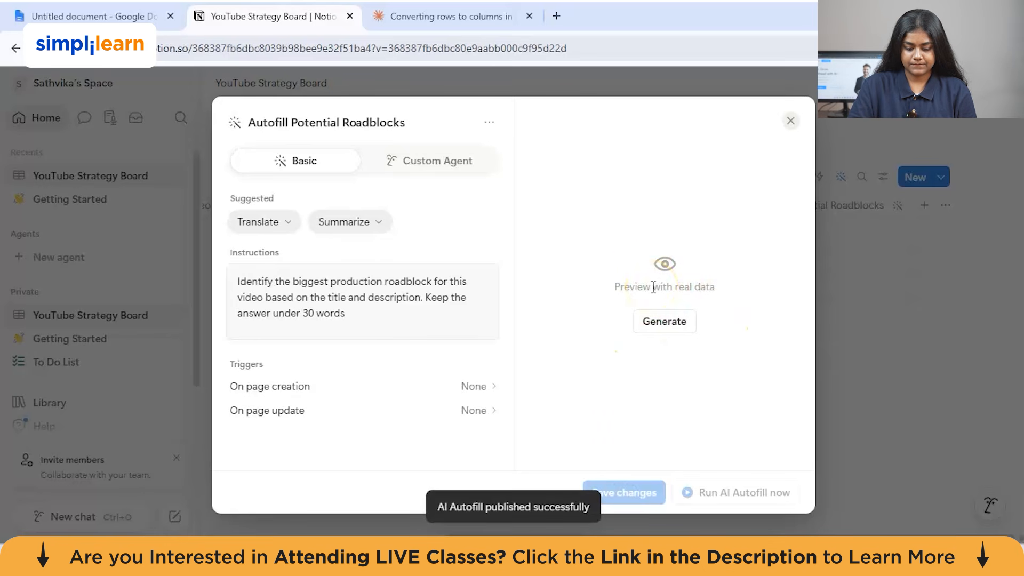
left_click(791, 121)
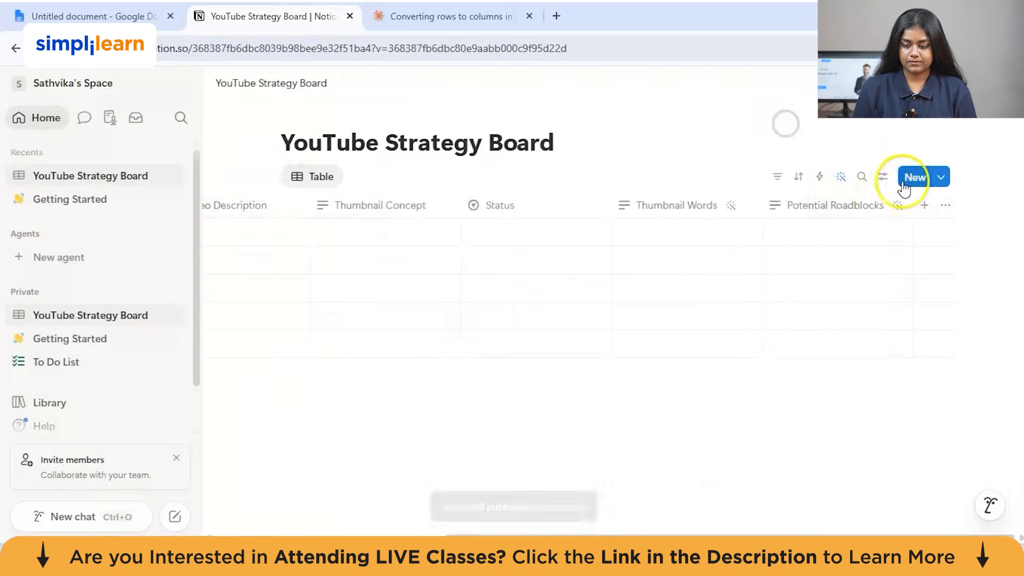
Add an AI Autofill Summarize property named "Suggest Solution" after Potential Roadblocks.
left_click(924, 204)
type("Suggest Solution")
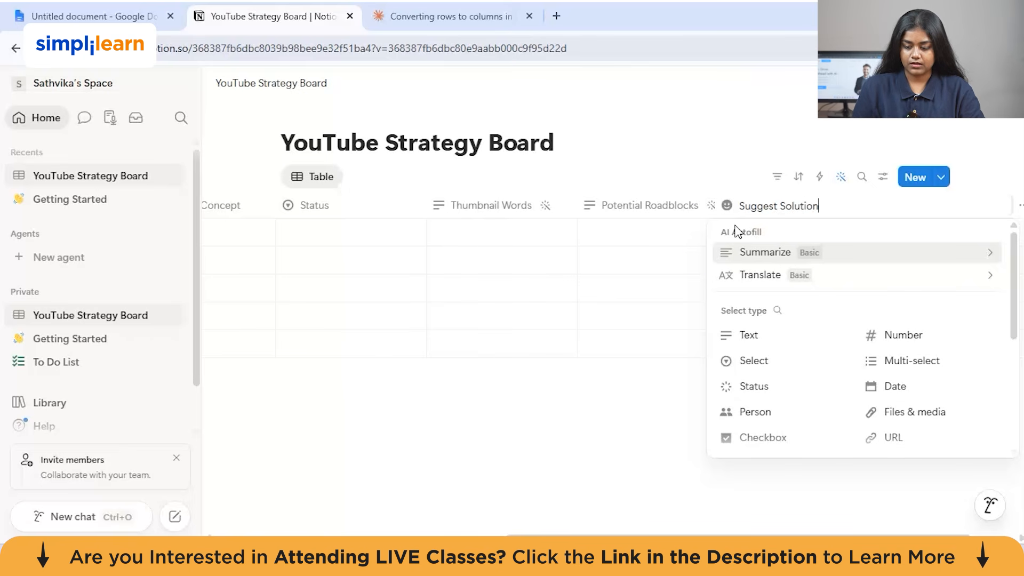
mouse_move(743, 255)
left_click(663, 254)
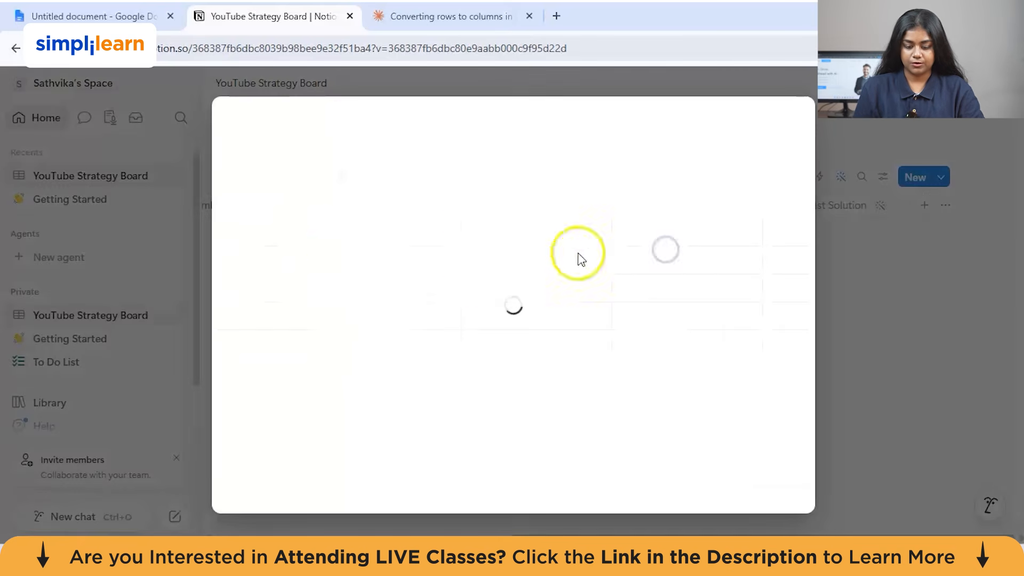
Enter the Suggest Solution autofill instruction "Suggest one practical solution for the roadblock . Keep it simple and actionable", save it and close the settings.
type("Suggest one o")
key("BackSpace")
type("practical solution for the roadblock")
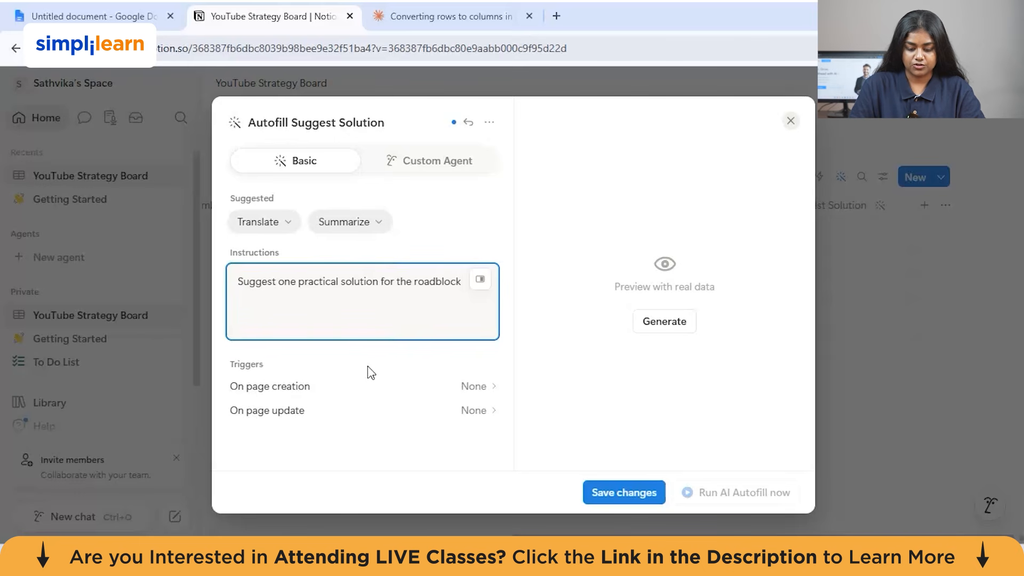
type(" .")
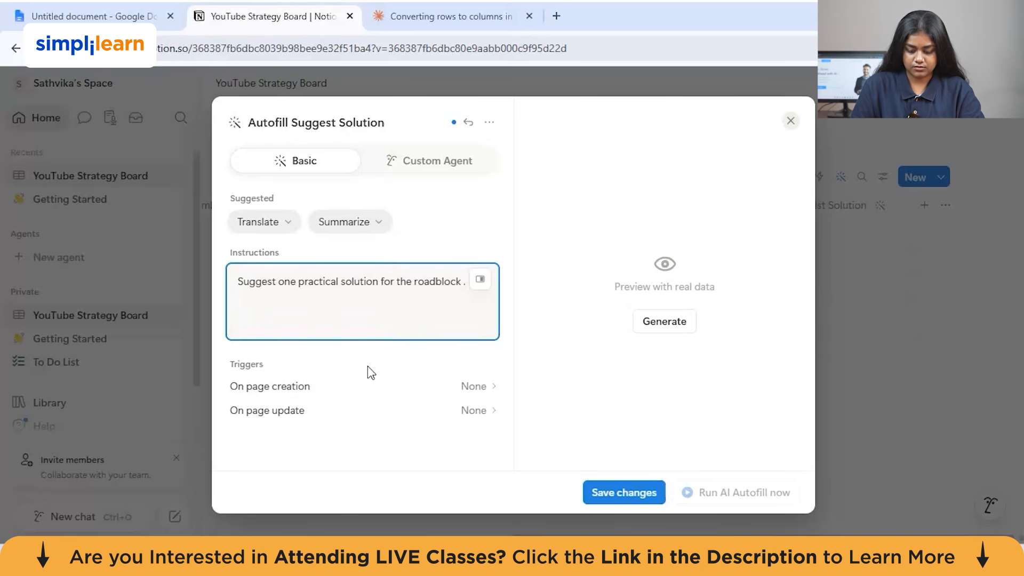
type(" Keep i")
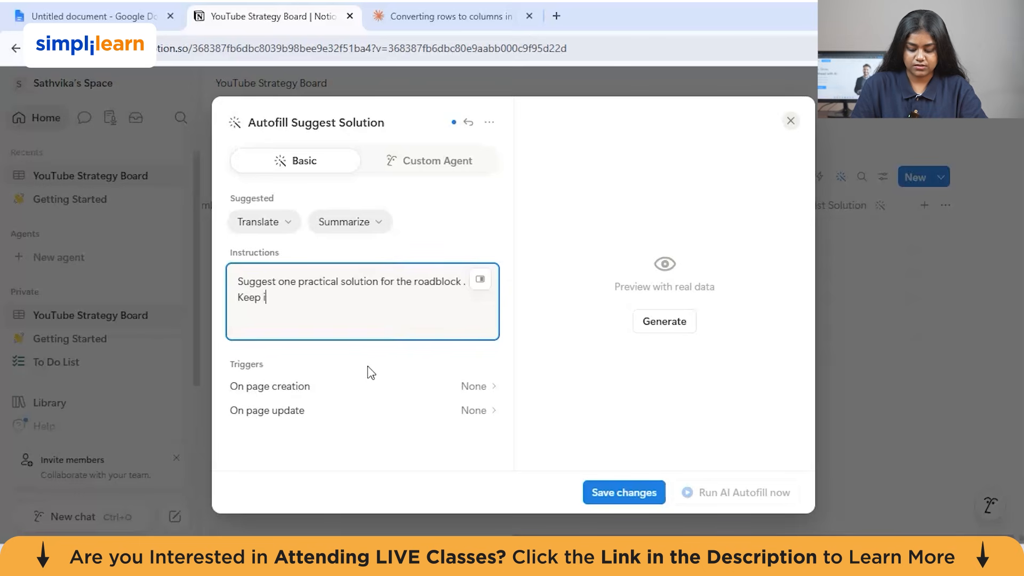
type("t simple a")
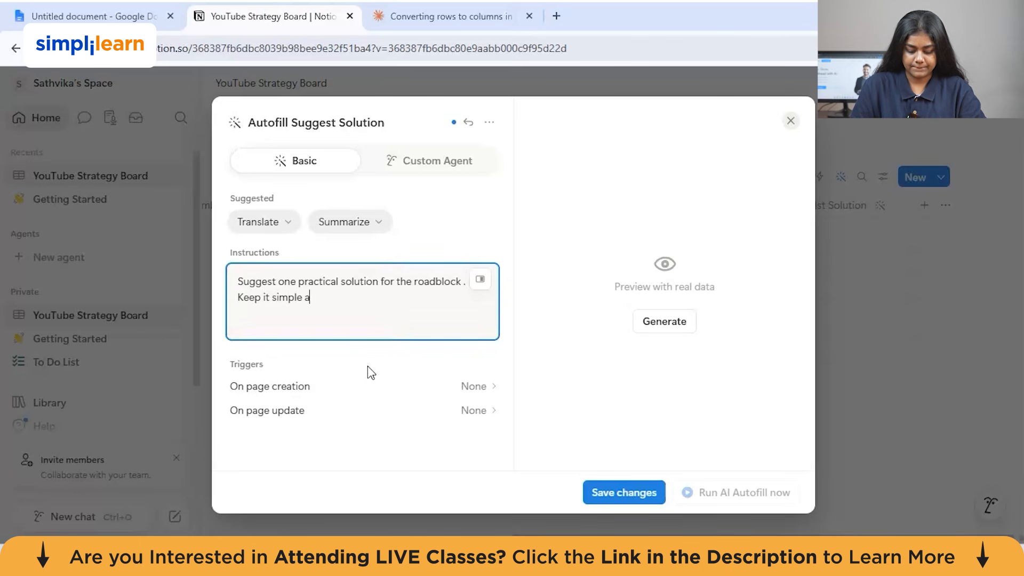
type("nd actionable")
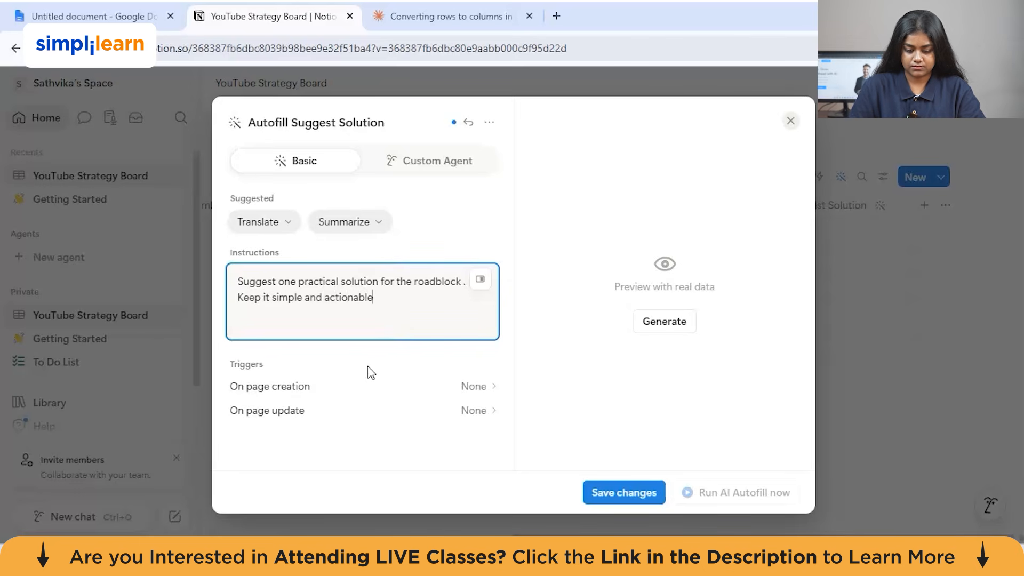
left_click(635, 488)
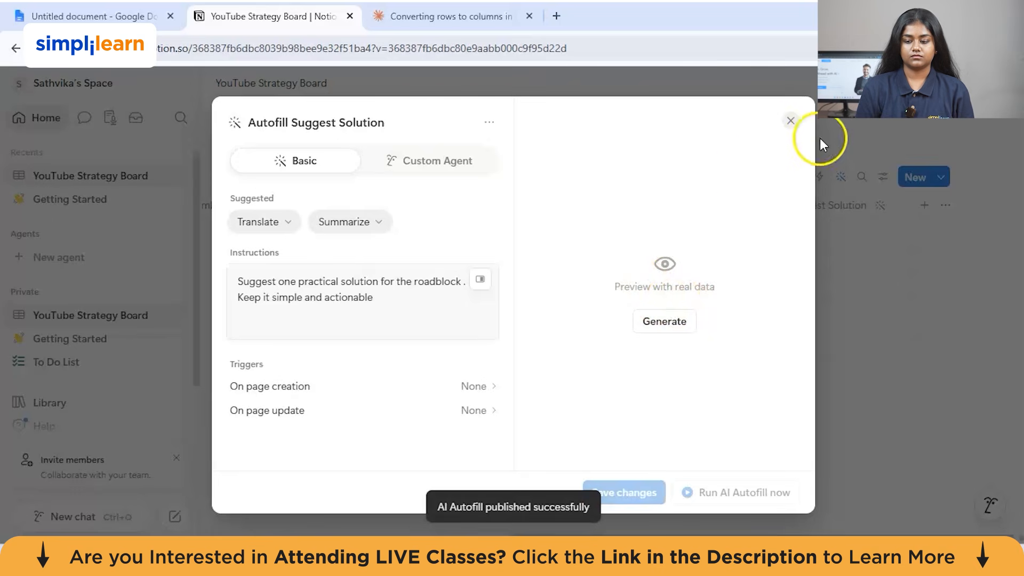
left_click(787, 119)
Add a first page to the table with the video title "Best AI tools for Data Analyst in 2026".
scroll(566, 269, "left", 10)
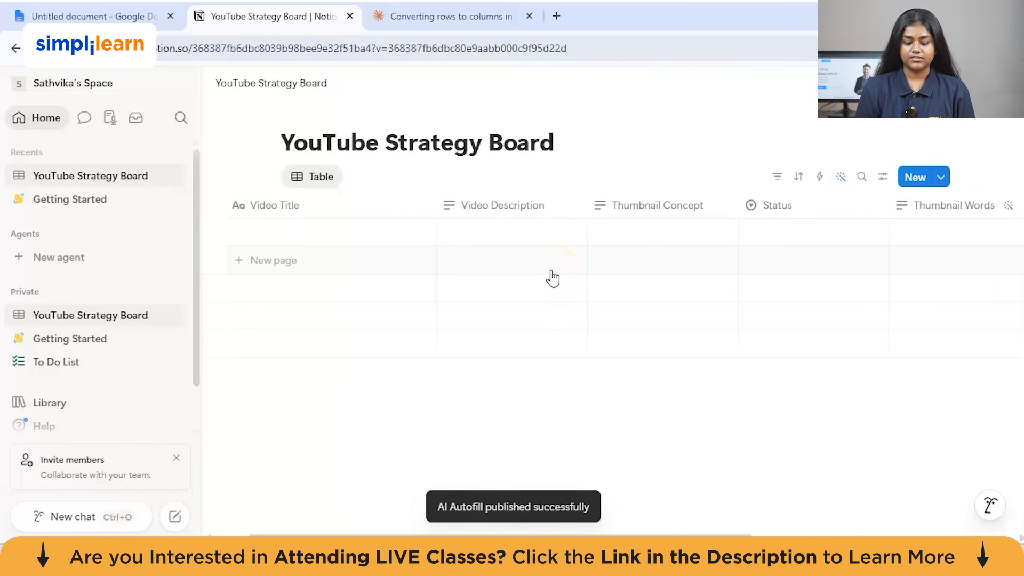
scroll(552, 278, "right", 2)
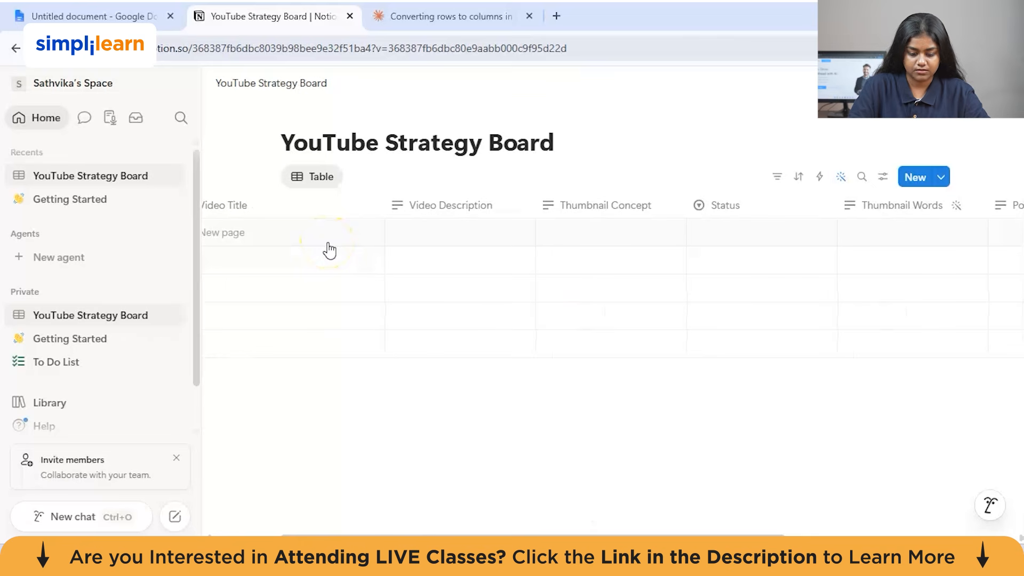
scroll(328, 248, "left", 2)
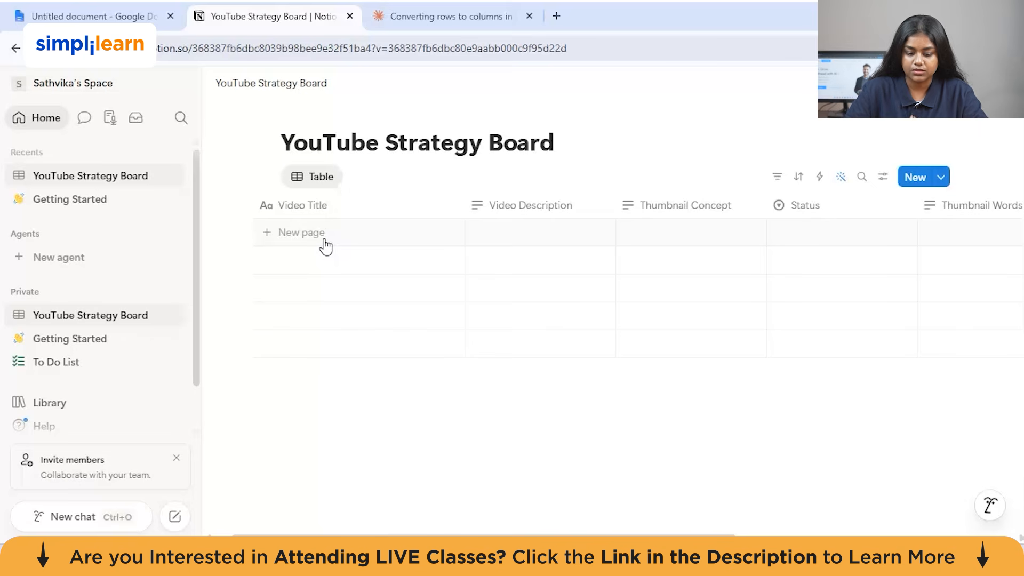
left_click(326, 241)
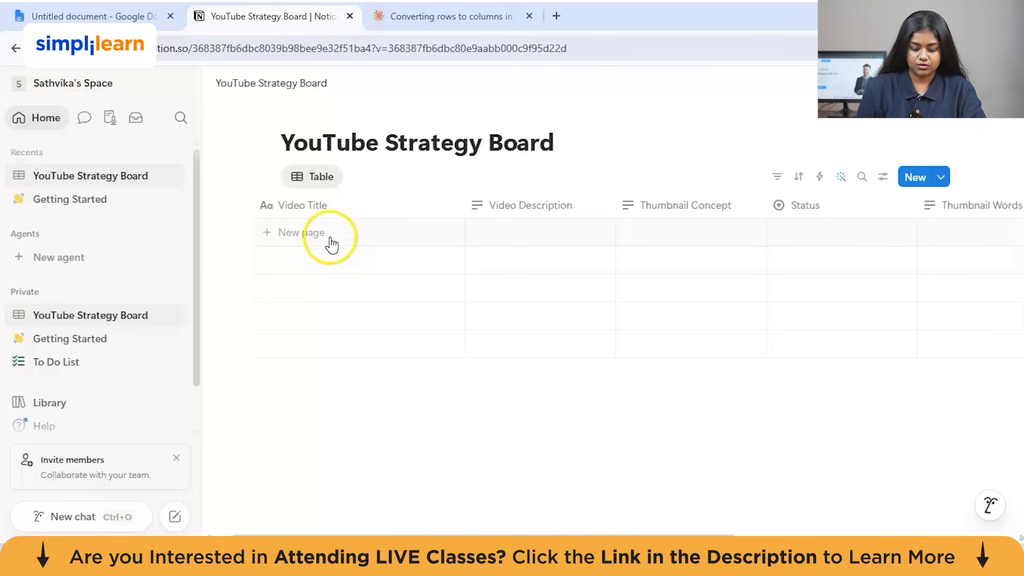
left_click(347, 234)
type("Best AI")
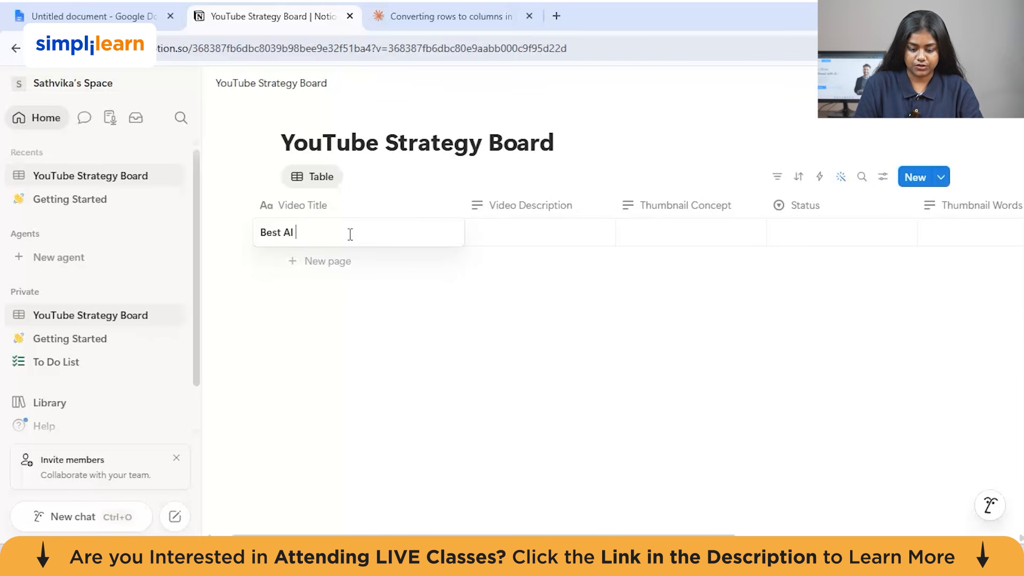
type(" tools for Data Analyst in 2026")
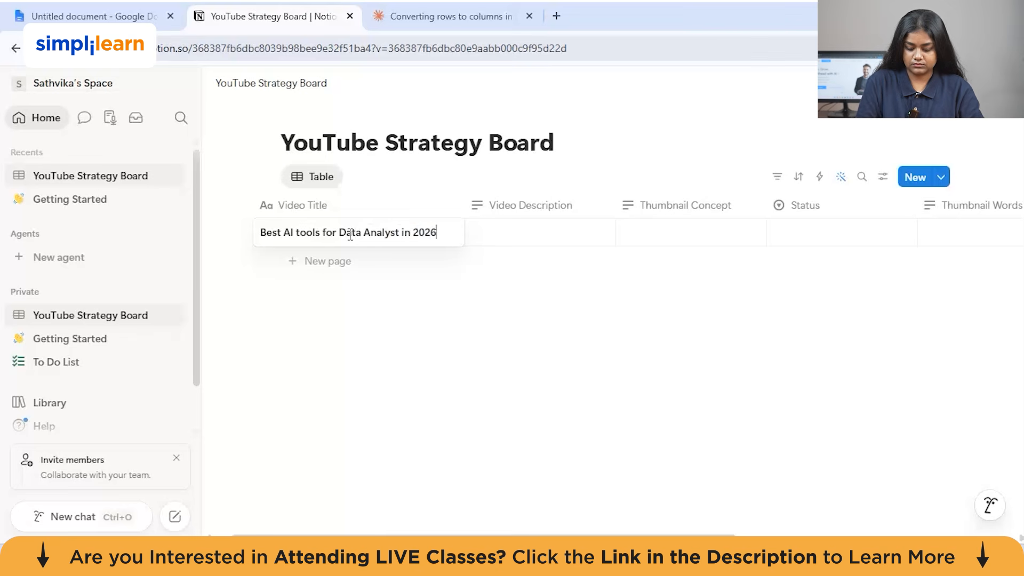
Add two more video titles: "How will AI Change Software Engineering" and "Agentic AI with real examples".
left_click(335, 263)
type("How will")
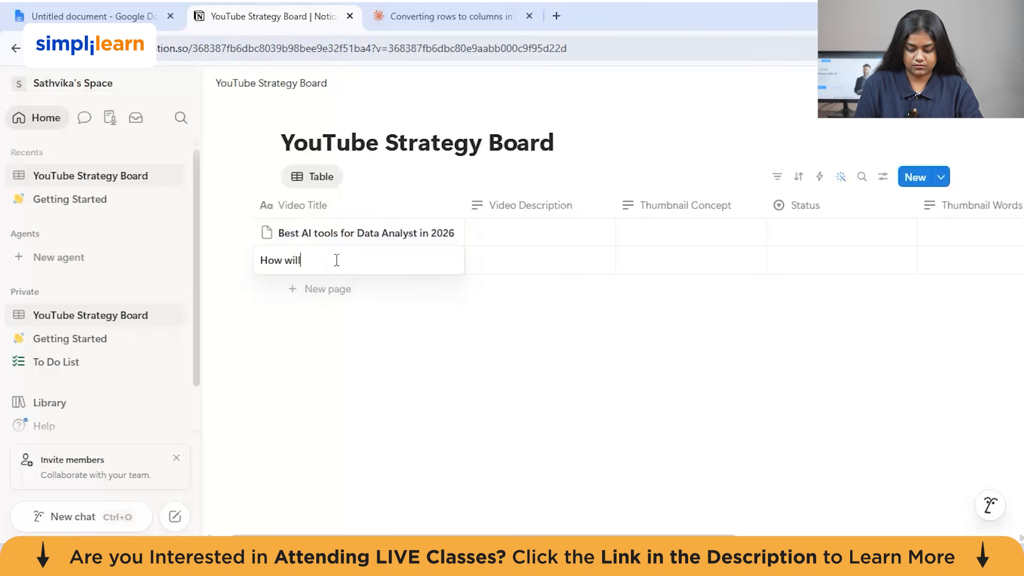
type(" AI Change Software Engineeri")
key("Return")
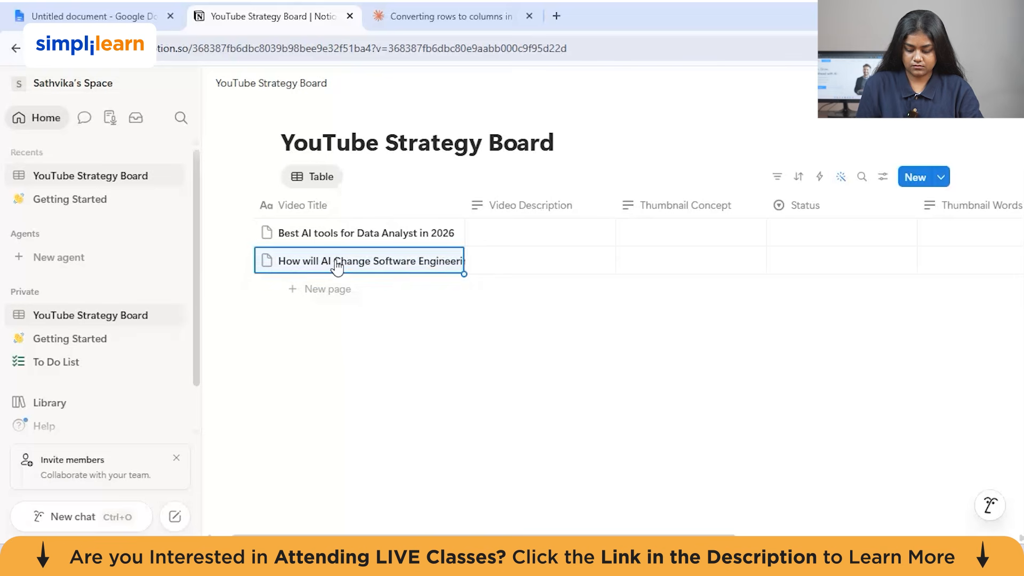
left_click(336, 290)
type("Agentic AI with real examples")
key("Return")
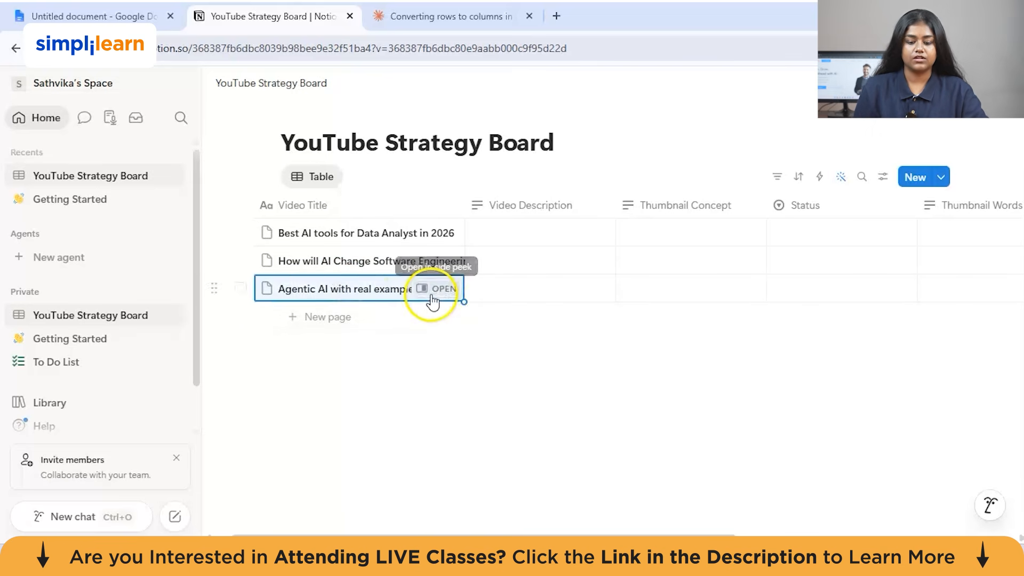
Open a new AI chat for the board and begin the prompt with "Generate Video description , Thumbnail concept".
scroll(432, 298, "right", 10)
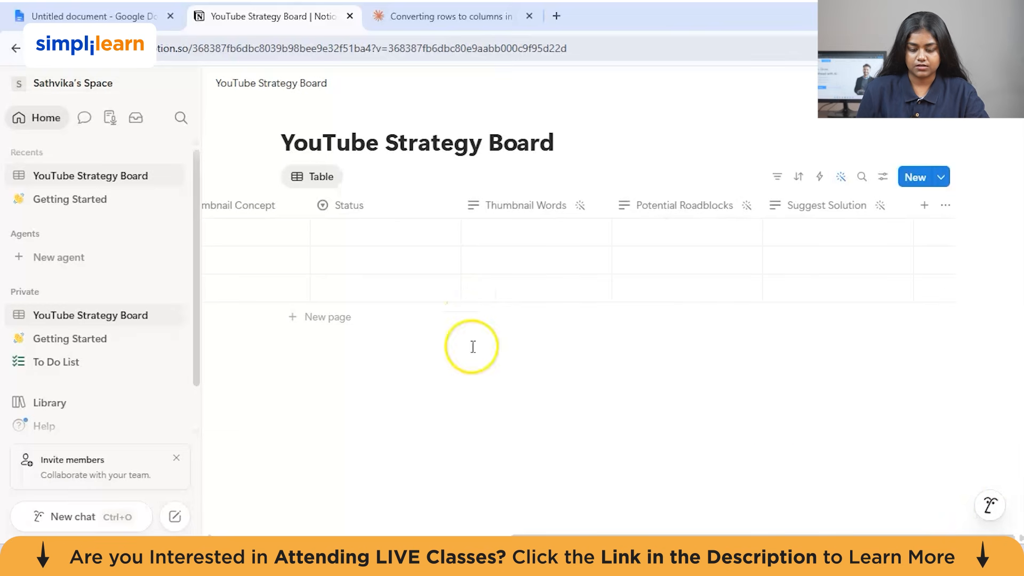
scroll(434, 336, "left", 5)
scroll(480, 267, "right", 3)
scroll(571, 269, "right", 3)
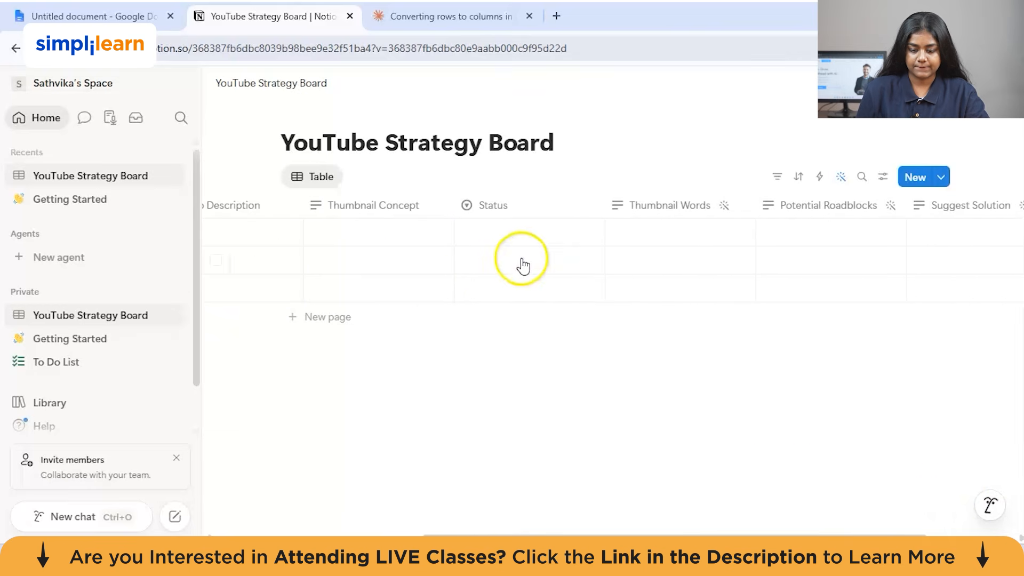
left_click(991, 506)
left_click(812, 477)
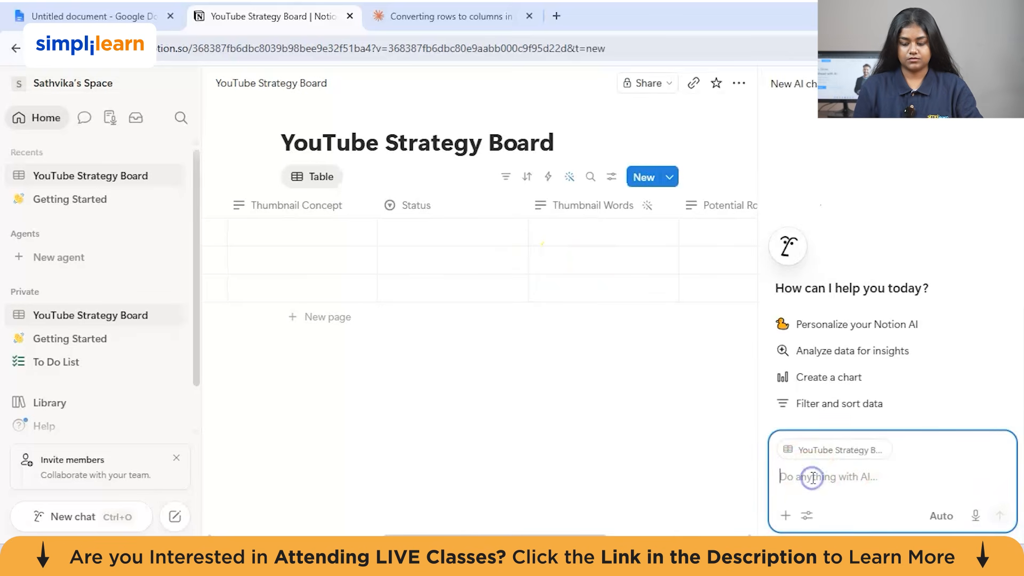
type("Generate")
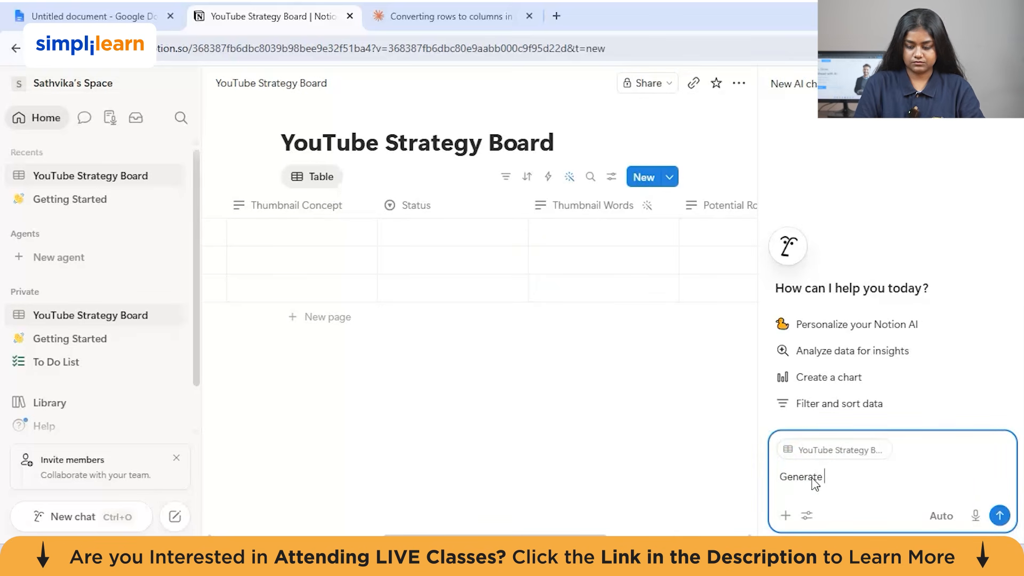
scroll(571, 287, "left", 3)
type("Video d")
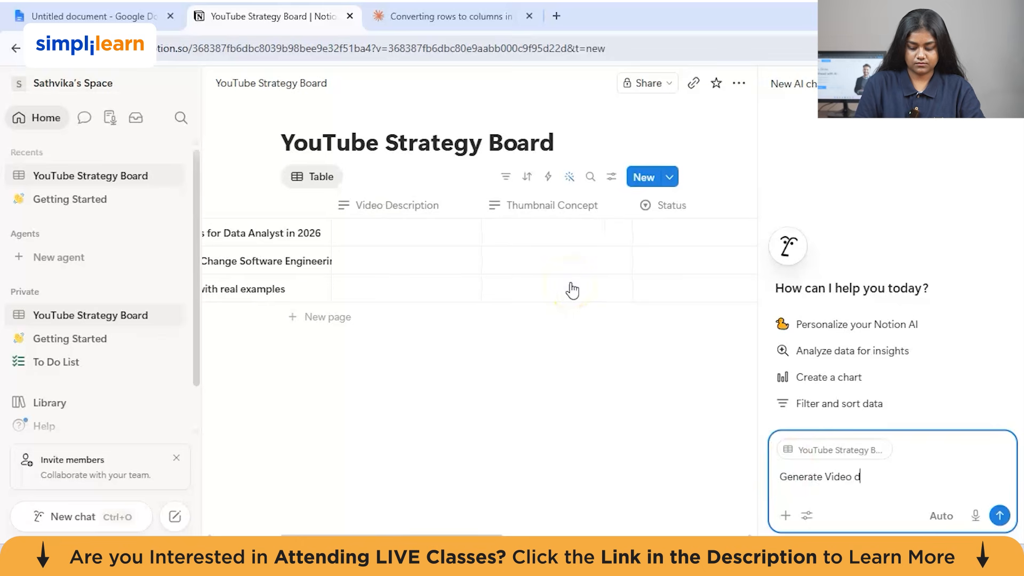
type("escription")
scroll(513, 279, "right", 3)
type(", Thumbnail concept")
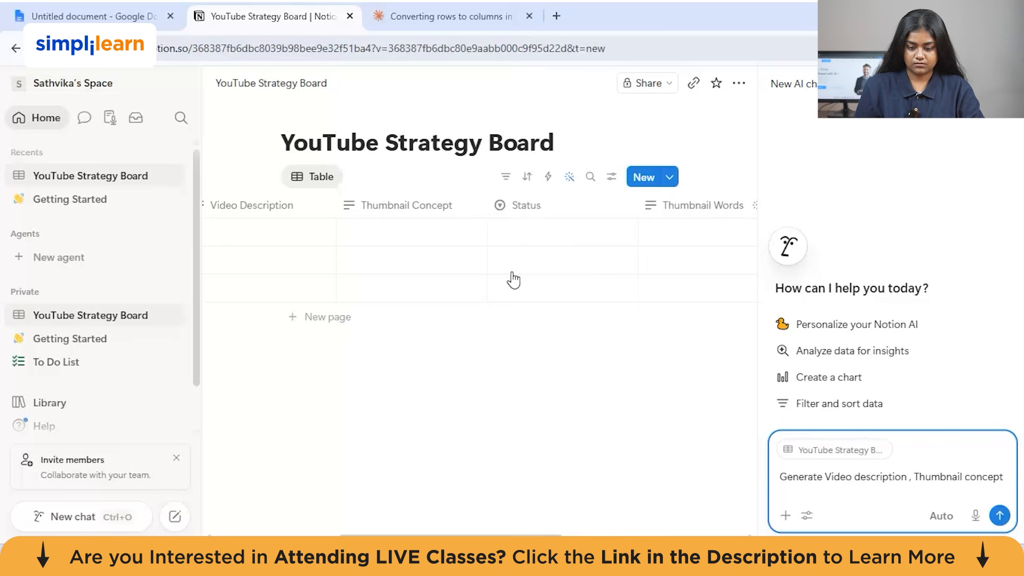
Complete the AI prompt with "for the Video titles mentioned in" plus a mention of the YouTube Strategy Board page, and send it.
scroll(513, 279, "right", 5)
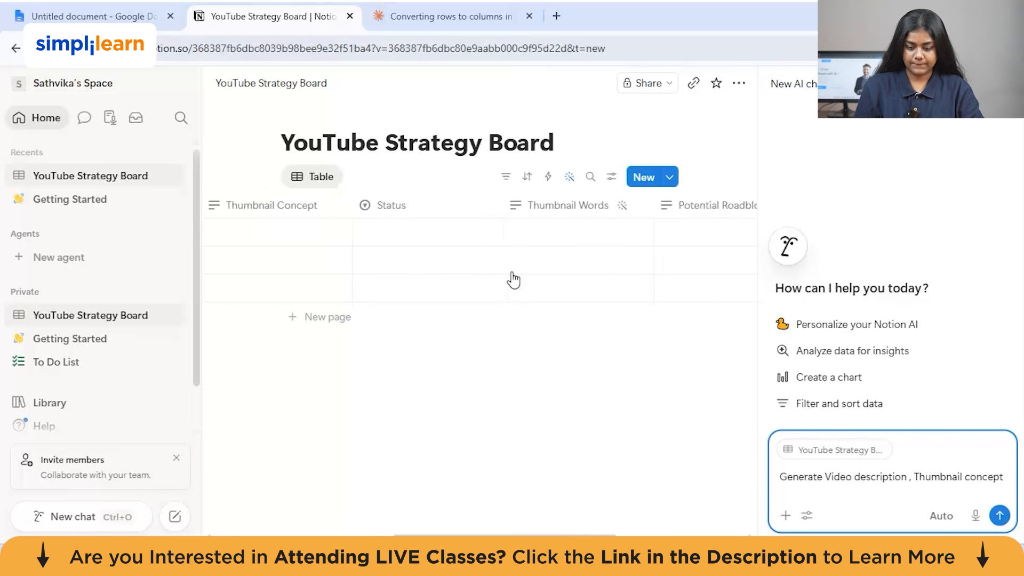
scroll(514, 279, "left", 7)
scroll(514, 279, "left", 1)
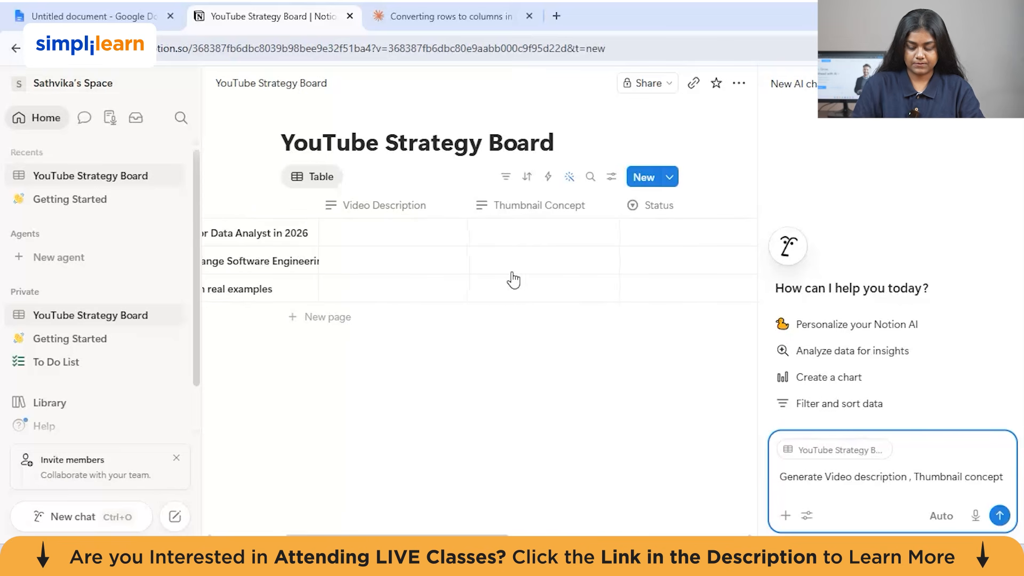
type("for the")
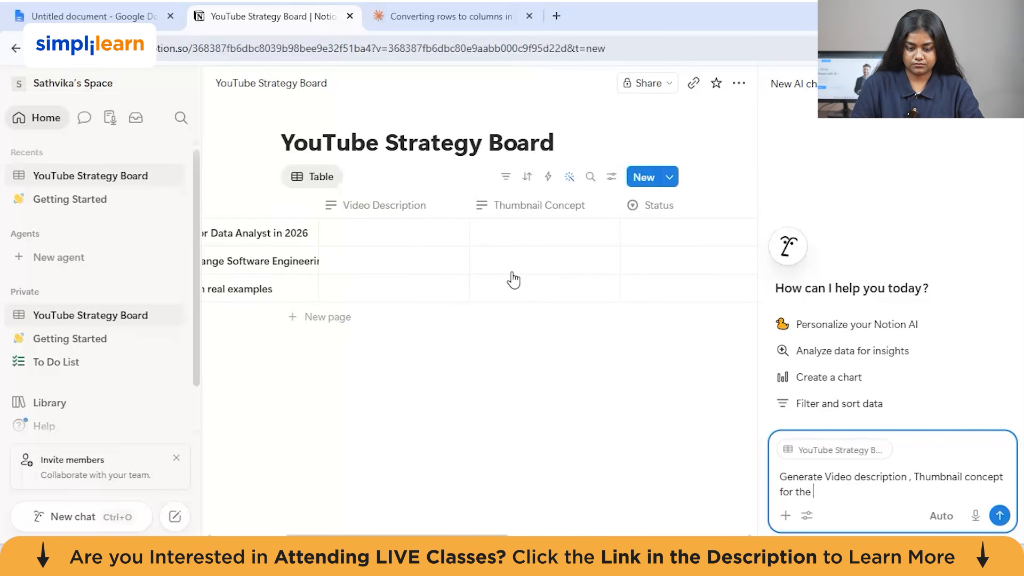
scroll(513, 278, "left", 3)
type("Video titles mentioned in @")
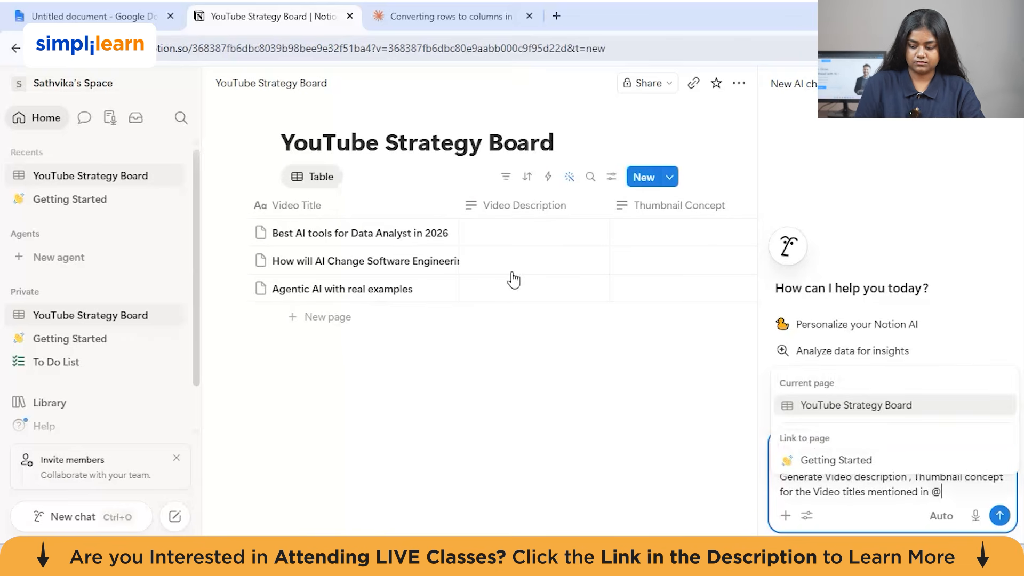
left_click(913, 410)
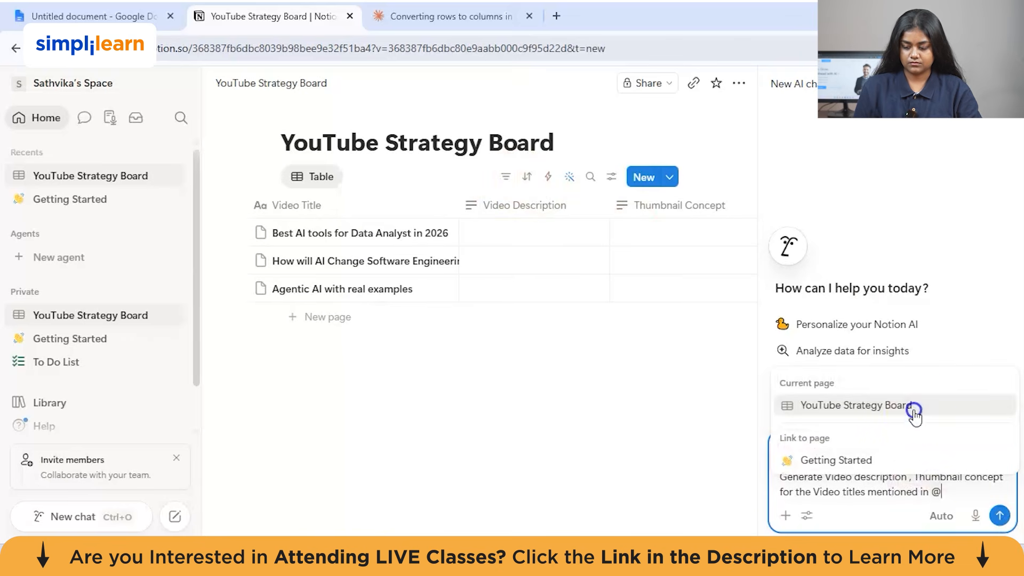
left_click(999, 514)
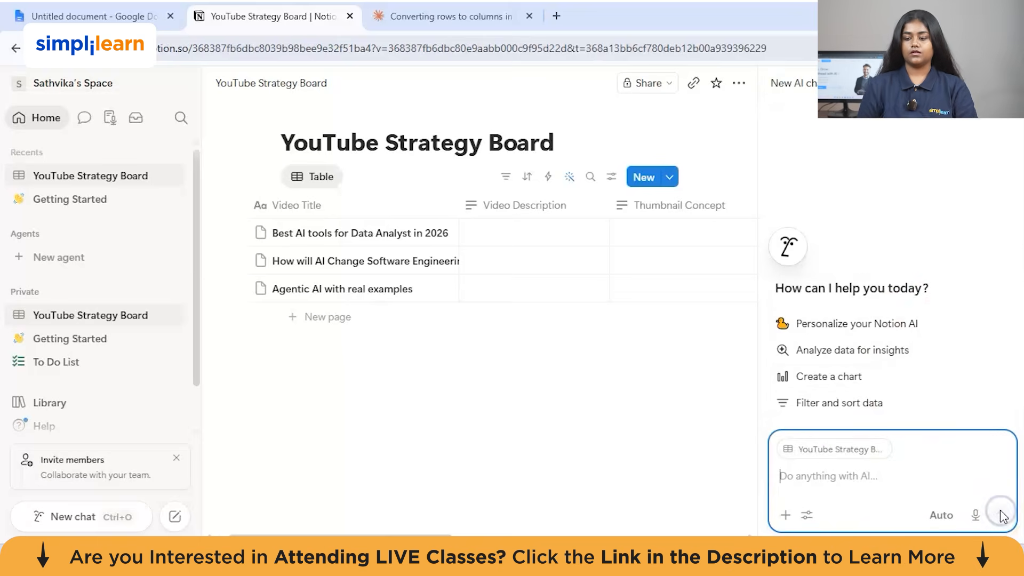
Examine the Video Title, Video Description and Thumbnail Words columns for the three video rows.
left_click(409, 231)
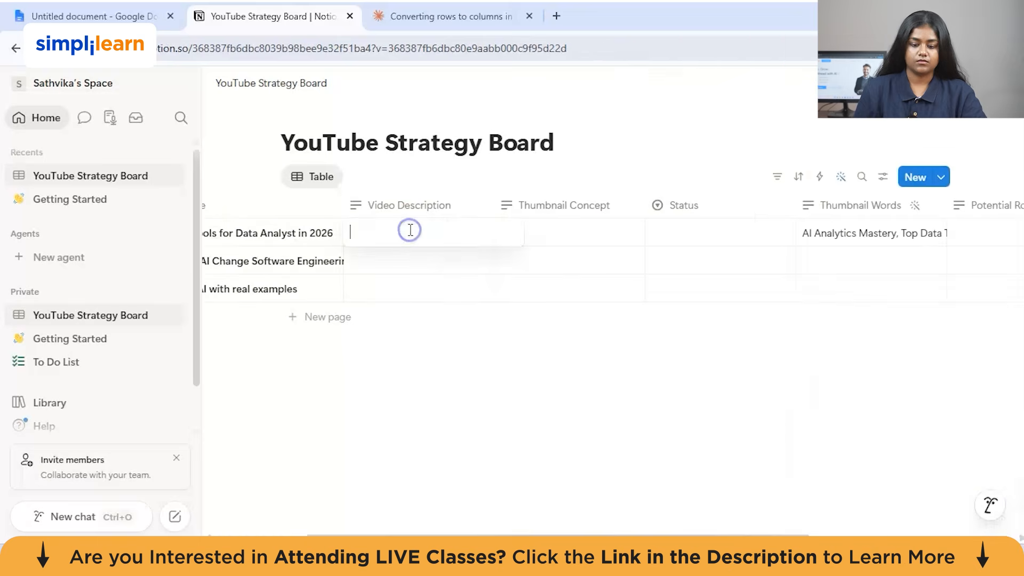
left_click(415, 299)
scroll(416, 298, "left", 2)
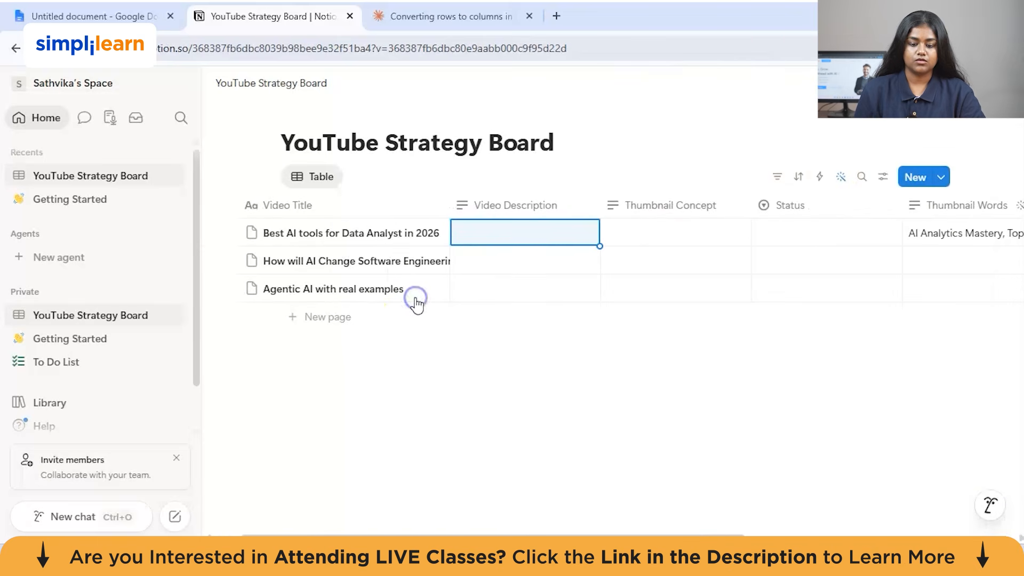
scroll(419, 239, "right", 2)
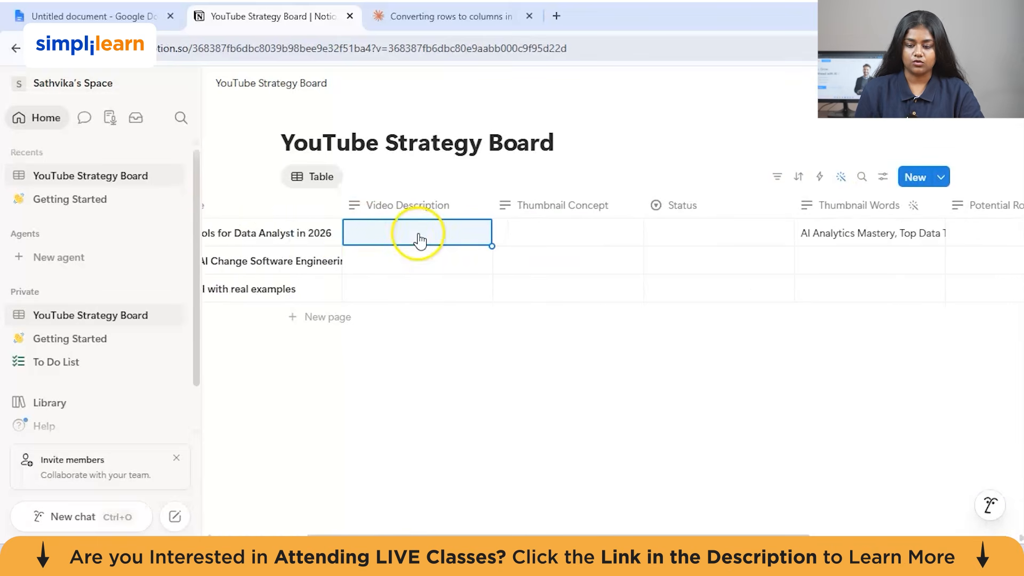
scroll(304, 238, "left", 2)
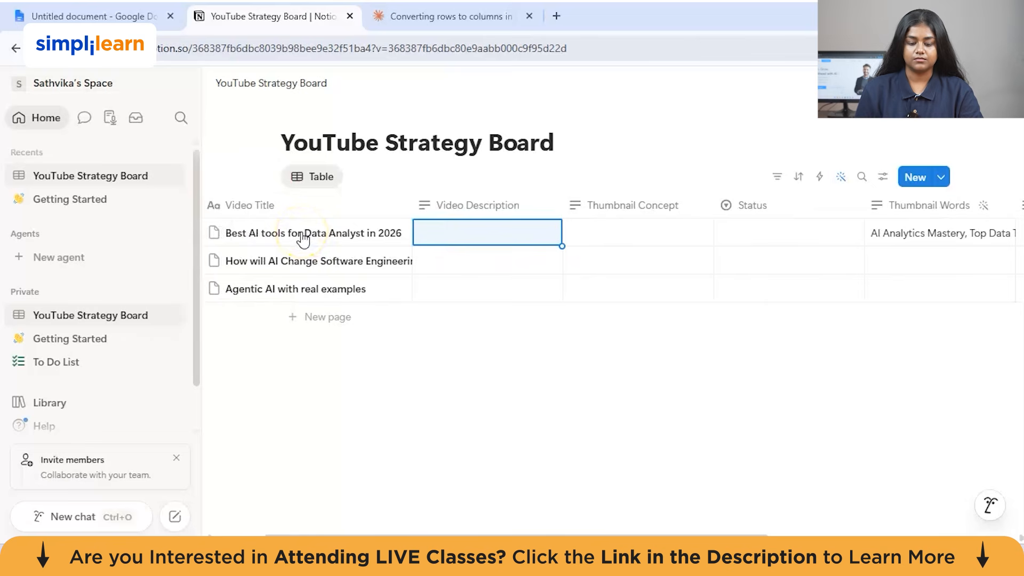
scroll(303, 238, "right", 2)
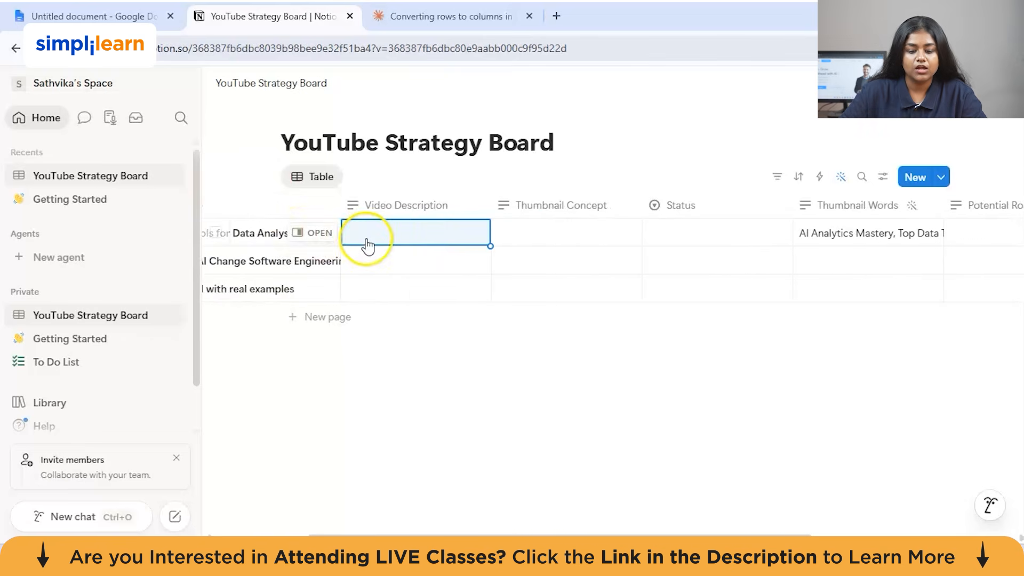
scroll(367, 247, "left", 2)
scroll(367, 247, "right", 7)
scroll(368, 246, "right", 2)
Add the options Draft, In review and Publish to the Status property of the YouTube Strategy Board.
left_click(427, 231)
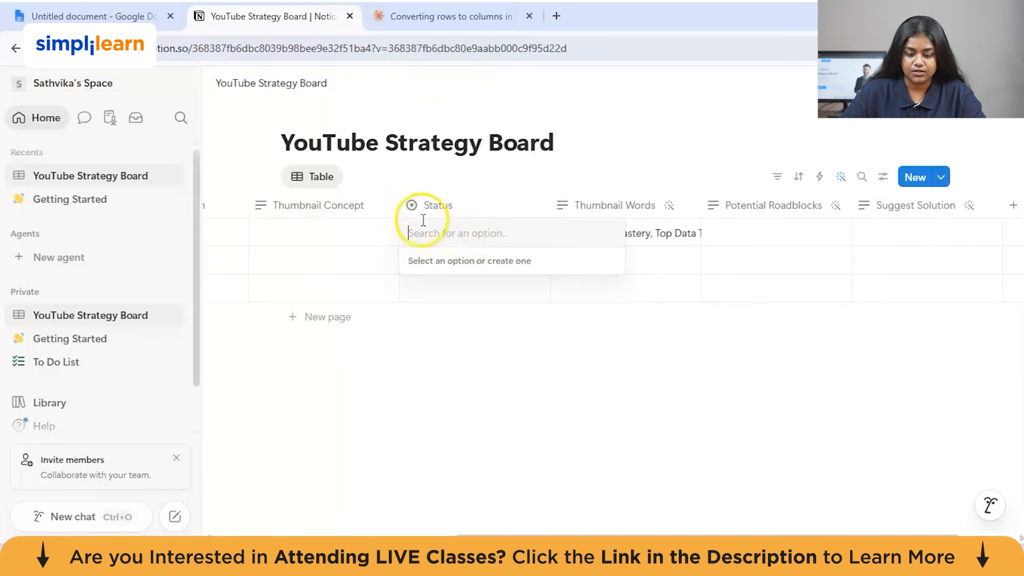
left_click(435, 209)
left_click(436, 207)
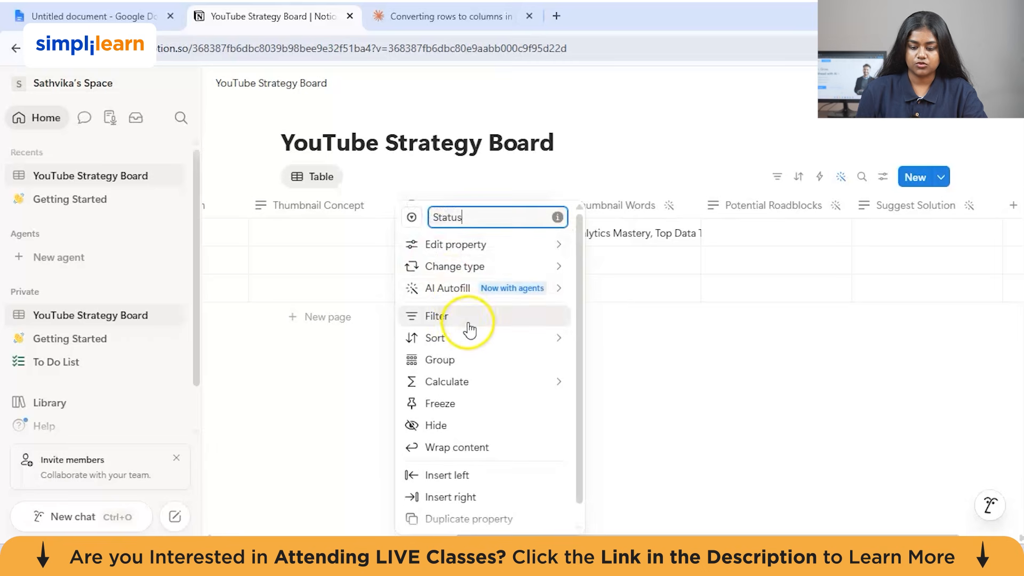
left_click(501, 245)
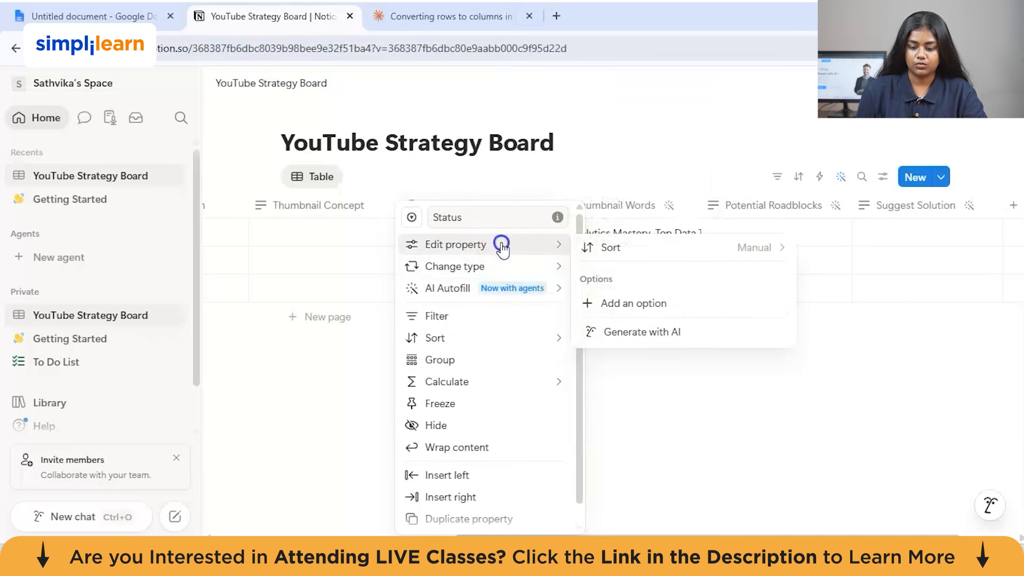
left_click(641, 304)
type("D")
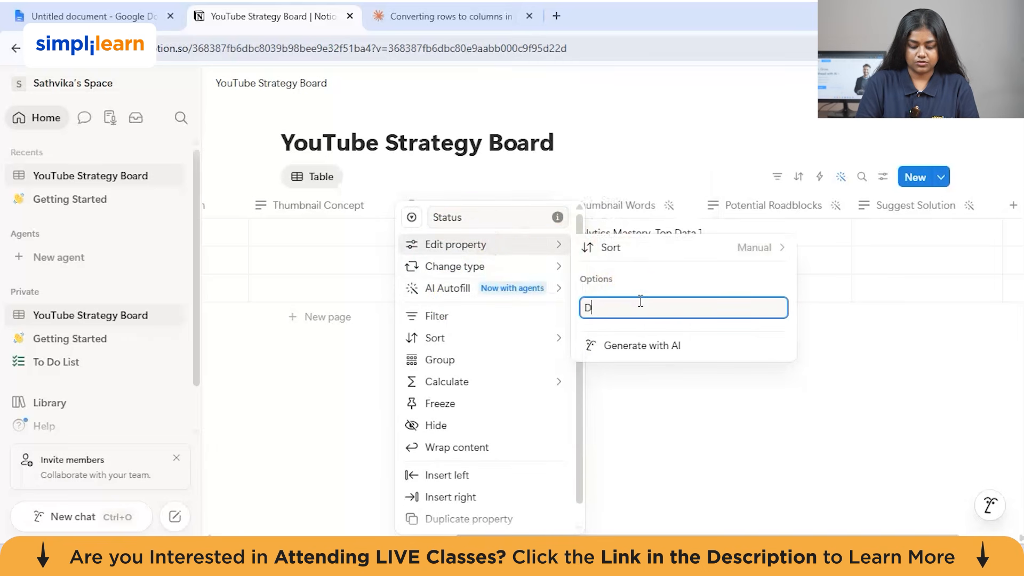
type("raft")
key("Return")
type("In review")
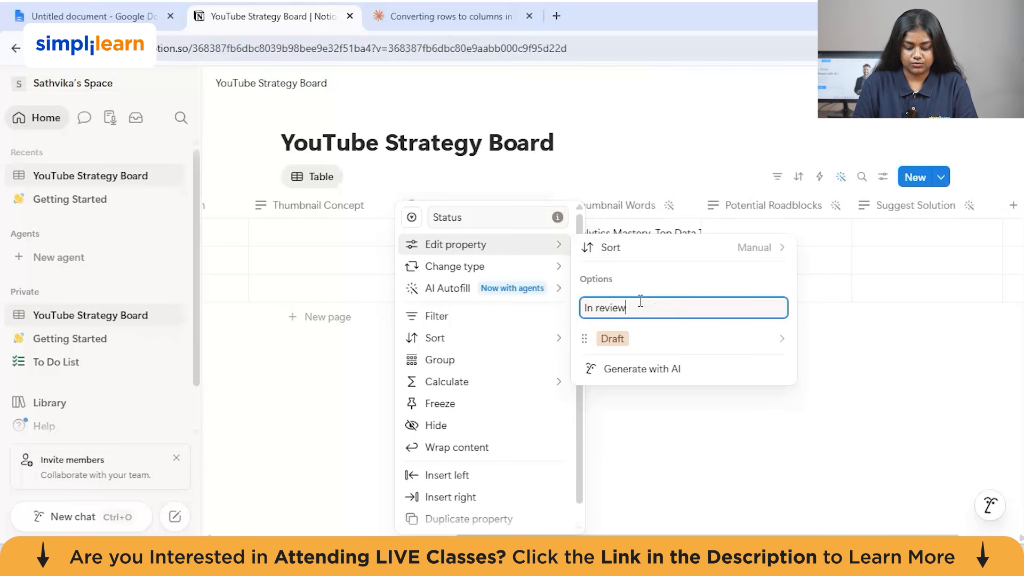
key("Return")
type("Pub")
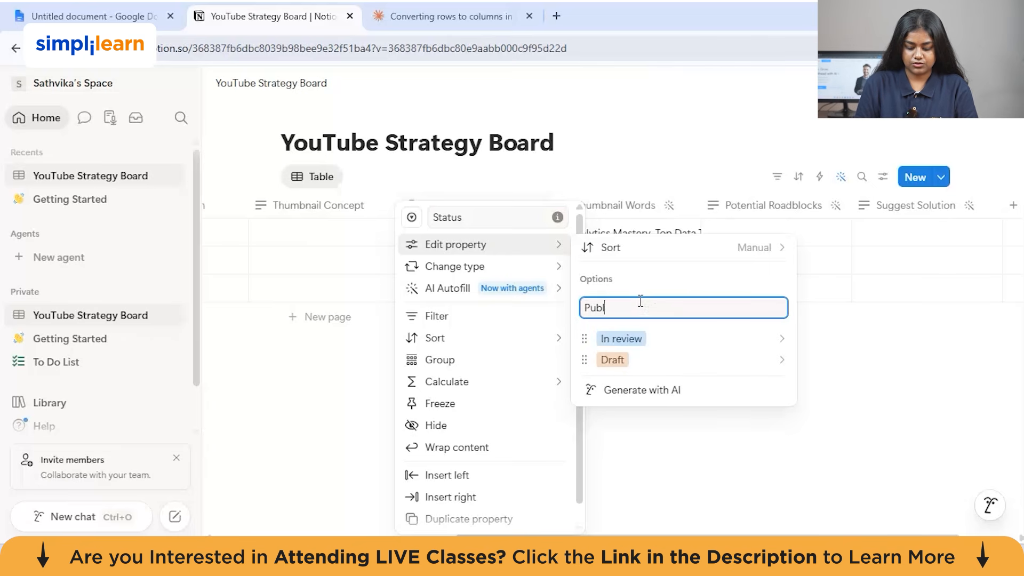
type("lish")
key("Return")
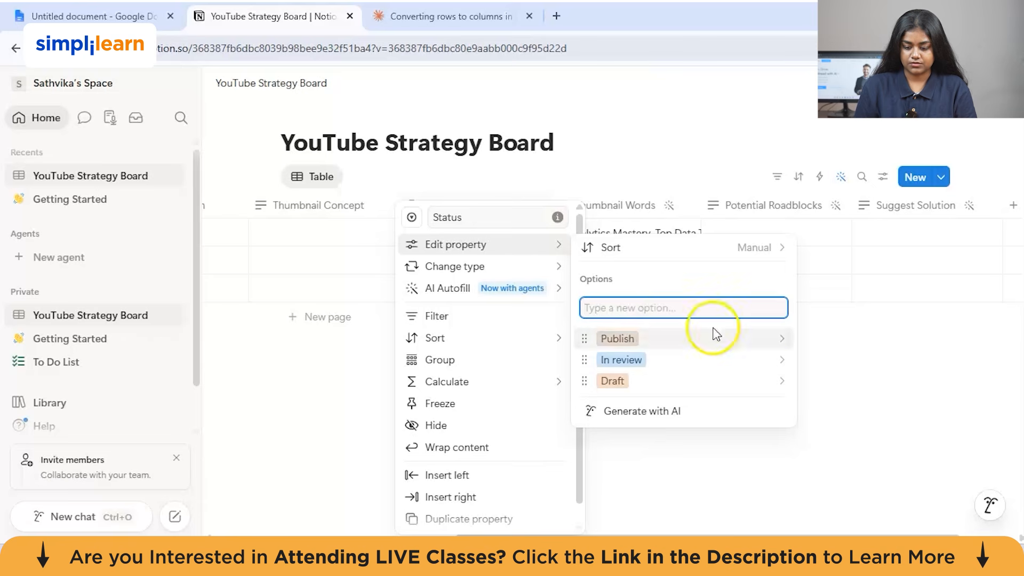
Rename the Publish status option as Published, and set the first video's Status to In review.
left_click(755, 342)
left_click(633, 306)
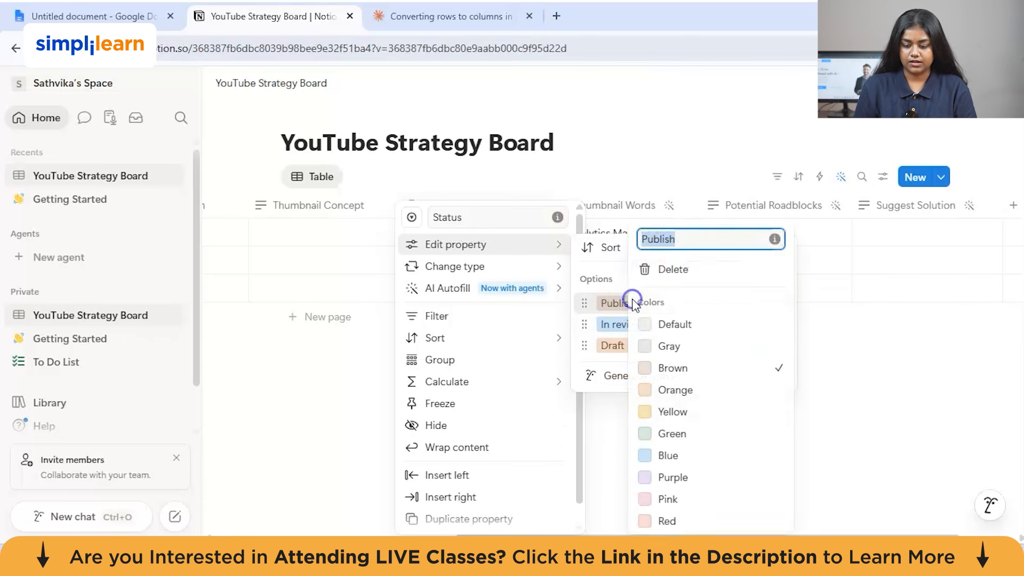
left_click(682, 239)
type("ed")
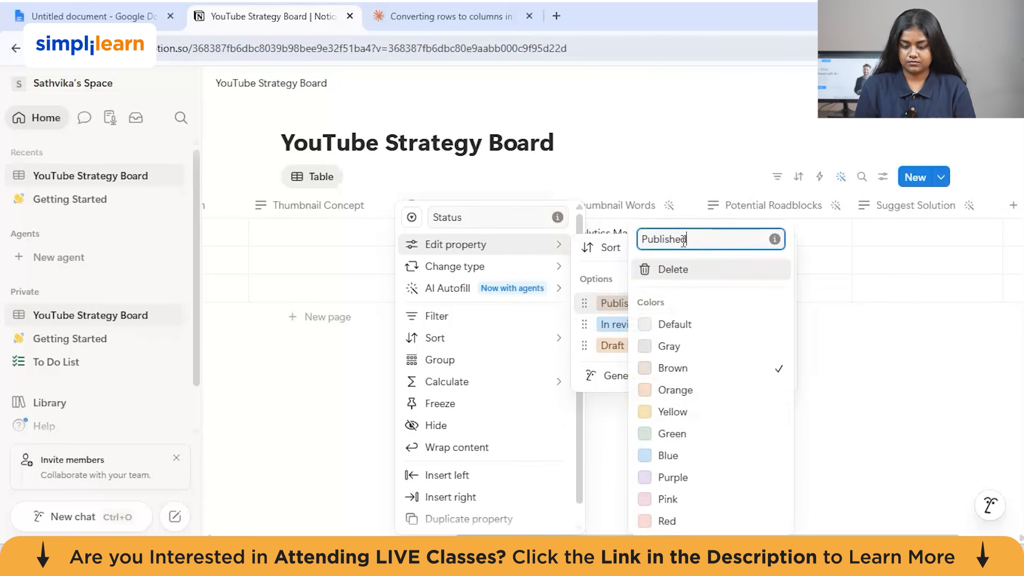
key("Return")
left_click(857, 357)
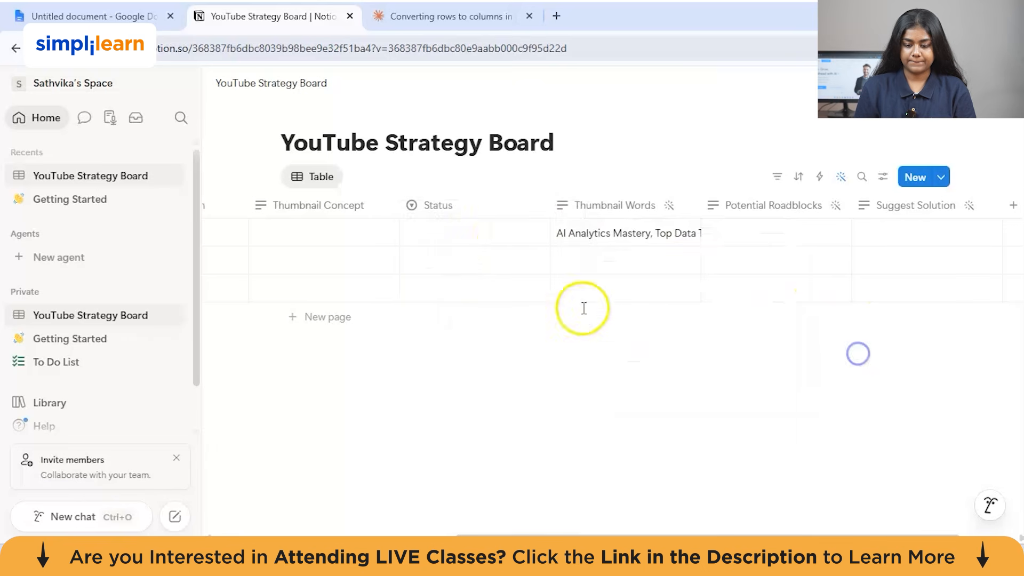
left_click(476, 233)
left_click(455, 304)
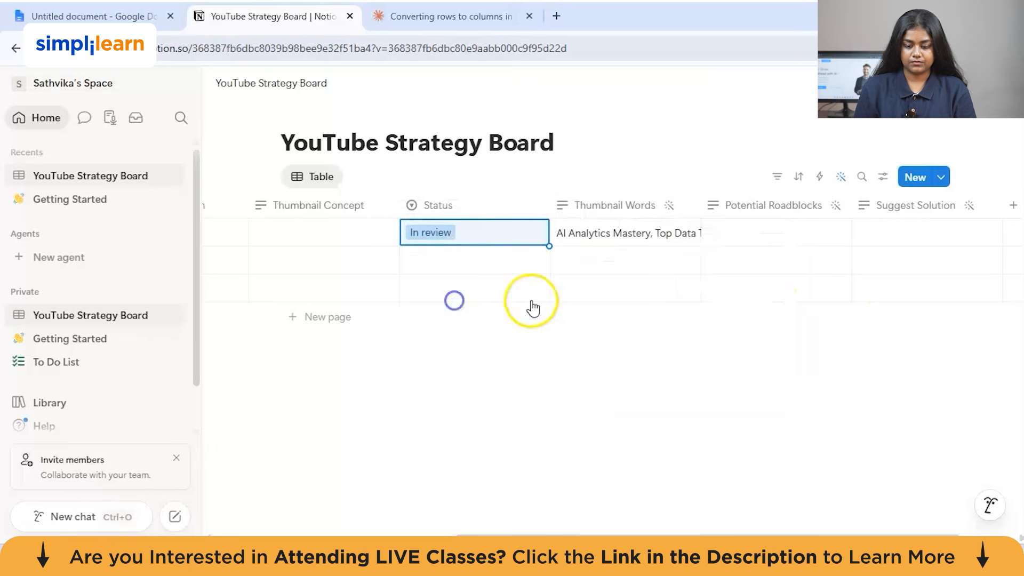
Regenerate the AI Thumbnail Words for the first video and check the generated text.
scroll(571, 304, "right", 2)
left_click(550, 228)
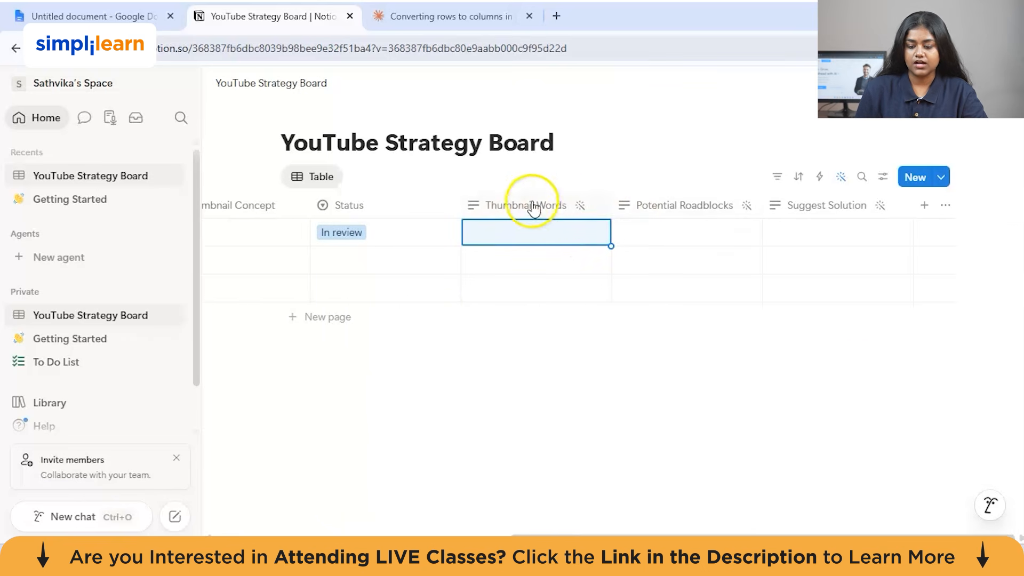
left_click(600, 235)
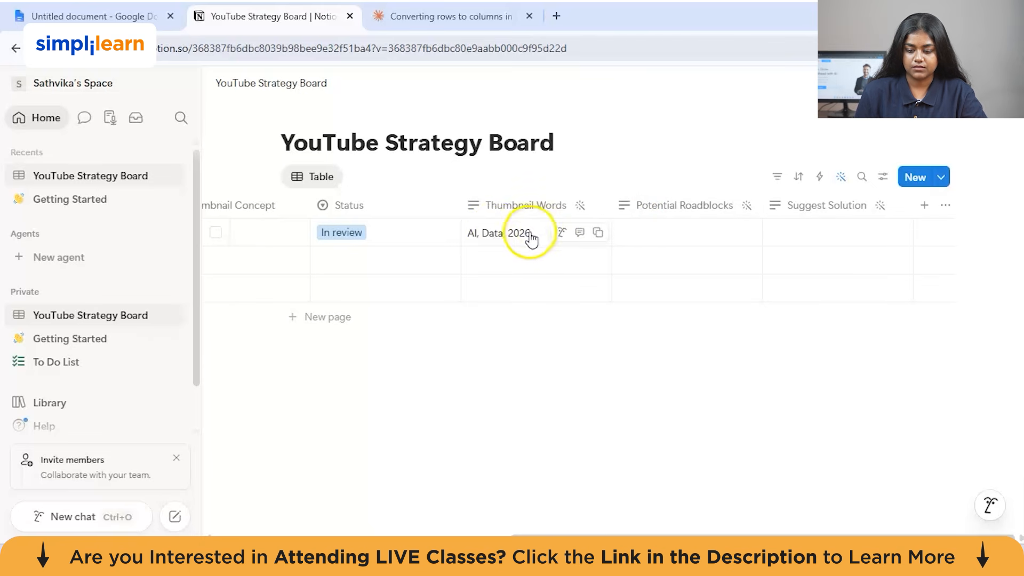
double_click(494, 230)
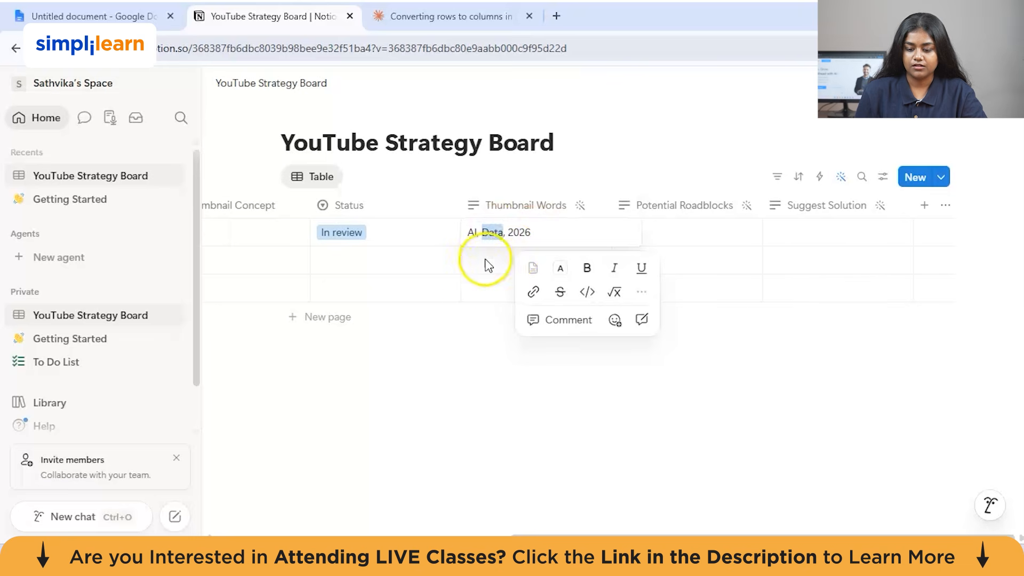
key("Escape")
Generate the AI Potential Roadblocks entry for "Best AI tools for Data Analyst in 2026" and read its full text.
scroll(487, 267, "left", 7)
scroll(487, 267, "left", 2)
scroll(487, 267, "right", 4)
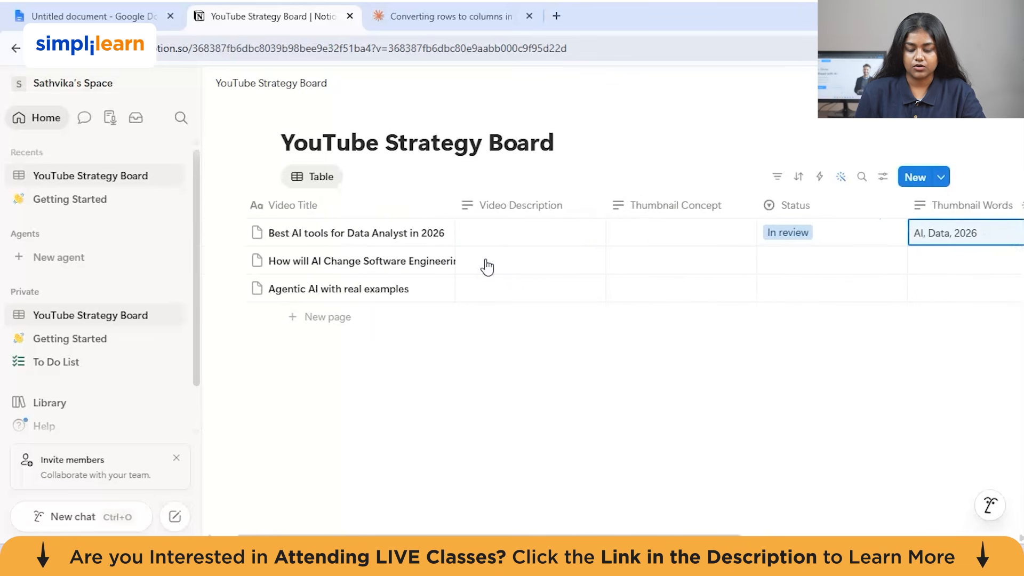
scroll(487, 267, "right", 5)
left_click(640, 236)
left_click(748, 234)
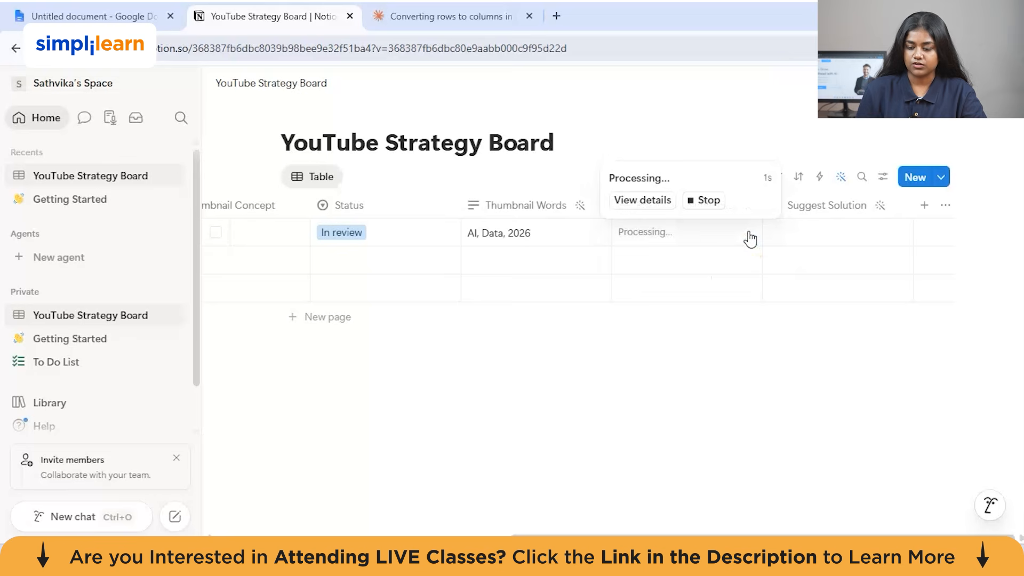
left_click_drag(724, 264, 619, 235)
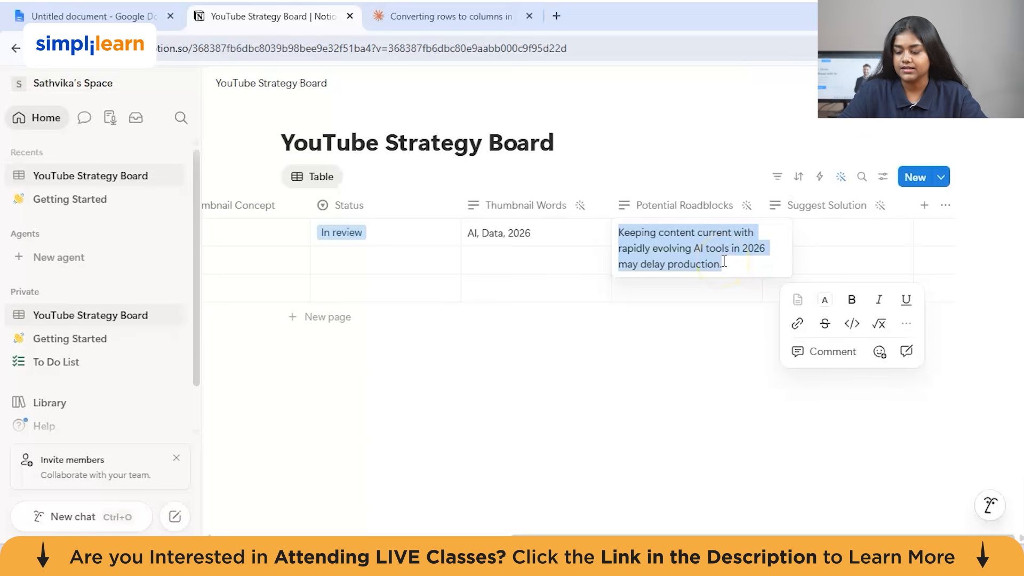
left_click(816, 240)
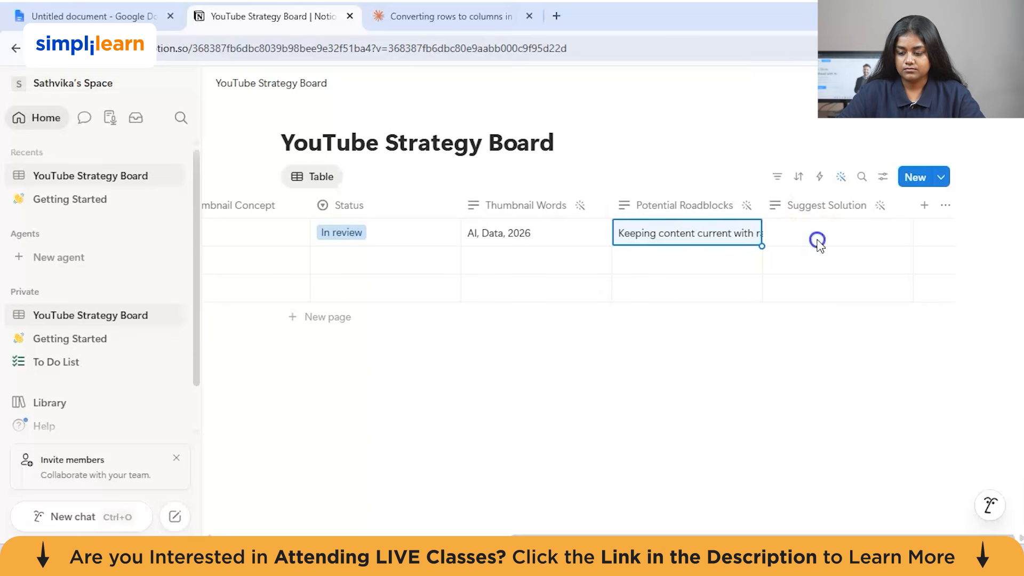
Generate the AI Suggest Solution entry for the first video and read its full text.
left_click(899, 234)
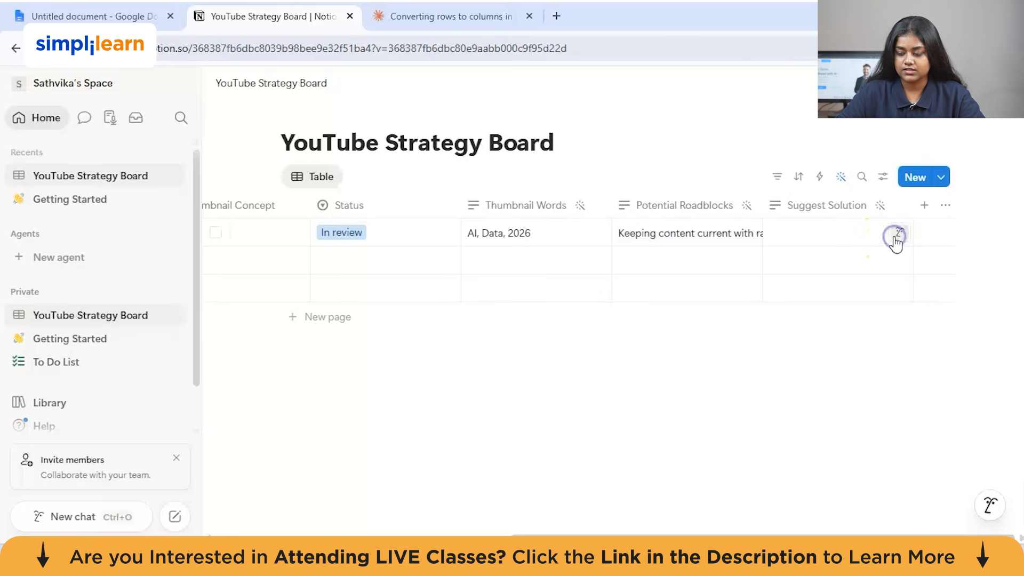
double_click(829, 234)
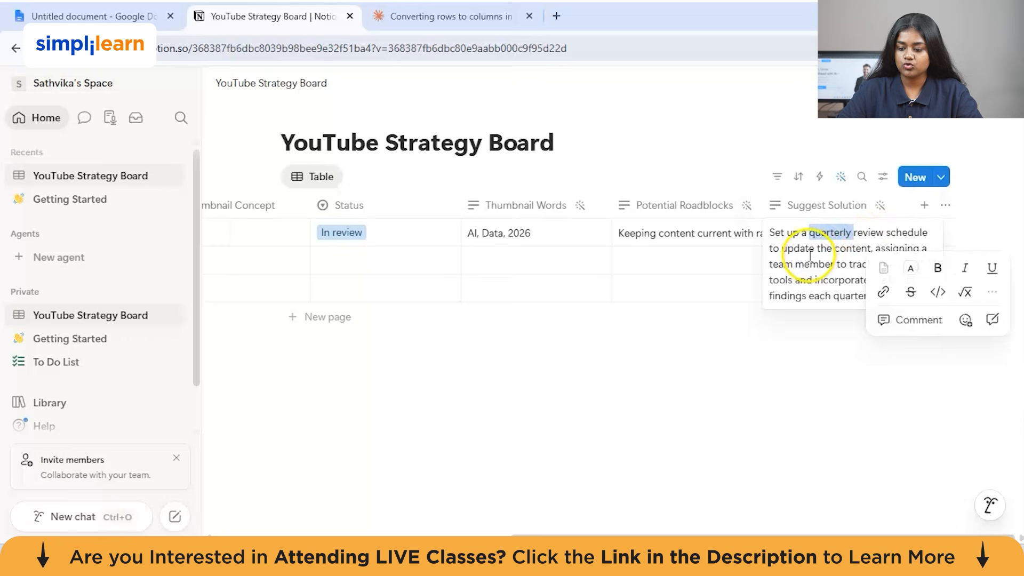
left_click(808, 251)
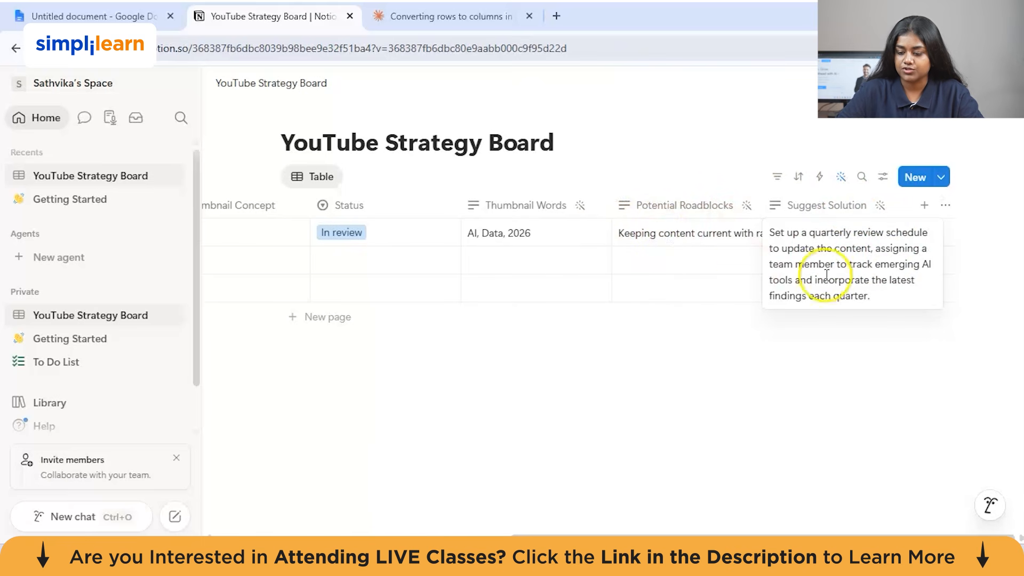
left_click_drag(875, 295, 768, 233)
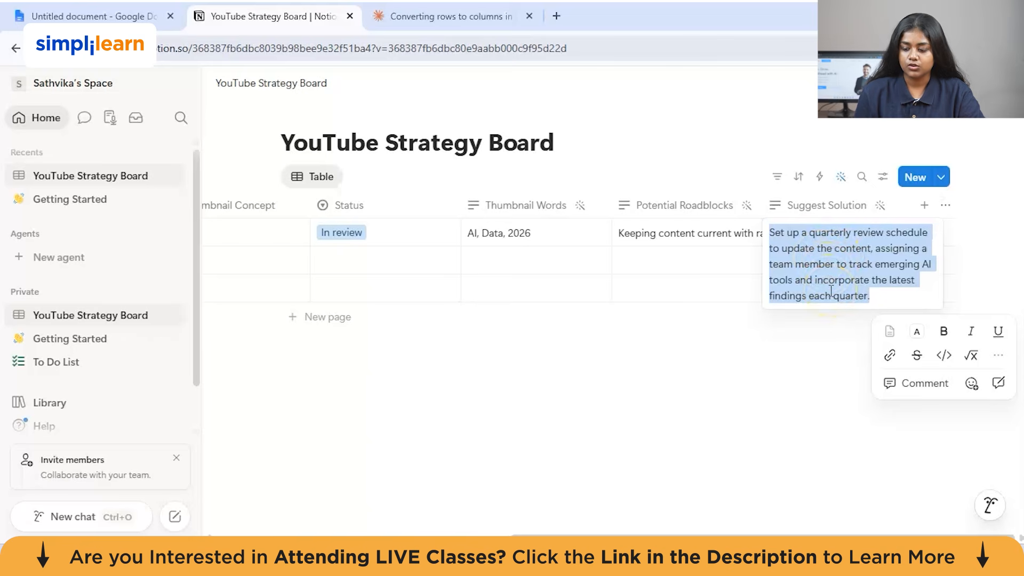
left_click(803, 344)
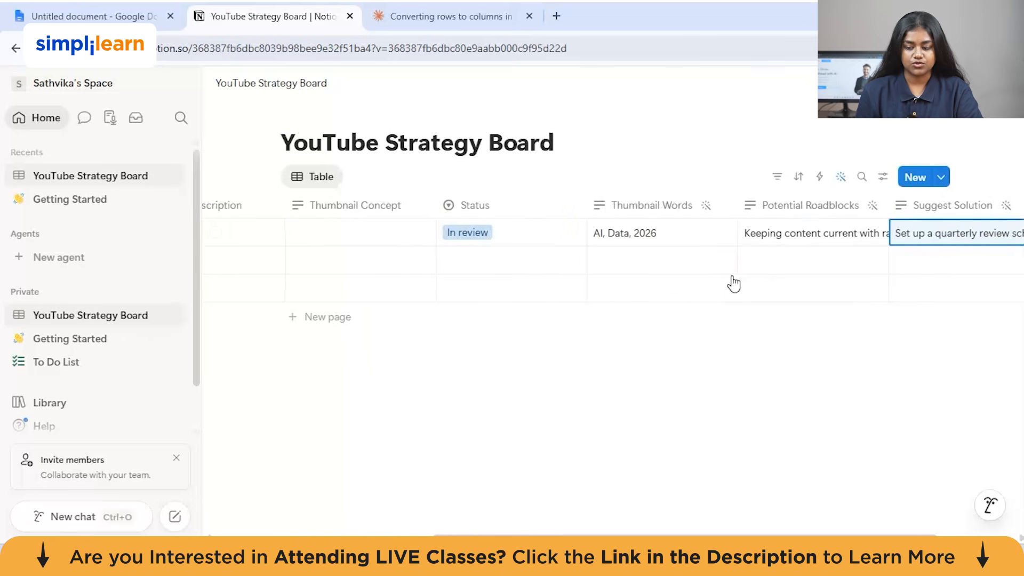
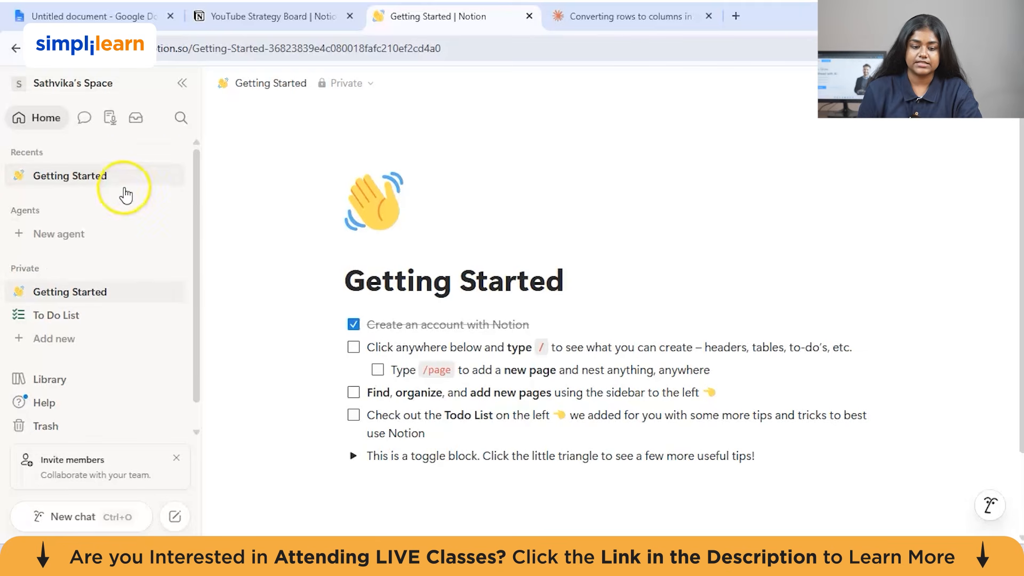
Create an empty database in the Private section and title it "Student Study Planner".
left_click(71, 339)
left_click(534, 186)
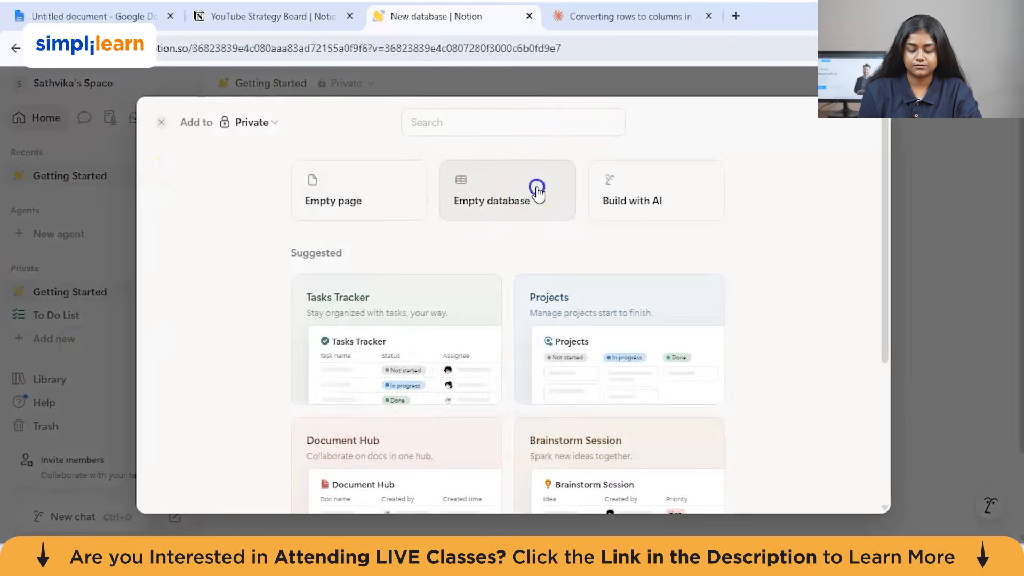
left_click(361, 149)
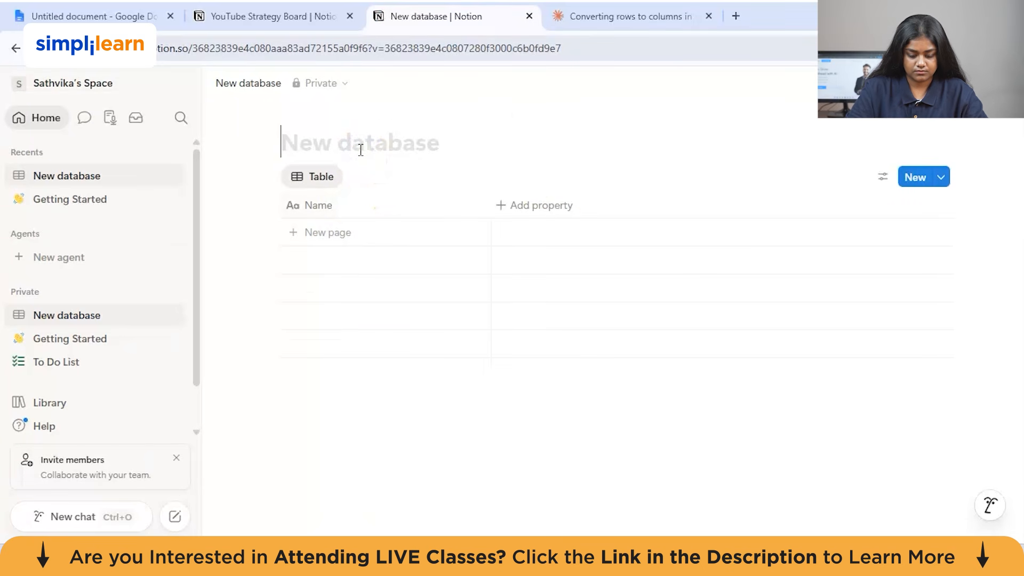
type("Stud")
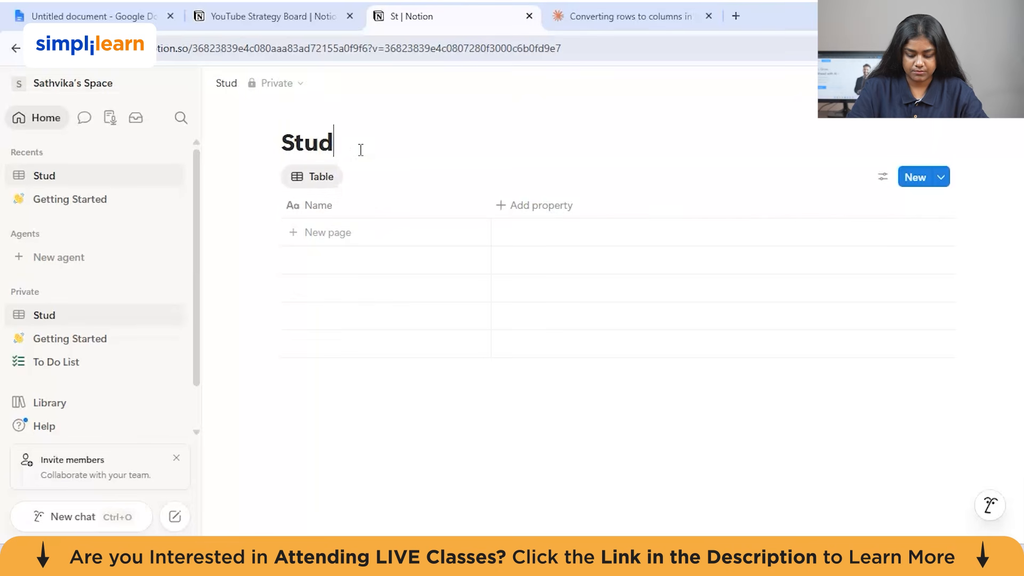
type("ent Study Planner")
Rename the database's Name property as "Assignment name".
left_click(343, 213)
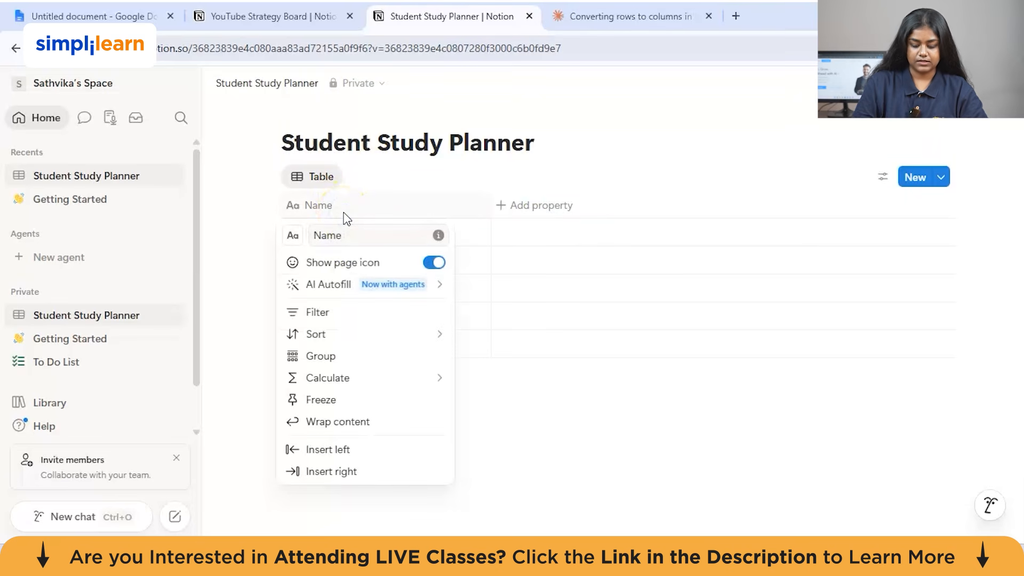
left_click(343, 211)
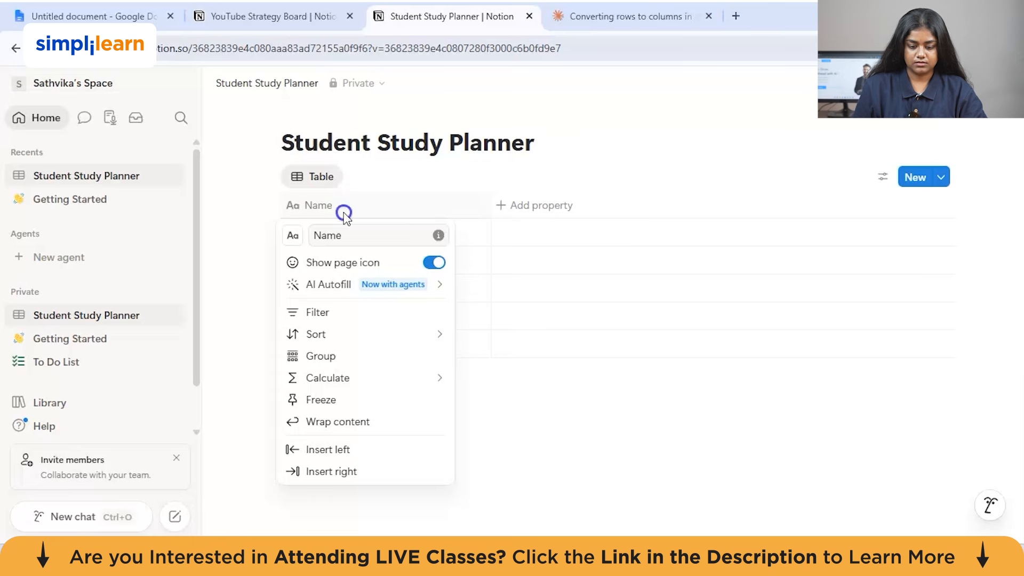
left_click(339, 208)
left_click_drag(349, 234, 273, 236)
type("Assignment name")
left_click(291, 238)
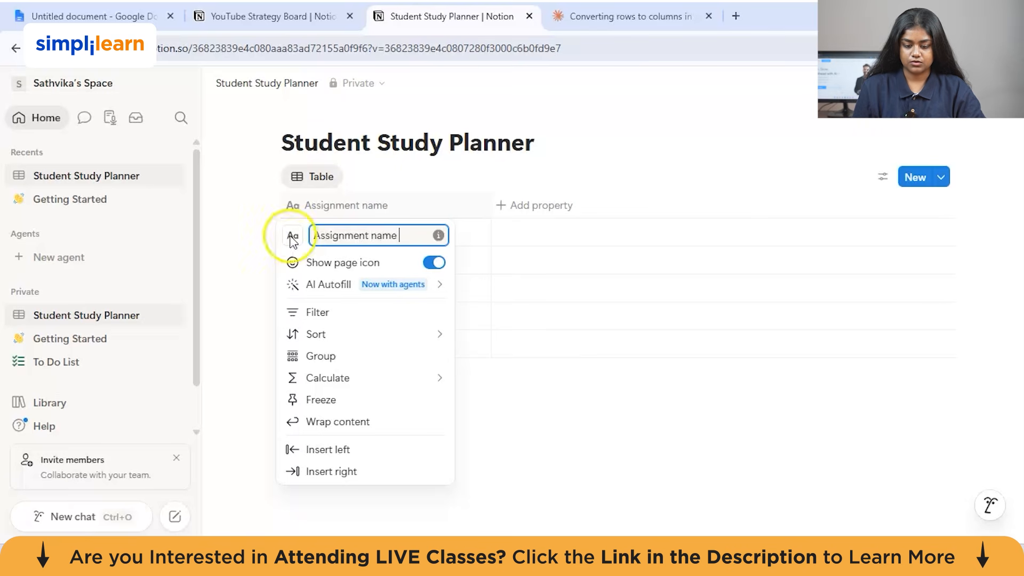
Start adding a new property beside Assignment name.
left_click(535, 209)
left_click(541, 208)
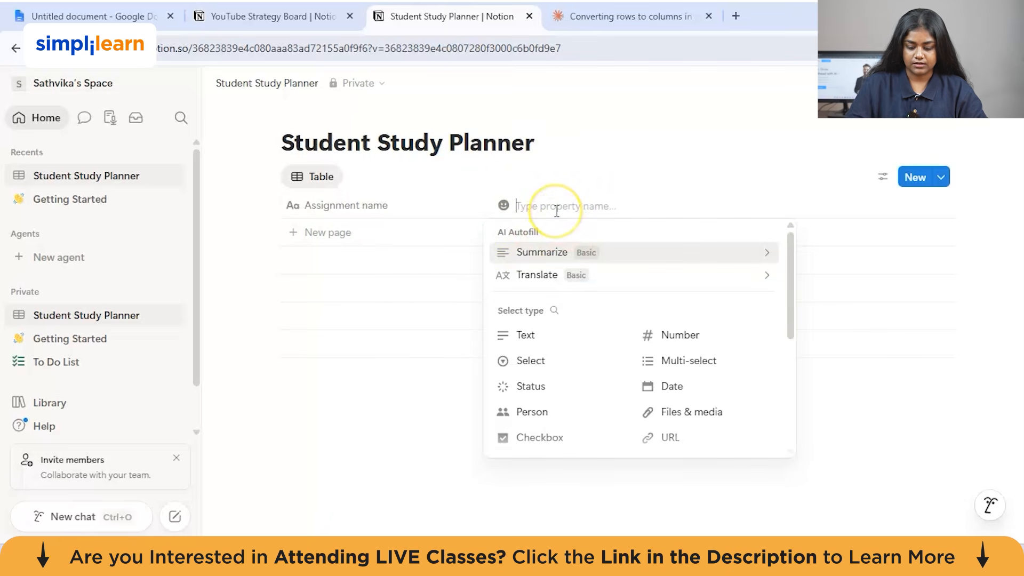
Name the new property in the Student Study Planner table Subject and set its type to Select.
type("Subject")
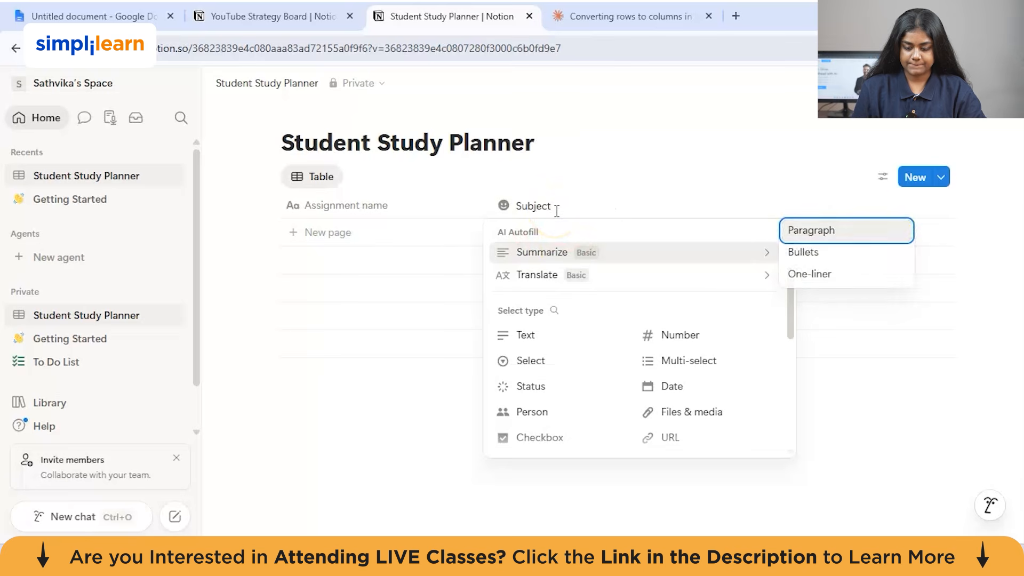
left_click(526, 341)
left_click(634, 297)
left_click(556, 206)
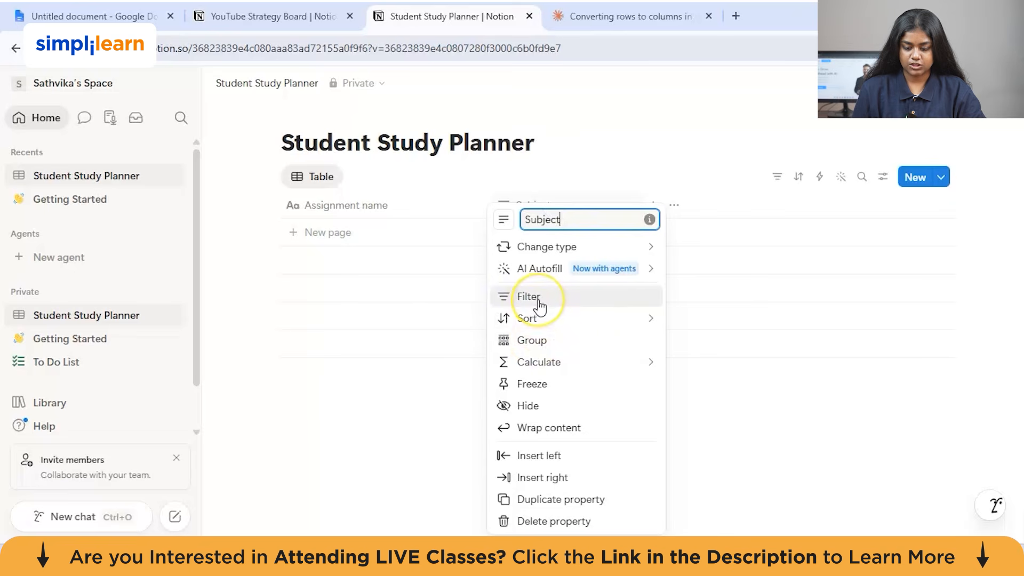
left_click(528, 247)
mouse_move(617, 251)
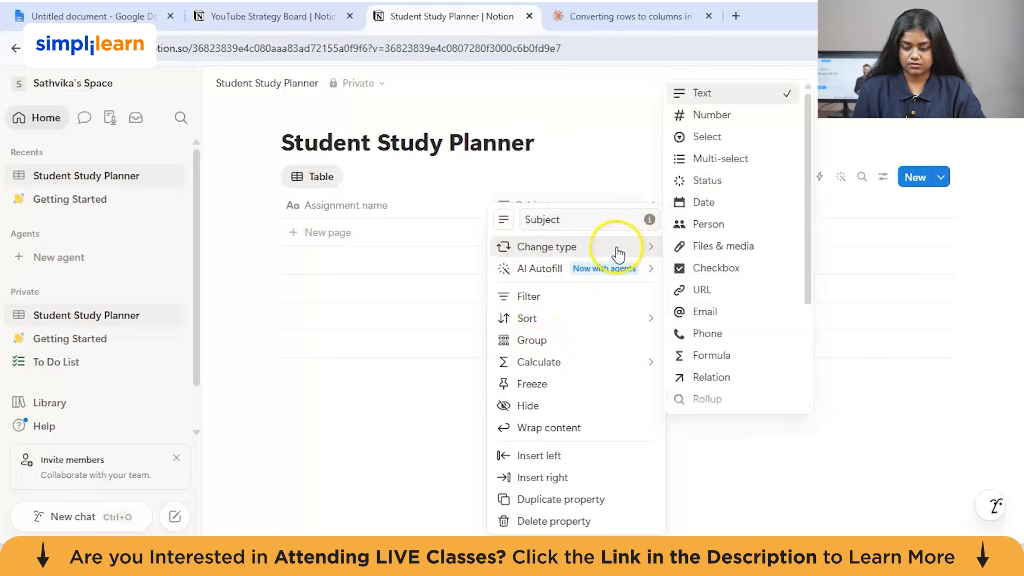
left_click(708, 136)
Add a Select property named Status after the Subject column.
left_click(653, 206)
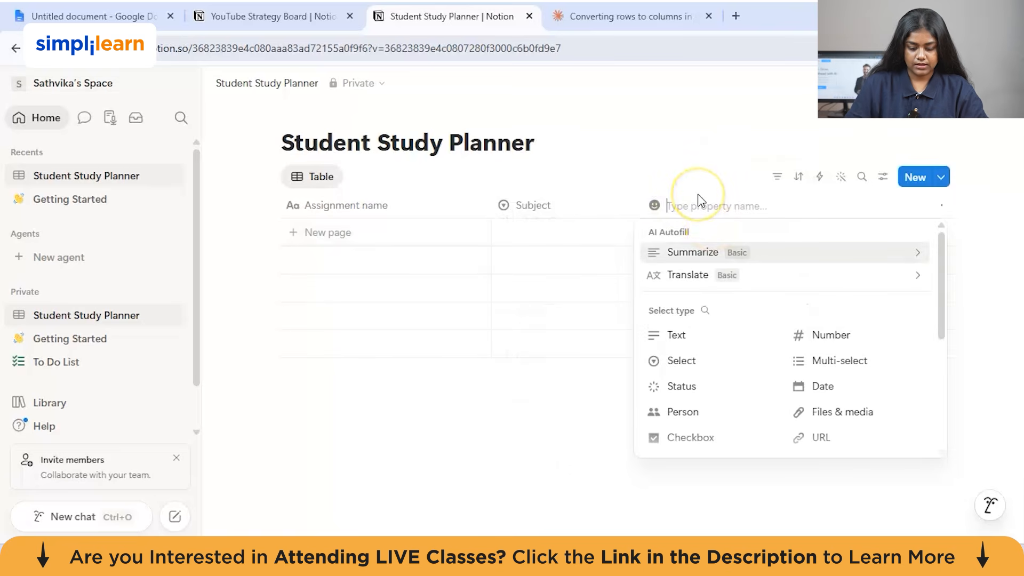
type("Status")
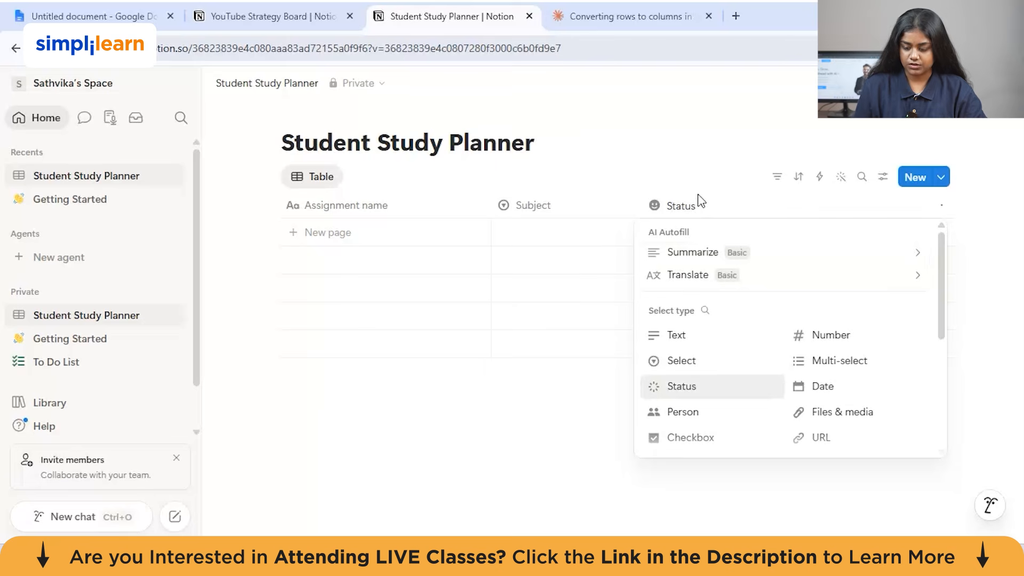
left_click(698, 360)
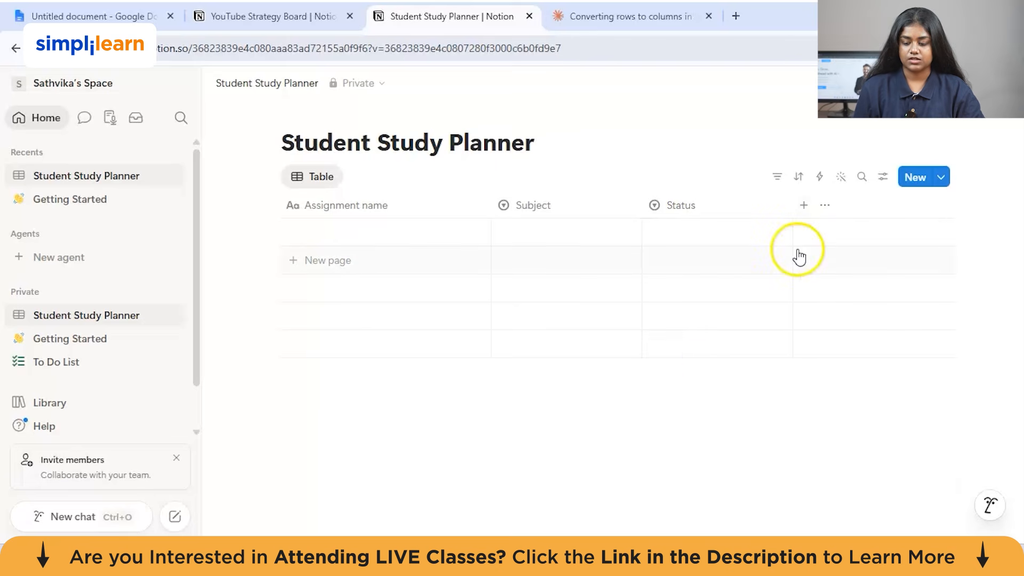
Add a Date property named Due Date after the Status column.
left_click(804, 206)
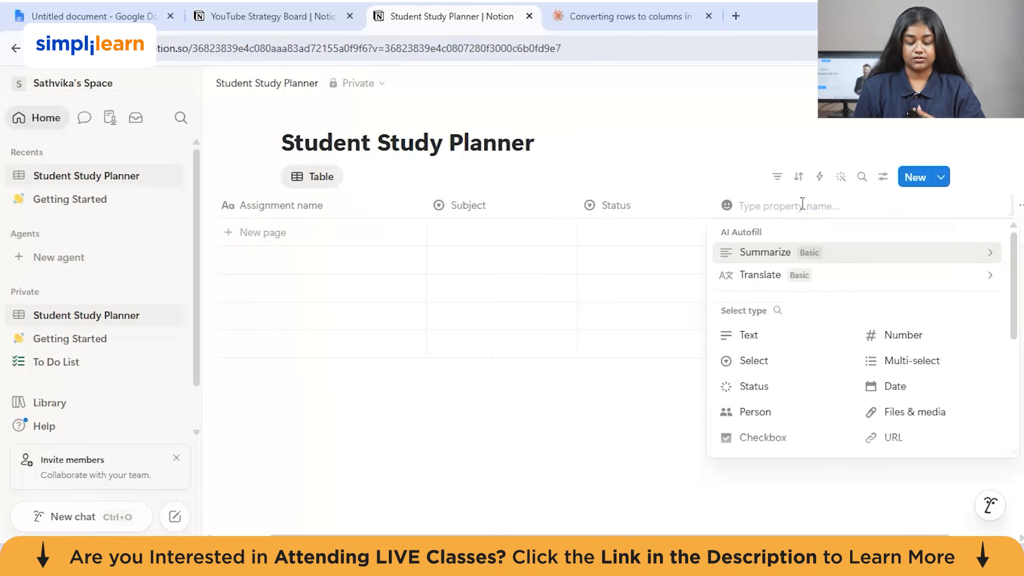
left_click(760, 206)
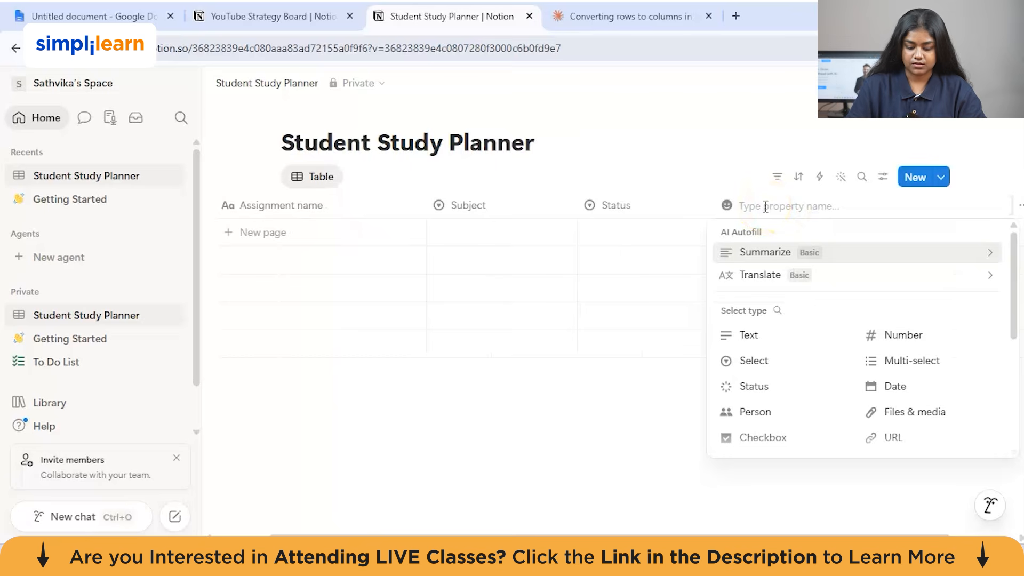
type("d")
key("BackSpace")
type("Due Ds")
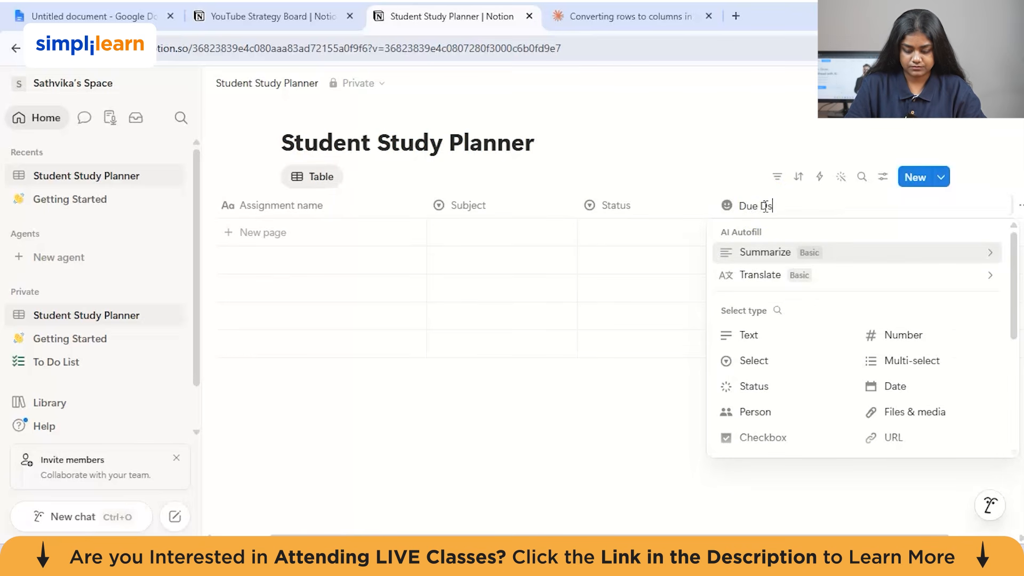
key("BackSpace")
type("ate")
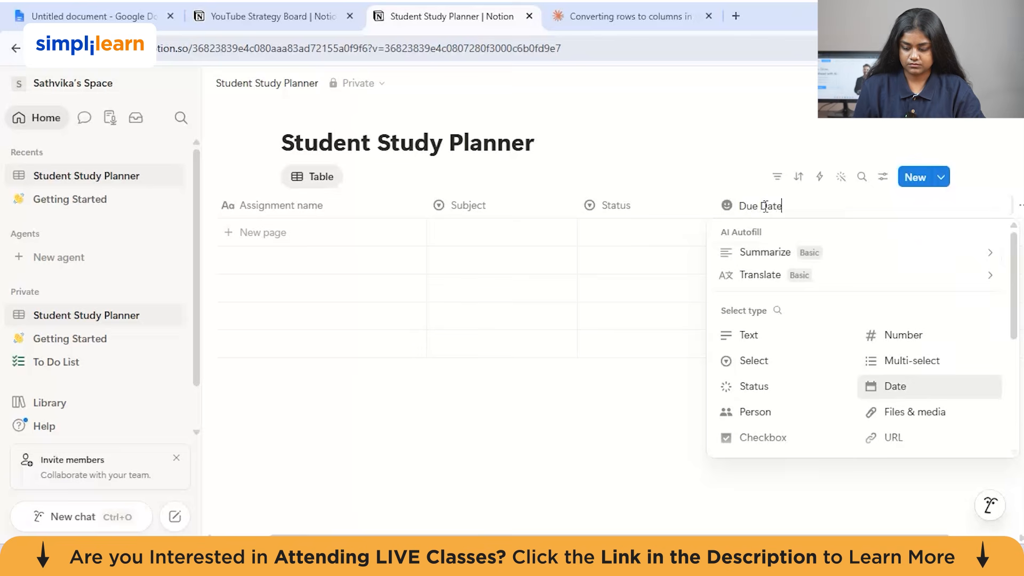
left_click(889, 386)
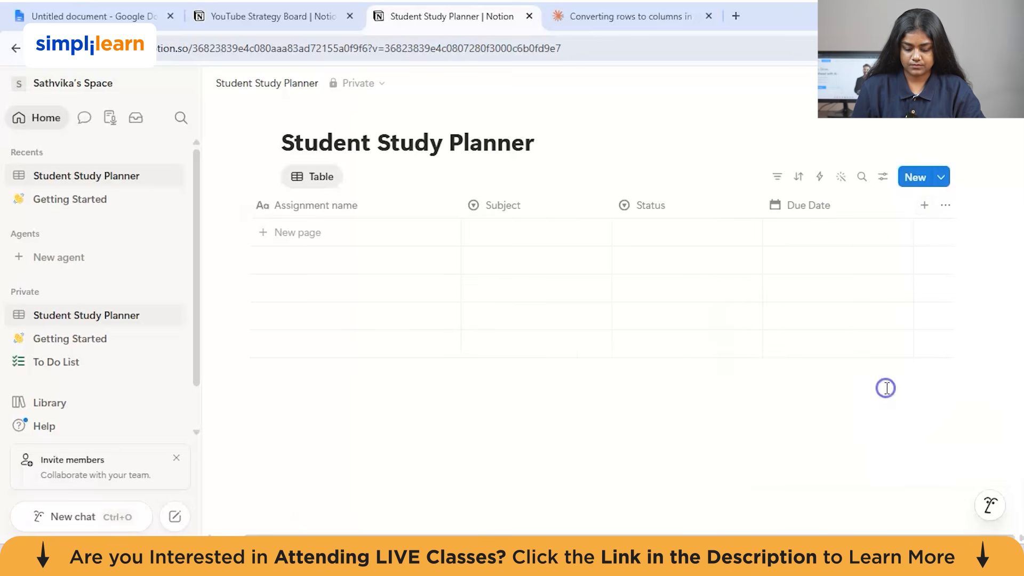
Add a Select property named Difficulty level after the Due Date column.
left_click(923, 207)
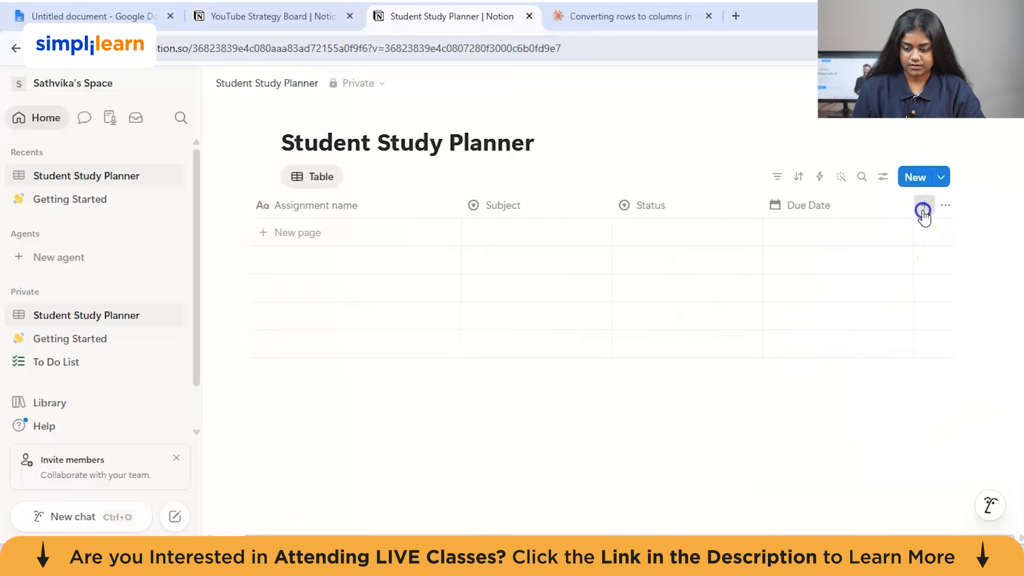
type("Diffi")
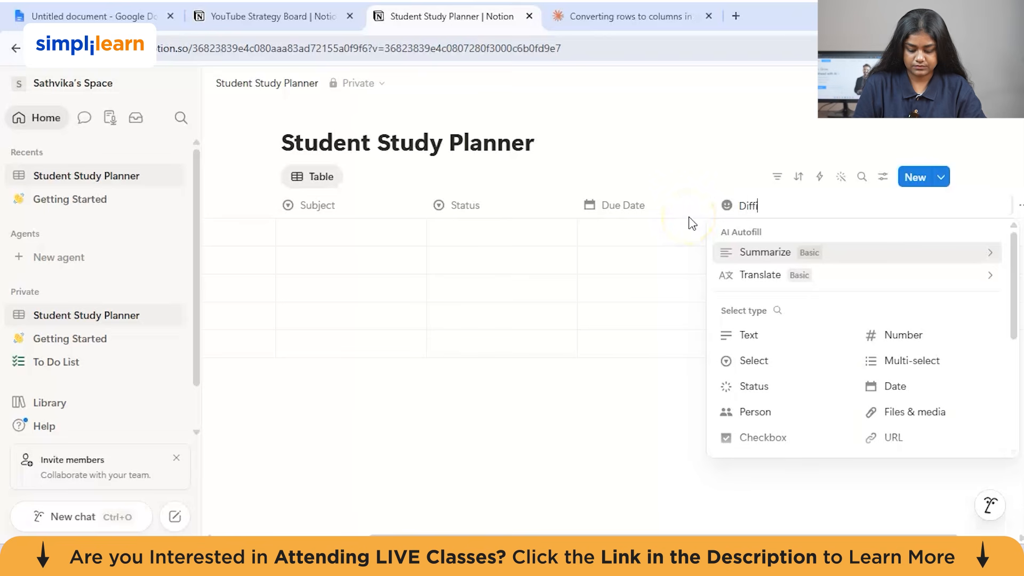
type("culty level")
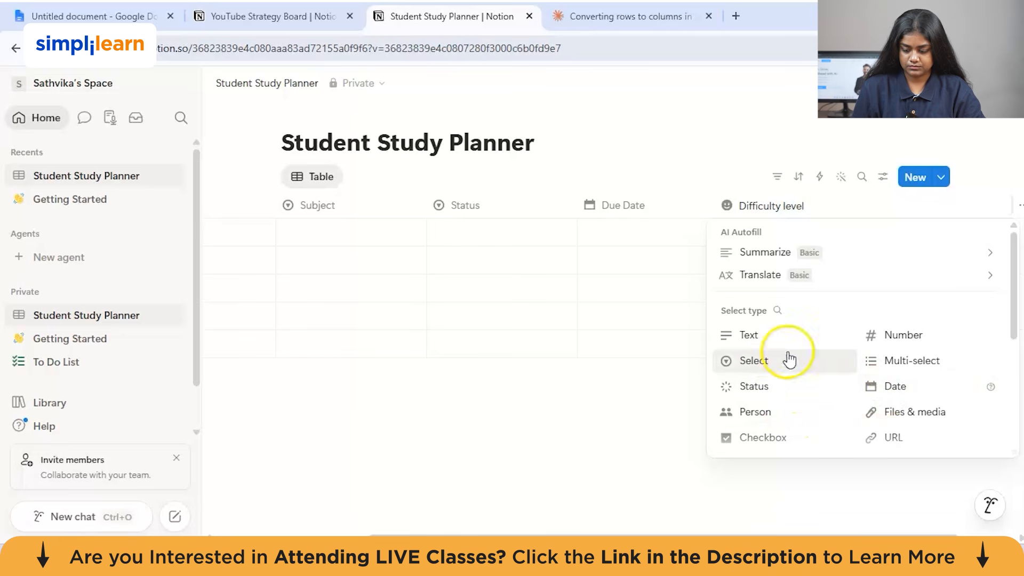
left_click(765, 357)
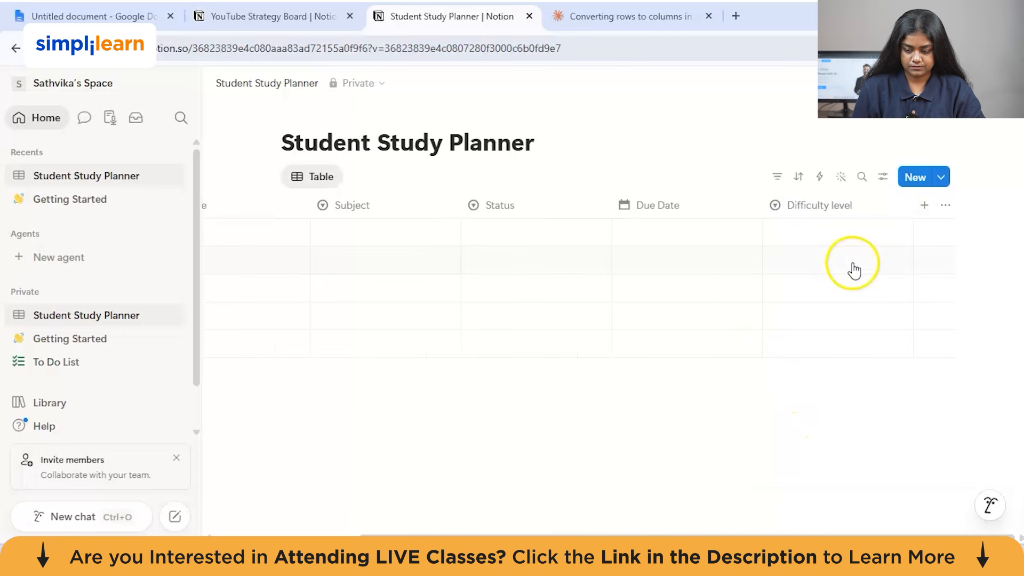
Add a property named Study plan after Difficulty level, using the Summarize AI Autofill in Paragraph format.
left_click(928, 209)
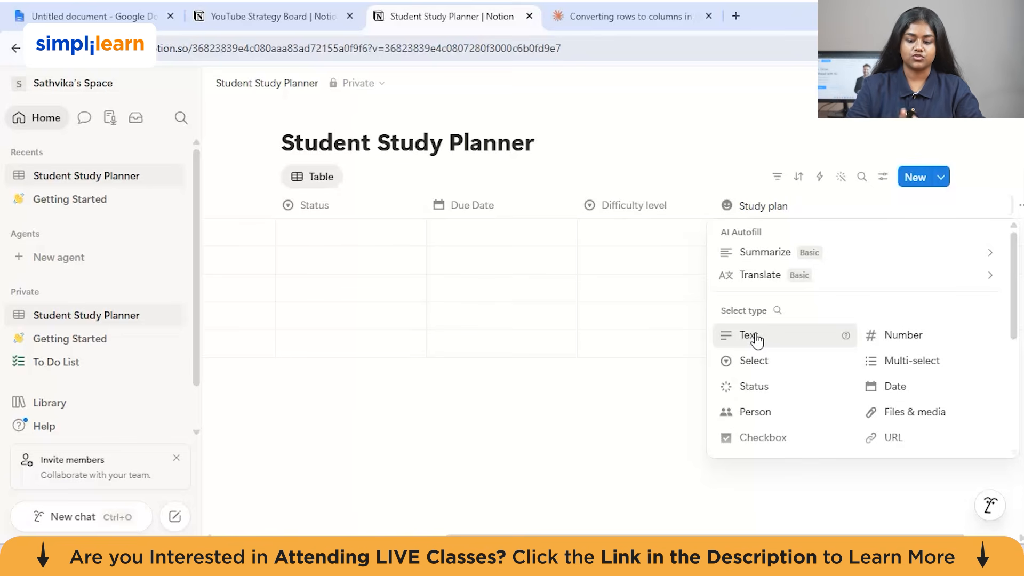
mouse_move(727, 255)
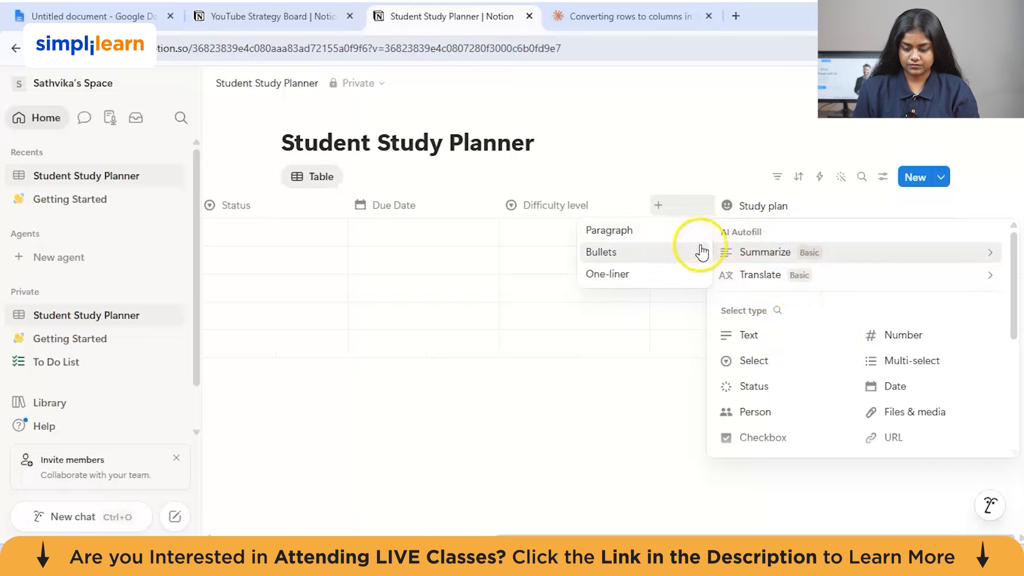
left_click(609, 230)
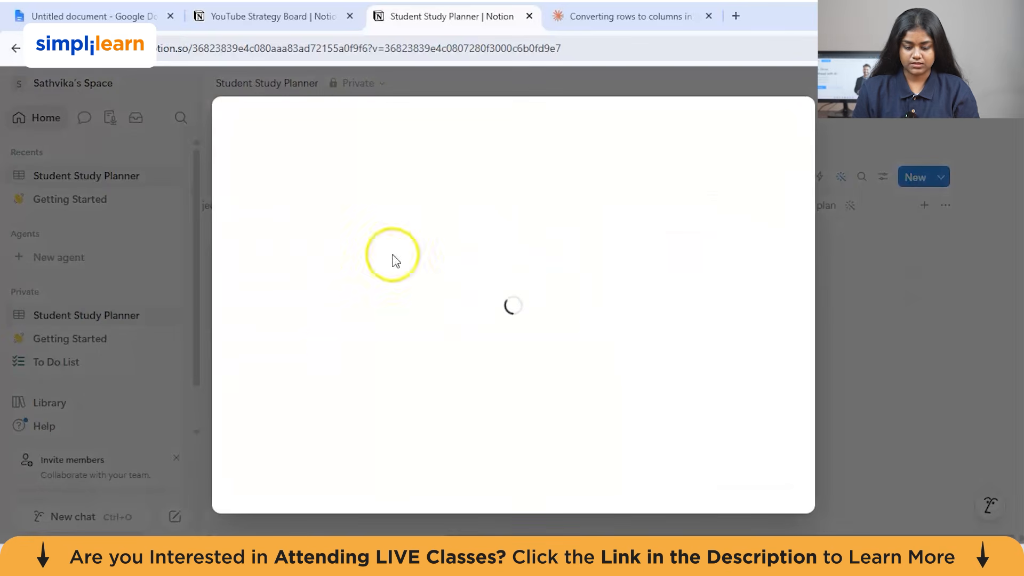
left_click(257, 288)
key("ctrl+a")
type("B")
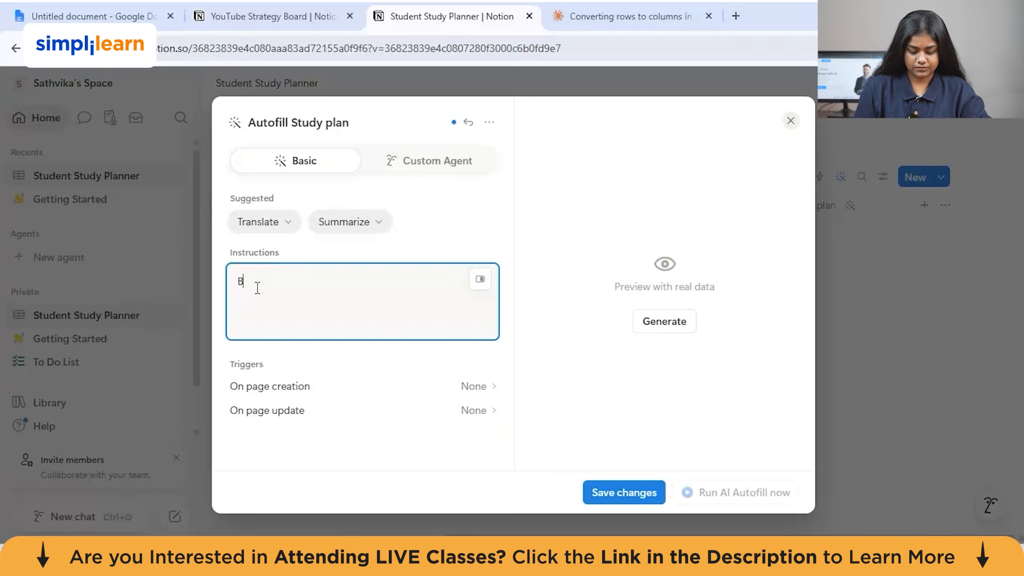
type("ased on ")
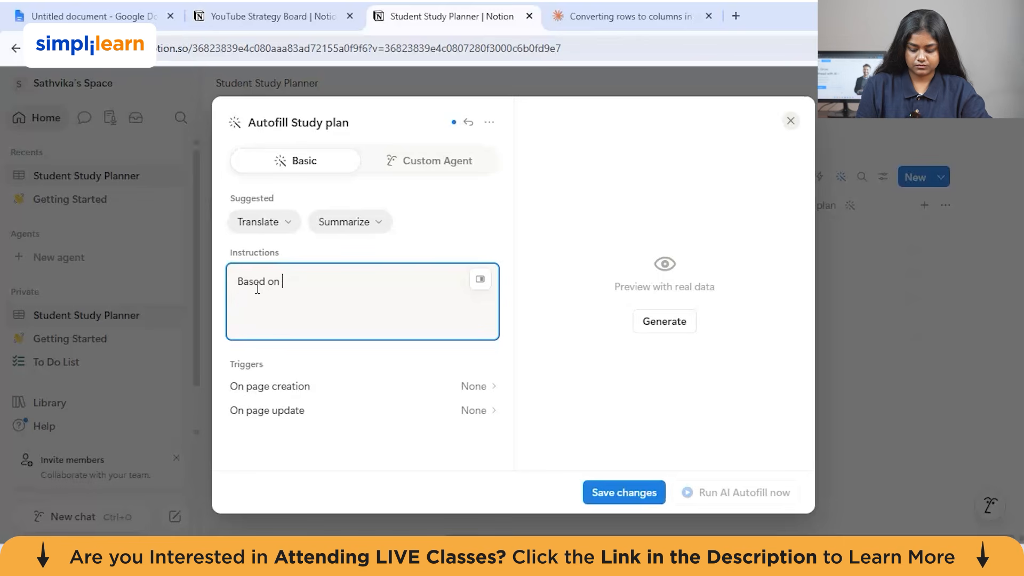
type("the assoig")
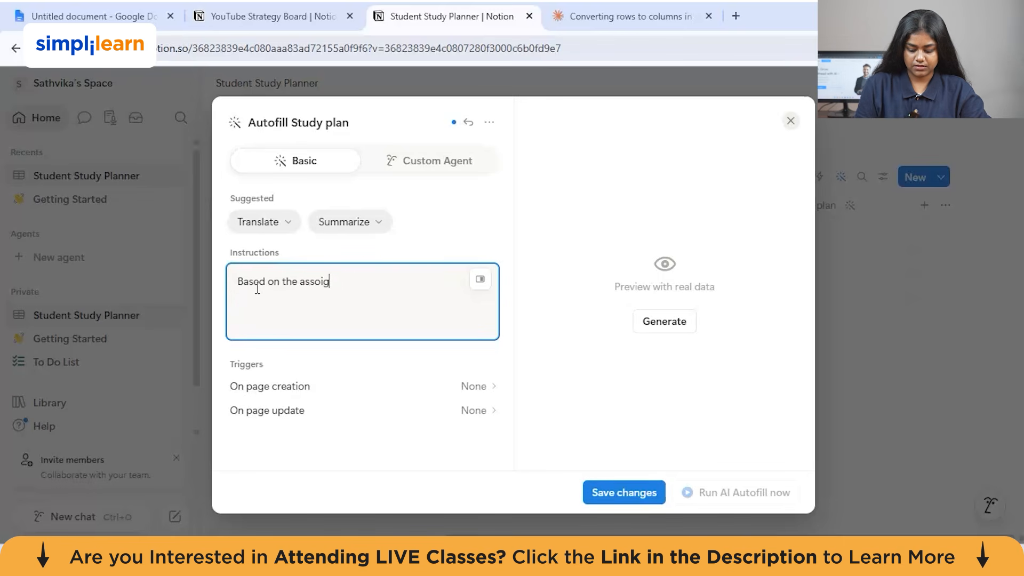
type("nment name,")
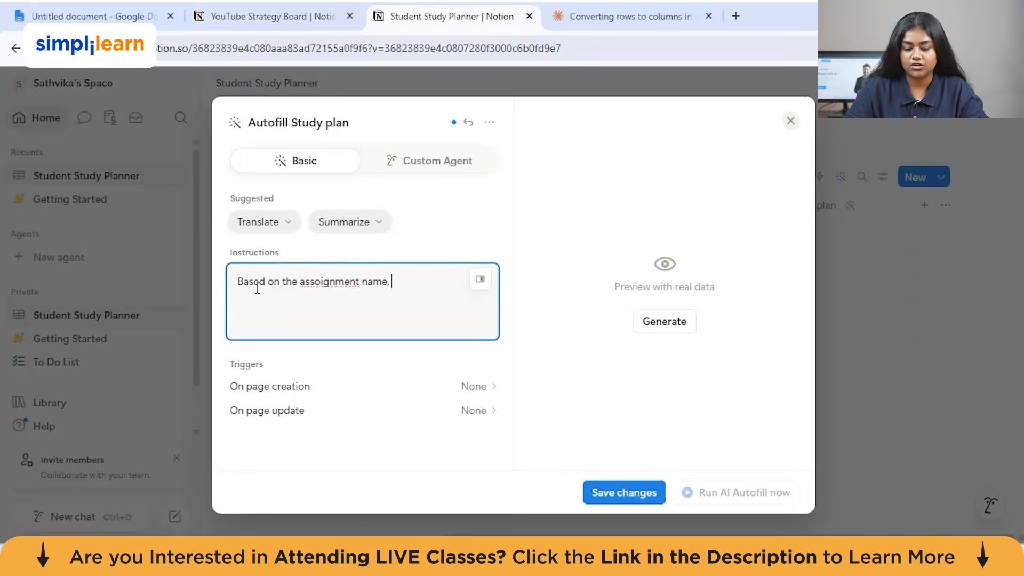
left_click(358, 223)
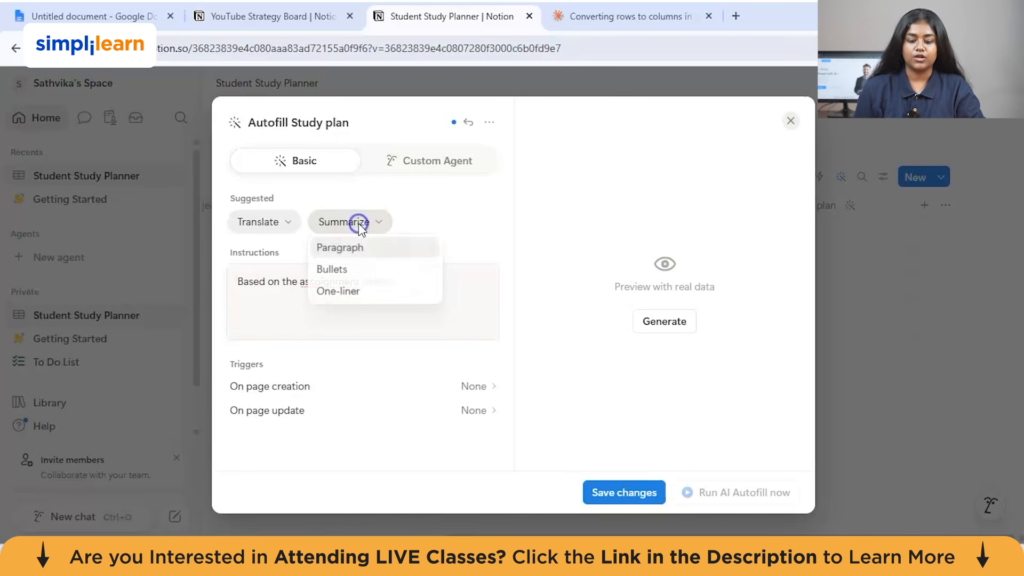
left_click(359, 270)
left_click(511, 316)
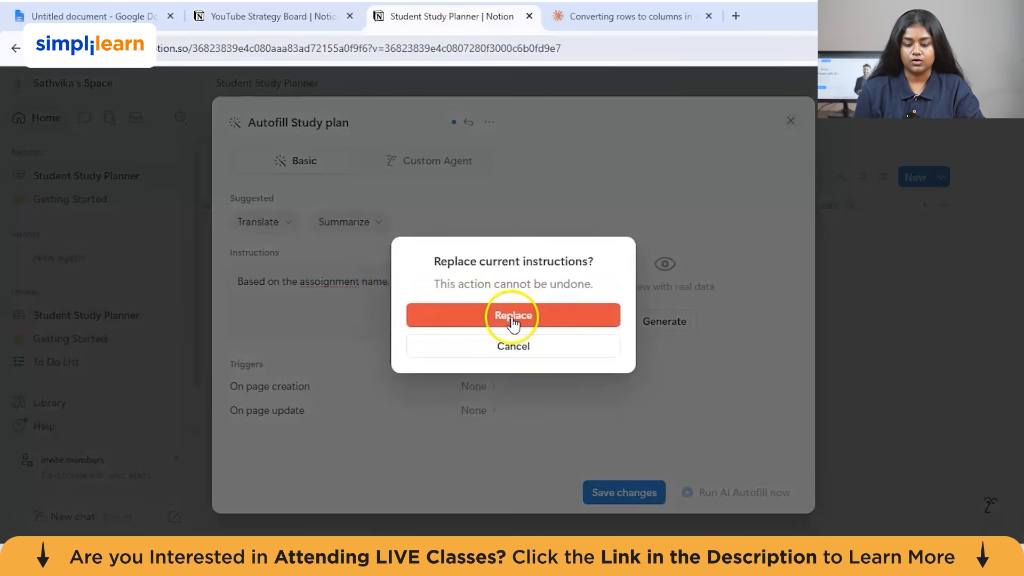
Begin the Study plan autofill instructions with "Based on the assignment, due date, difficulty level, subject create a day by day plan".
left_click(295, 283)
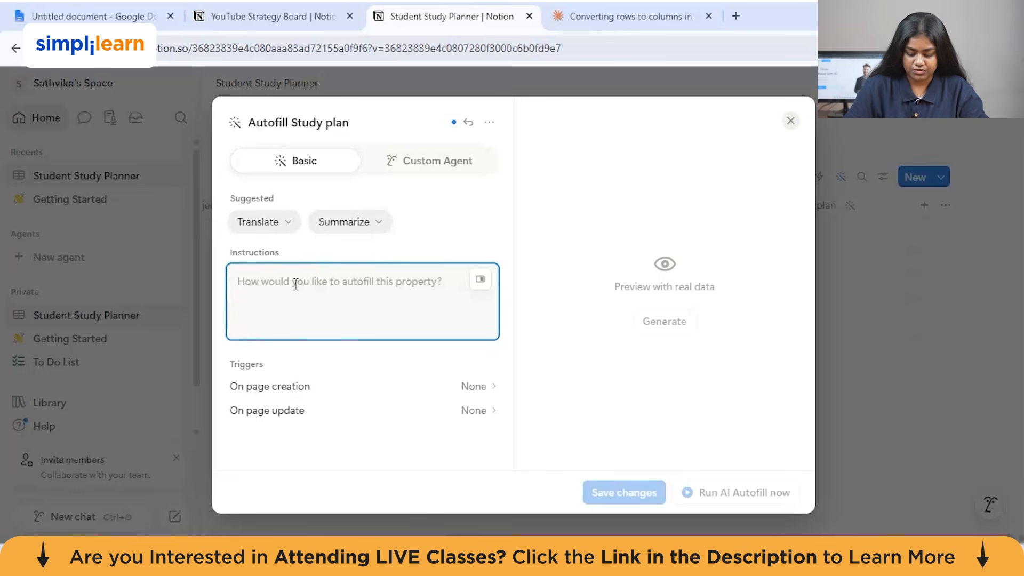
type("B")
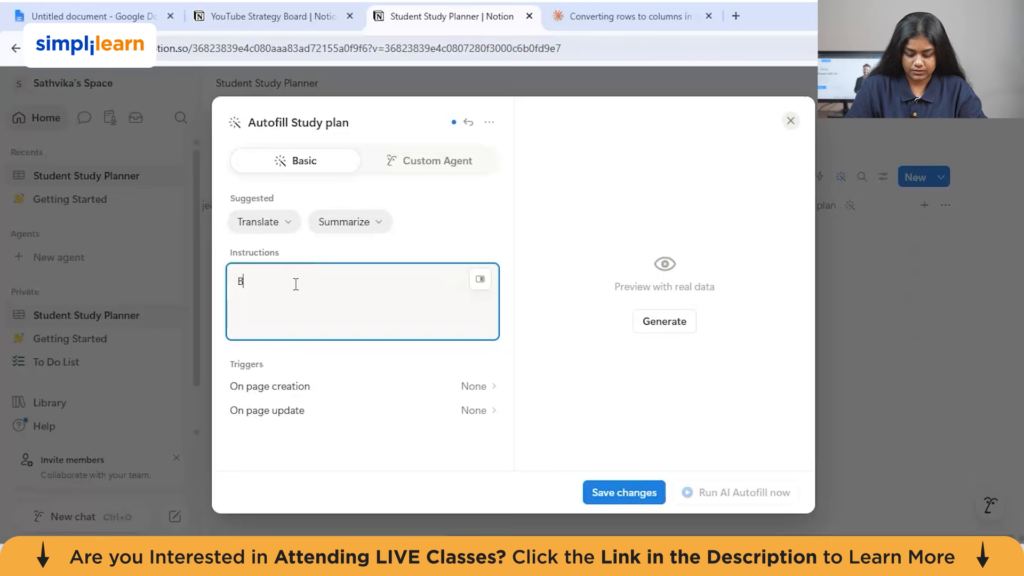
type("ased on the")
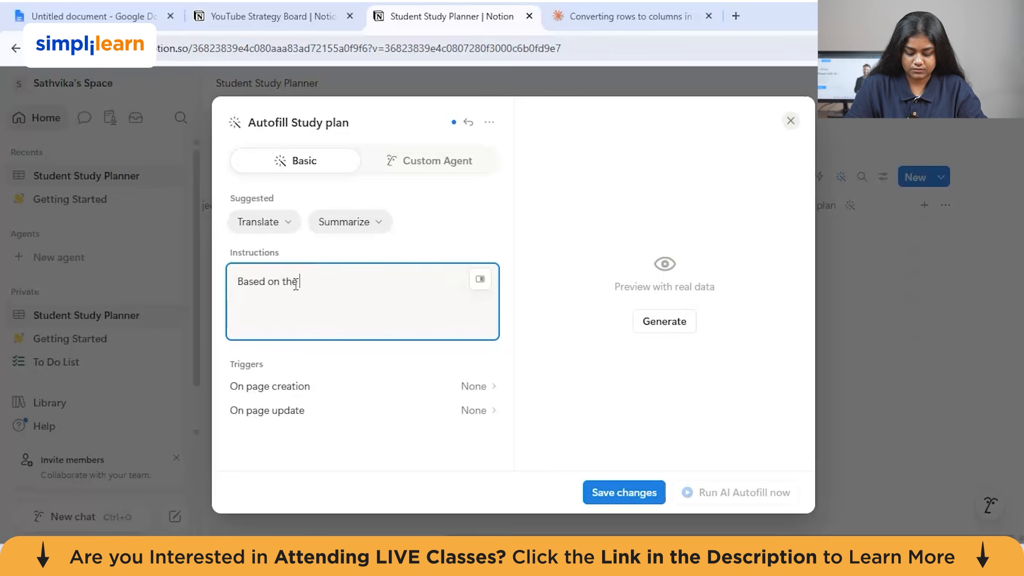
type(" assignment")
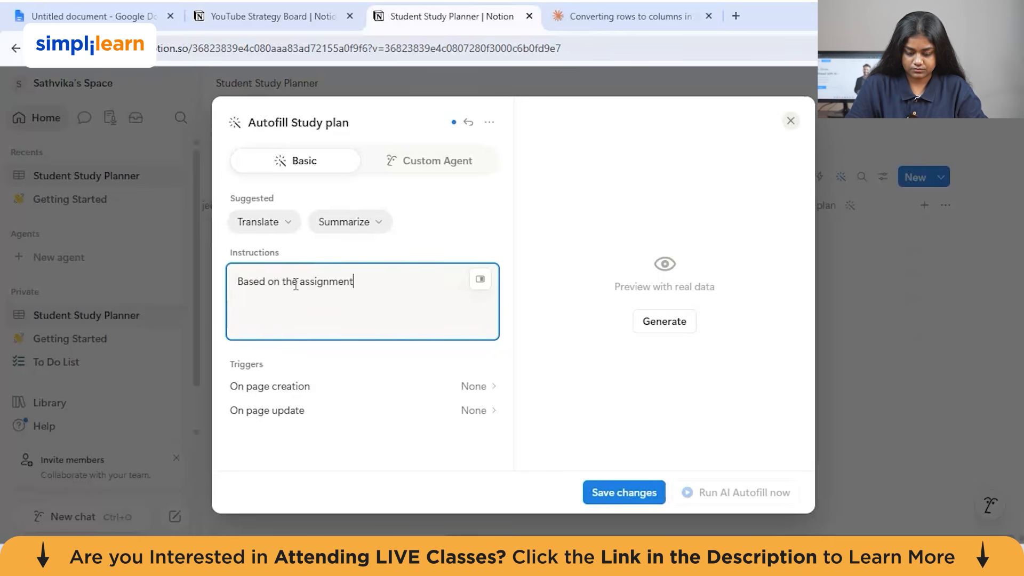
type(", due dat")
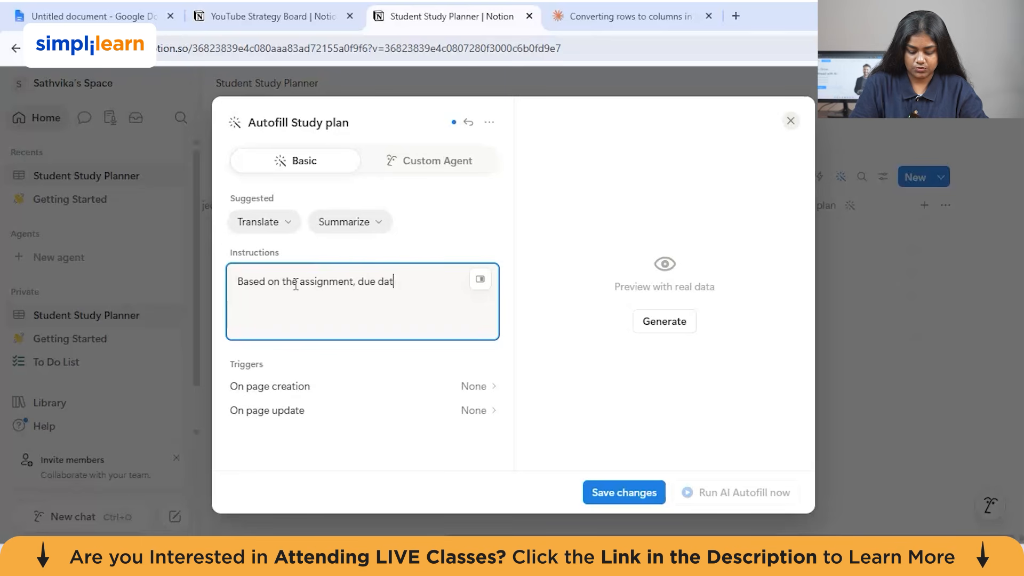
type("e, difficu")
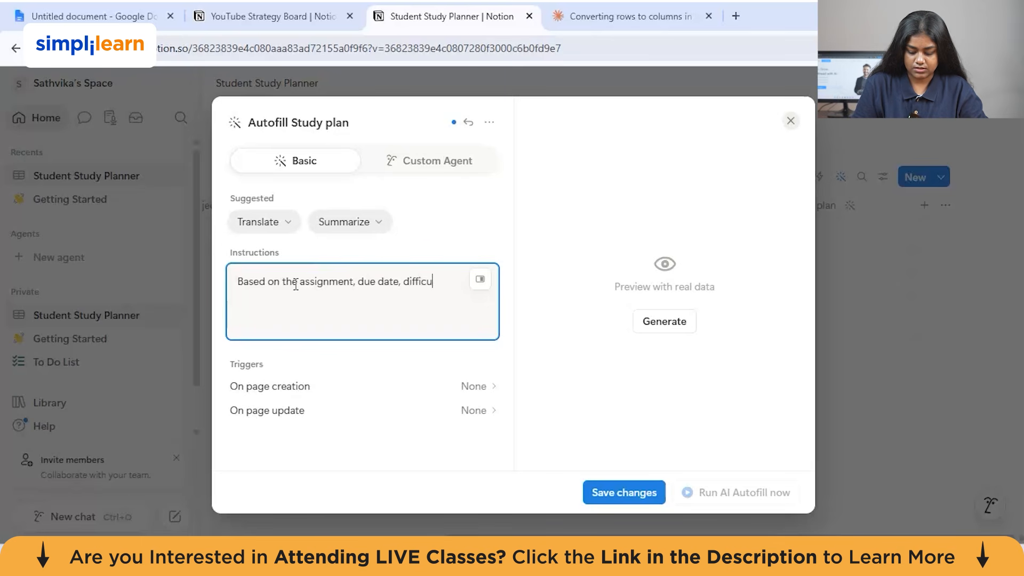
type("lty level")
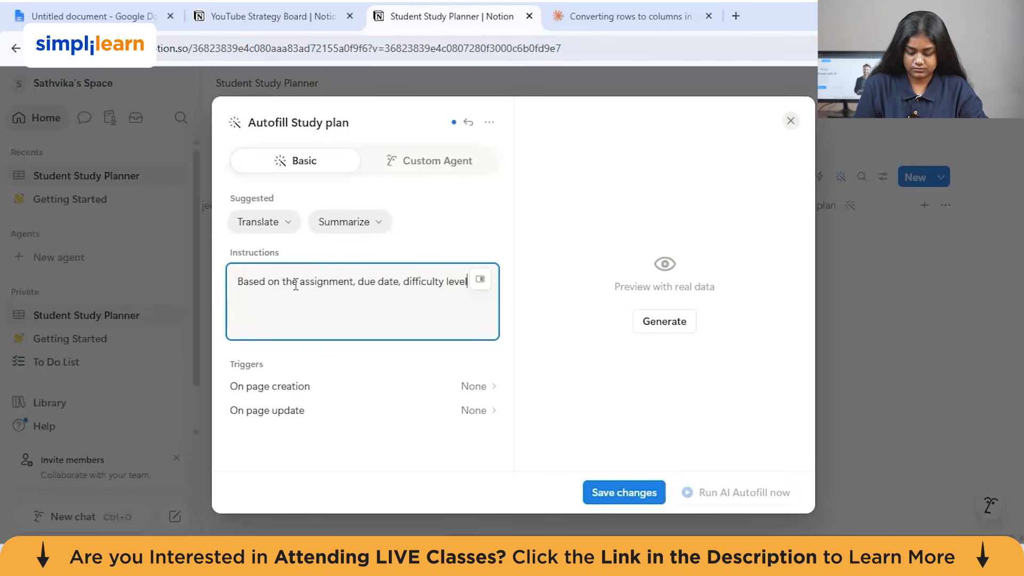
type(", subject")
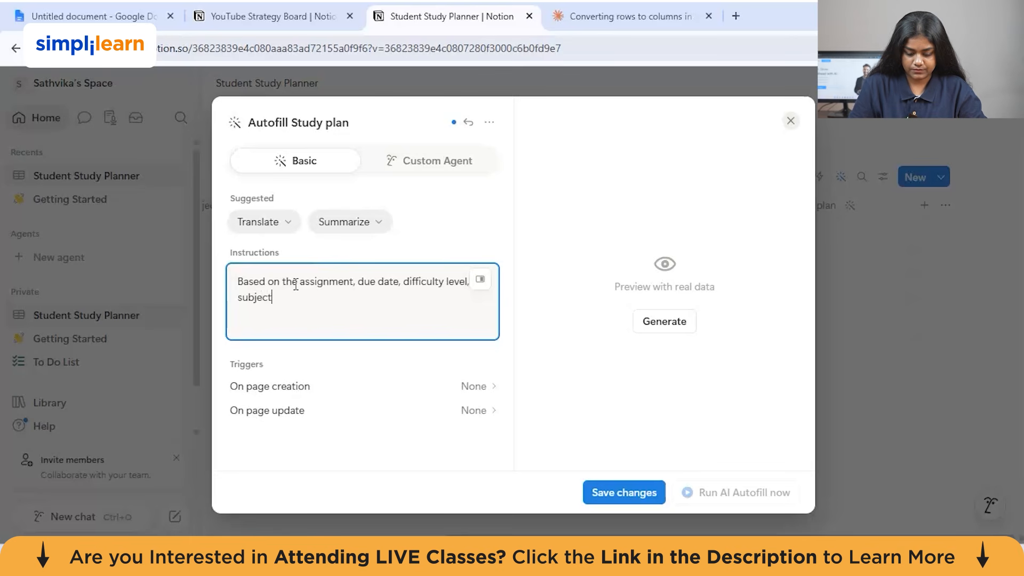
type(" create a day ")
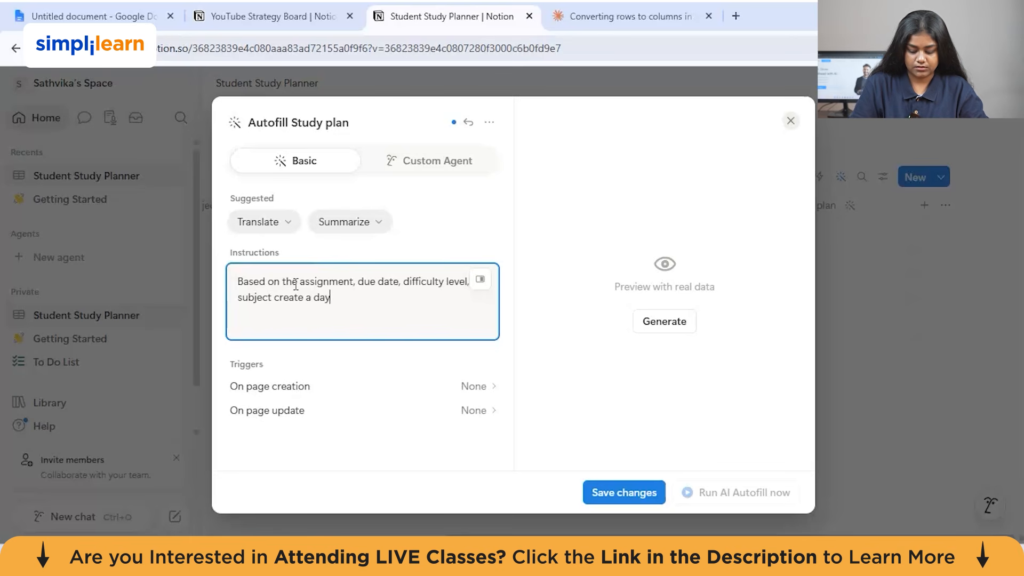
type("b")
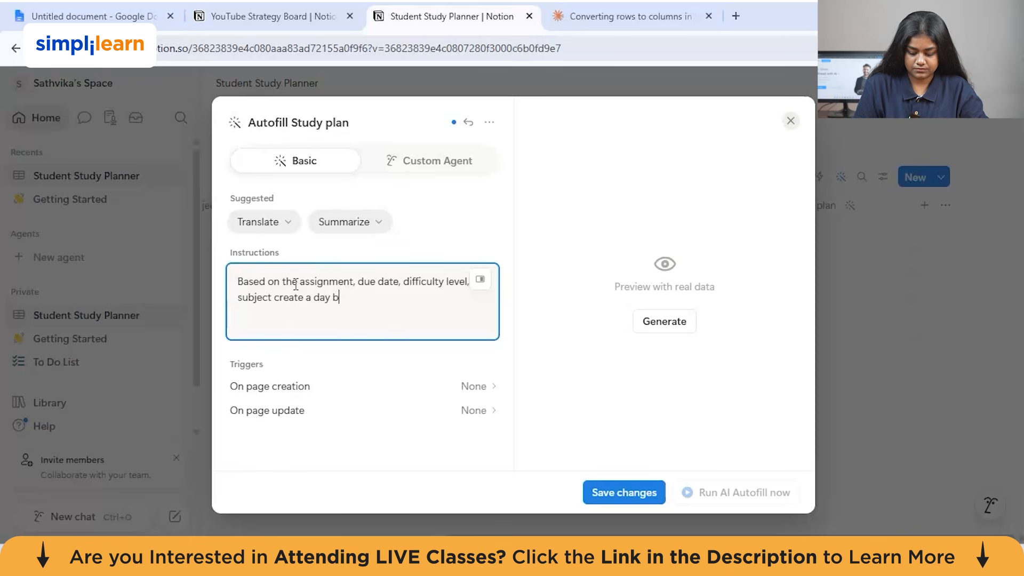
type("uy day ")
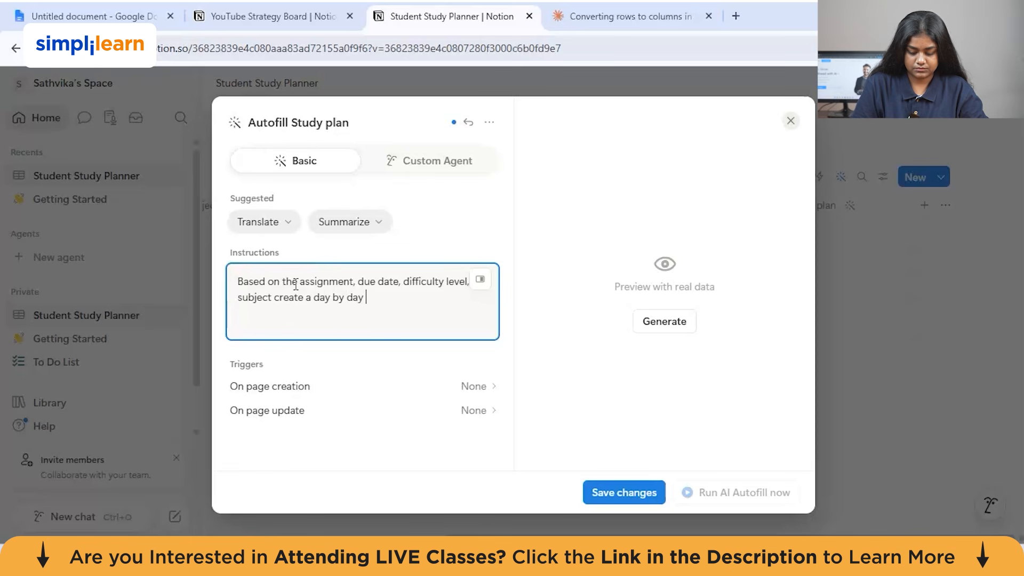
type("pla,")
Finish the Study plan instructions with "Break into small daily tasks. Keep it under 50 words", then save and close the autofill settings.
type("n. Break")
type(" into s")
type("mall dail")
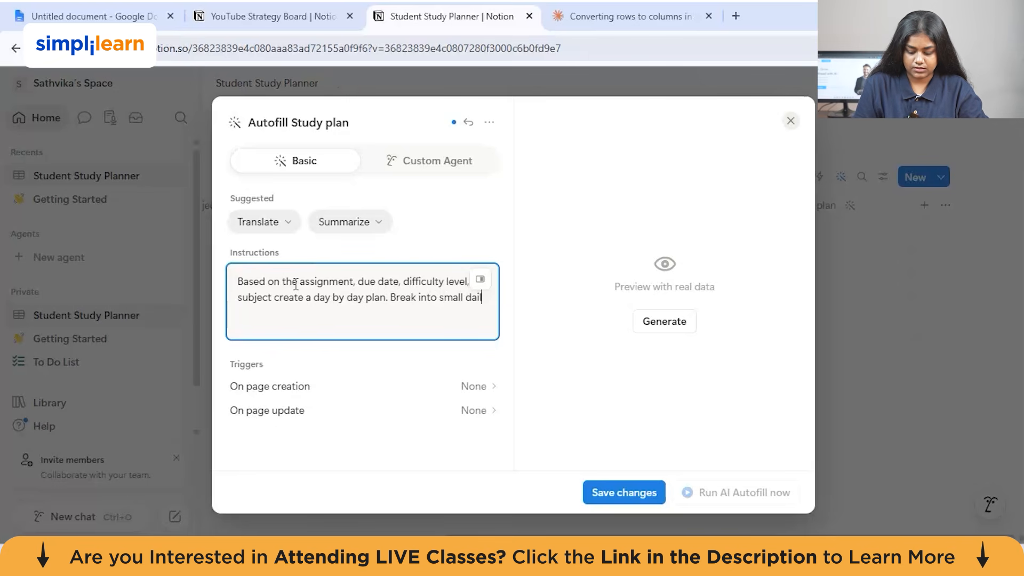
type("y tasks. K")
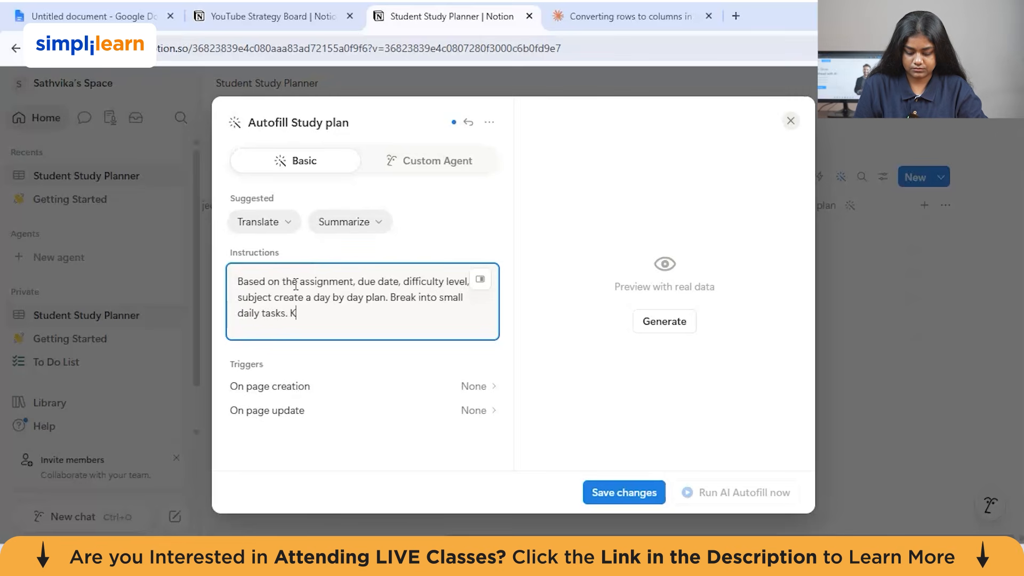
type("eep it un")
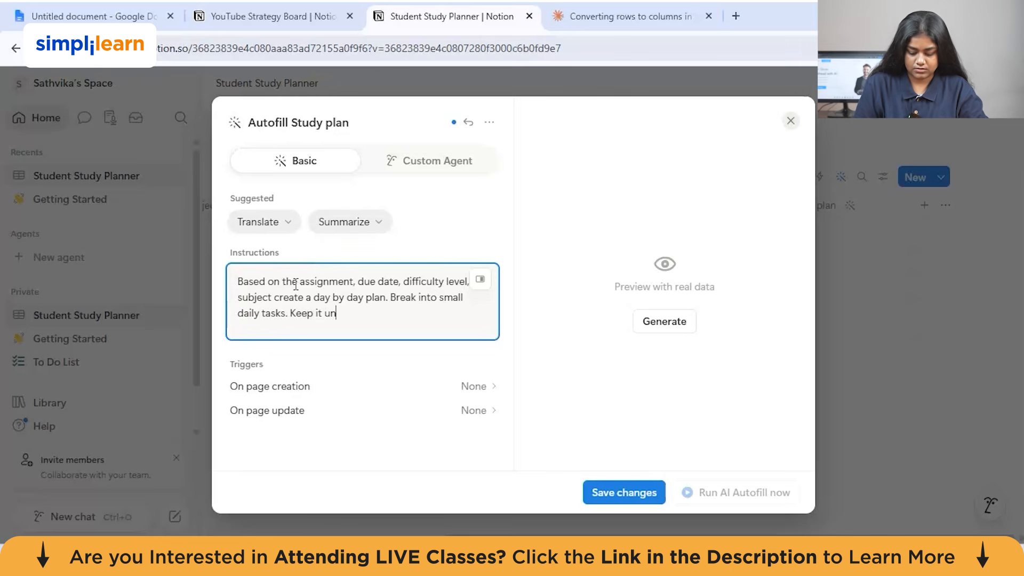
type("der 50 words")
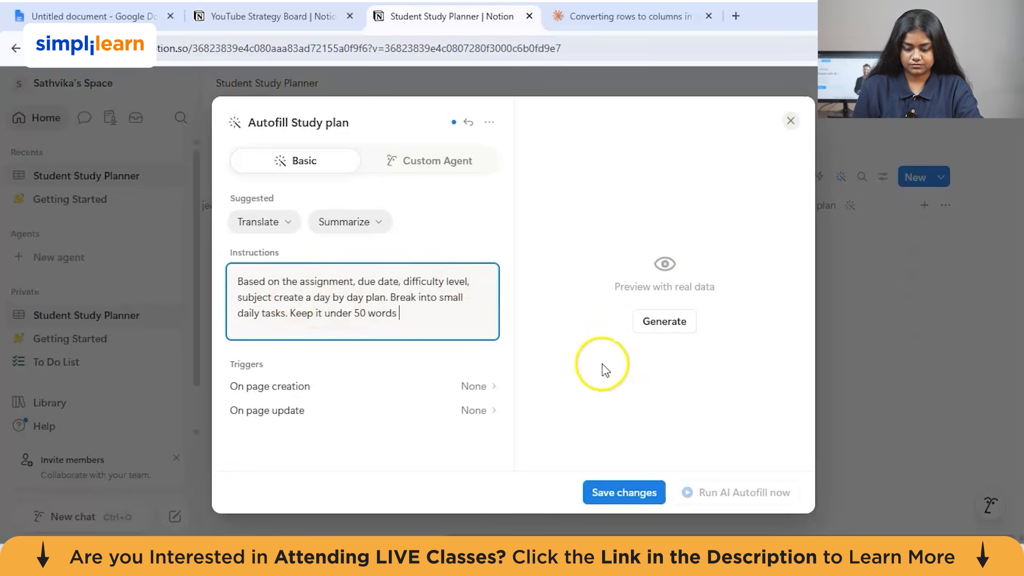
left_click(617, 493)
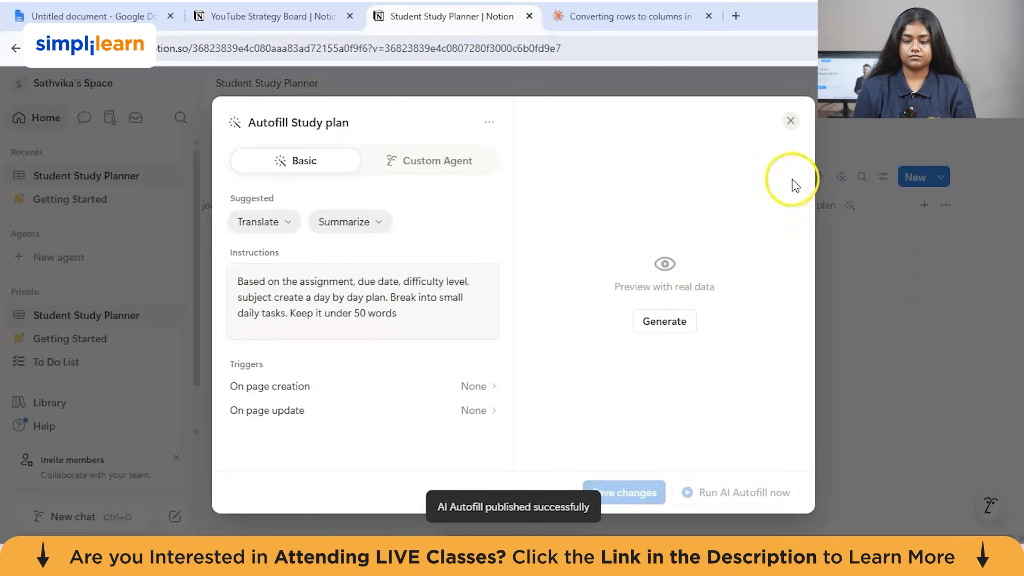
left_click(790, 121)
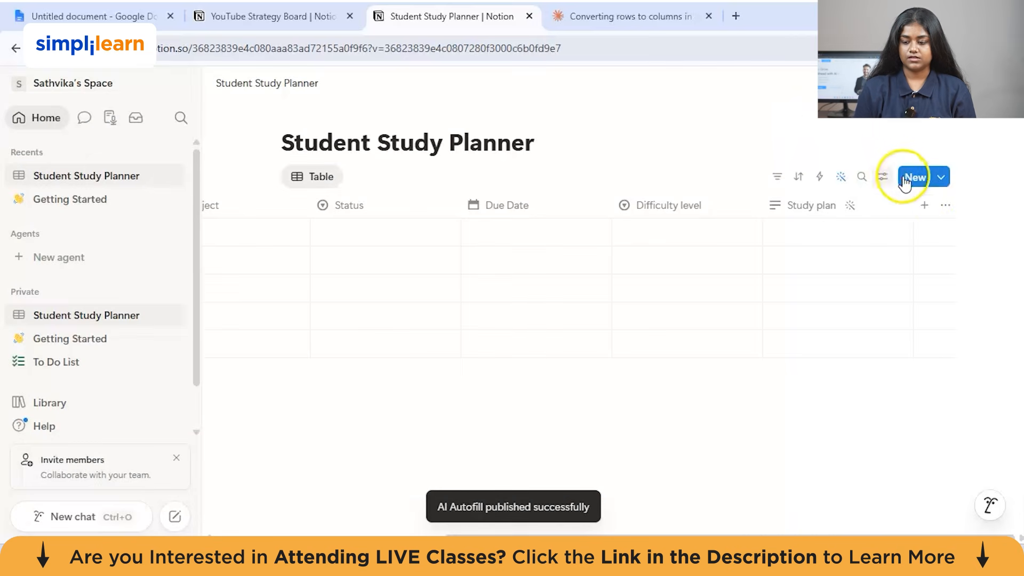
Add a property named Summary after Study plan, using the Summarize AI Autofill in Bullets format.
left_click(927, 206)
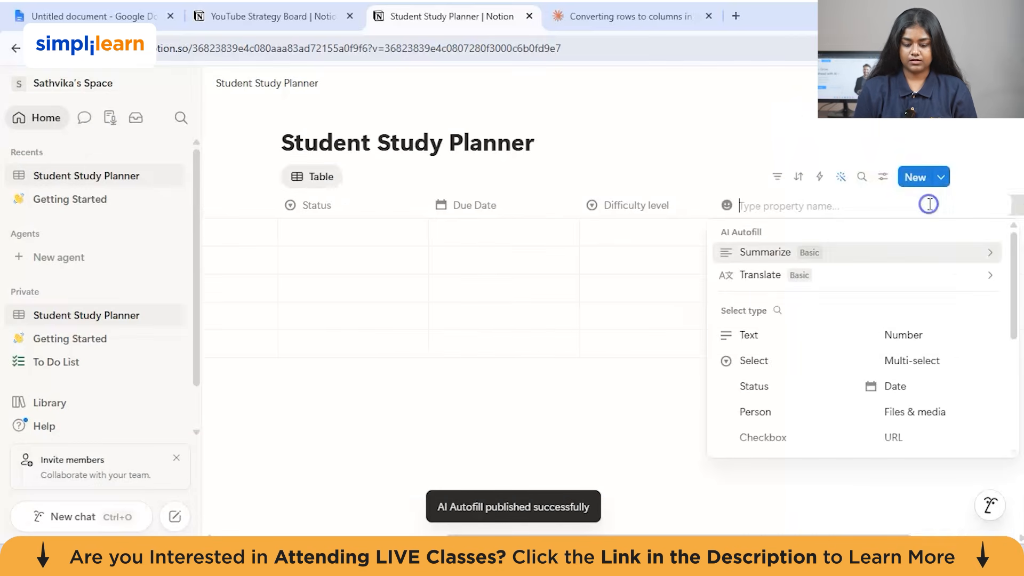
type("sUMMARY")
double_click(763, 205)
type("Summary")
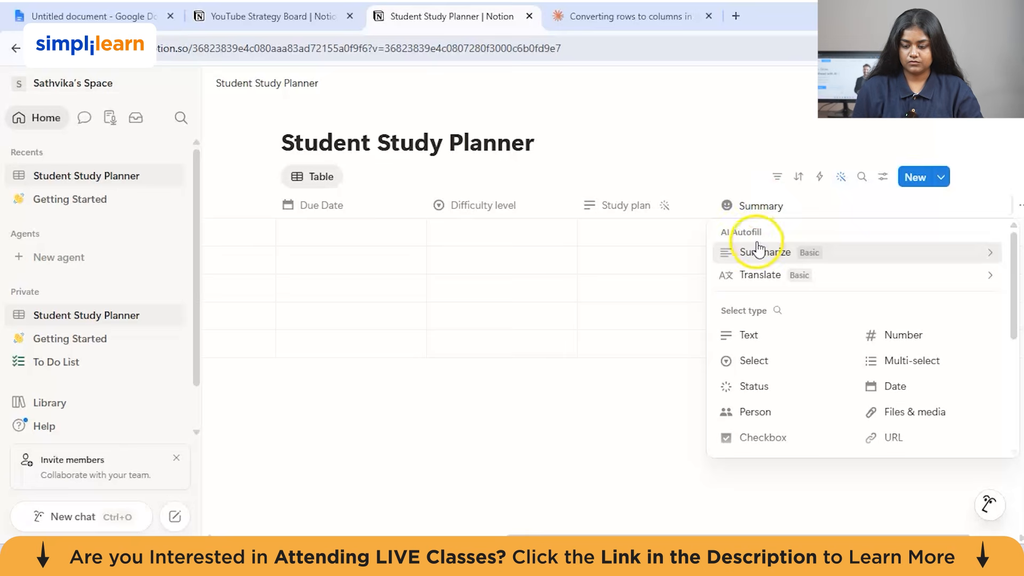
mouse_move(727, 249)
left_click(656, 254)
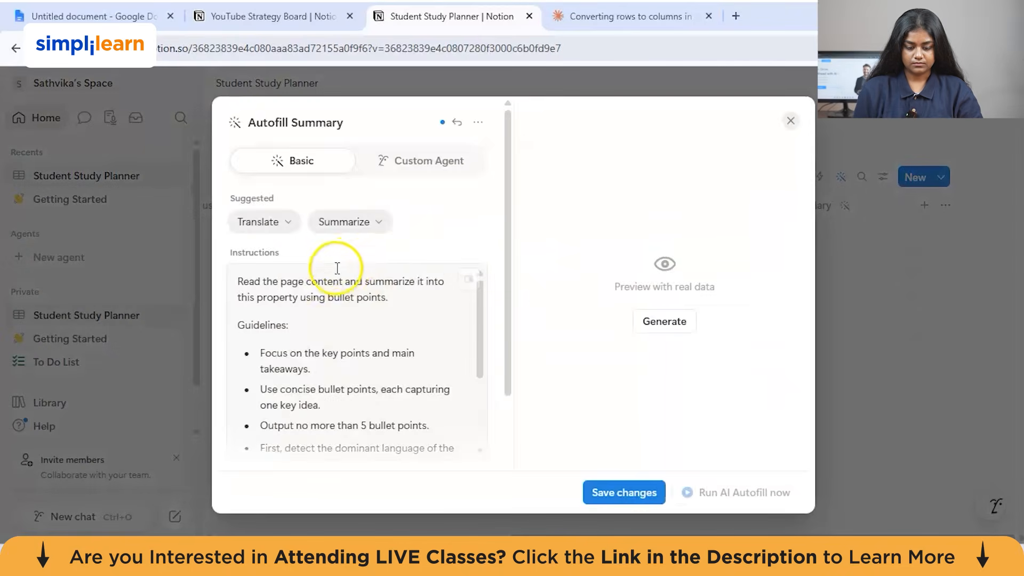
Replace the Summary autofill instructions with a request for a short, simple 3 sentence topic explanation based on assignment name and subject, and save them.
left_click(331, 278)
key("ctrl+a")
key("BackSpace")
type("Based on the assignment name and subject, write a short 3 sentence explanation of this topic that a student can read before starting. Keep it simple and clear. This is like having an instant textbook summary for every assignment.")
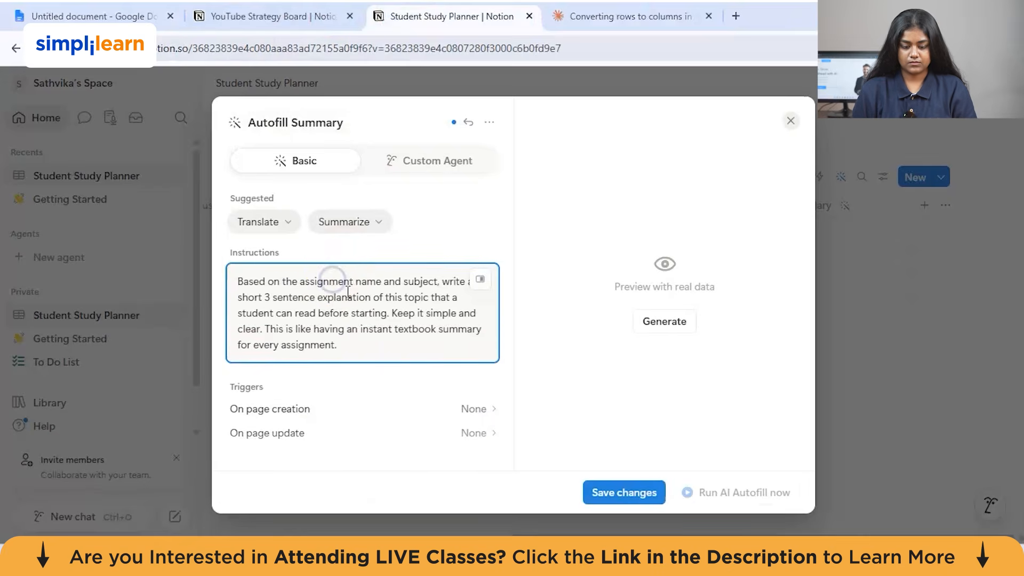
left_click(355, 323)
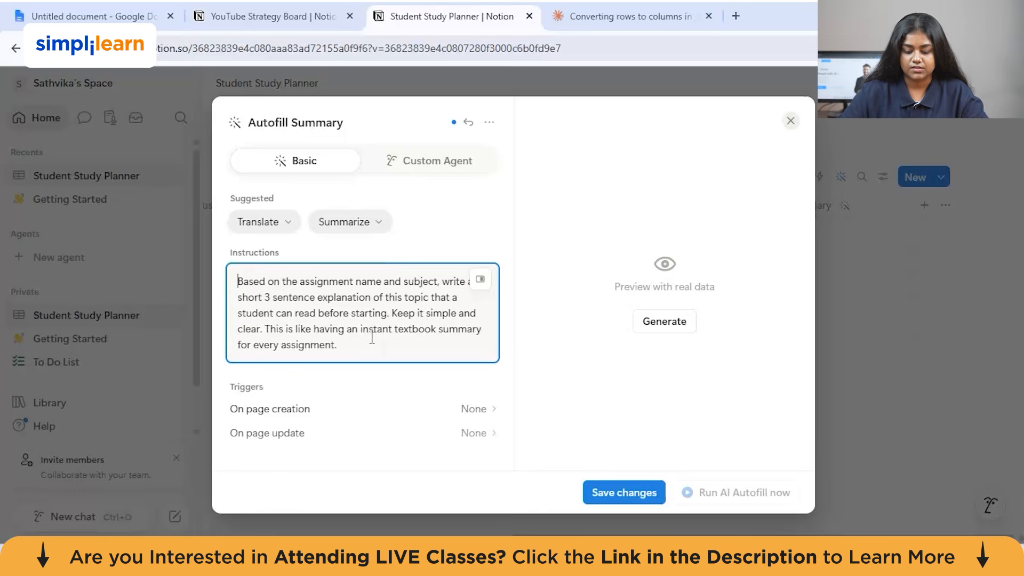
left_click(625, 492)
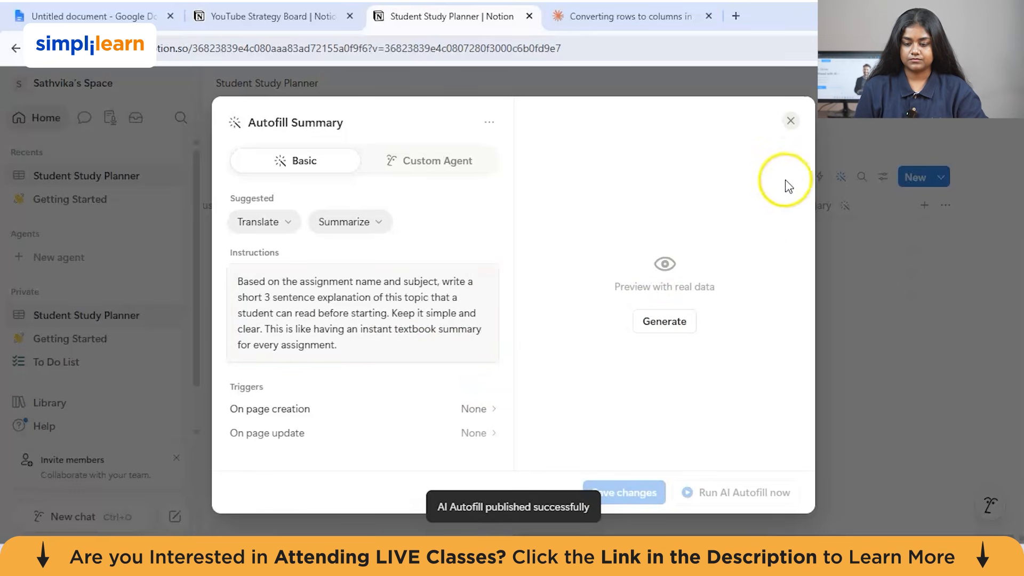
left_click(791, 120)
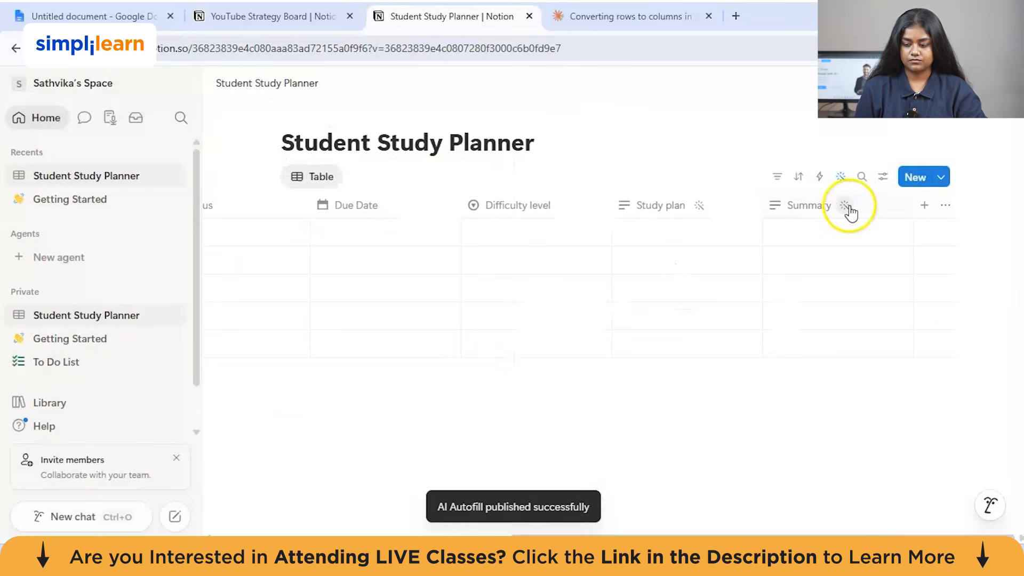
Add a property named Practice questions after Summary, using the Summarize AI Autofill in Paragraph format.
left_click(922, 206)
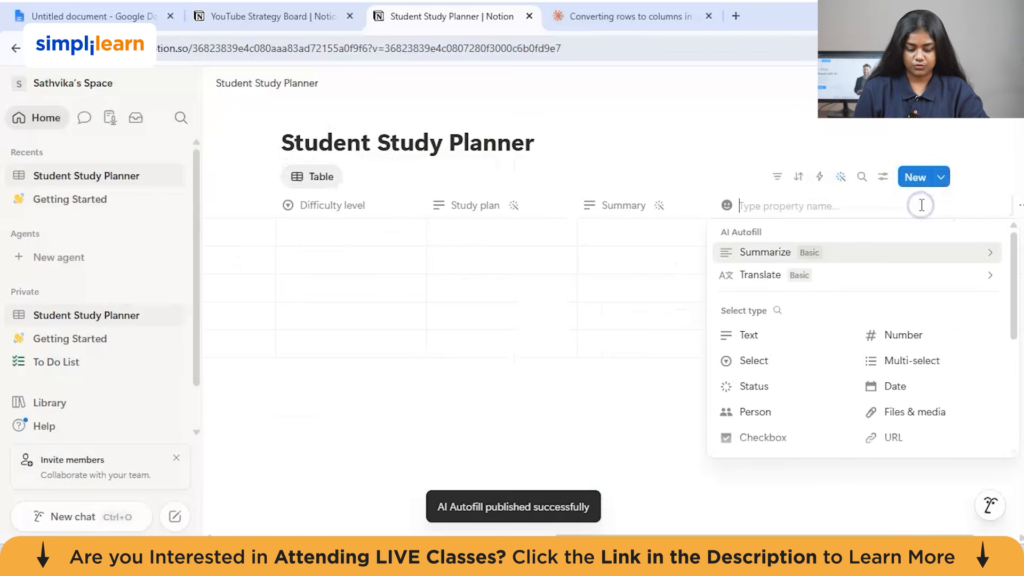
type("pRACT")
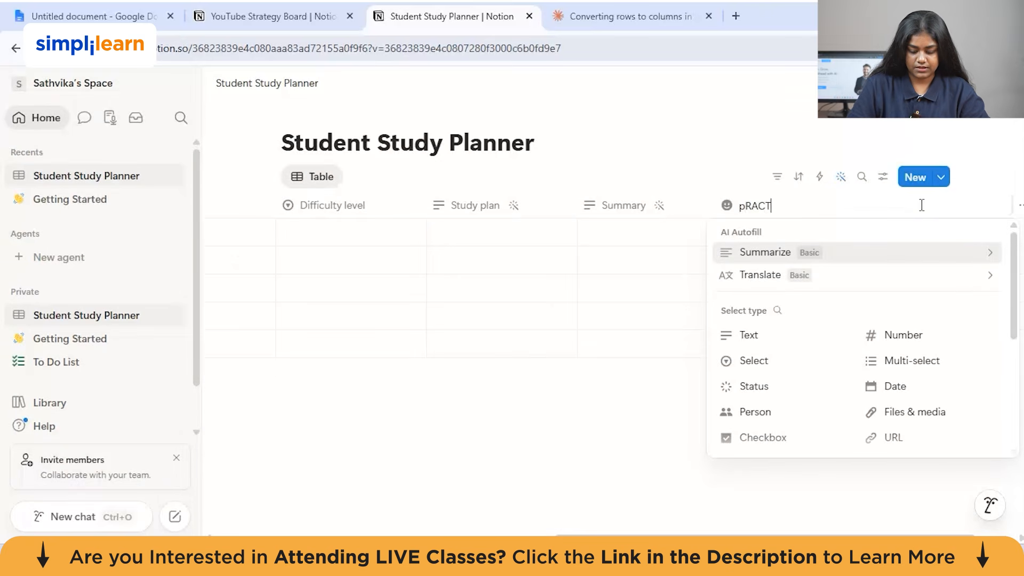
key("BackSpace")
key("BackSpace")
key("BackSpace")
key("BackSpace")
key("BackSpace")
type("Practice questions")
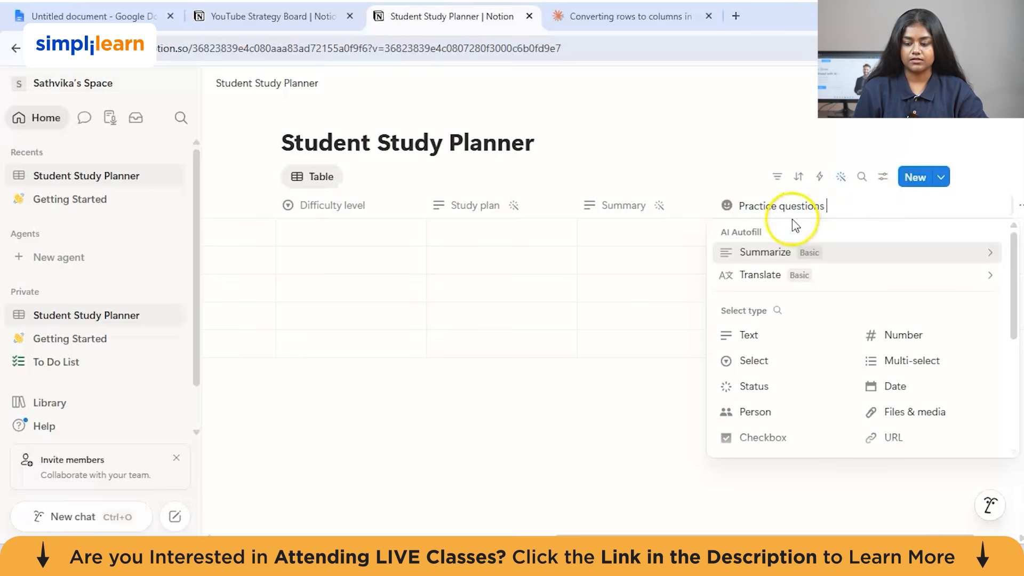
mouse_move(773, 246)
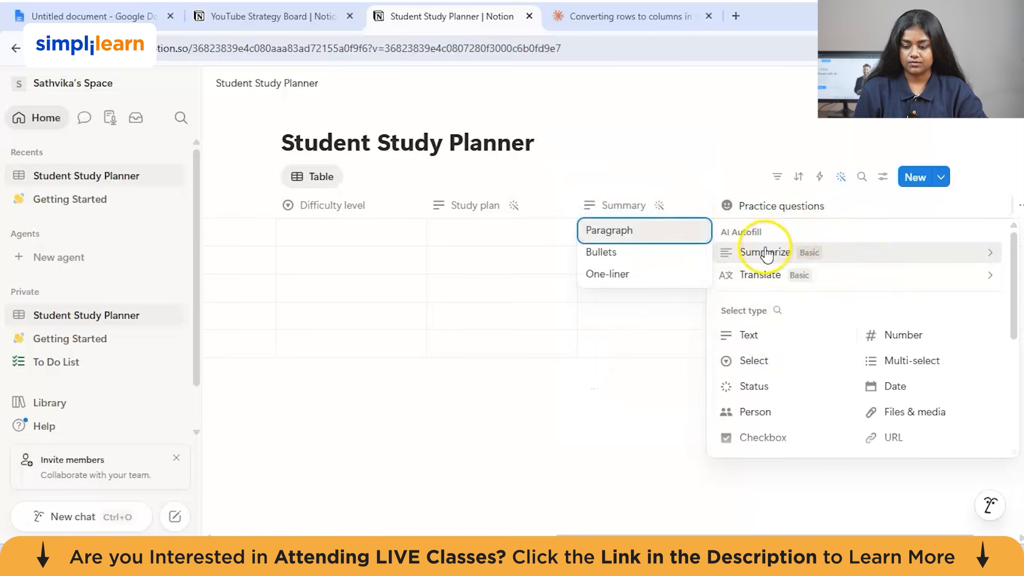
left_click(630, 232)
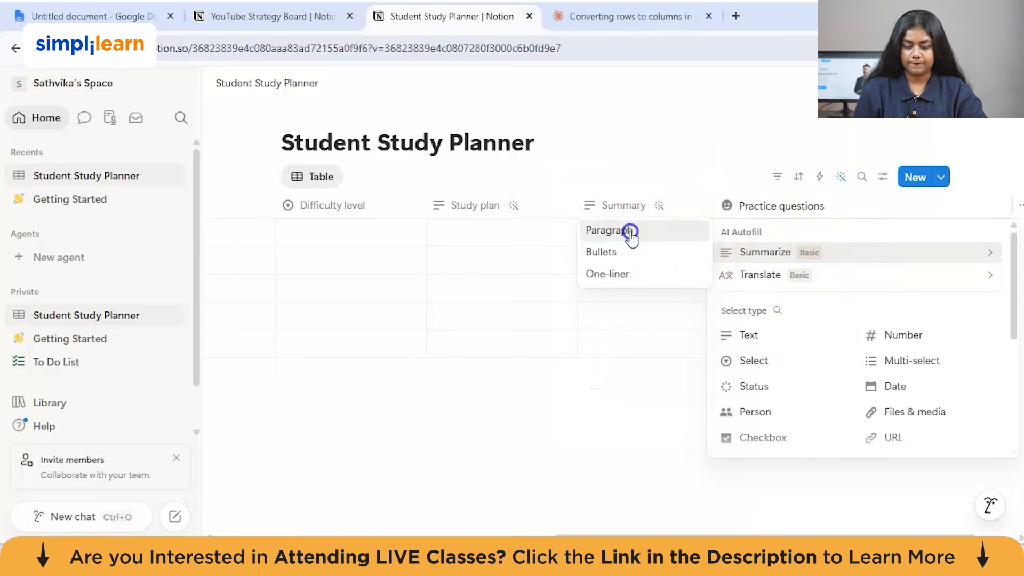
Apply the Summarize preset in Bullets format to the Practice questions autofill, and clear the instructions it fills in.
left_click(363, 227)
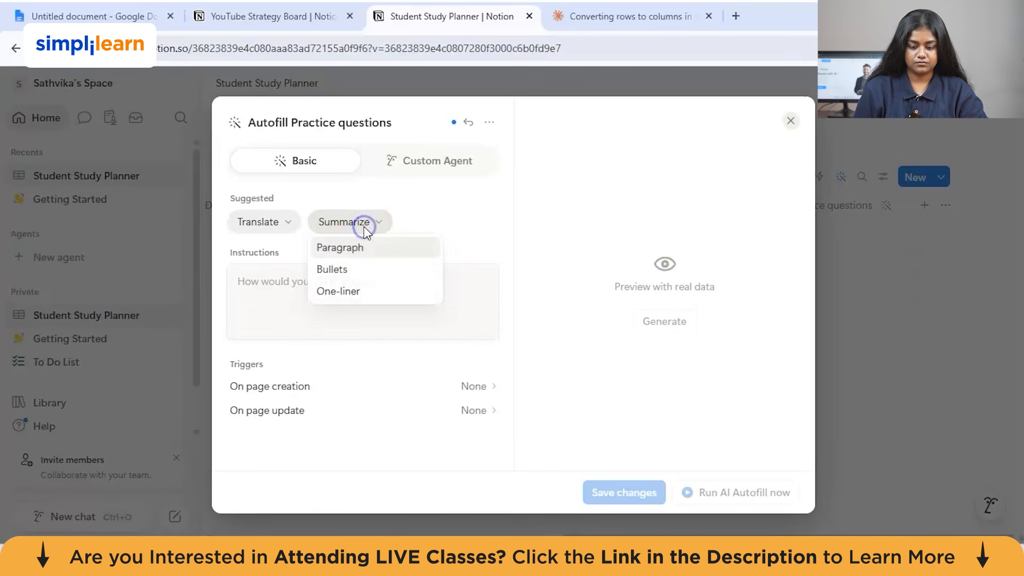
left_click(342, 271)
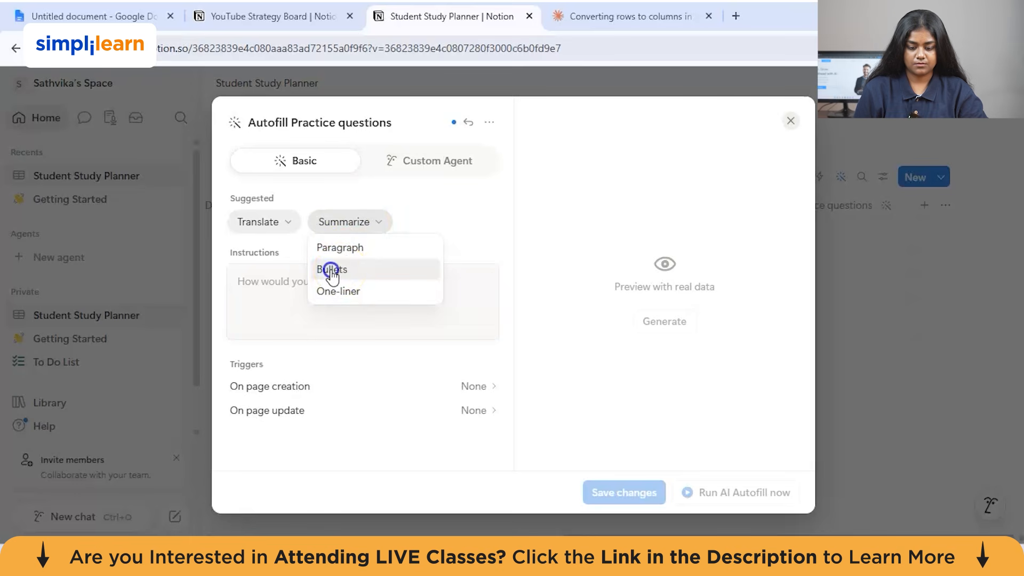
left_click(247, 279)
left_click_drag(238, 281, 370, 423)
key("BackSpace")
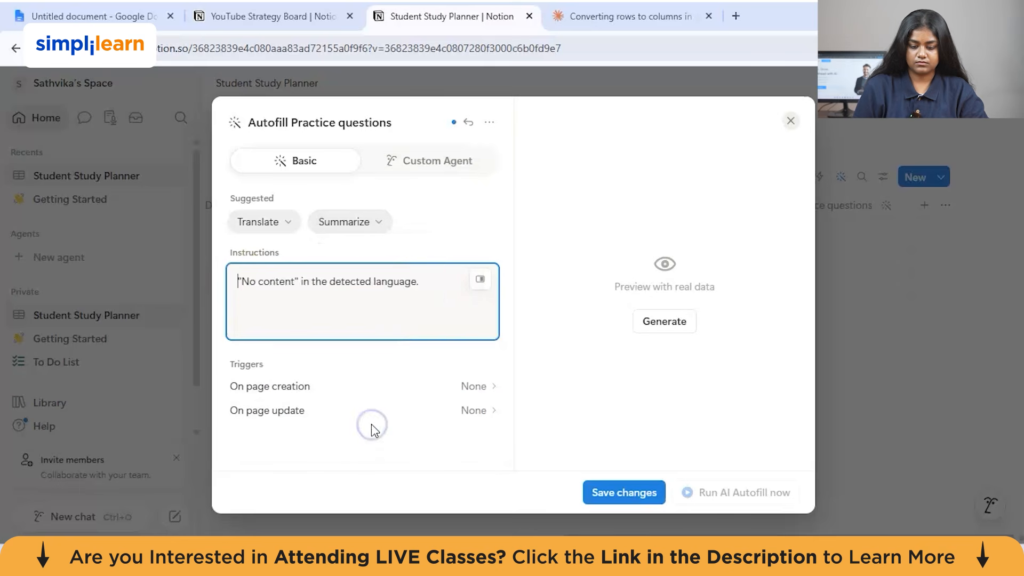
key("BackSpace")
Set the Practice questions autofill instructions to request 3 practice questions, one easy, one medium and one hard, as a numbered list, and save them.
left_click(336, 305)
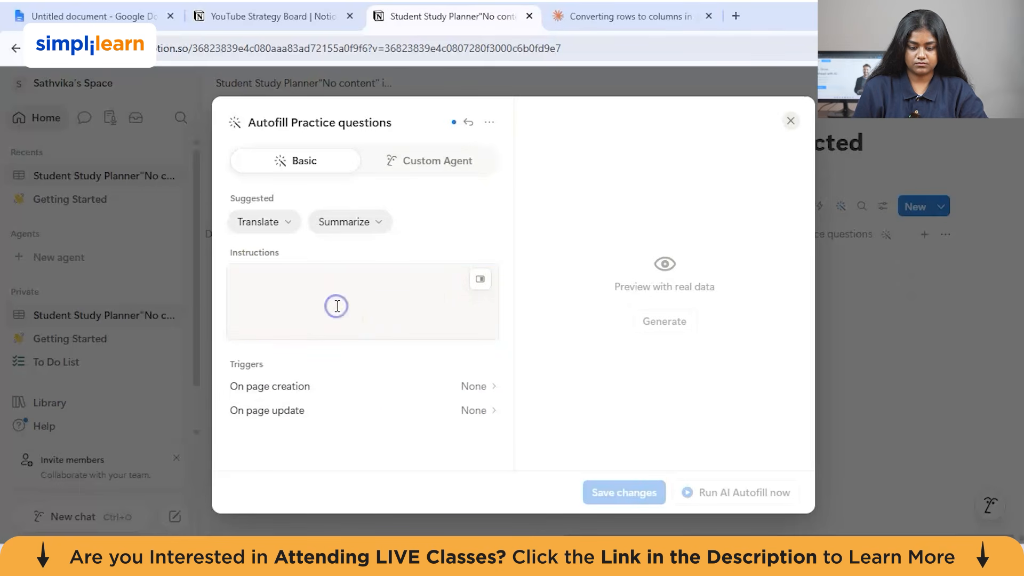
double_click(336, 306)
left_click(299, 295)
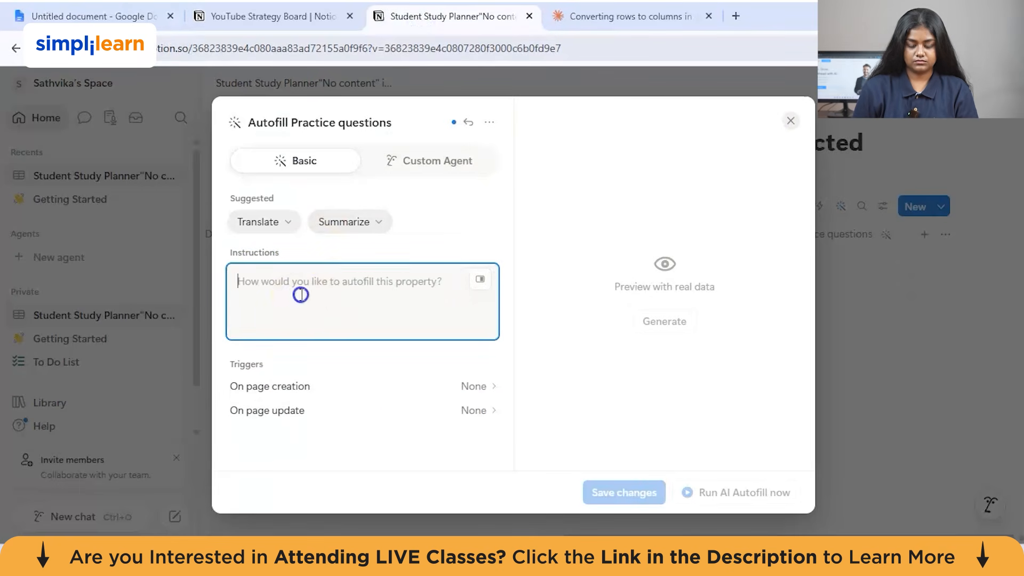
left_click(348, 290)
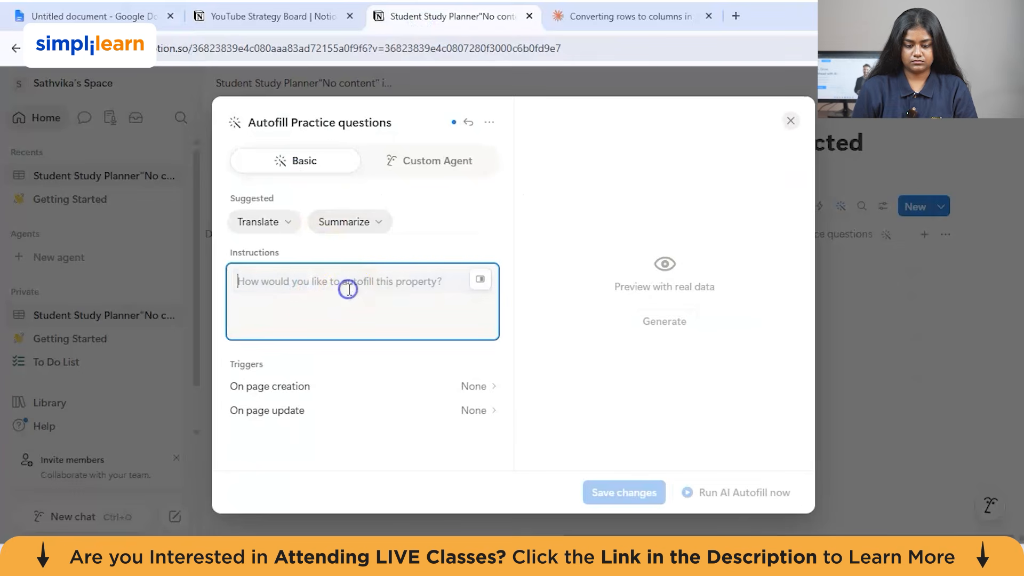
type("Generate 3 practice questions for this assignment topic. Include one easy, one medium, and one hard question. Format as numbered list. This means before attempting any assignment, I already have practice questions ready to test my understanding.")
left_click(324, 302)
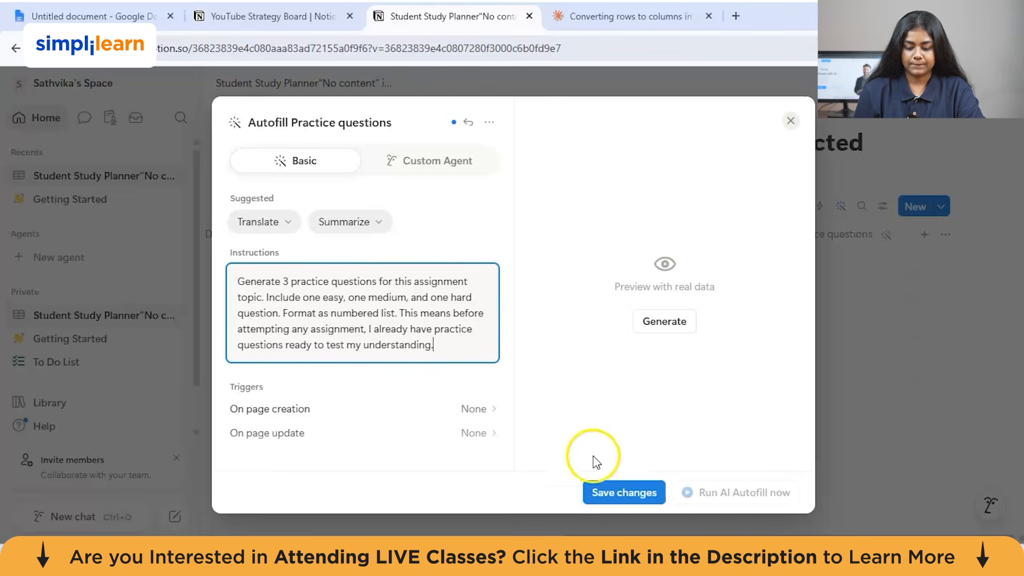
left_click(611, 492)
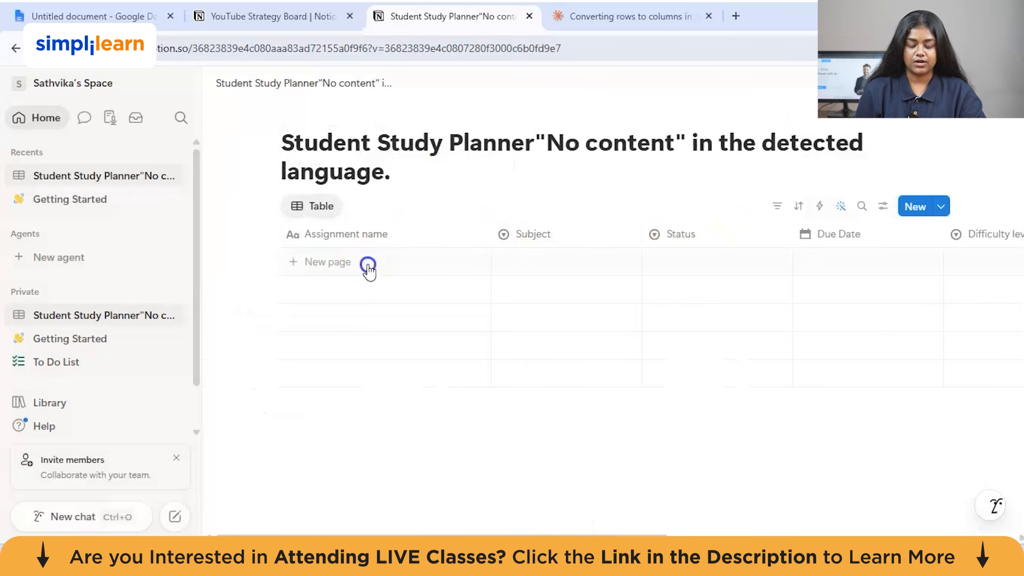
Add three assignment rows to the table, named Neural Networks, Python and Computer Science.
left_click(368, 264)
type("Neural Networ")
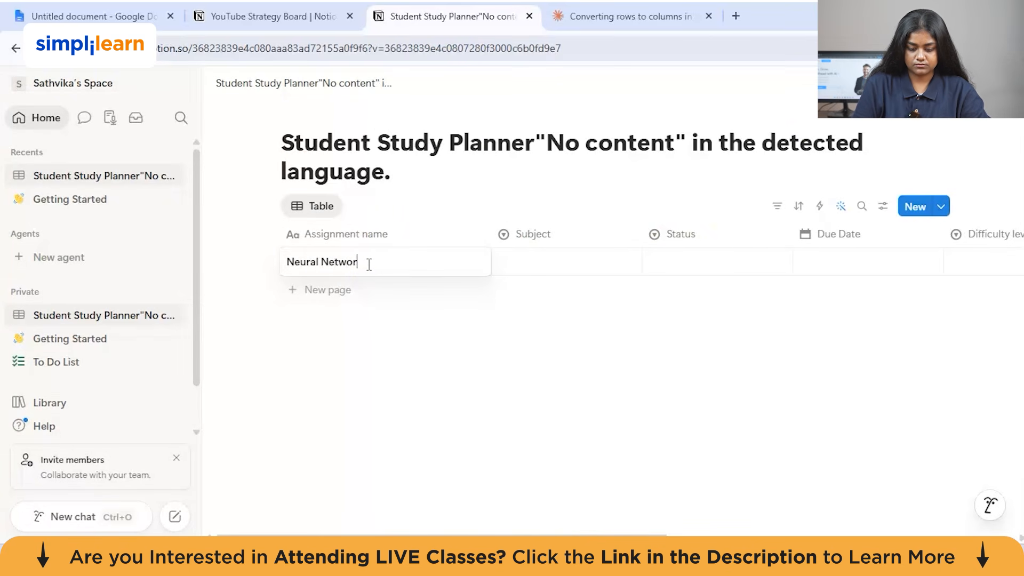
type("ks")
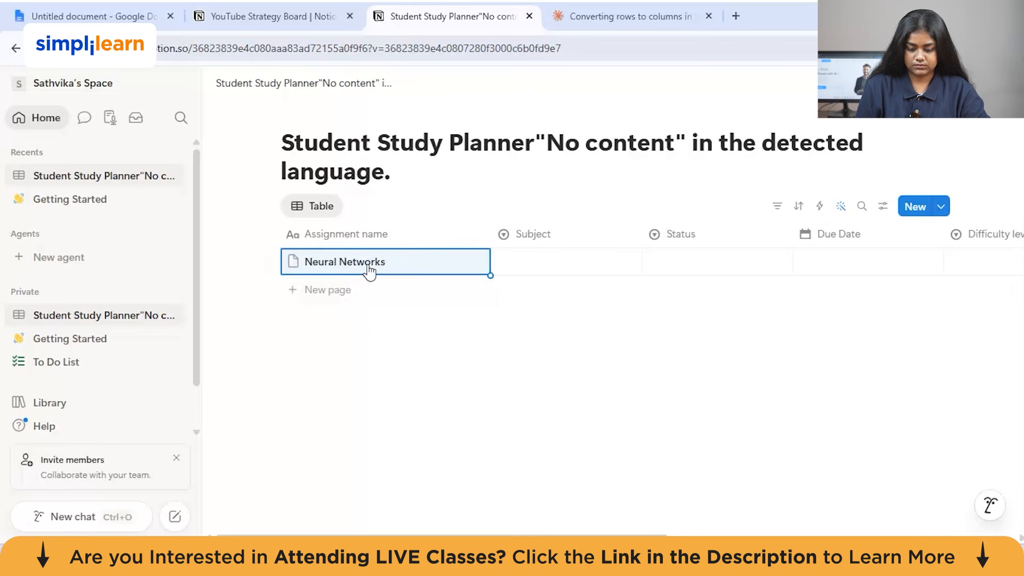
key("Escape")
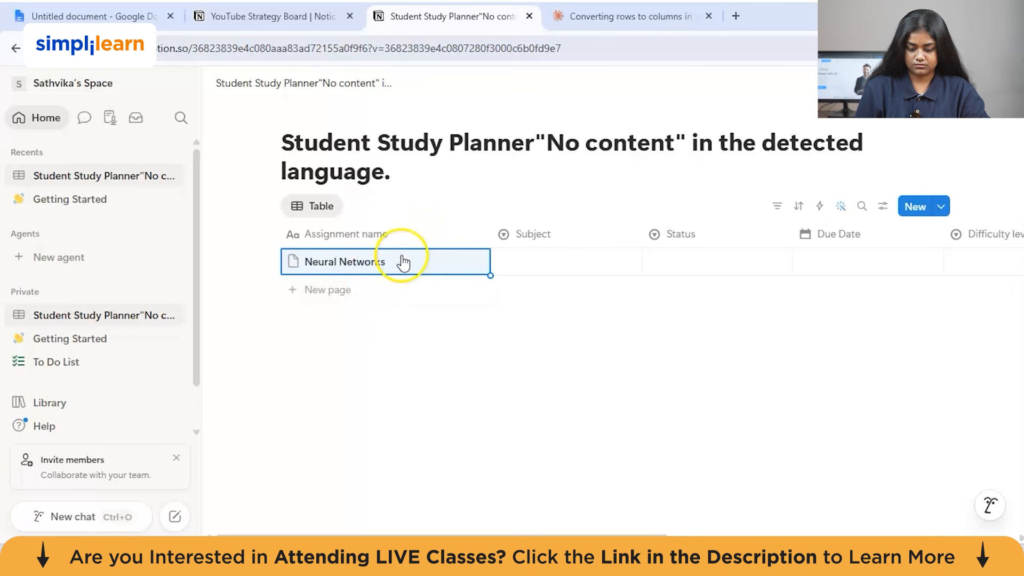
left_click(399, 283)
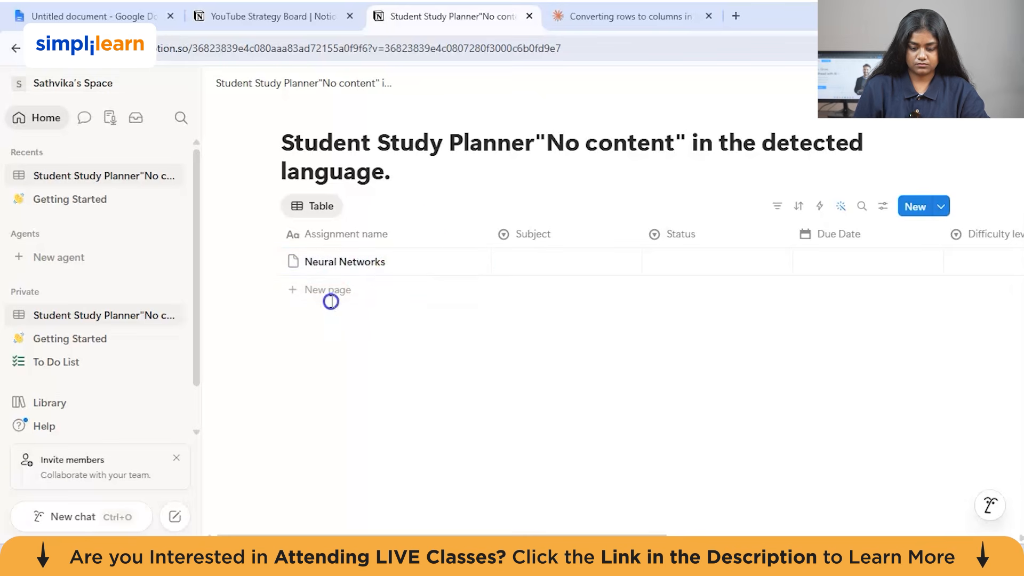
left_click(324, 293)
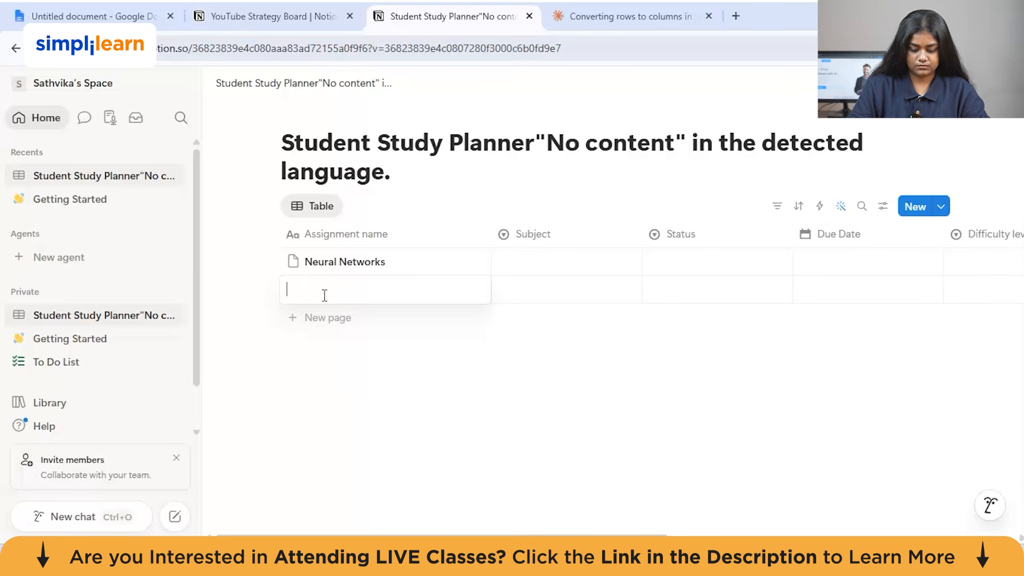
type("Python")
left_click(308, 323)
type("Compute")
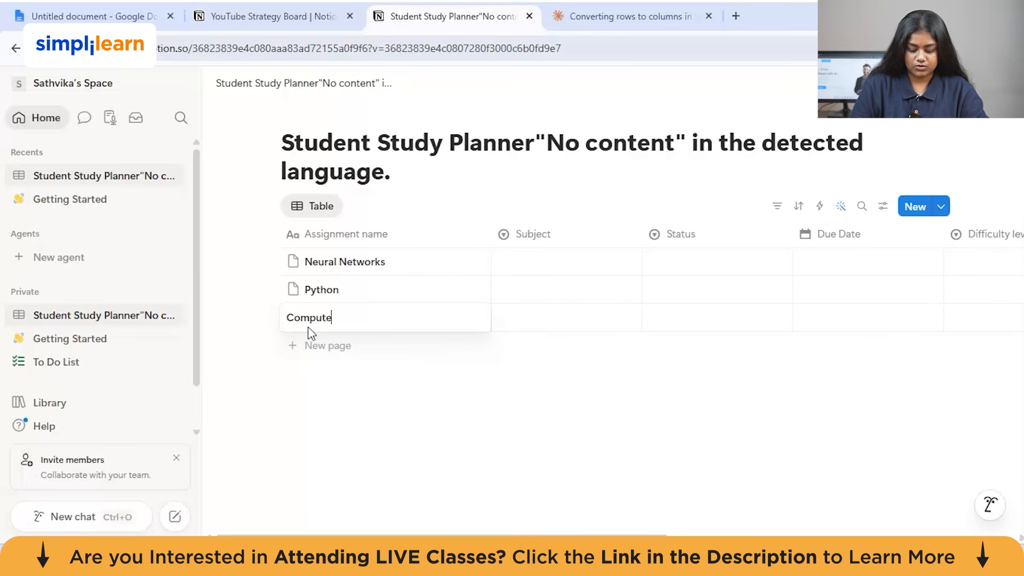
type("r Science")
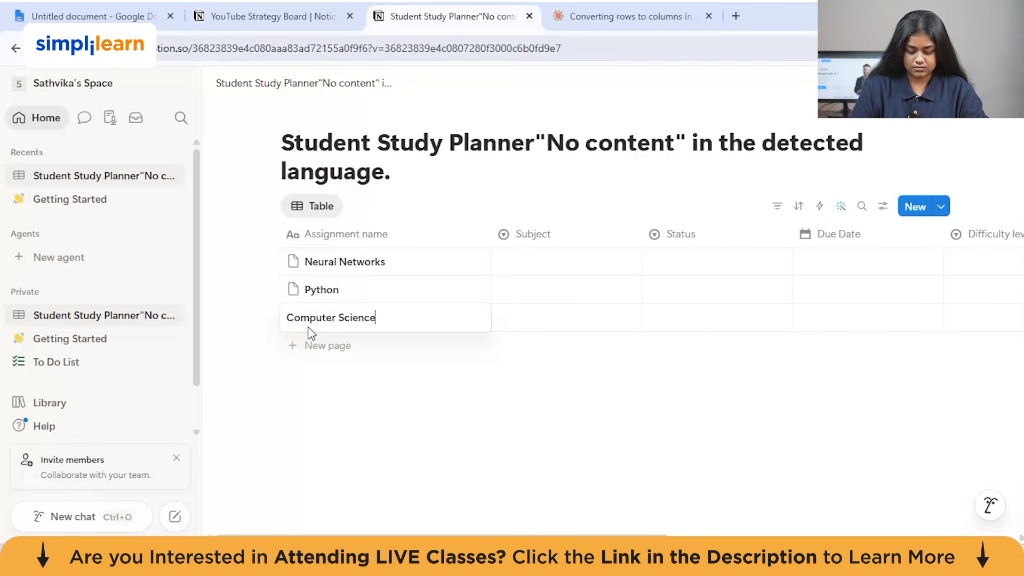
key("Return")
Add two more assignment rows below Computer Science, named Research paper and Calculus.
left_click(315, 345)
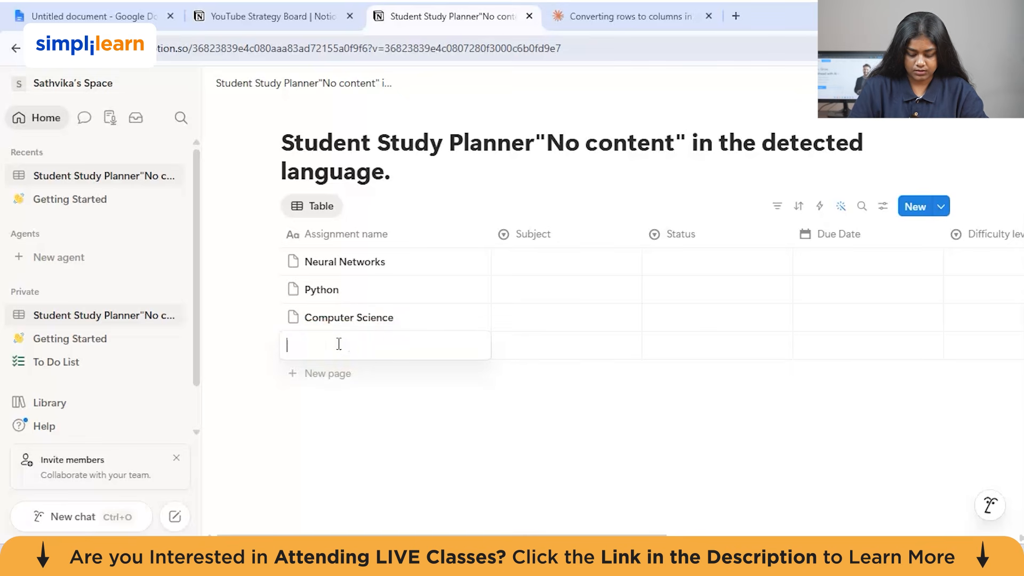
type("Research paper")
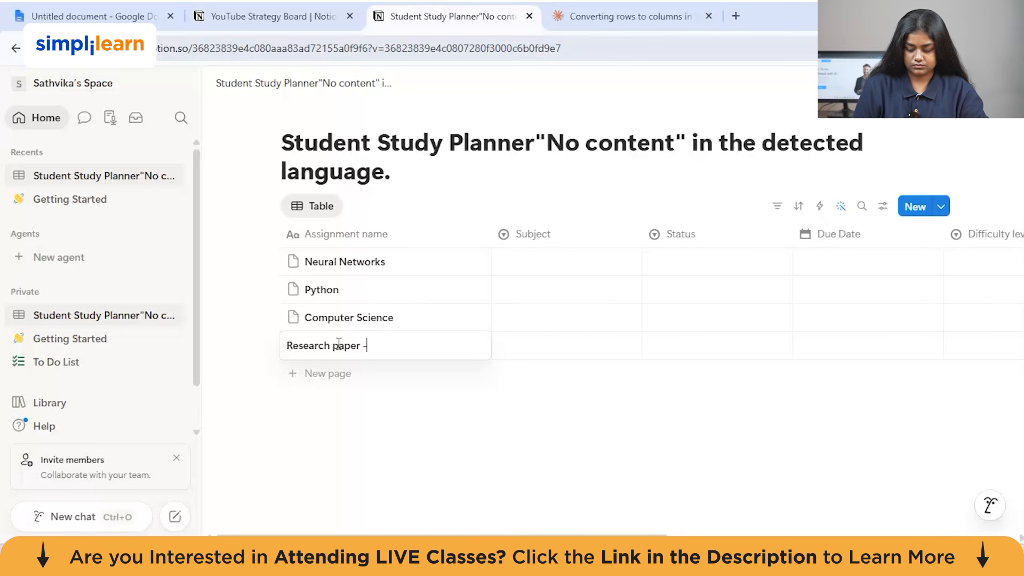
type(" - English")
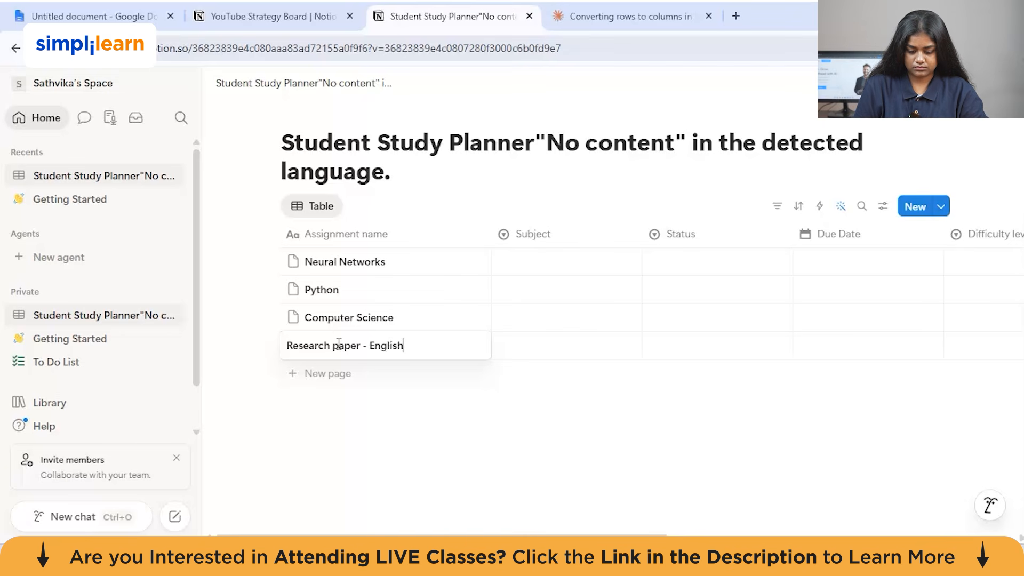
left_click_drag(414, 340, 367, 346)
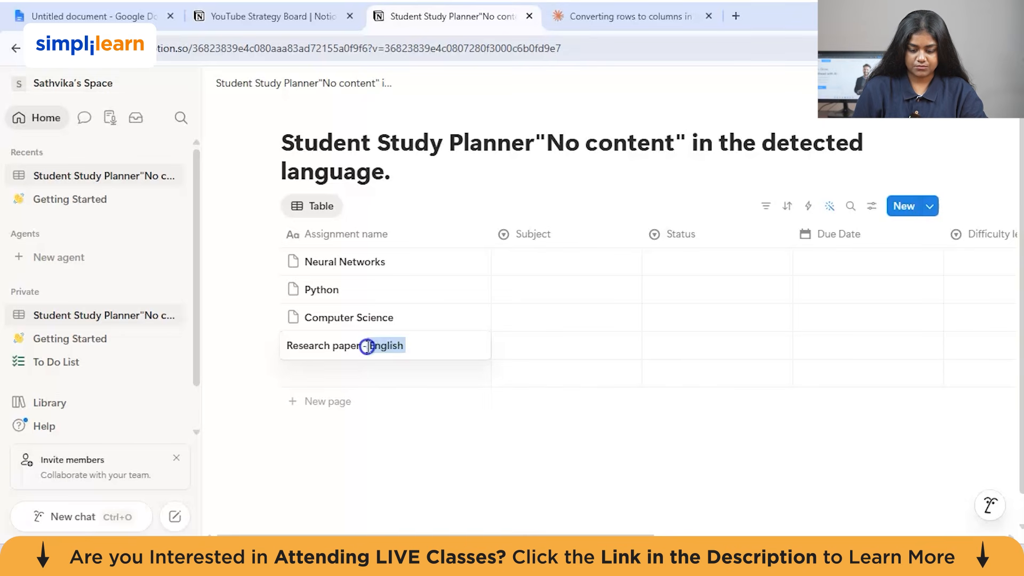
key("BackSpace")
key("Return")
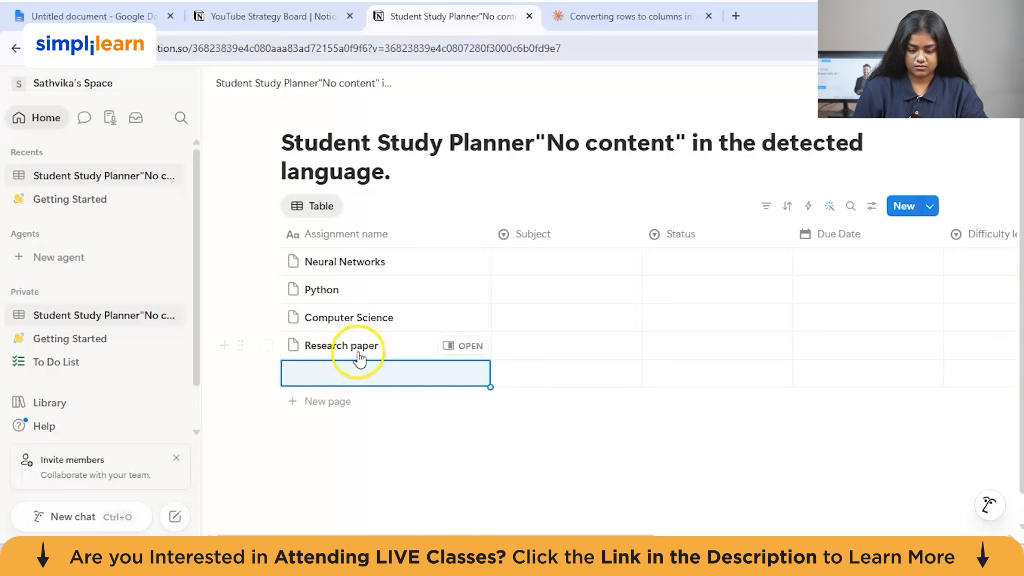
type("Calculus")
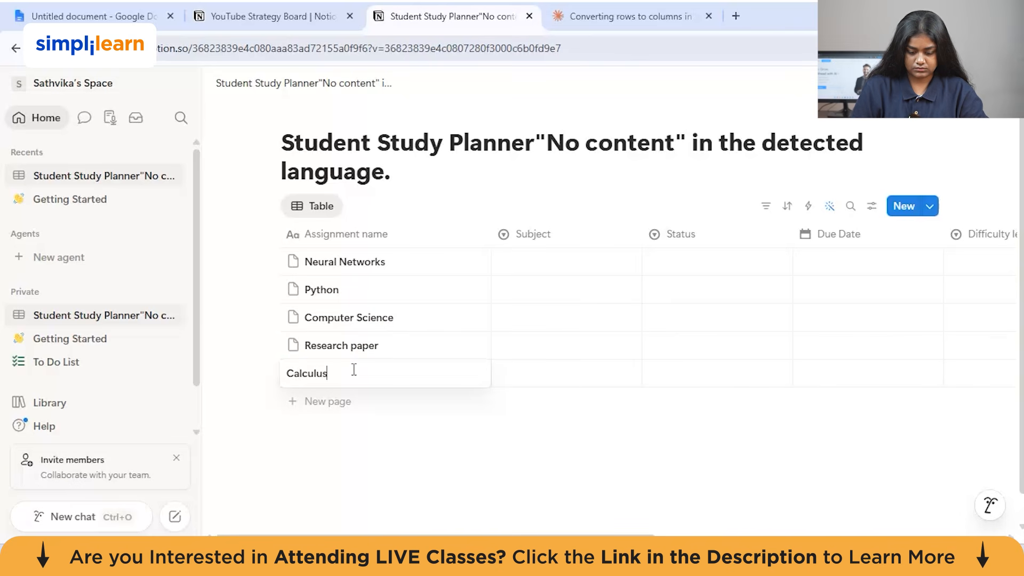
key("Return")
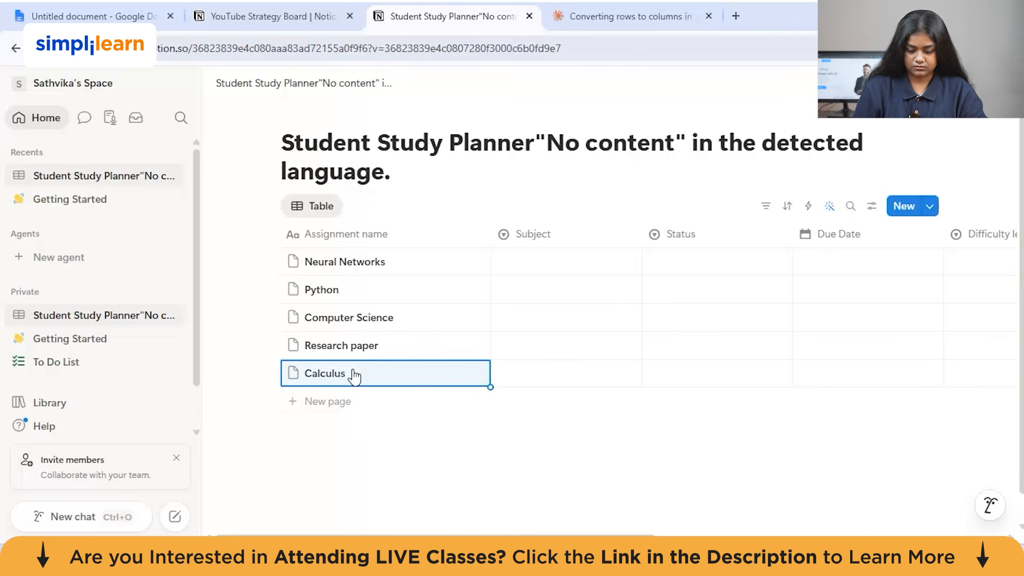
Edit the Subject property and add the select options Maths and Computer science.
left_click(536, 241)
mouse_move(534, 246)
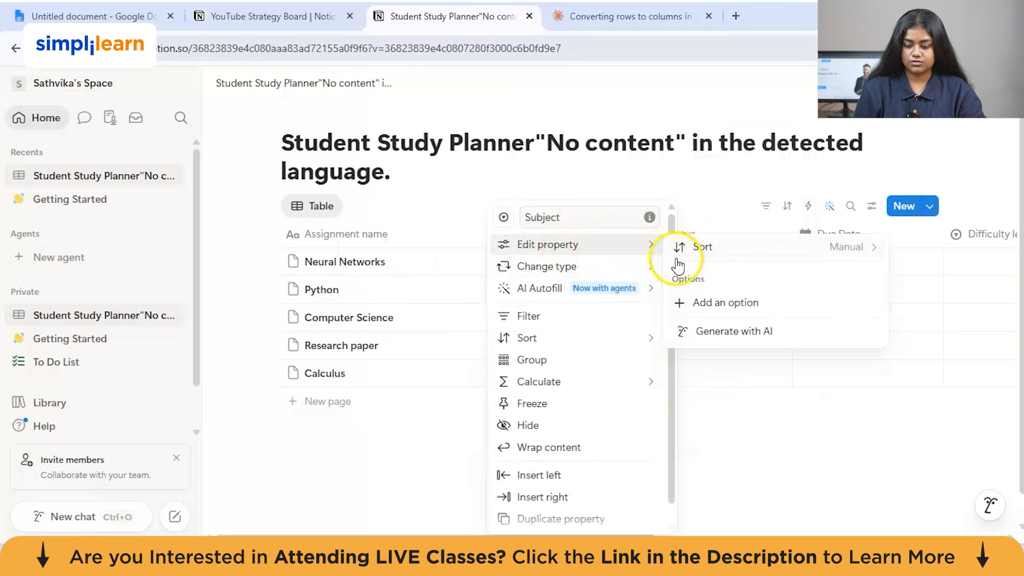
left_click(726, 302)
type("Mathe")
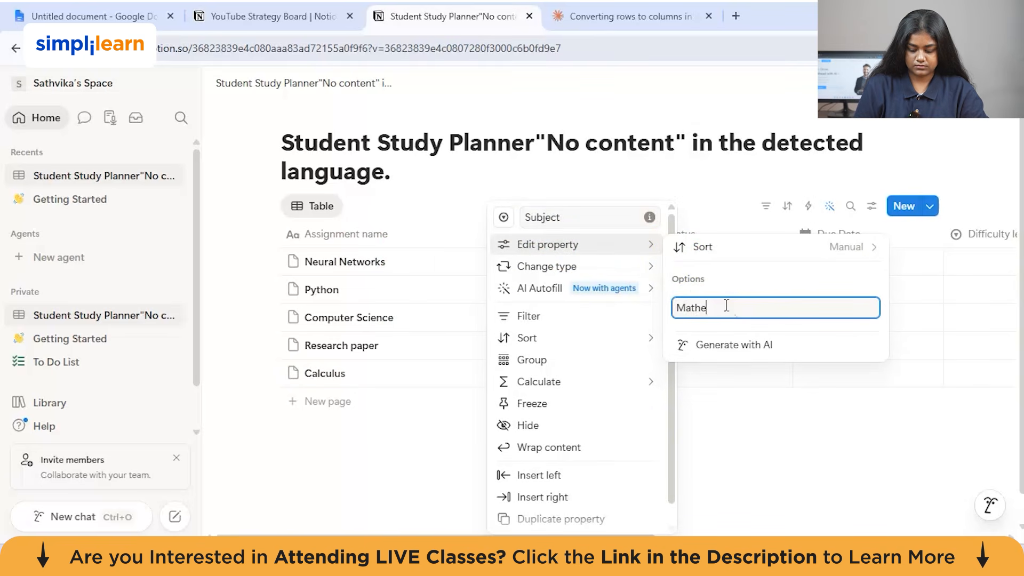
key("Return")
type("Compu")
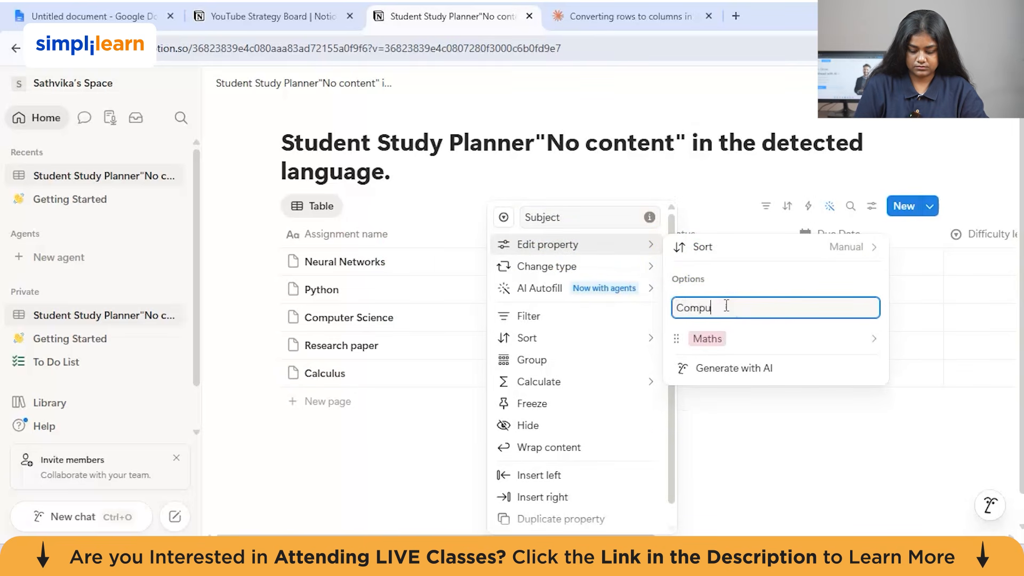
type("ter science")
key("Return")
Add the options AI & ML, Data Science and English to the Subject property and finish editing it.
type("AI")
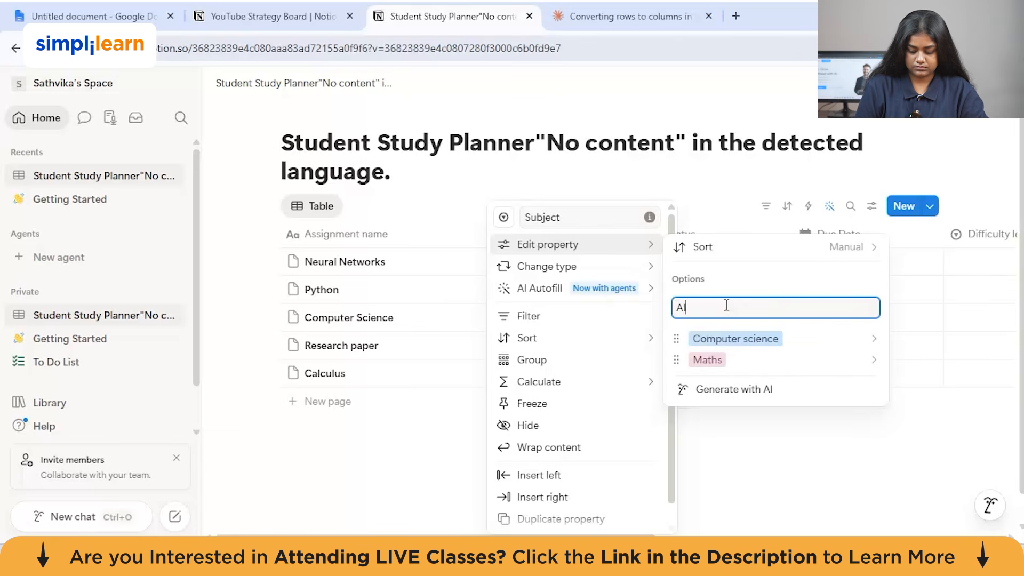
type(" & ML")
key("Return")
type("Data Science")
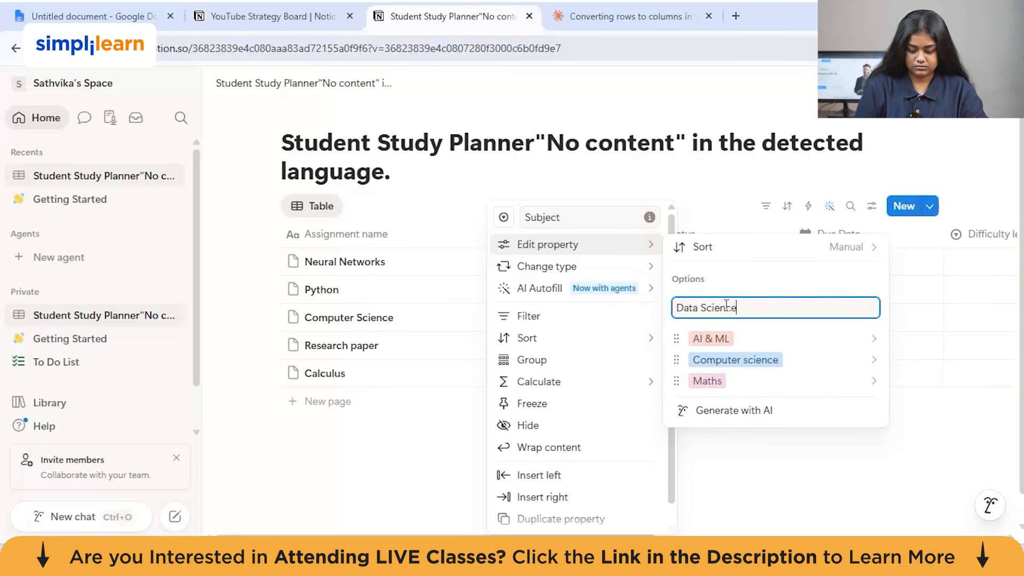
key("Return")
type("English")
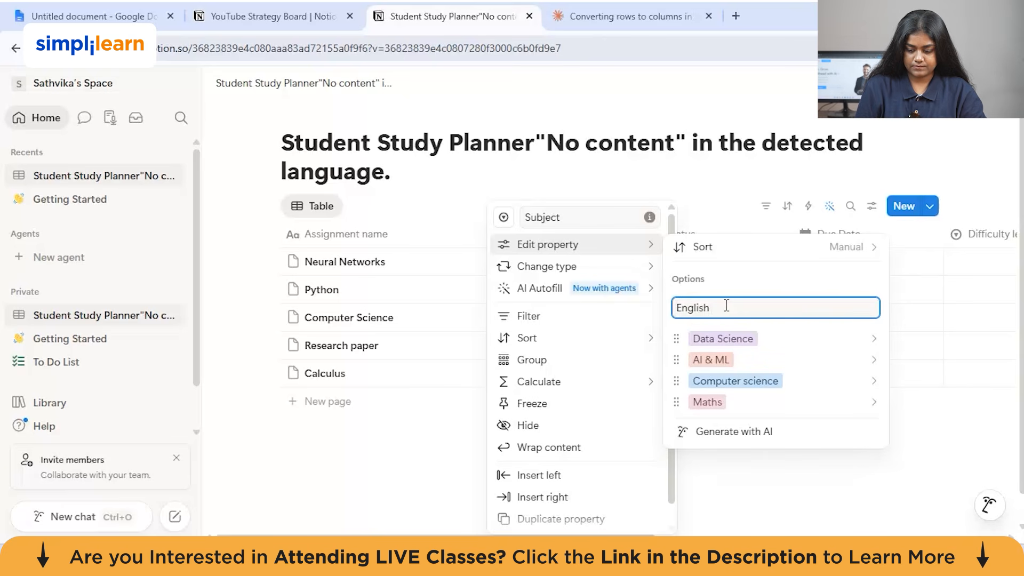
key("Return")
left_click(928, 426)
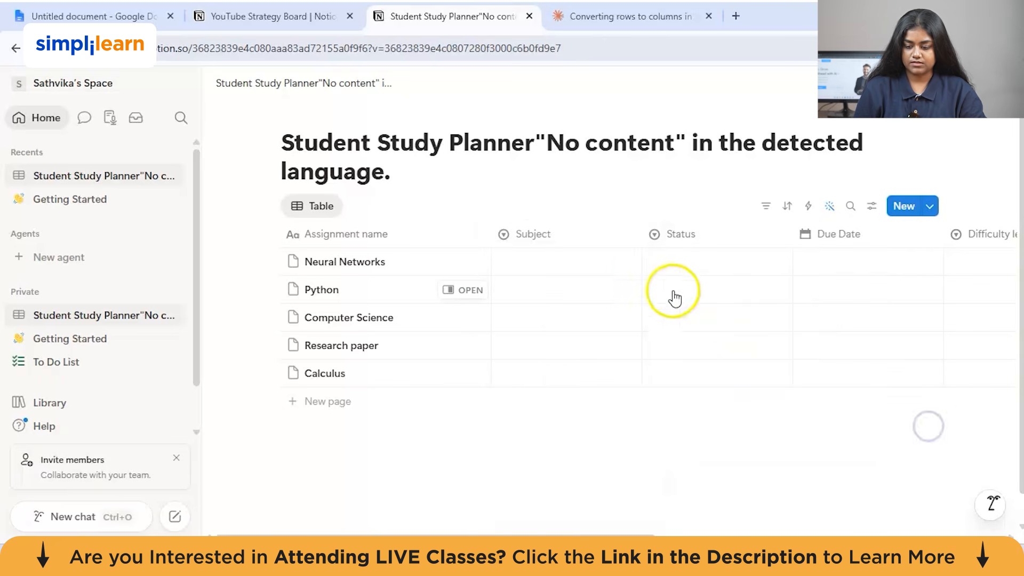
Edit the Status property and add the select options Started and Not started.
left_click(694, 234)
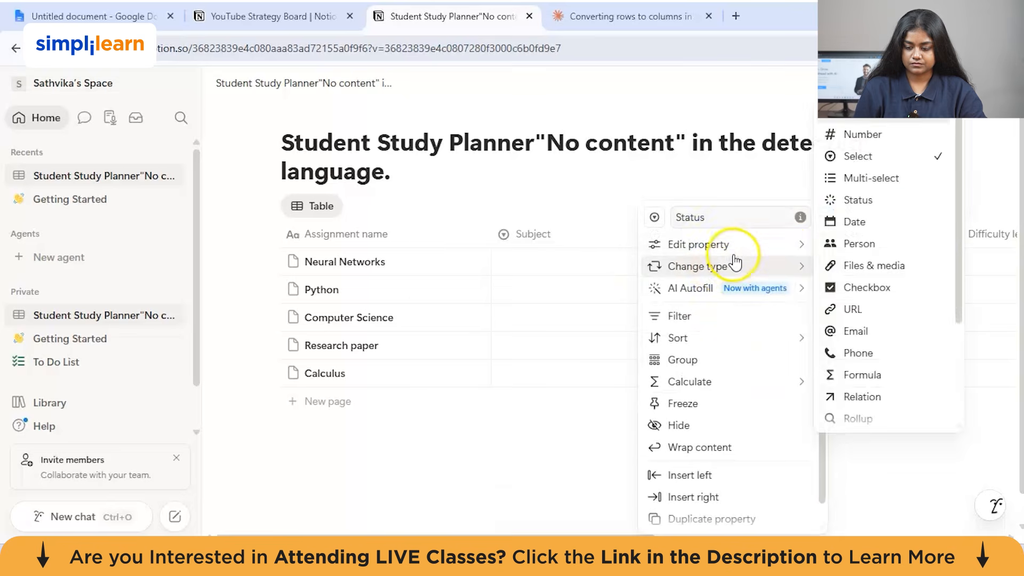
mouse_move(748, 249)
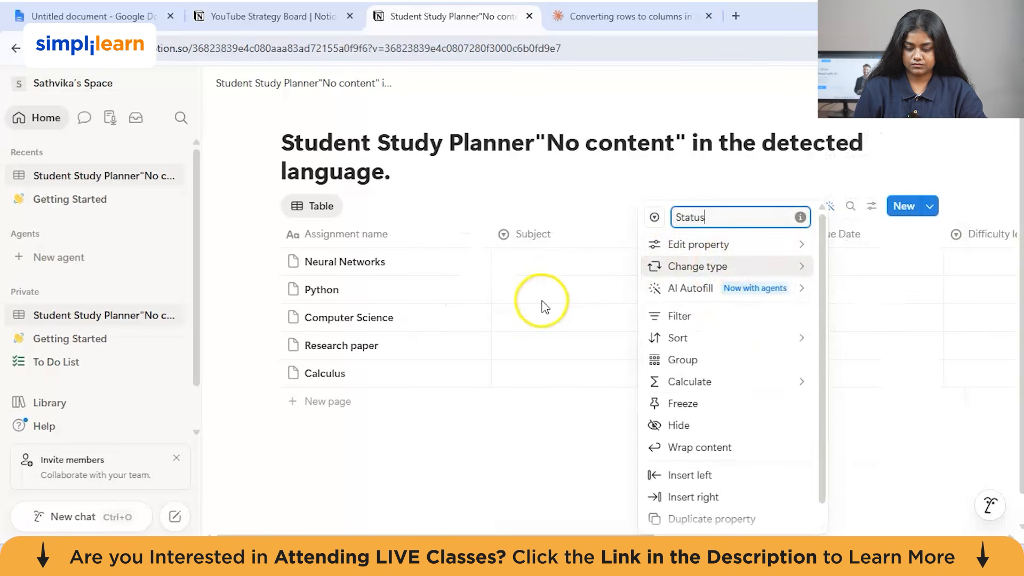
mouse_move(656, 246)
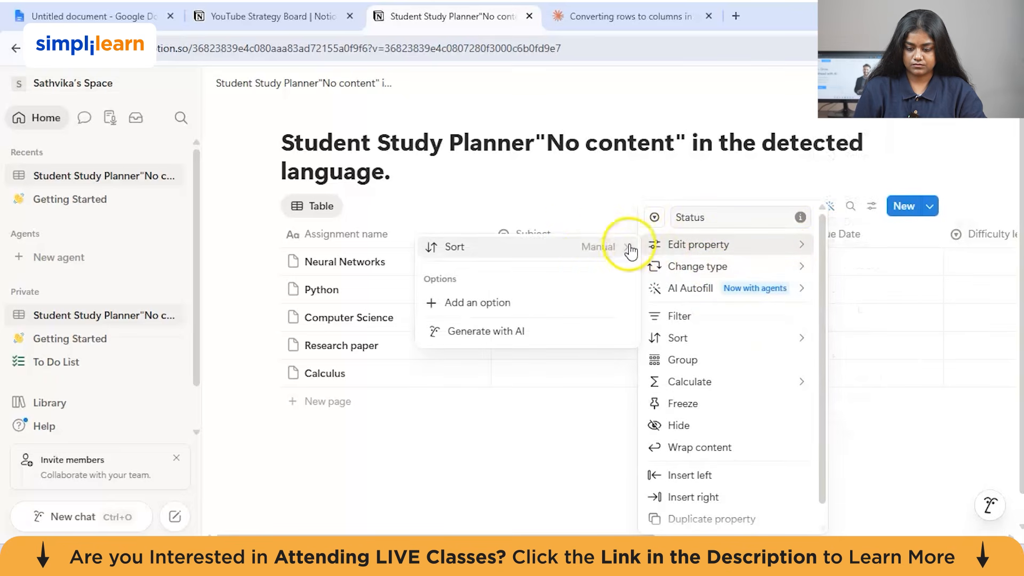
left_click(496, 303)
type("Started")
key("Return")
type("Not started")
key("Return")
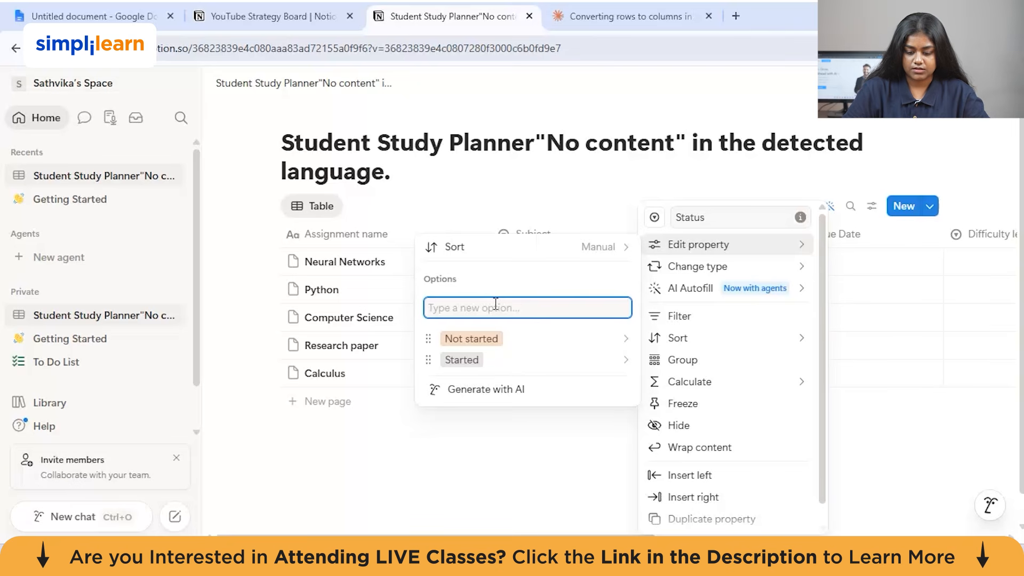
Add the options Submitted and In progress to the Status property and finish editing it.
type("Submitted")
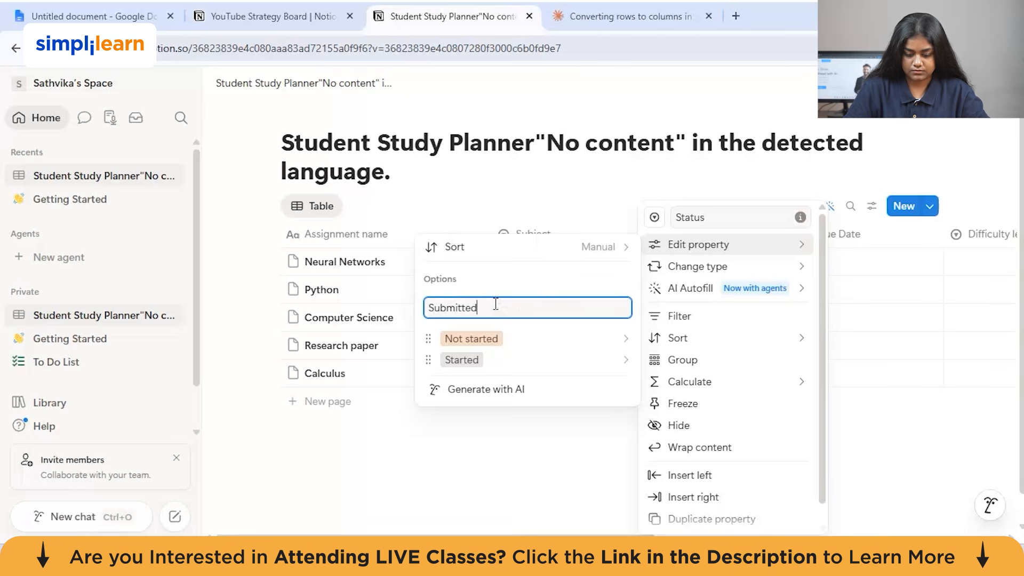
key("Return")
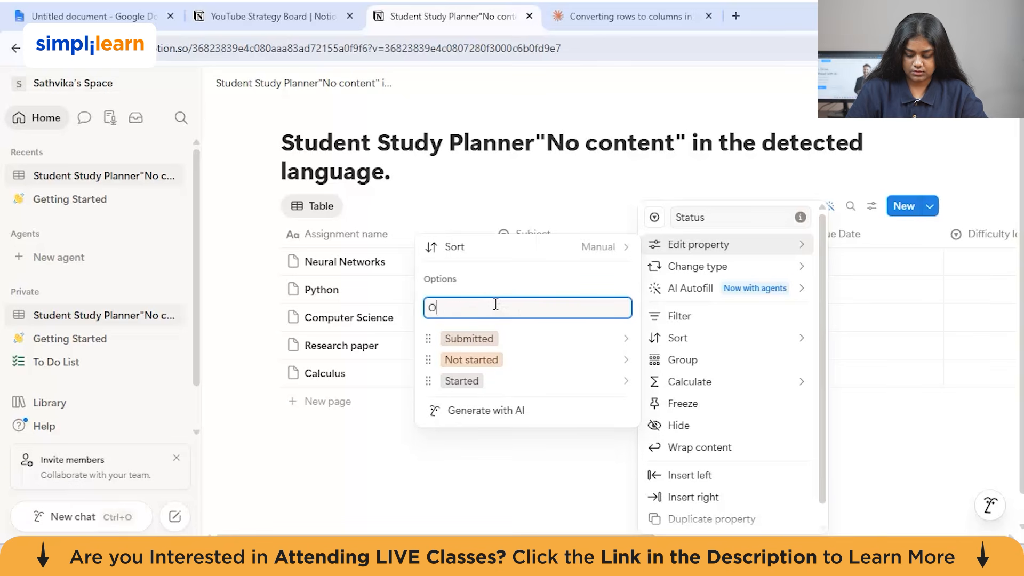
type("In progress")
key("Return")
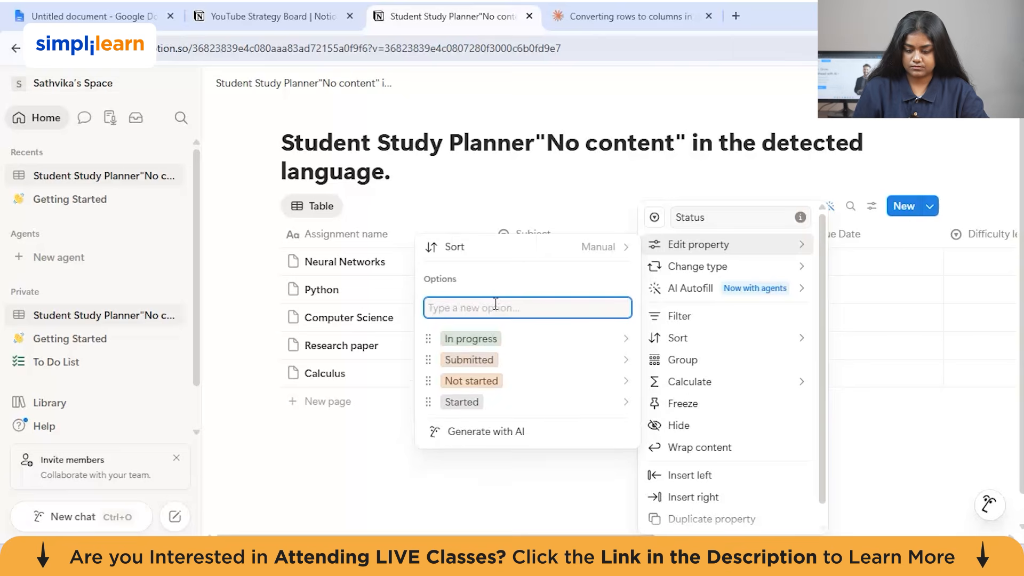
left_click(878, 376)
Edit the Difficulty level property and add the select options Easy, Medium and Hard.
scroll(820, 348, "right", 3)
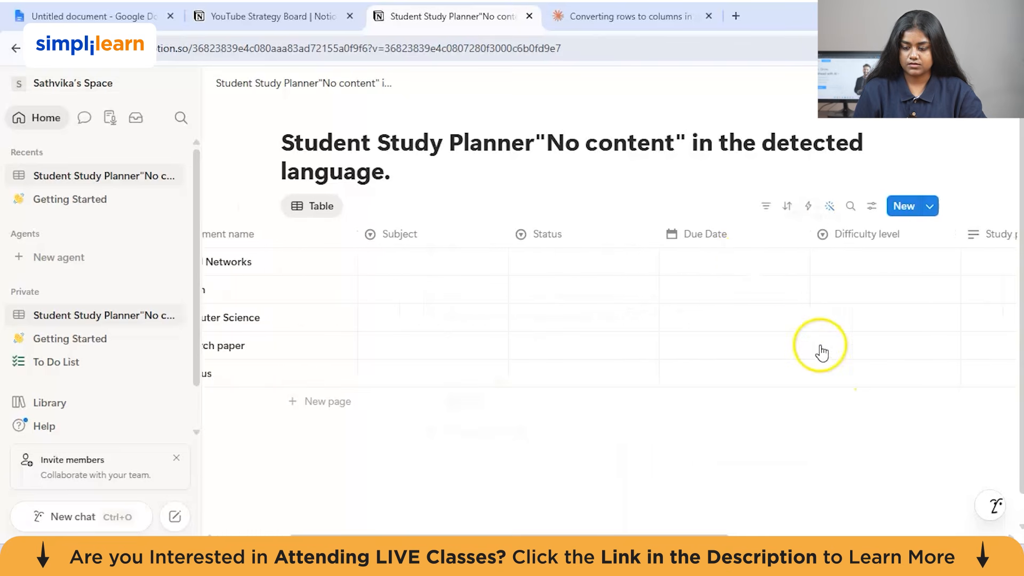
scroll(724, 267, "right", 4)
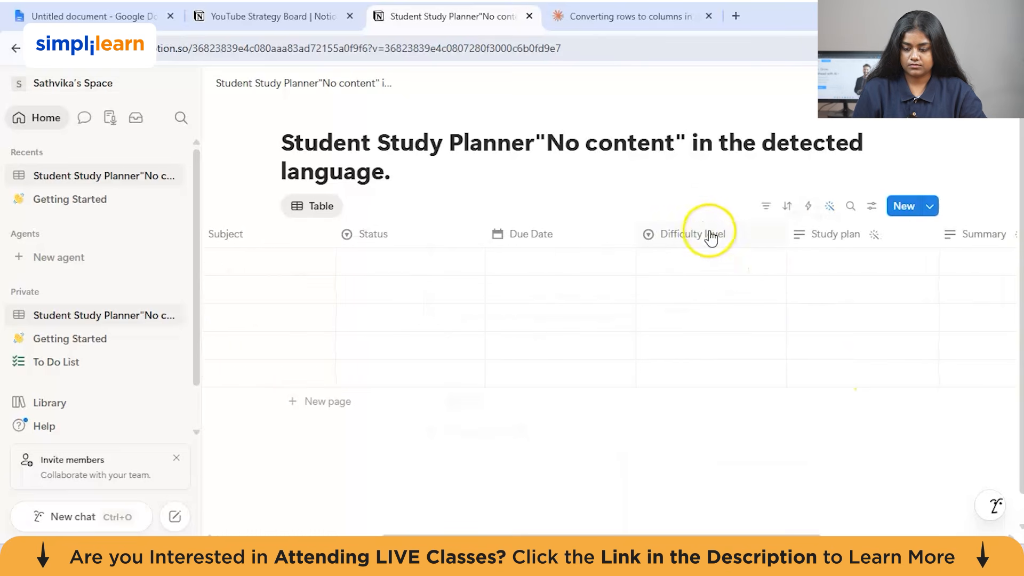
left_click(711, 238)
mouse_move(752, 248)
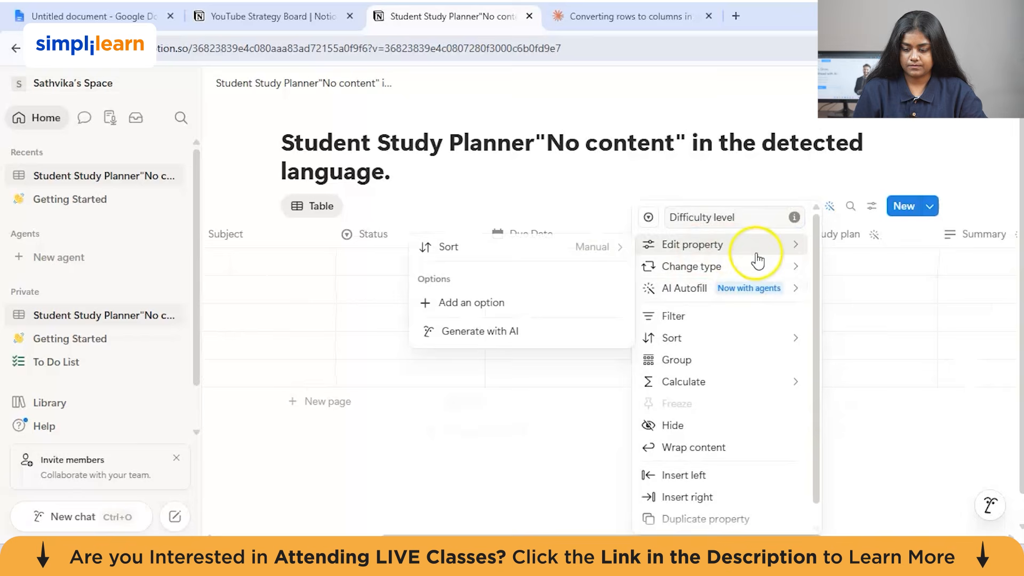
left_click(514, 303)
type("Easy")
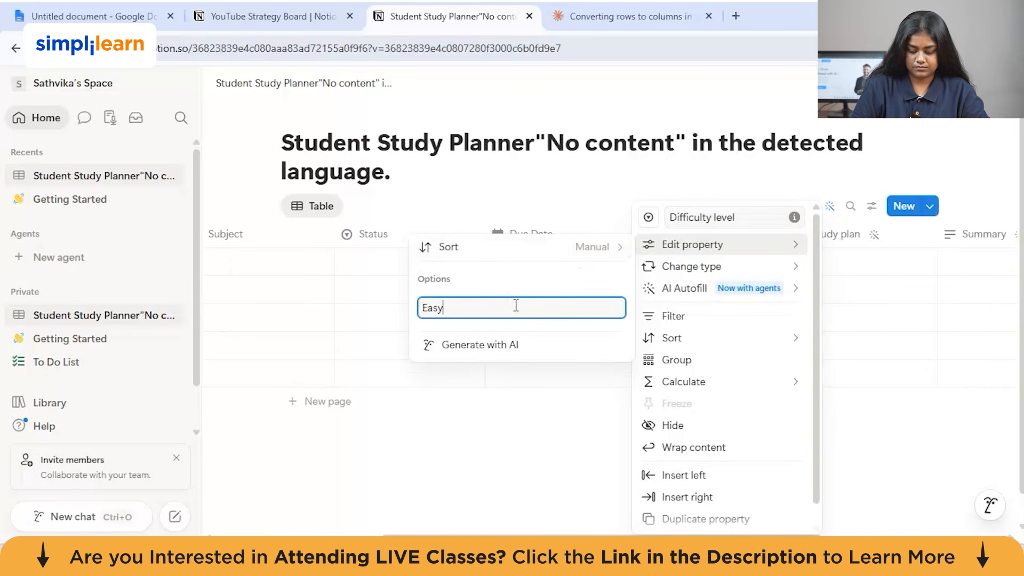
key("Return")
type("Medium")
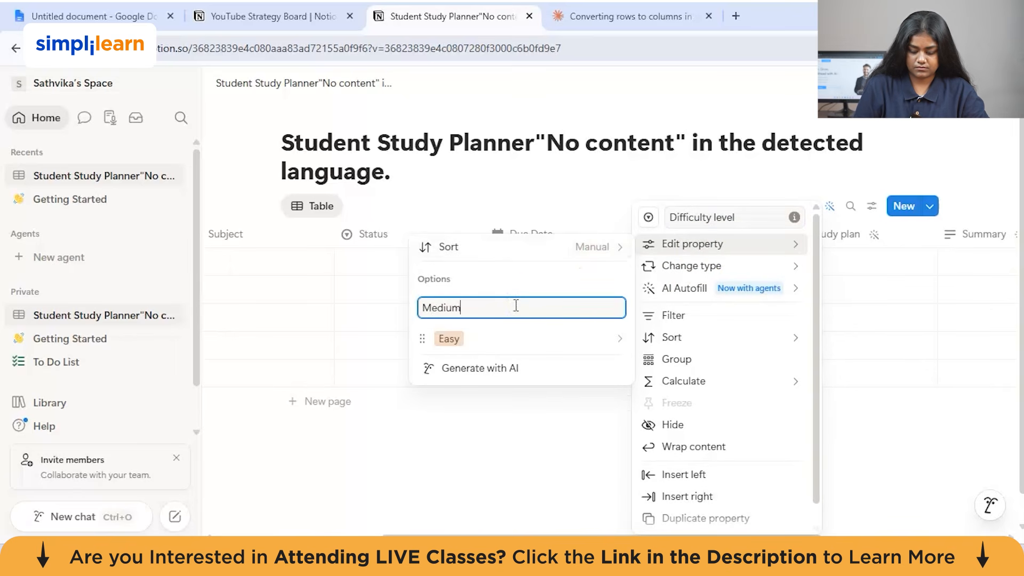
key("Return")
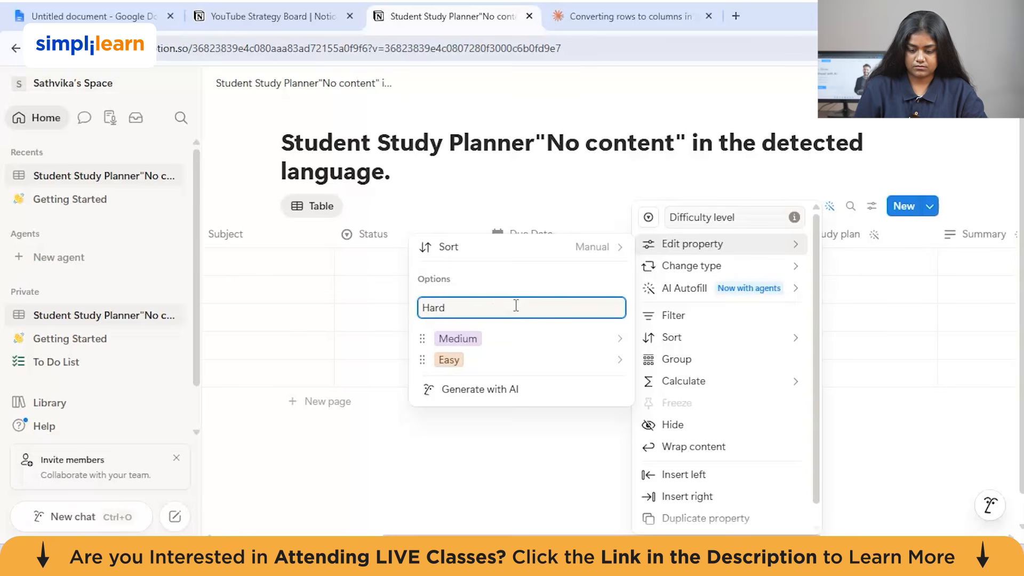
type("Hard")
key("Return")
left_click(846, 347)
left_click(844, 344)
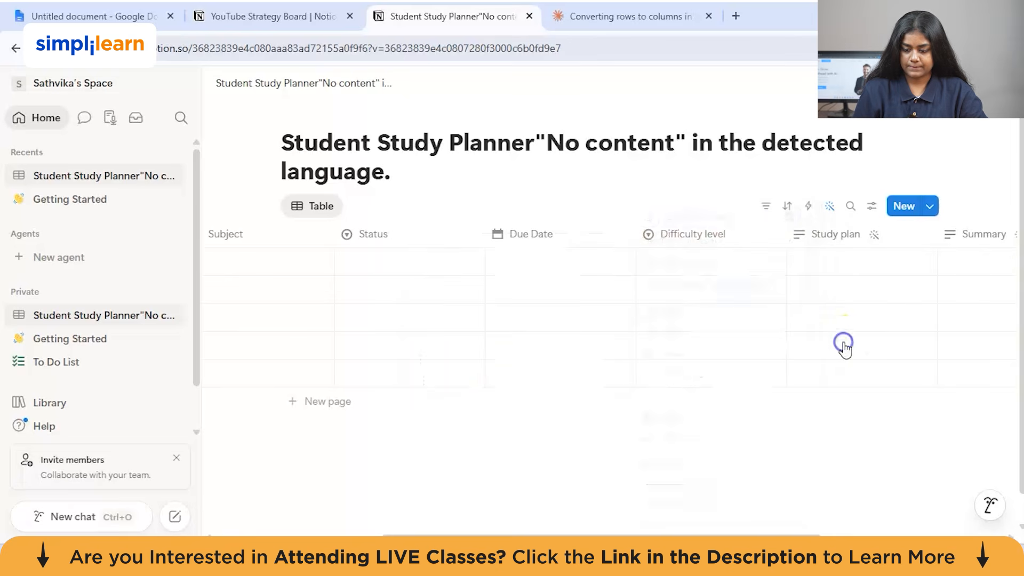
Set the due dates of the first two rows to May 29, 2026 and June 3, 2026.
left_click(564, 254)
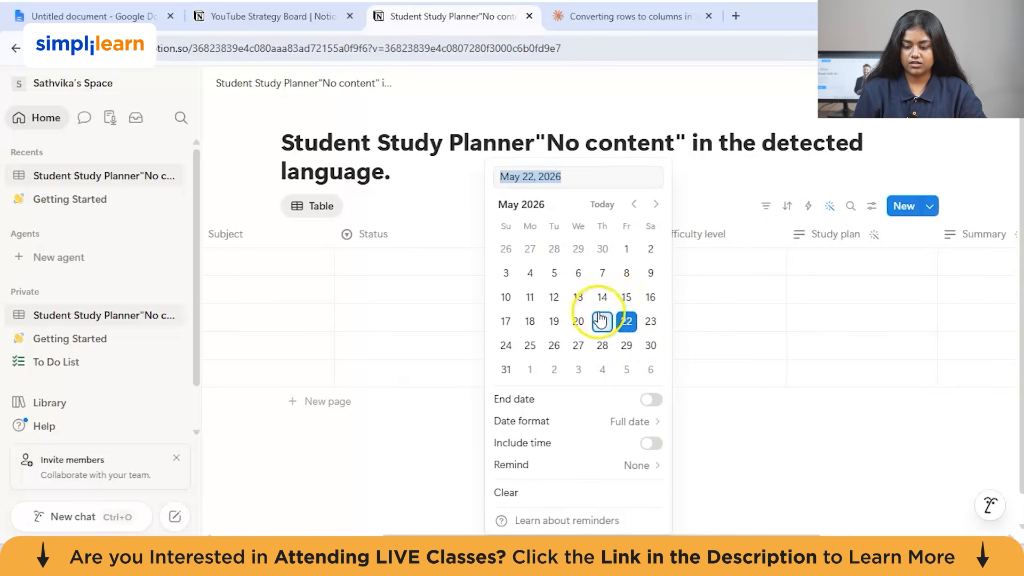
left_click(628, 347)
left_click(712, 350)
left_click(528, 293)
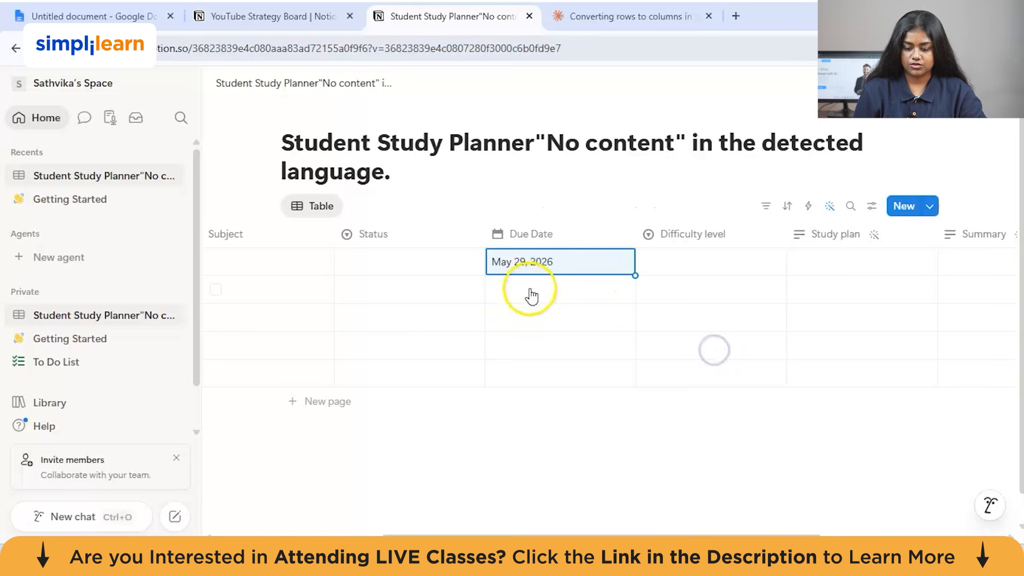
left_click(654, 205)
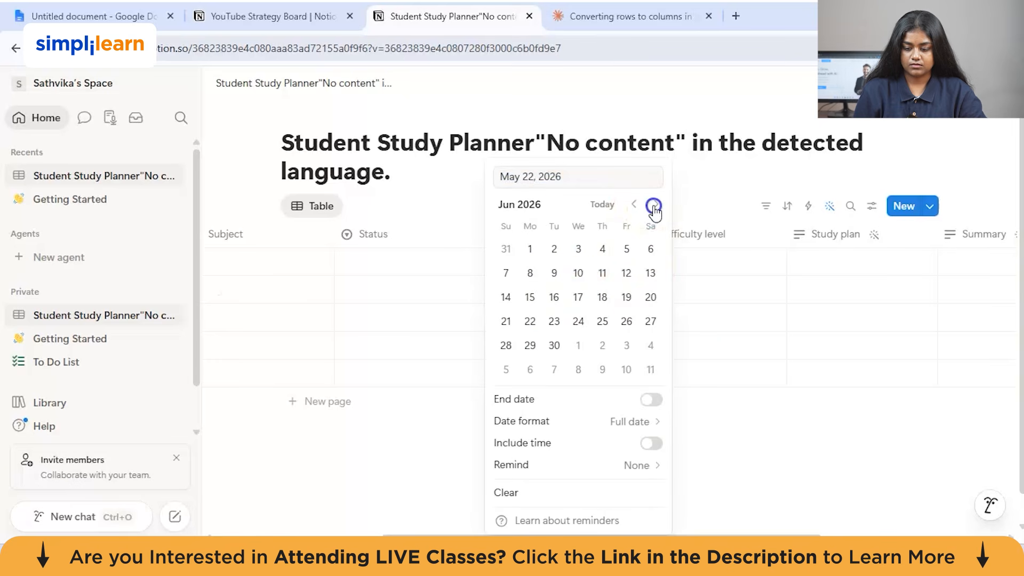
left_click(578, 248)
left_click(715, 286)
Set the due dates of the last three rows to June 11, 2026, May 28, 2026 and May 9, 2026.
left_click(561, 319)
left_click(651, 209)
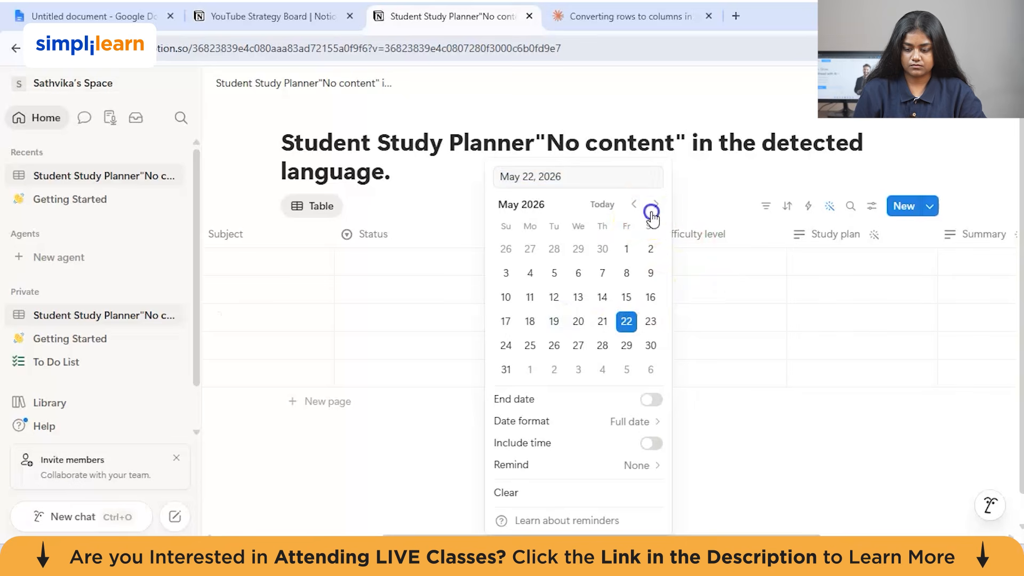
left_click(601, 274)
left_click(715, 339)
left_click(523, 341)
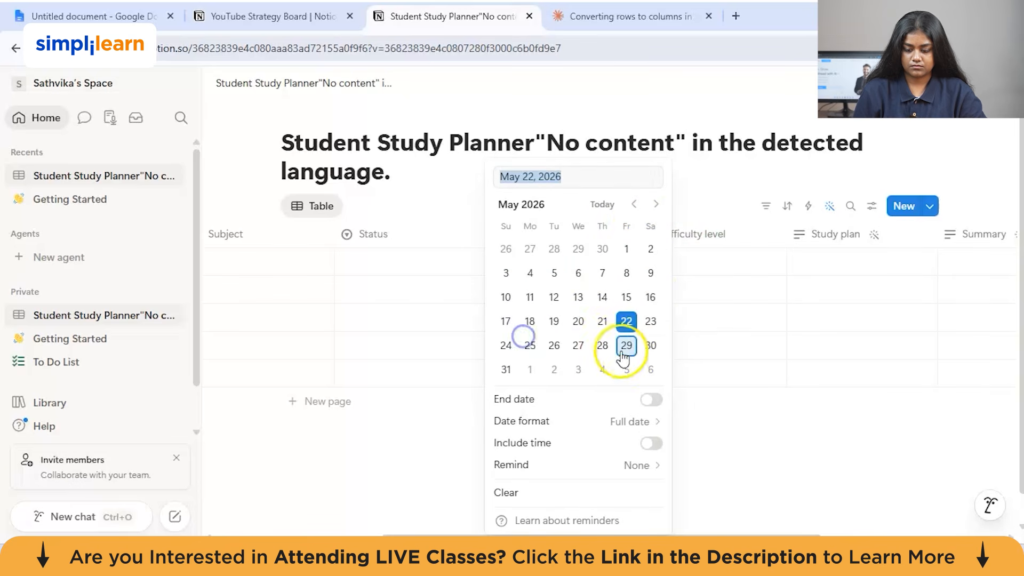
left_click(601, 346)
left_click(676, 361)
left_click(532, 369)
left_click(650, 273)
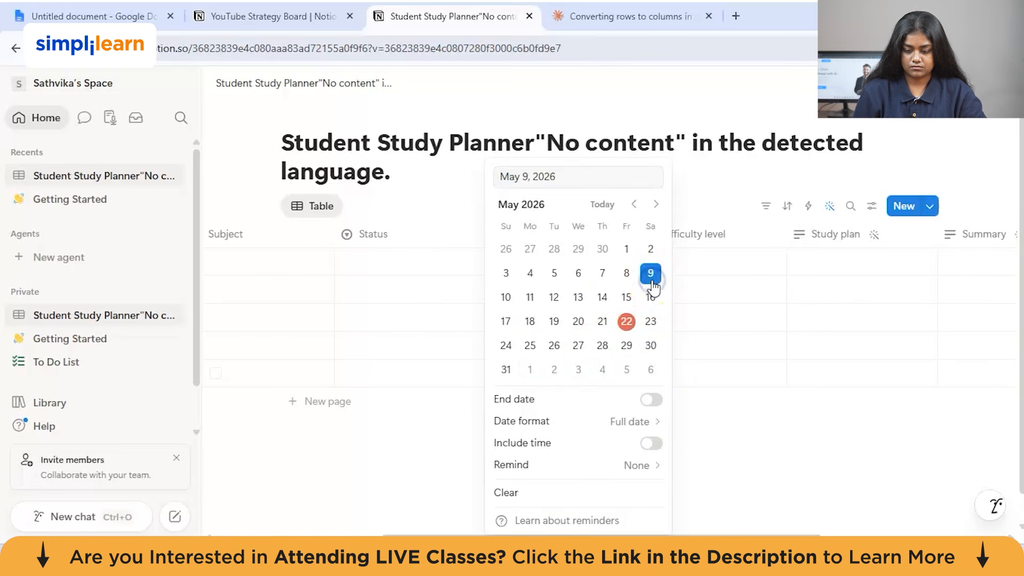
left_click(671, 308)
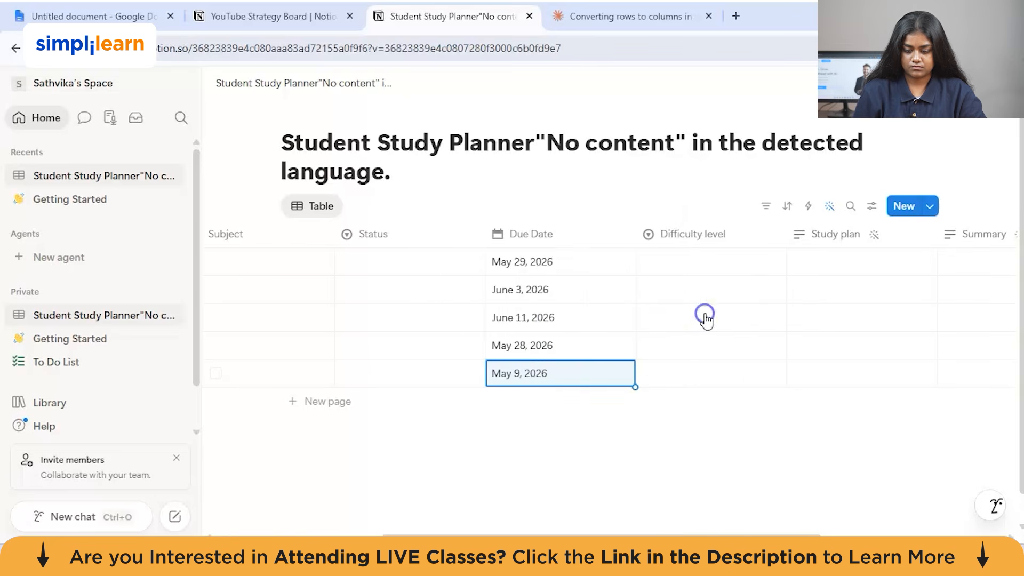
scroll(707, 318, "right", 5)
left_click(542, 276)
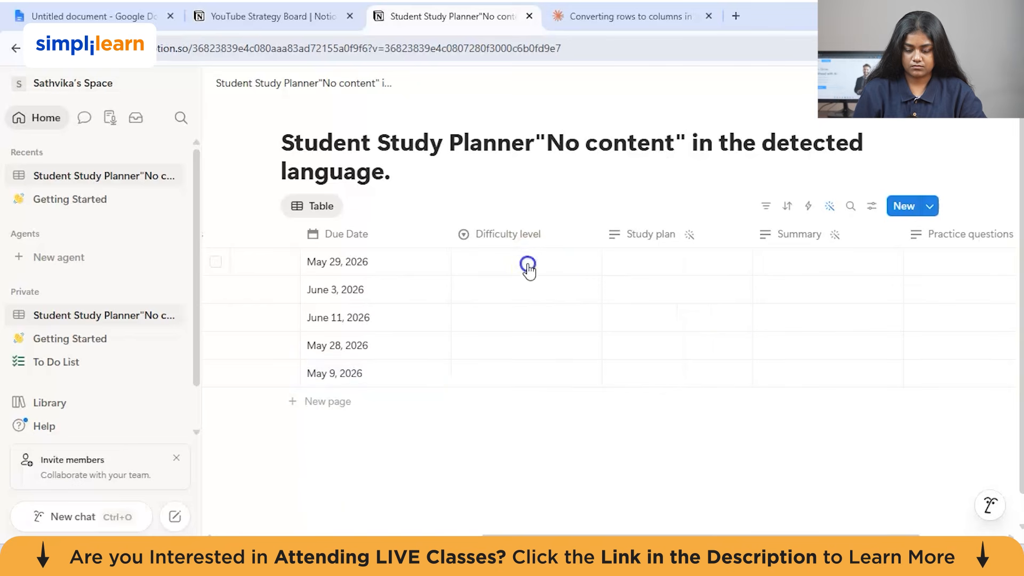
left_click(704, 308)
scroll(705, 314, "right", 3)
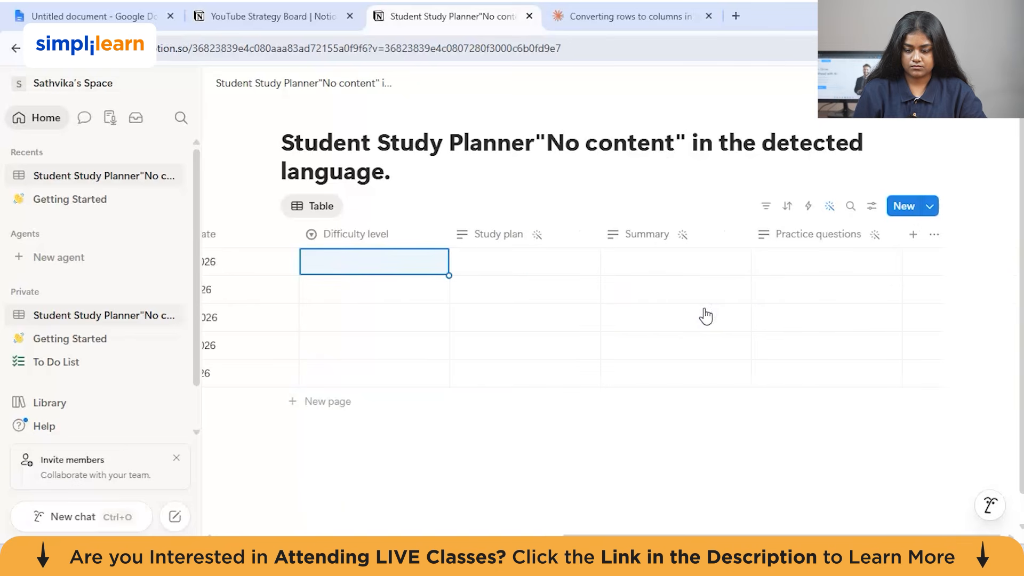
Set the subject of Neural Networks to AI & ML and the subject of Python to Data Science.
scroll(705, 315, "left", 5)
left_click(564, 264)
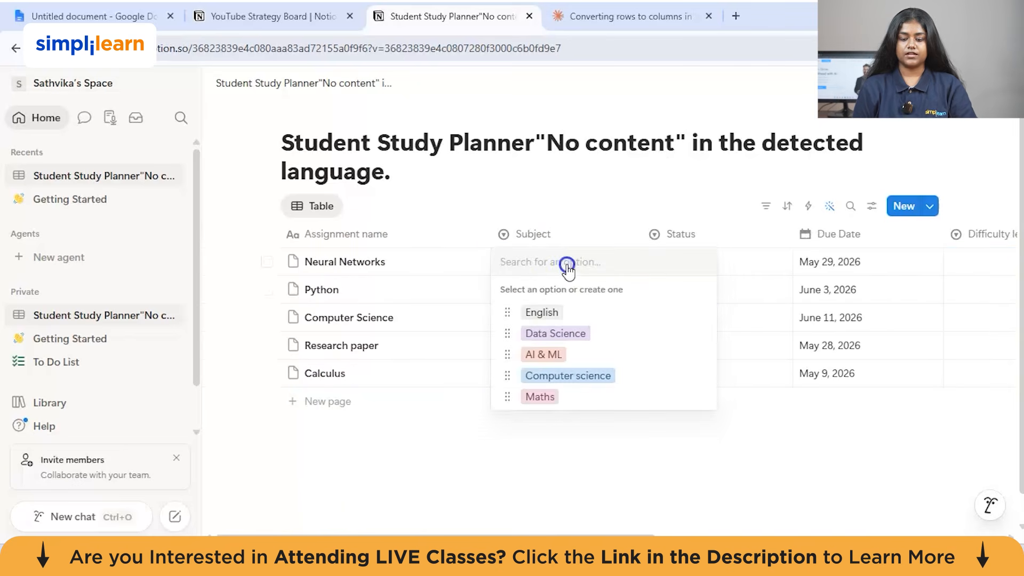
left_click(555, 354)
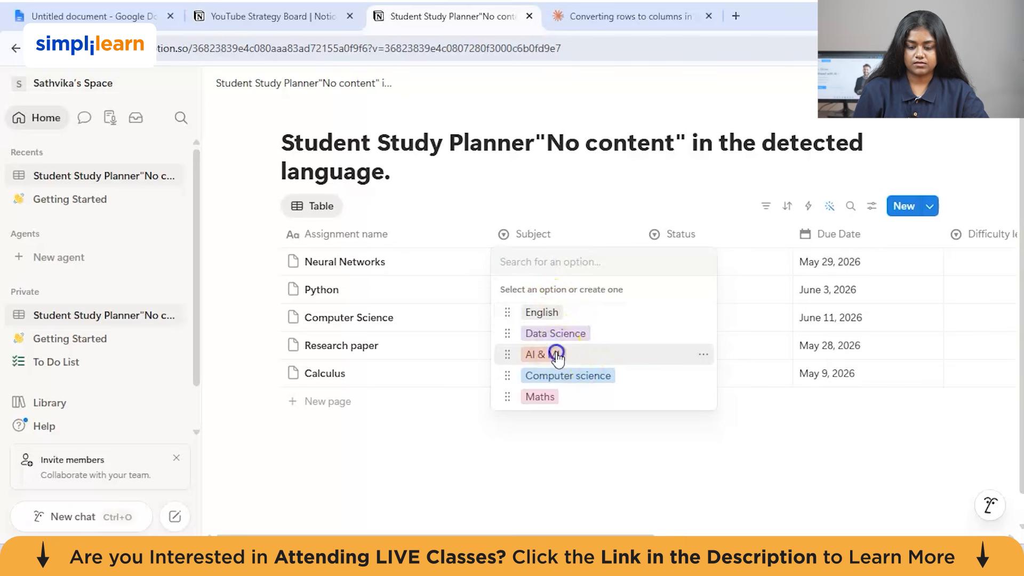
left_click(523, 288)
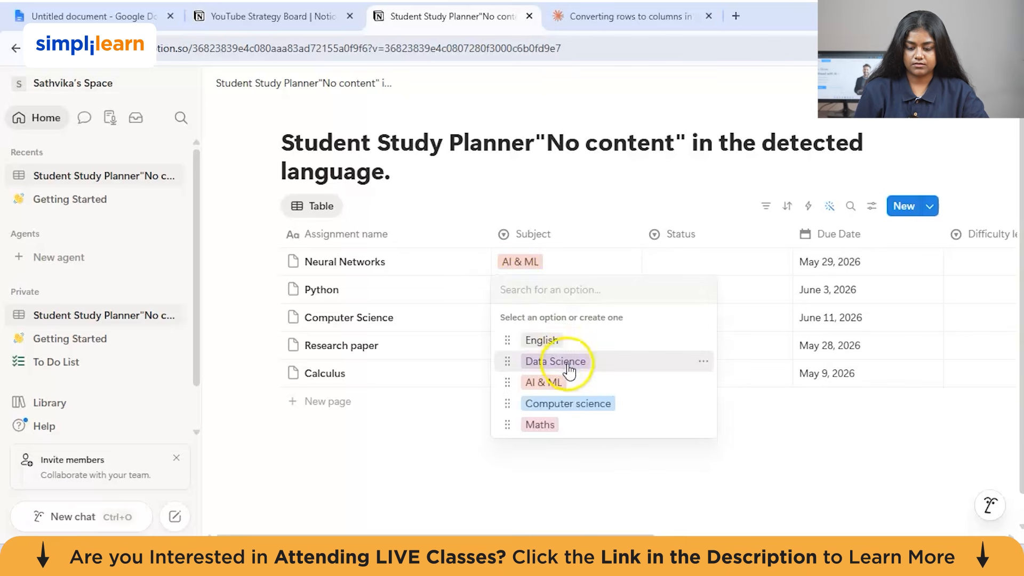
left_click(551, 366)
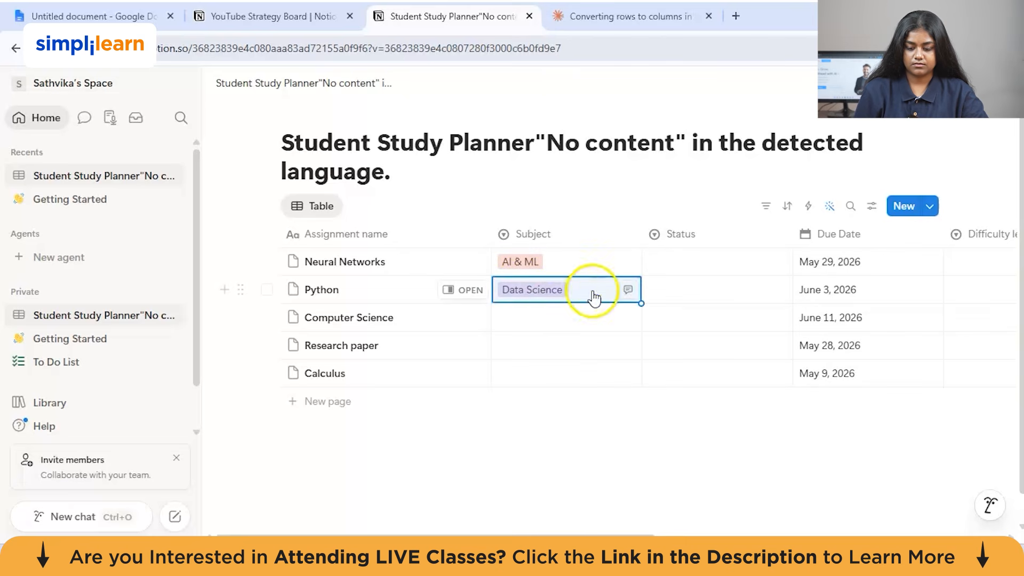
Change the subject of Python to AI & ML and set the Computer Science row's subject to Computer science.
left_click(592, 291)
left_click(543, 382)
left_click(535, 318)
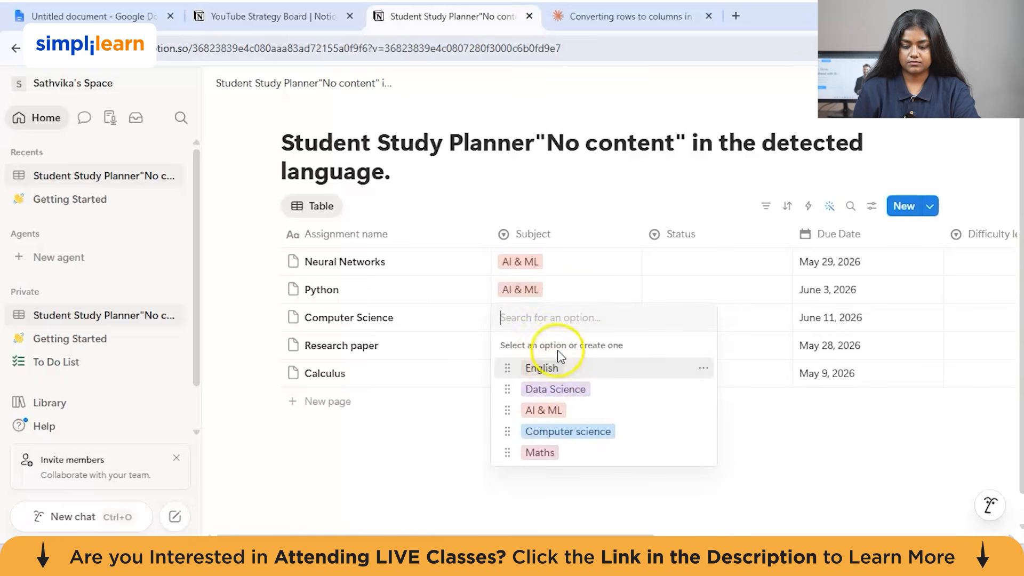
left_click(570, 430)
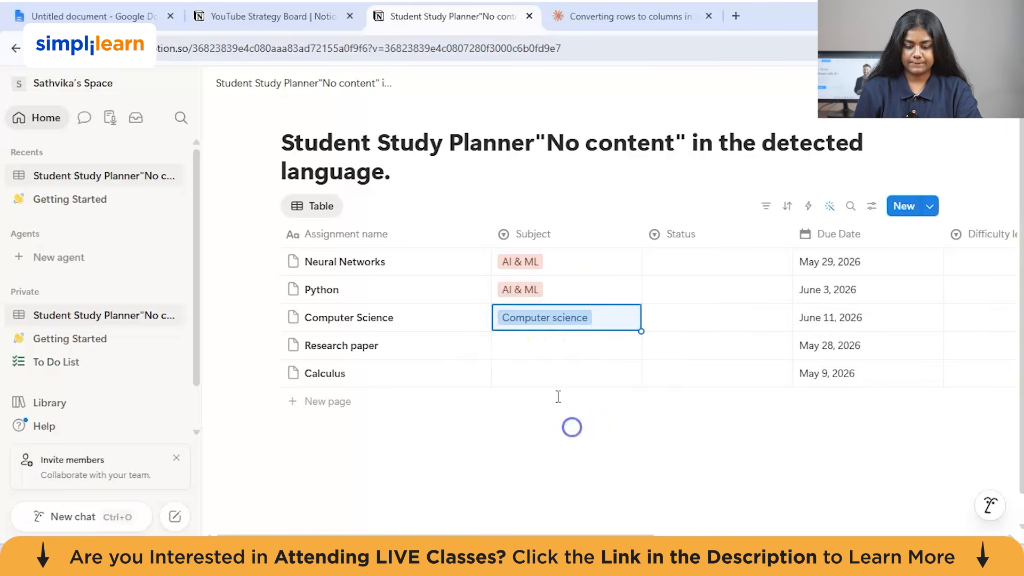
Set the subject of Research paper to English and the subject of Calculus to Maths.
left_click(549, 353)
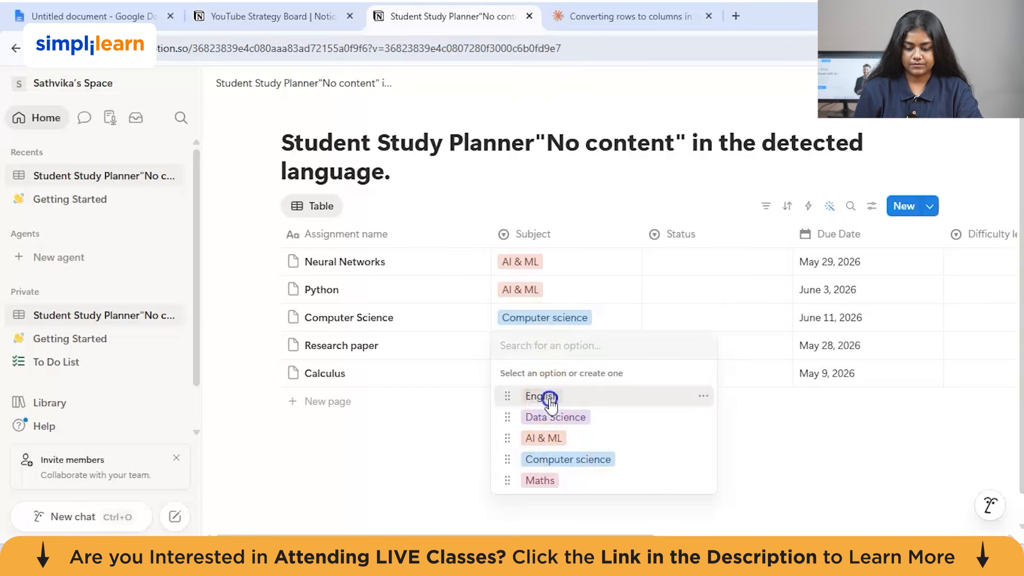
left_click(549, 398)
left_click(525, 370)
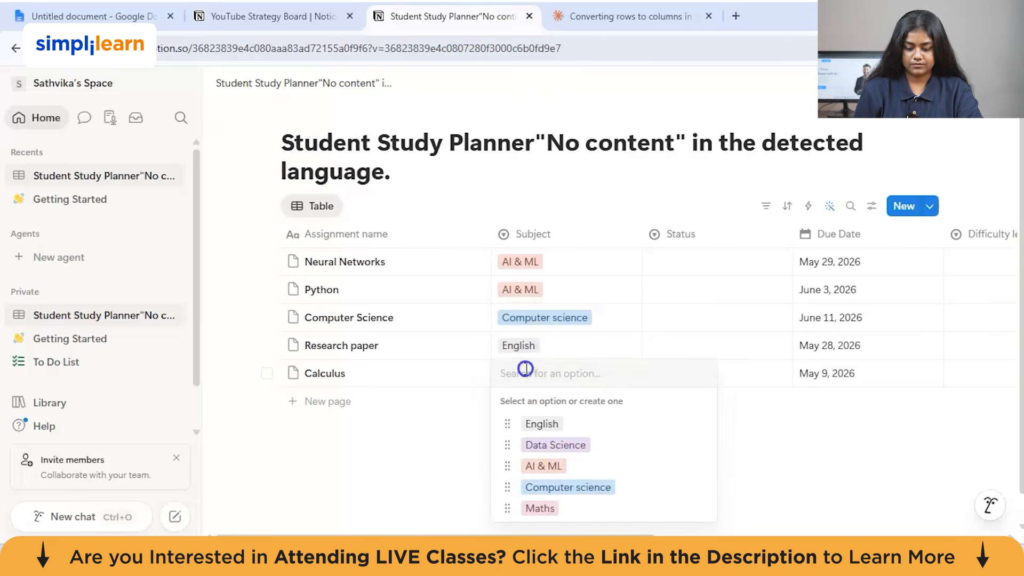
left_click(579, 509)
Set the status of Neural Networks to Submitted and the status of Python to In progress.
scroll(640, 395, "right", 3)
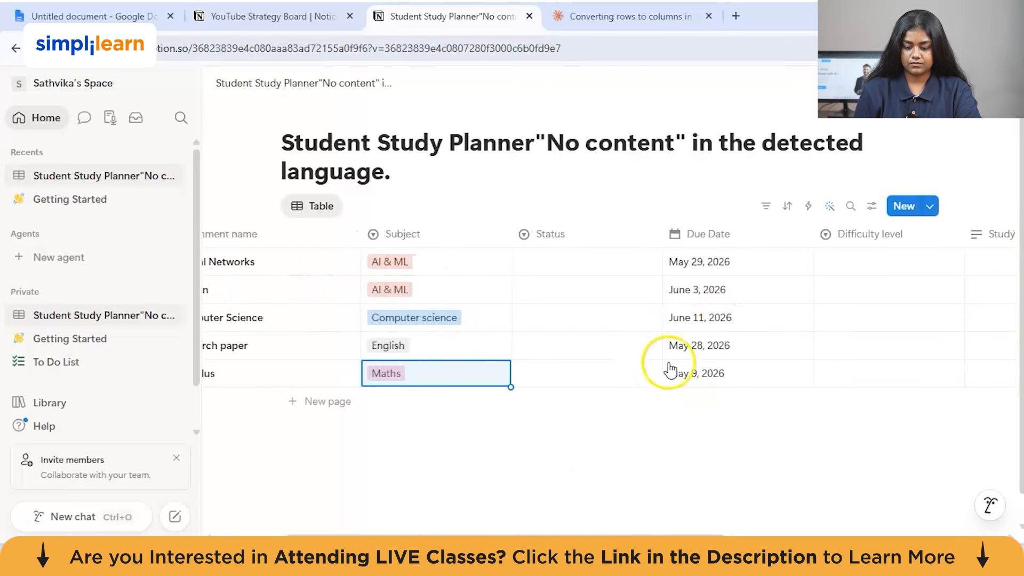
left_click(558, 270)
left_click(567, 329)
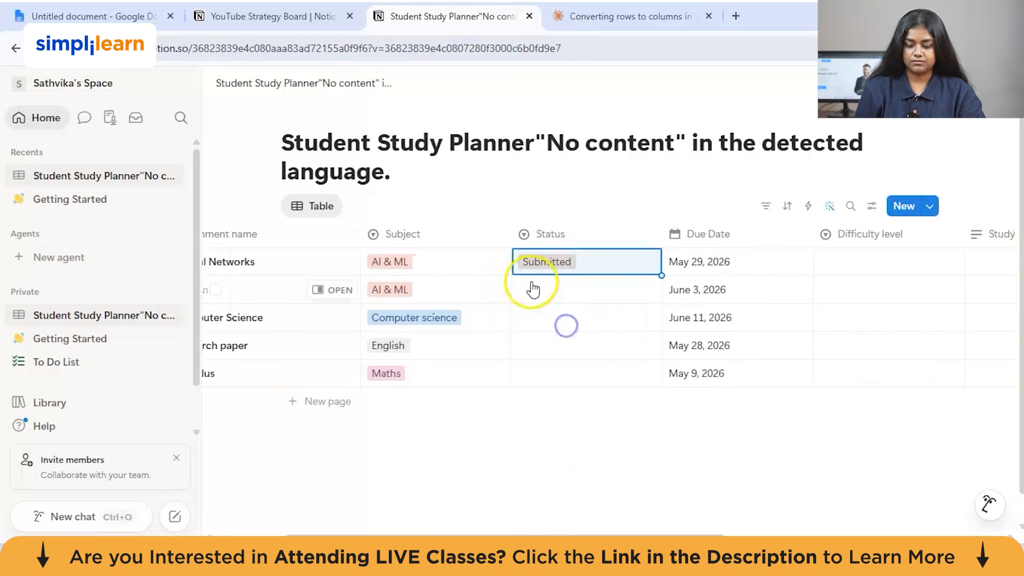
left_click(532, 290)
left_click(562, 340)
Set the statuses of Computer Science, Research paper and Calculus to Not started, In progress and Started.
left_click(546, 317)
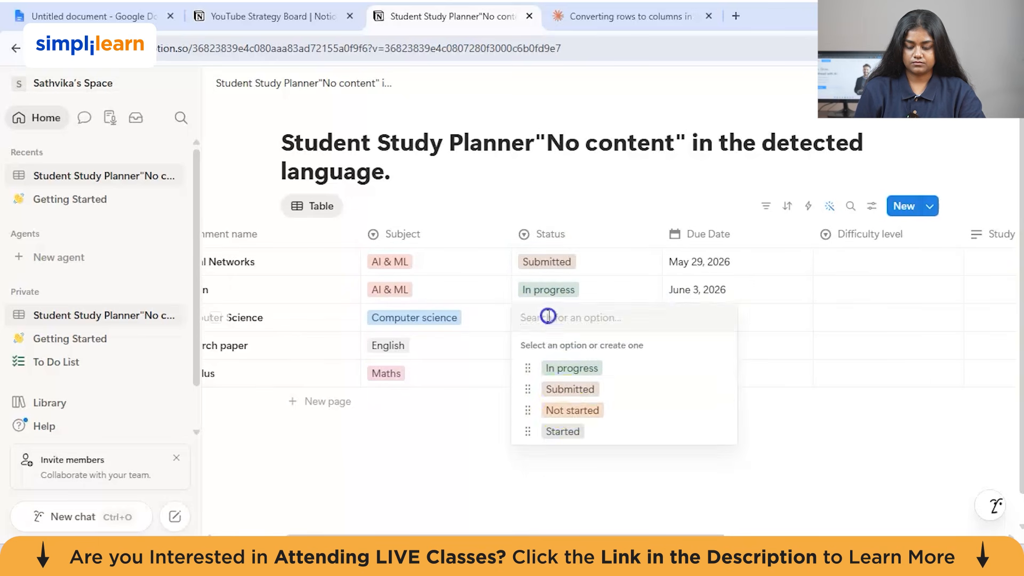
left_click(568, 410)
left_click(545, 346)
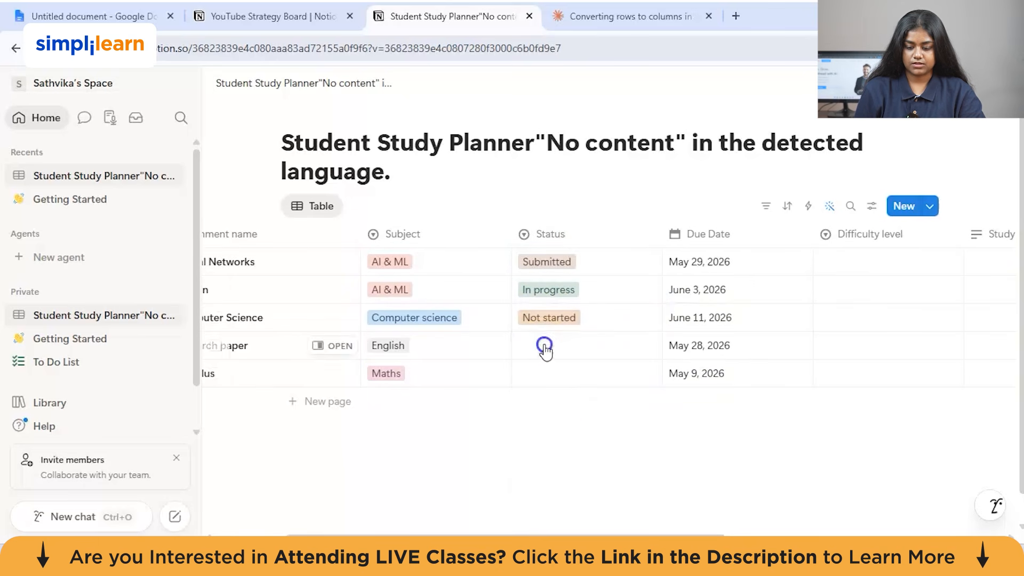
left_click(576, 391)
left_click(549, 371)
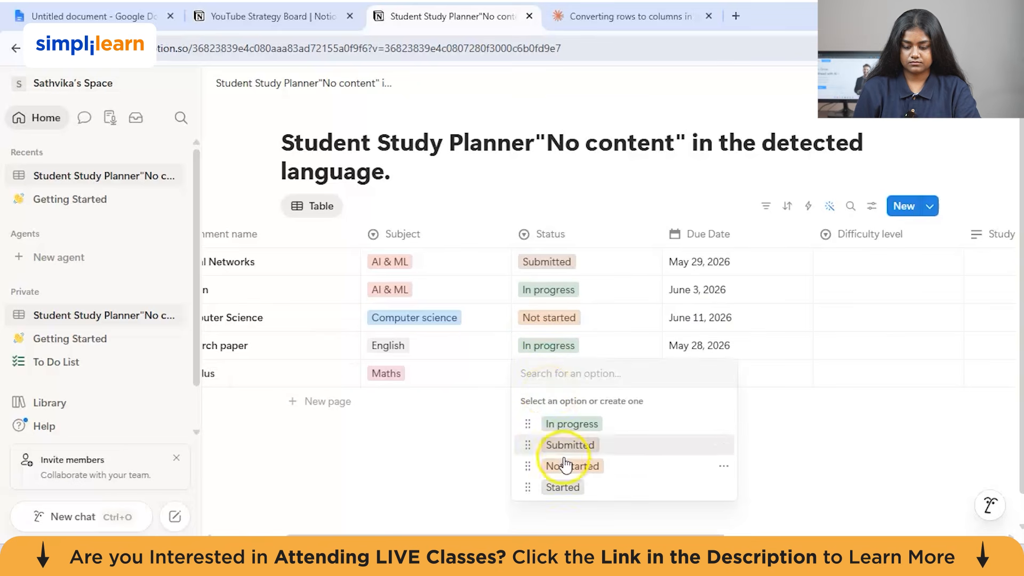
left_click(576, 488)
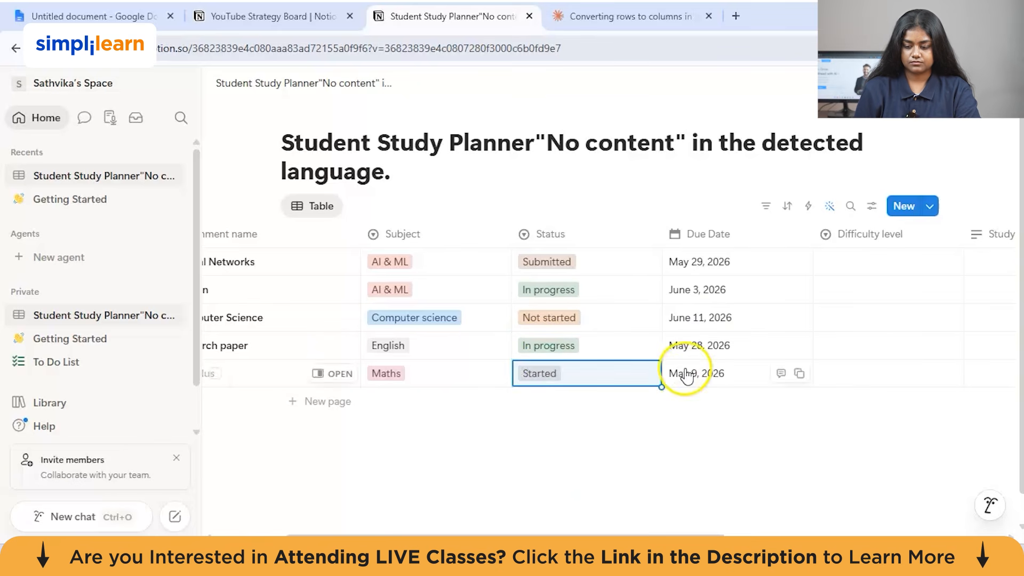
Set the difficulty level of Neural Networks to Medium and that of Python to Easy.
scroll(681, 377, "right", 5)
left_click(586, 269)
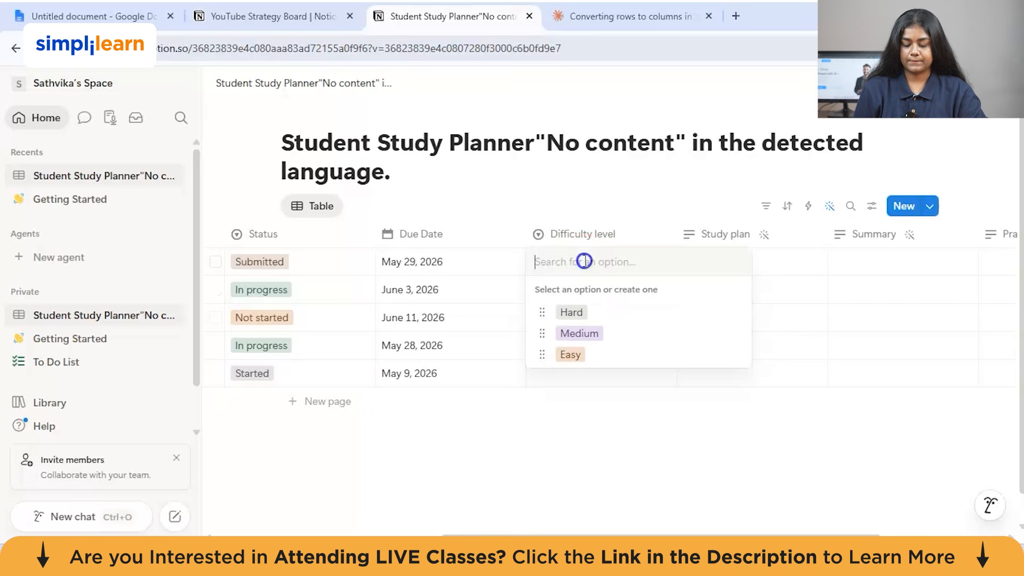
left_click(573, 335)
left_click(567, 292)
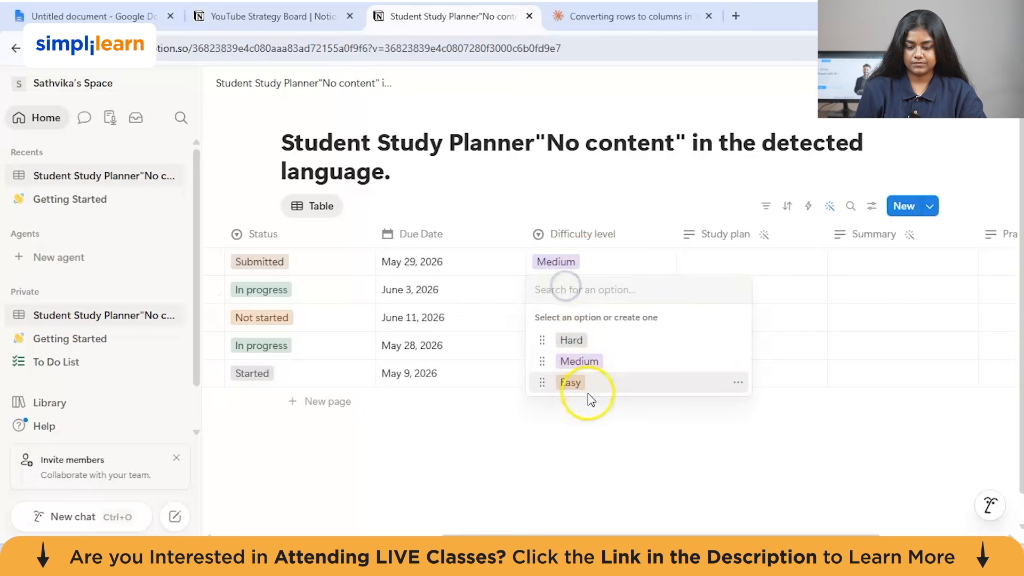
left_click(576, 384)
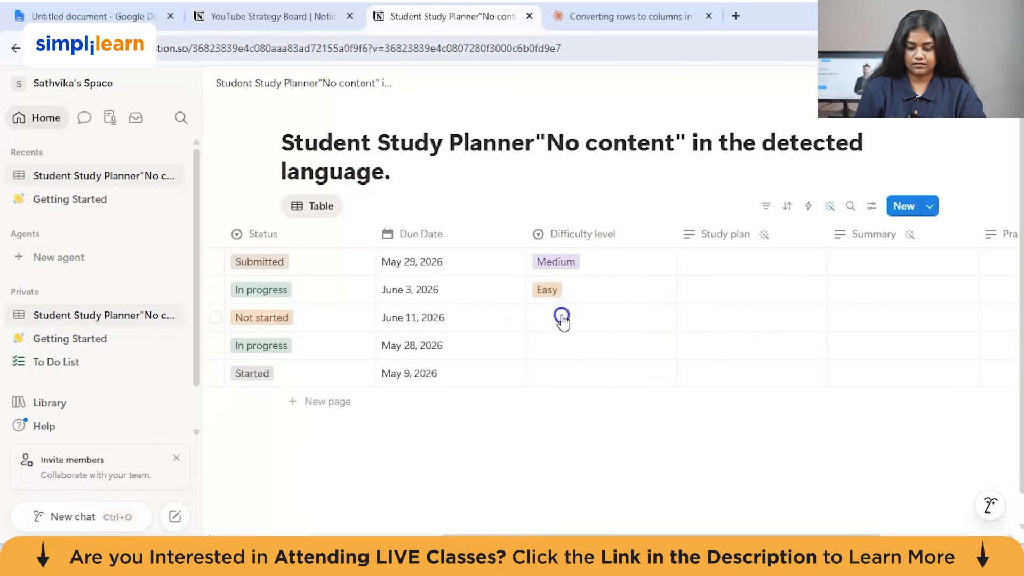
Set the difficulty levels of Computer Science and Research paper to Hard and that of Calculus to Easy.
left_click(560, 317)
left_click(566, 372)
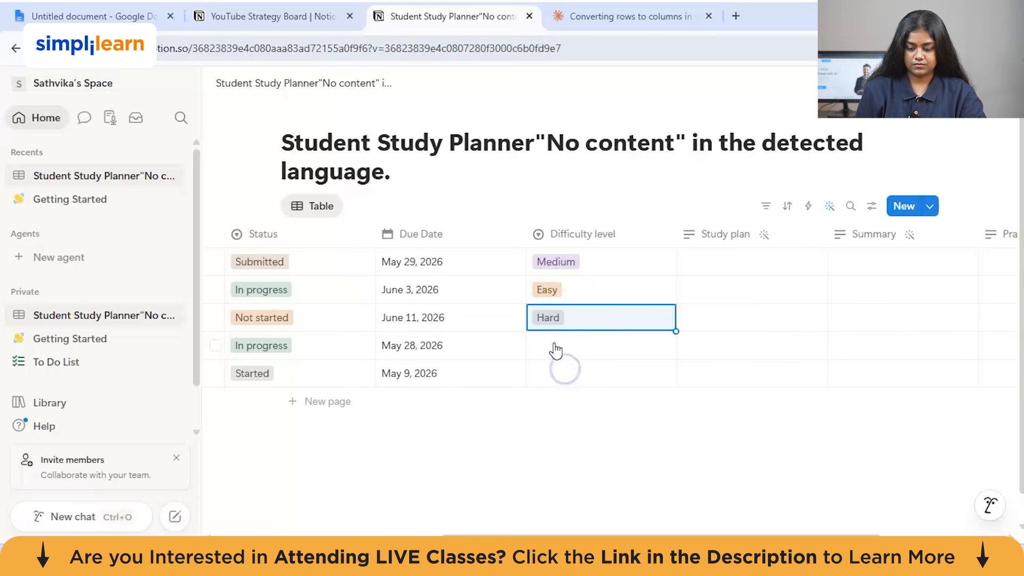
left_click(555, 351)
left_click(569, 400)
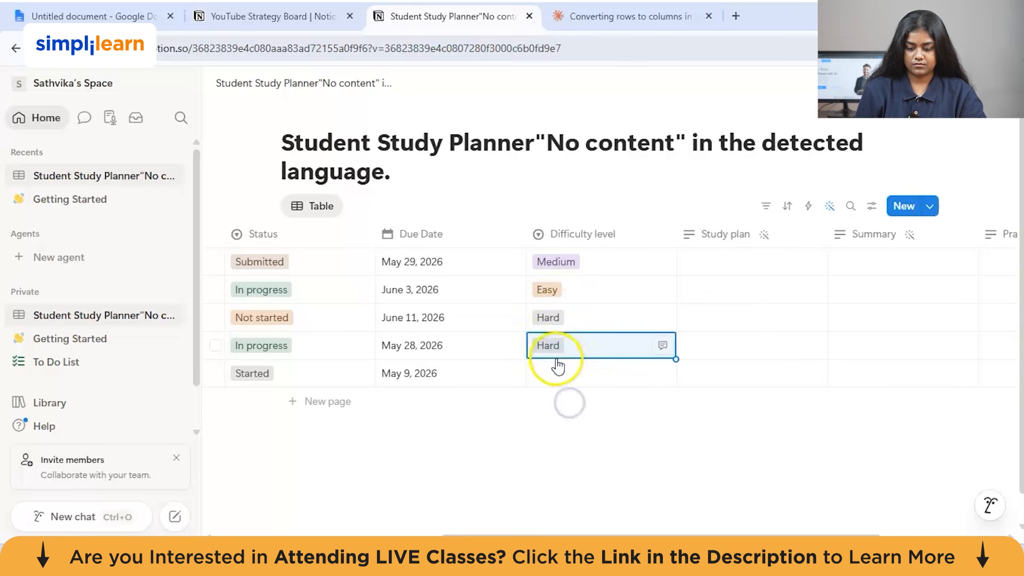
left_click(558, 370)
left_click(569, 467)
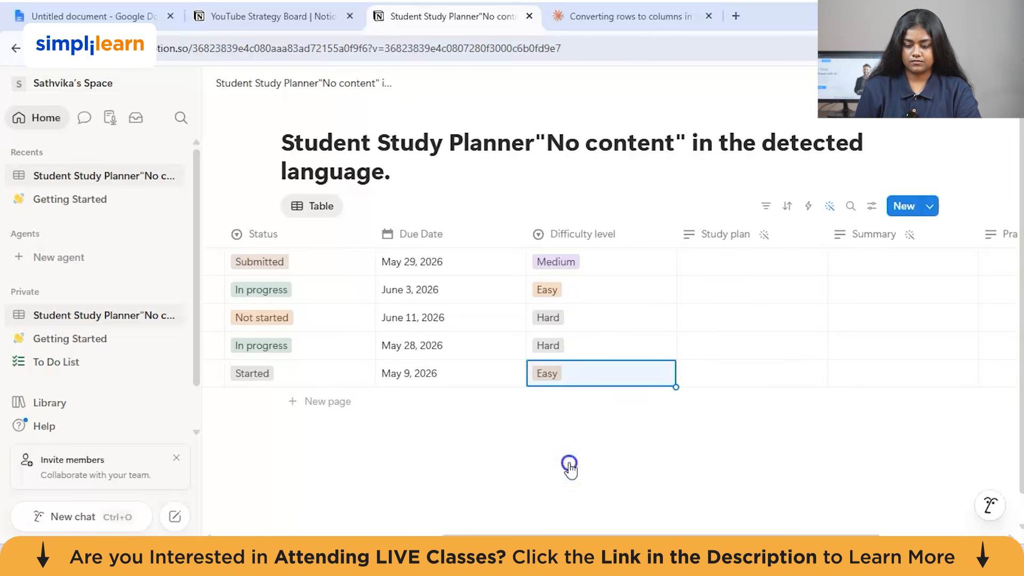
Generate the Study plan for the Neural Networks row with AI autofill.
scroll(773, 347, "right", 7)
scroll(774, 347, "left", 15)
scroll(773, 346, "right", 4)
scroll(773, 346, "right", 8)
left_click(587, 263)
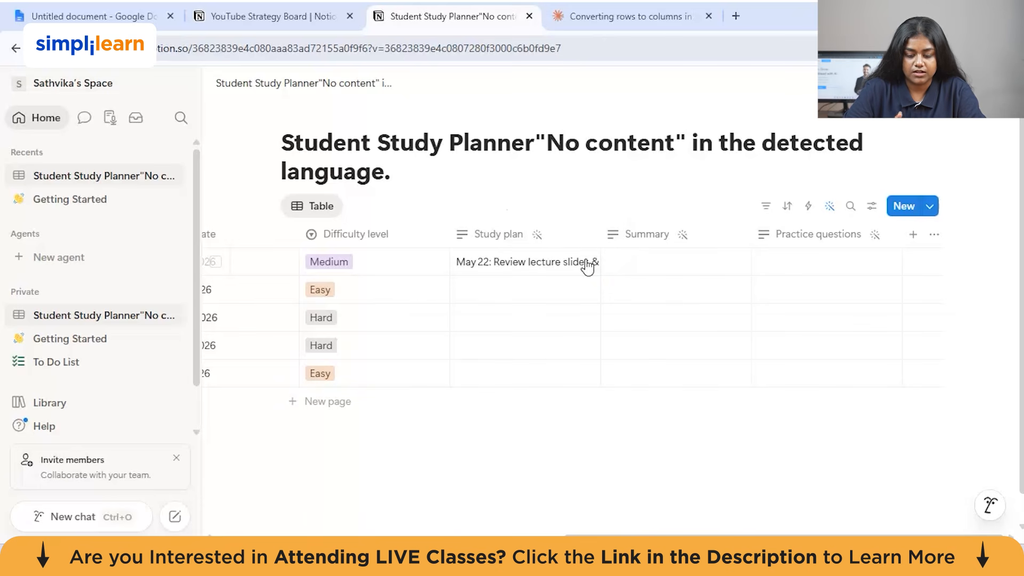
Read through the day-by-day entries of the Neural Networks study plan, then close the cell.
double_click(509, 262)
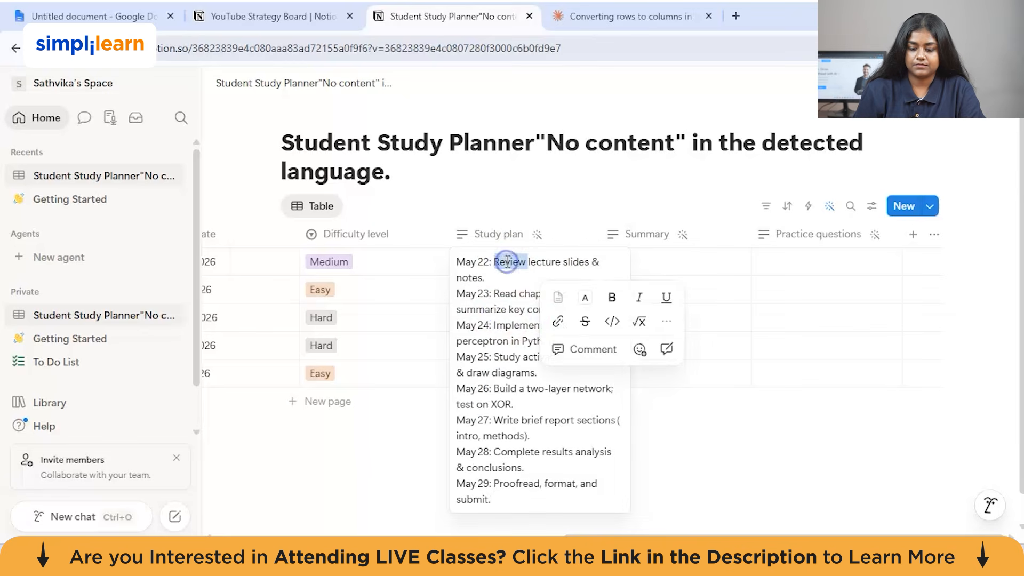
left_click(494, 312)
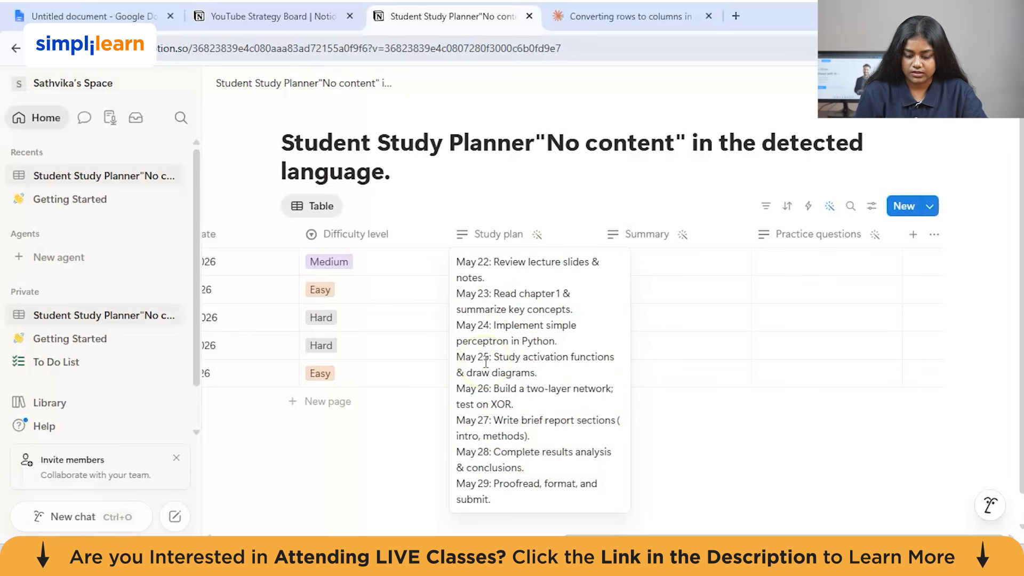
left_click_drag(493, 483, 525, 509)
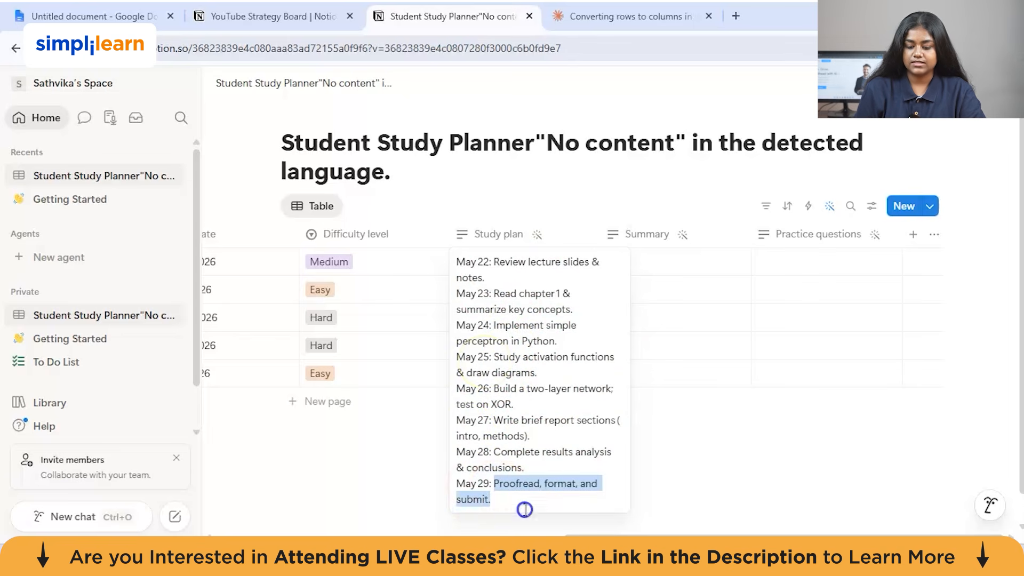
left_click(651, 512)
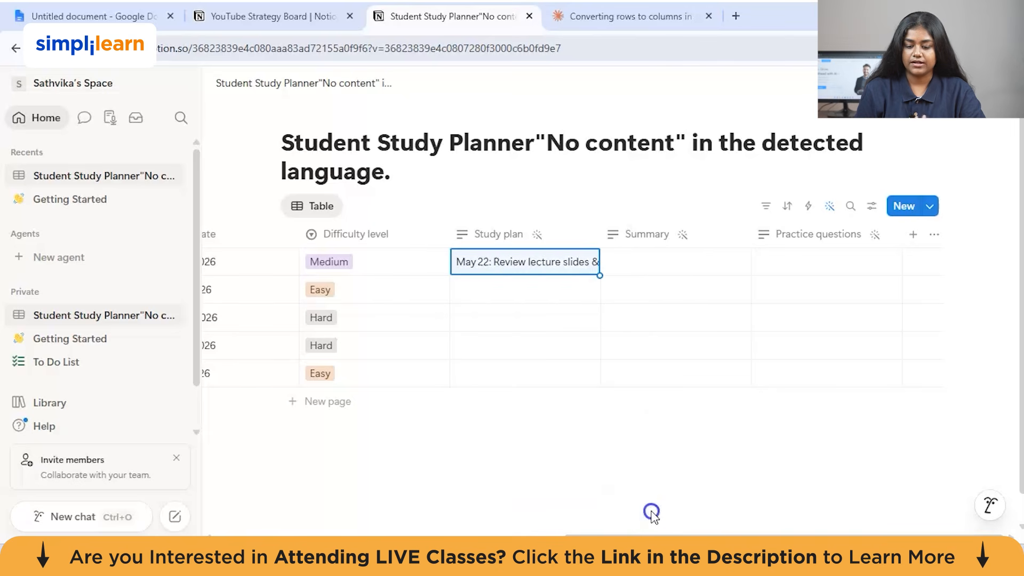
Generate the Study plan for the Python row with AI autofill and open it to read the daily tasks.
left_click(595, 288)
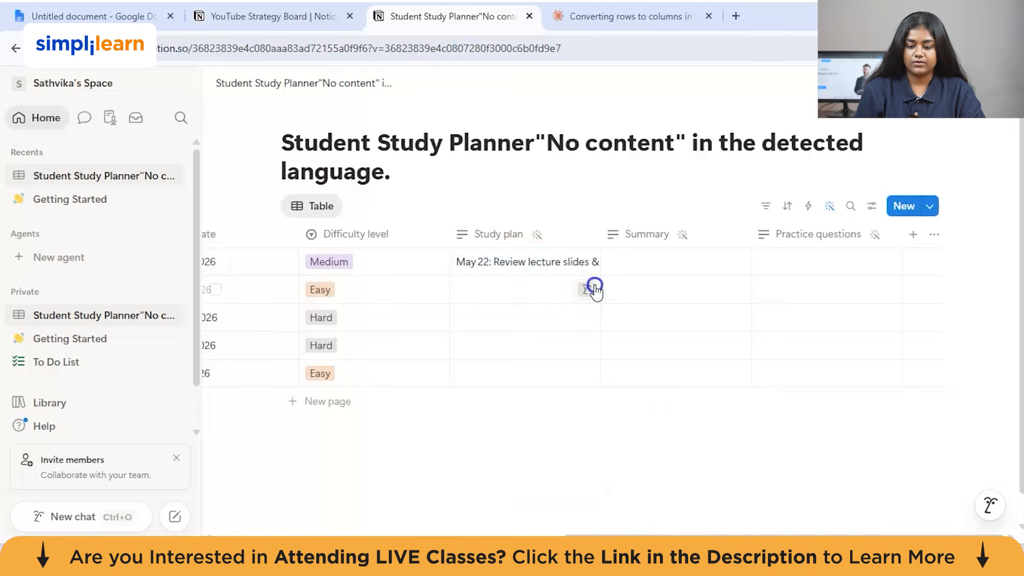
left_click(495, 290)
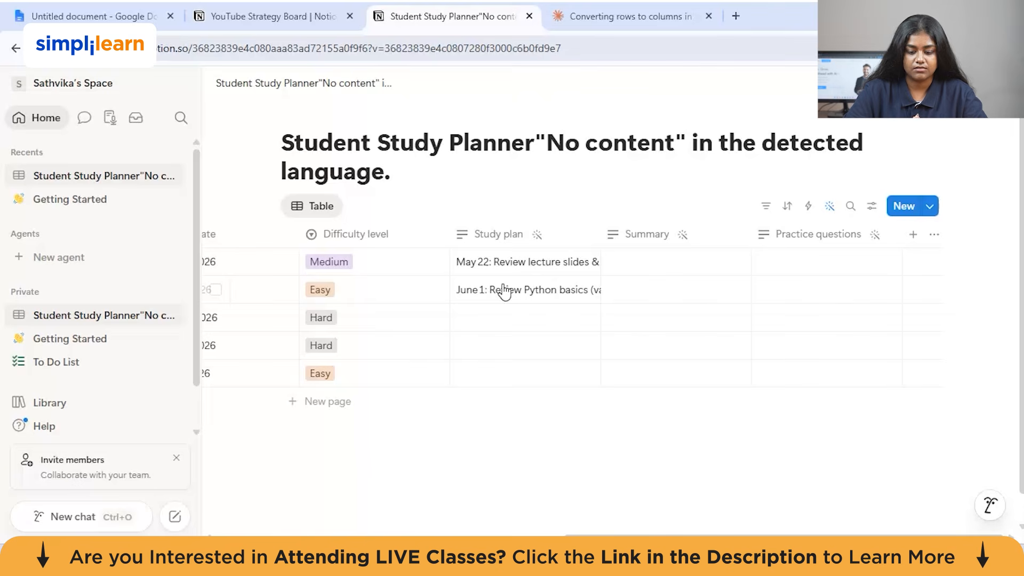
left_click(503, 290)
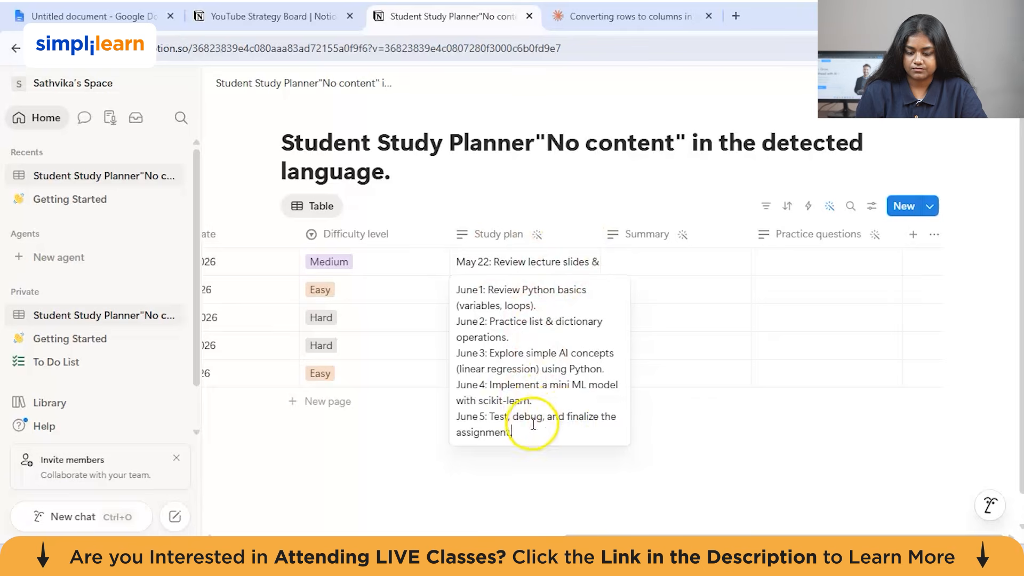
left_click(526, 286)
Generate the Study plan for the Computer Science row with AI autofill and review its schedule.
left_click(554, 316)
left_click(600, 289)
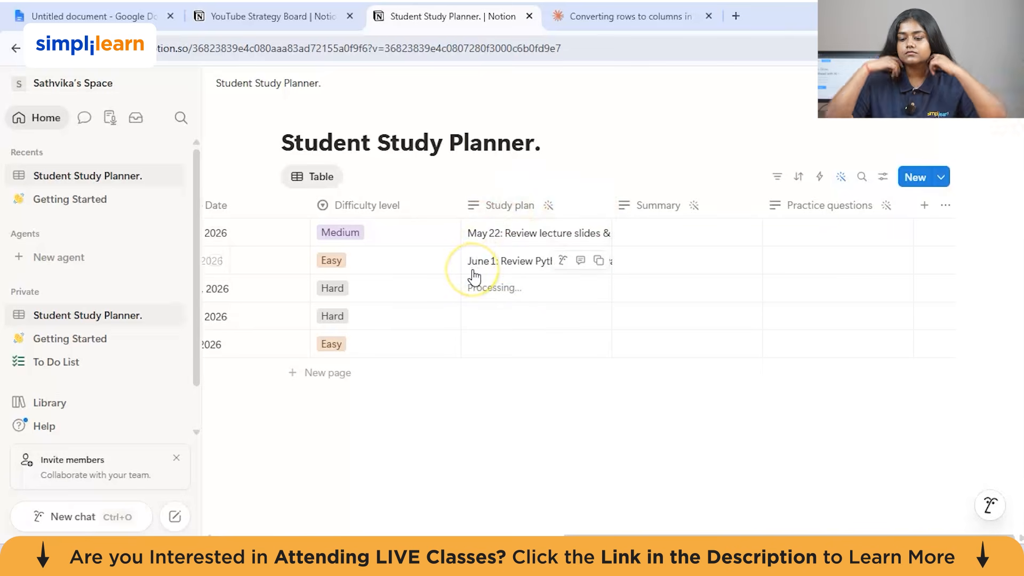
left_click(493, 282)
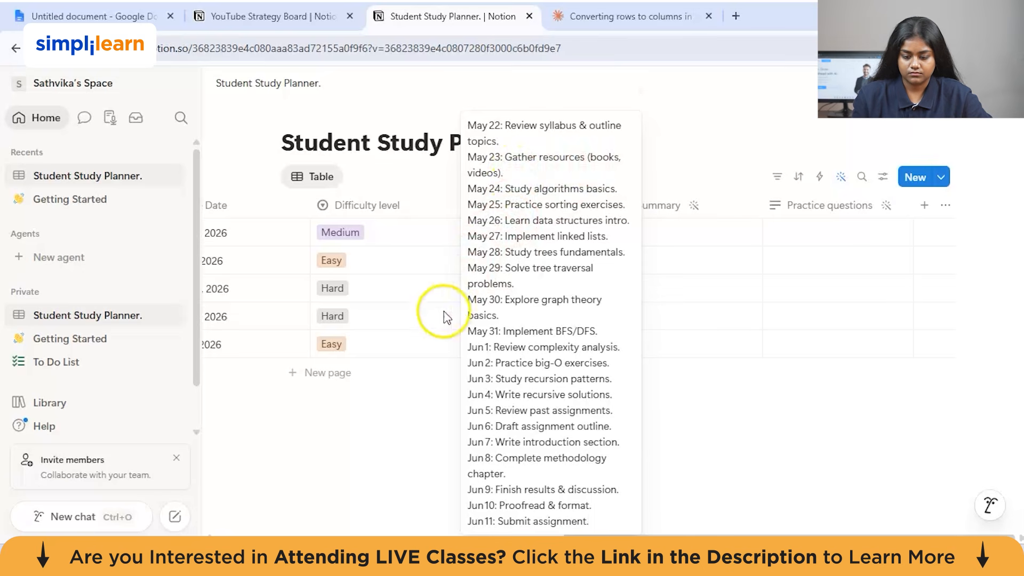
left_click(661, 356)
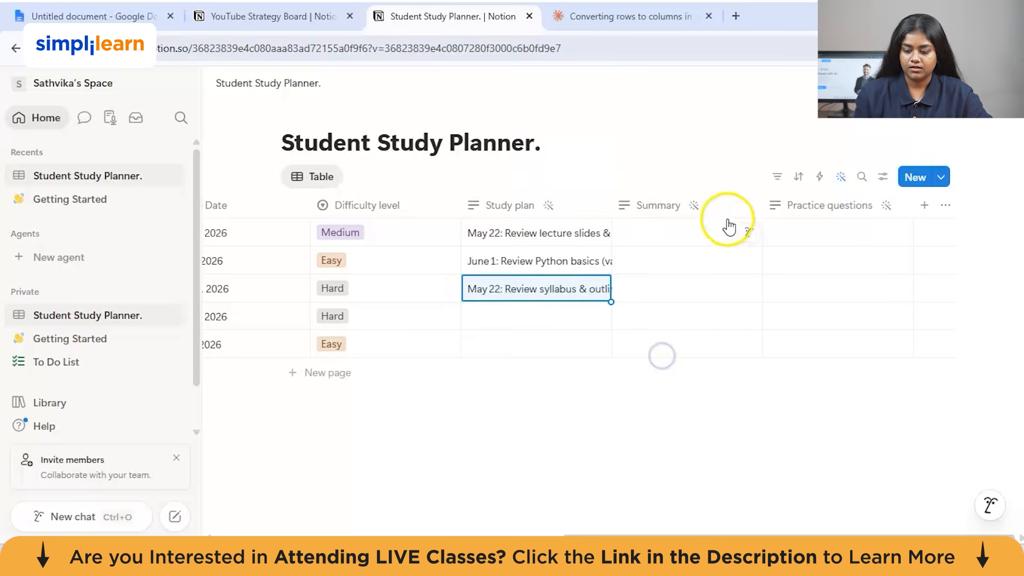
Generate the Summary for the Neural Networks row with AI autofill and open it to read the text.
left_click(742, 232)
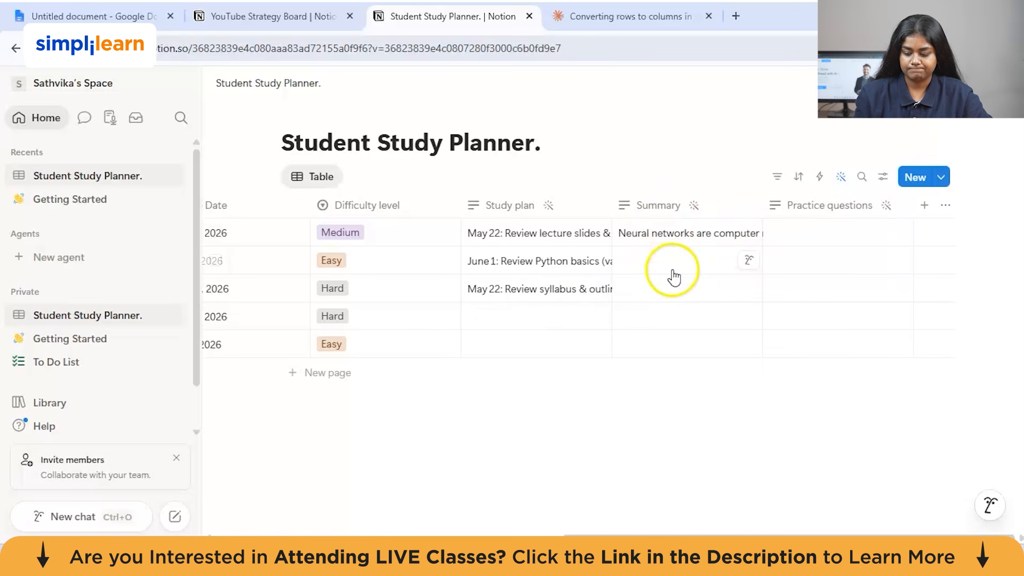
left_click(692, 255)
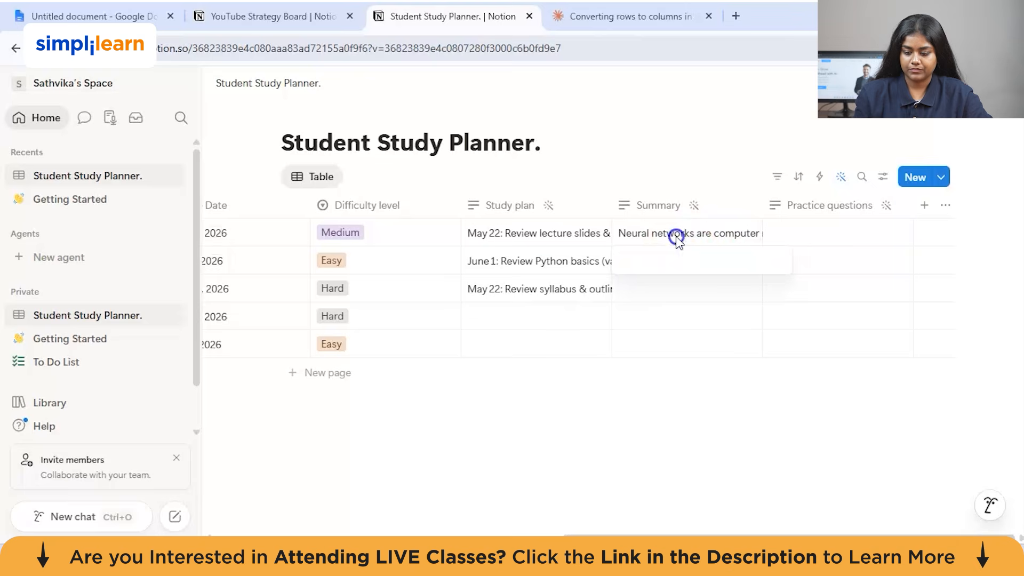
left_click(675, 235)
double_click(673, 234)
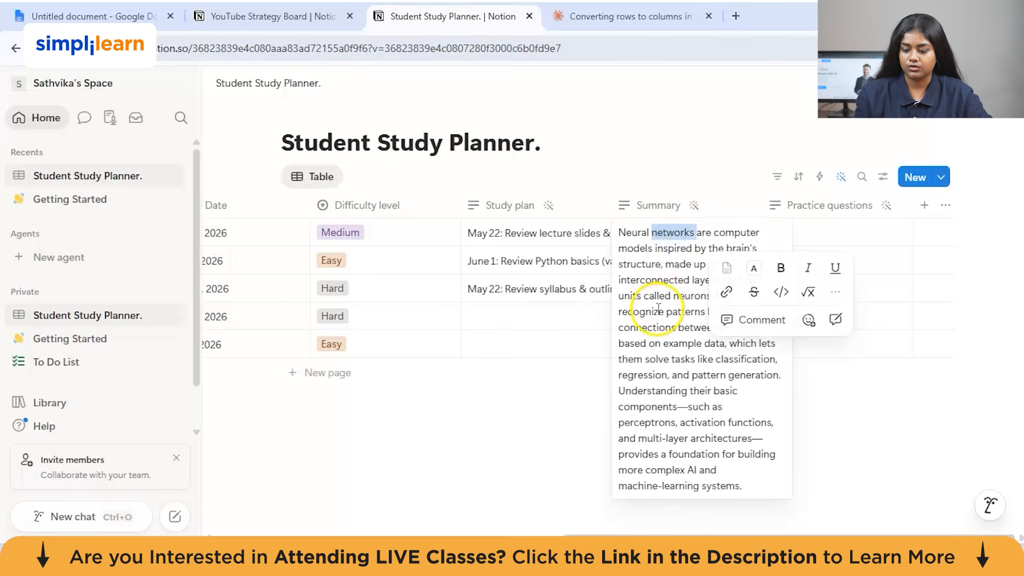
left_click_drag(619, 233, 677, 422)
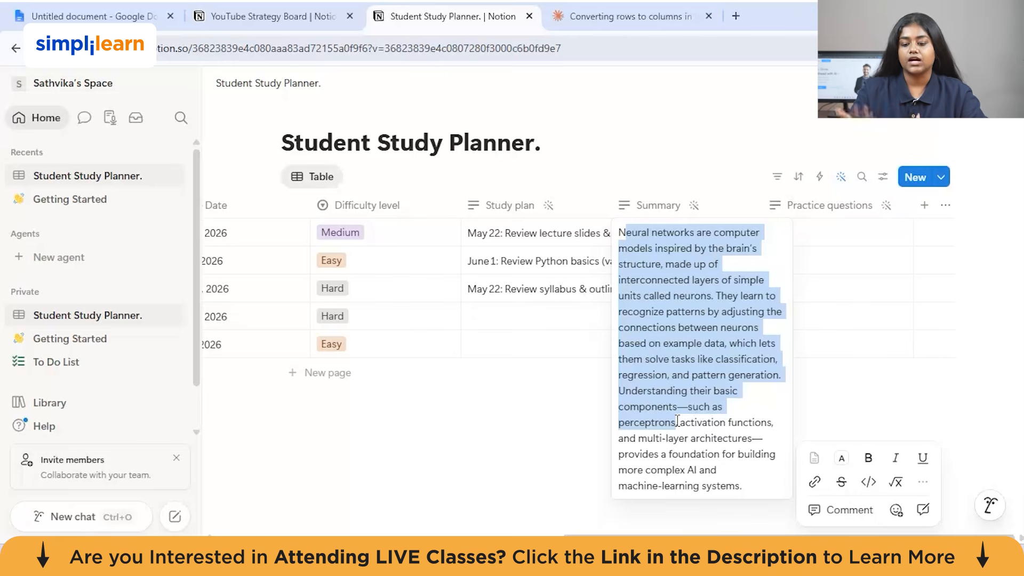
Generate the Practice questions for the Neural Networks row with AI autofill.
left_click(521, 233)
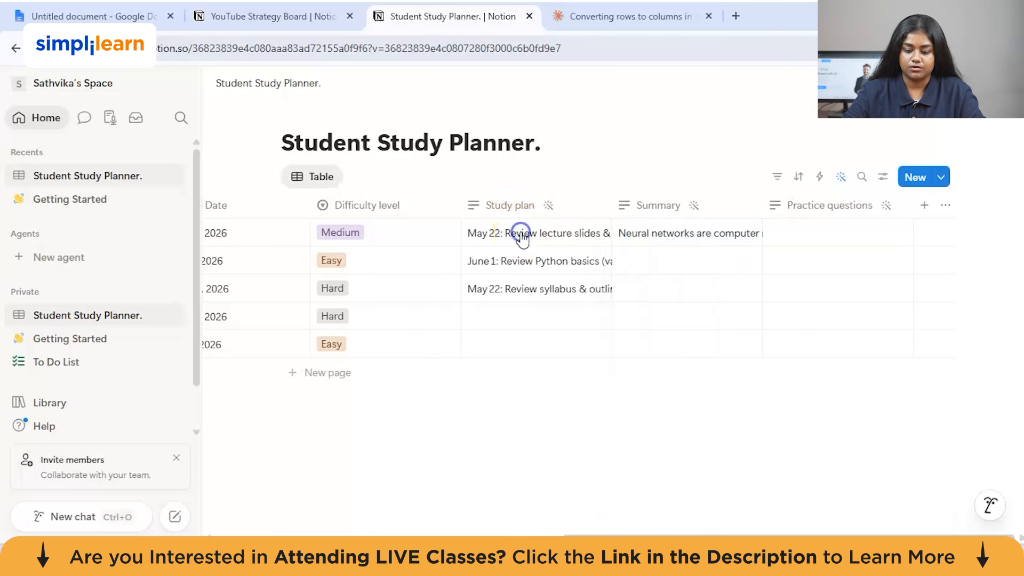
triple_click(521, 232)
left_click(818, 224)
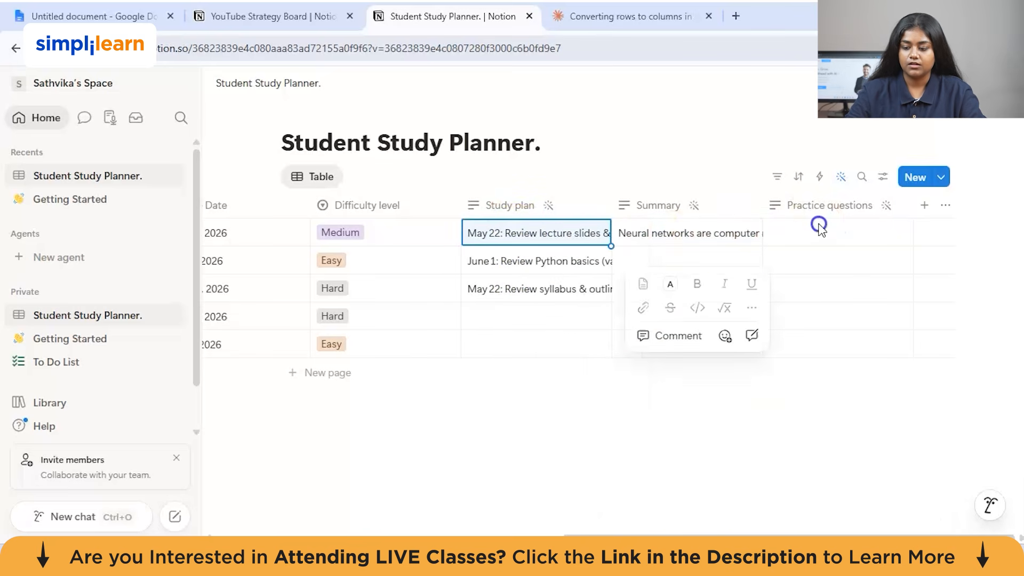
left_click(900, 233)
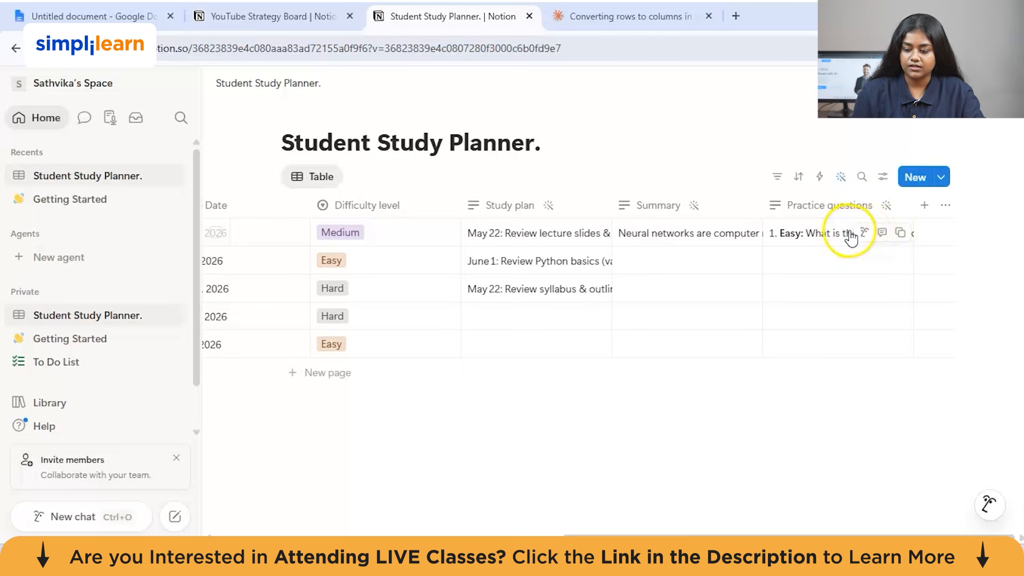
Read the easy, medium and hard practice questions for Neural Networks and close the cell.
left_click(819, 229)
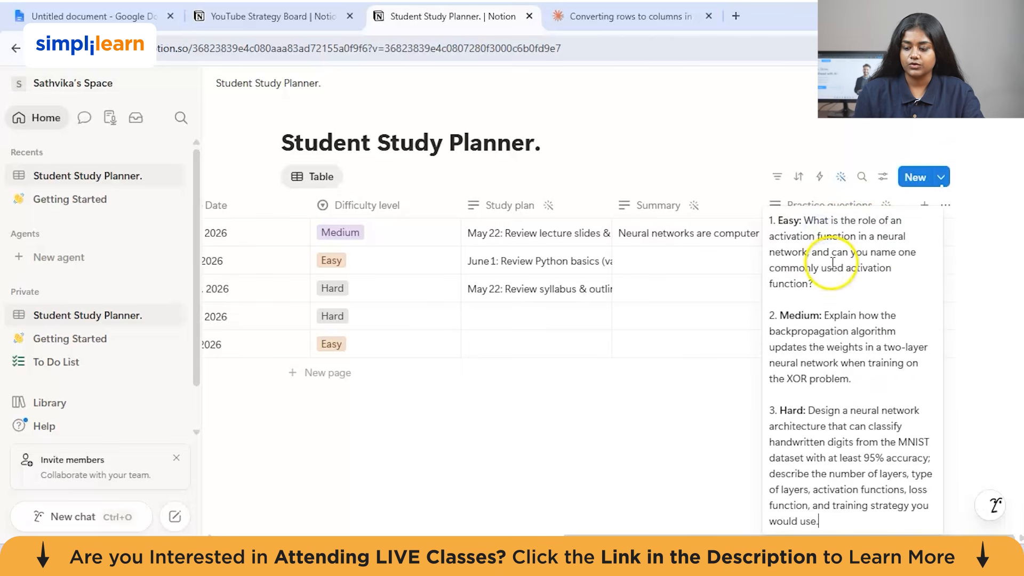
left_click(830, 519)
left_click_drag(830, 519, 811, 419)
left_click(810, 420)
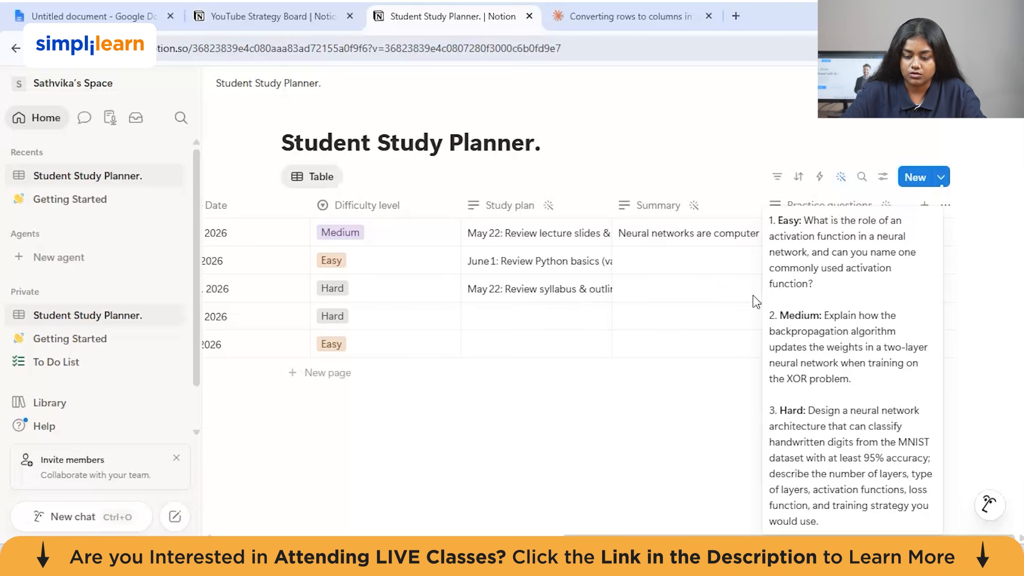
left_click(705, 319)
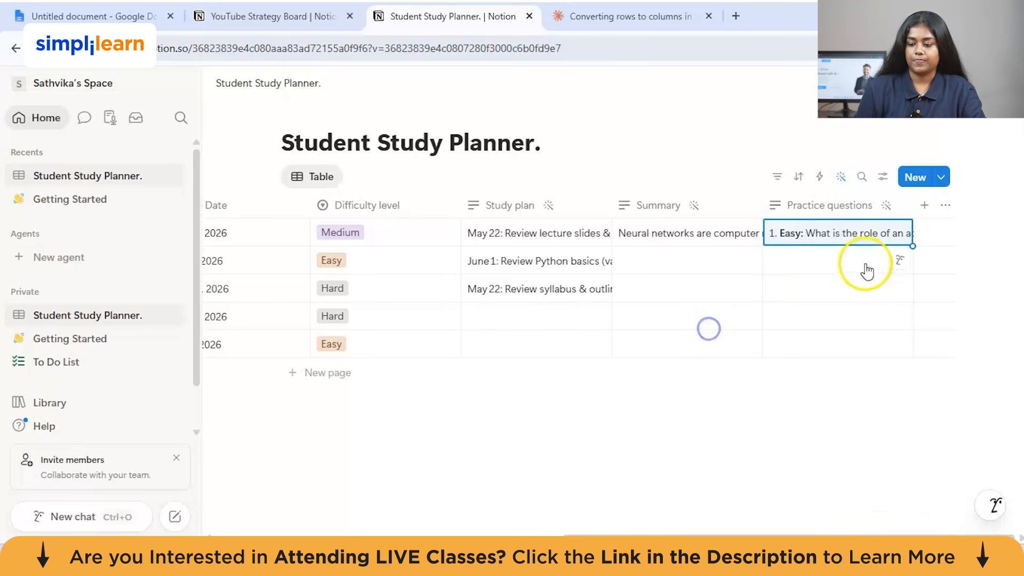
Generate the Summary for the Python row with AI autofill.
left_click(690, 269)
left_click(745, 288)
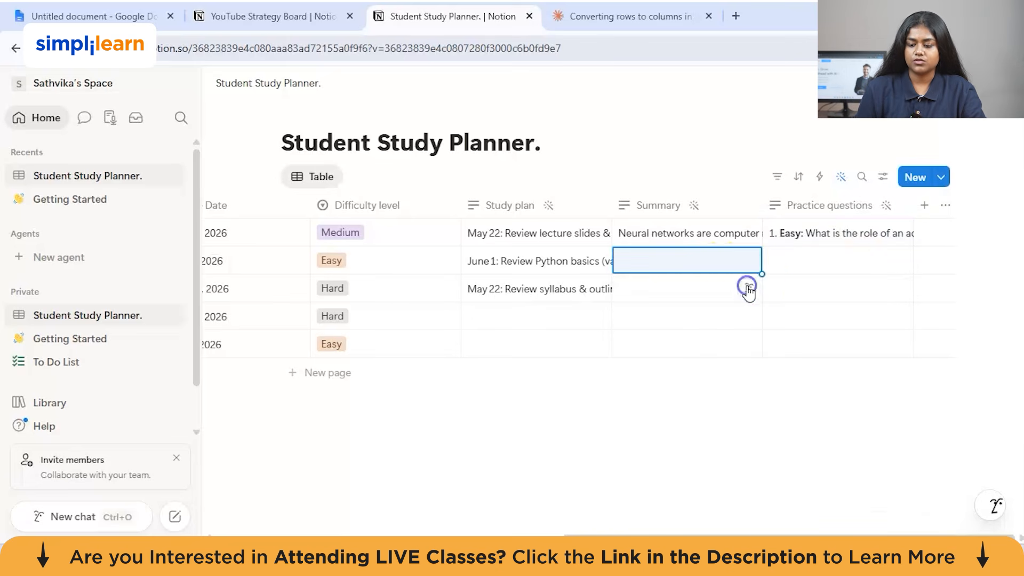
left_click(750, 260)
left_click(751, 259)
left_click(798, 273)
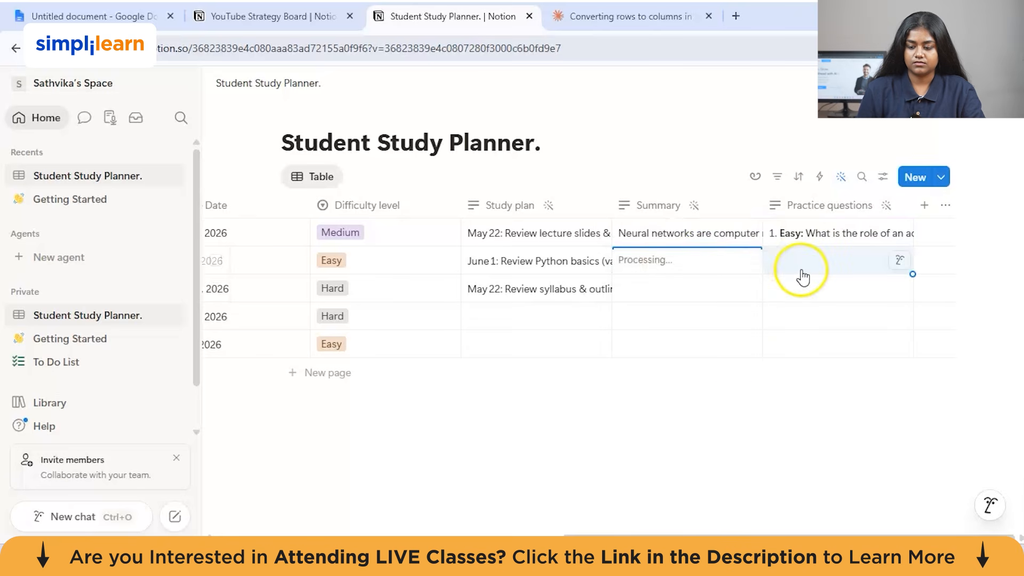
Read the generated Summary for the Python row, close it, and generate that row's Practice questions with AI autofill.
left_click(676, 260)
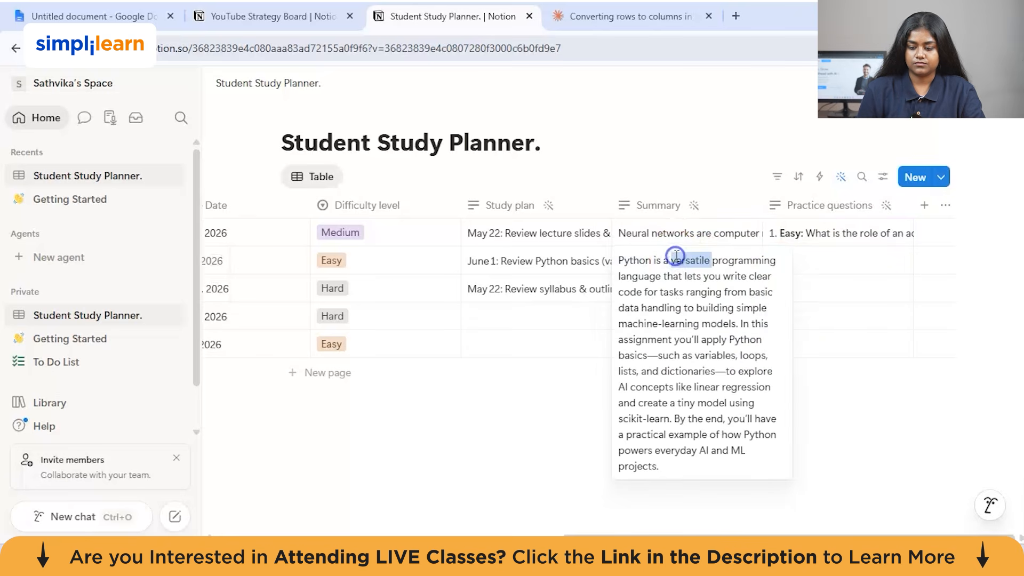
double_click(676, 260)
left_click(878, 264)
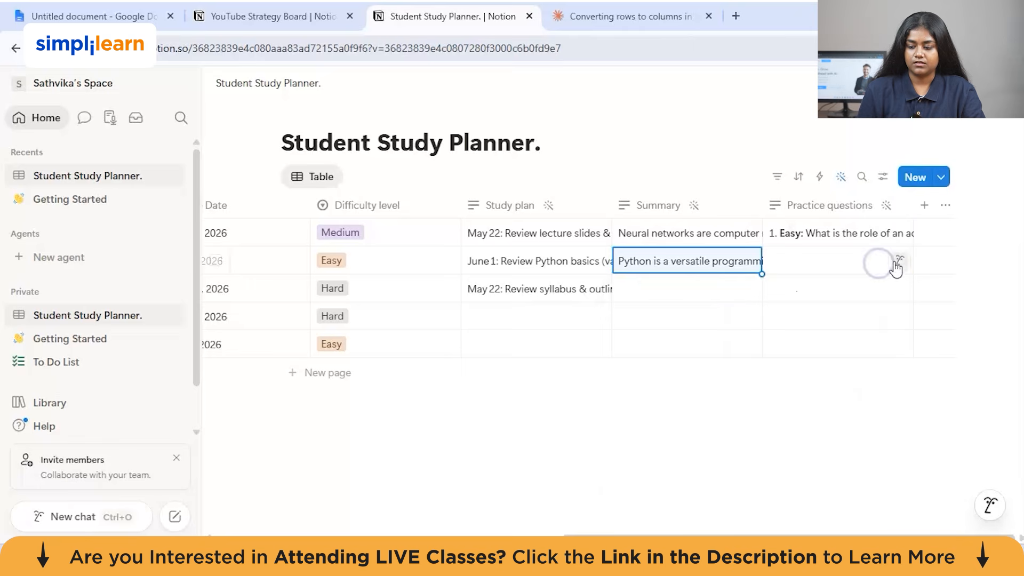
left_click(899, 262)
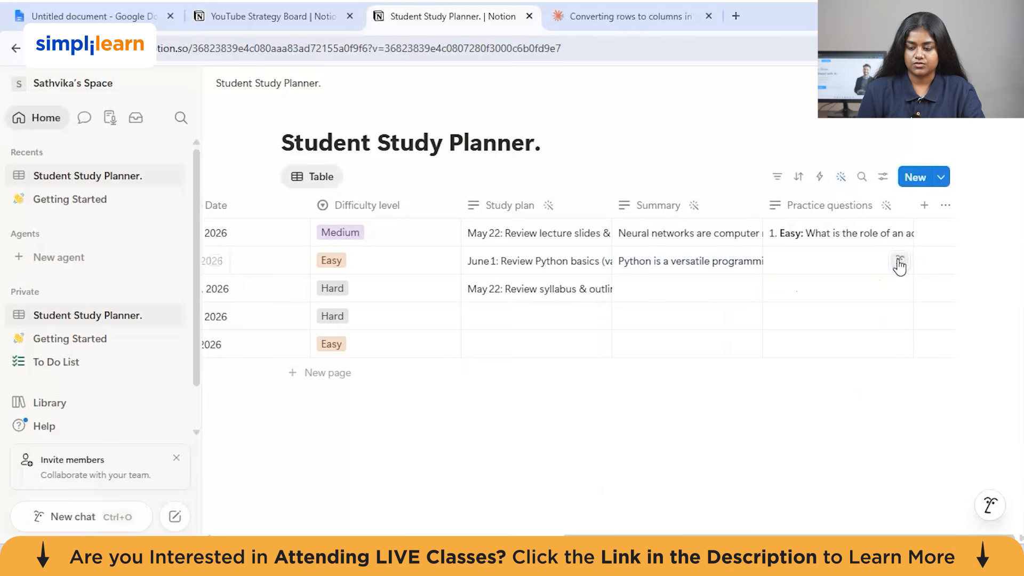
Read the practice questions generated for the Python row, from easy to hard, and close the cell.
left_click_drag(849, 205, 809, 157)
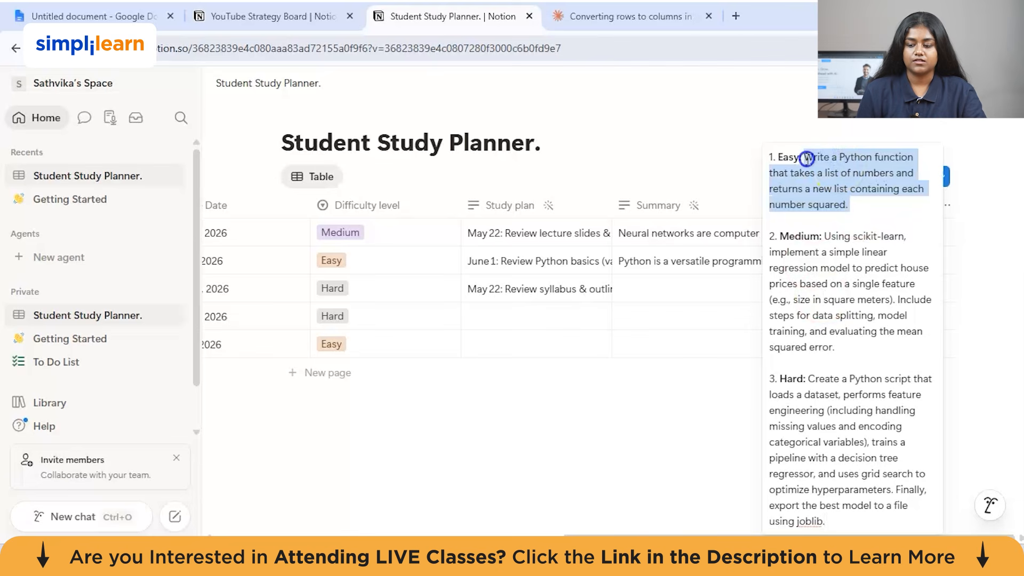
left_click(820, 311)
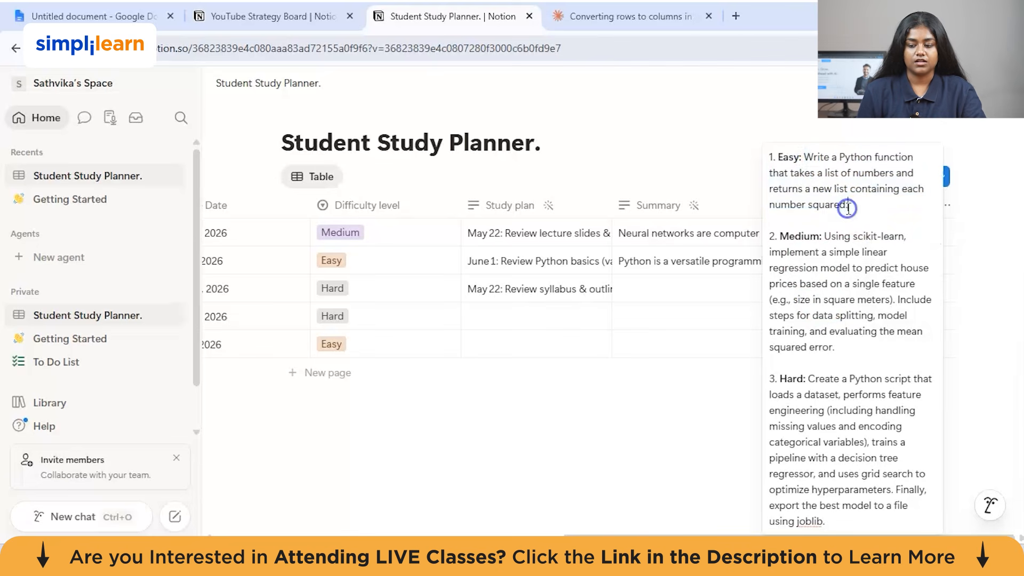
left_click_drag(808, 379, 823, 531)
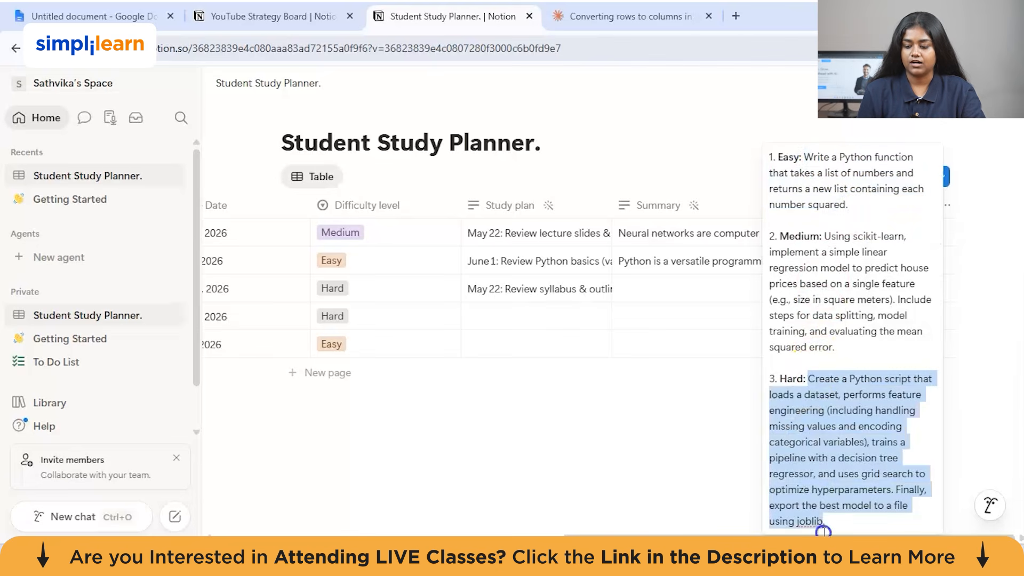
left_click(805, 359)
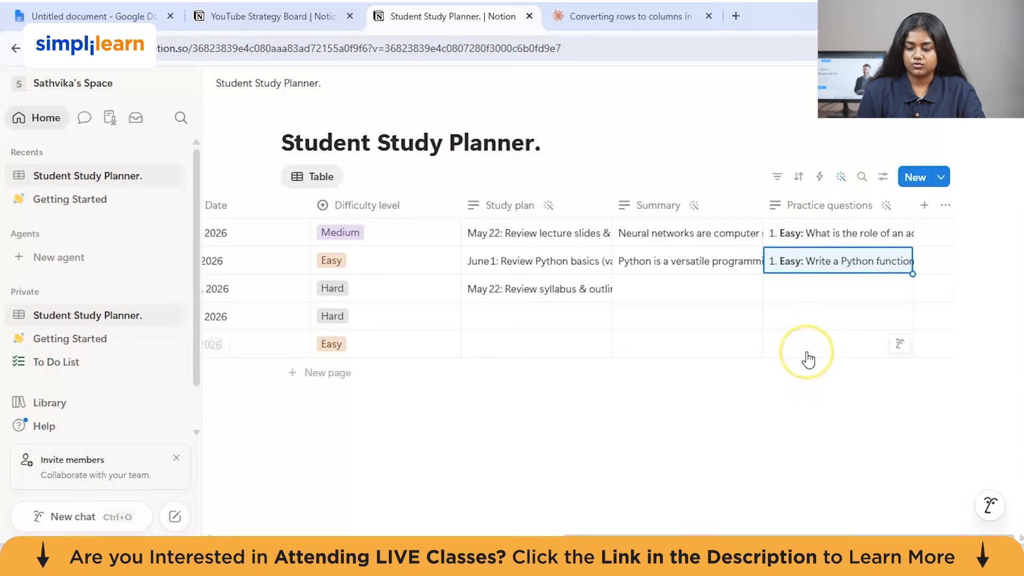
Add a board view of the Student Study Planner grouped by Subject and close its view settings.
scroll(809, 360, "left", 4)
scroll(807, 359, "left", 4)
left_click(360, 176)
left_click(448, 239)
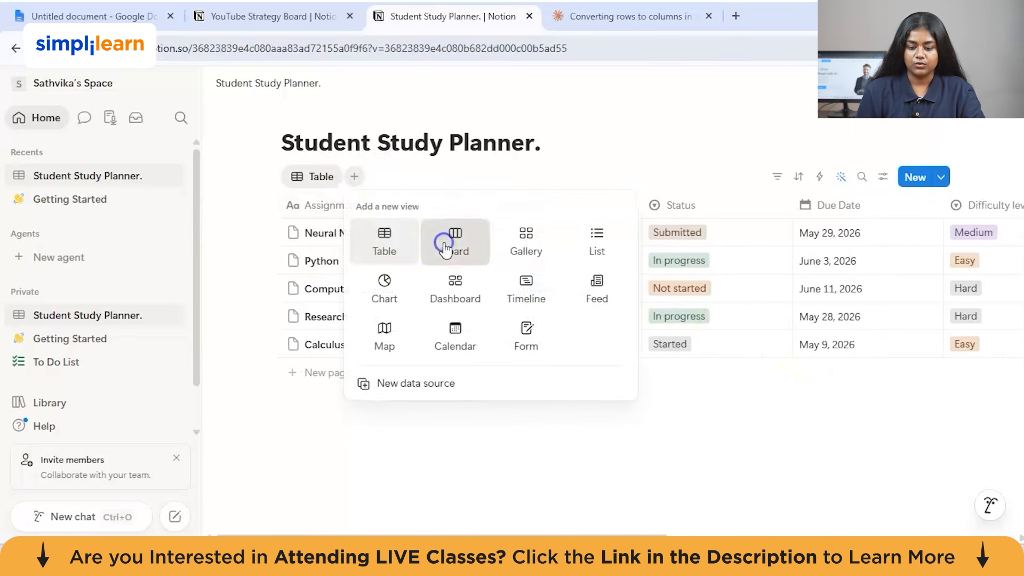
left_click(800, 243)
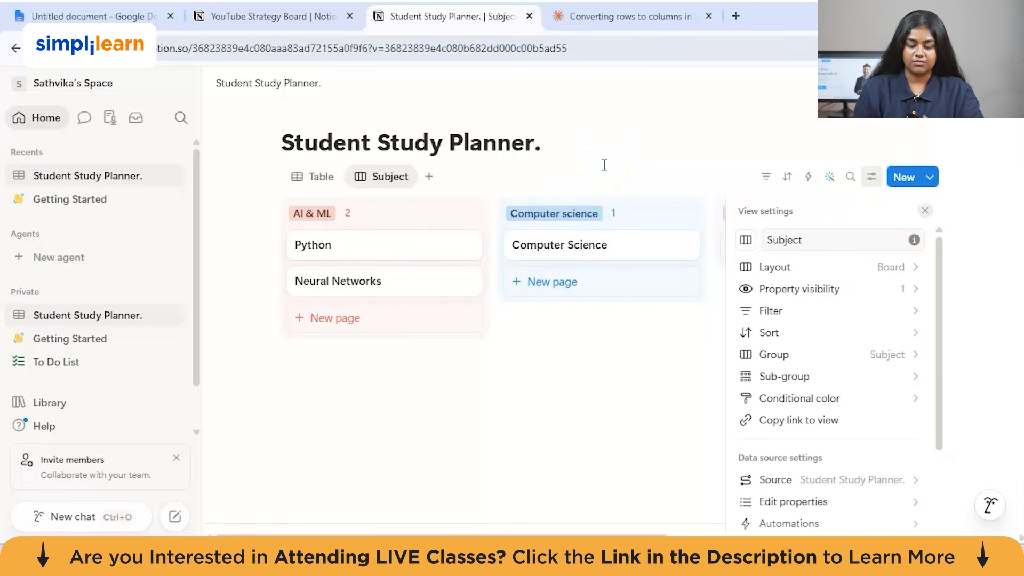
left_click(557, 364)
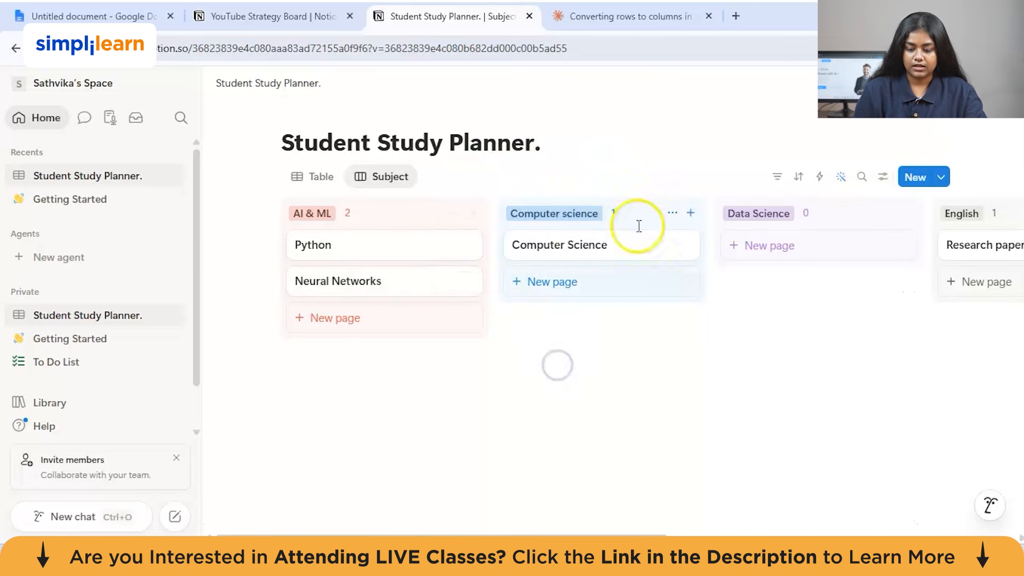
Move the Computer Science card into the AI & ML group and back to the Computer science group on the board.
scroll(585, 304, "right", 3)
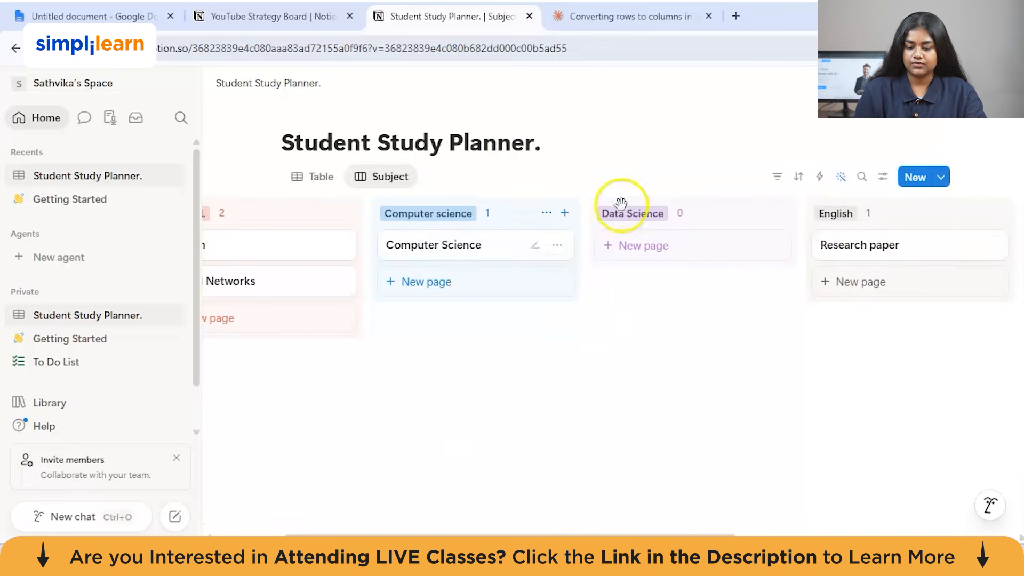
scroll(567, 266, "left", 2)
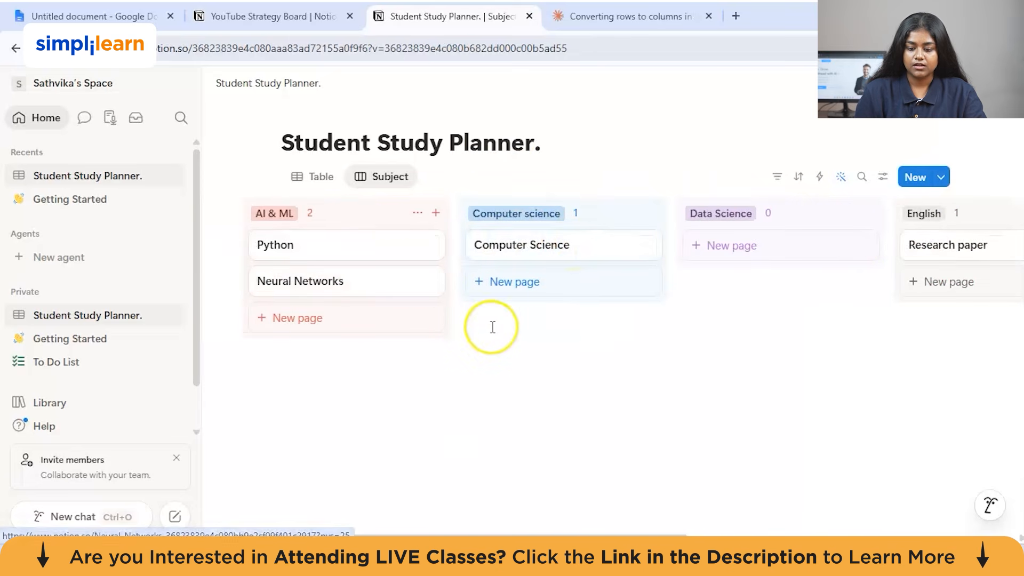
scroll(493, 327, "right", 2)
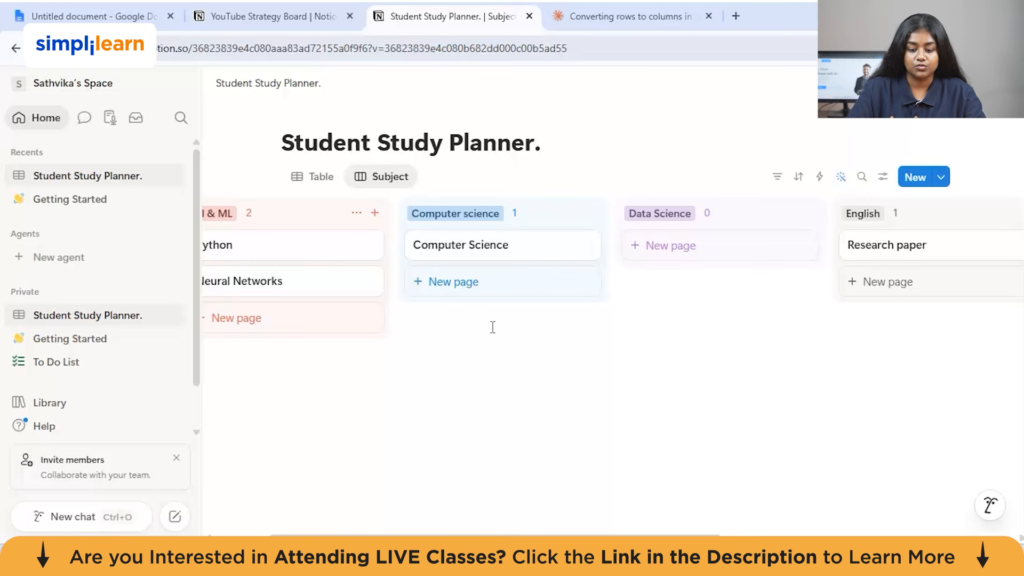
scroll(493, 327, "left", 2)
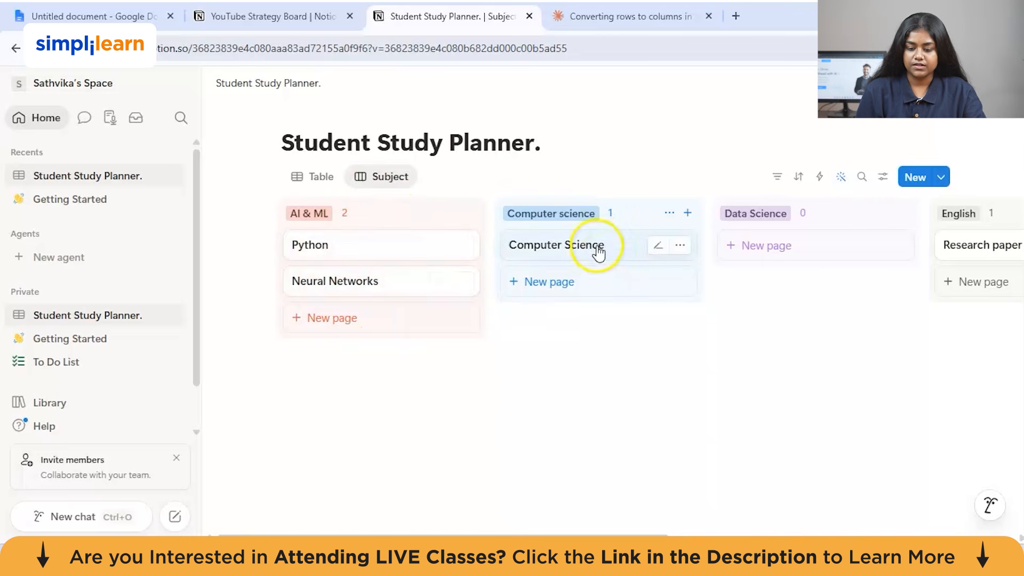
left_click_drag(596, 258, 376, 375)
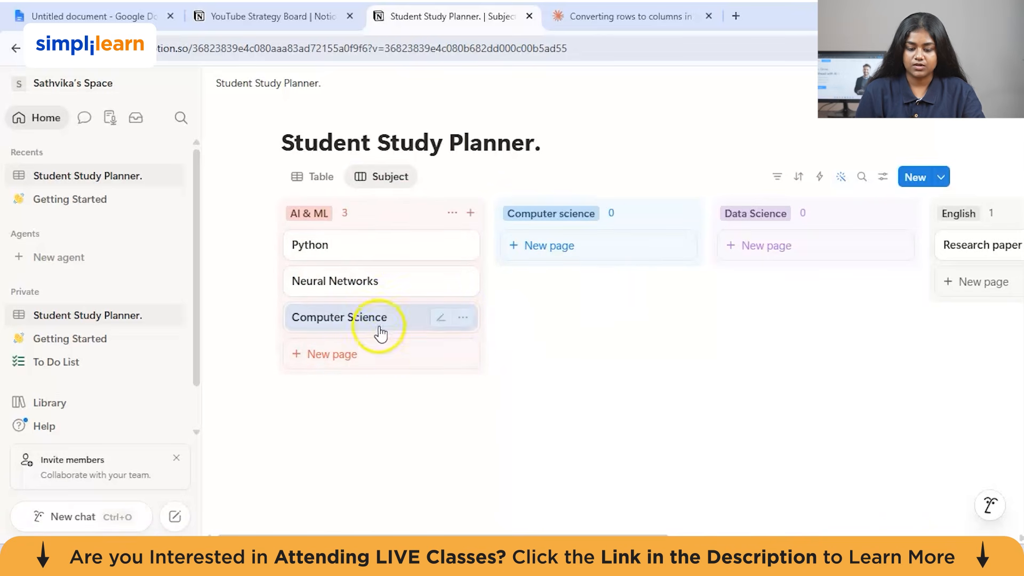
left_click_drag(377, 326, 606, 246)
scroll(606, 248, "right", 8)
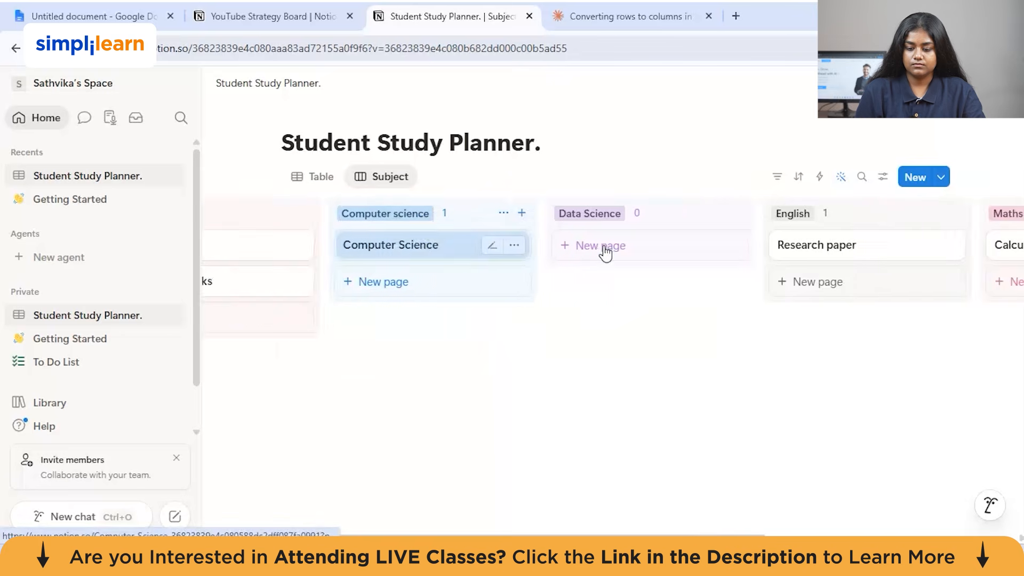
scroll(606, 250, "right", 3)
scroll(606, 252, "left", 10)
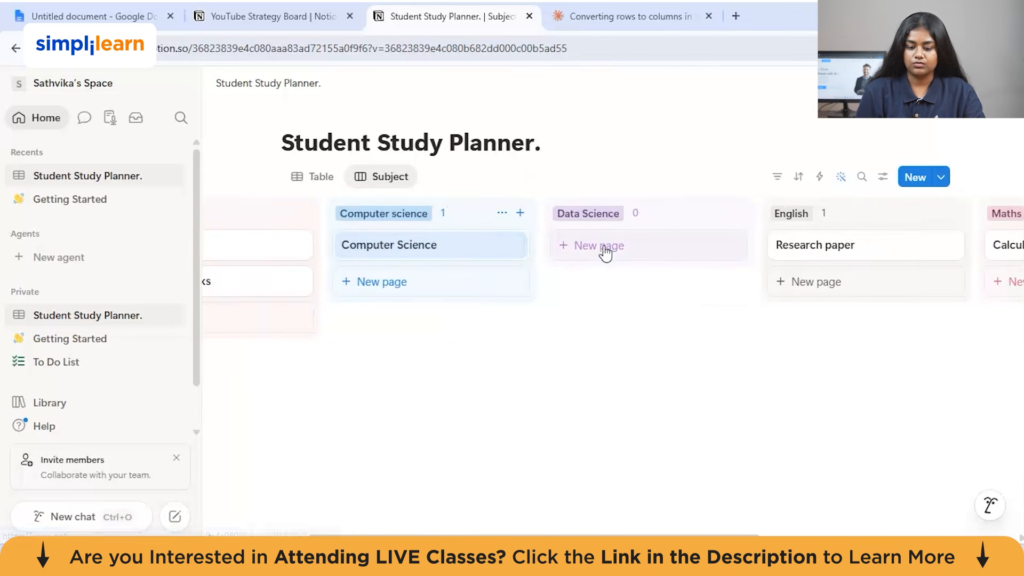
scroll(606, 251, "right", 7)
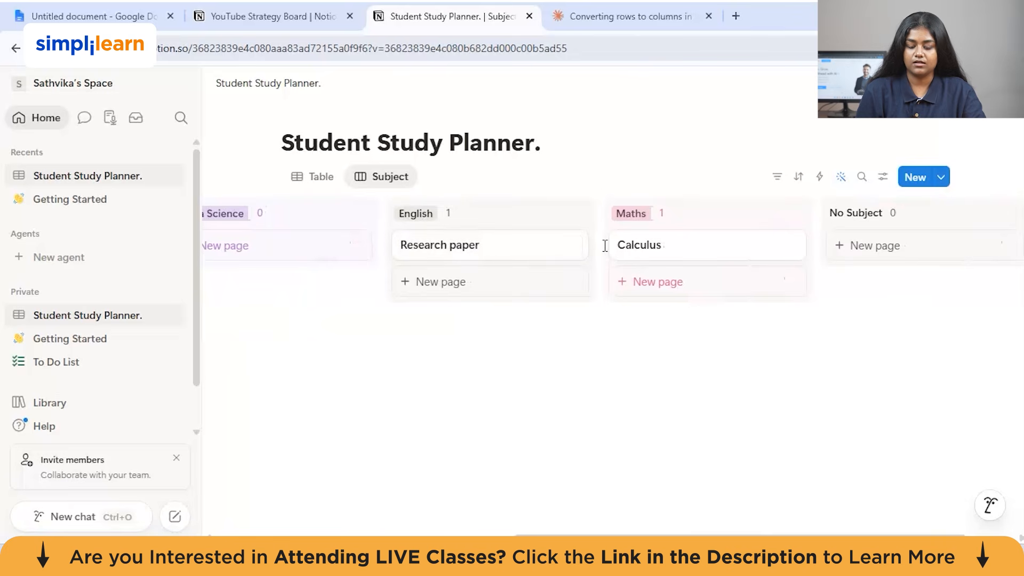
Add a monthly calendar view that shows the assignments by Due Date and close its settings.
left_click(428, 176)
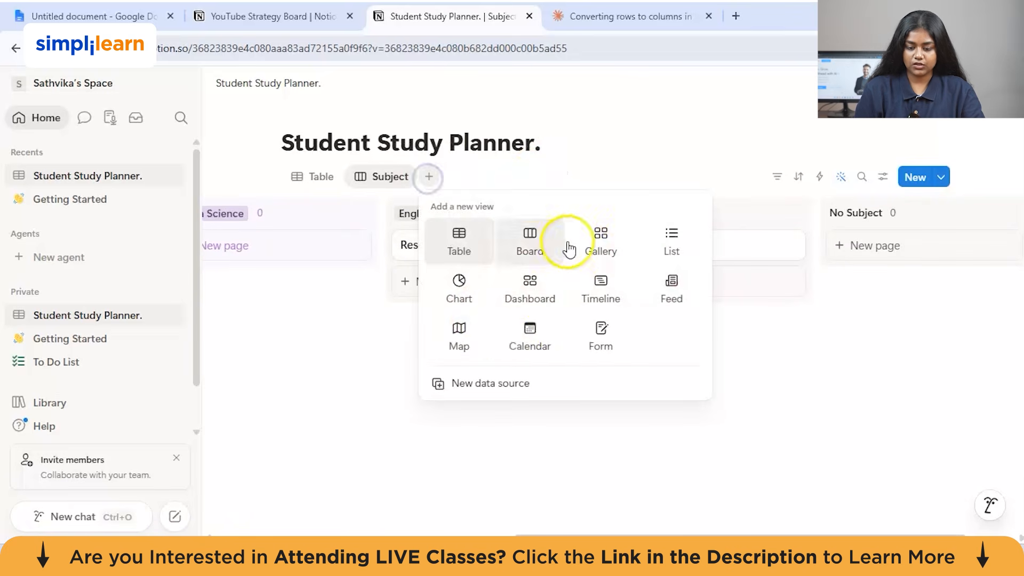
left_click(513, 337)
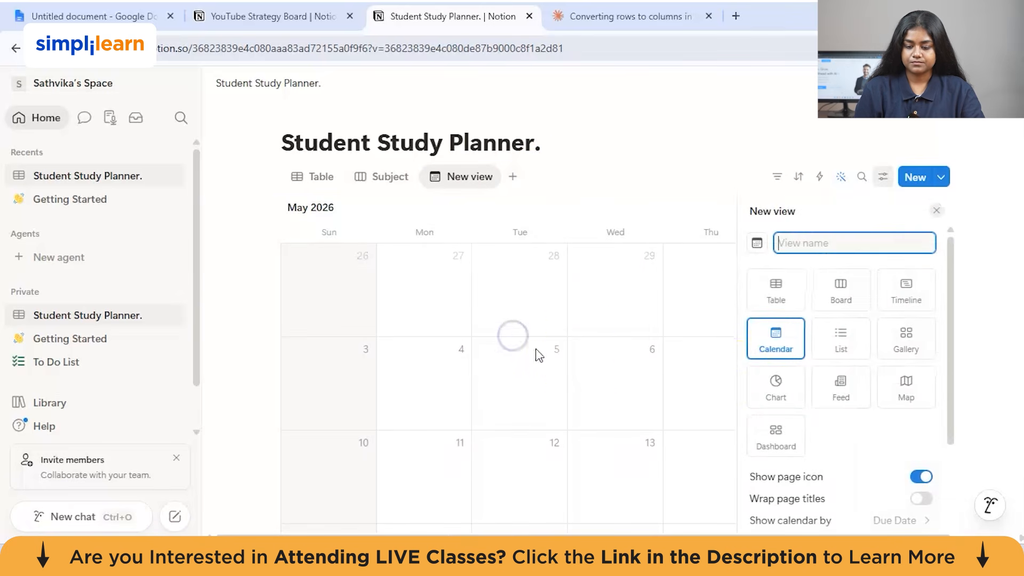
scroll(843, 400, "down", 2)
scroll(843, 401, "down", 2)
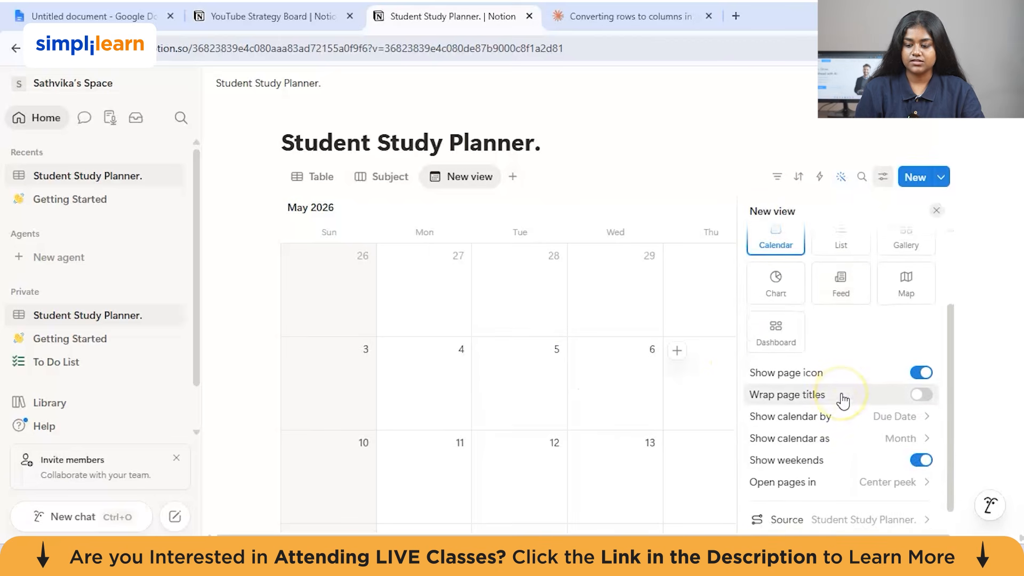
left_click(865, 401)
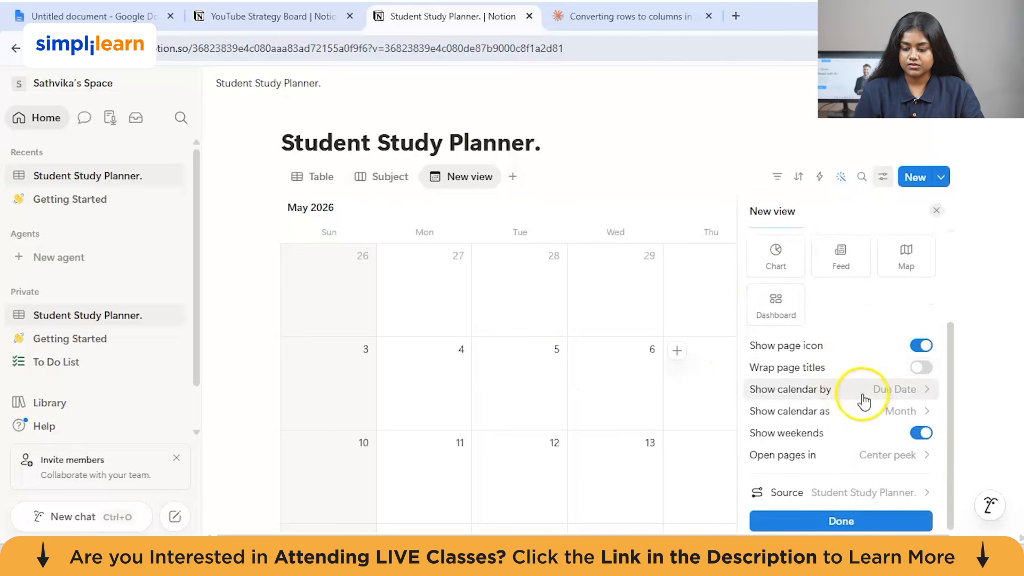
left_click(792, 524)
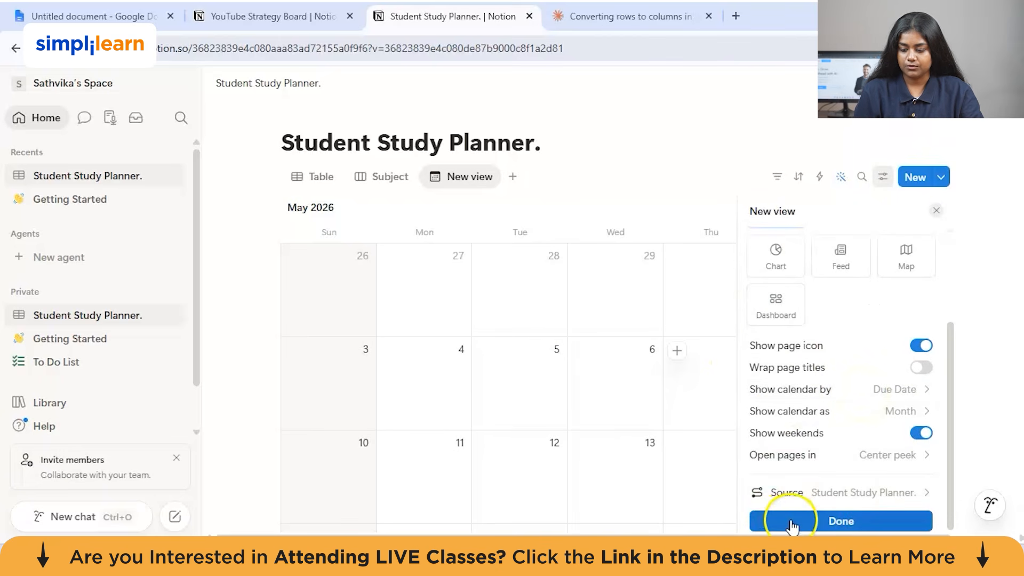
left_click(628, 331)
Examine the assignments in the calendar, open the Python entry to review its practice questions, study plan and summary, and close it.
scroll(629, 334, "down", 7)
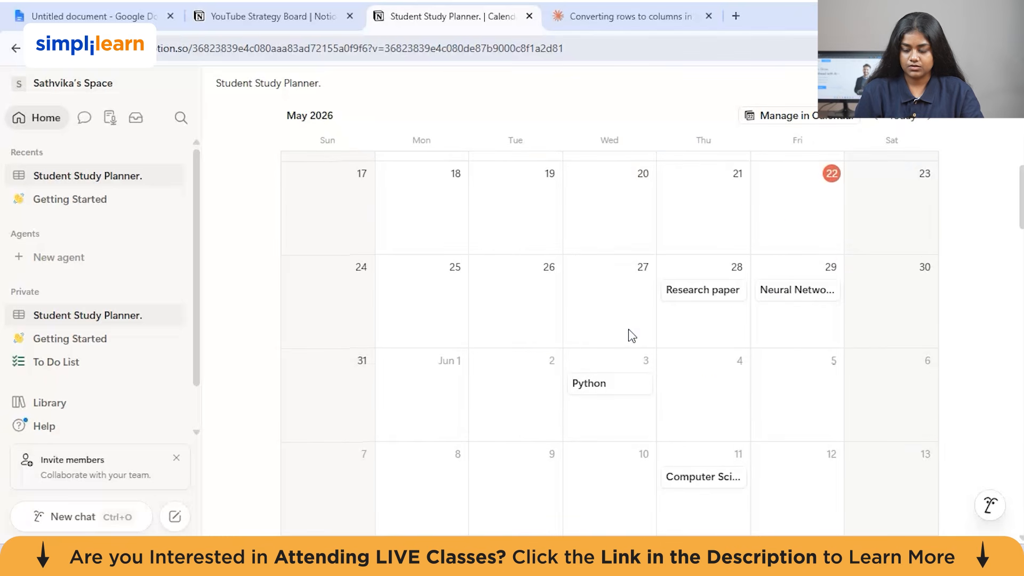
scroll(701, 328, "up", 3)
scroll(701, 328, "down", 3)
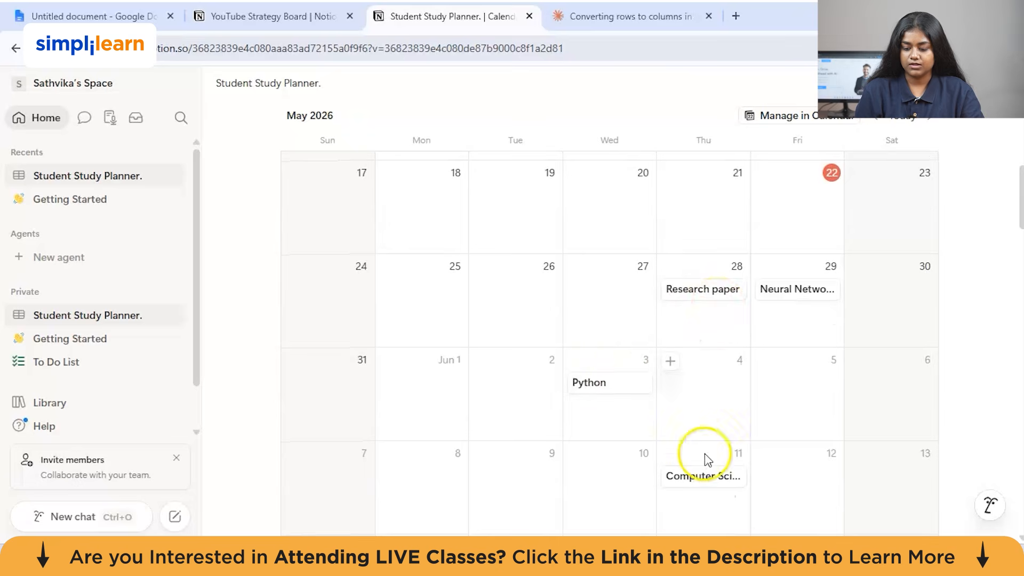
scroll(715, 461, "down", 1)
left_click(619, 337)
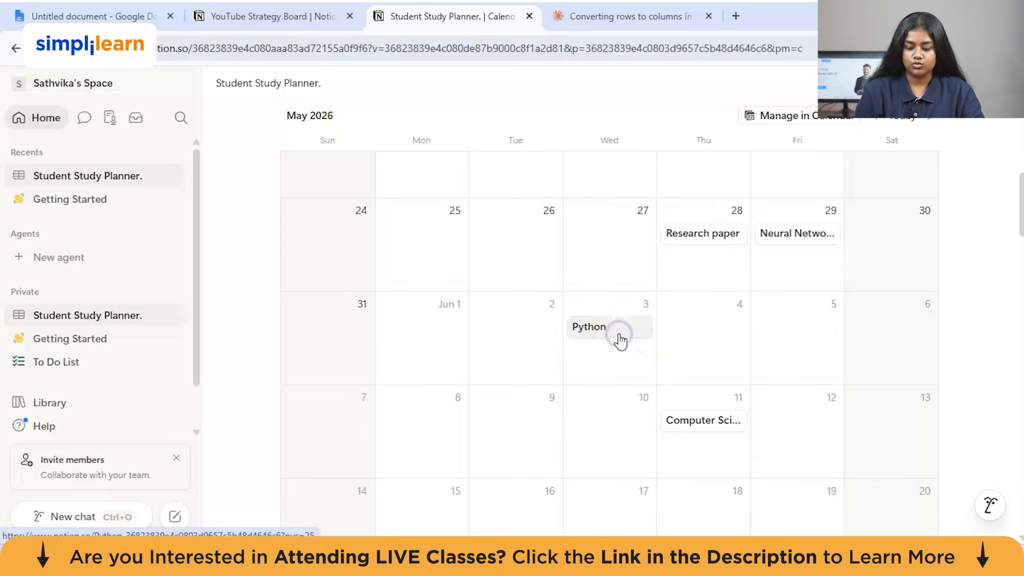
scroll(448, 291, "down", 2)
scroll(423, 286, "up", 1)
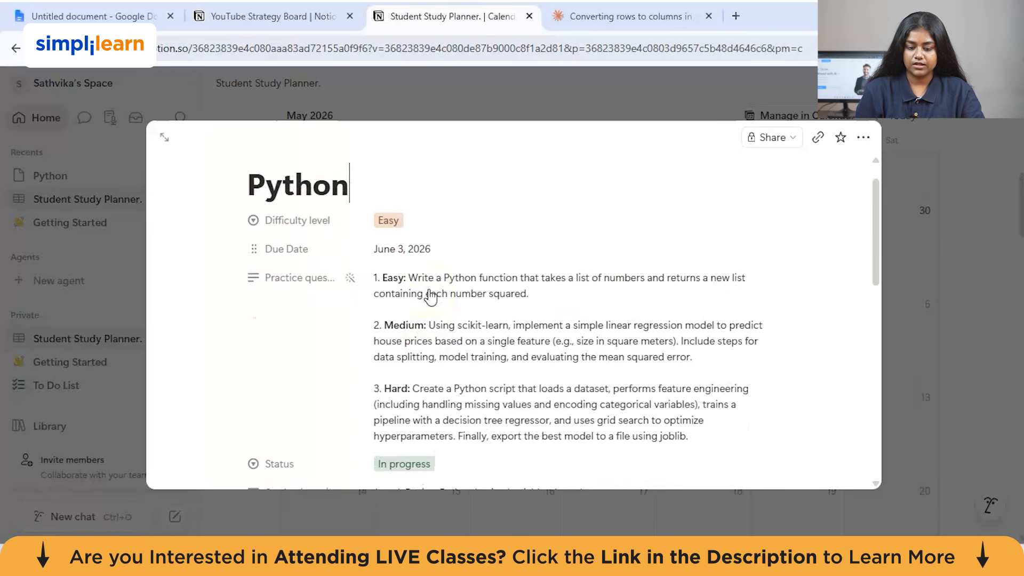
scroll(448, 285, "down", 5)
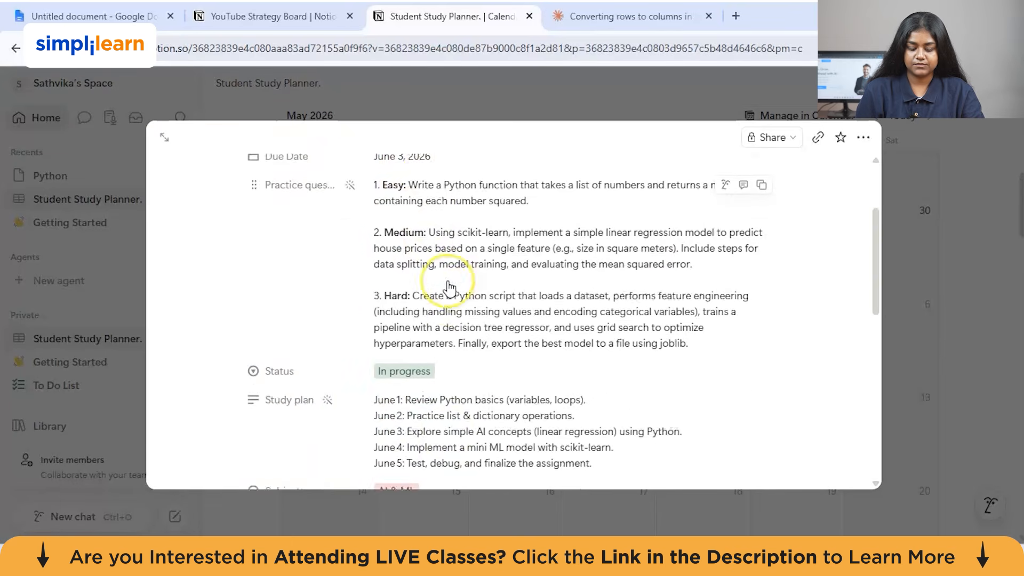
scroll(447, 288, "down", 3)
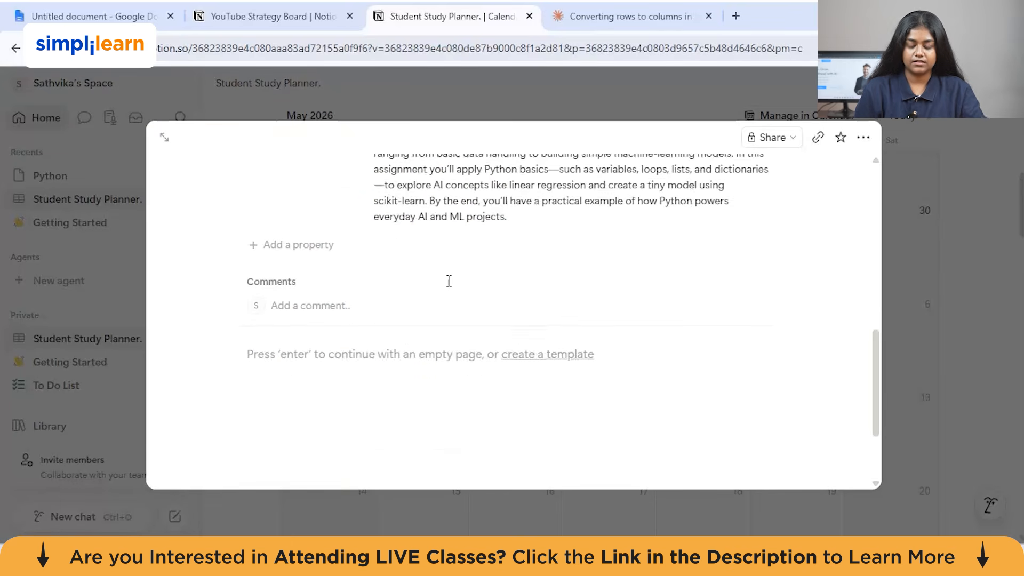
scroll(448, 286, "up", 10)
scroll(448, 288, "down", 4)
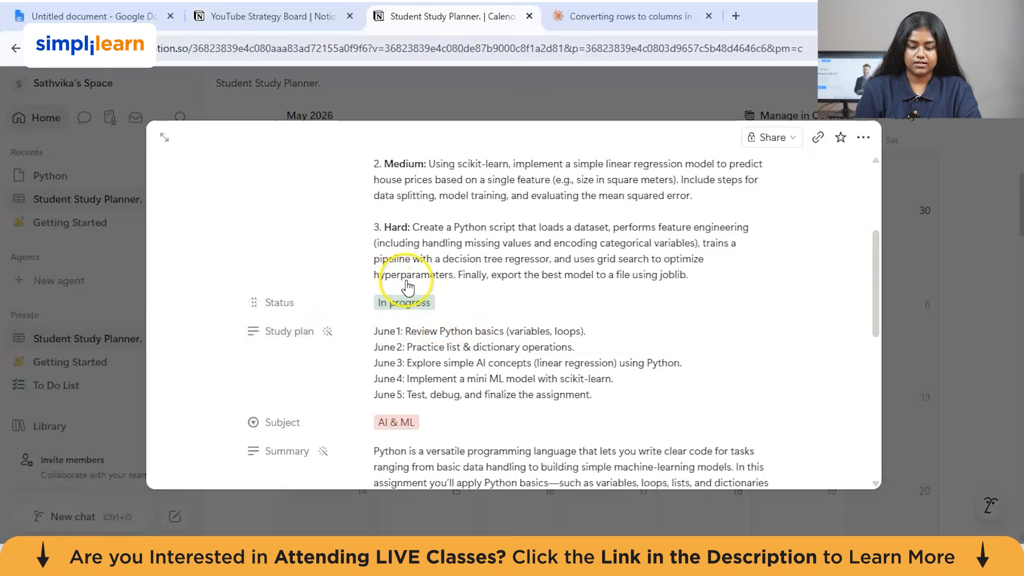
scroll(384, 278, "down", 3)
scroll(482, 273, "up", 1)
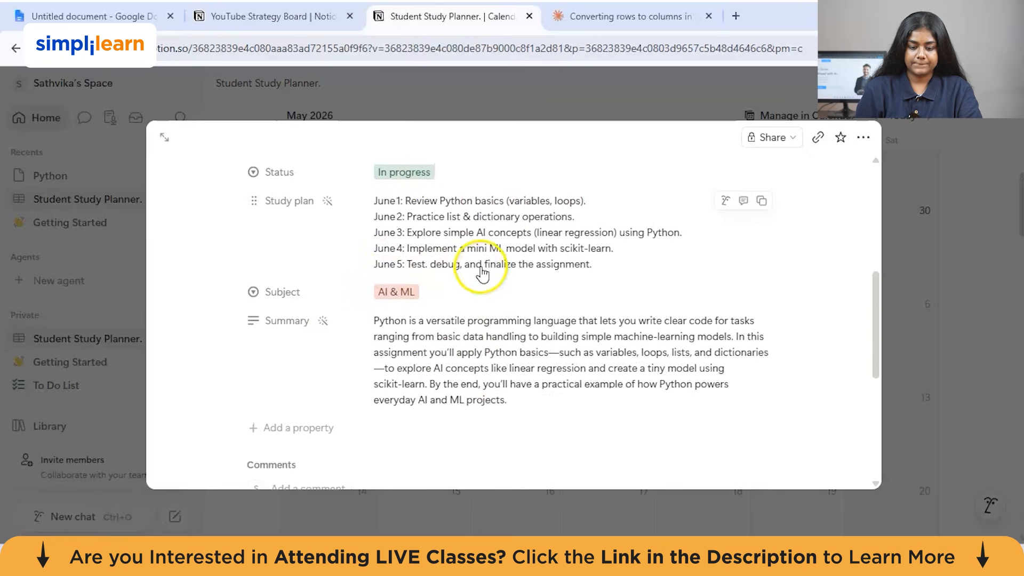
scroll(548, 322, "down", 3)
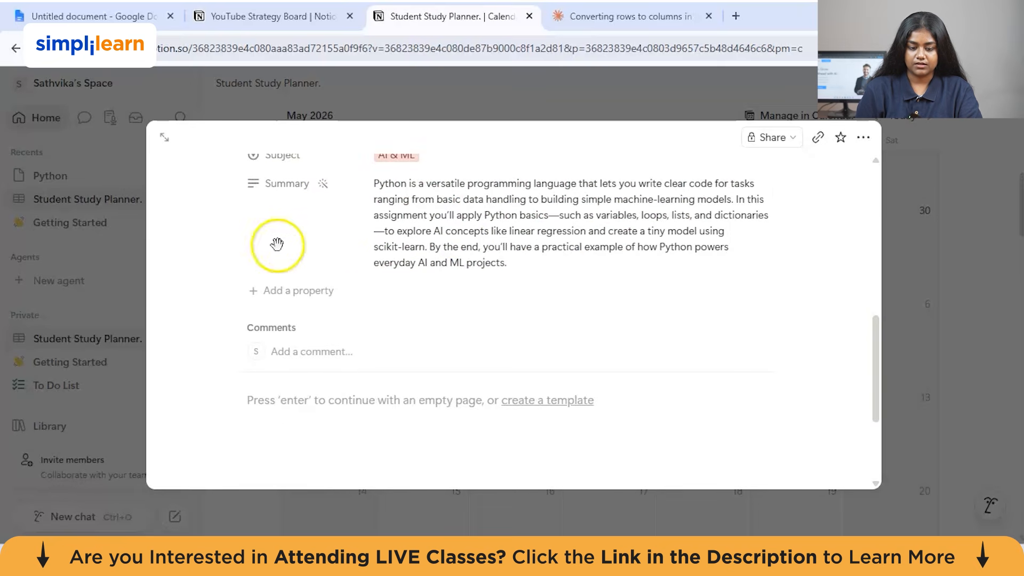
left_click(903, 153)
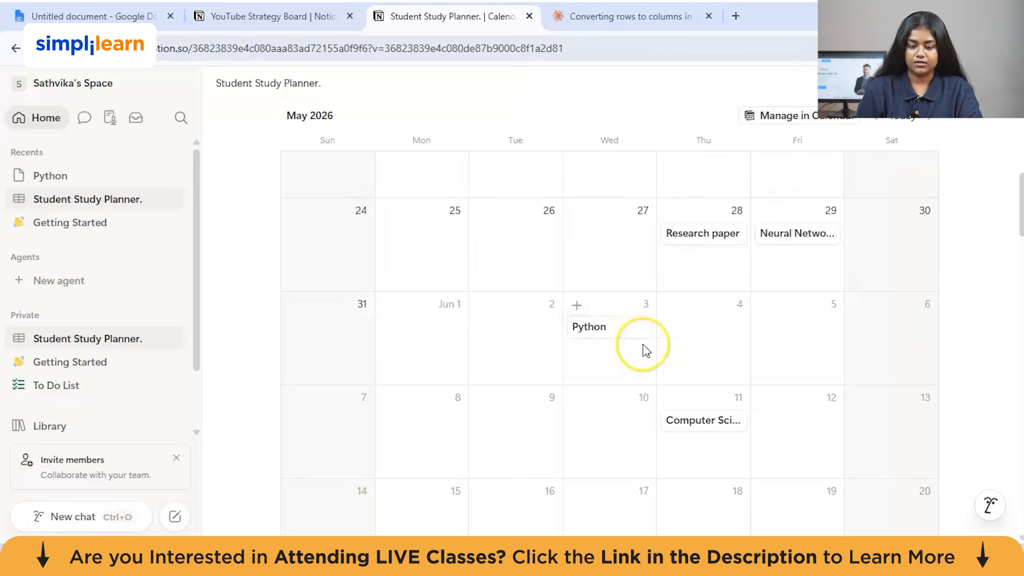
Rename the workspace to "Study planner" in the general workspace settings, save the name and close the settings.
scroll(642, 346, "up", 8)
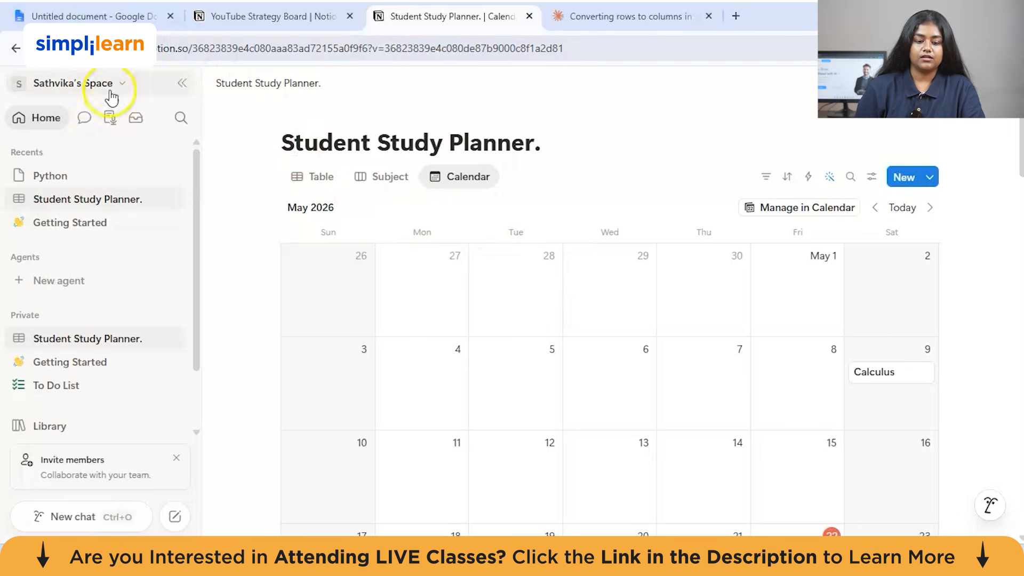
left_click(84, 85)
left_click(49, 152)
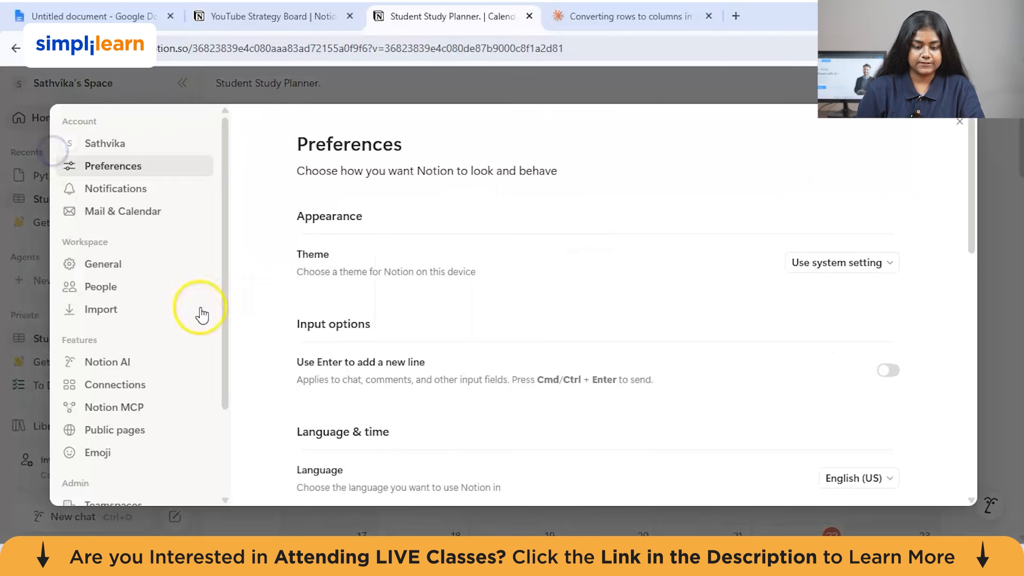
left_click(103, 269)
left_click(331, 299)
key("ctrl+a")
type("S")
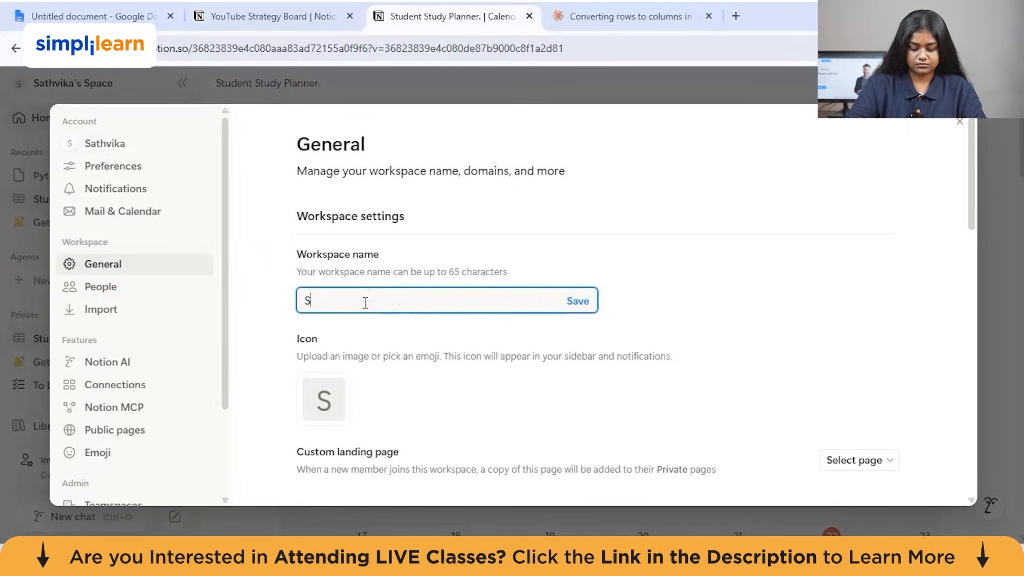
type("tudy planner")
left_click(578, 301)
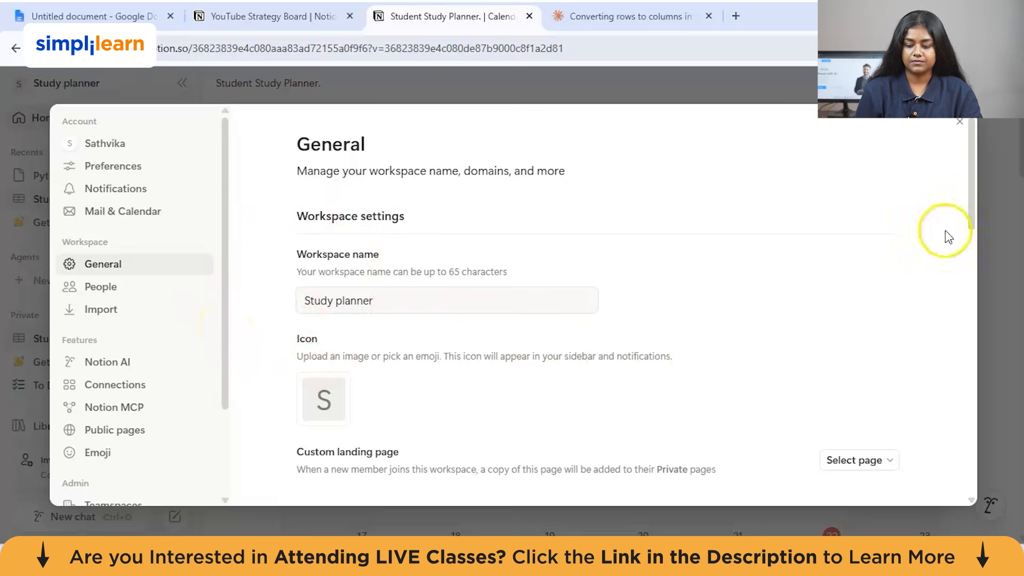
left_click(1005, 219)
Ask the AI for a complete Neural Networks Report exam preparation guide with key concepts, formulas and last minute revision tips, and open the created page.
left_click(999, 515)
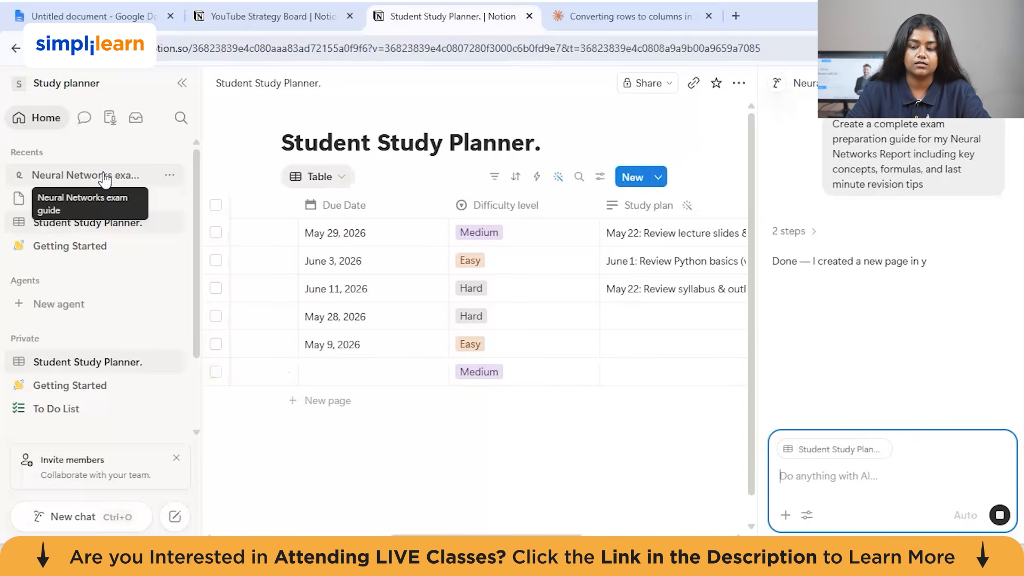
left_click(104, 174)
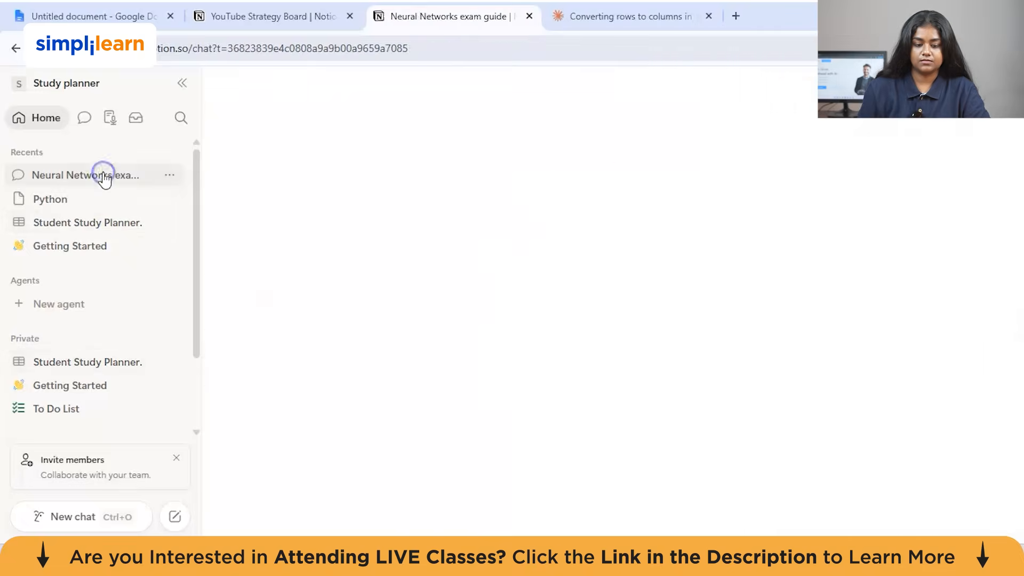
scroll(523, 272, "up", 3)
scroll(540, 272, "down", 2)
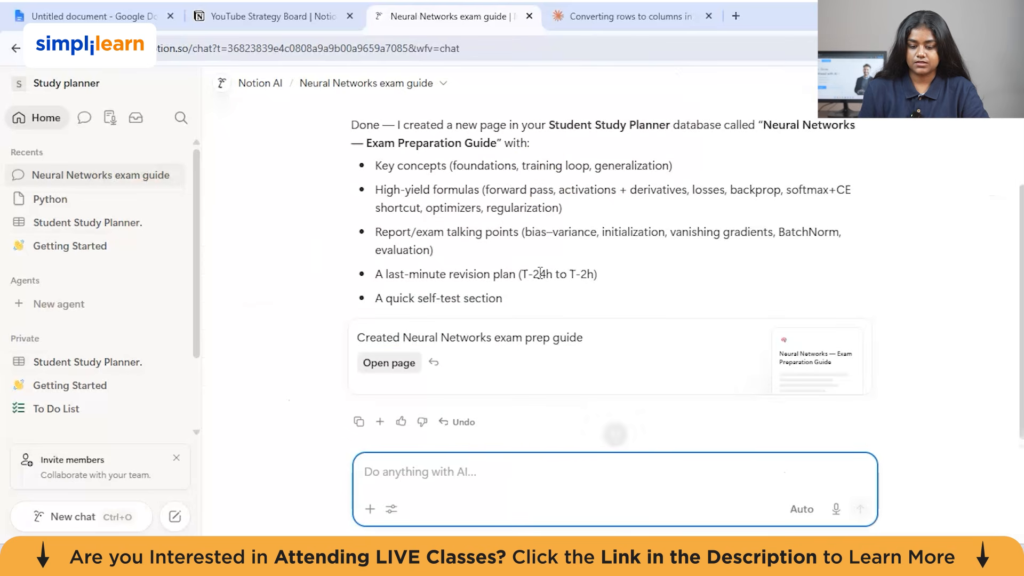
left_click(385, 363)
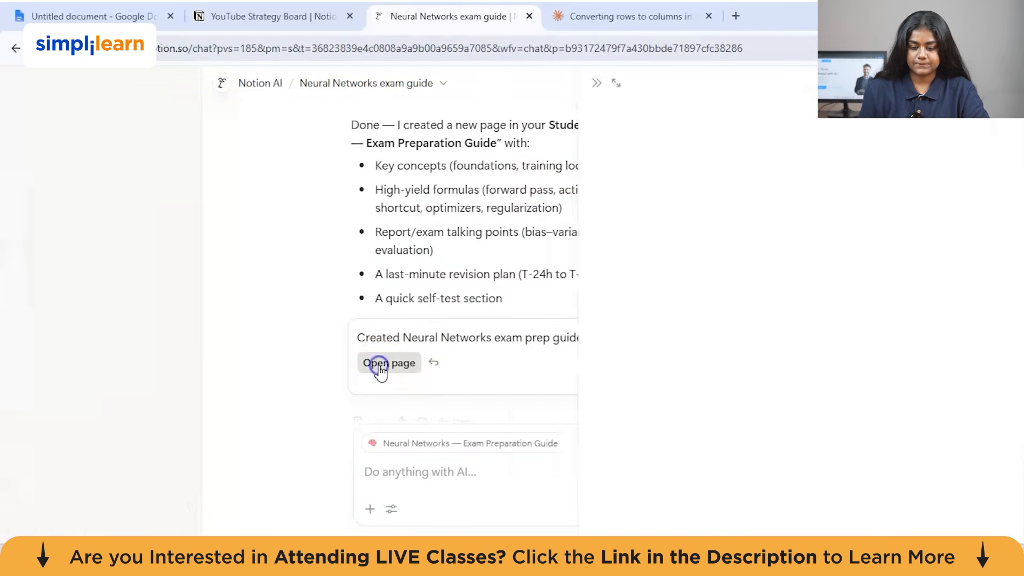
Examine the Neural Networks exam preparation guide from the must-know foundations through the quick self-test, and open it as a full page.
left_click(619, 278)
scroll(672, 223, "down", 8)
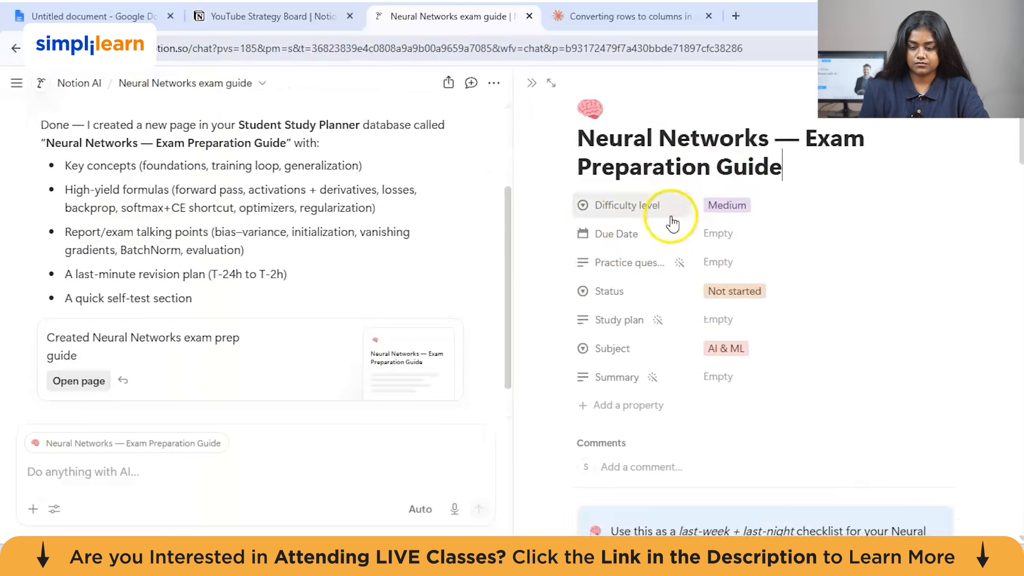
scroll(672, 223, "down", 3)
scroll(672, 219, "up", 2)
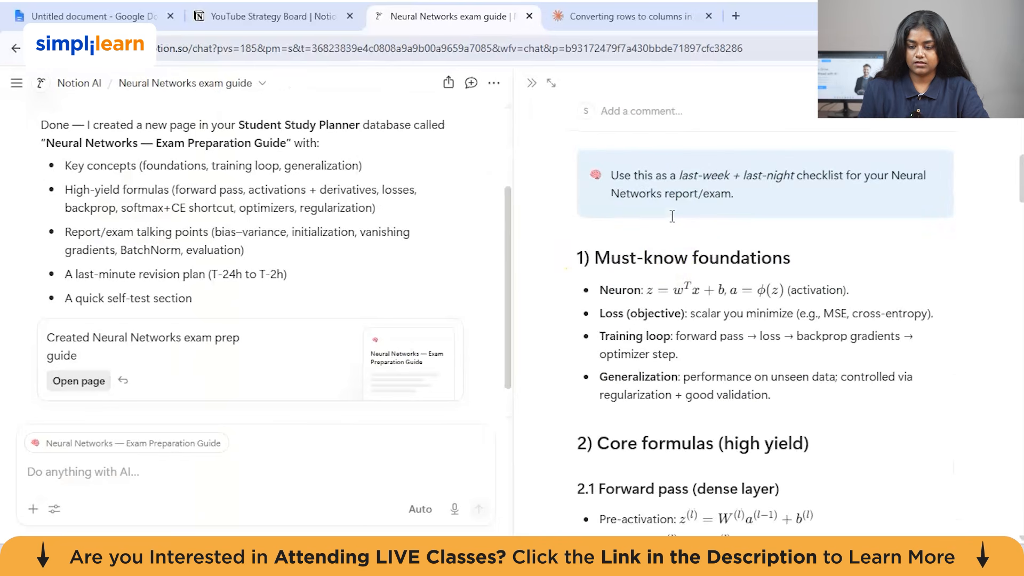
scroll(672, 216, "up", 1)
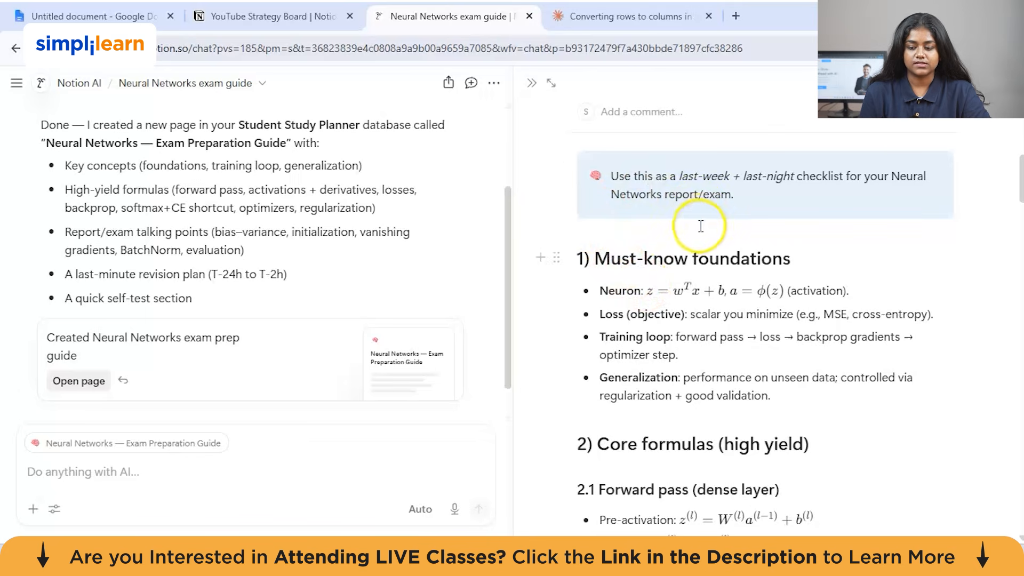
scroll(677, 215, "down", 4)
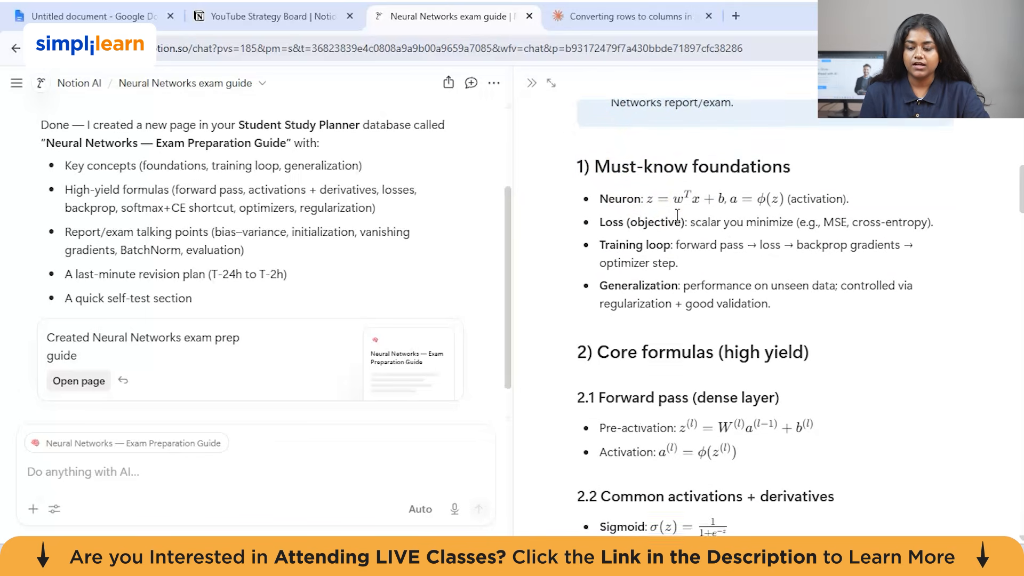
scroll(678, 215, "down", 18)
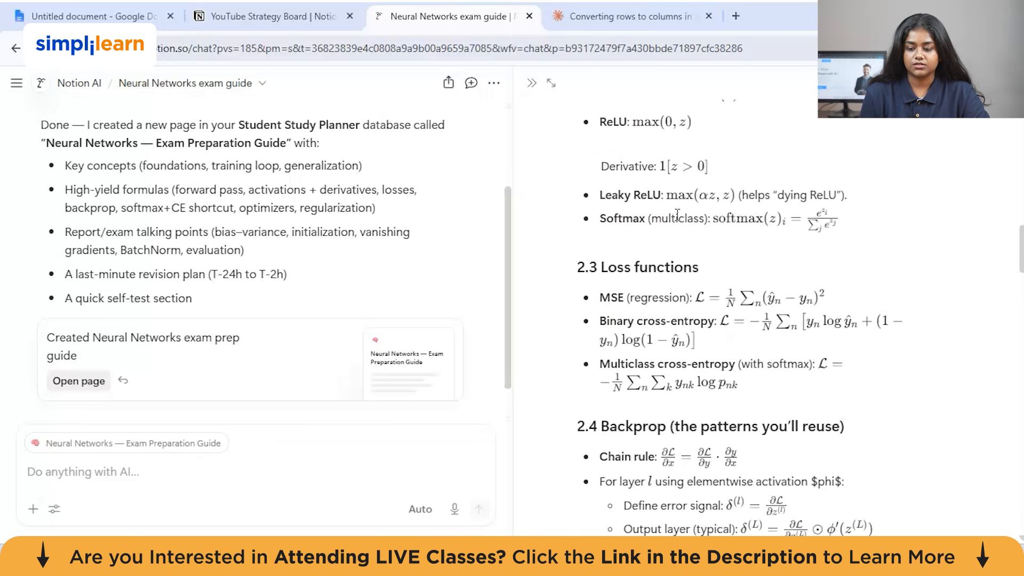
scroll(678, 215, "down", 20)
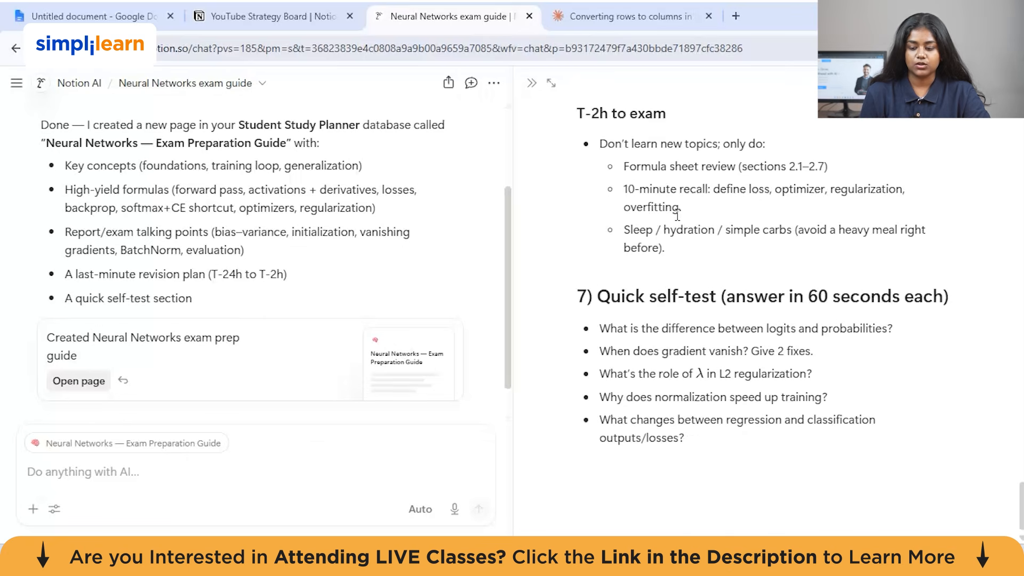
scroll(677, 215, "up", 16)
scroll(678, 215, "up", 20)
left_click(434, 115)
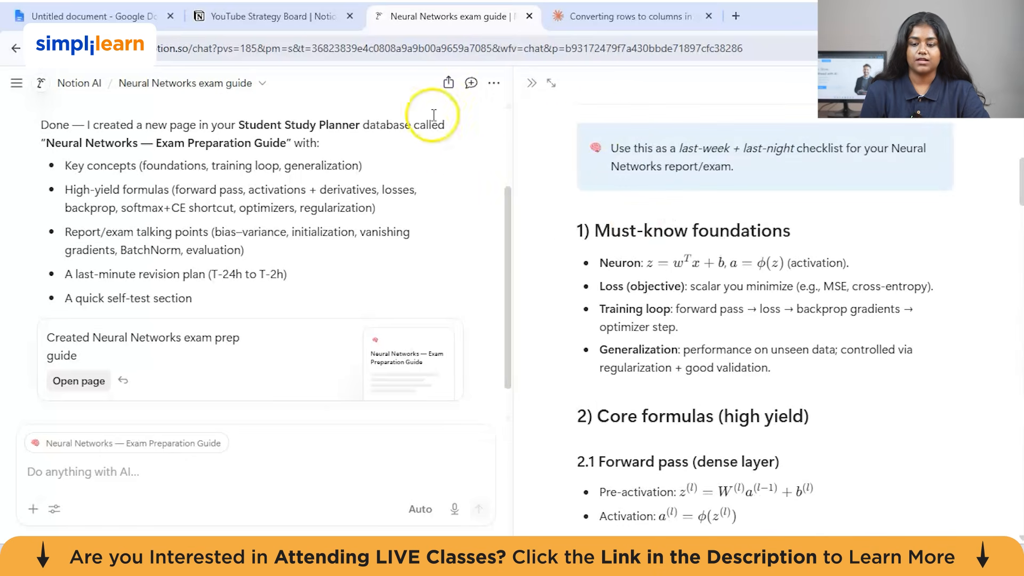
left_click(551, 84)
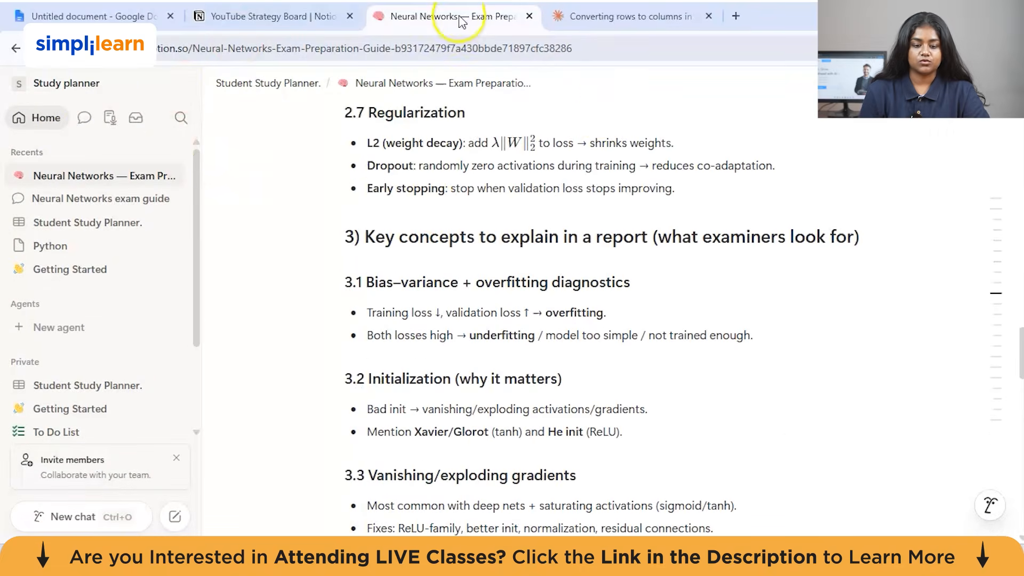
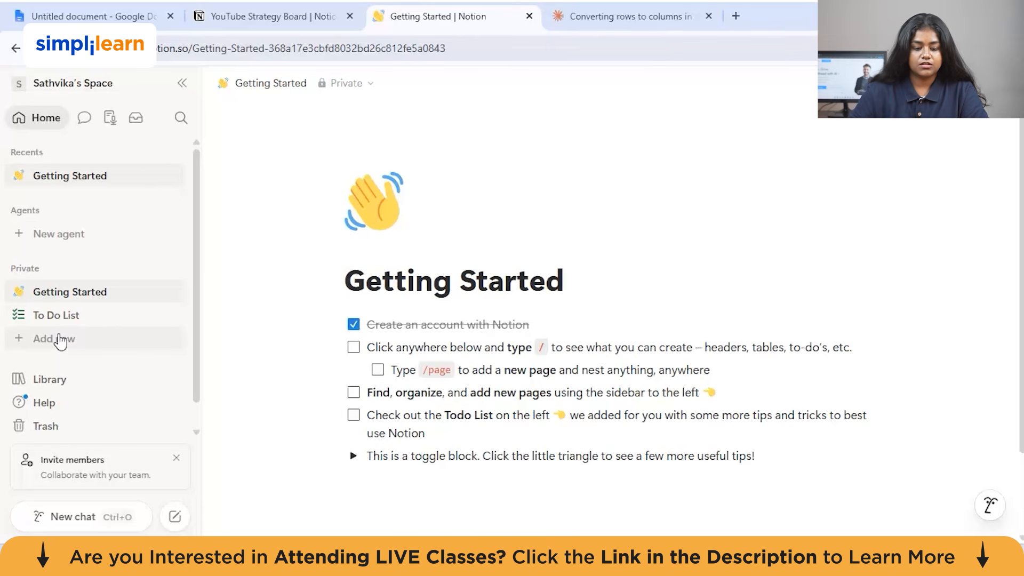
Add a new private table database and title it "Campus Sustainability Campaign".
left_click(61, 339)
left_click(487, 198)
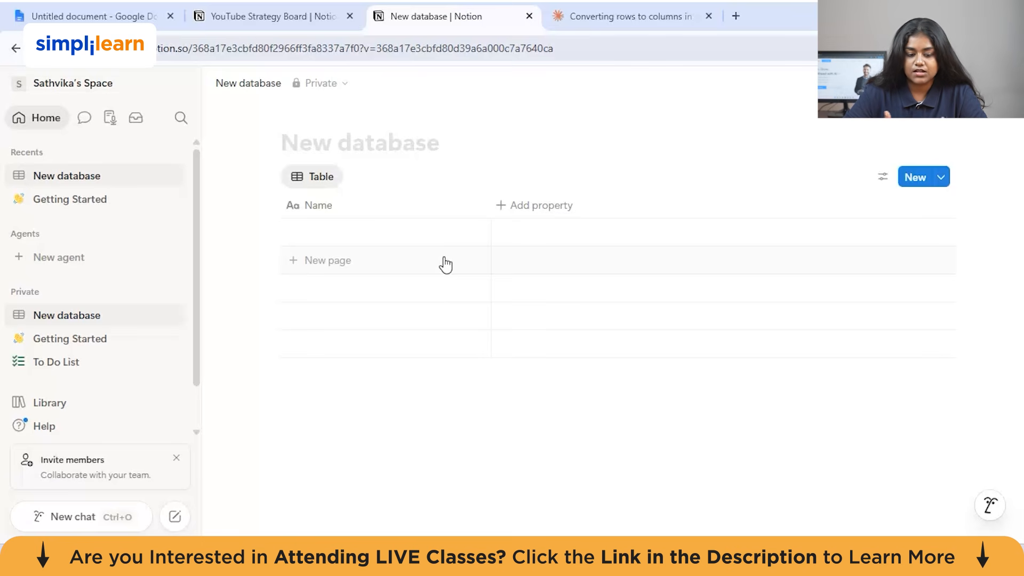
left_click(357, 142)
type("Campus ")
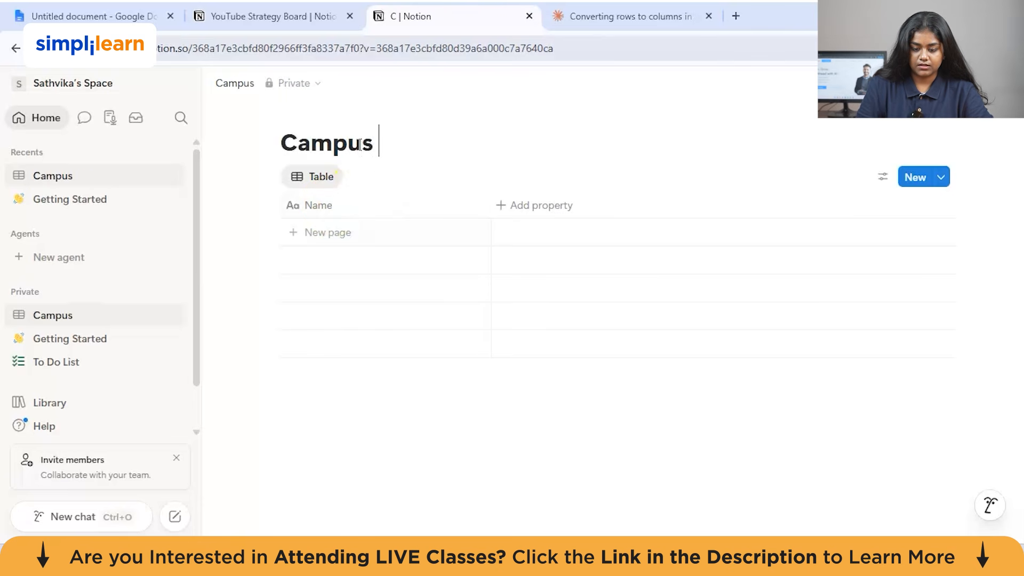
type("Sustai")
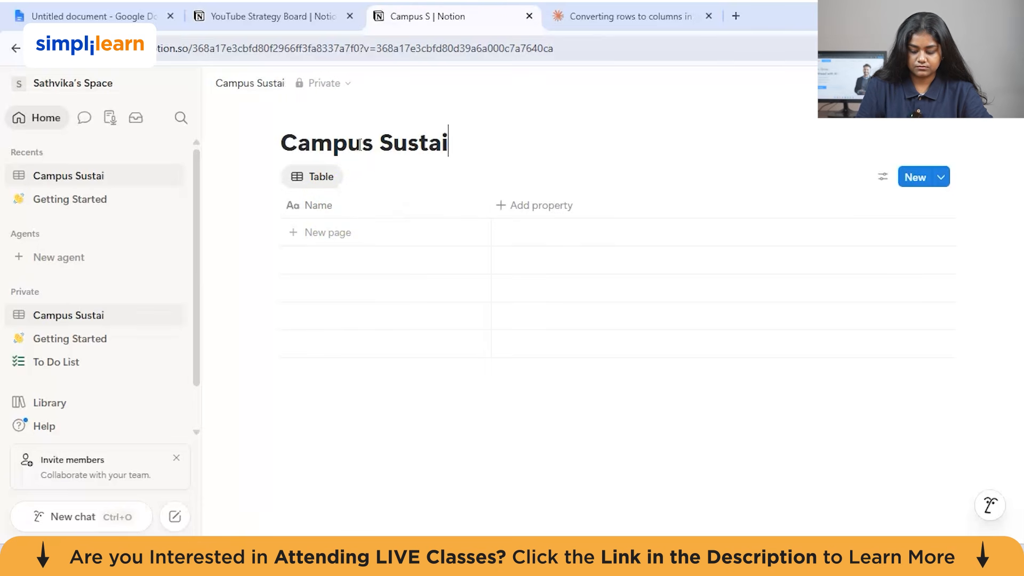
type("nability ")
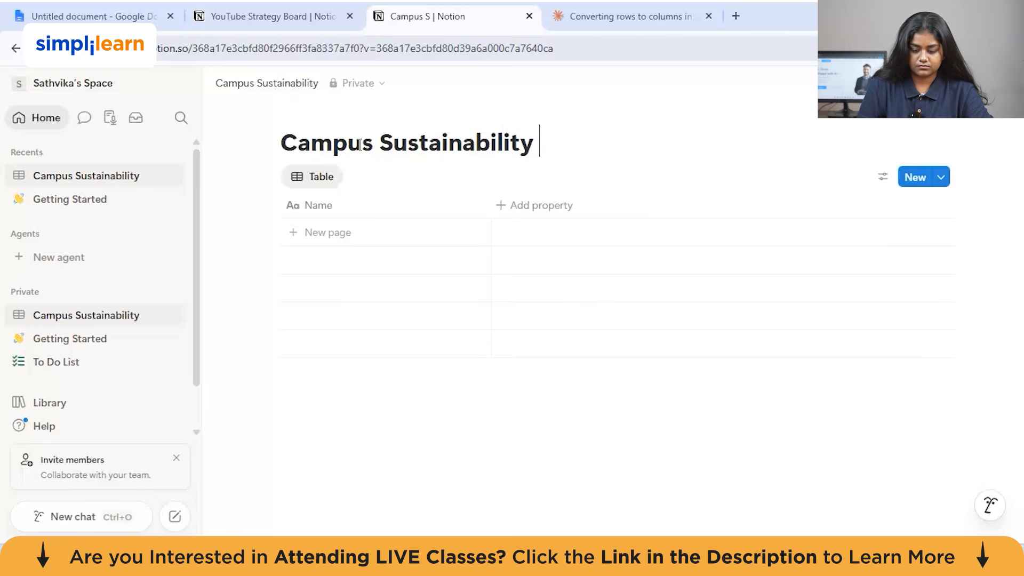
type("Campaign")
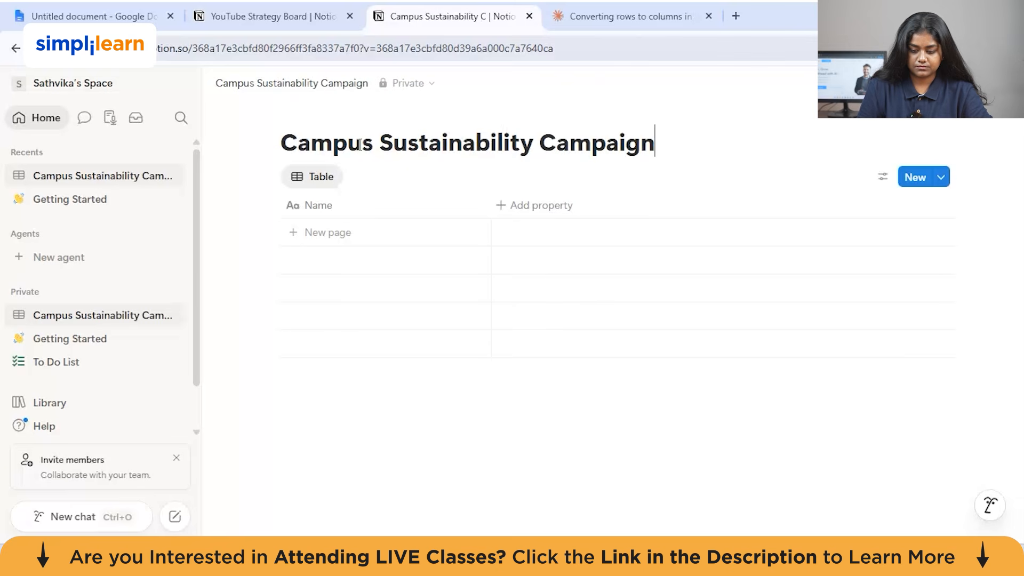
Rename the database's Name property to "Task Name".
left_click(336, 210)
key("BackSpace")
key("BackSpace")
key("BackSpace")
key("BackSpace")
type("Ts")
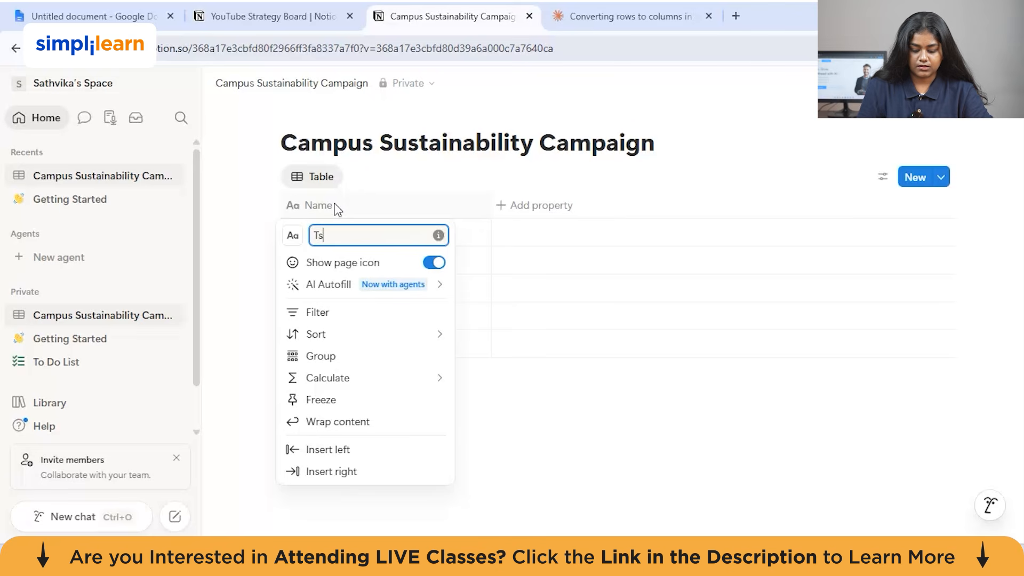
type("sk Namw")
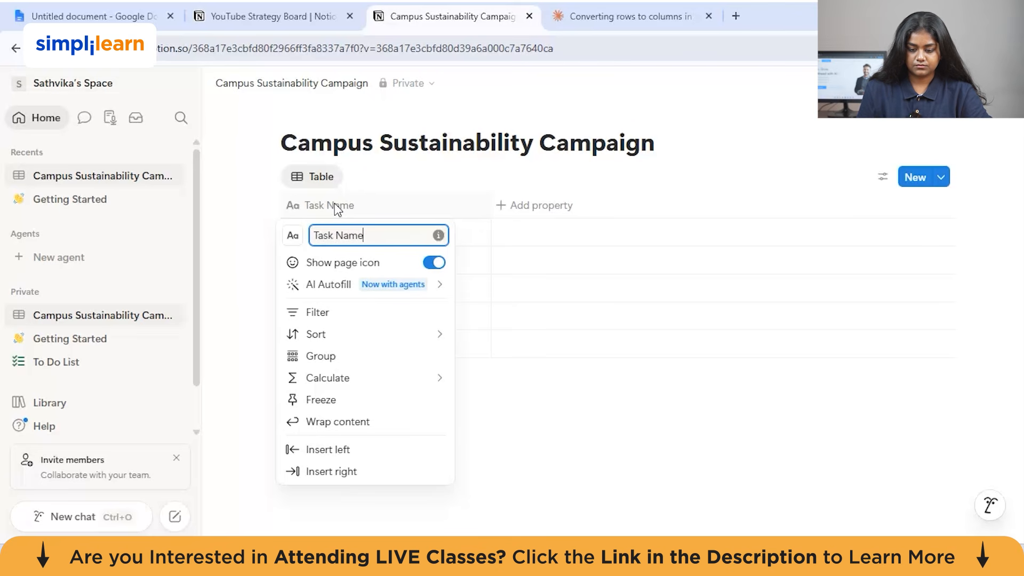
left_click(516, 204)
Add an "Owner" property of type Person and a "Priority" property of type Select.
left_click(520, 206)
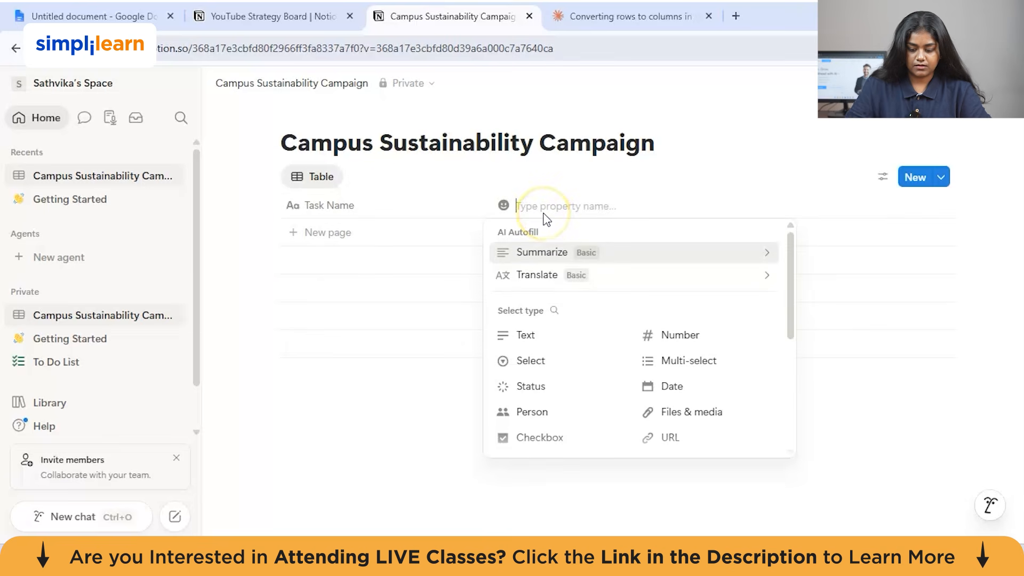
type("Owner")
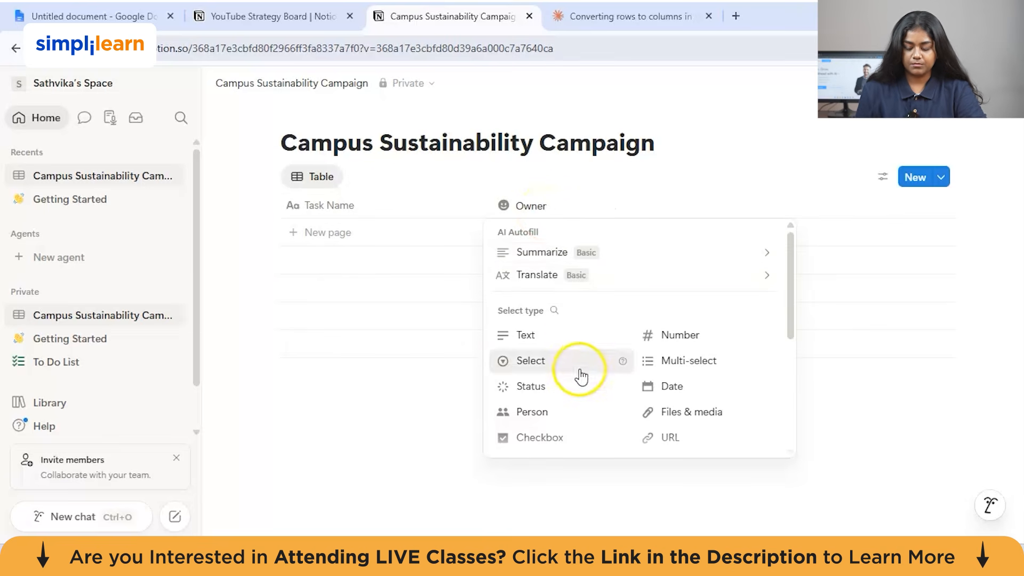
left_click(570, 410)
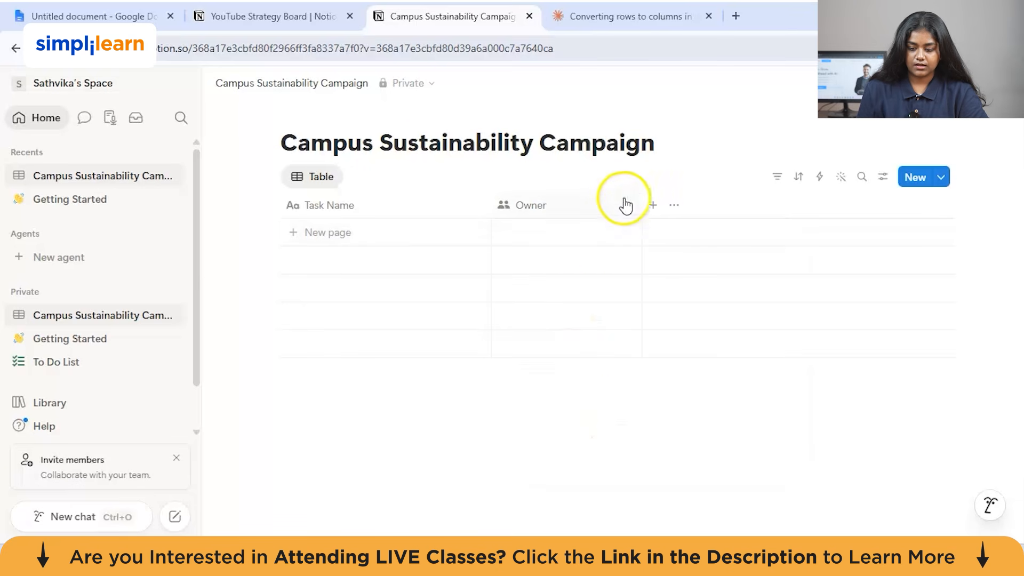
left_click(653, 206)
type("Priority")
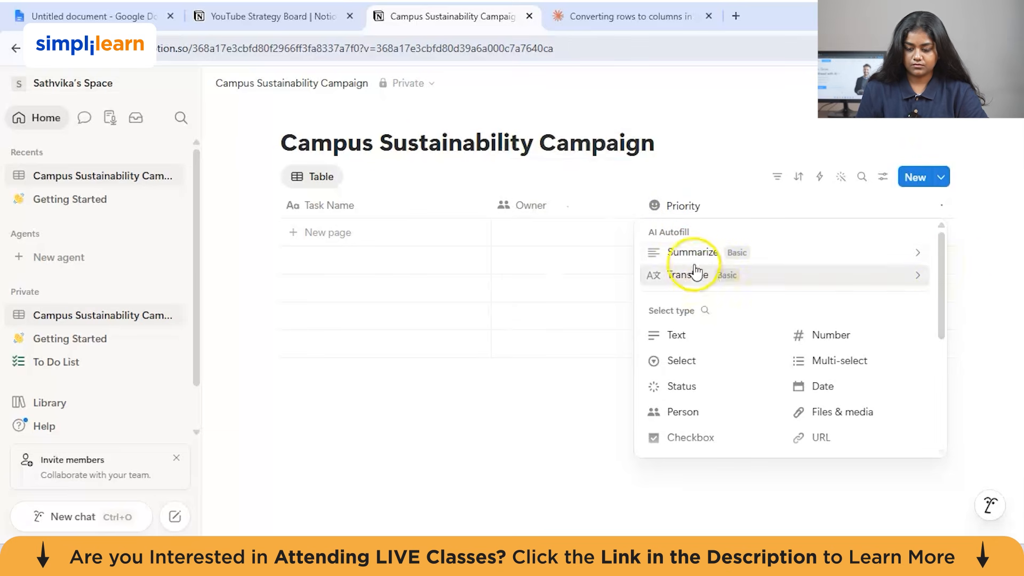
left_click(688, 361)
Add a "Status" property of type Select and a "Due Date" property of type Date.
left_click(804, 205)
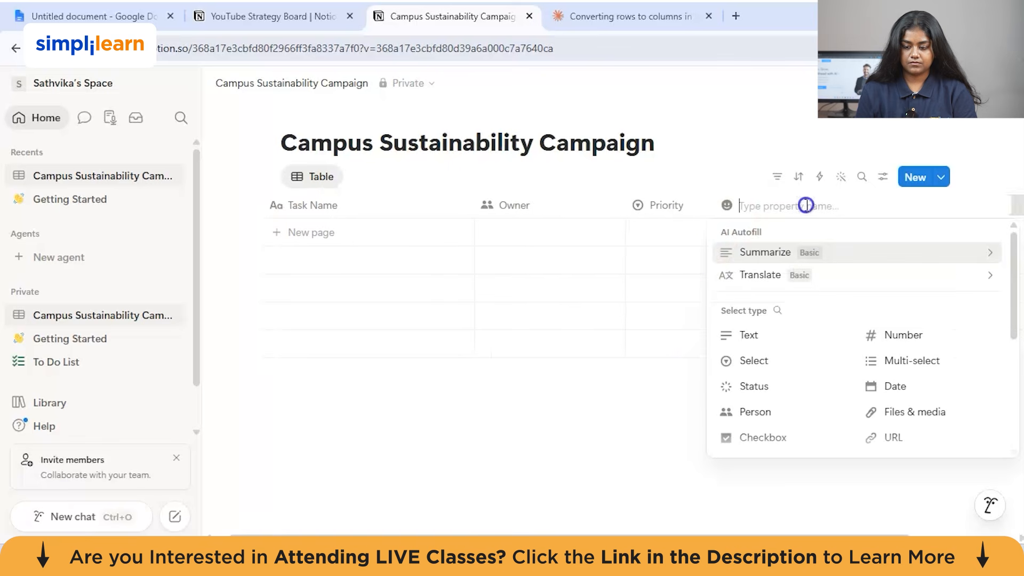
type("Status")
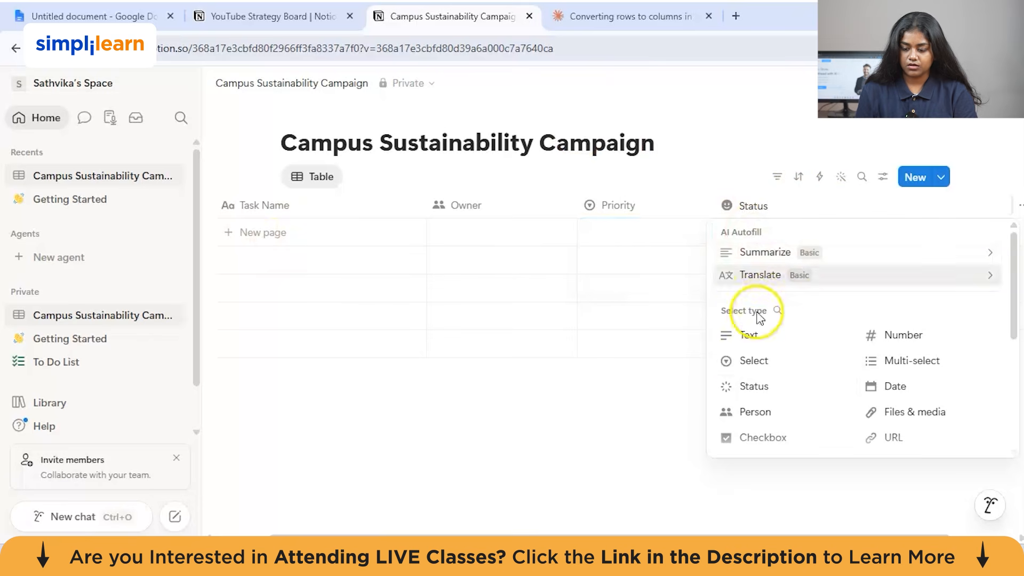
left_click(758, 360)
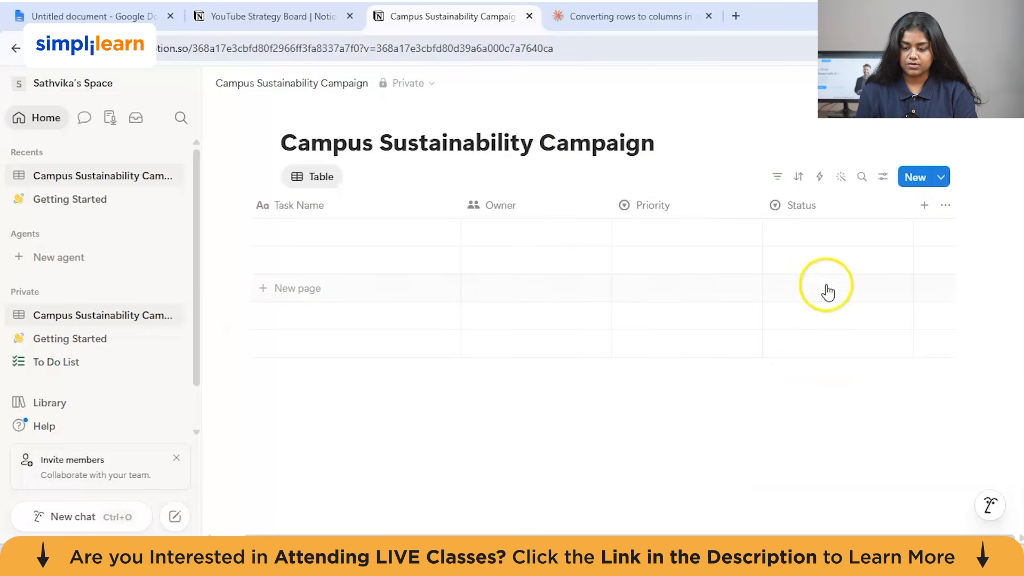
left_click(924, 205)
type("Due Date")
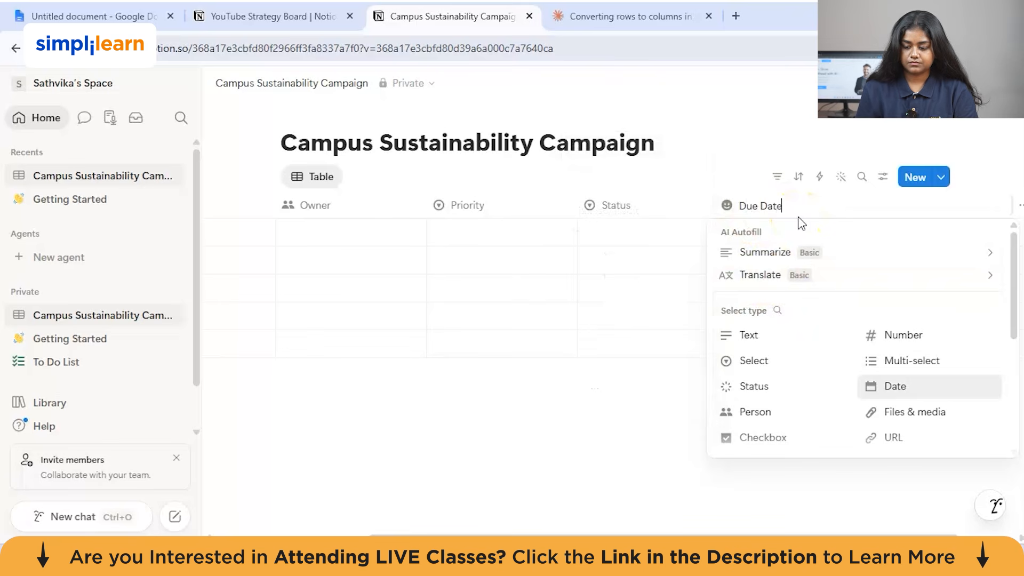
left_click(898, 387)
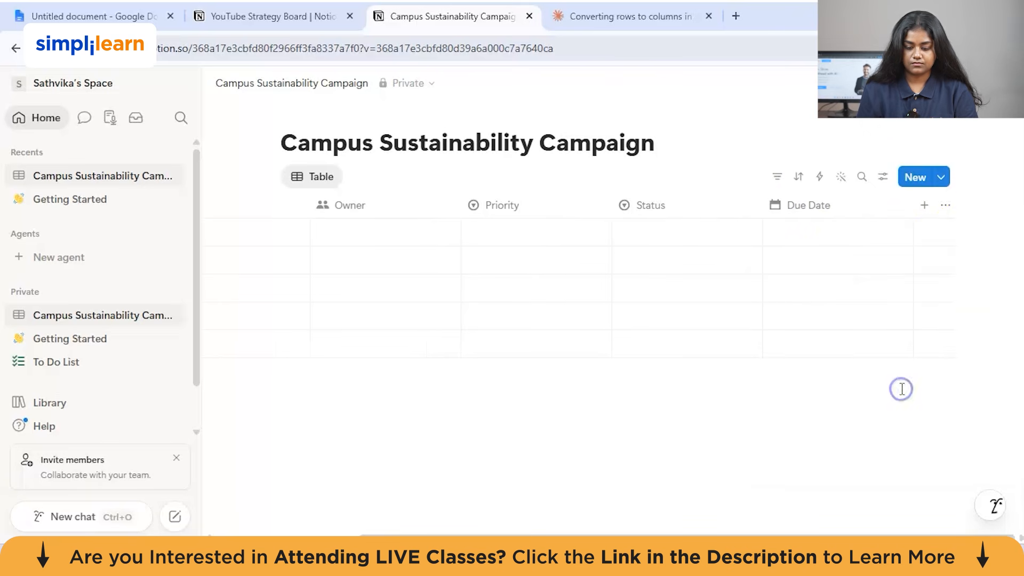
Add a new property named "Team" of type Text after the Due Date column.
left_click(925, 204)
mouse_move(810, 261)
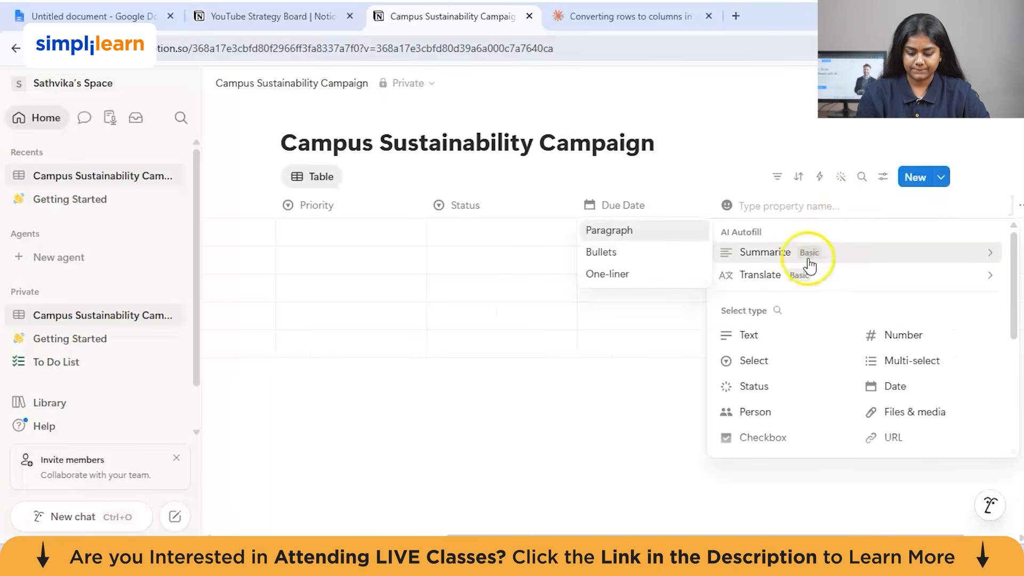
type("team")
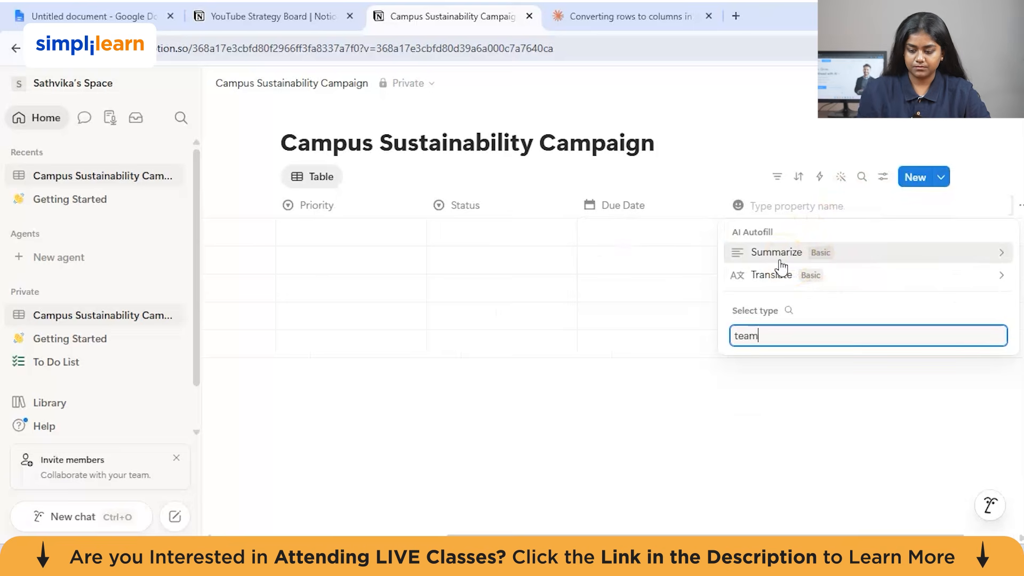
key("BackSpace")
key("BackSpace")
key("BackSpace")
key("BackSpace")
left_click(760, 205)
type("Team")
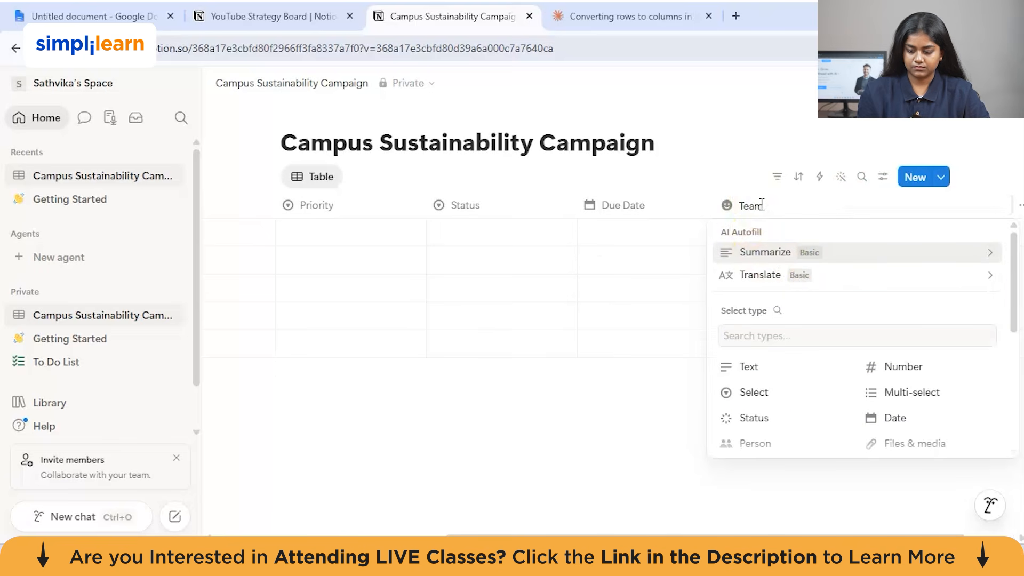
left_click(763, 367)
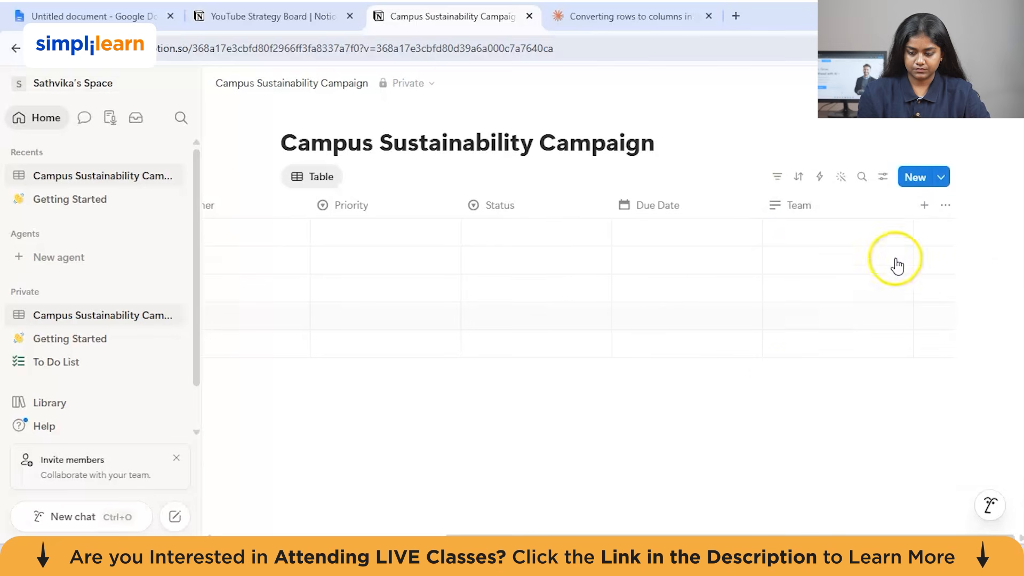
Change the Team property's type to Select.
left_click(807, 200)
mouse_move(852, 316)
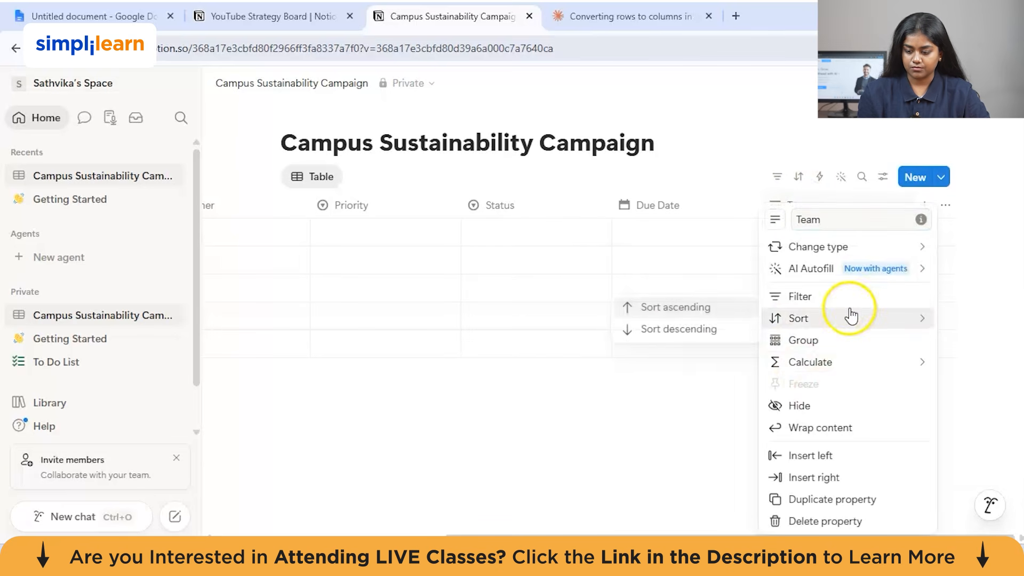
mouse_move(794, 255)
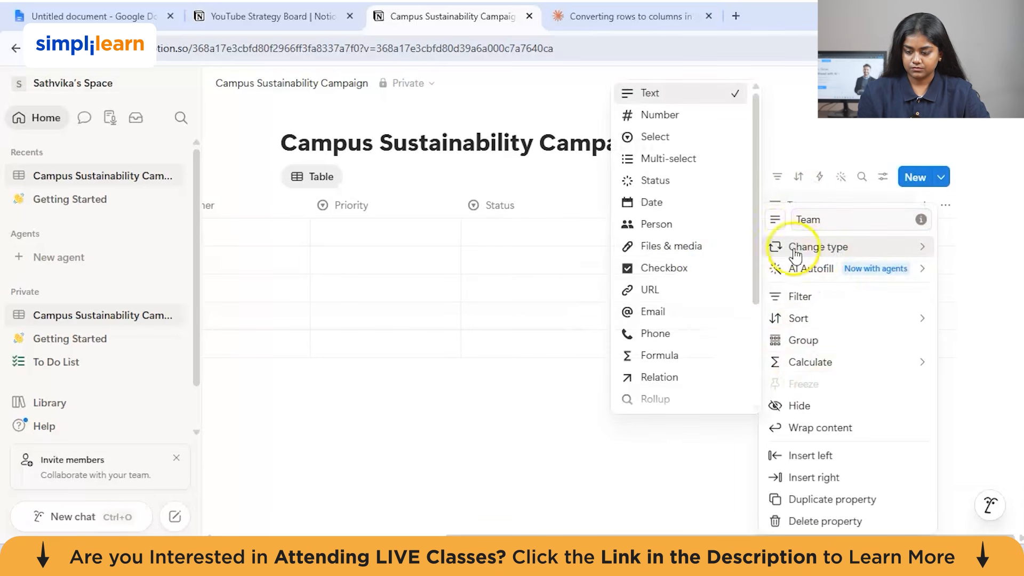
left_click(659, 136)
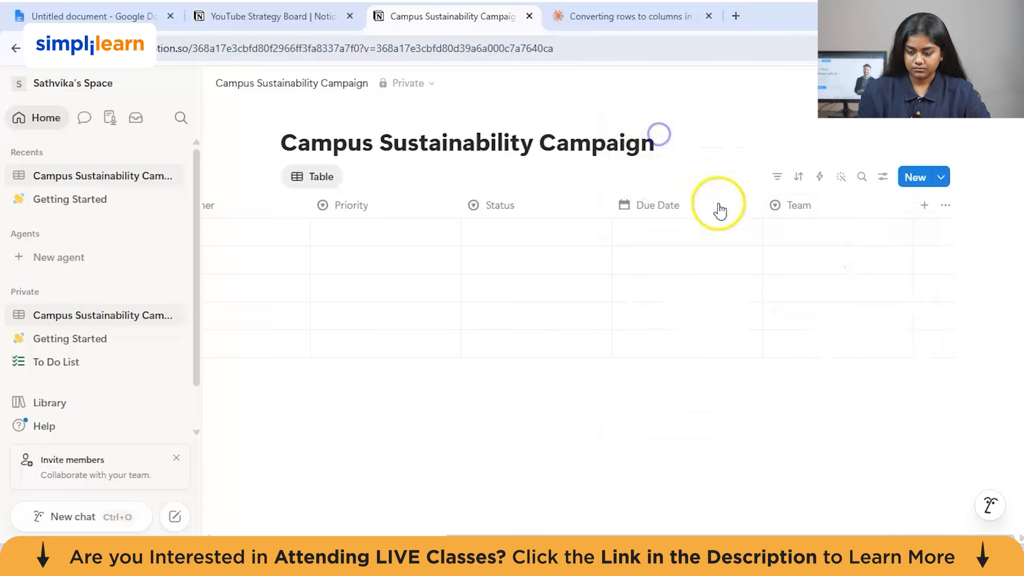
Add a "Category" property and a "Notes" property, both of type Text.
left_click(924, 205)
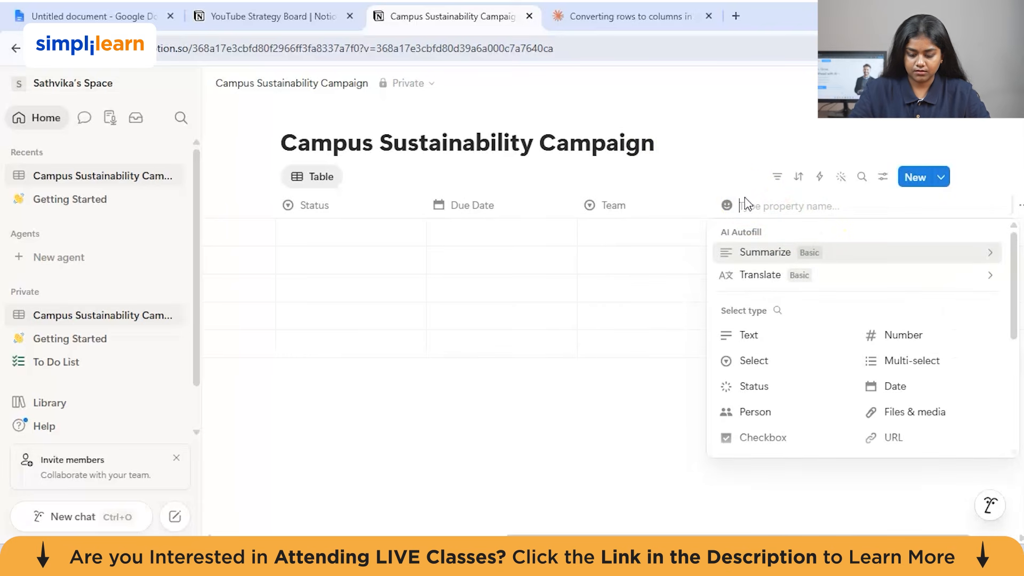
type("Date")
type("gory")
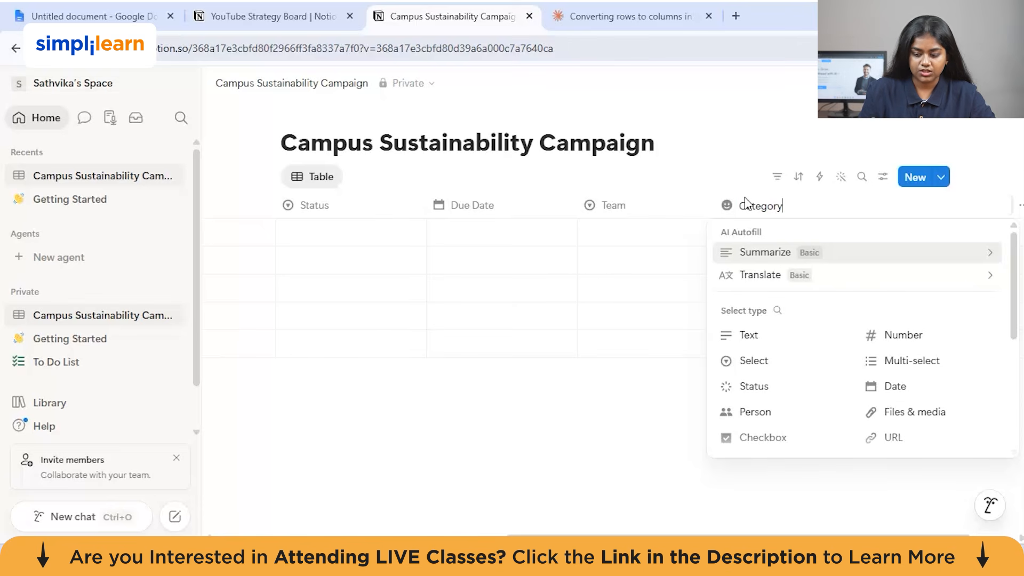
left_click(775, 338)
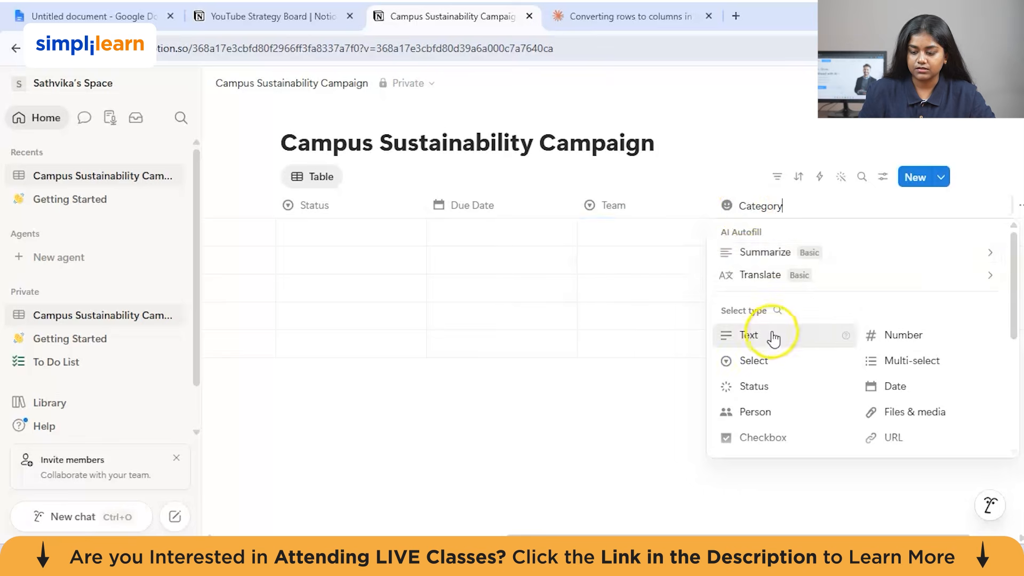
left_click(924, 205)
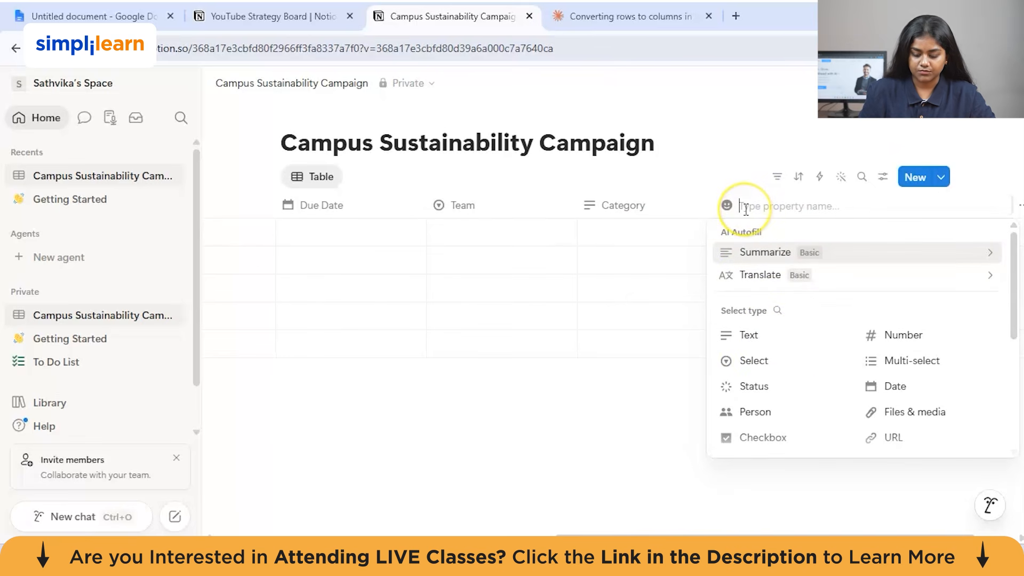
type("N")
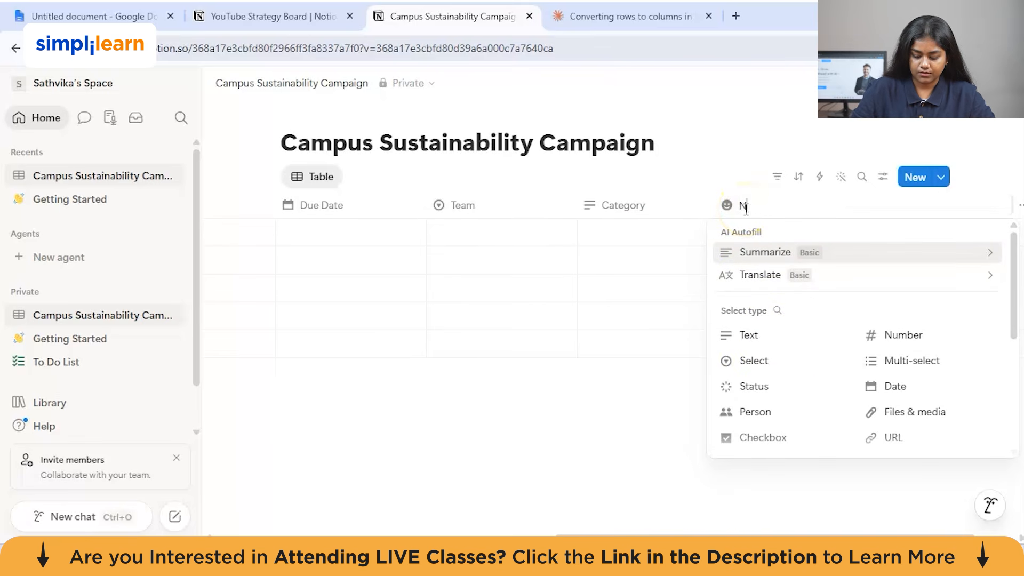
type("otes")
left_click(432, 274)
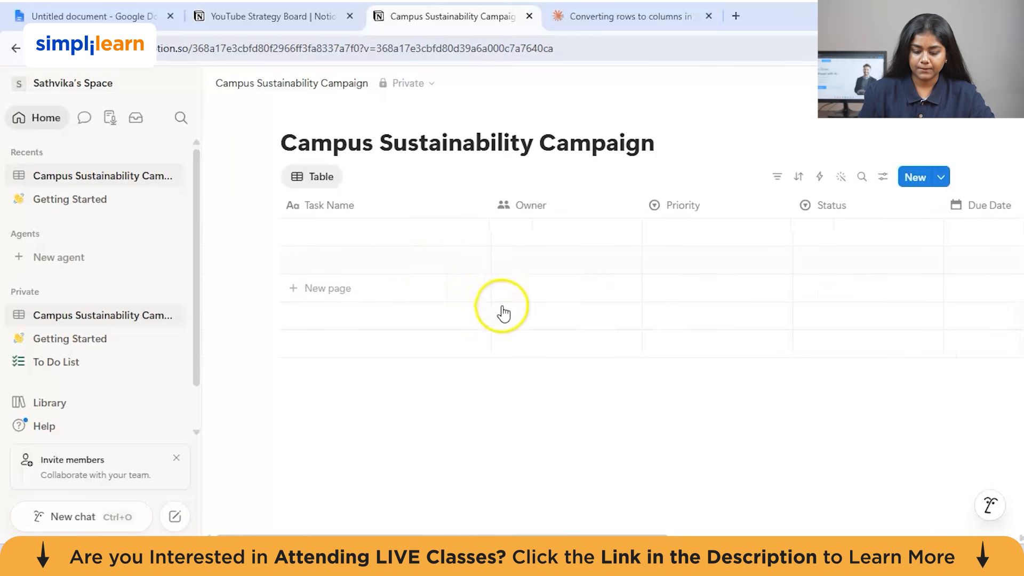
Add the options "Critical" and "High" to the Priority property.
scroll(599, 249, "right", 4)
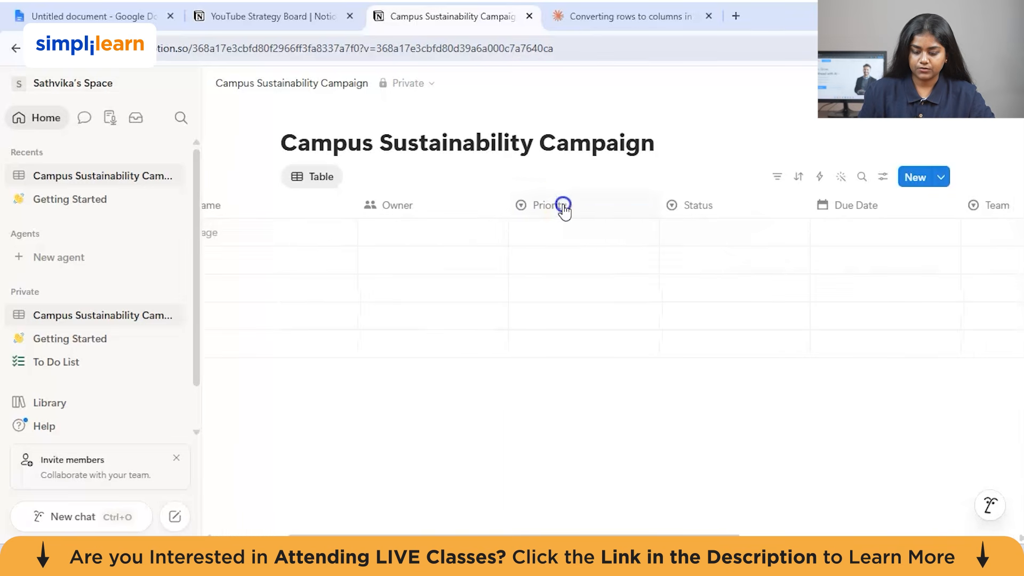
left_click(565, 205)
left_click(586, 249)
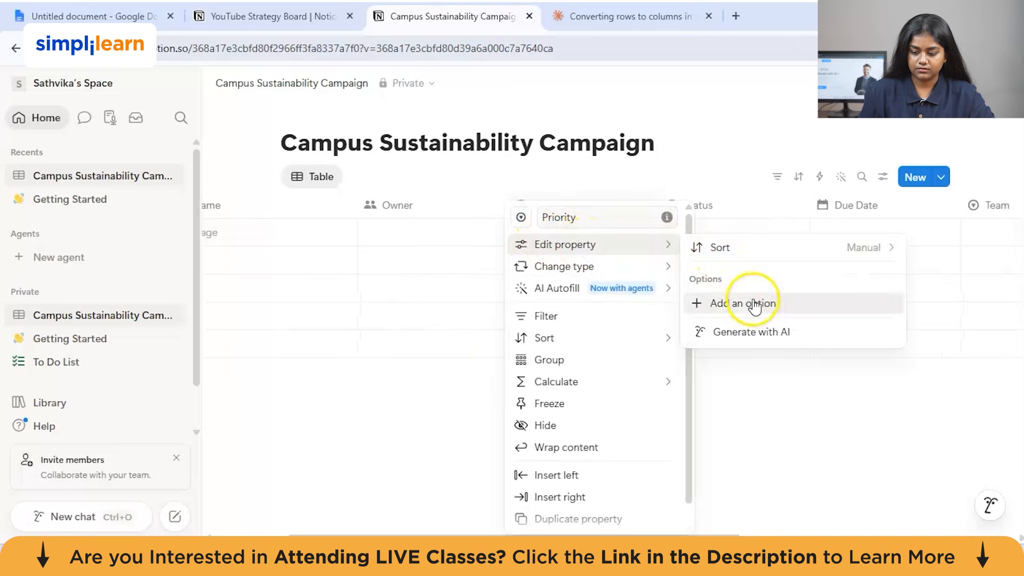
left_click(760, 317)
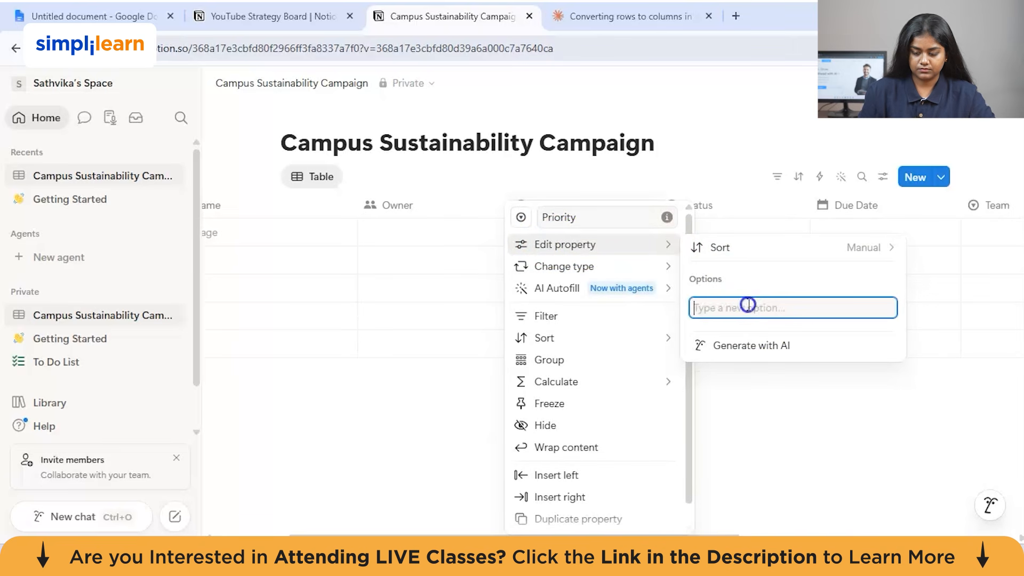
type("Critica")
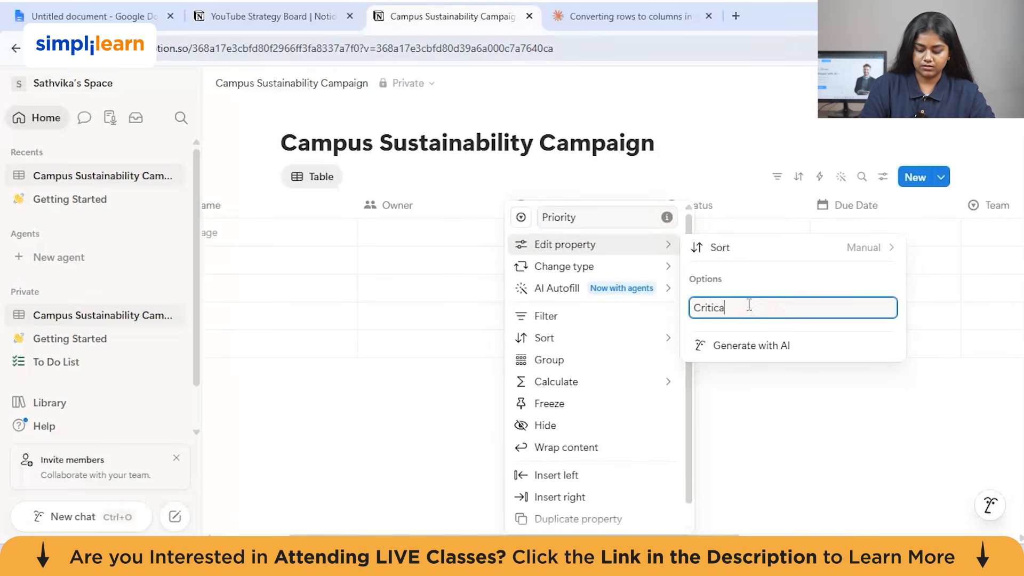
type("l")
key("Return")
type("High")
key("Return")
Add the options "Medium" and "Low" to the Priority property, and close its settings.
type("M")
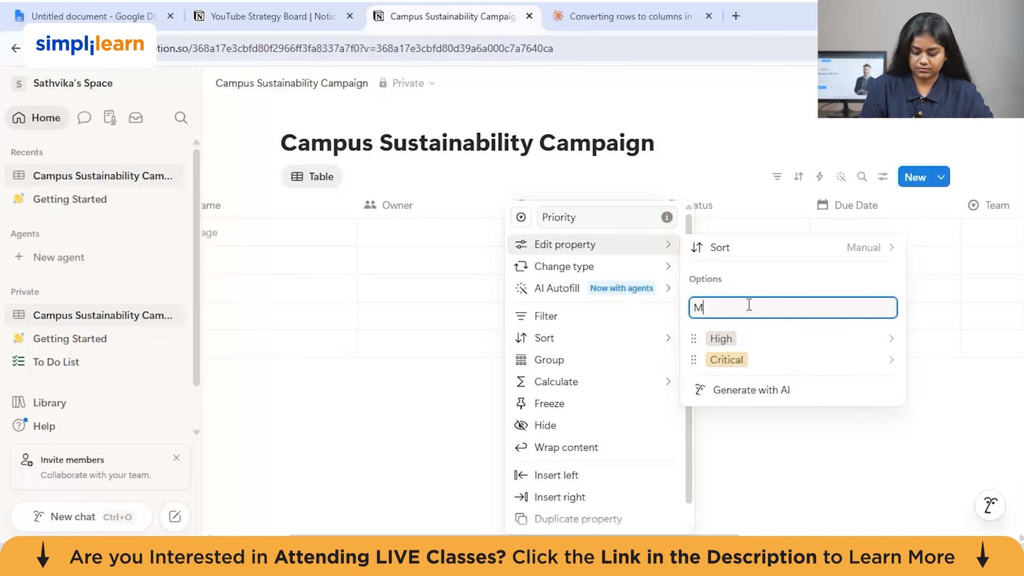
type("edium")
key("Return")
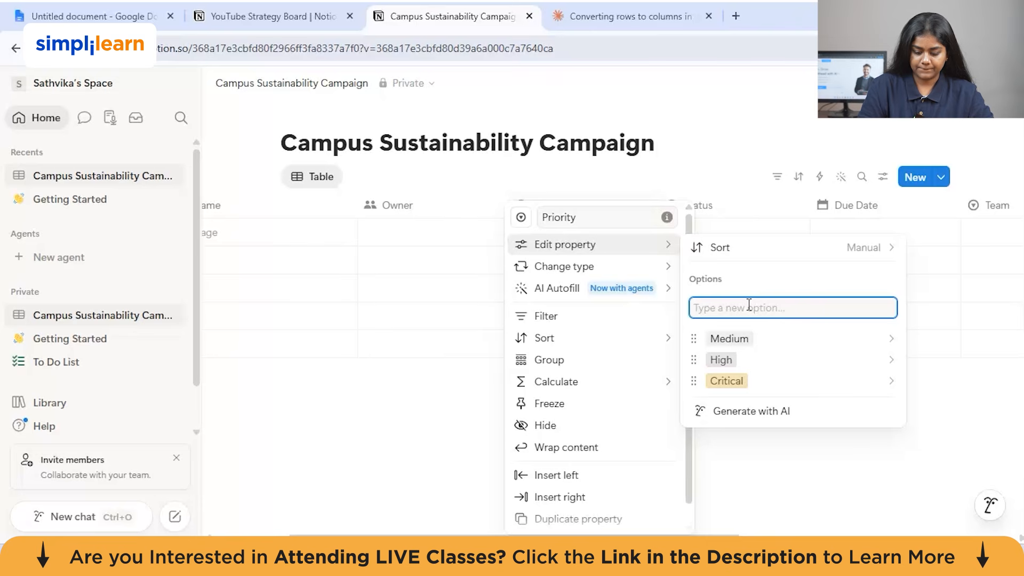
type("Low")
key("BackSpace")
key("BackSpace")
key("BackSpace")
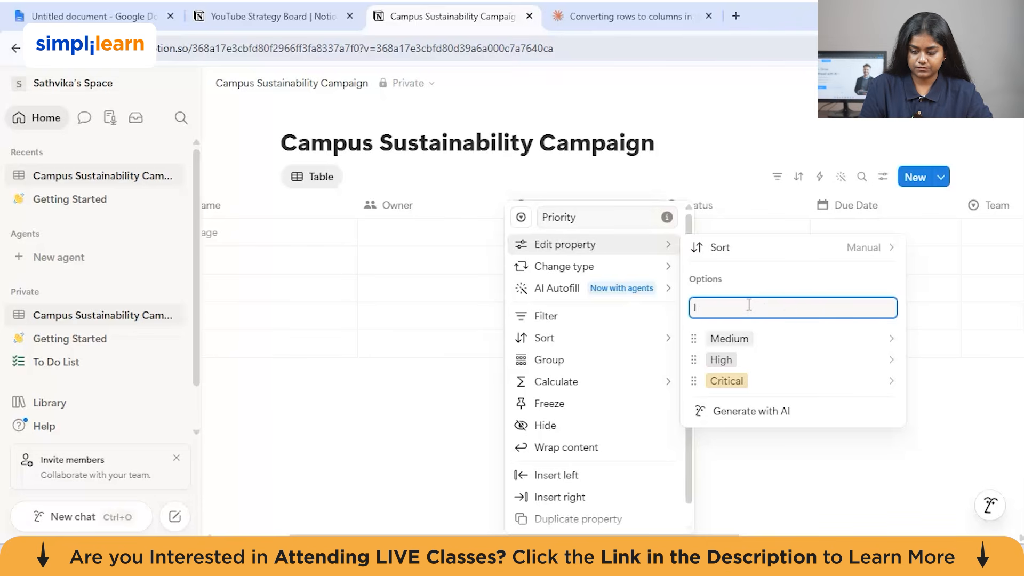
type("Low")
key("Return")
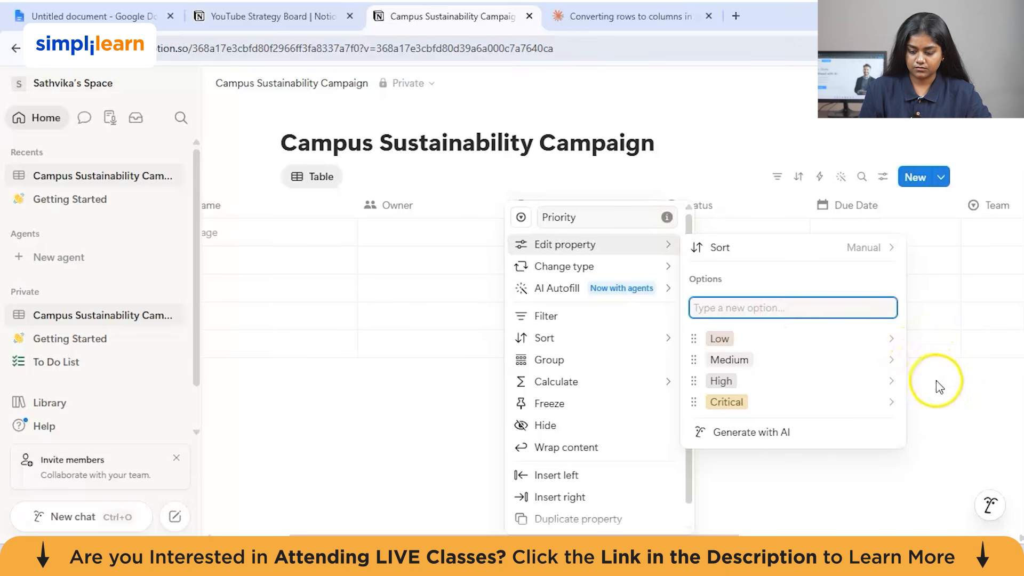
key("Escape")
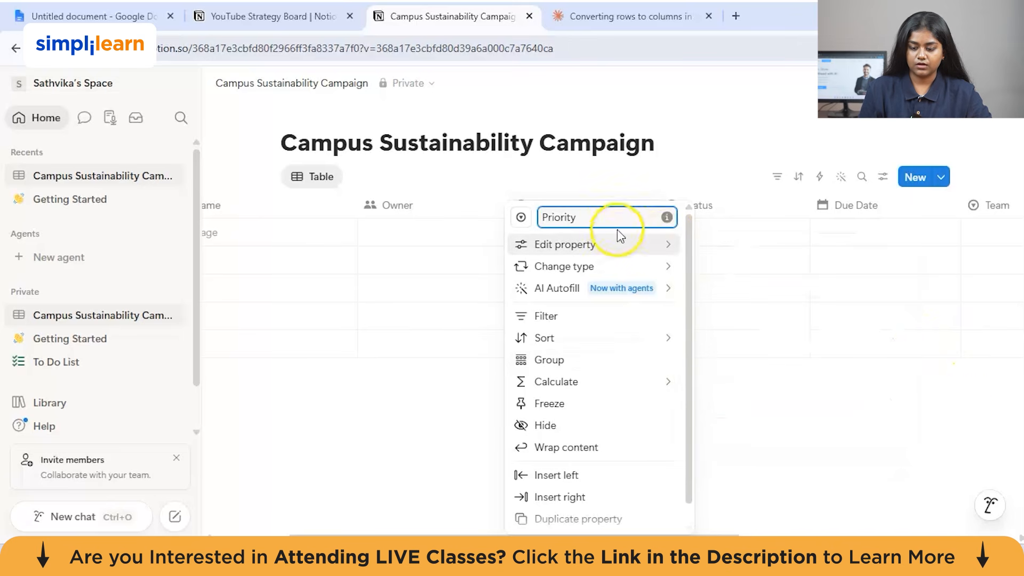
left_click(621, 246)
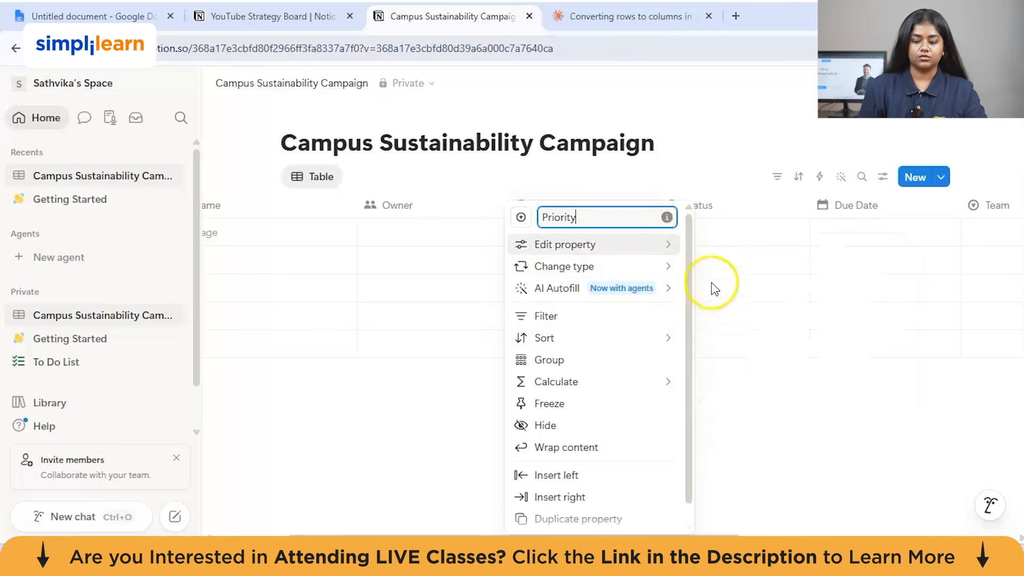
left_click(948, 374)
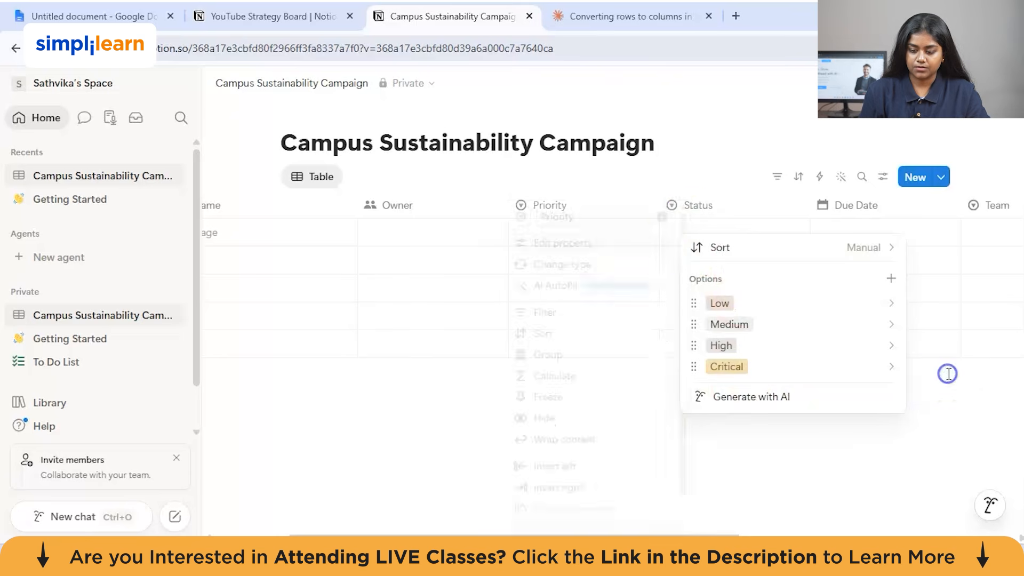
Add the options "Not started", "In progress", "Blocked", "Completed" and "Cancelled" to the Status property.
left_click(700, 211)
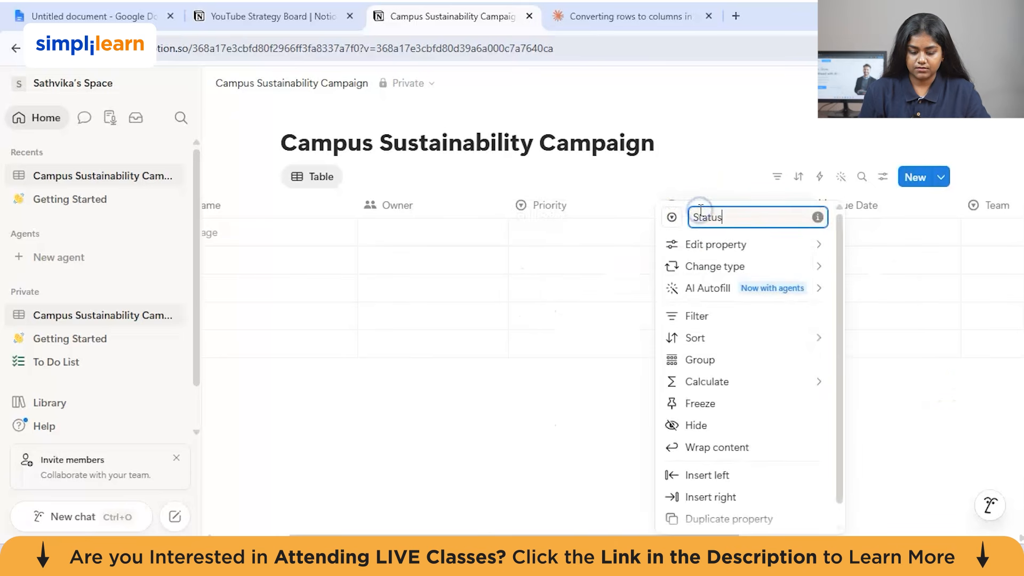
mouse_move(731, 243)
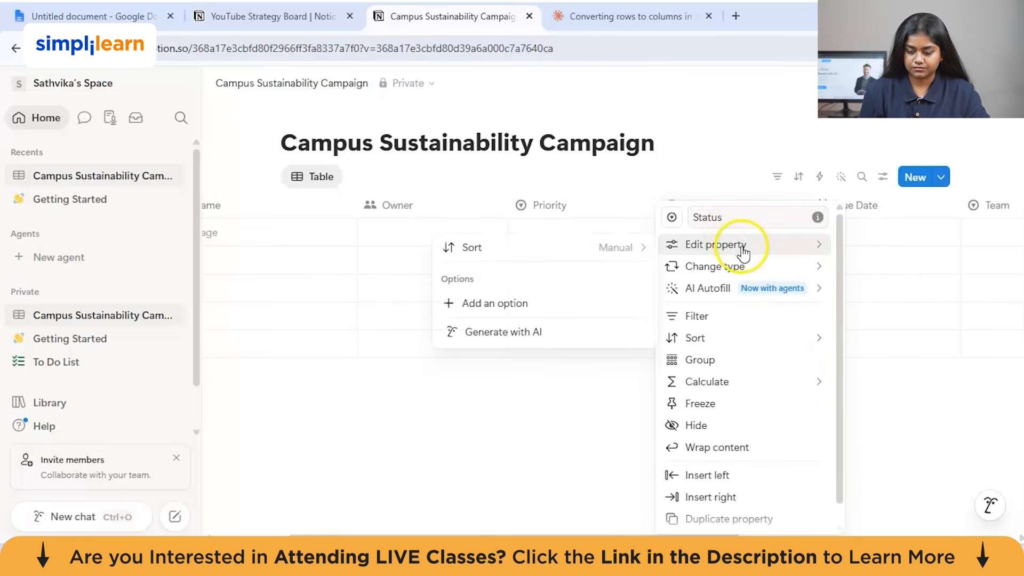
left_click(515, 306)
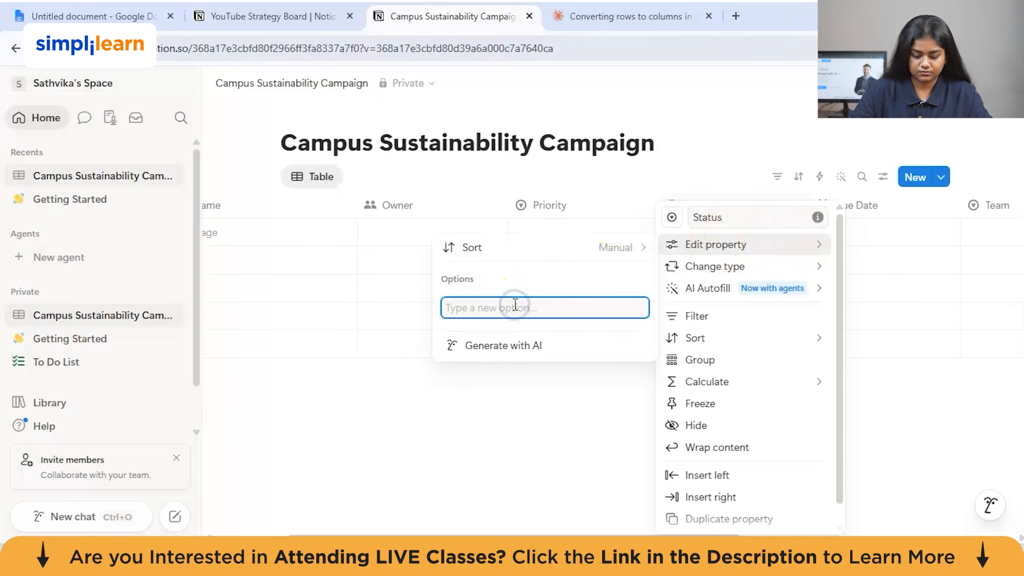
type("Not started")
key("Return")
type("In progress")
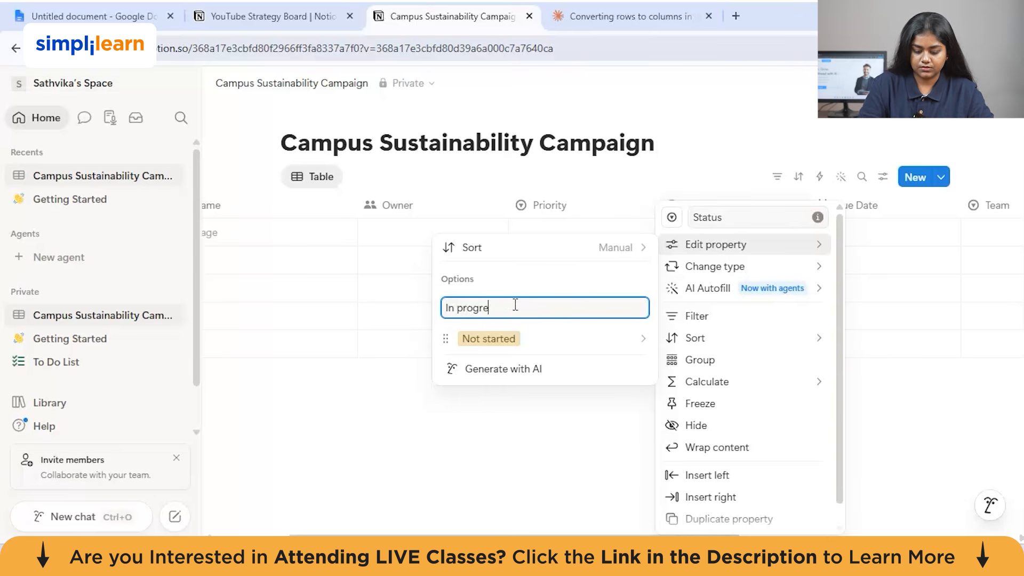
key("Return")
type("Blocked")
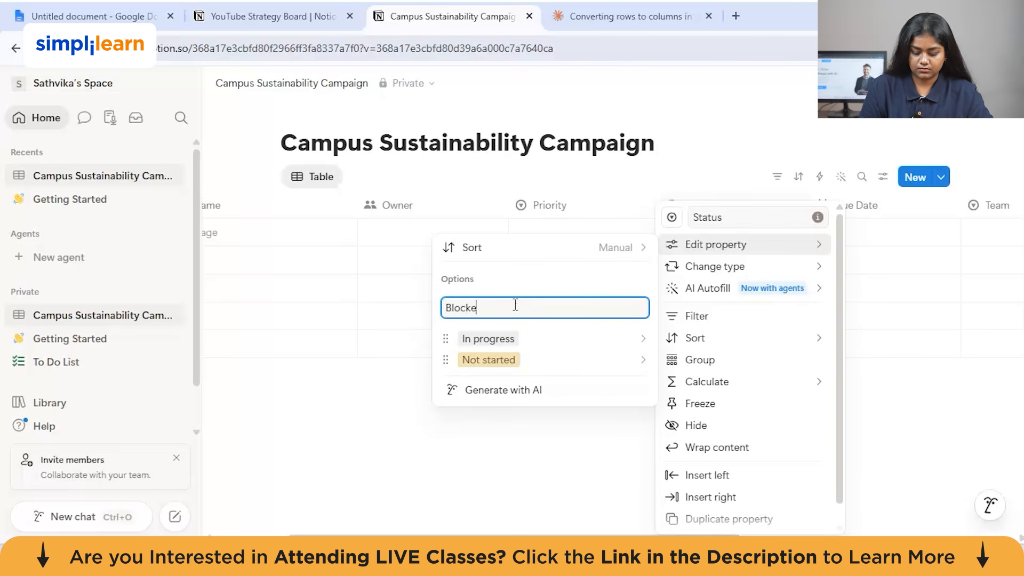
key("Return")
type("Completed")
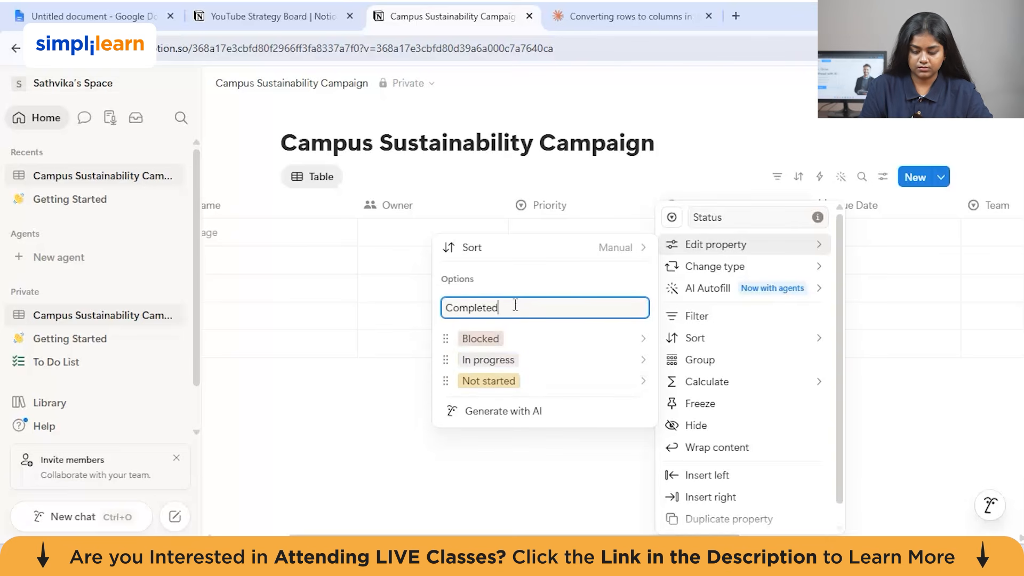
key("Return")
type("Cancelled")
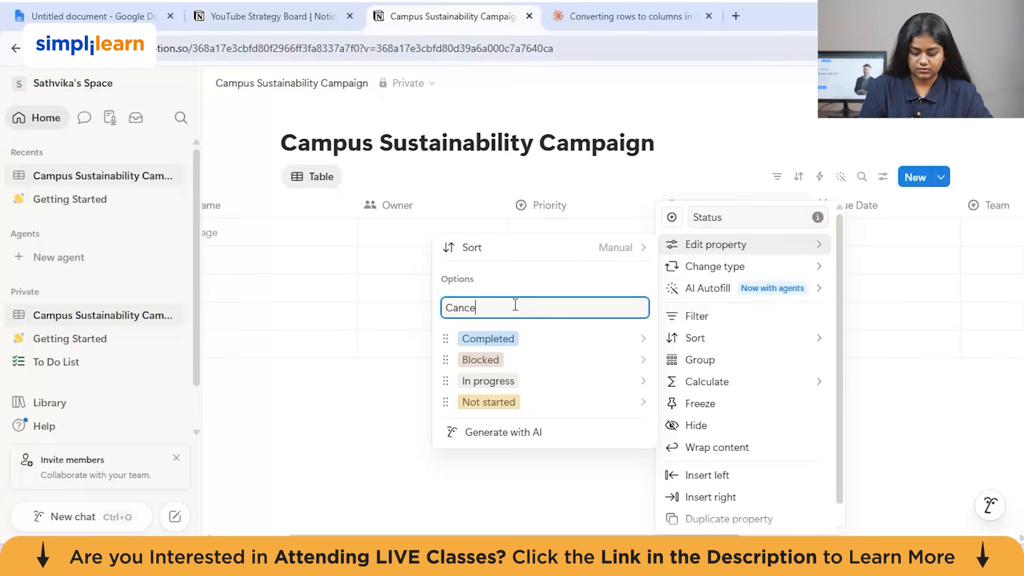
key("Return")
left_click(671, 214)
Look at the Due Date property's date format, time format and notification settings.
left_click(670, 215)
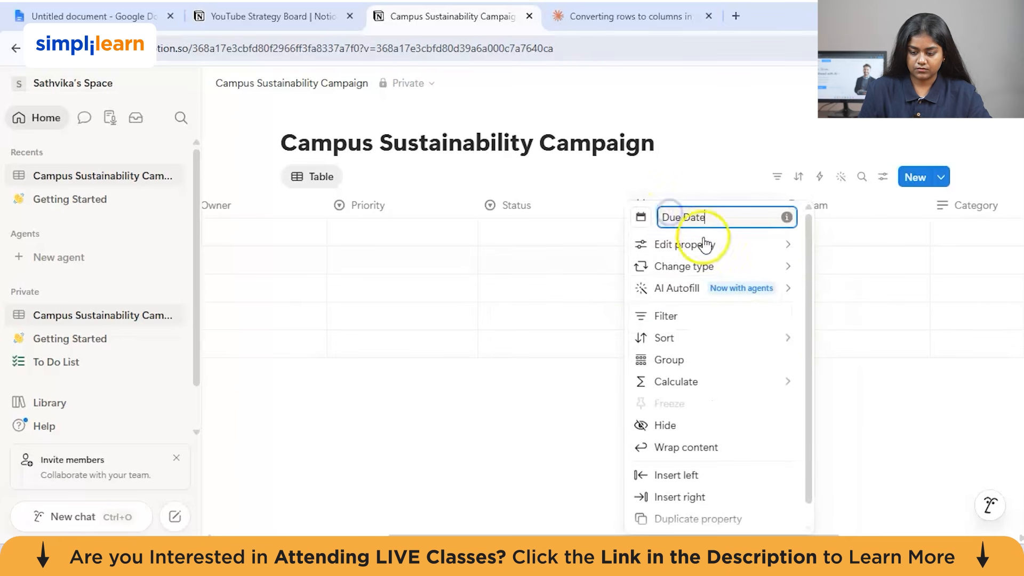
left_click(543, 198)
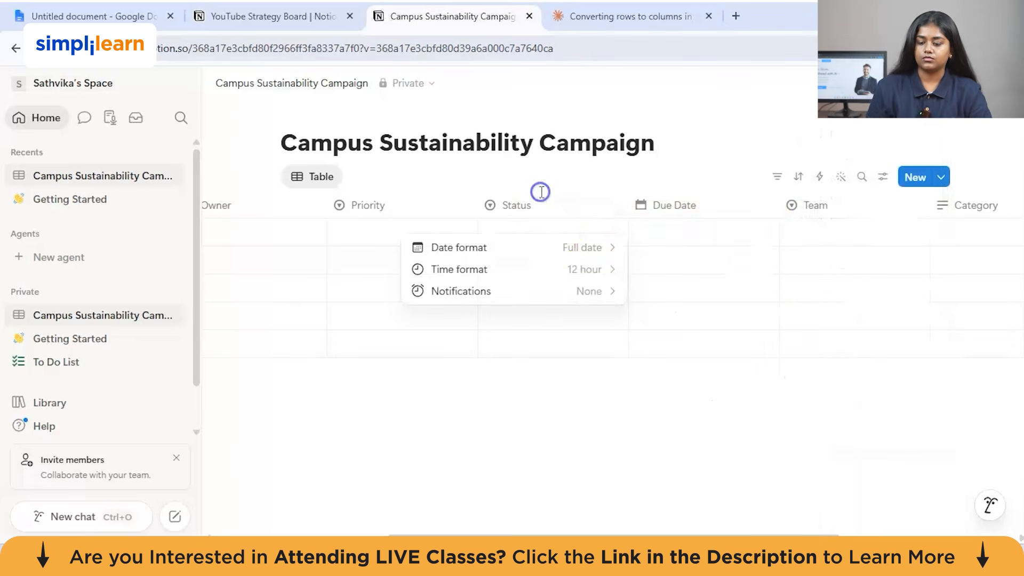
Add the options "Social media", "Outreach", "Tech" and "Event" to the Team property, and close its settings.
scroll(765, 228, "right", 4)
left_click(668, 207)
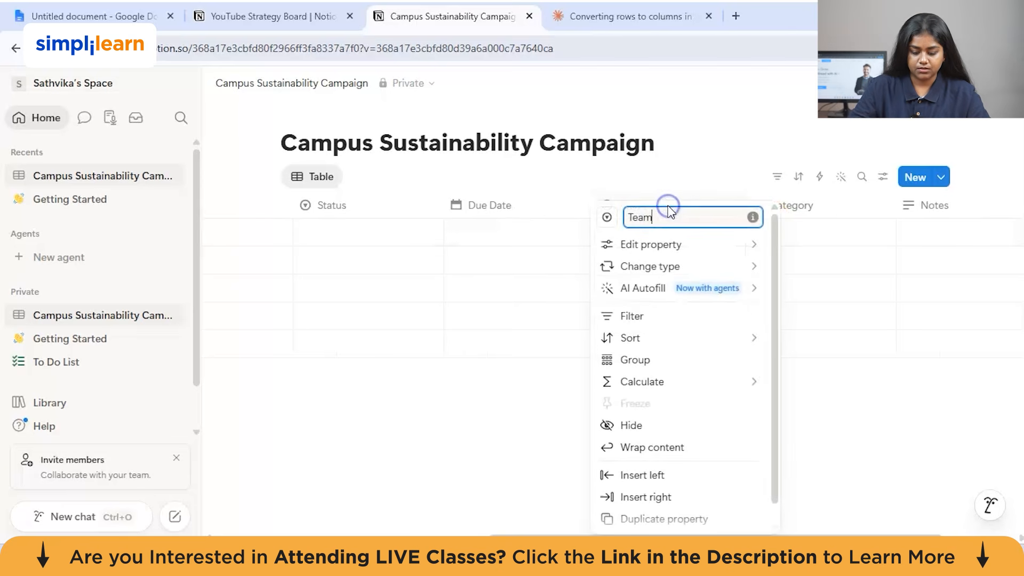
mouse_move(688, 245)
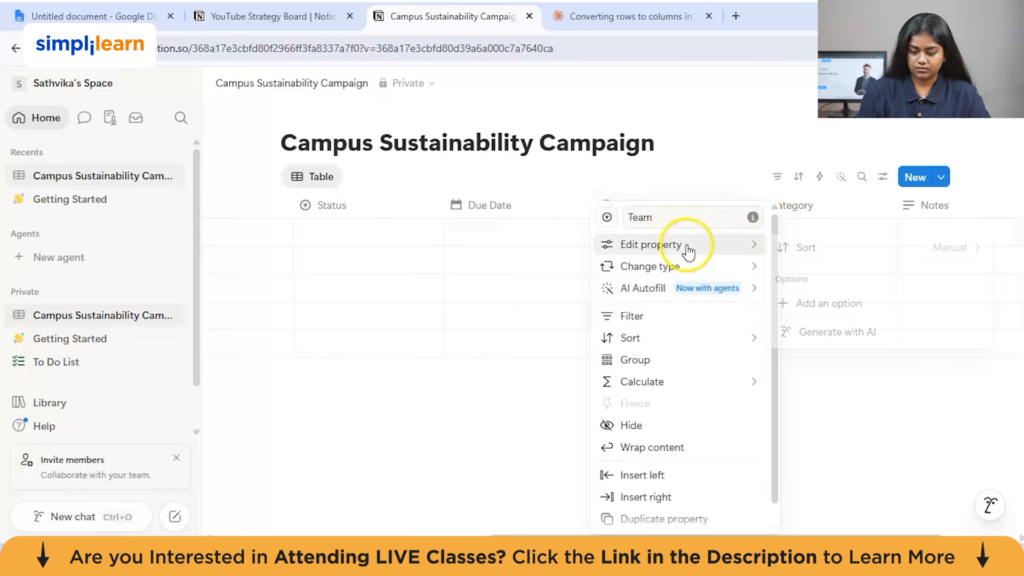
left_click(826, 303)
type("Social media")
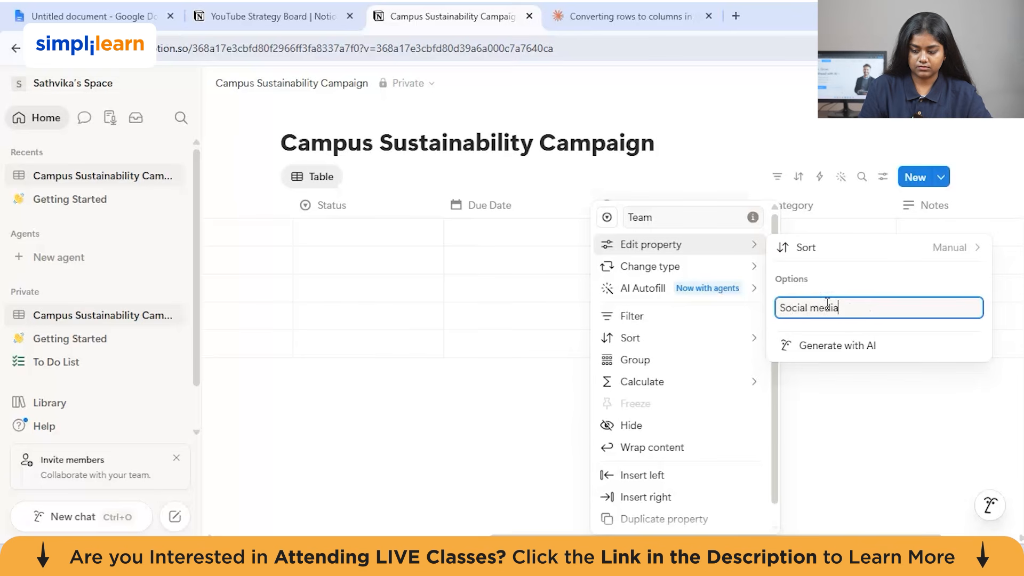
key("Return")
type("Outreach")
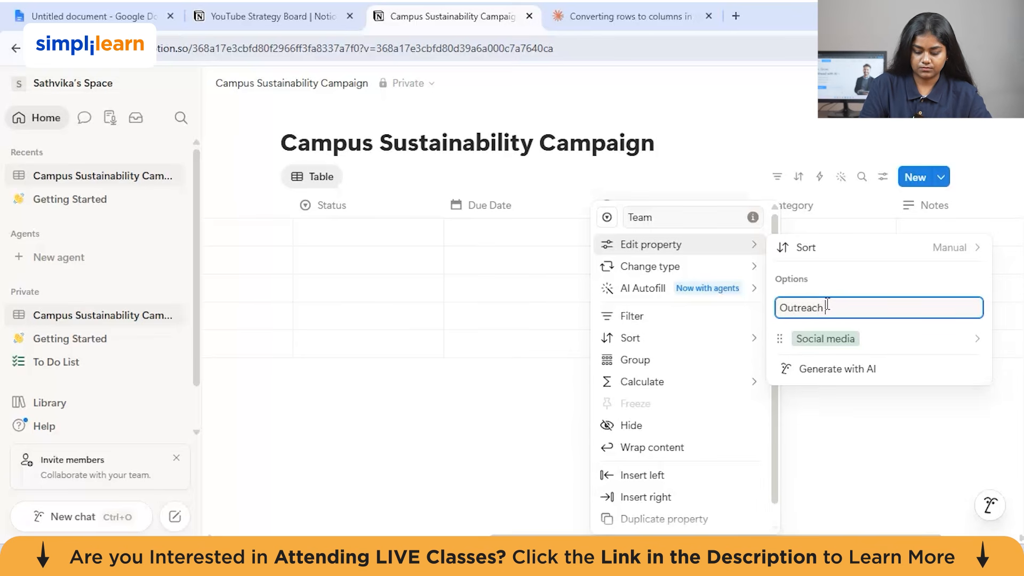
key("Return")
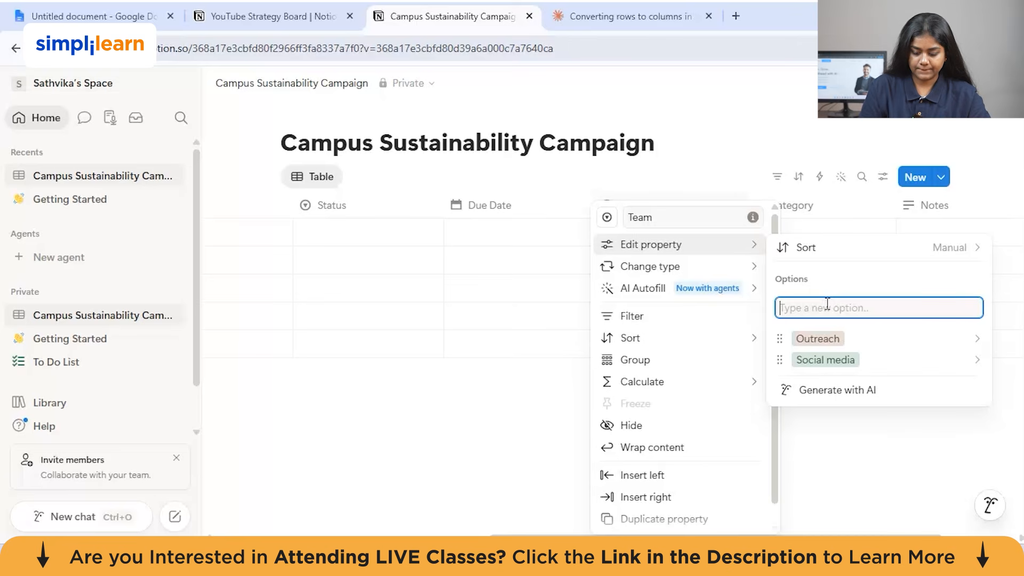
type("Tech")
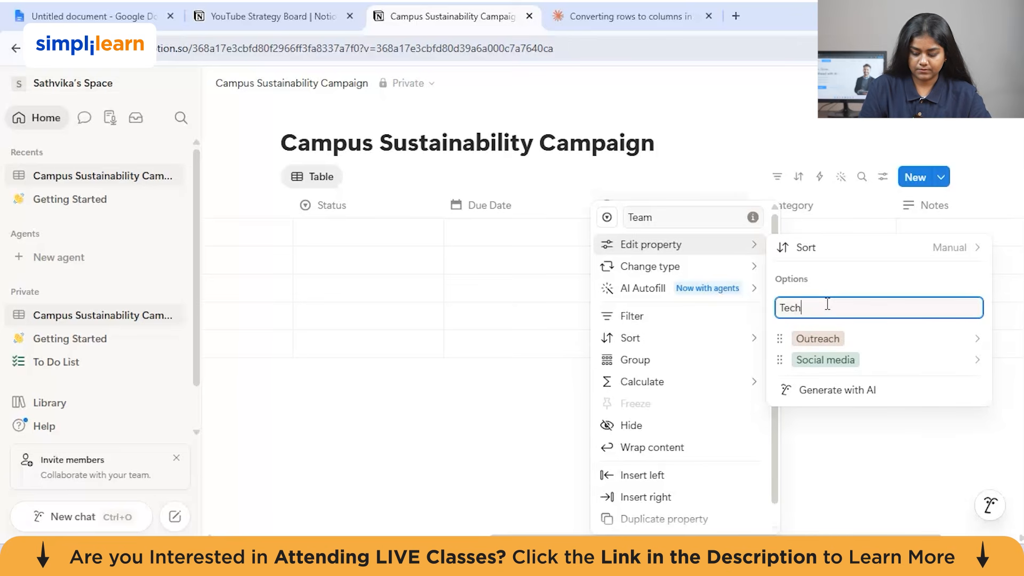
key("Return")
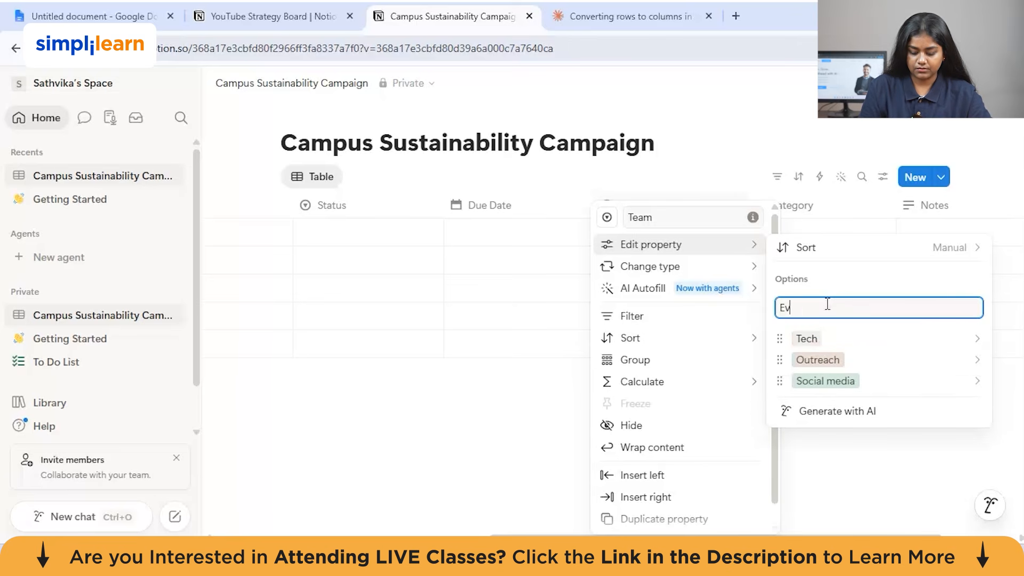
key("Return")
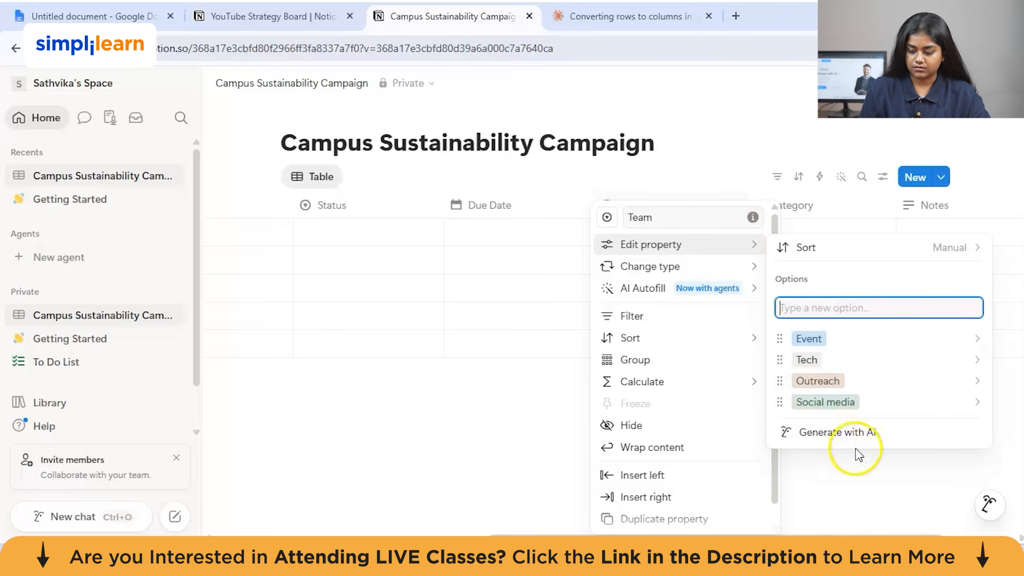
left_click(804, 381)
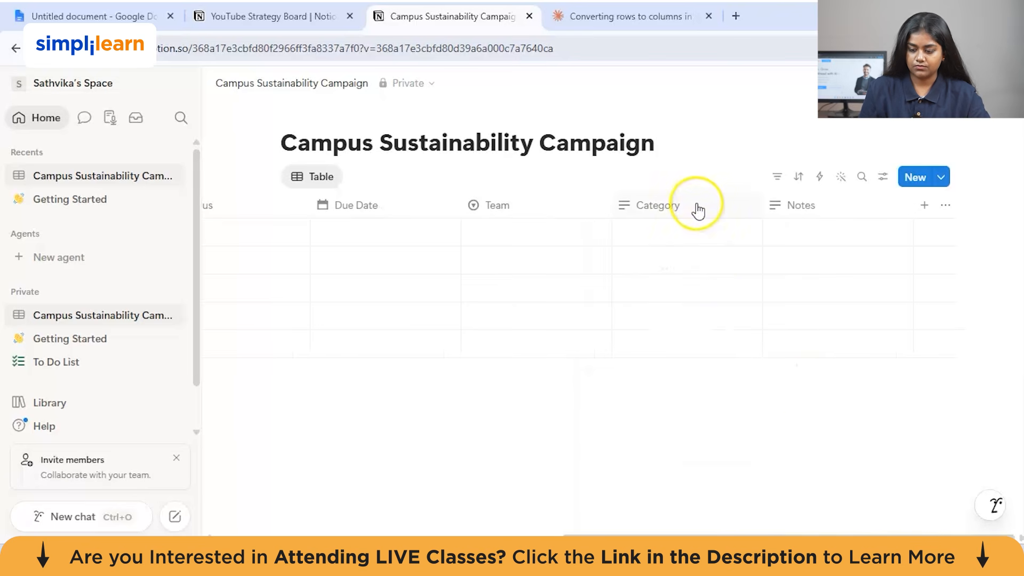
Change the Category property's type from text to Select.
left_click(697, 207)
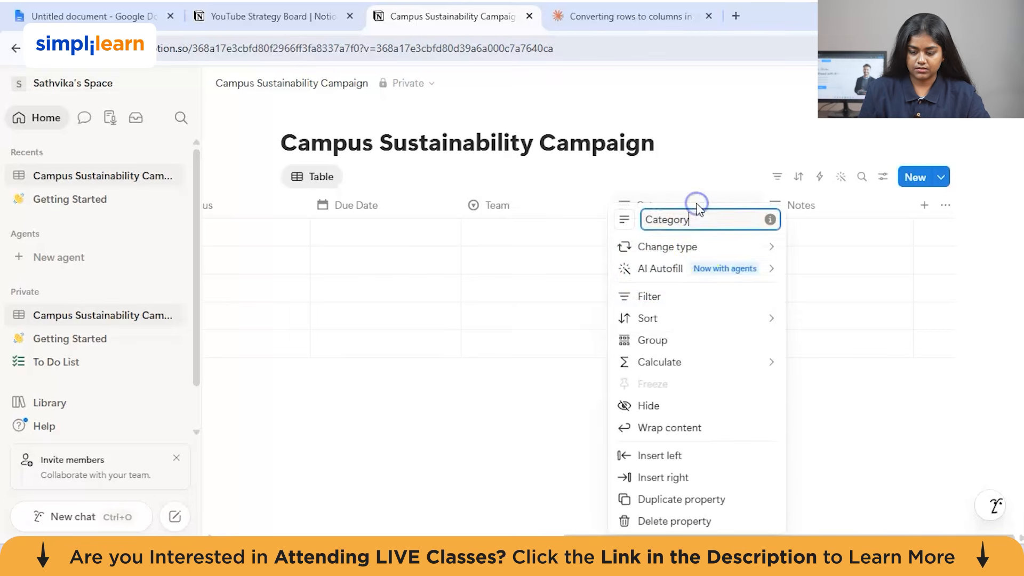
mouse_move(696, 241)
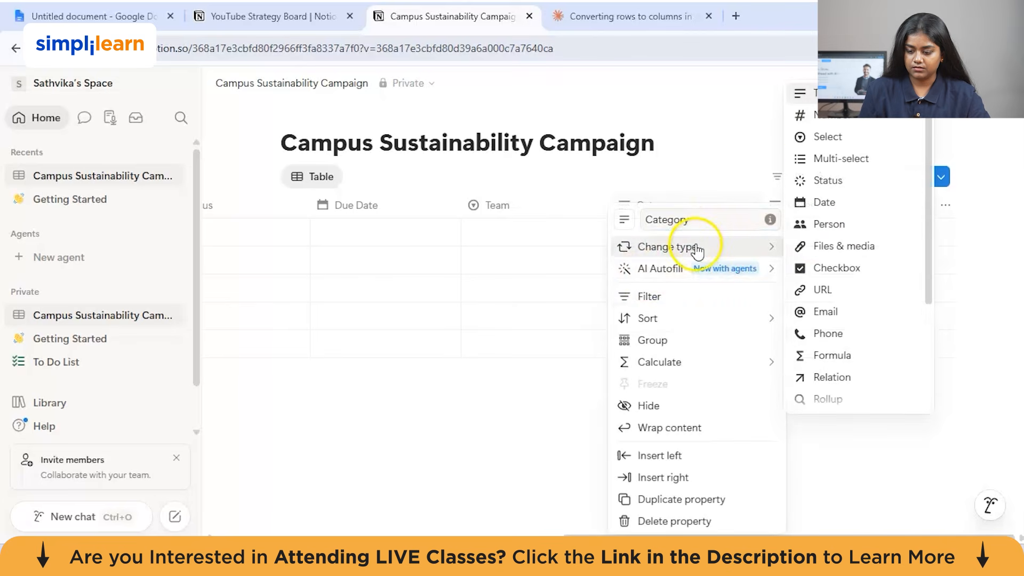
left_click(835, 143)
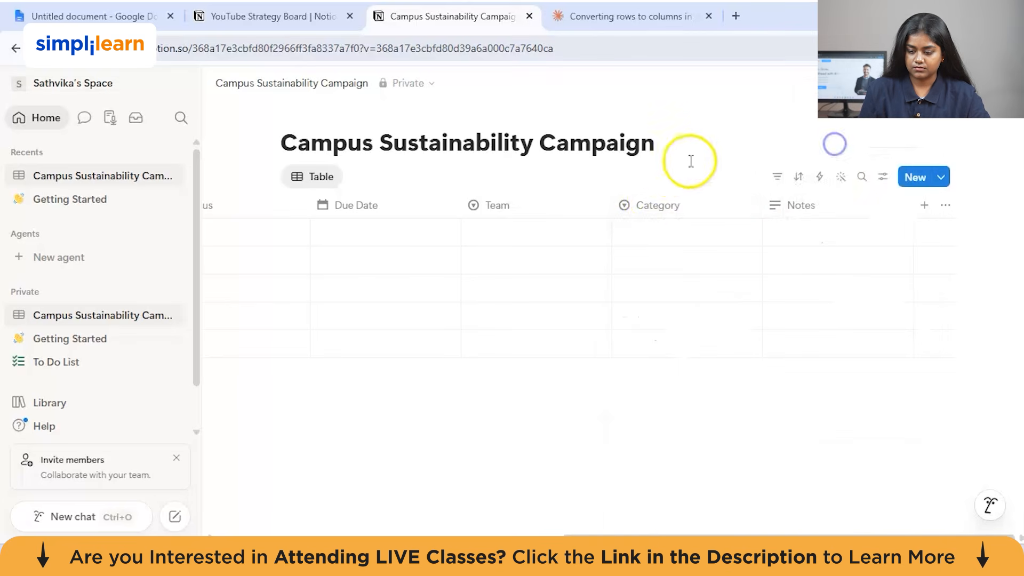
Add the options "Awareness", "Event planning", "Outreach" and "Content creation" to the Category property, and close its settings.
left_click(654, 197)
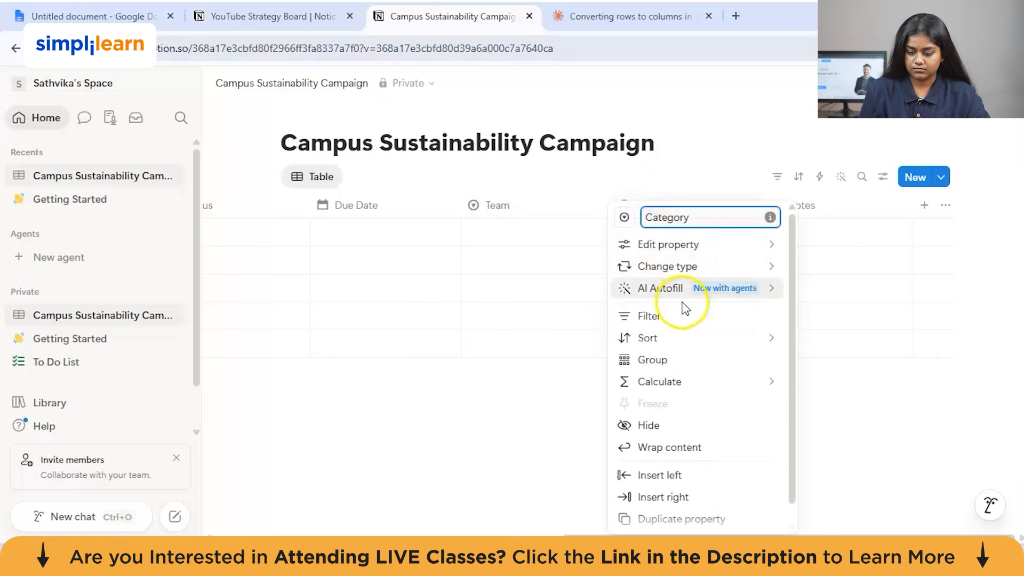
mouse_move(741, 240)
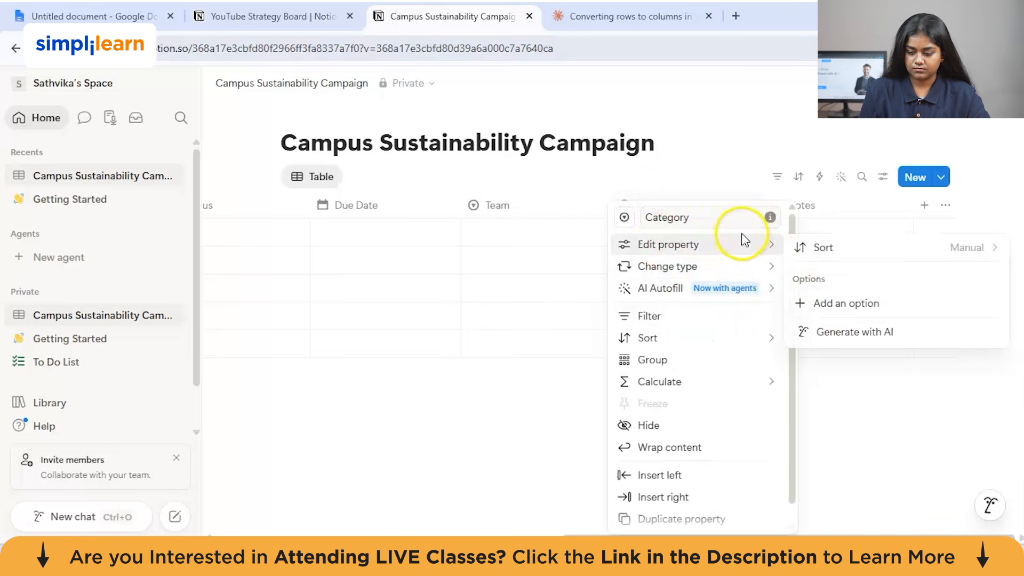
left_click(848, 305)
type("Awareness")
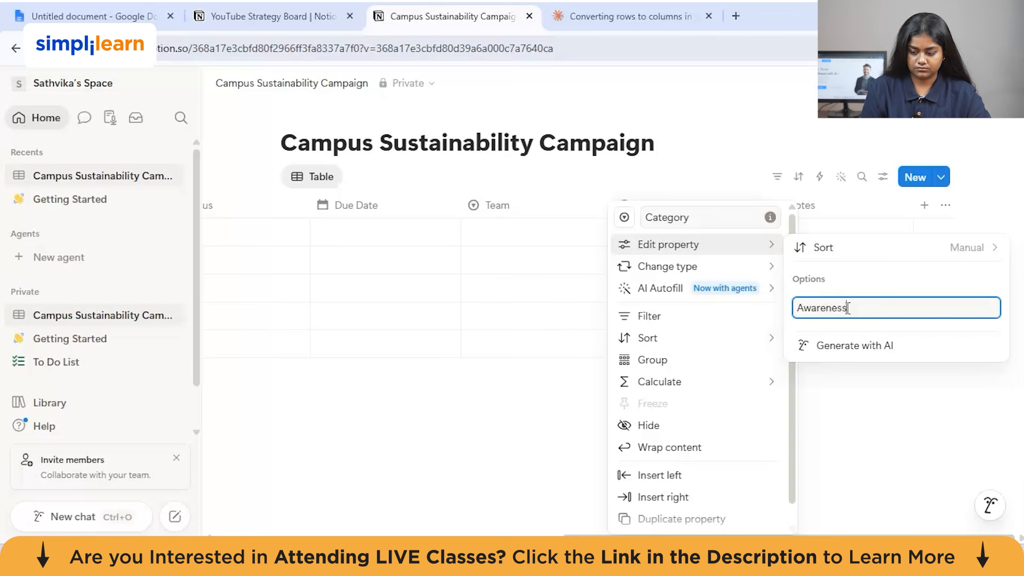
key("Return")
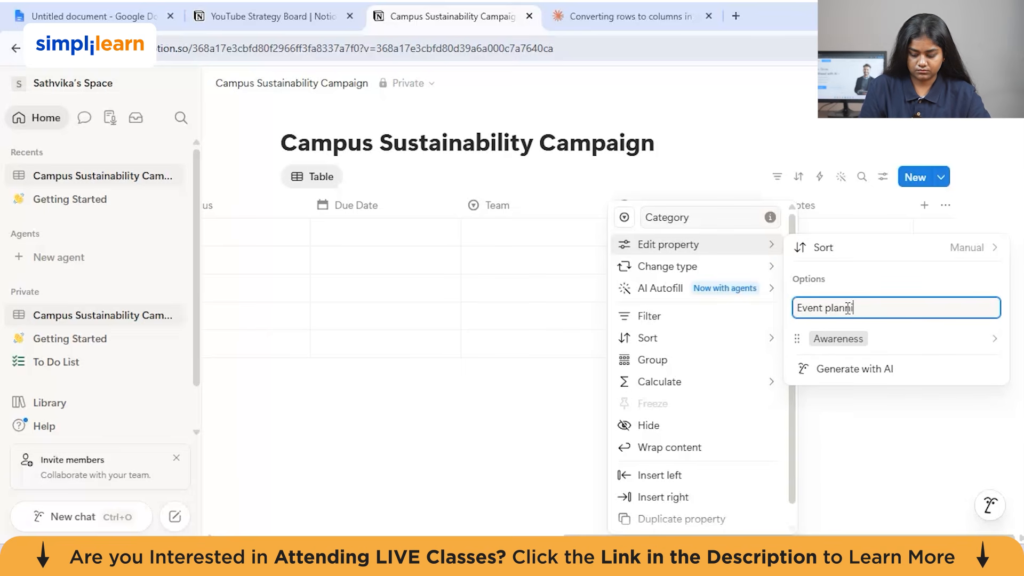
key("Return")
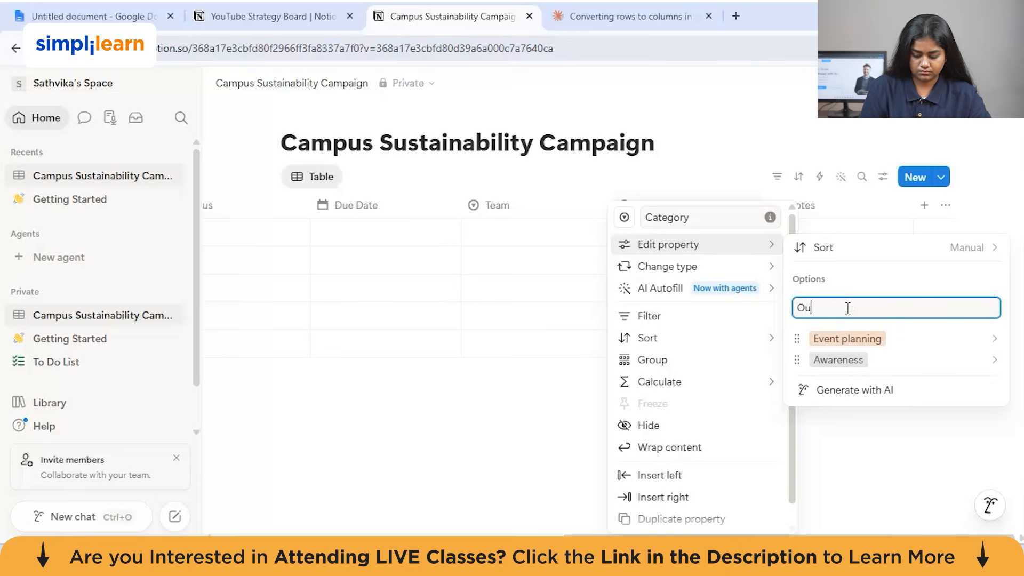
key("Return")
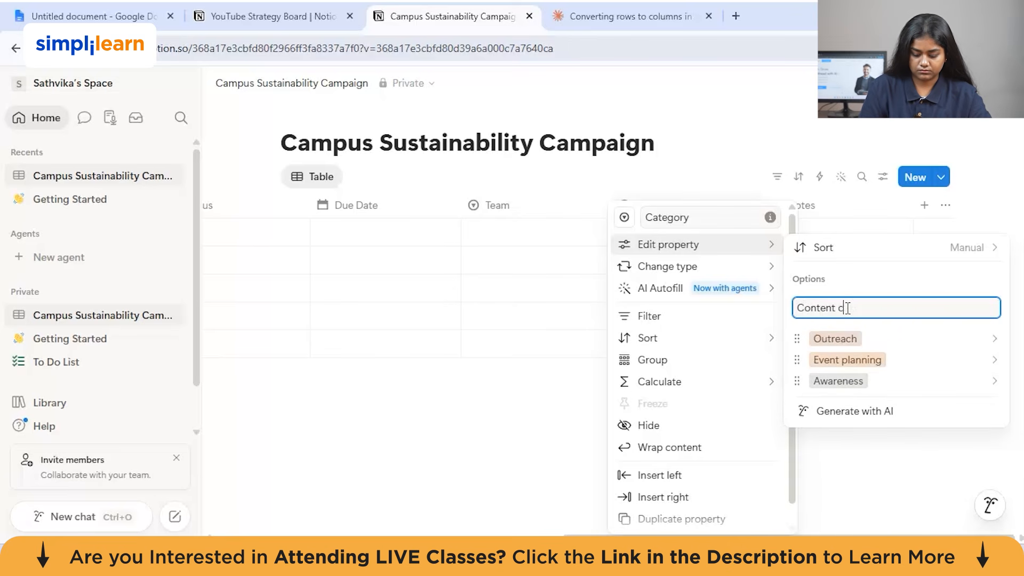
type("Content creation")
key("Return")
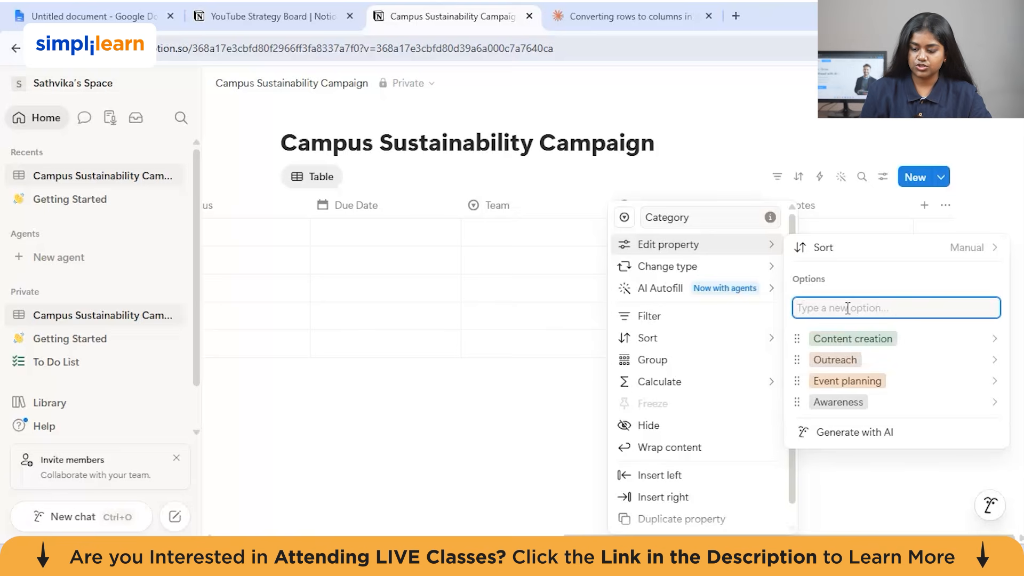
left_click(876, 466)
Add the task "Designing campaign poster" as the first row and assign your own account as its owner.
scroll(480, 294, "left", 10)
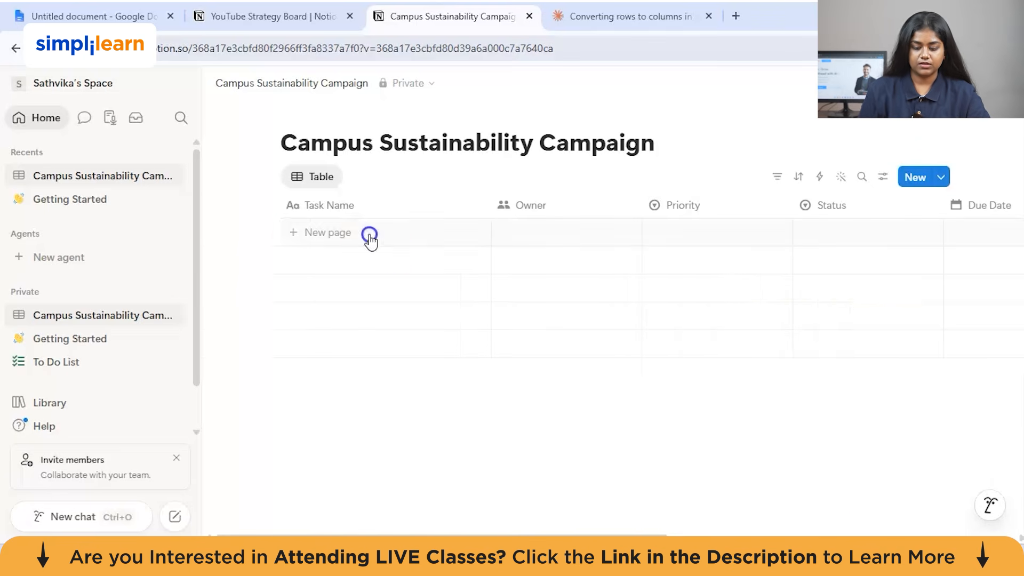
left_click(371, 235)
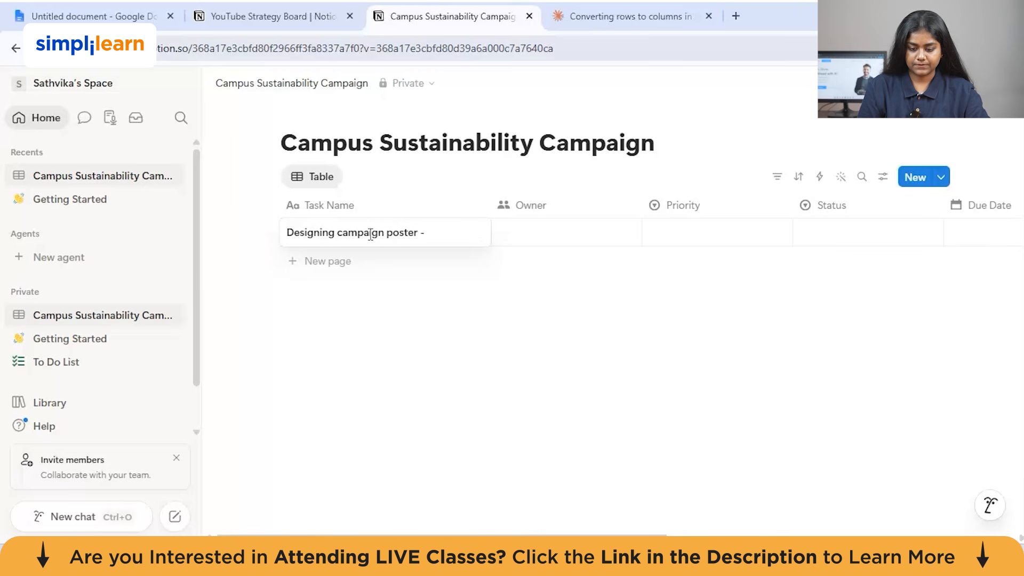
left_click(555, 222)
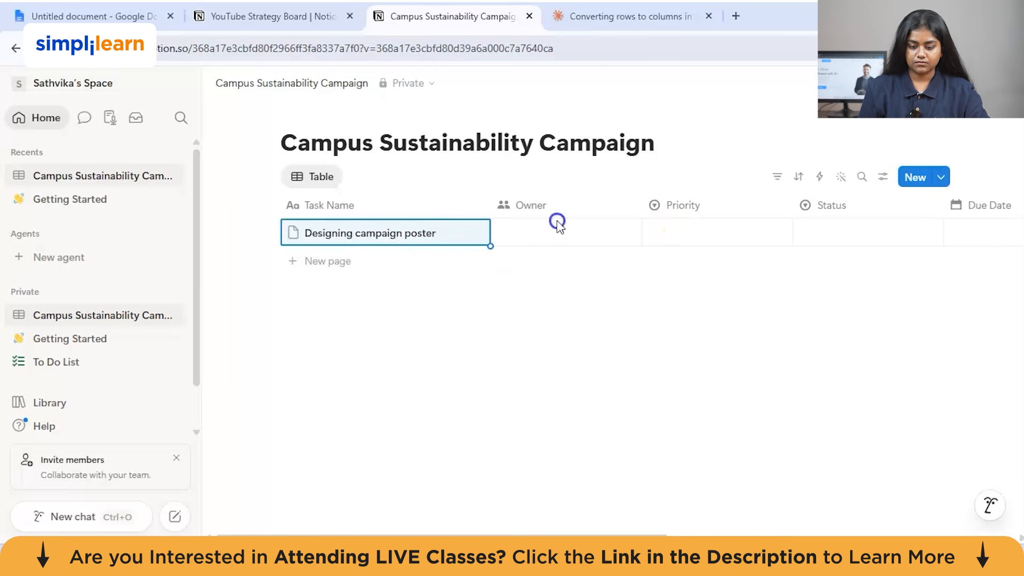
left_click(544, 224)
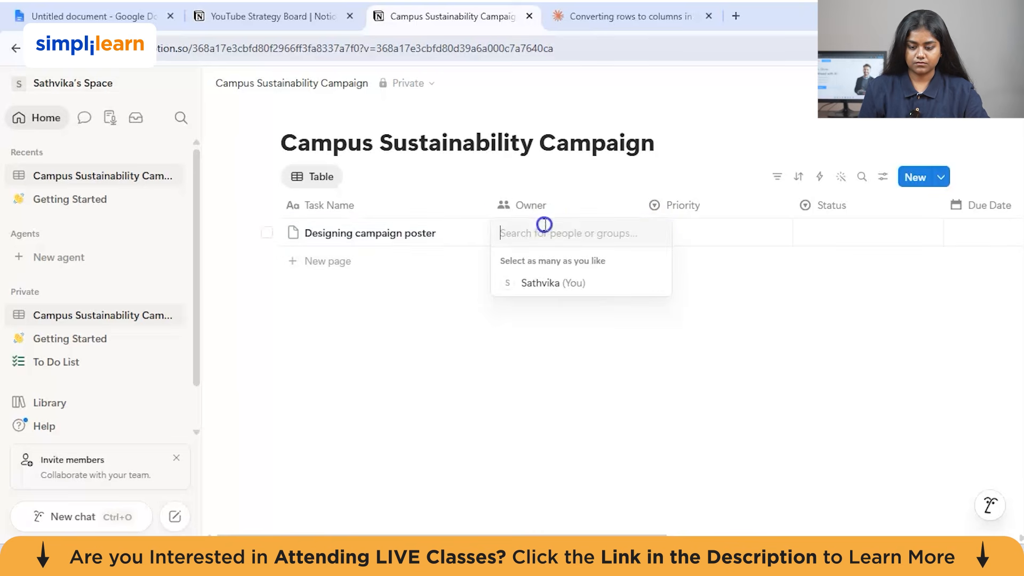
left_click(557, 285)
left_click(745, 269)
Set the poster task's priority to Critical and its status to Not started.
scroll(587, 219, "right", 3)
left_click(549, 222)
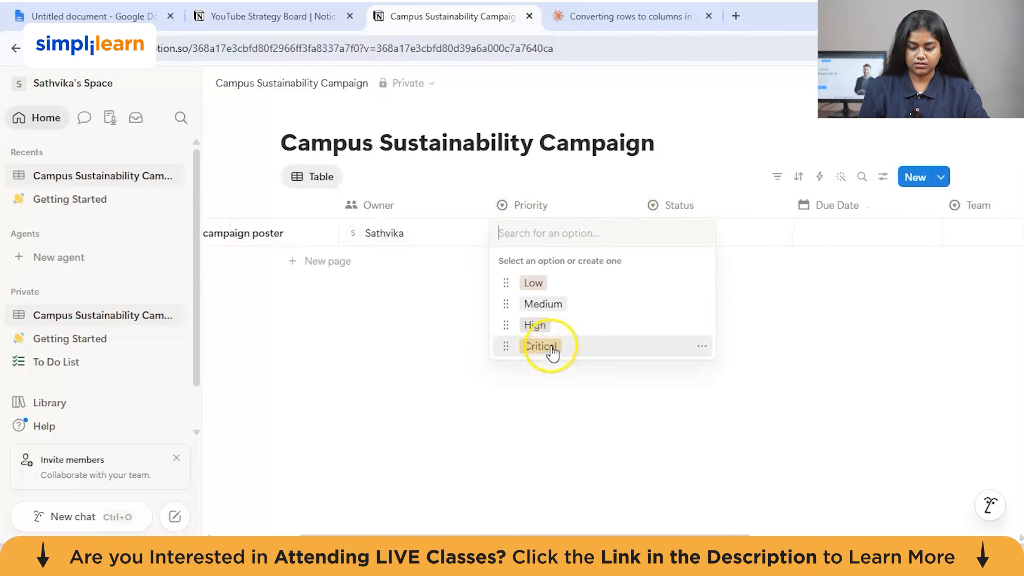
left_click(552, 347)
scroll(708, 299, "right", 3)
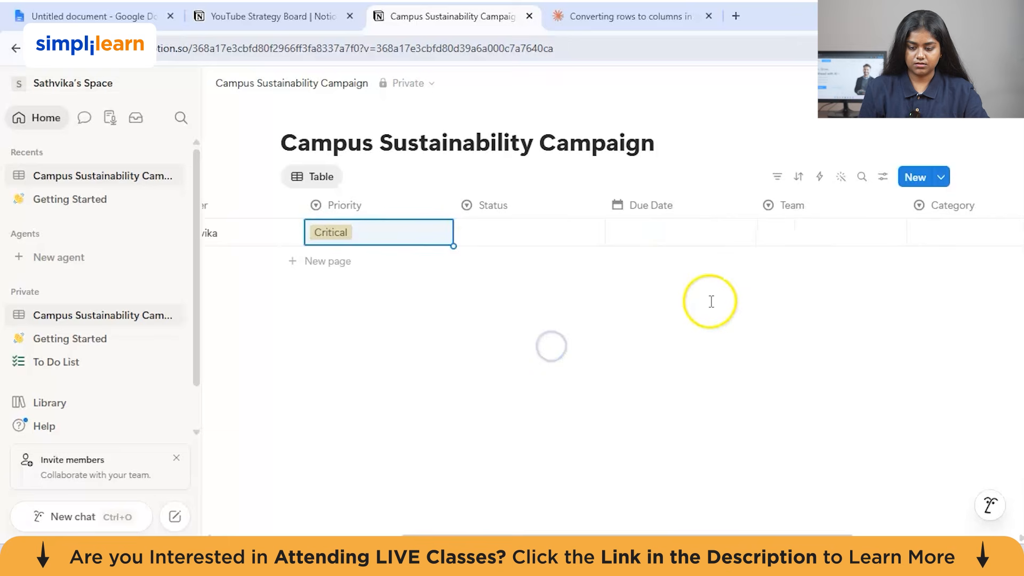
left_click(533, 228)
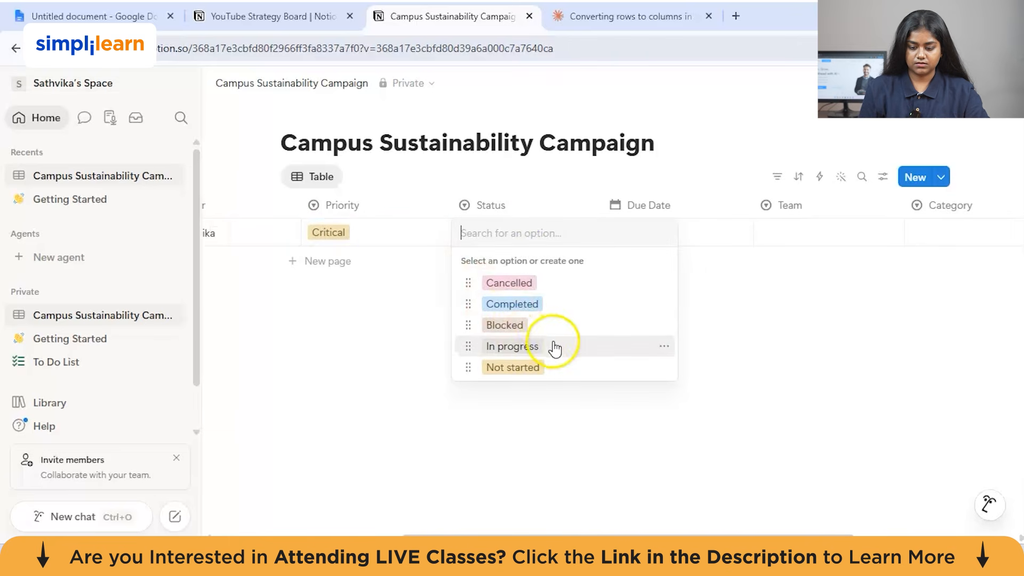
left_click(528, 368)
Set the poster task's due date to May 30, 2026 and its team to Social media.
scroll(496, 240, "right", 3)
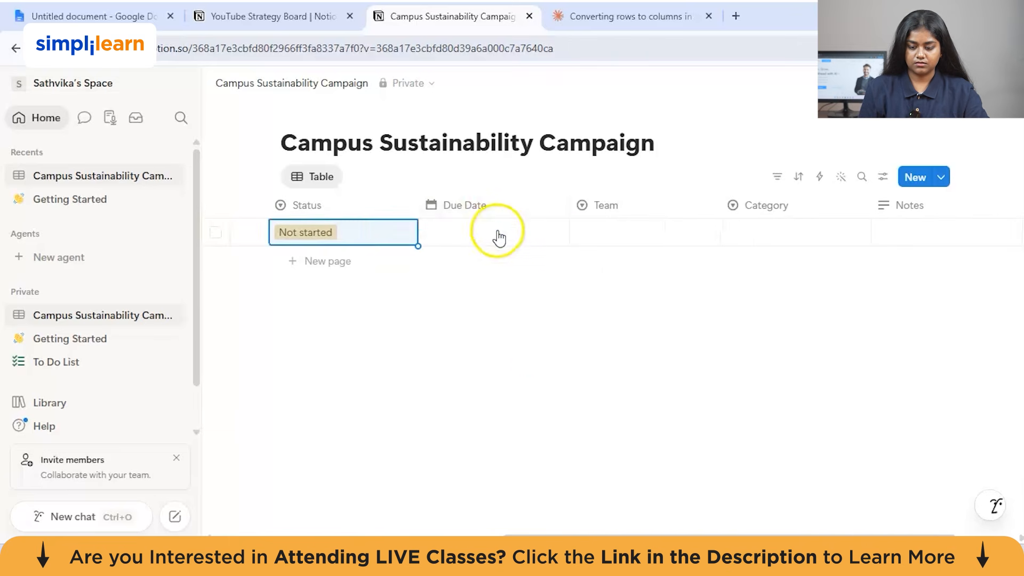
left_click(498, 235)
left_click(584, 346)
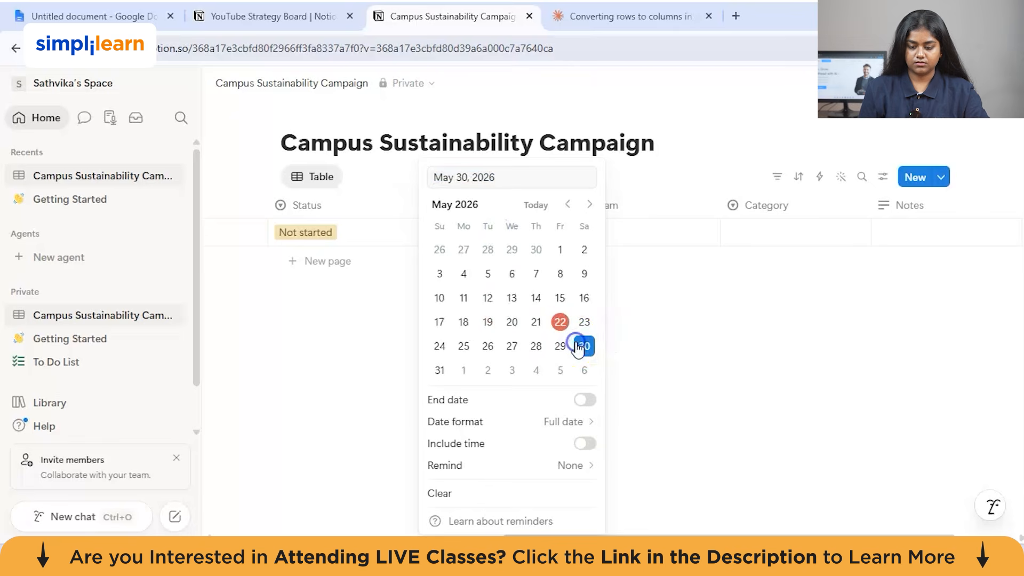
key("Escape")
scroll(647, 315, "right", 3)
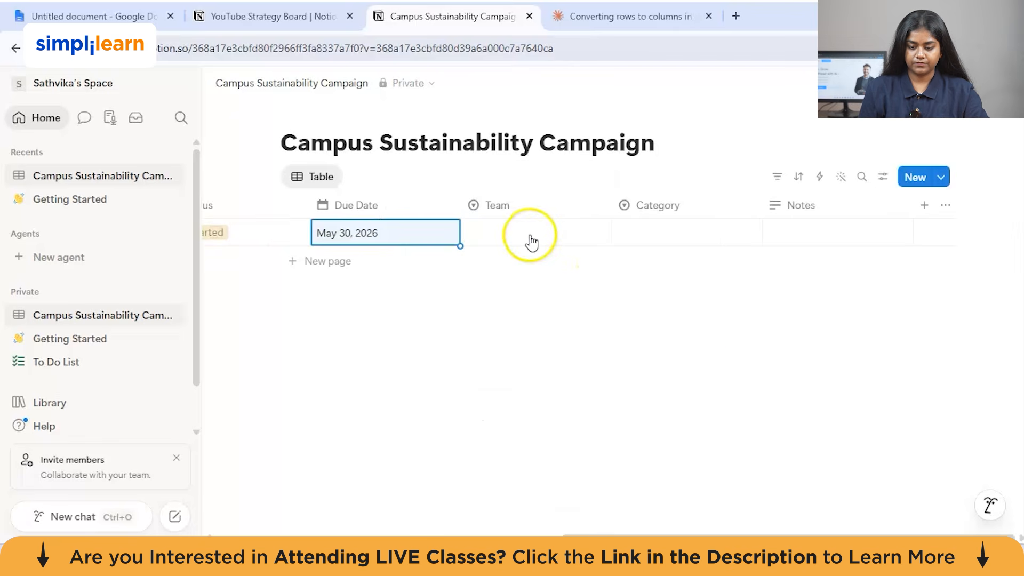
left_click(529, 235)
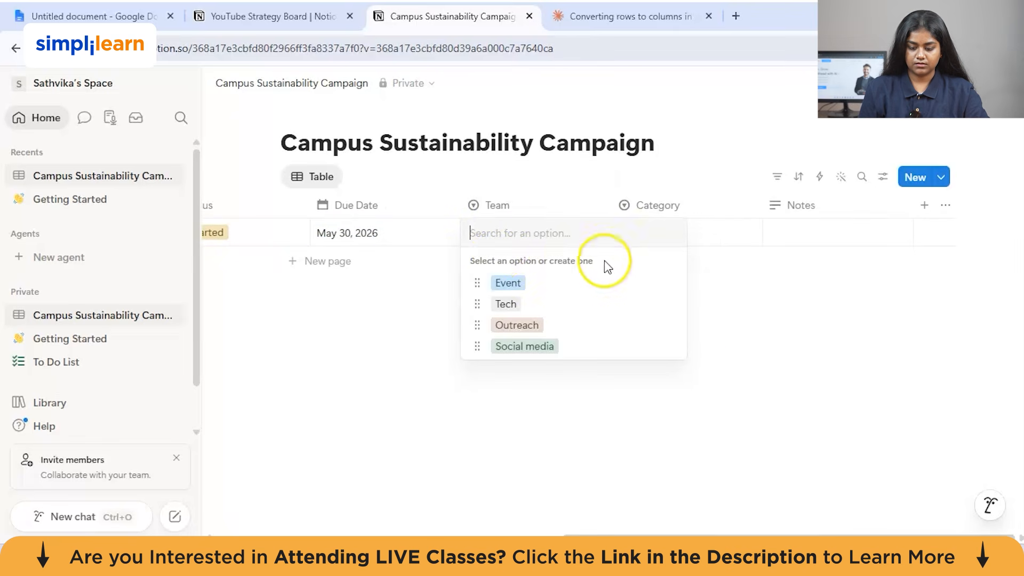
left_click(527, 347)
left_click(528, 348)
Add a second task "Create 10 posts for launch week" and assign your own account as its owner.
scroll(528, 341, "left", 5)
left_click(324, 271)
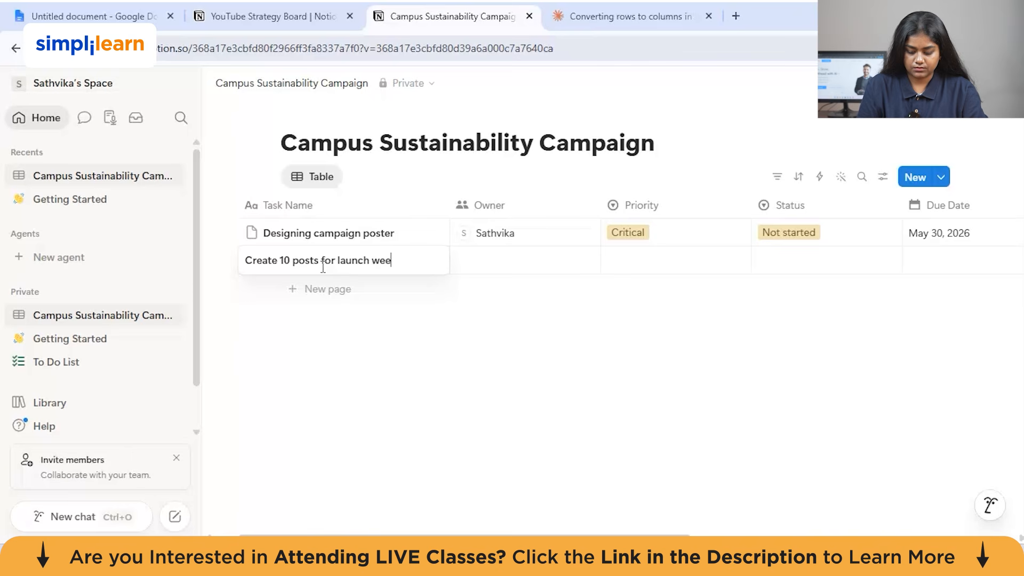
left_click(500, 260)
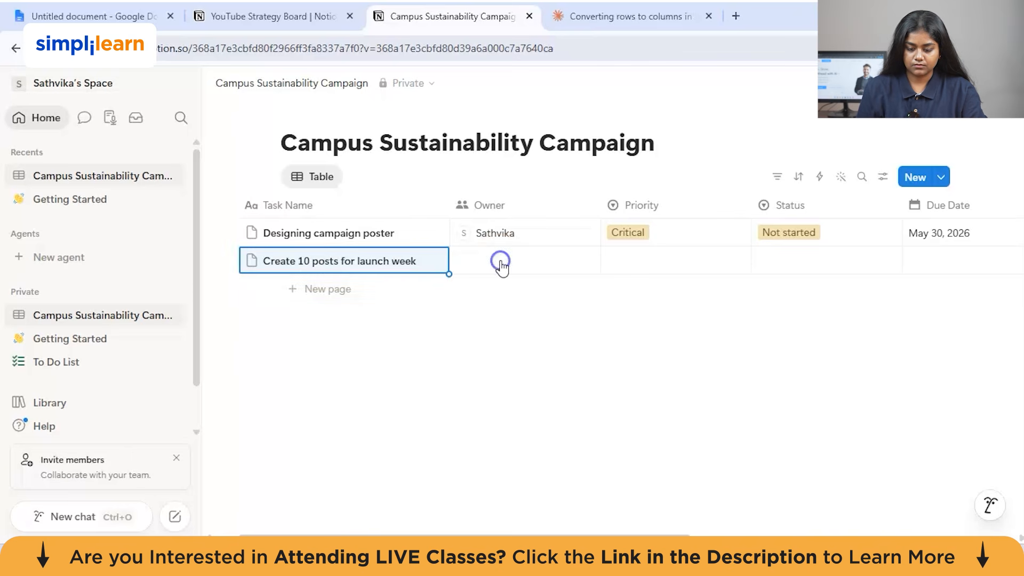
left_click(500, 261)
left_click(533, 311)
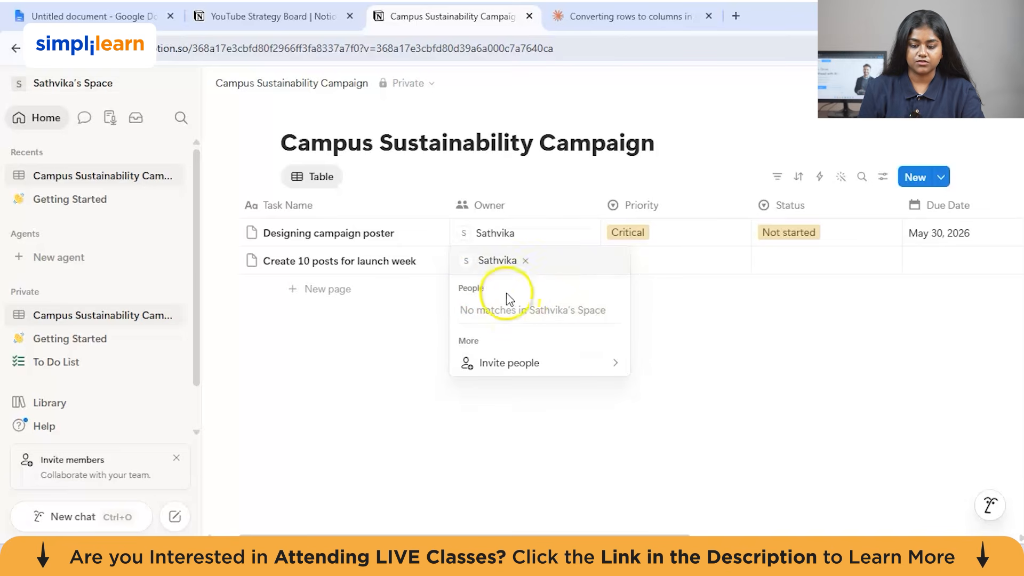
left_click(677, 338)
Set the priority of the "Create 10 posts for launch week" task to High.
left_click(661, 261)
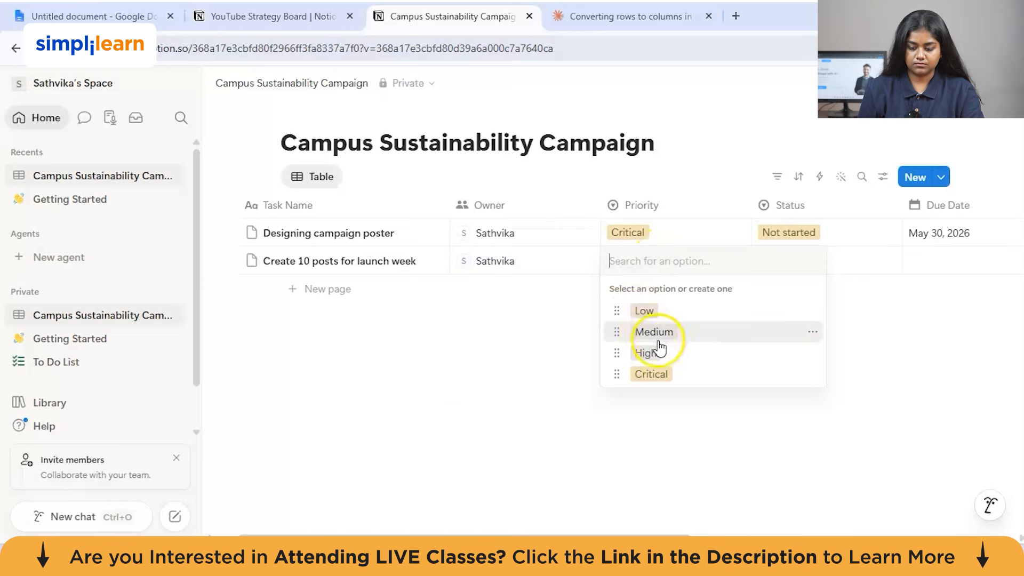
left_click(651, 353)
scroll(576, 315, "right", 5)
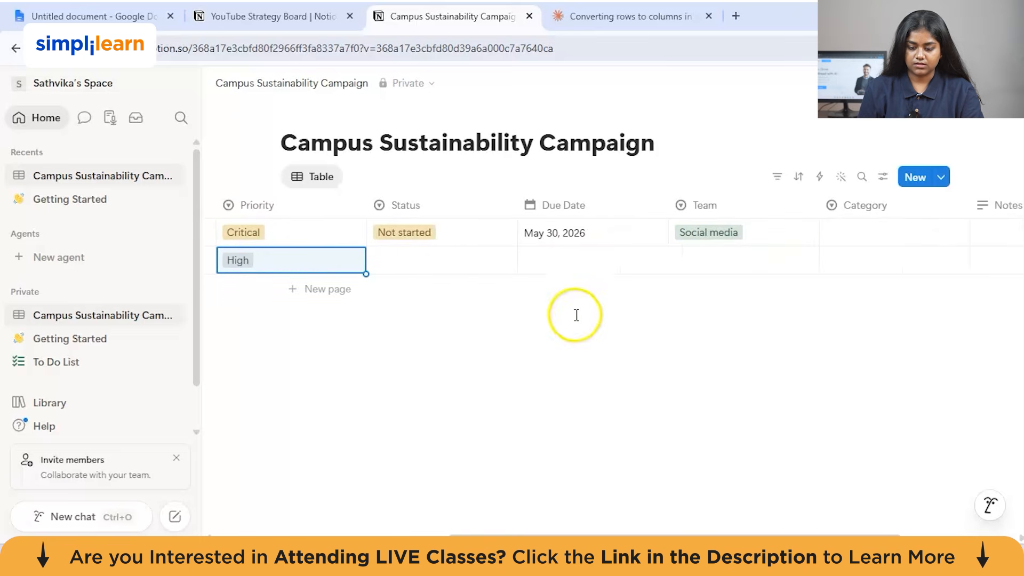
Set the status of the "Create 10 posts for launch week" task to In progress and its due date to June 3, 2026.
left_click(419, 269)
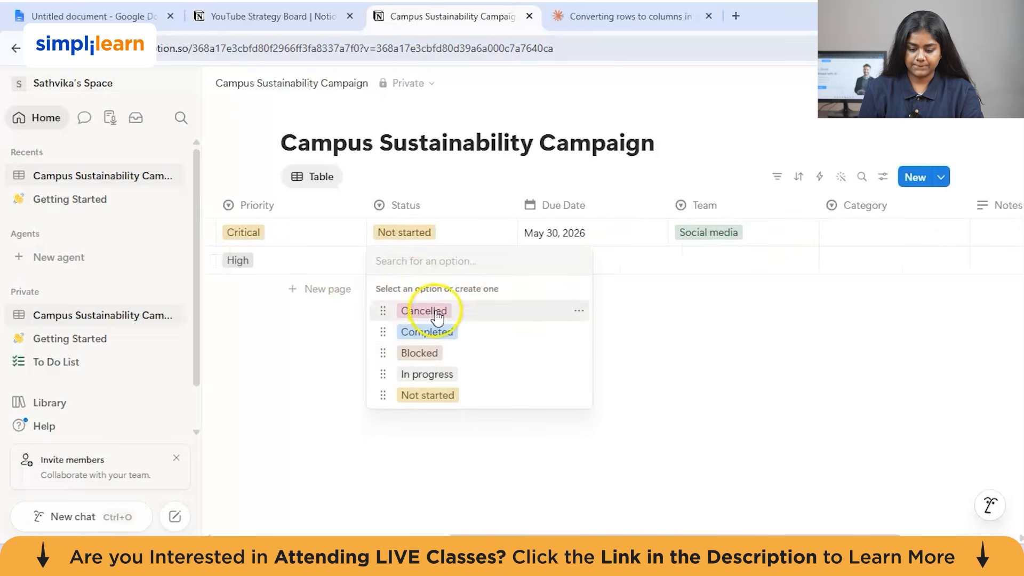
left_click(441, 375)
scroll(441, 321, "right", 5)
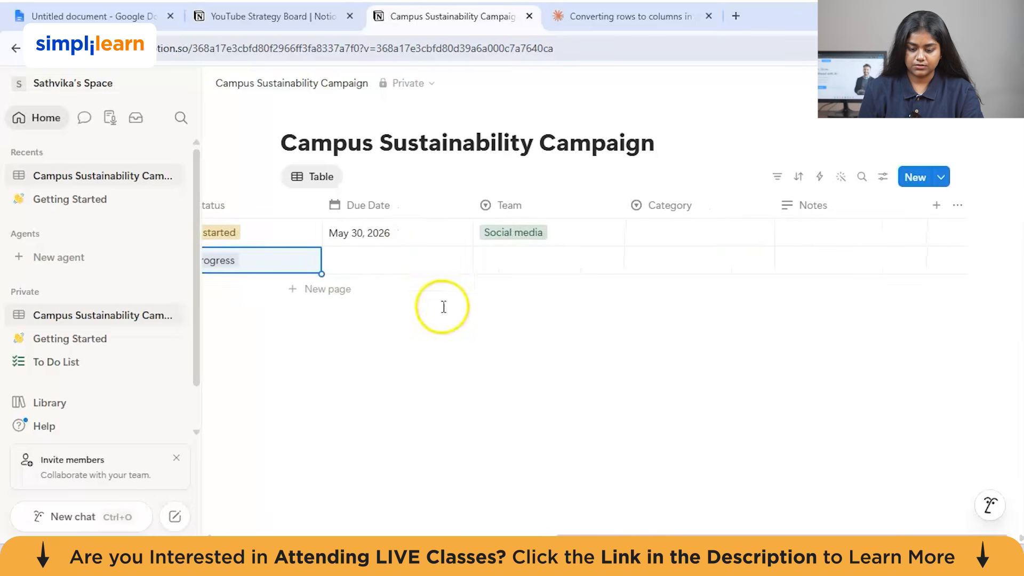
left_click(399, 261)
left_click(492, 205)
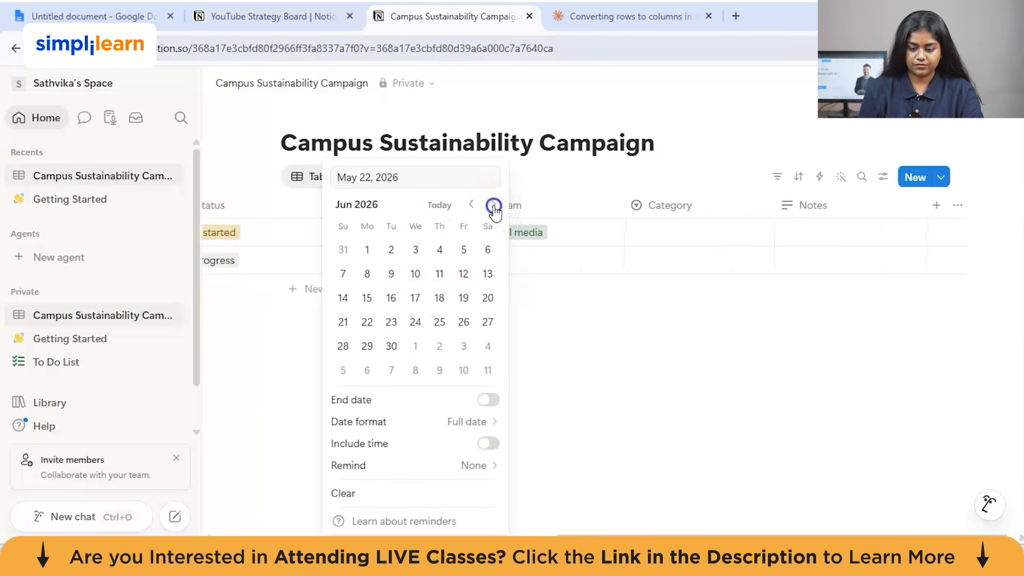
left_click(423, 257)
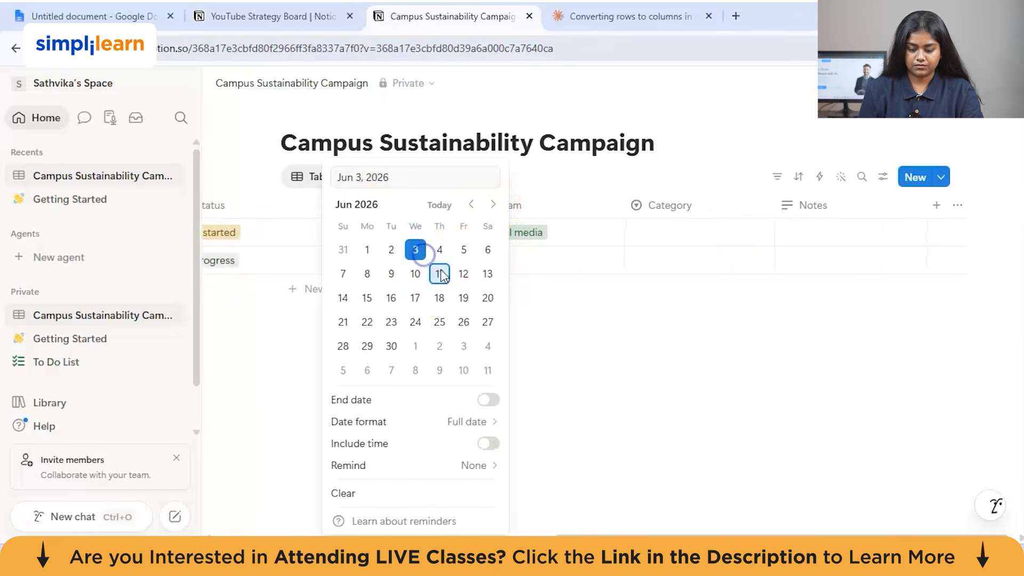
left_click(588, 315)
Set the launch week posts task's team to Social media and the category of both tasks to Event planning.
left_click(542, 259)
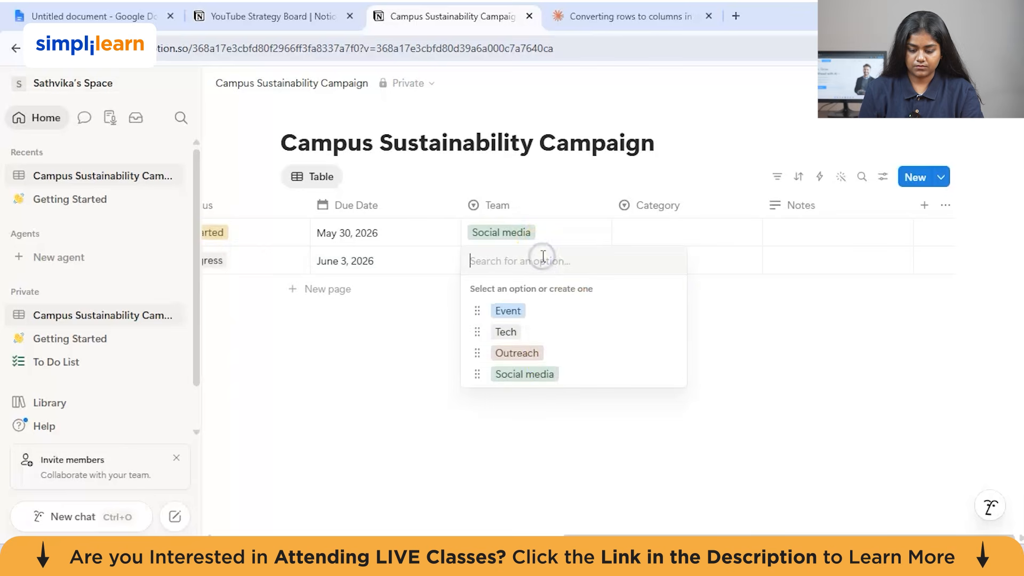
left_click(541, 374)
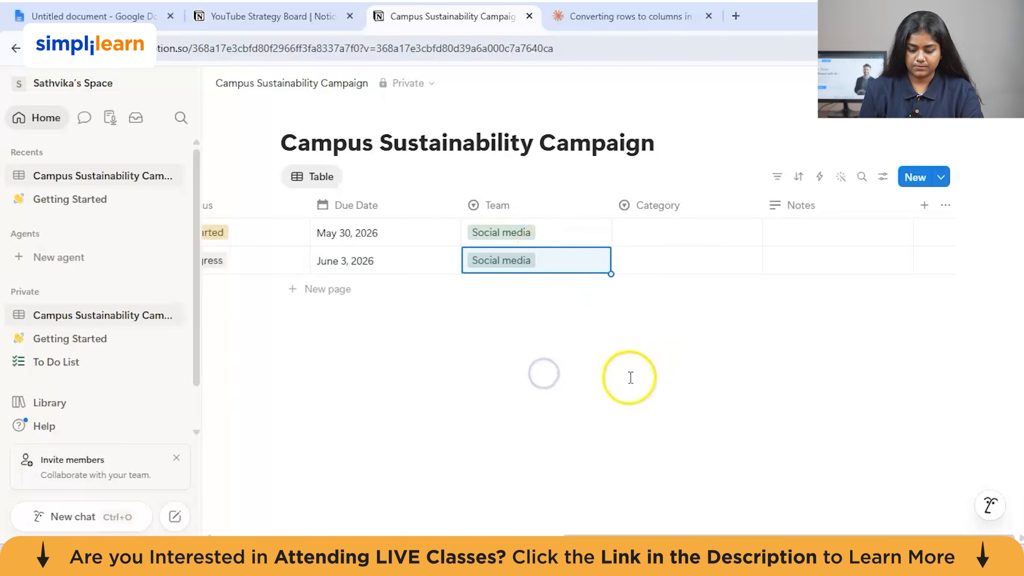
left_click(675, 259)
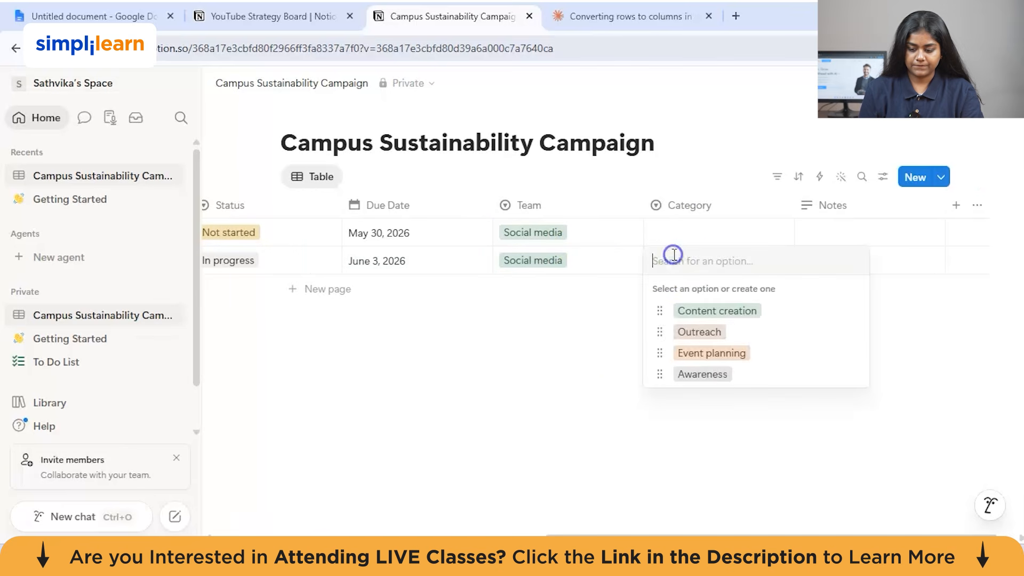
left_click(721, 354)
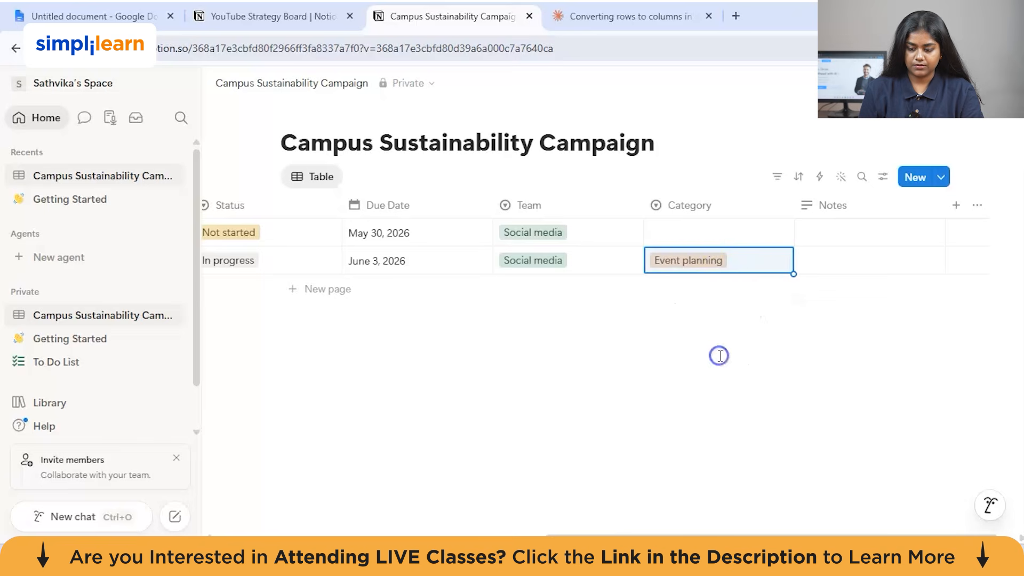
left_click(684, 234)
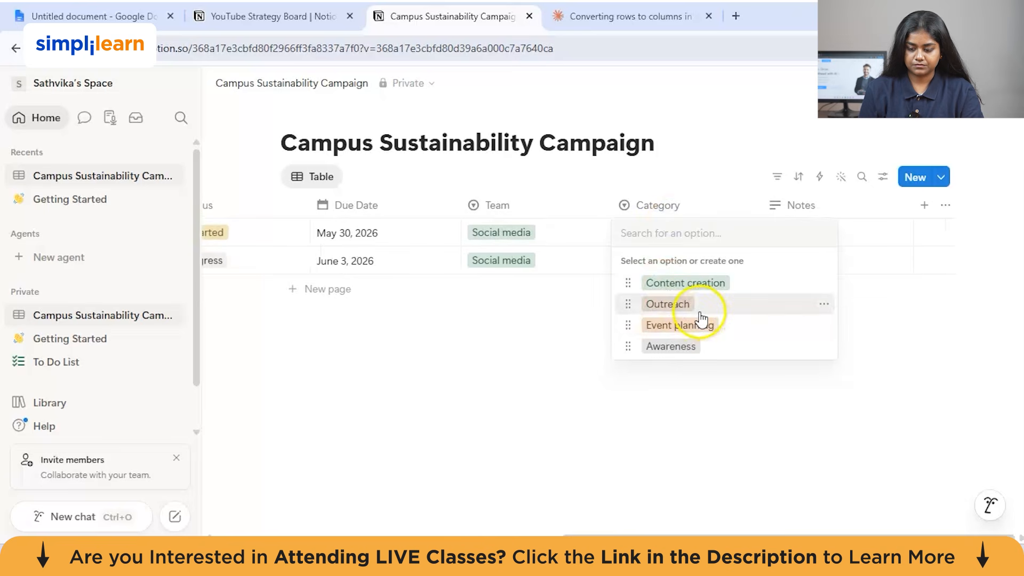
left_click(702, 325)
Add a third task "Organize launch event at auditorium" and assign your own account as its owner.
scroll(702, 321, "left", 5)
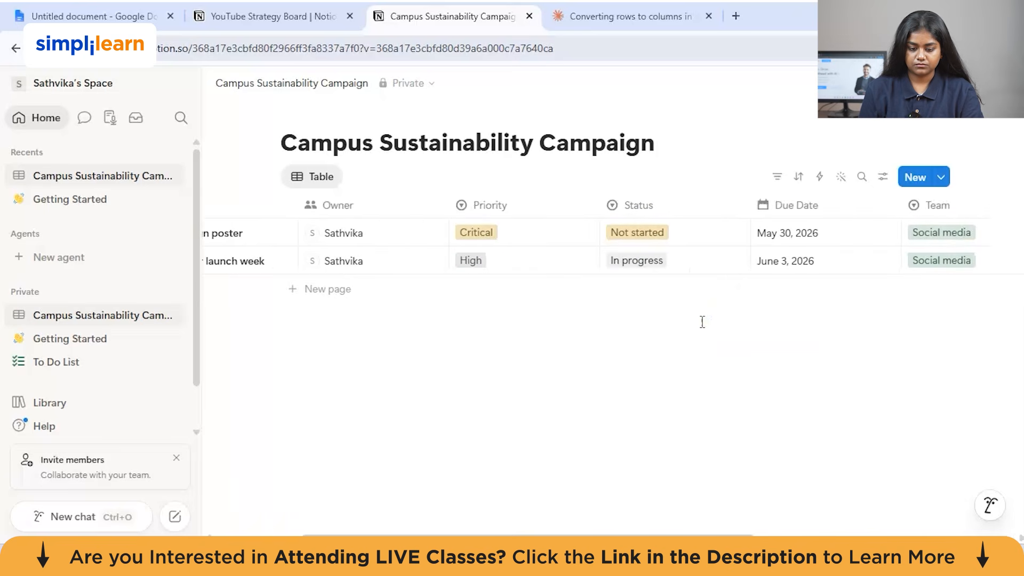
left_click(684, 316)
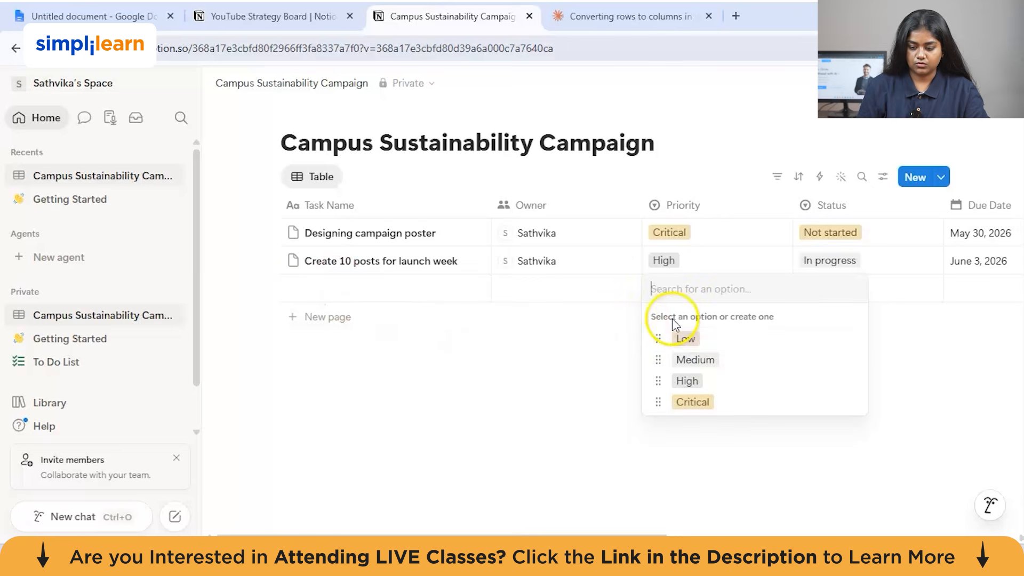
key("Escape")
left_click(343, 279)
type("P")
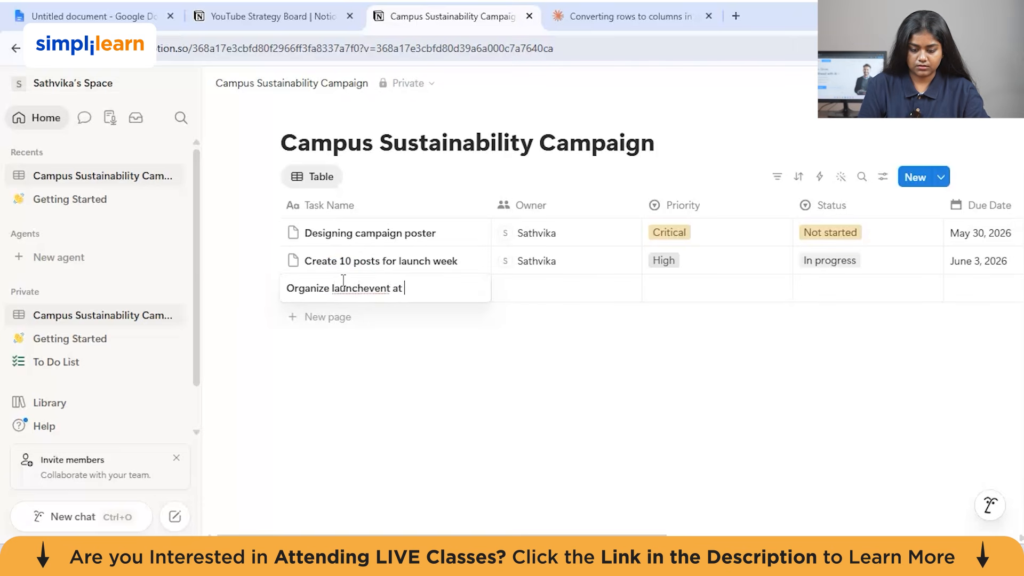
left_click(365, 291)
left_click(424, 288)
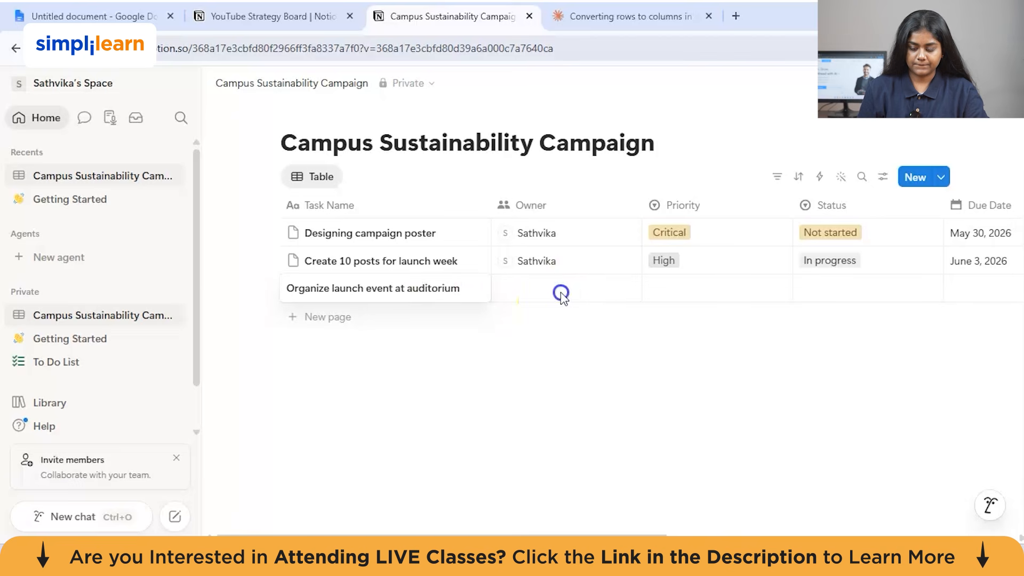
key("Escape")
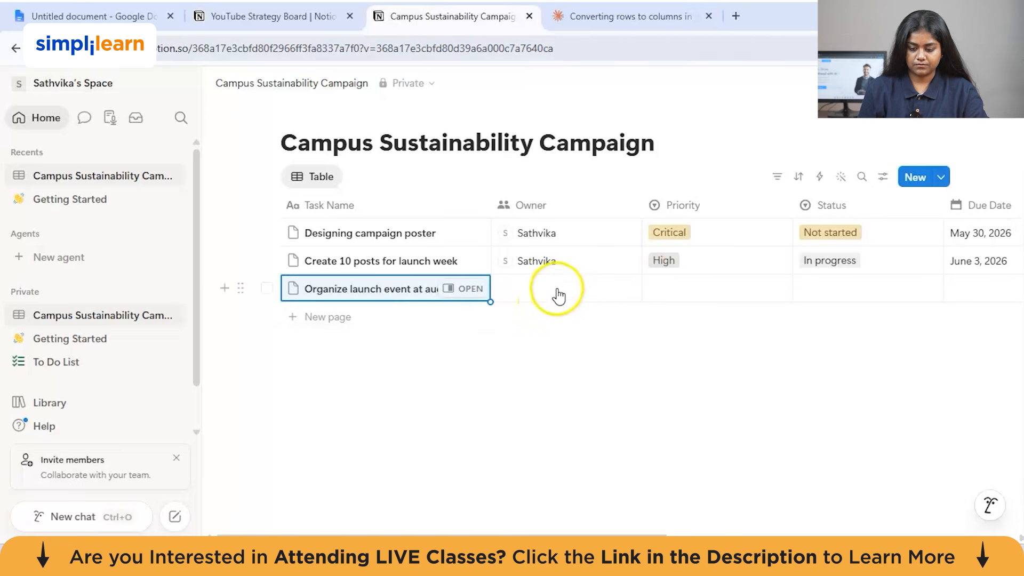
left_click(569, 298)
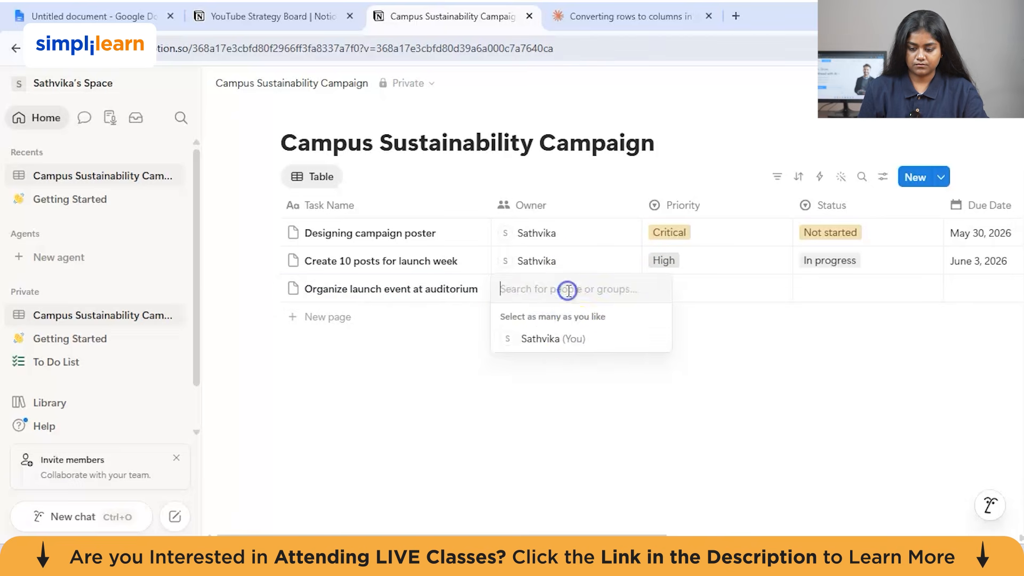
left_click(575, 338)
left_click(704, 320)
Set the priority of the "Organize launch event at auditorium" task to Medium.
scroll(705, 319, "right", 3)
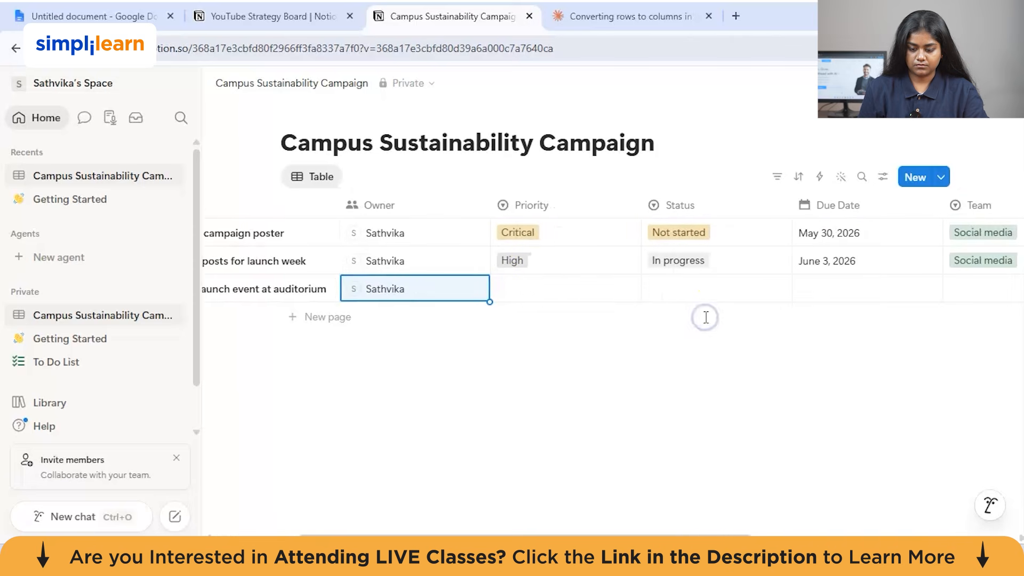
left_click(529, 288)
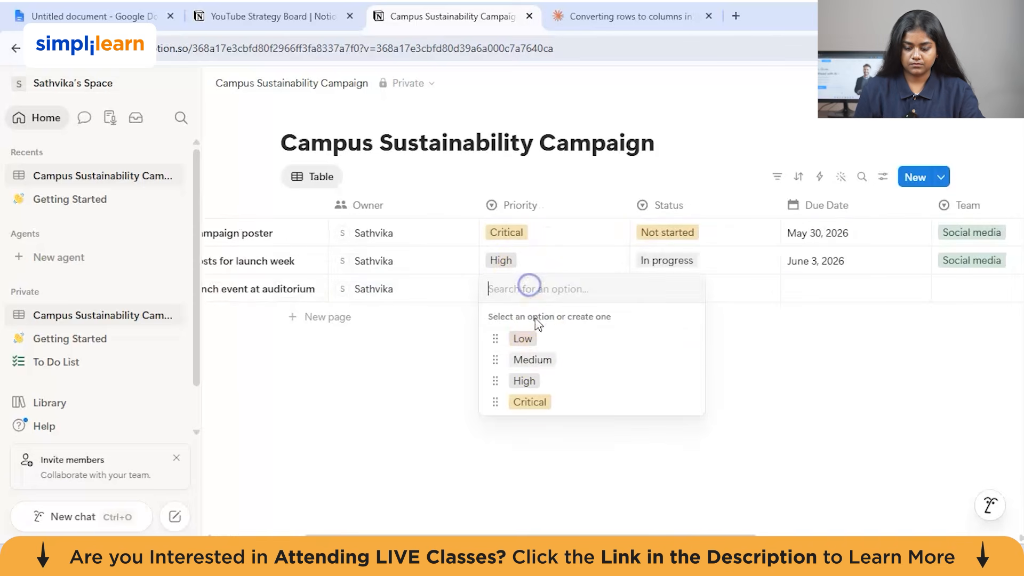
left_click(532, 359)
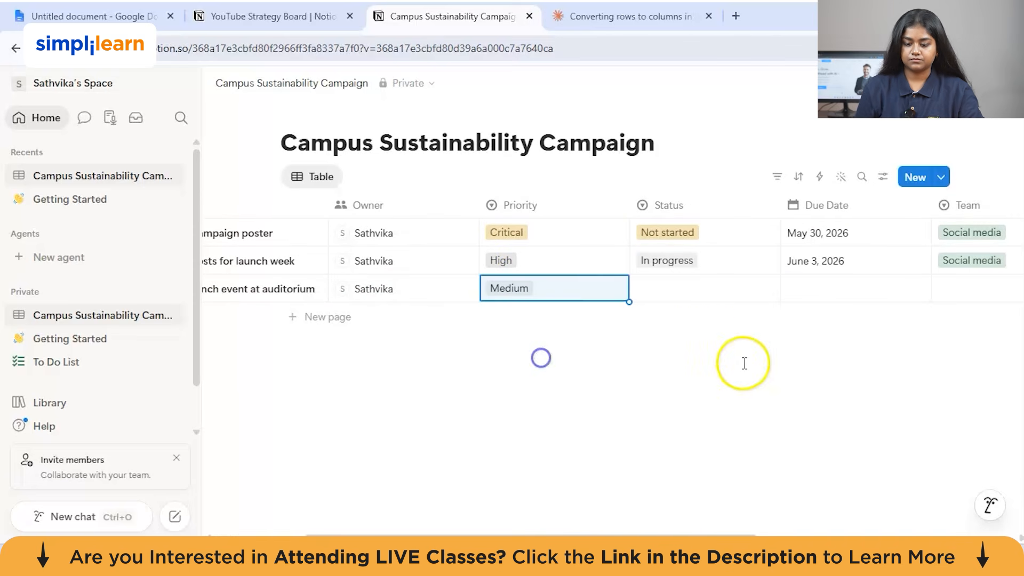
left_click(720, 290)
left_click(553, 287)
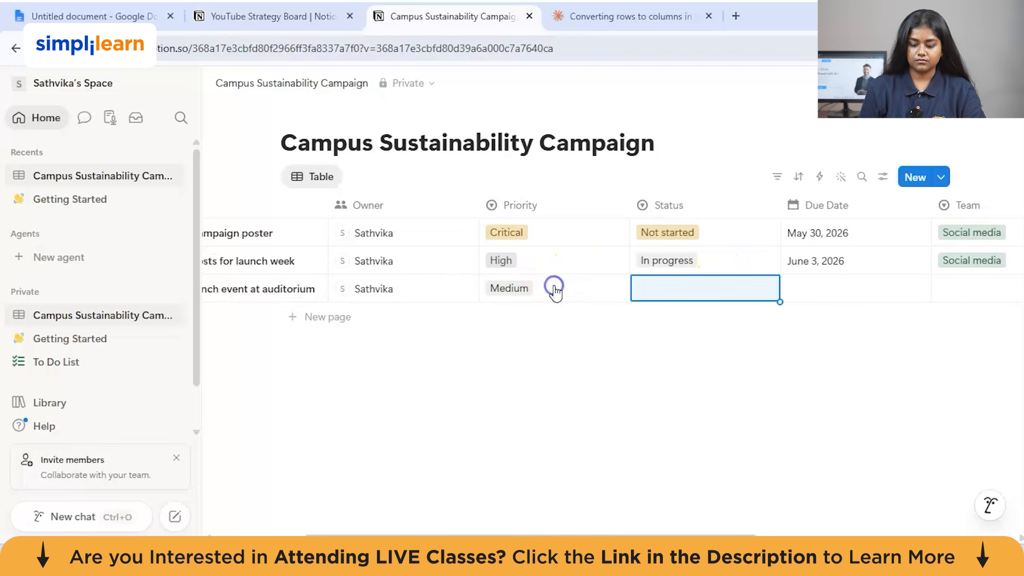
Set the auditorium launch event task's priority to High and its status to Not started.
left_click(555, 292)
left_click(534, 382)
scroll(624, 367, "right", 3)
left_click(502, 288)
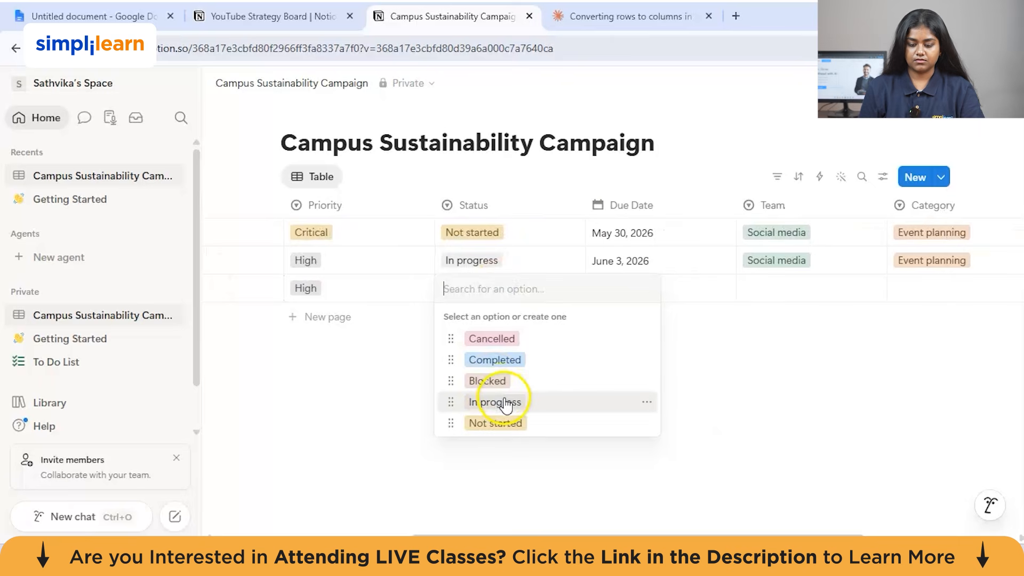
left_click(500, 425)
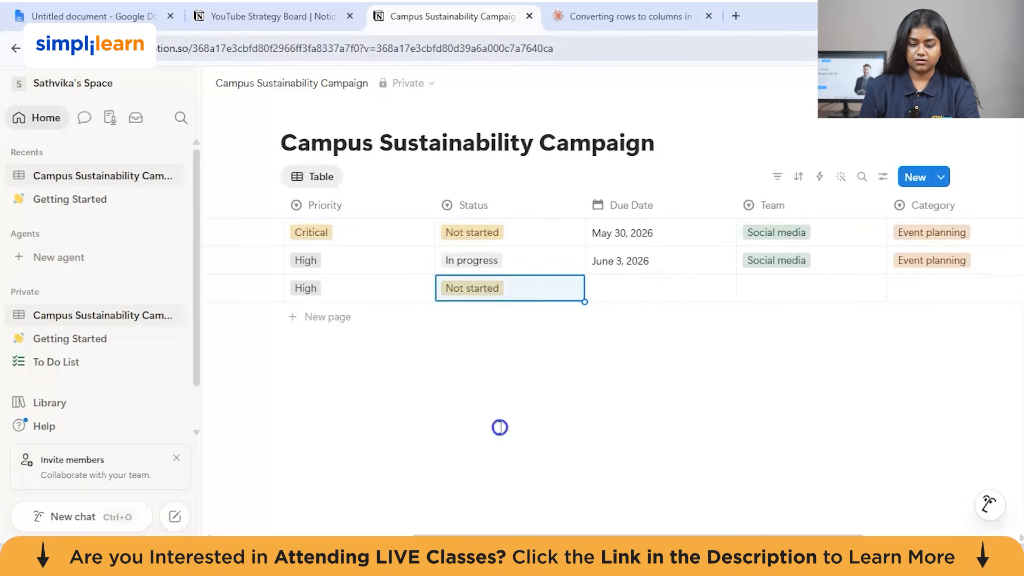
Set the due date of the auditorium launch event task to May 28, 2026 and its team to Event.
left_click(633, 297)
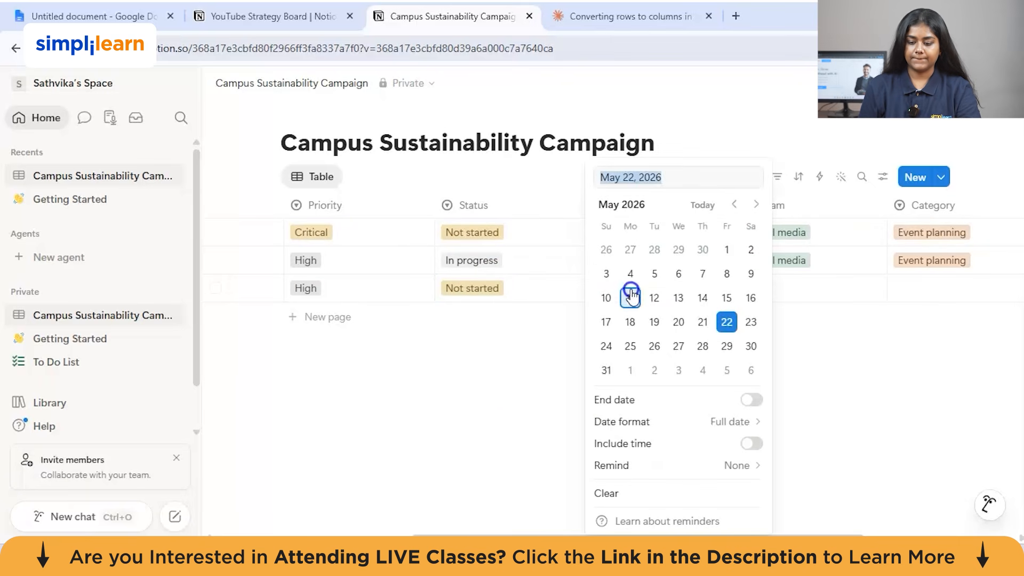
left_click(701, 350)
left_click(778, 342)
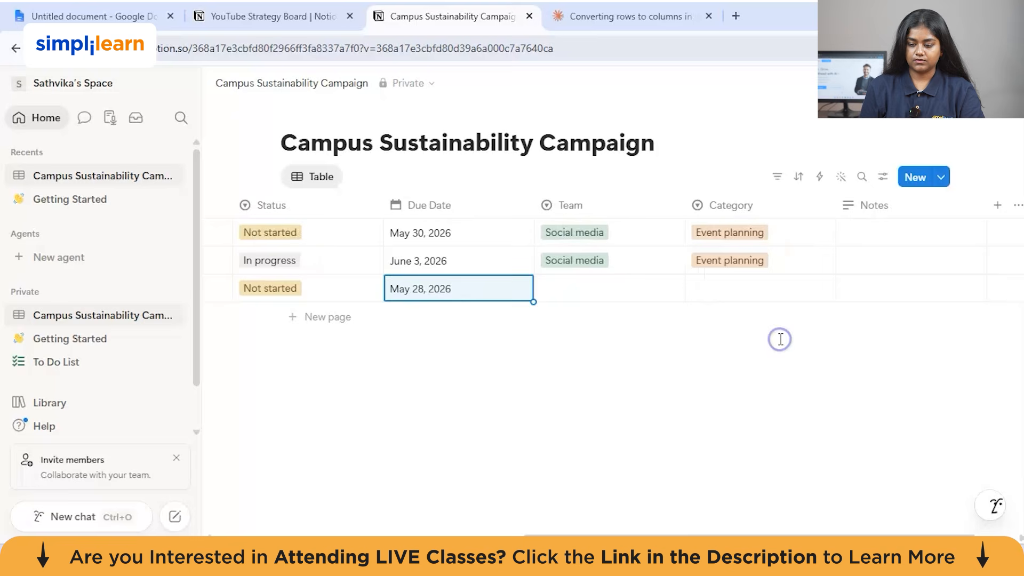
left_click(616, 289)
left_click(572, 338)
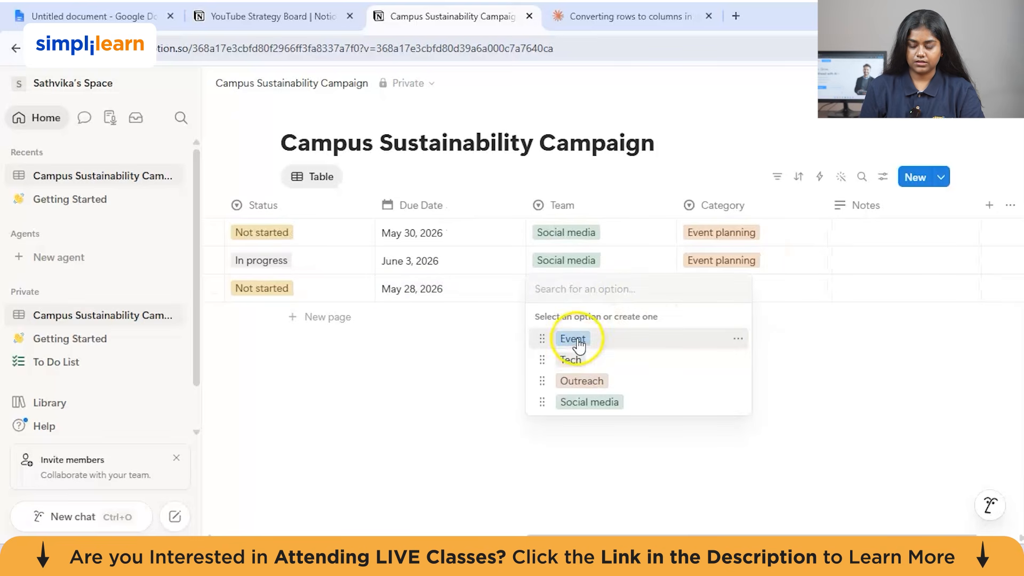
Set the category of the auditorium launch event task to Event planning.
scroll(632, 337, "right", 2)
left_click(648, 293)
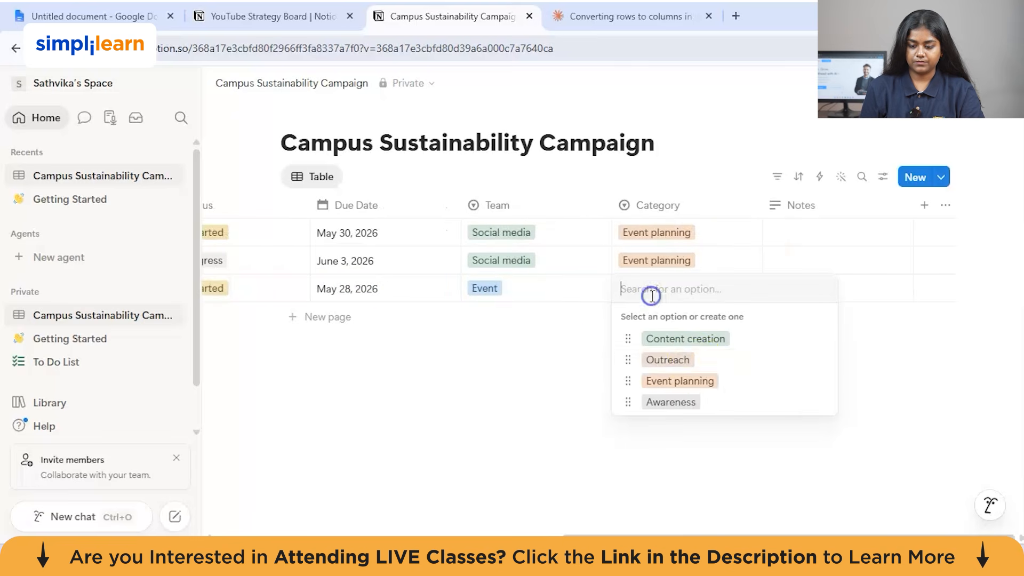
left_click(711, 380)
scroll(622, 347, "left", 10)
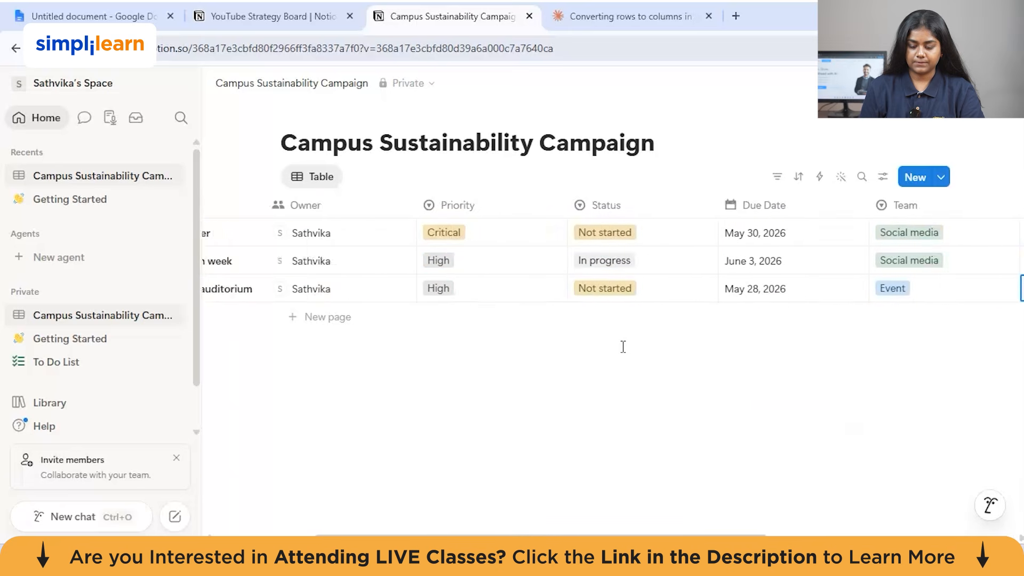
scroll(622, 347, "right", 10)
left_click(742, 287)
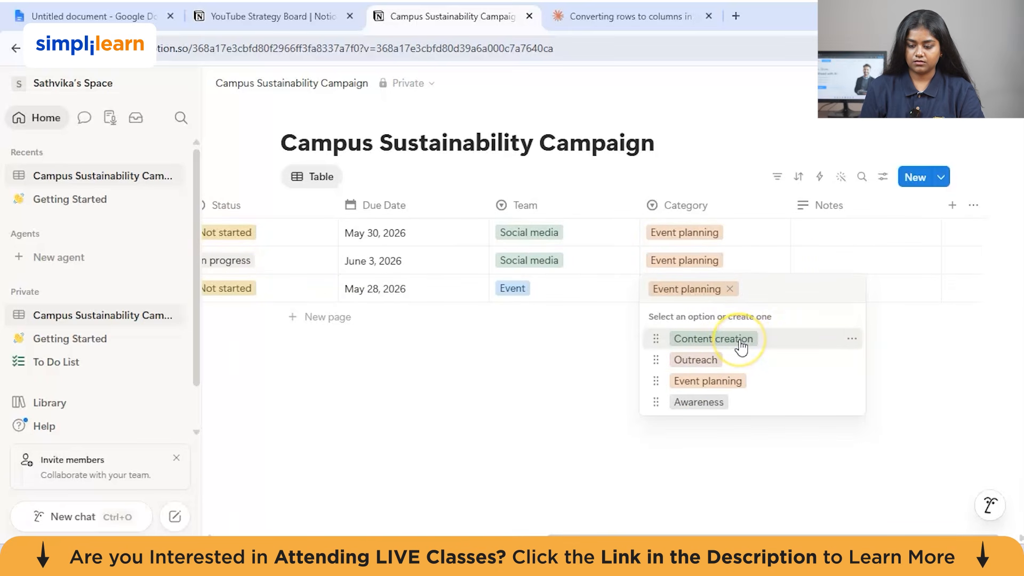
left_click(721, 381)
scroll(631, 359, "left", 6)
scroll(631, 359, "left", 4)
scroll(631, 307, "right", 10)
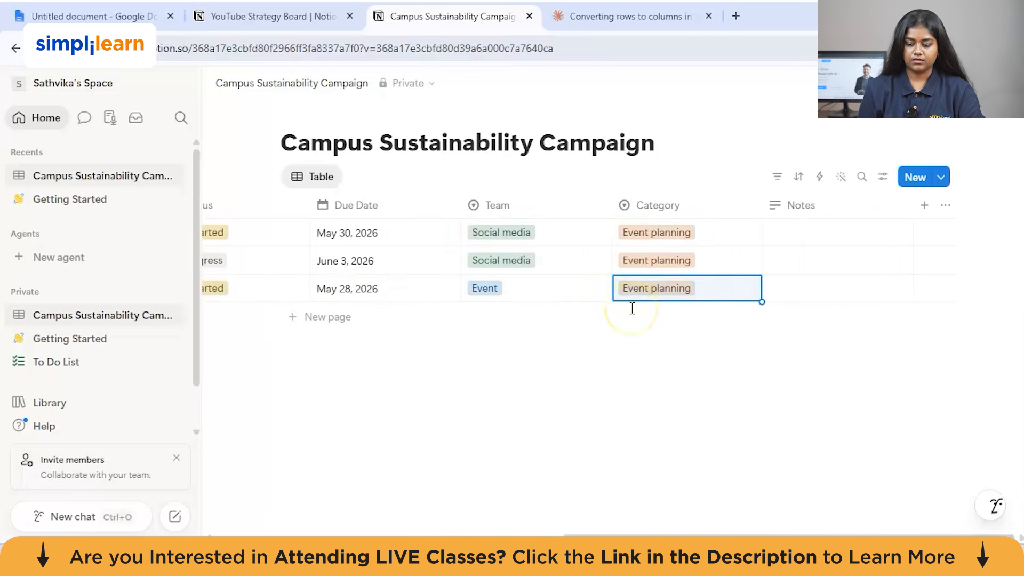
scroll(632, 308, "left", 10)
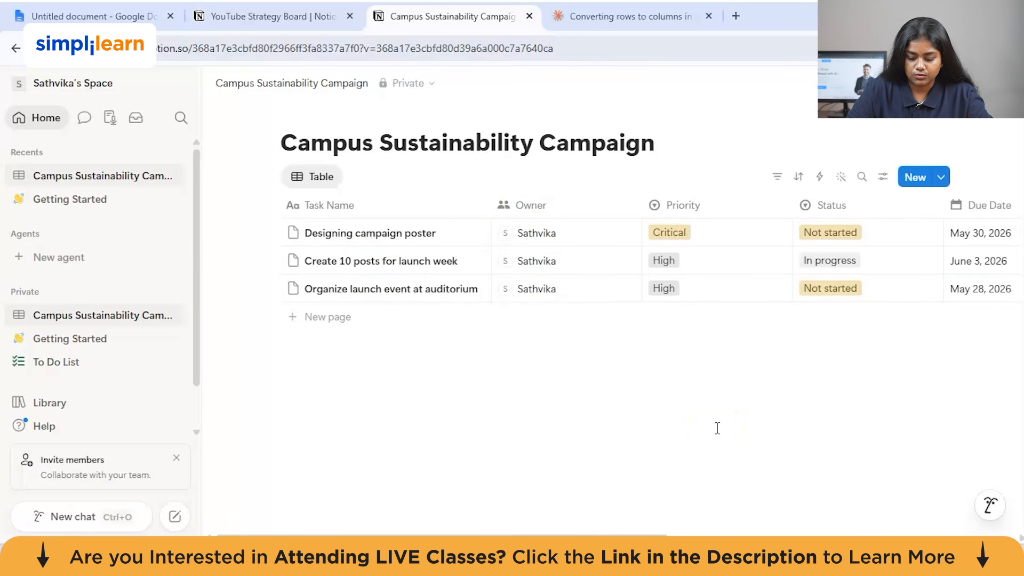
Add a Board view of the campaign tasks, keeping the default grouping by priority.
left_click(354, 177)
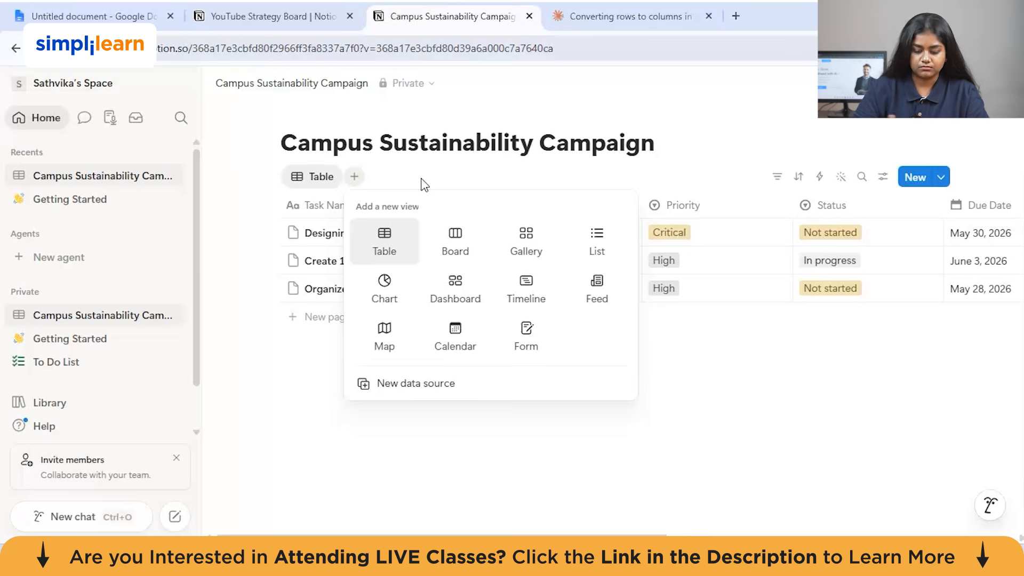
left_click(455, 235)
left_click(869, 244)
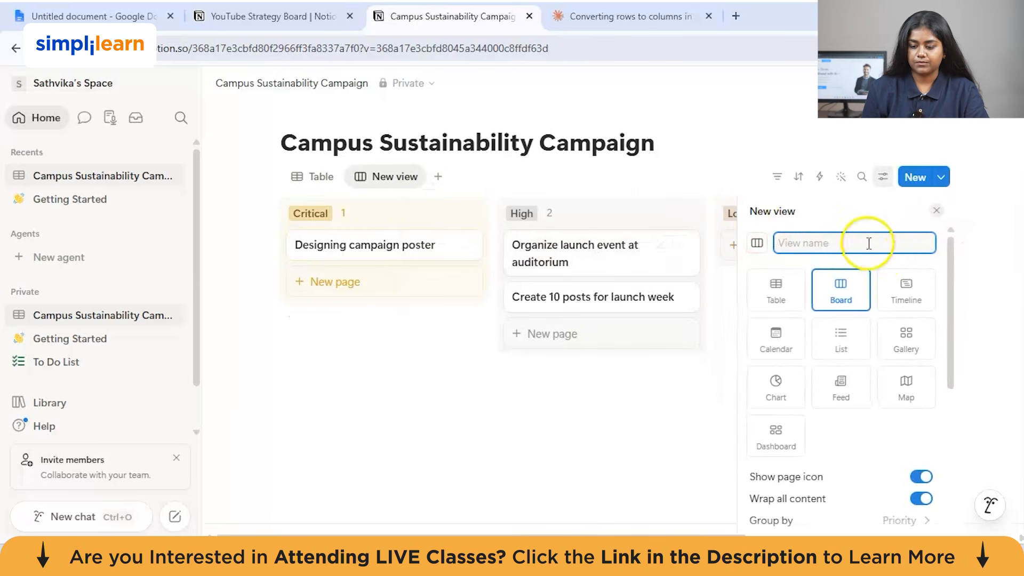
left_click(636, 405)
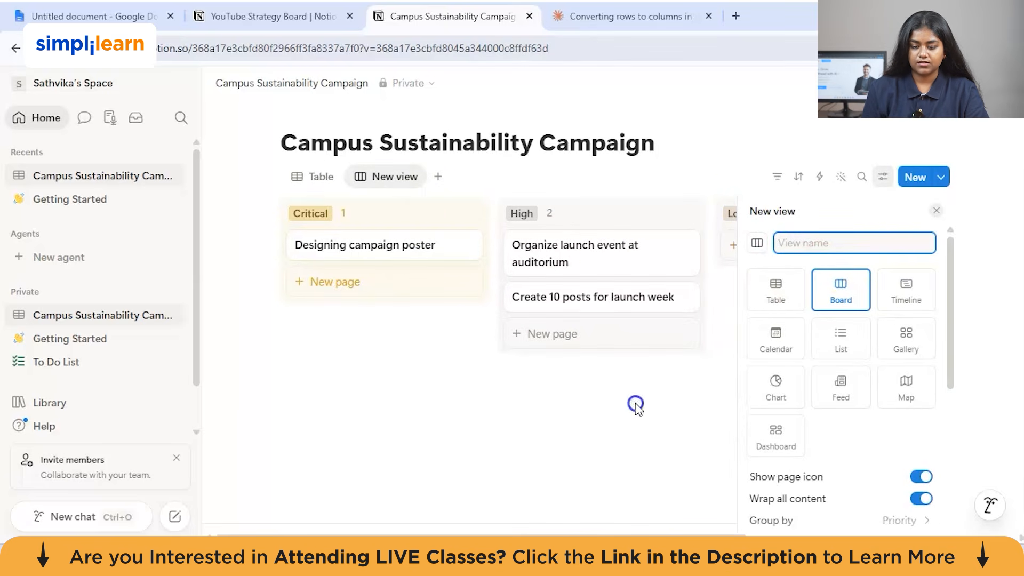
Examine how the campaign tasks are distributed across the board's priority columns.
scroll(621, 291, "right", 3)
scroll(334, 271, "left", 3)
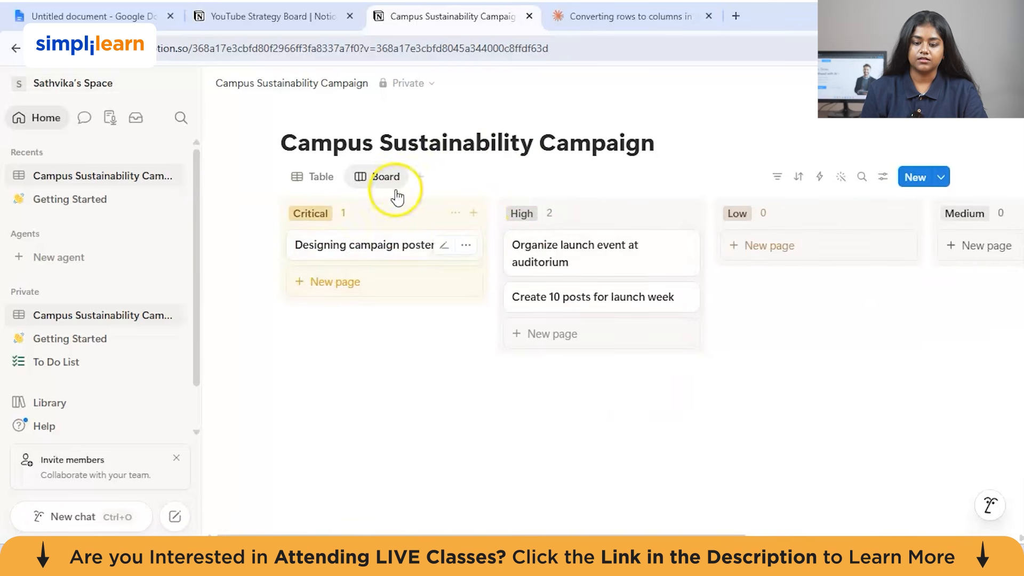
scroll(502, 248, "right", 5)
scroll(496, 249, "left", 2)
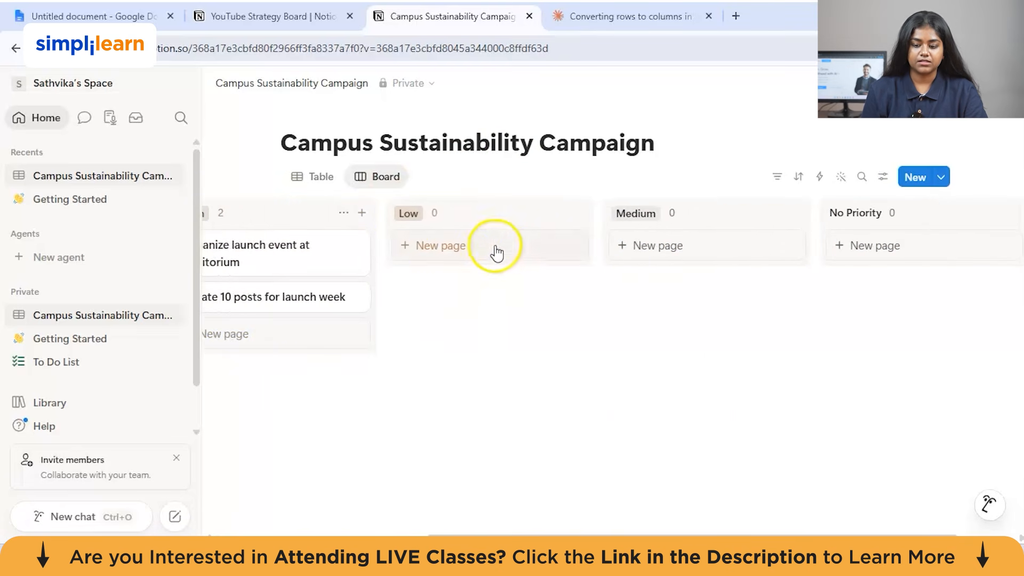
scroll(409, 228, "left", 3)
scroll(407, 221, "left", 2)
scroll(407, 218, "right", 6)
scroll(406, 219, "left", 3)
scroll(406, 218, "left", 2)
mouse_move(605, 297)
left_mouse_down()
mouse_move(378, 285)
mouse_move(599, 297)
mouse_move(585, 298)
left_mouse_up()
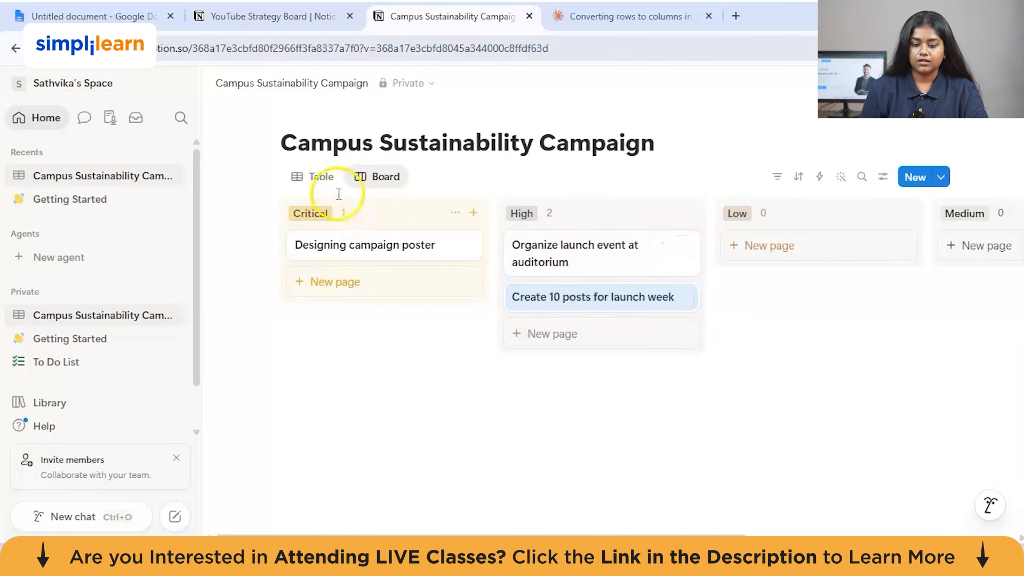
Add a Calendar view of the campaign tasks.
left_click(420, 177)
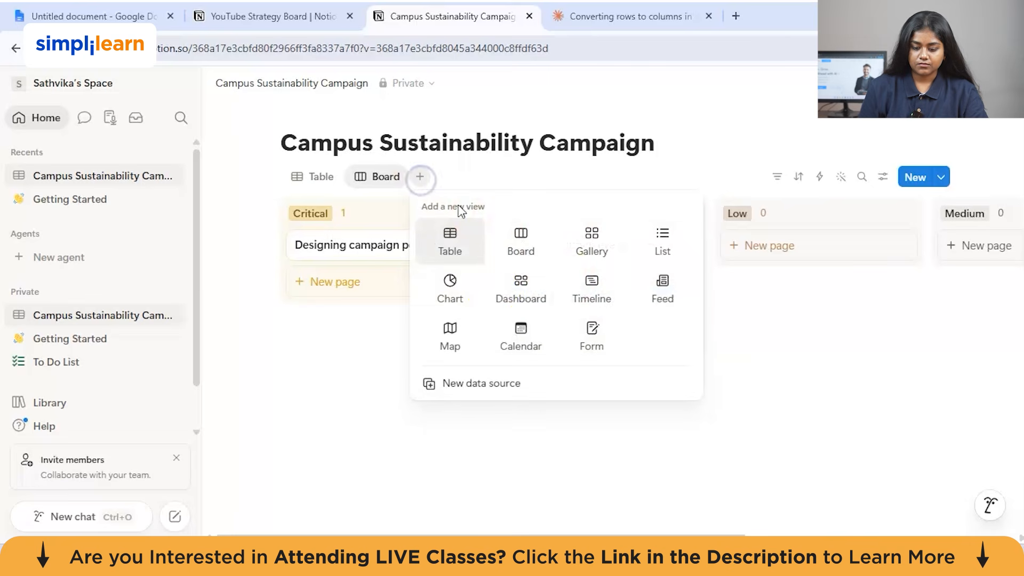
left_click(566, 236)
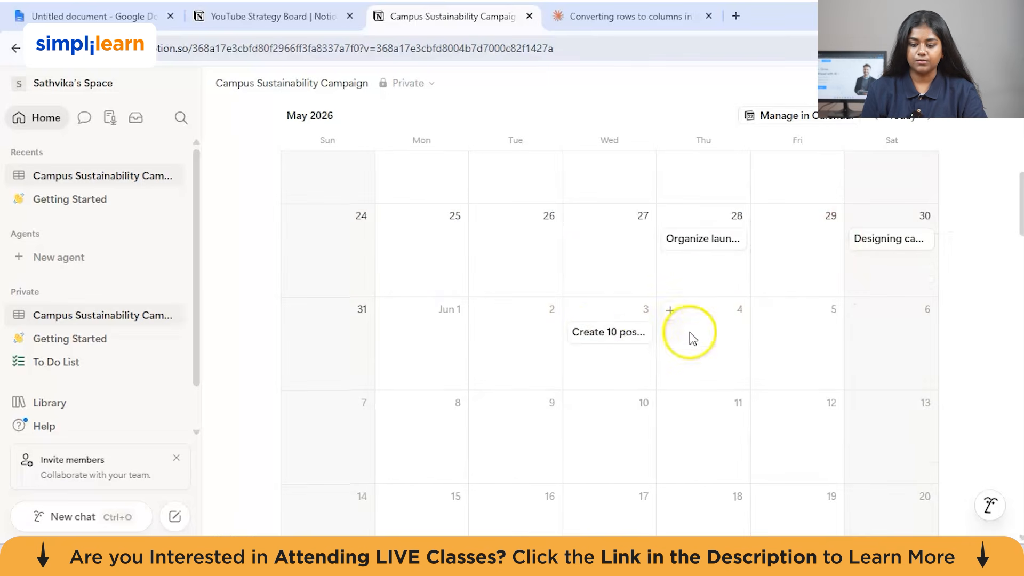
Examine where the campaign tasks fall on the May and June 2026 calendar.
scroll(689, 333, "down", 1)
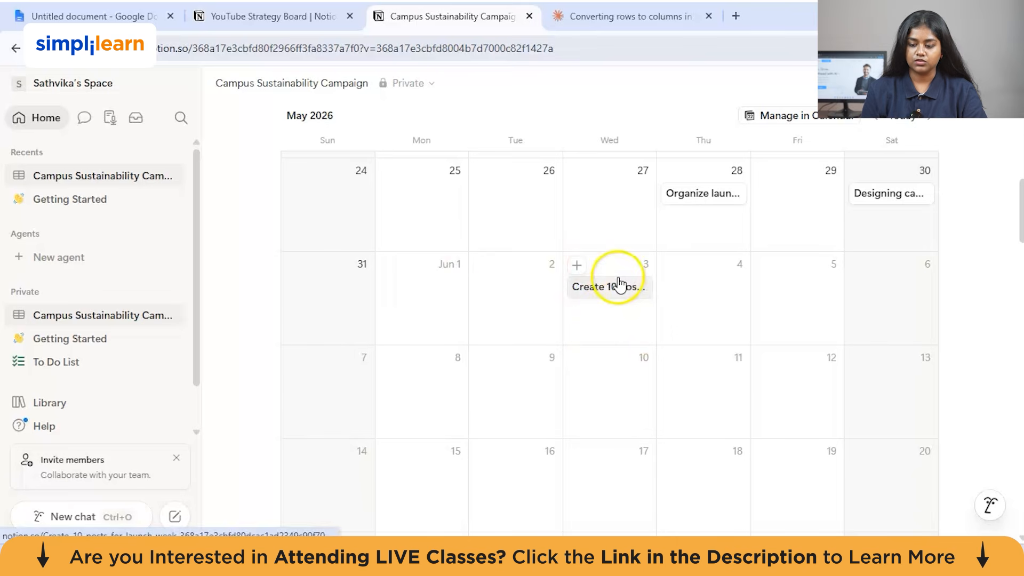
scroll(679, 350, "up", 3)
scroll(689, 351, "down", 4)
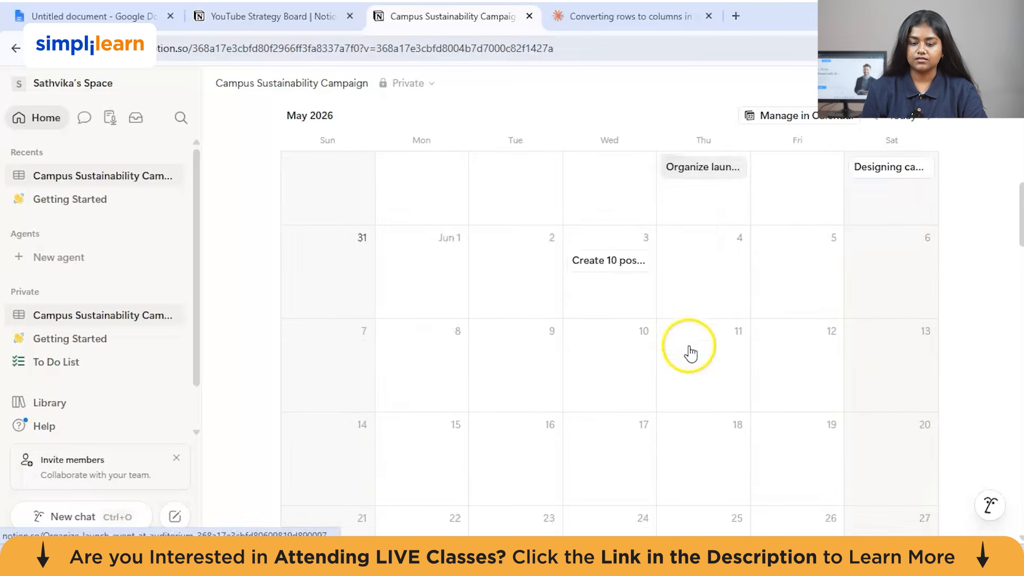
scroll(690, 350, "up", 8)
scroll(638, 315, "down", 2)
scroll(634, 317, "down", 5)
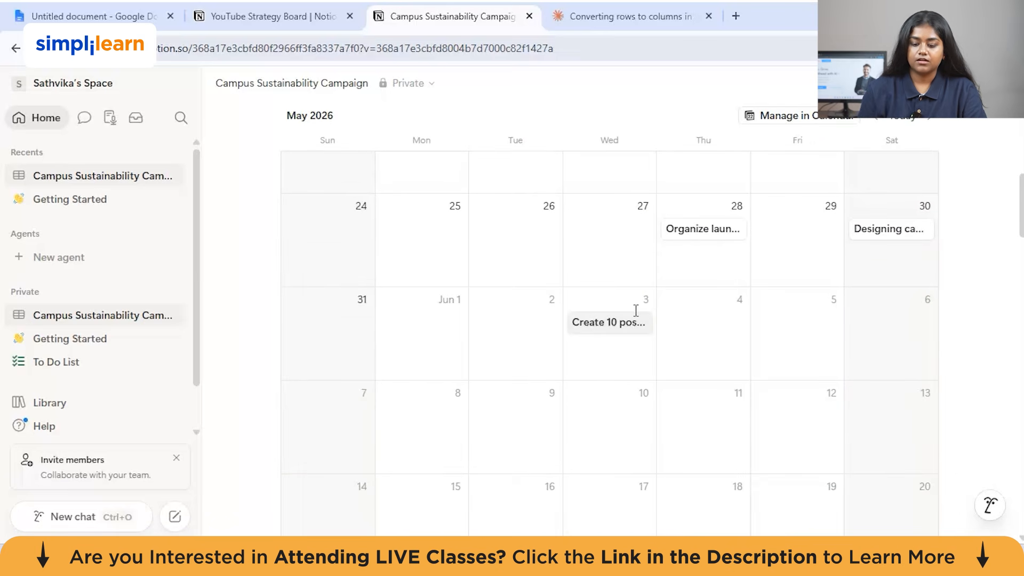
scroll(636, 312, "up", 4)
scroll(635, 315, "down", 1)
scroll(636, 316, "up", 5)
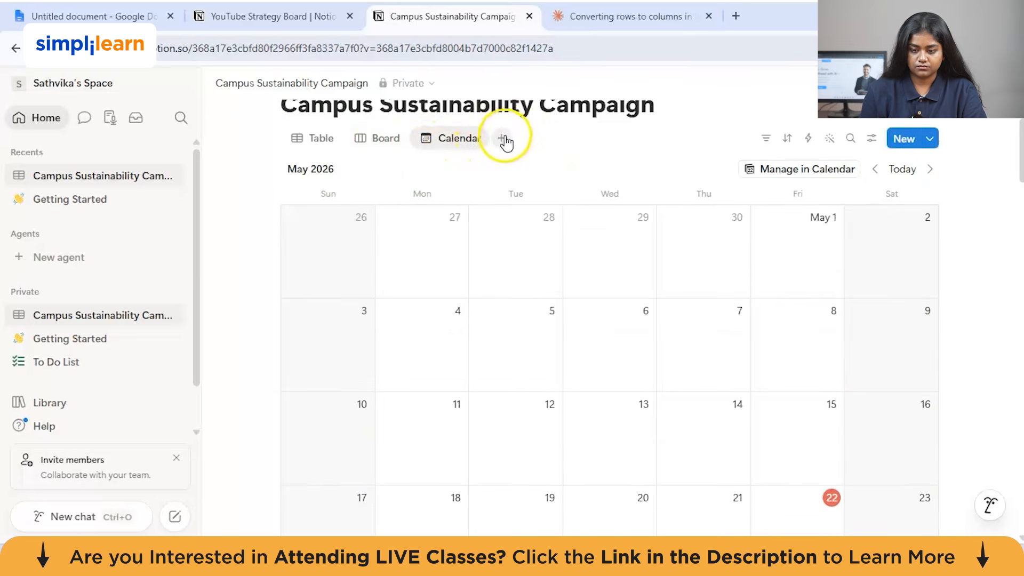
left_click(501, 138)
left_click(513, 134)
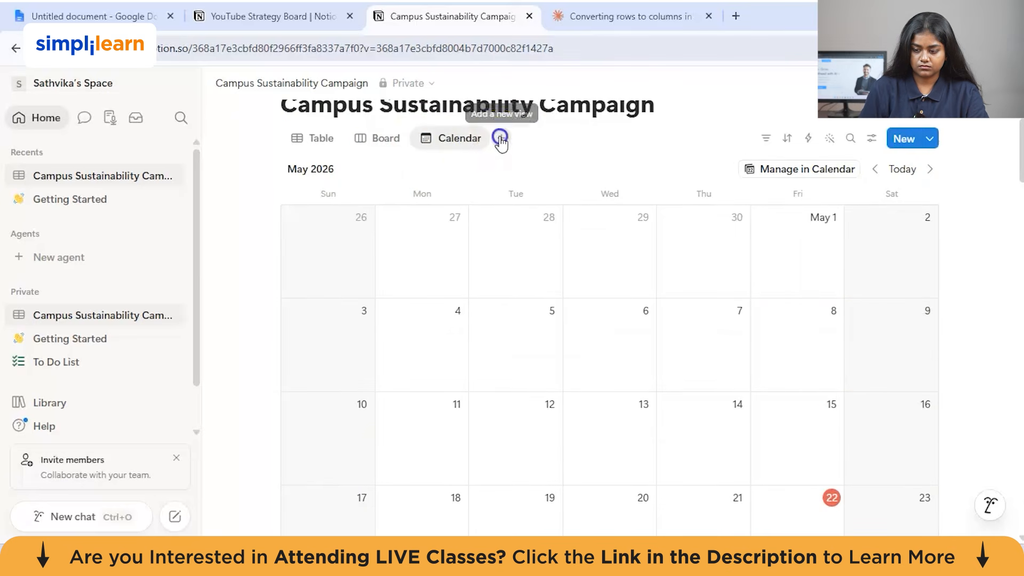
left_click(502, 138)
left_click(816, 175)
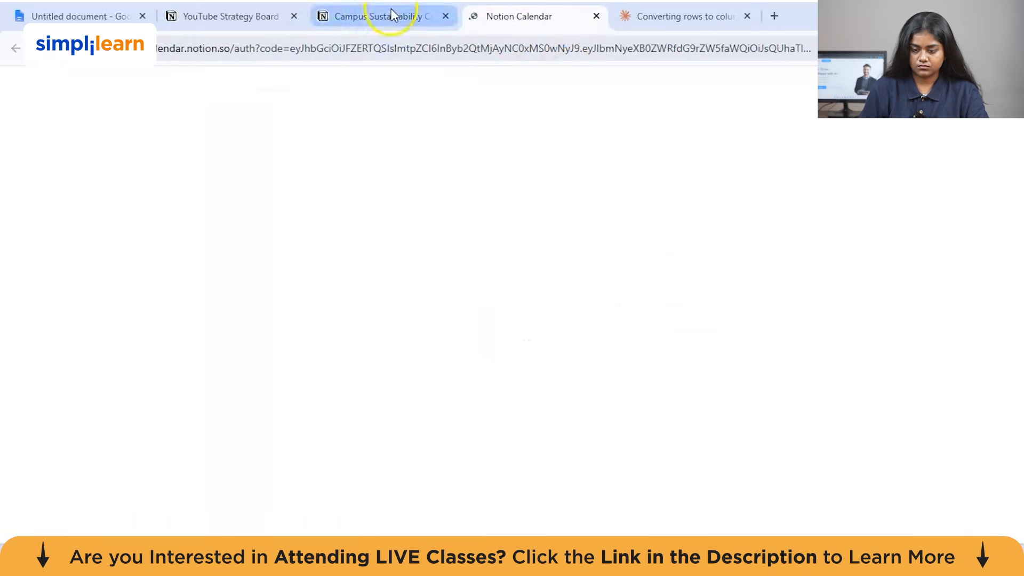
left_click(391, 10)
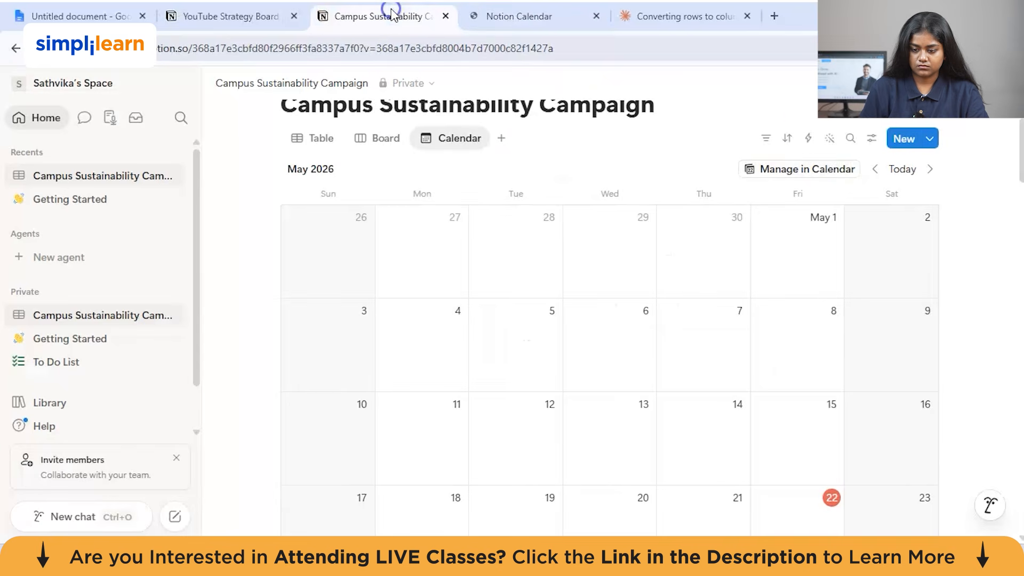
left_click(601, 17)
Filter the calendar to show only tasks whose Status is In progress.
left_click(766, 138)
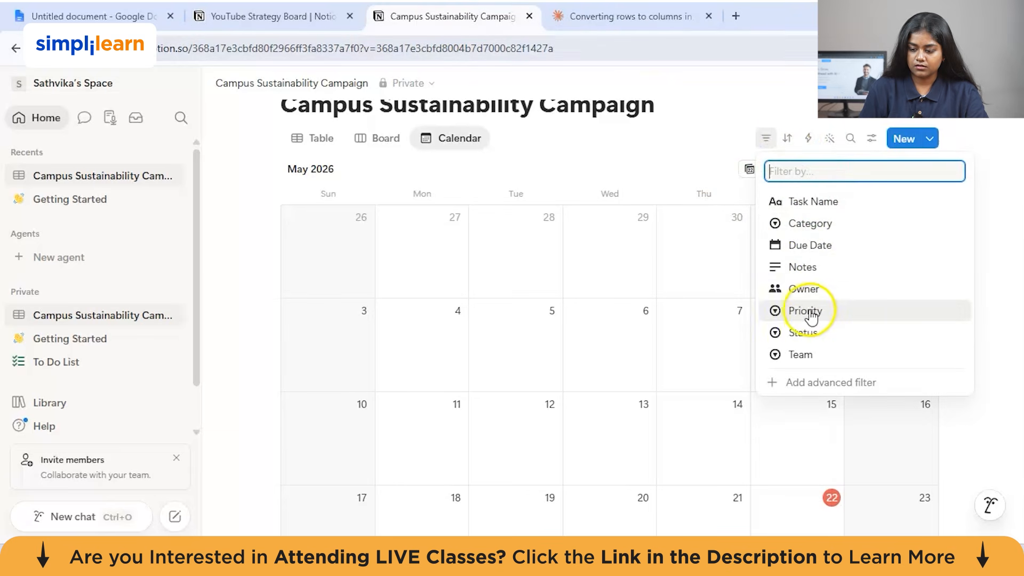
left_click(803, 332)
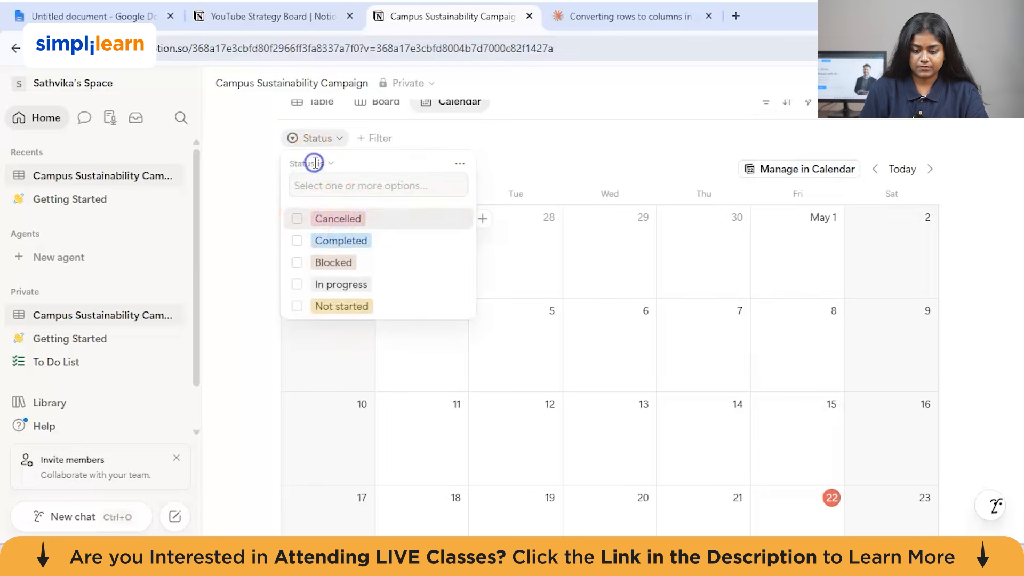
left_click(297, 286)
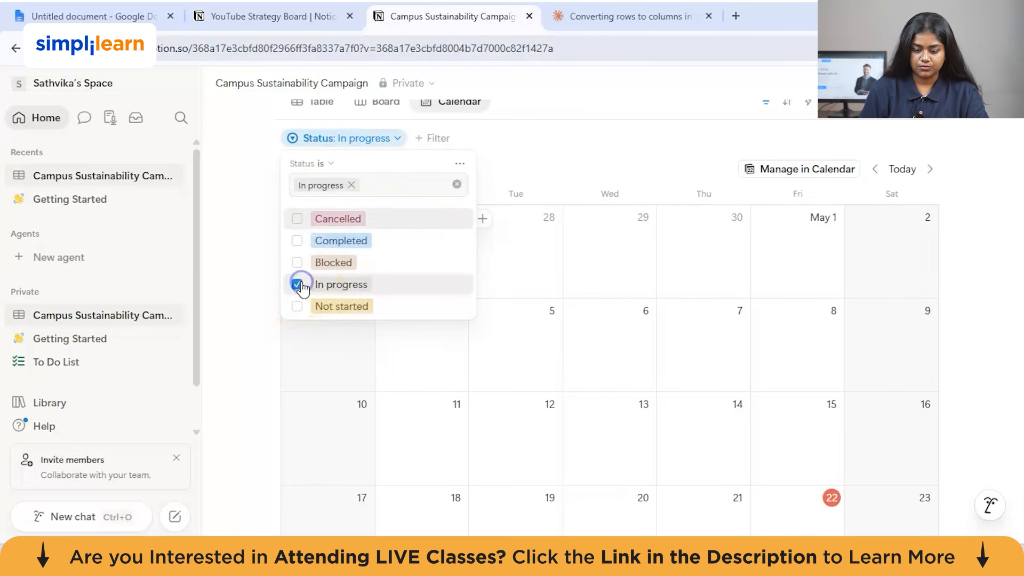
left_click(510, 158)
Look through the filtered calendar from May into June and bring its filter settings into view.
scroll(549, 270, "down", 8)
scroll(546, 288, "up", 9)
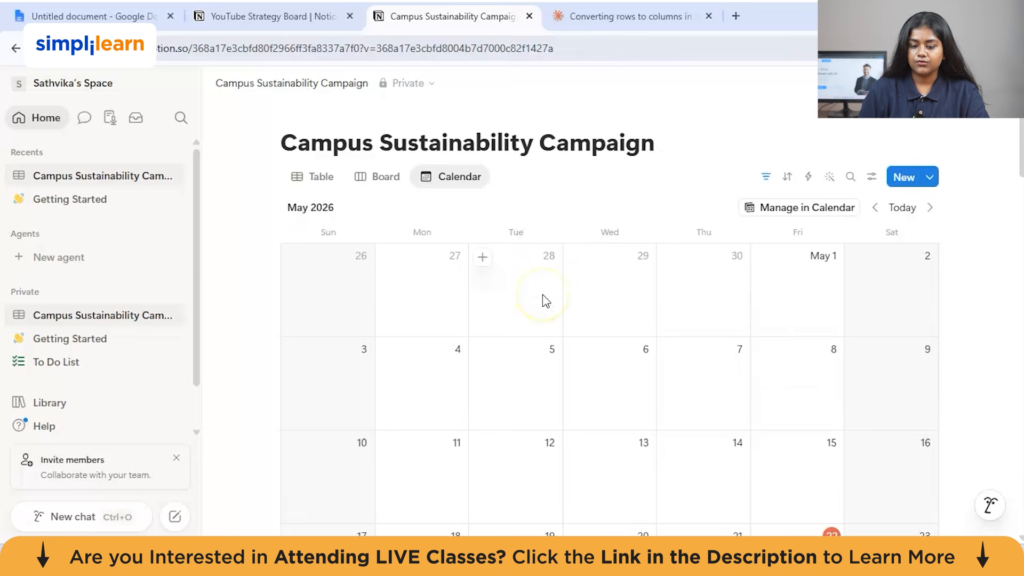
scroll(593, 299, "down", 10)
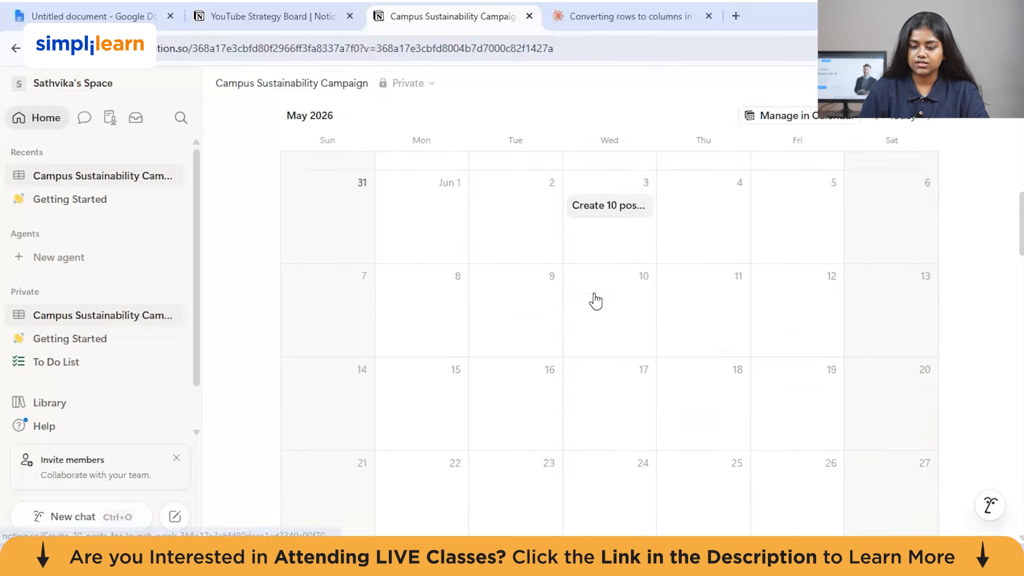
scroll(593, 299, "up", 2)
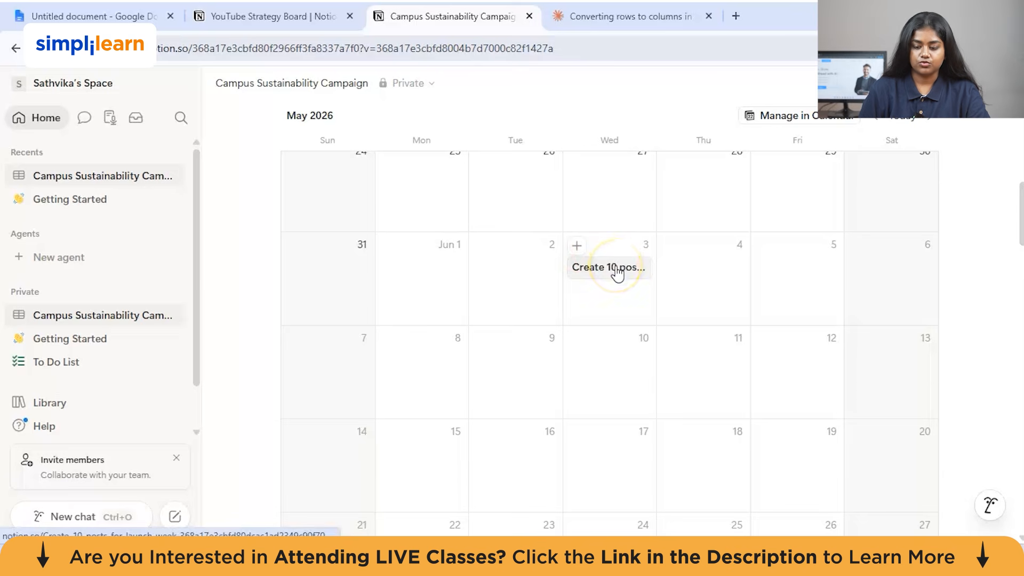
scroll(618, 273, "up", 9)
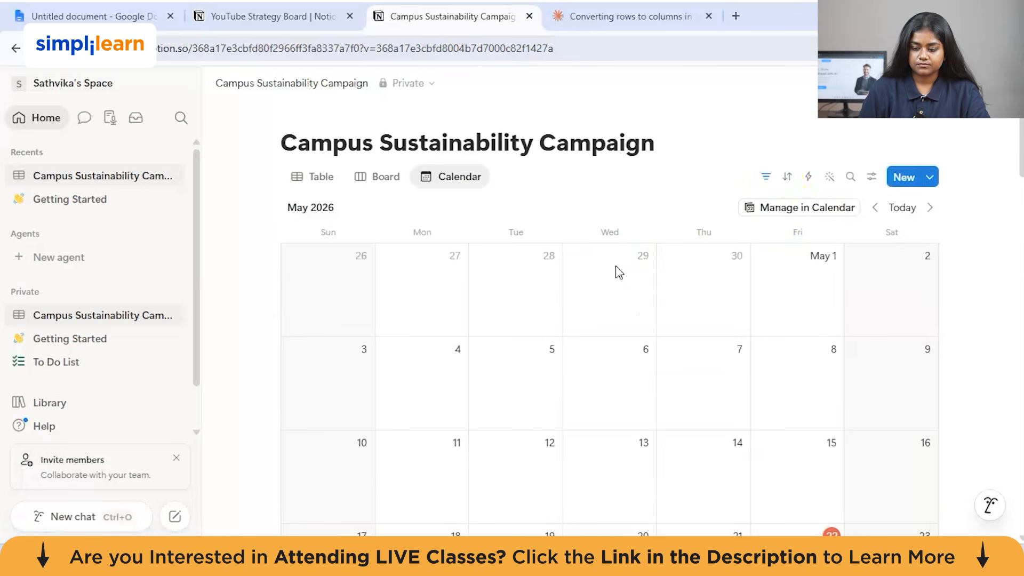
left_click(764, 176)
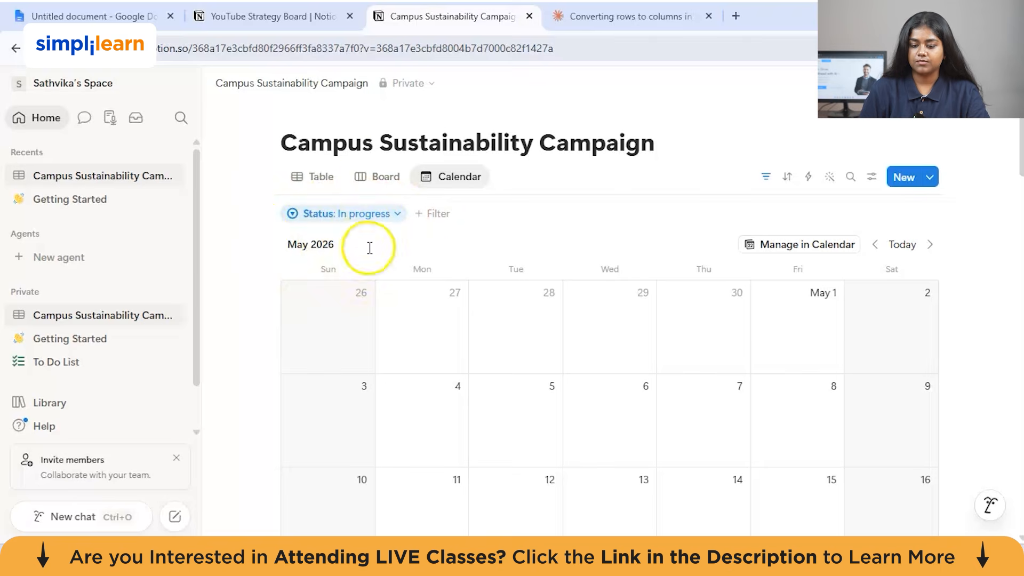
Compare the task statuses and due dates in the table view with the filtered calendar.
left_click(306, 176)
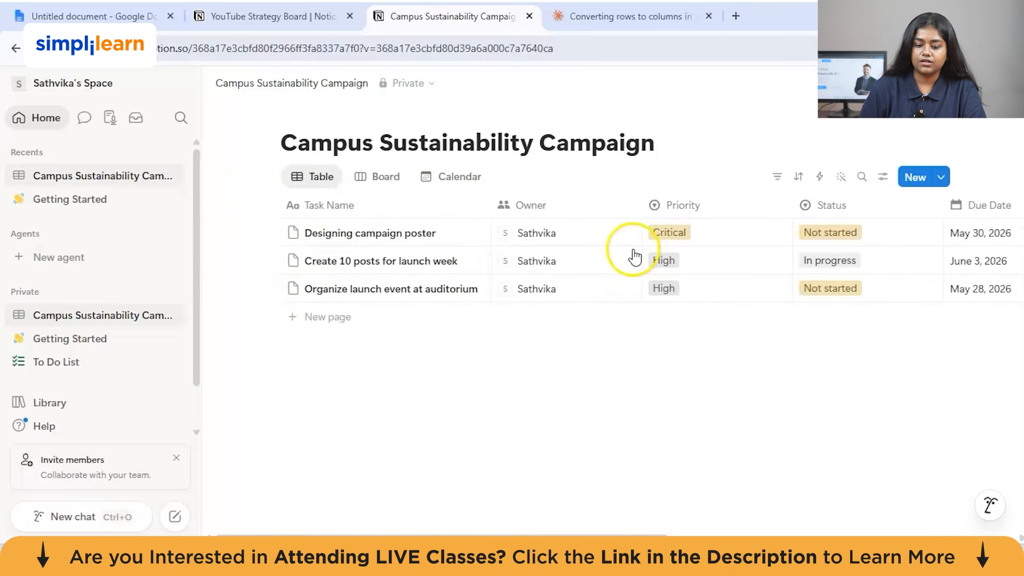
left_click(438, 182)
scroll(651, 344, "down", 5)
scroll(670, 233, "down", 3)
scroll(680, 315, "down", 1)
scroll(658, 222, "up", 10)
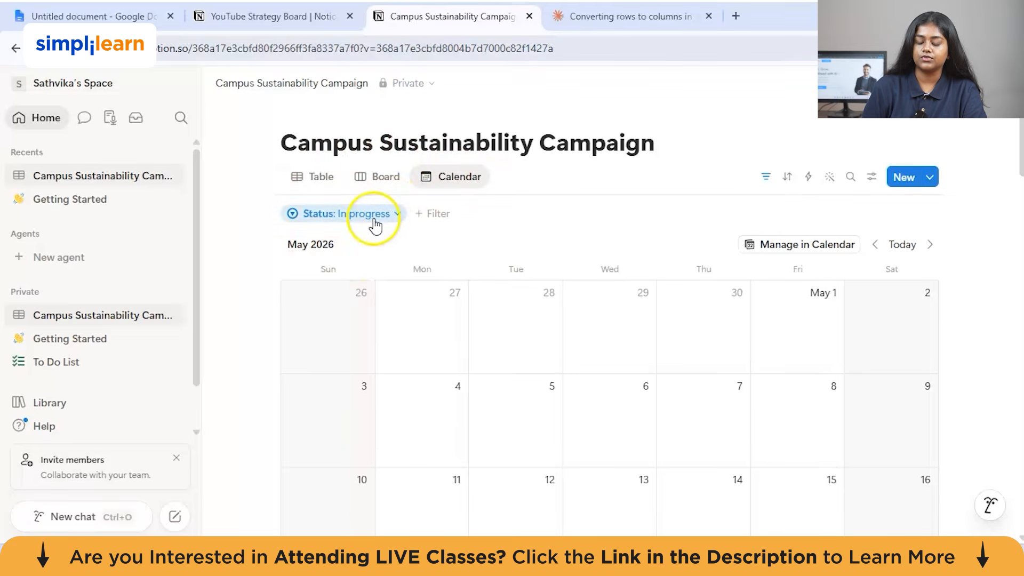
left_click(316, 176)
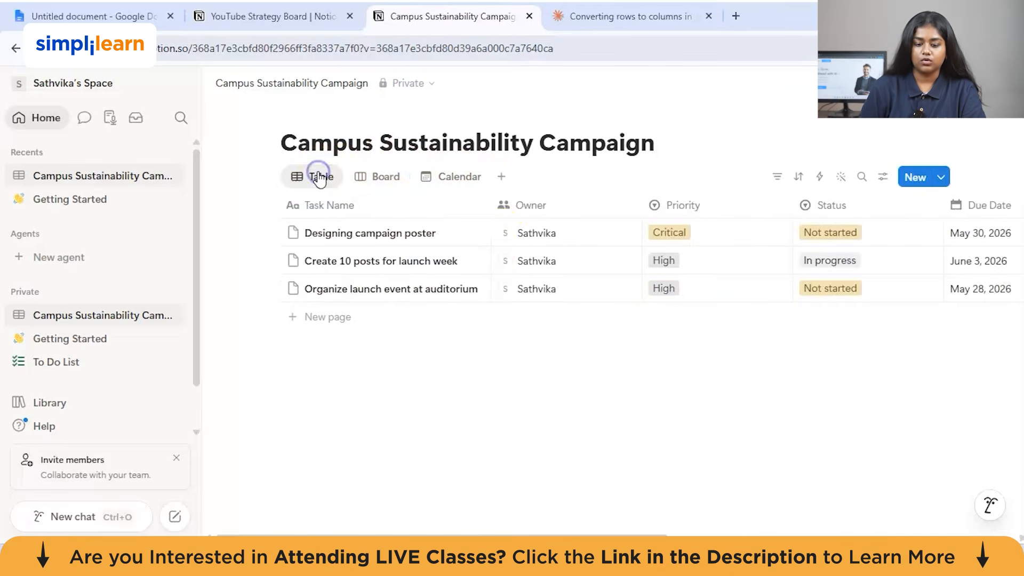
scroll(518, 256, "right", 10)
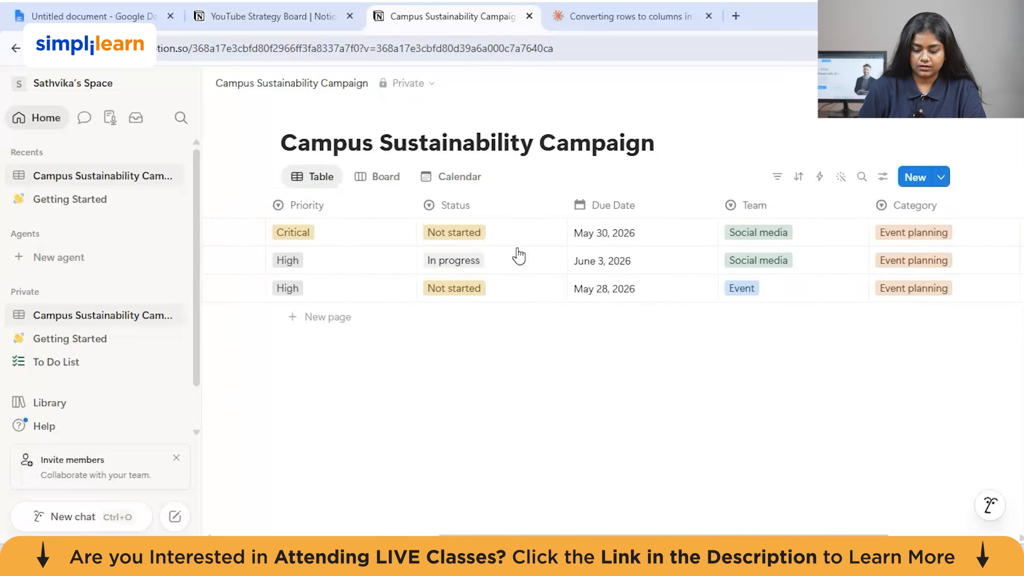
Open the AI chat beside the table and add a task named "Set up recycling awareness booth" with Priority High.
left_click(983, 499)
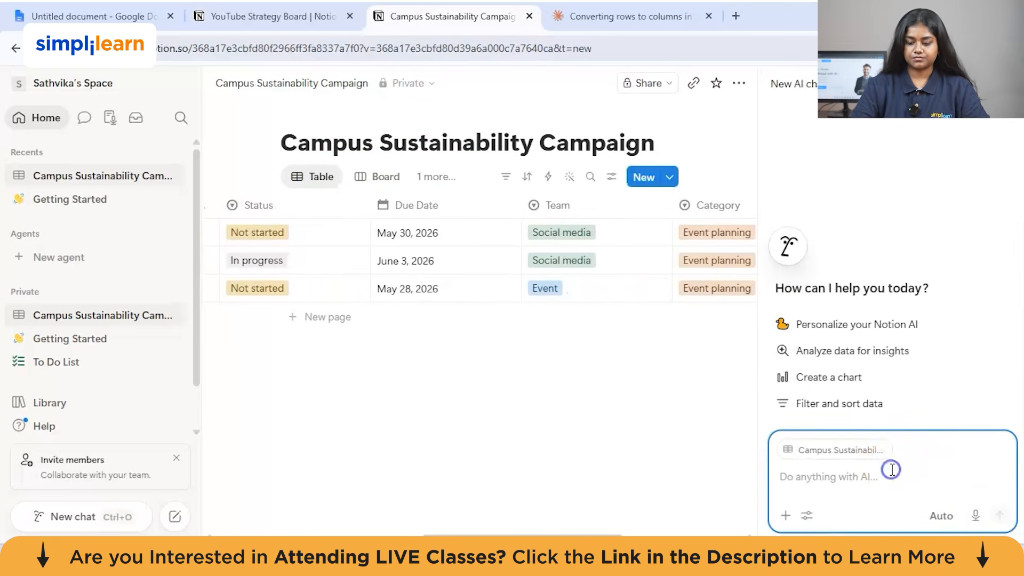
left_click(427, 318)
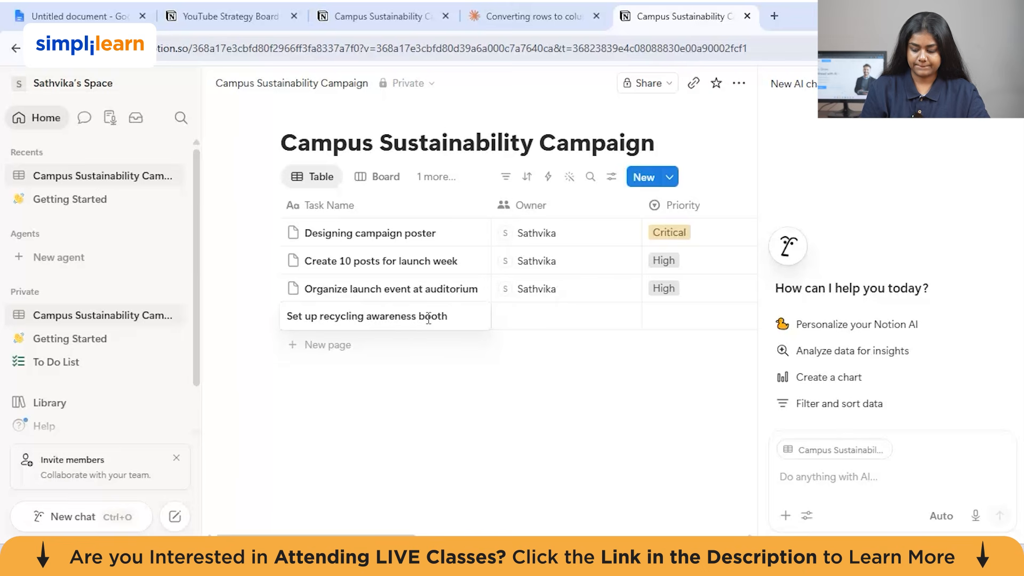
key("Return")
scroll(523, 325, "right", 3)
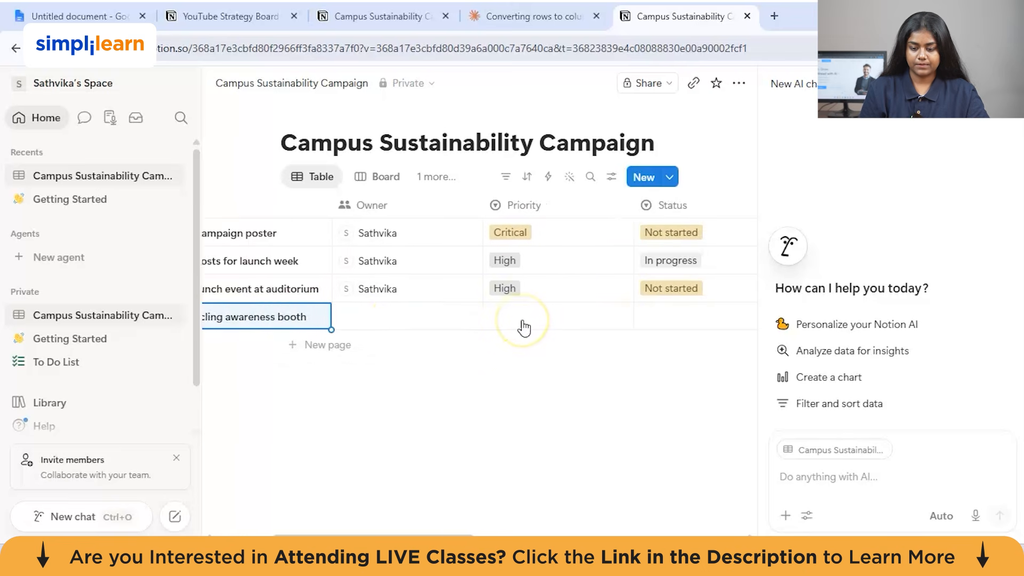
scroll(521, 327, "right", 2)
left_click(475, 322)
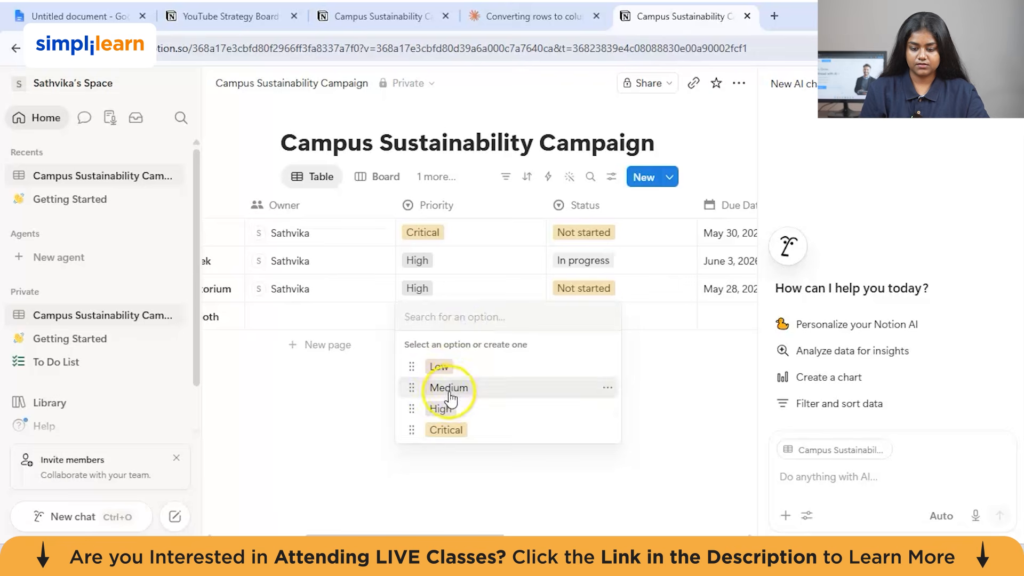
left_click(440, 407)
Set the recycling awareness booth task's Status to Blocked and its Due Date to May 25, 2026.
scroll(530, 299, "right", 2)
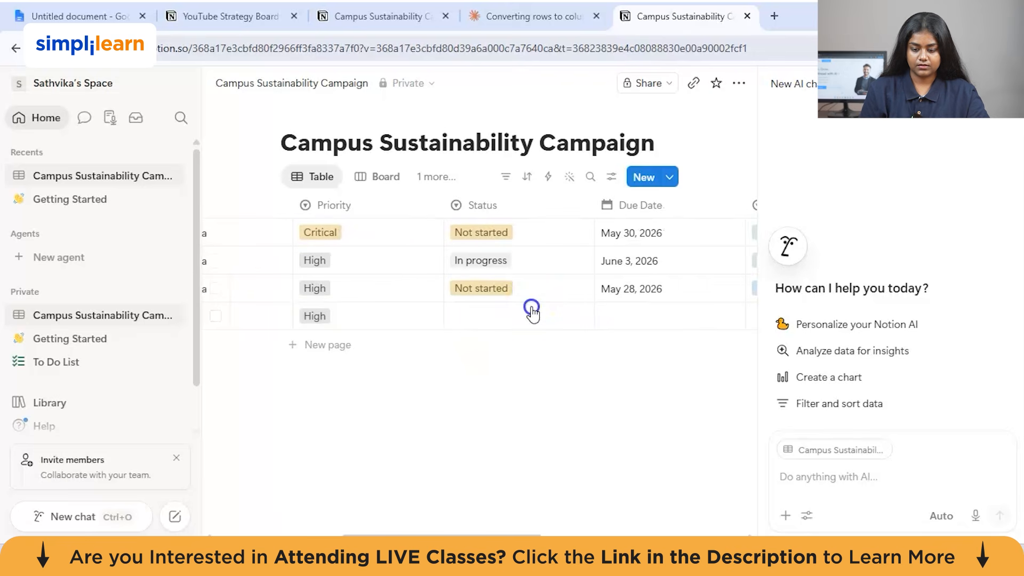
left_click(531, 312)
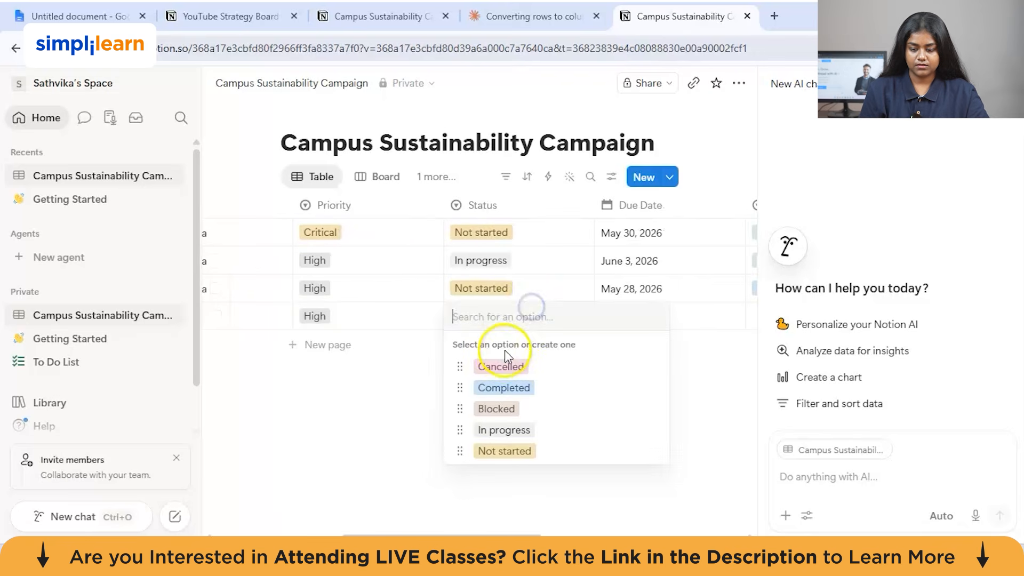
left_click(506, 410)
scroll(578, 357, "right", 2)
left_click(549, 328)
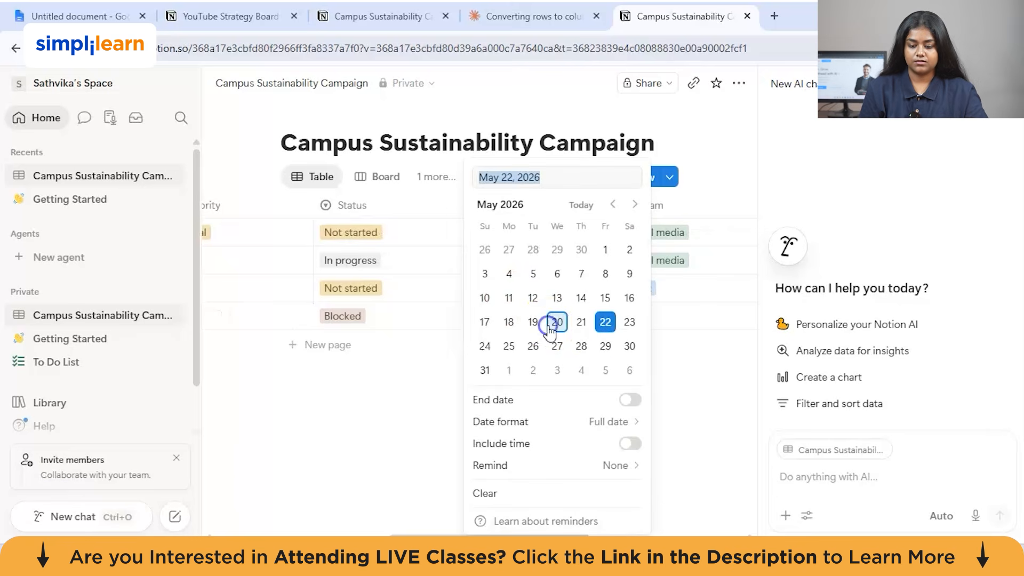
left_click(509, 346)
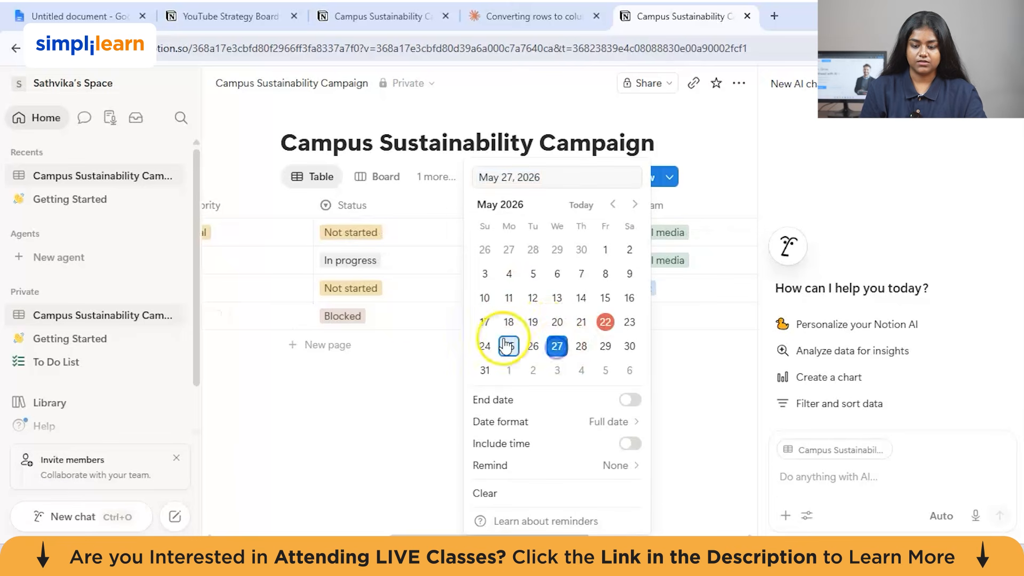
left_click(414, 320)
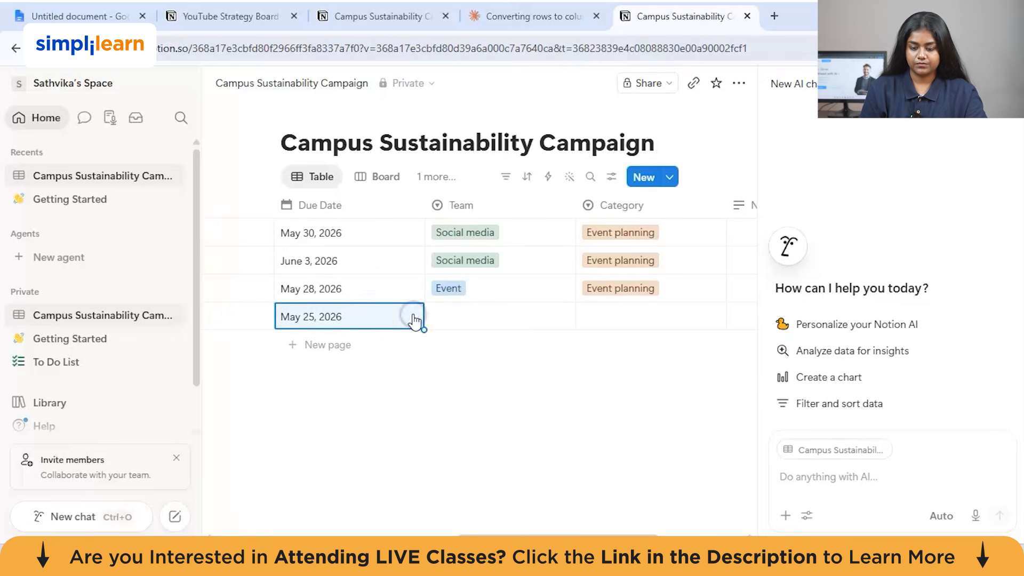
Set the recycling awareness booth task's Team to Tech and its Category to Content creation.
left_click(456, 323)
left_click(486, 389)
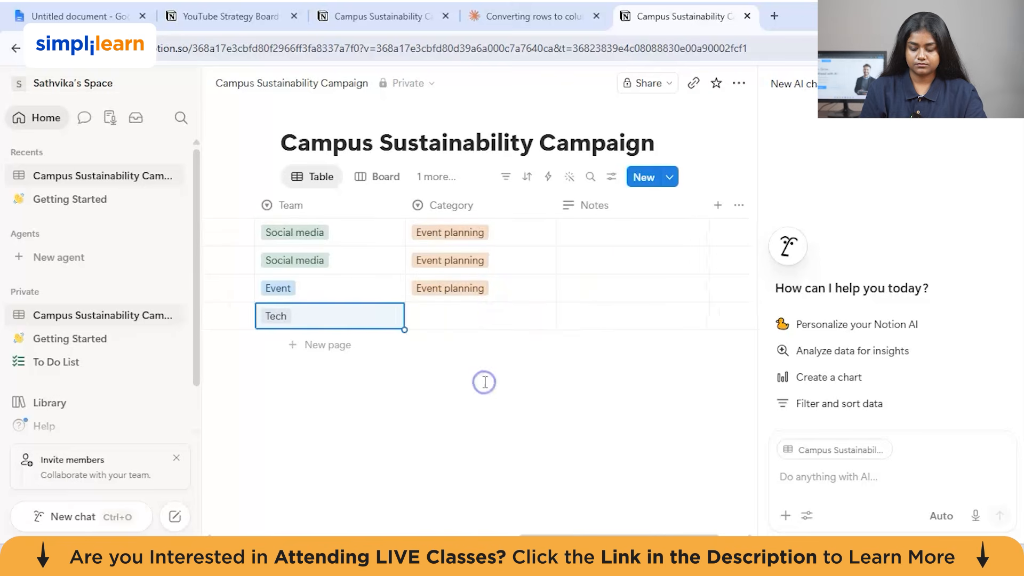
left_click(460, 318)
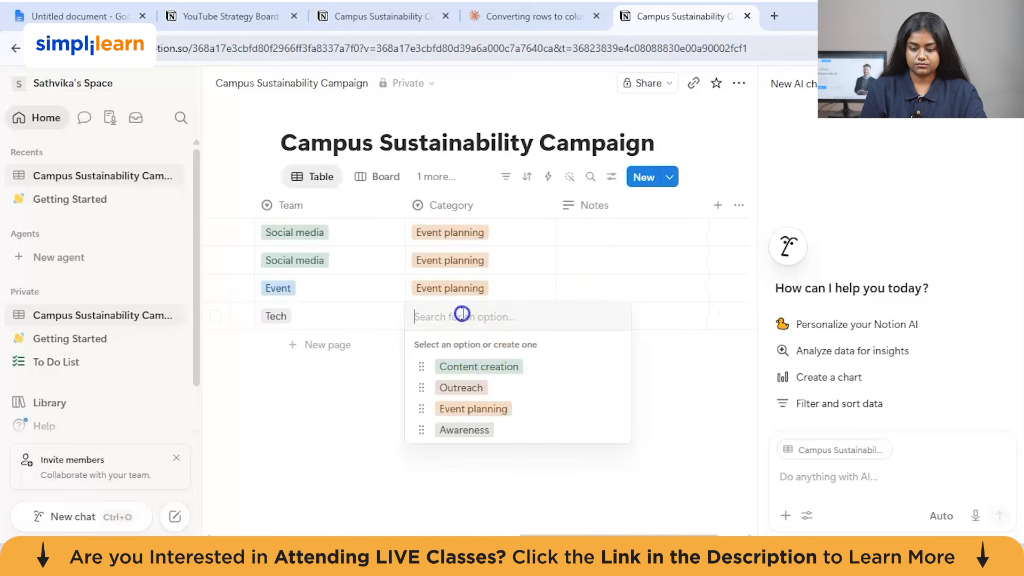
left_click(501, 368)
Change the recycling awareness booth task's Team to Event and its Category to Awareness.
left_click(556, 319)
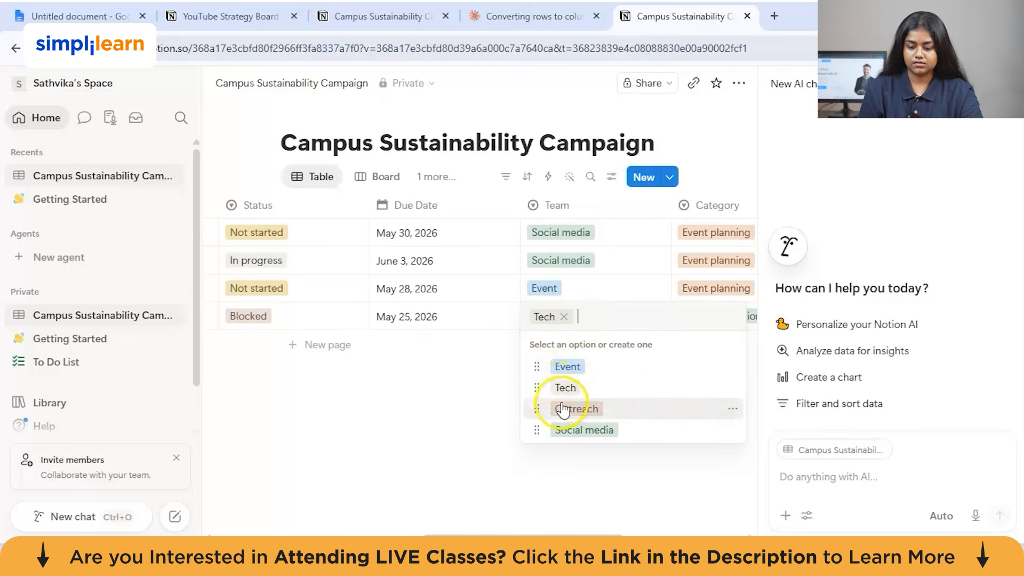
left_click(561, 373)
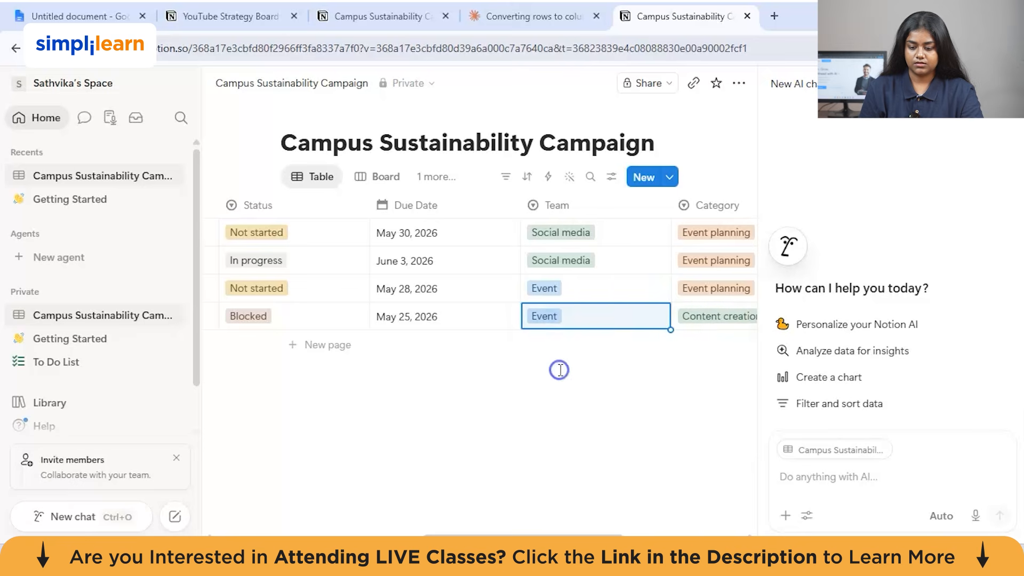
left_click(633, 312)
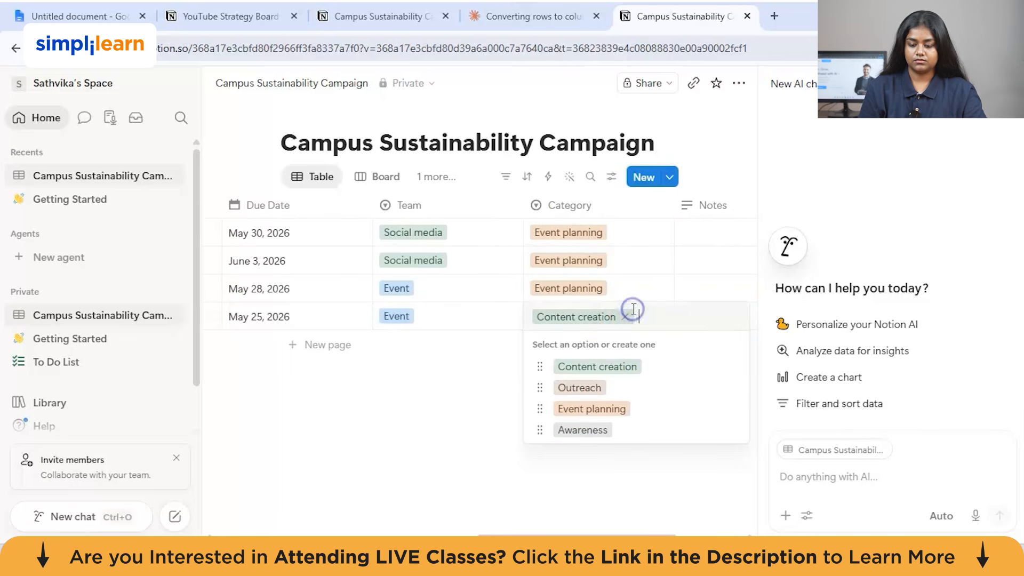
left_click(591, 427)
Ask the AI for a weekly progress report on all Campus Sustainability Campaign entries, covering completed, blocked and overdue tasks and this week's team focus.
scroll(544, 379, "left", 10)
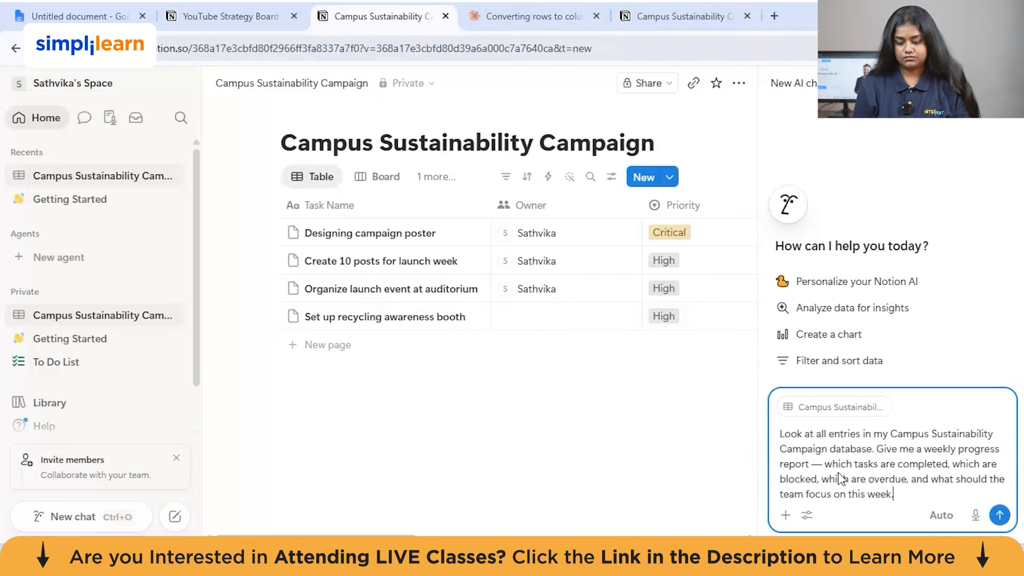
key("Return")
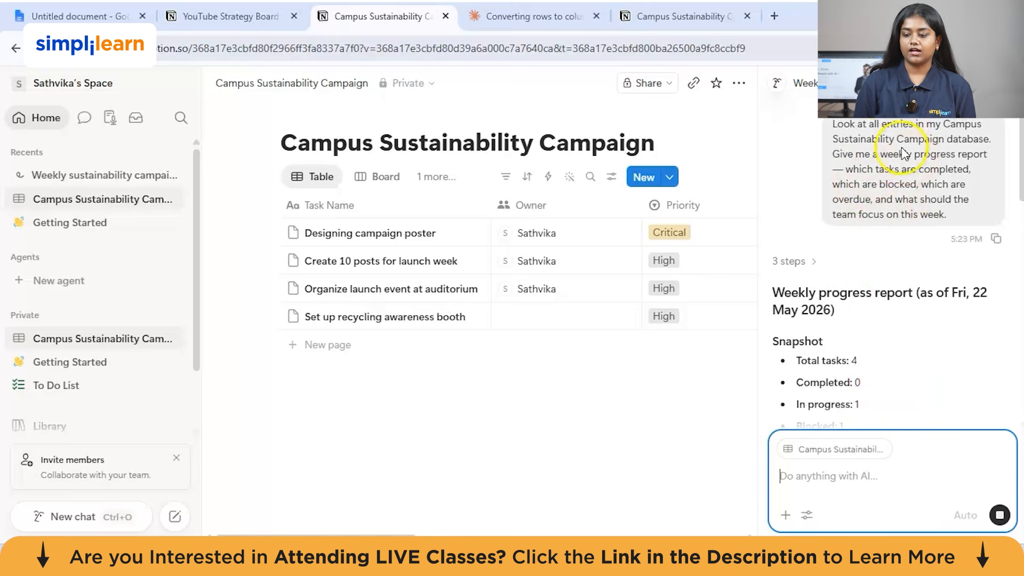
scroll(883, 216, "down", 1)
scroll(884, 217, "up", 1)
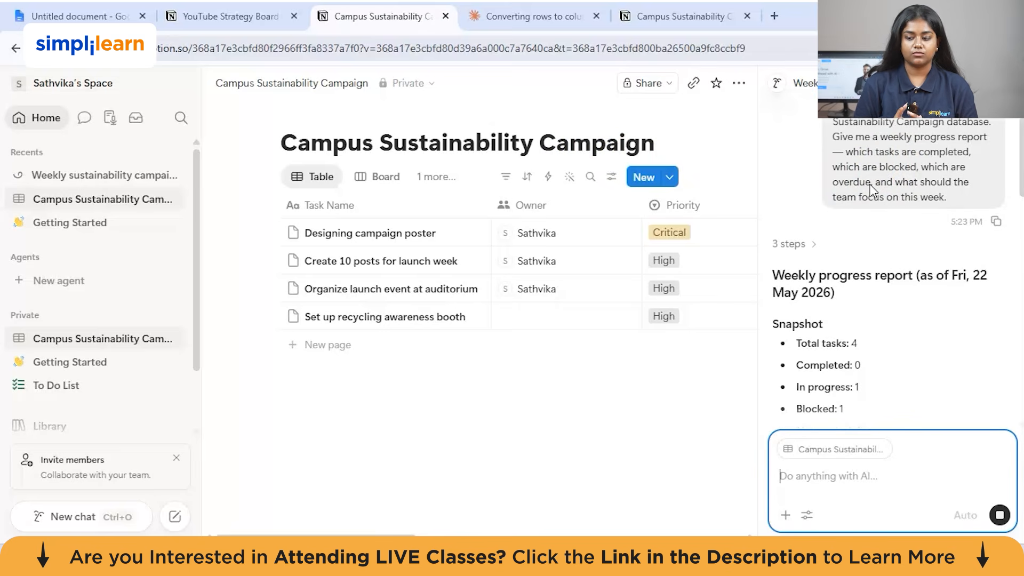
Open the weekly report chat as a full page and read its Snapshot, Completed and Blocked sections.
left_click(67, 176)
scroll(487, 323, "up", 10)
scroll(487, 323, "up", 2)
scroll(487, 324, "down", 3)
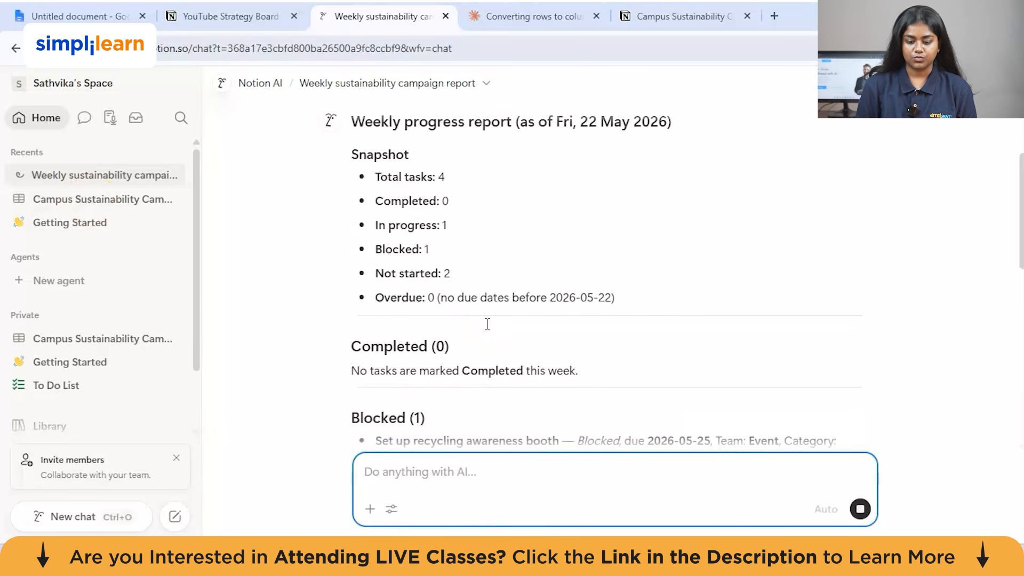
scroll(487, 323, "up", 1)
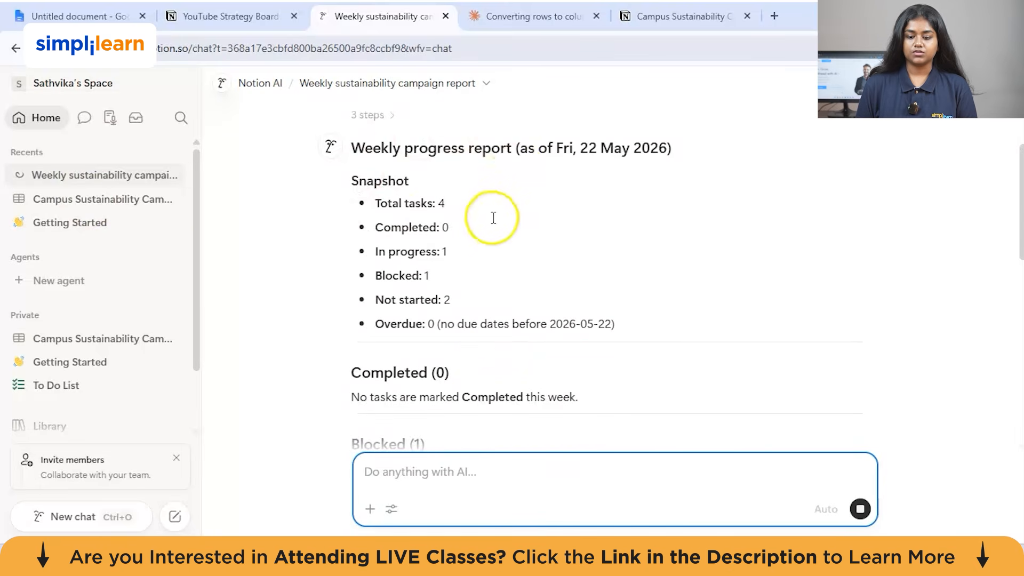
scroll(501, 227, "down", 1)
scroll(500, 227, "down", 1)
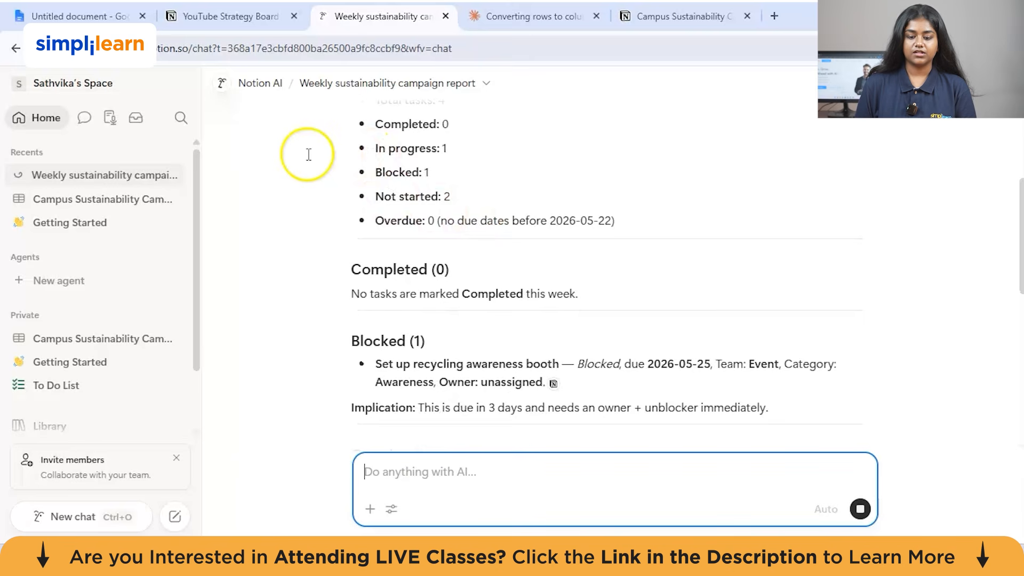
scroll(442, 233, "down", 3)
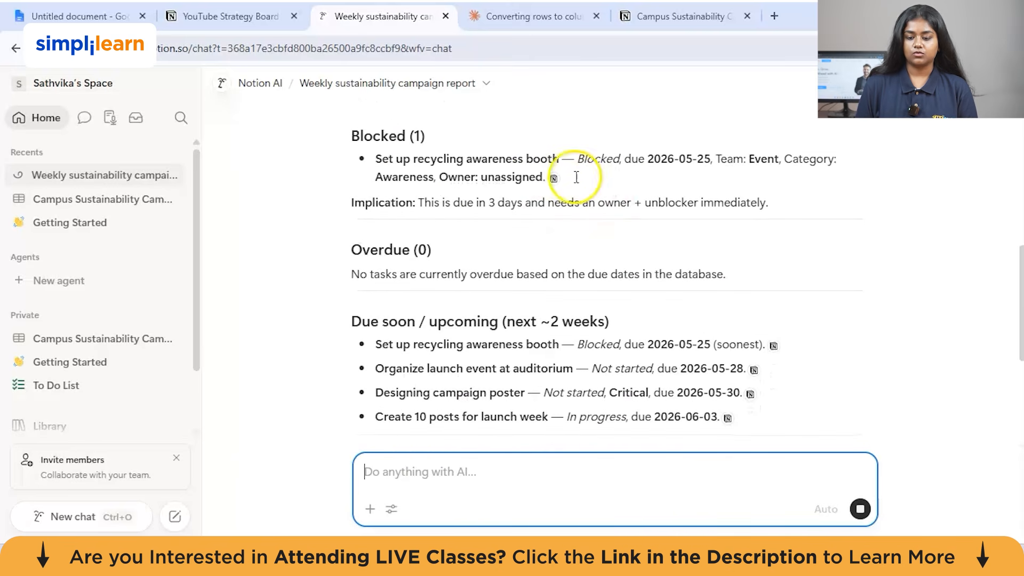
left_click_drag(548, 178, 403, 158)
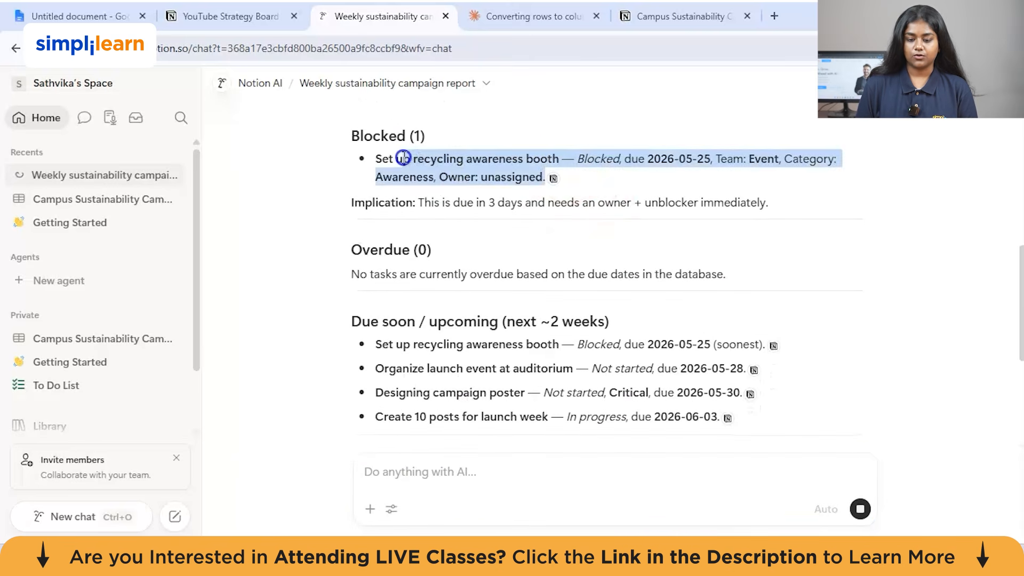
left_click(647, 178)
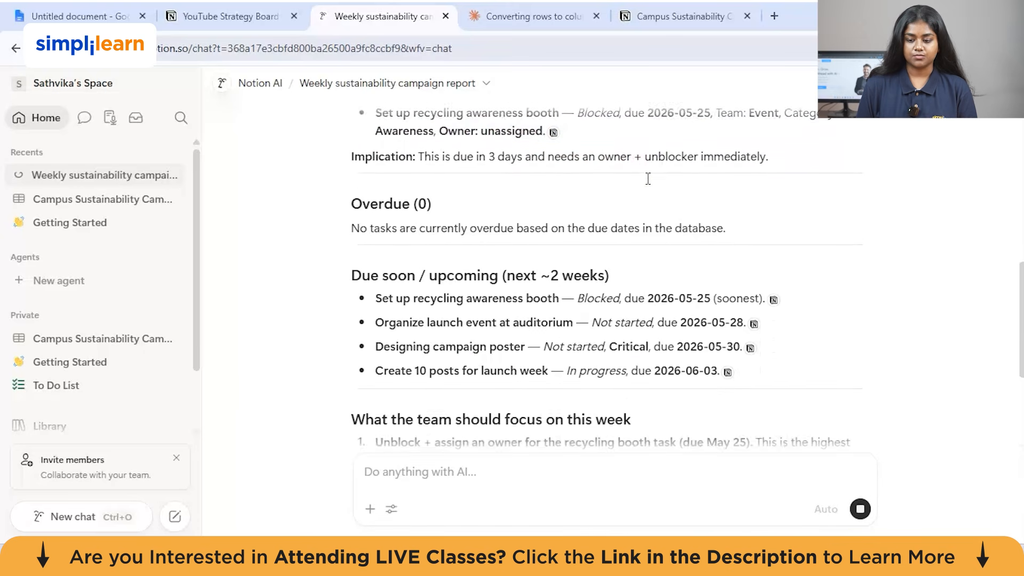
scroll(512, 186, "up", 1)
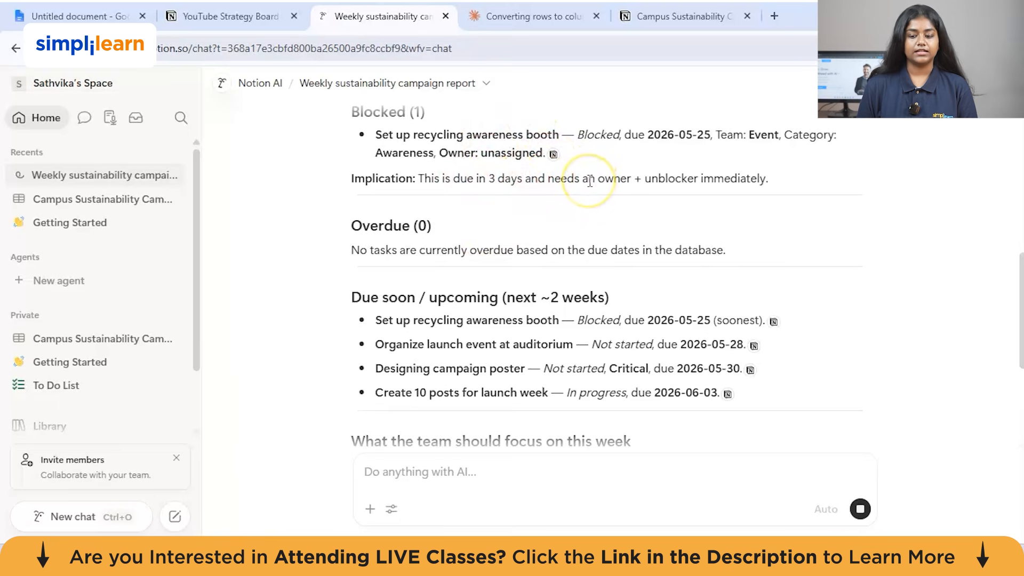
Check the recycling awareness booth task's owner in the database, and read the report's implication, upcoming tasks and team focus list.
left_click(101, 201)
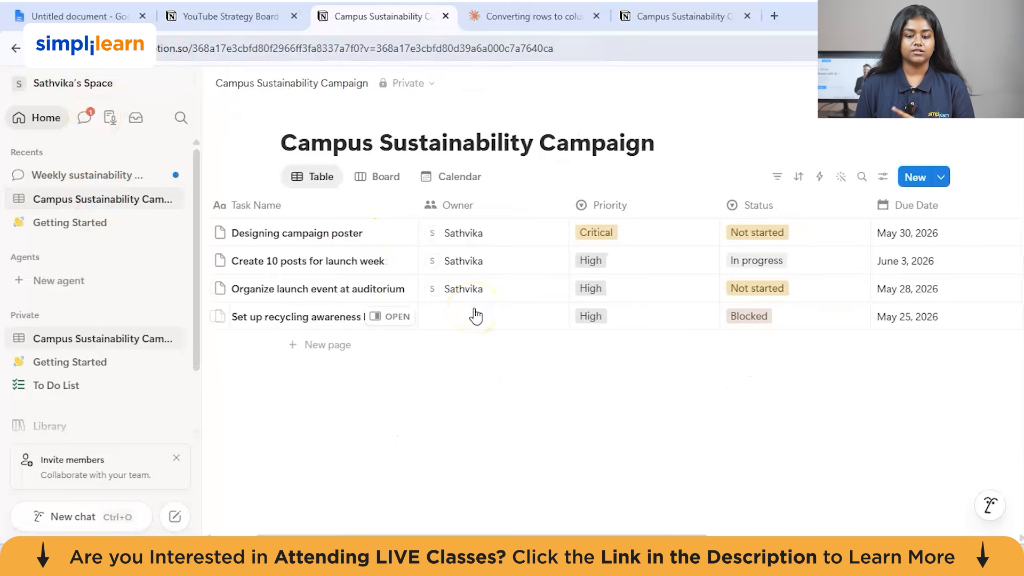
left_click(114, 177)
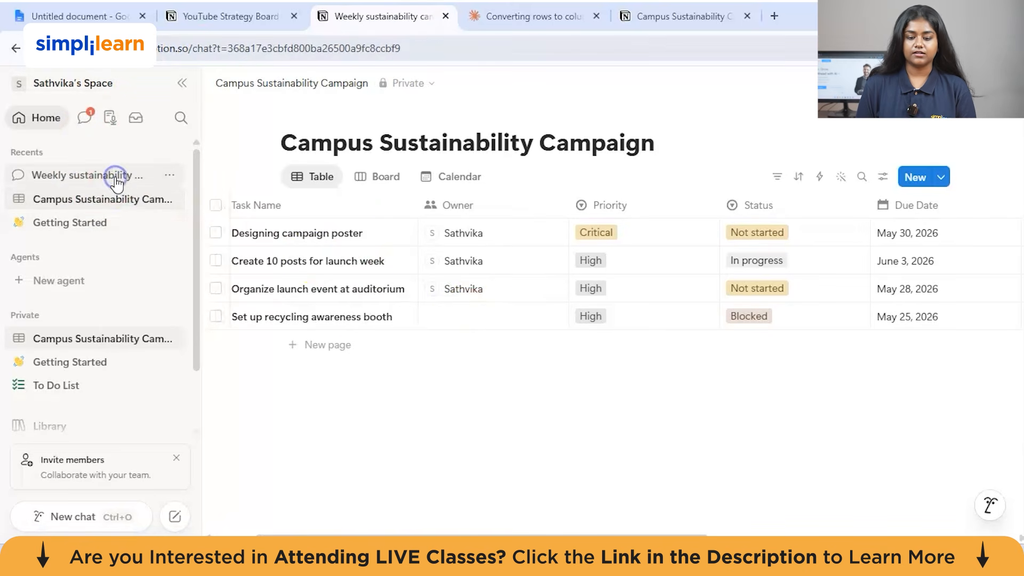
scroll(494, 277, "up", 5)
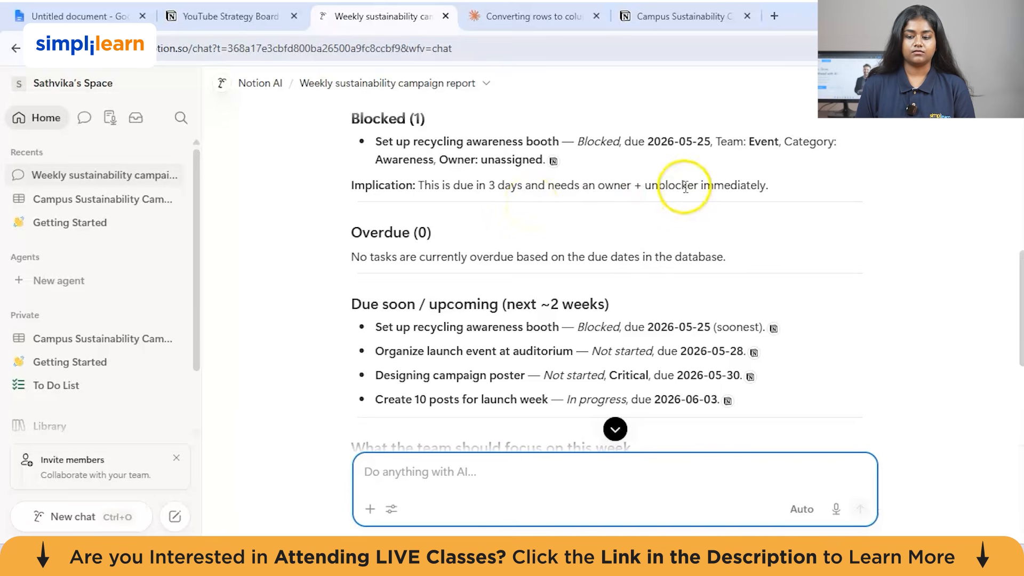
scroll(686, 191, "down", 1)
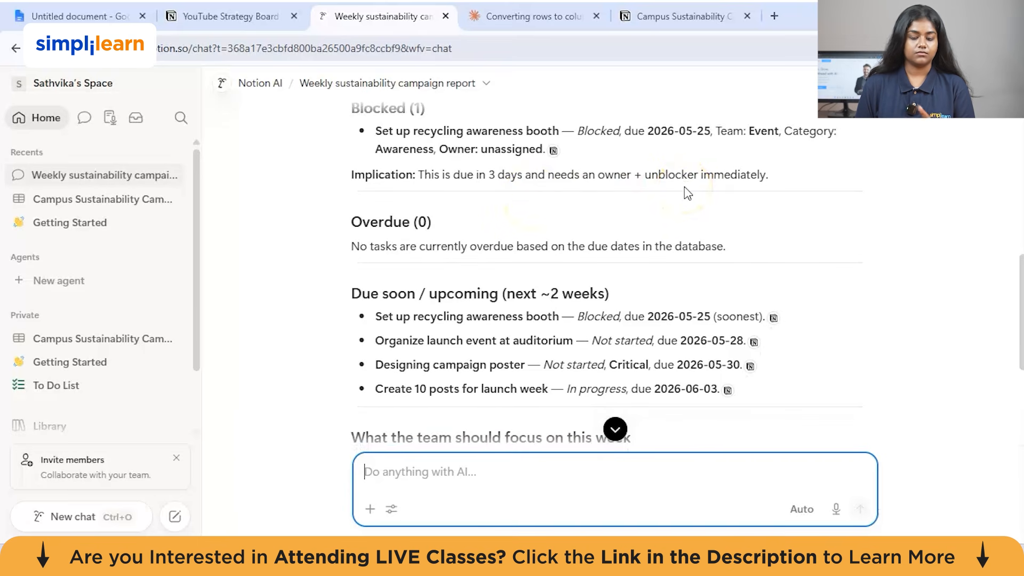
scroll(687, 193, "up", 1)
scroll(607, 206, "down", 1)
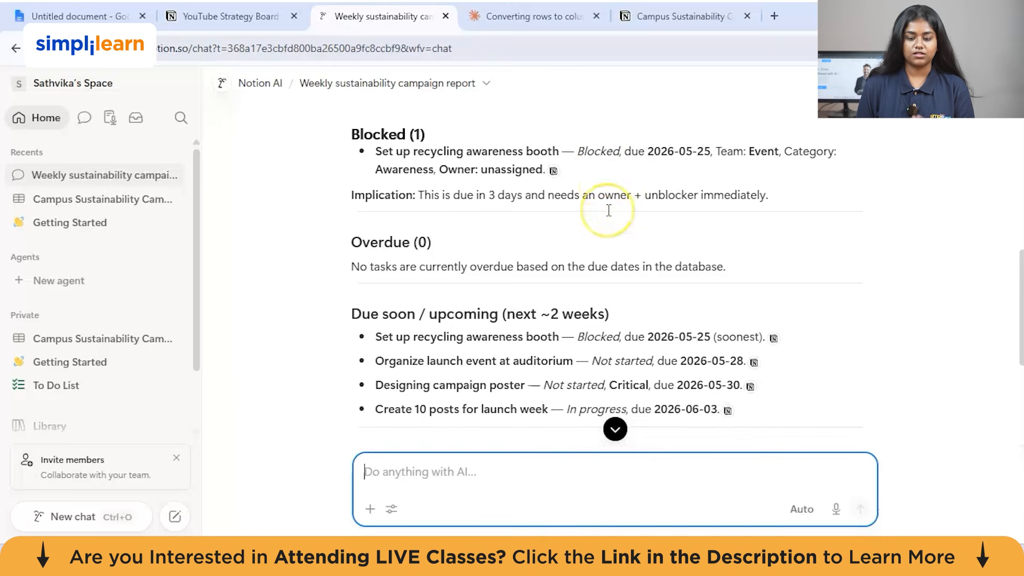
left_click(615, 429)
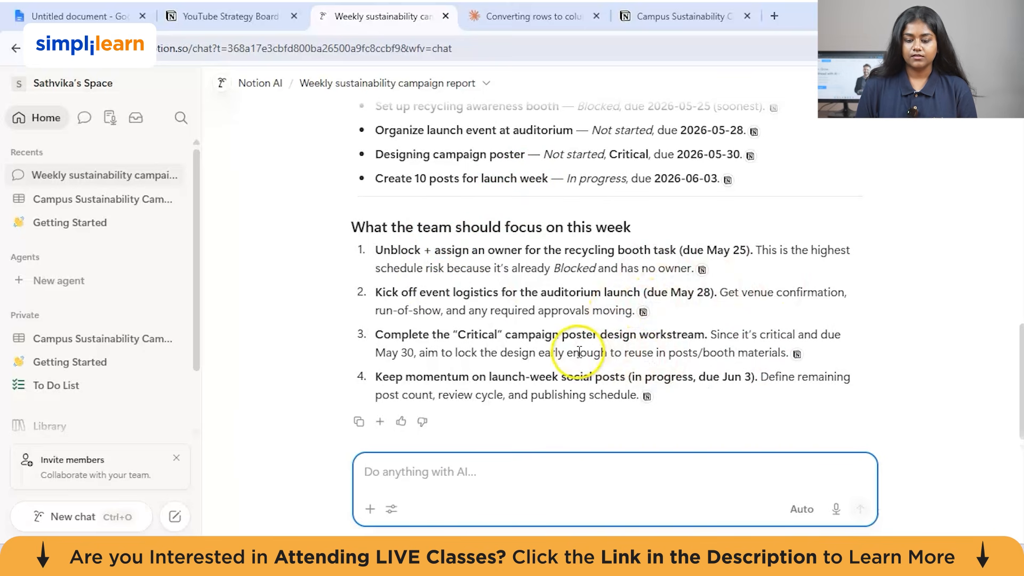
scroll(480, 309, "up", 10)
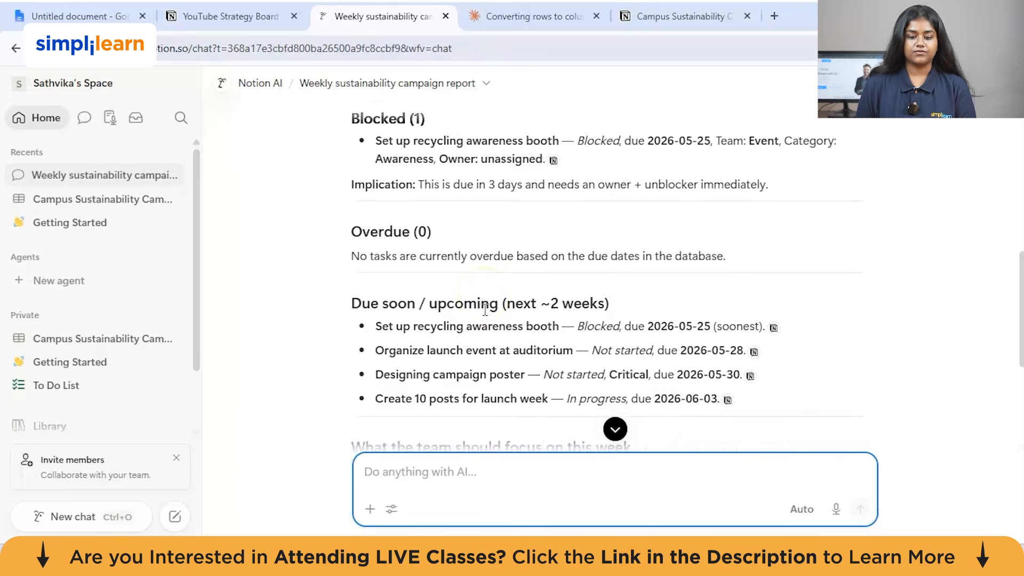
Return to the campaign table with the AI report open beside it and review the tasks' priorities, statuses and due dates.
left_click(88, 199)
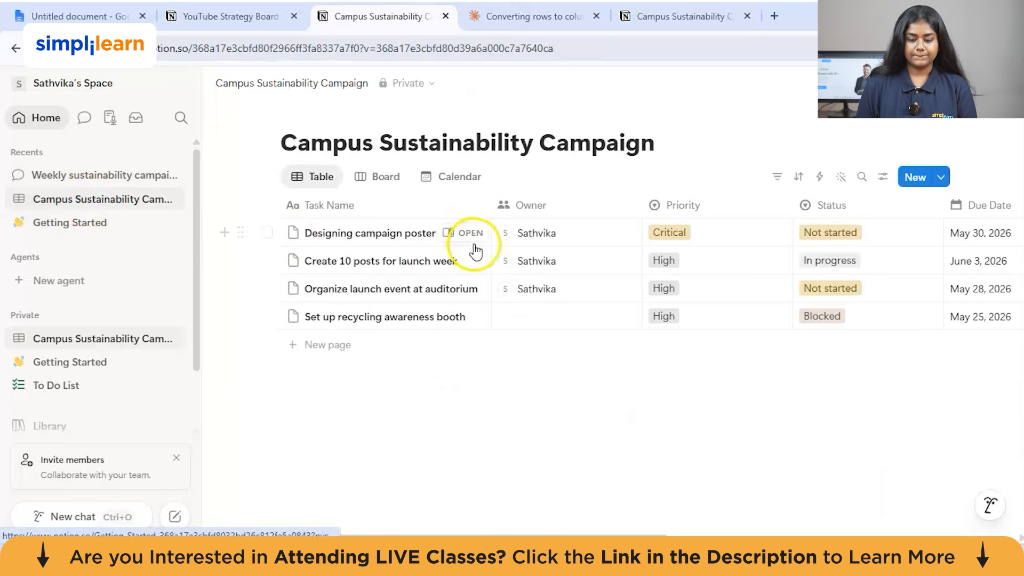
left_click(990, 503)
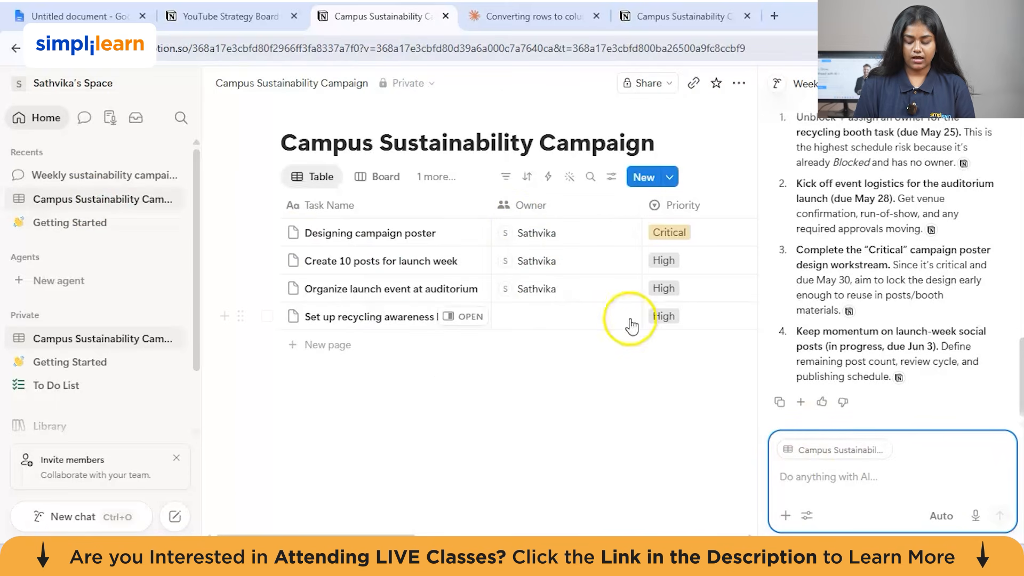
scroll(613, 338, "right", 8)
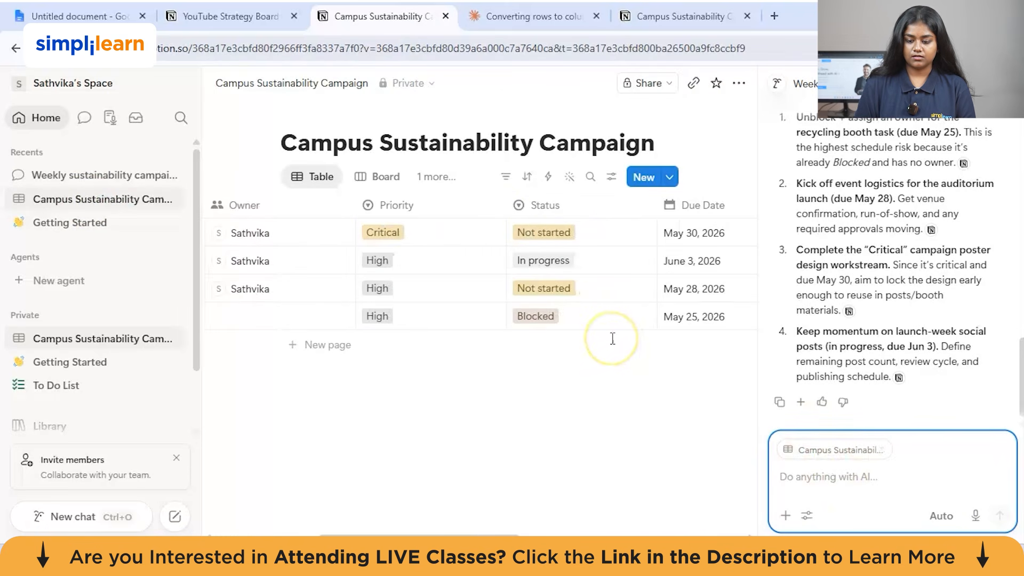
scroll(613, 338, "right", 3)
scroll(613, 338, "left", 8)
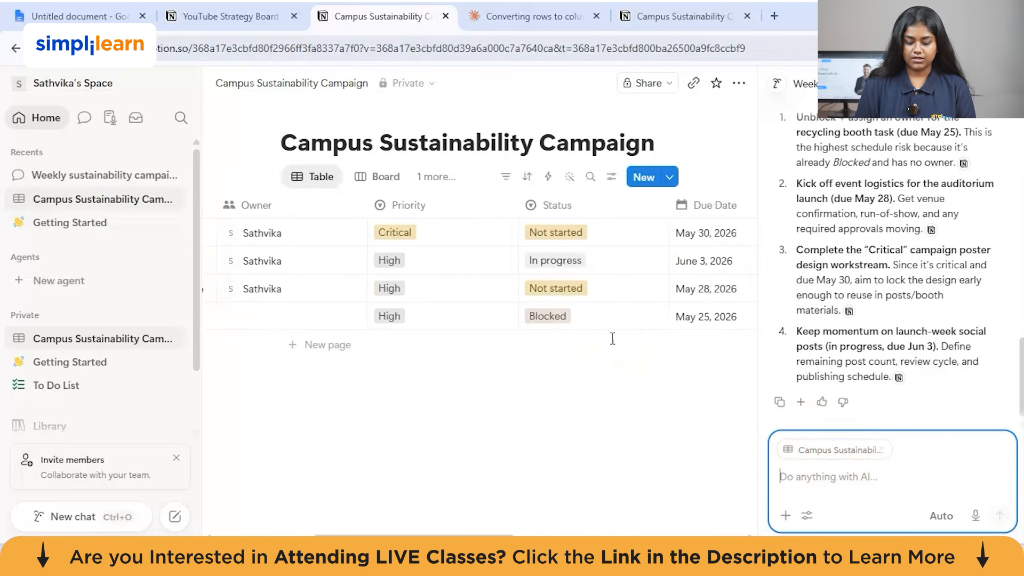
Ask the AI to identify all tasks assigned to the Social media team and create a content schedule for the launch week.
scroll(613, 338, "left", 3)
left_click(878, 480)
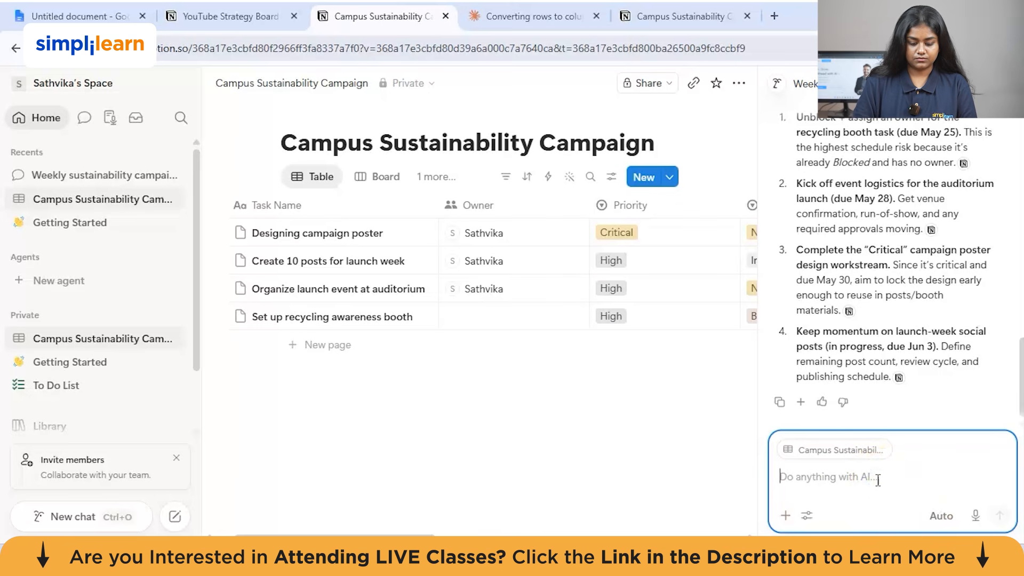
type("Identify all tasks assigned to Social media team and create a acc")
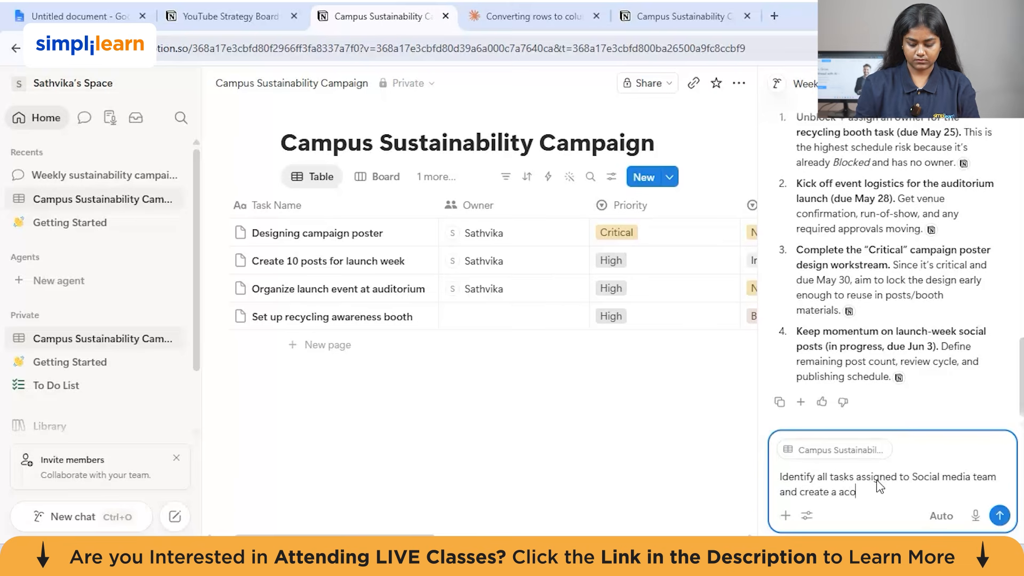
key("BackSpace")
key("BackSpace")
type(" content sche")
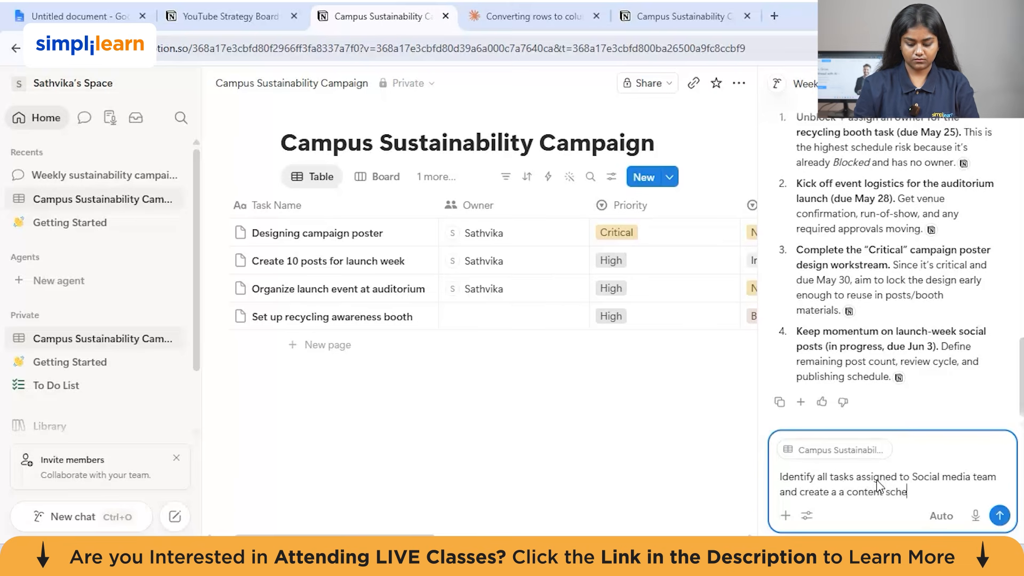
type("dule for the la")
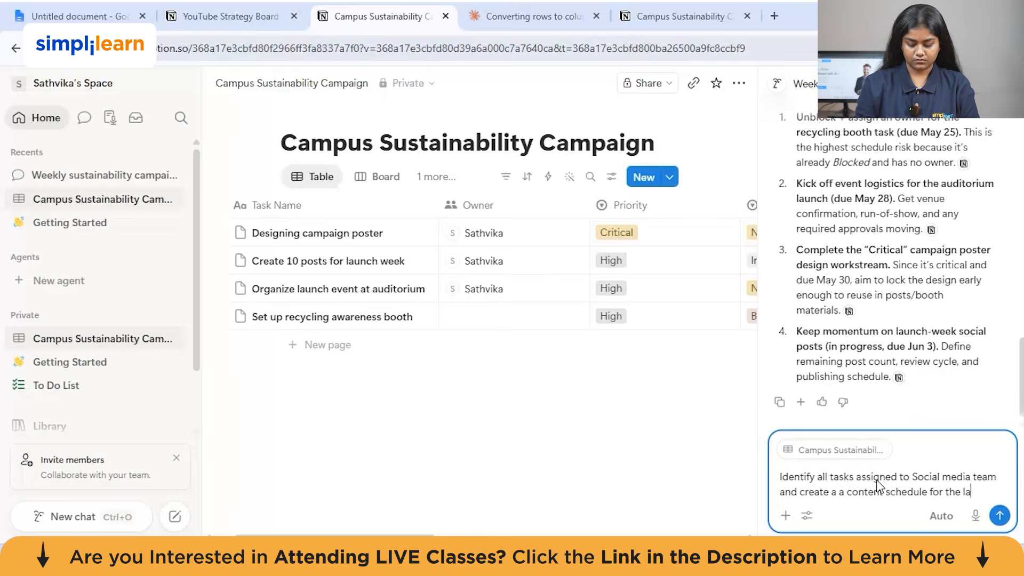
type("unch week")
key("Return")
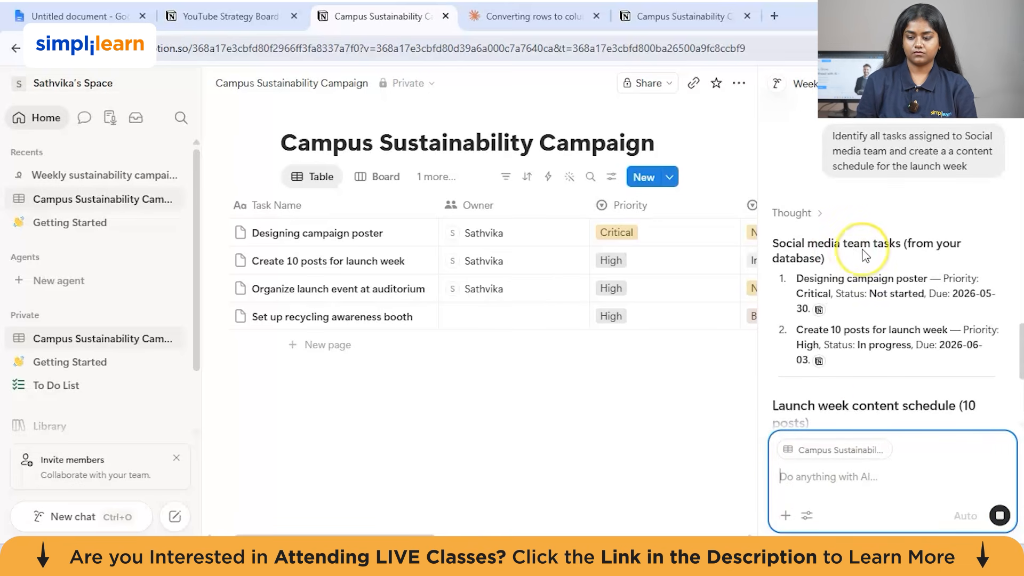
Open the weekly report chat as a full page and skim the social media team tasks and launch week content schedule.
left_click(862, 250)
scroll(863, 251, "down", 2)
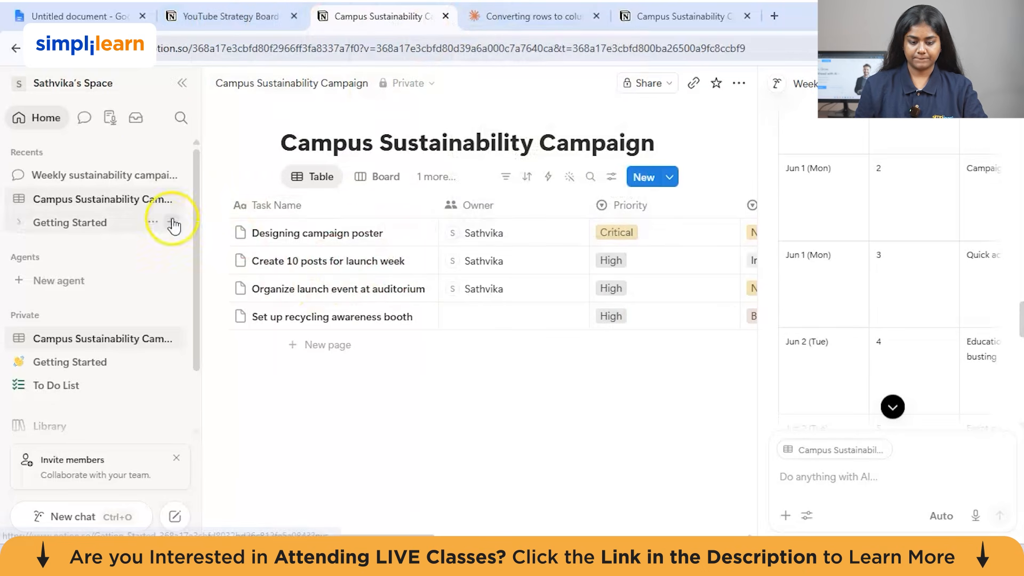
left_click(104, 175)
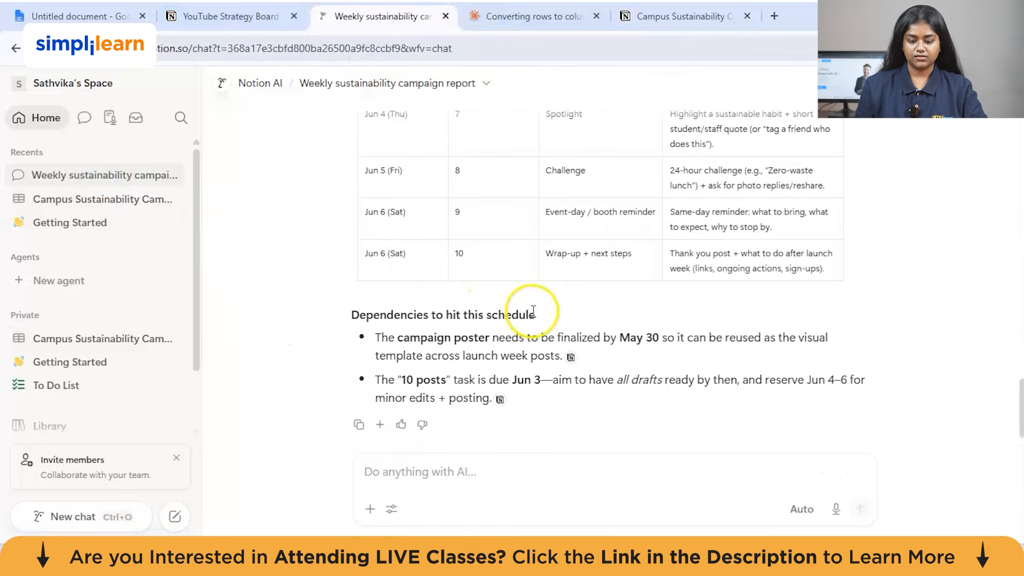
scroll(534, 311, "up", 10)
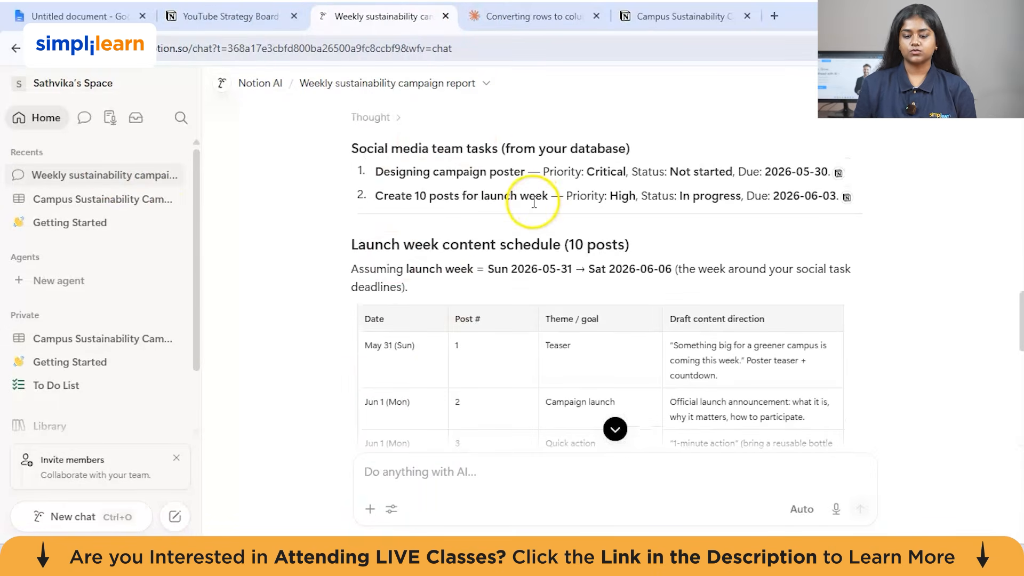
scroll(528, 146, "down", 1)
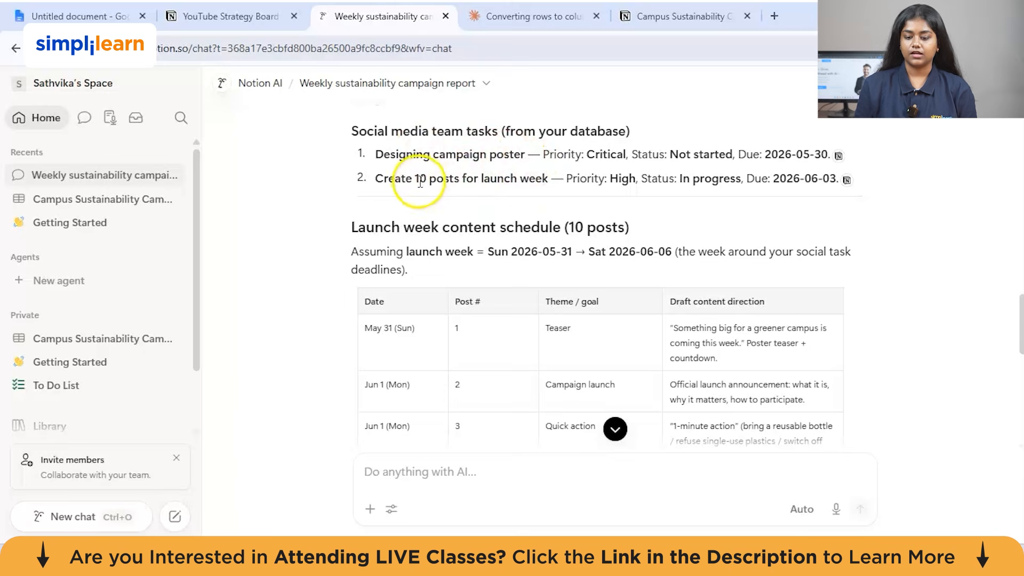
scroll(533, 176, "down", 3)
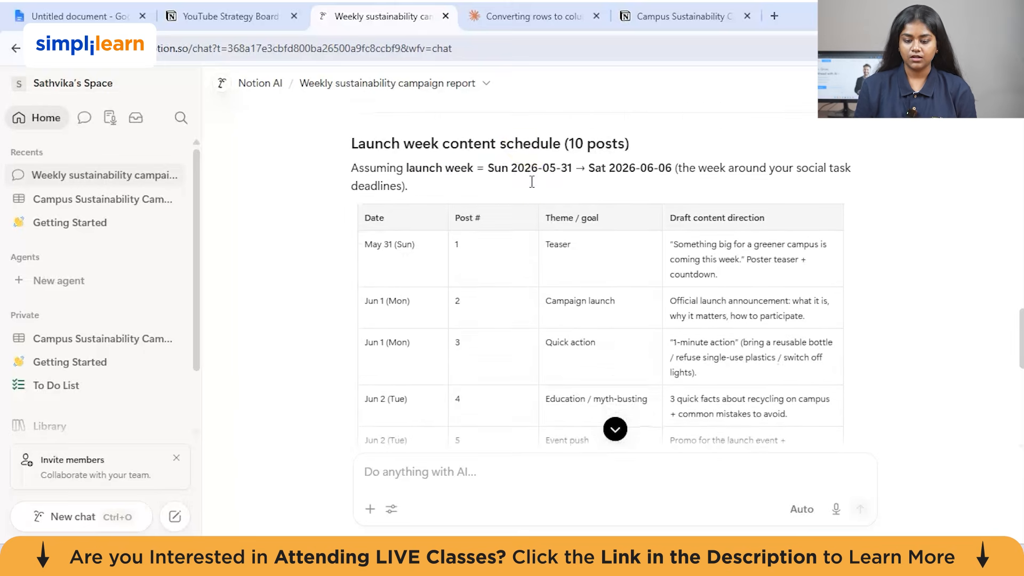
scroll(491, 201, "down", 1)
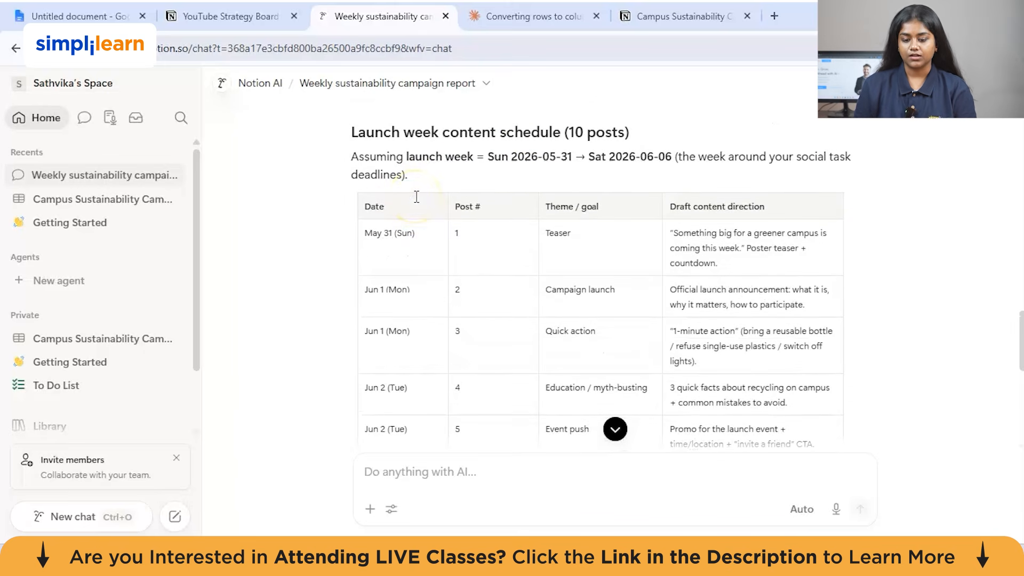
scroll(416, 197, "down", 3)
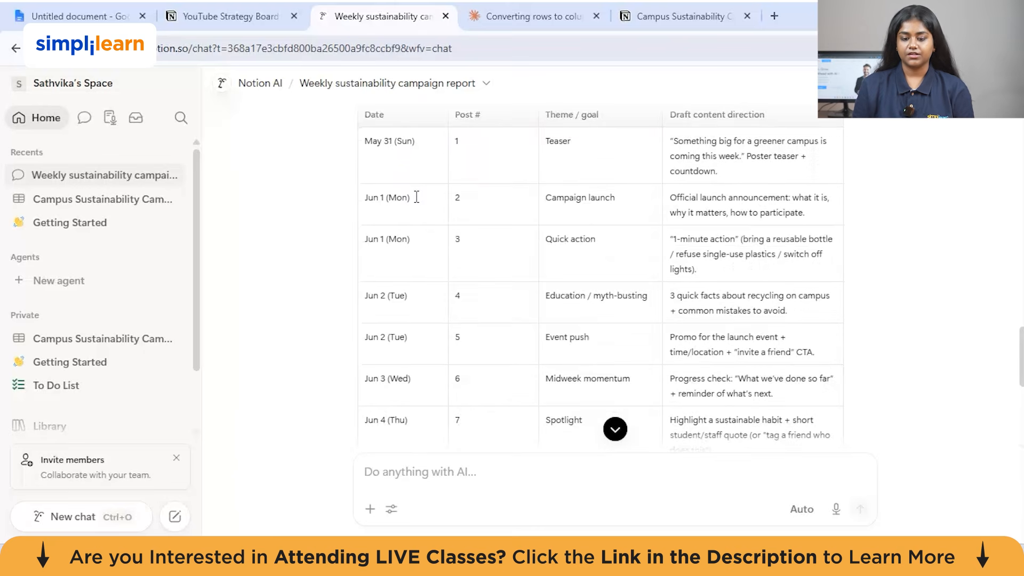
scroll(417, 197, "down", 10)
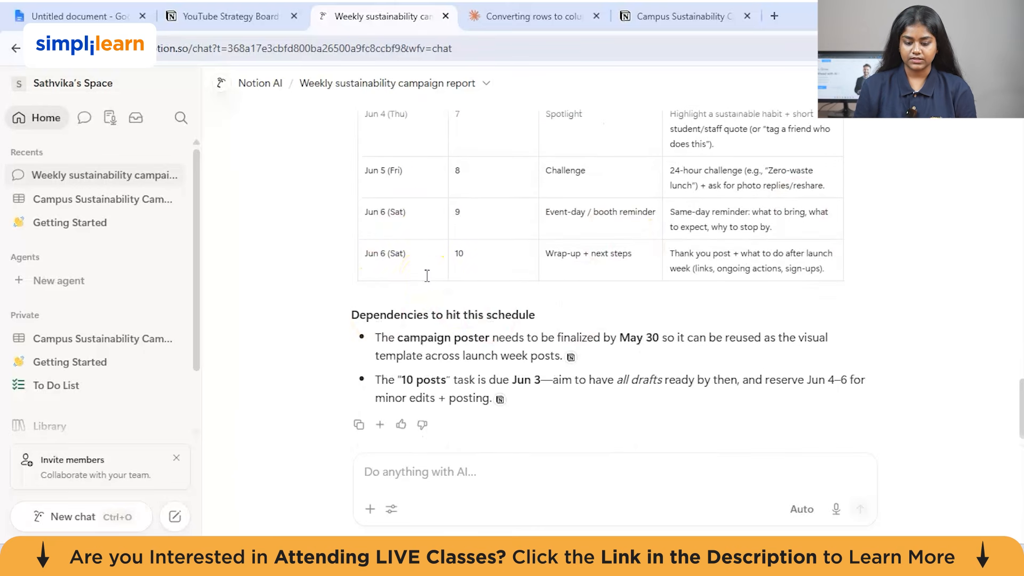
Examine the schedule table's columns and the draft content direction of the first launch week posts at a larger size.
scroll(548, 331, "up", 12)
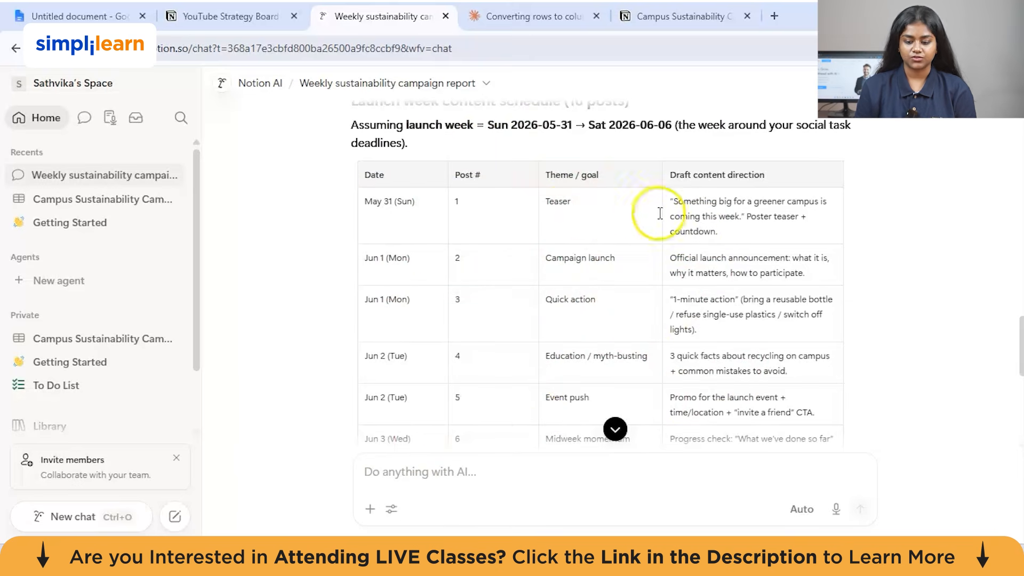
scroll(564, 212, "up", 2)
scroll(565, 212, "right", 2)
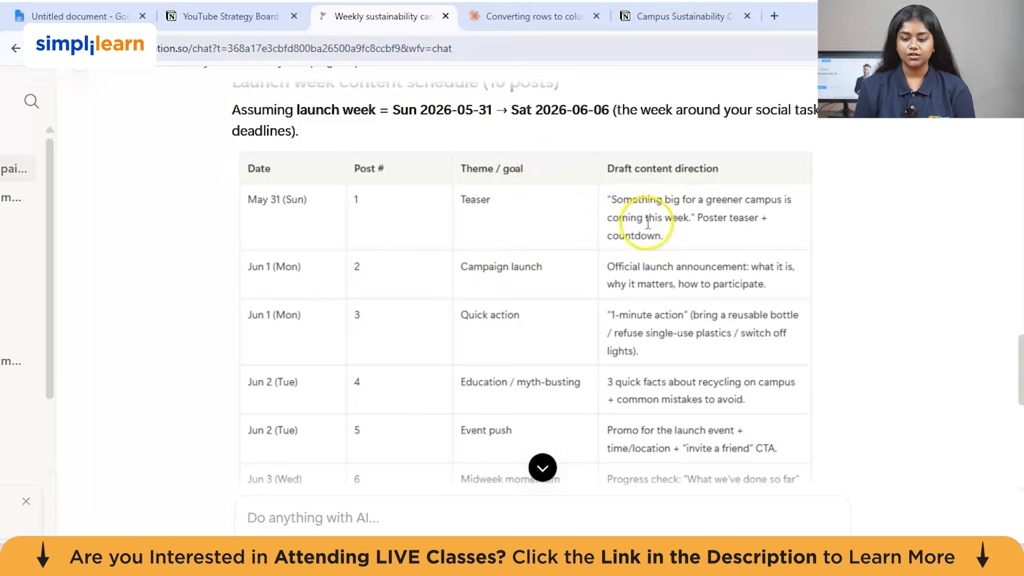
left_click(684, 242)
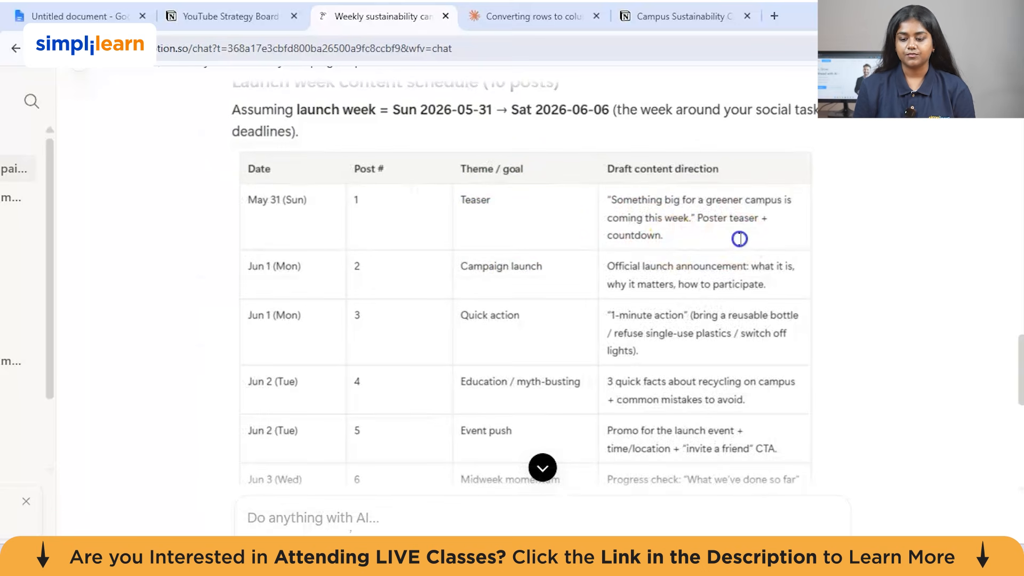
scroll(741, 239, "up", 3)
scroll(741, 239, "up", 2)
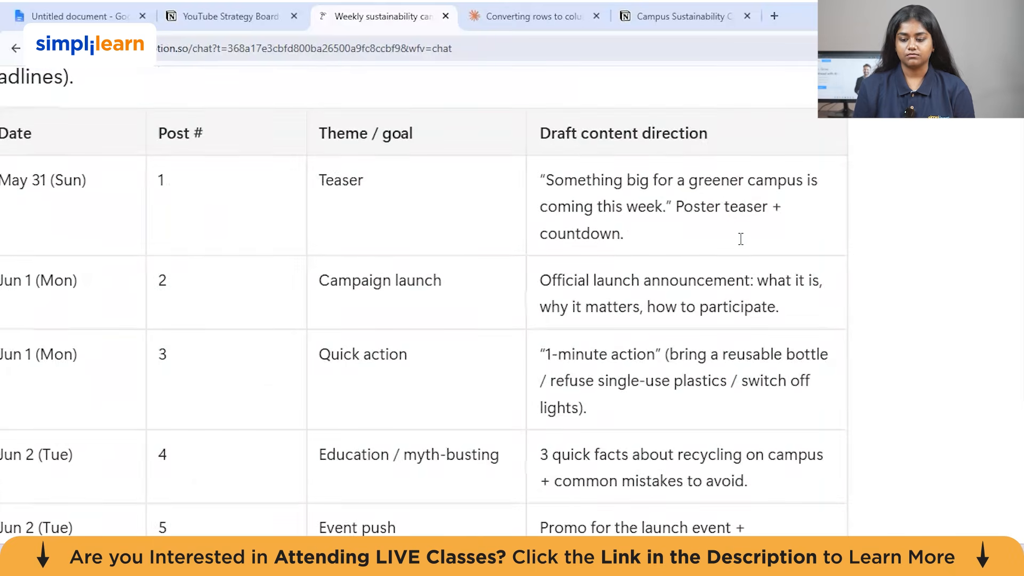
scroll(740, 239, "down", 5)
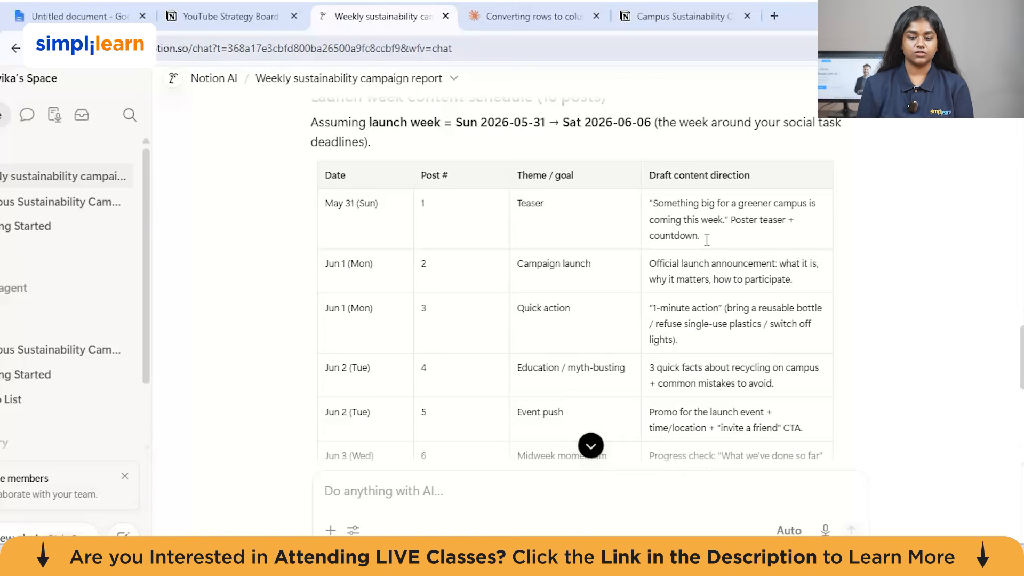
Read the themes and draft content directions of the remaining scheduled posts, from the campaign launch through the wrap-up.
scroll(592, 256, "down", 1)
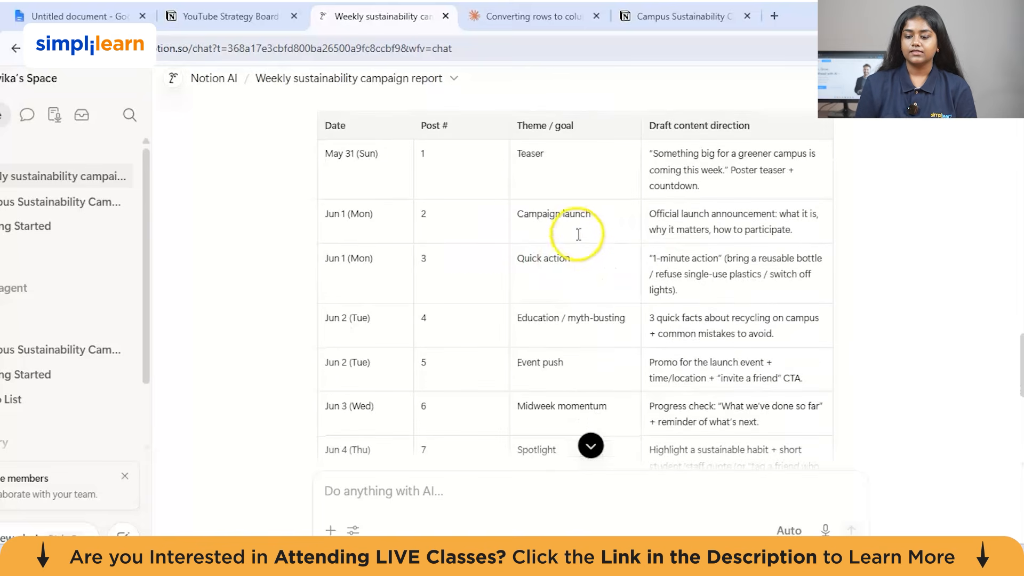
scroll(560, 243, "down", 2)
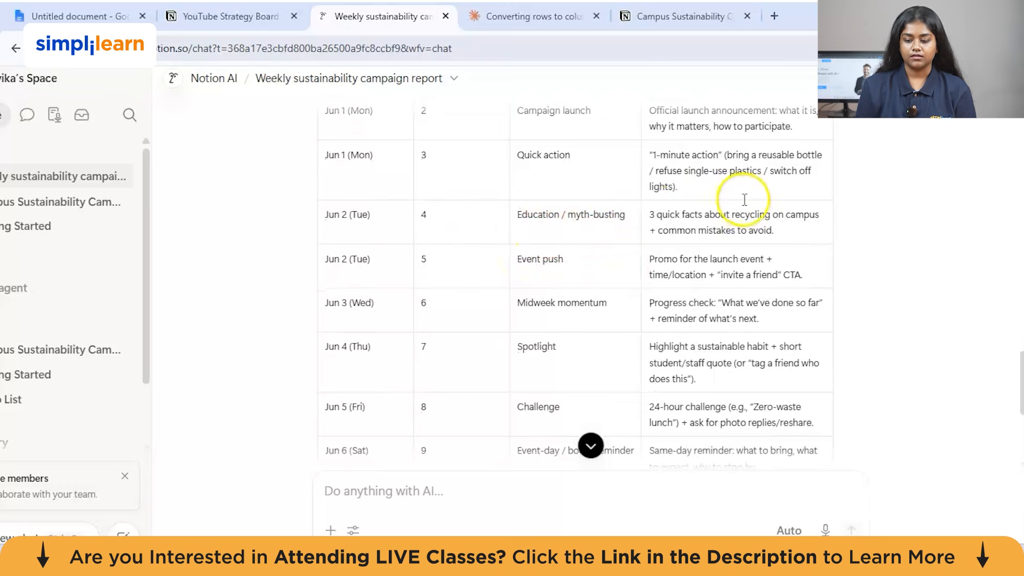
scroll(676, 213, "down", 1)
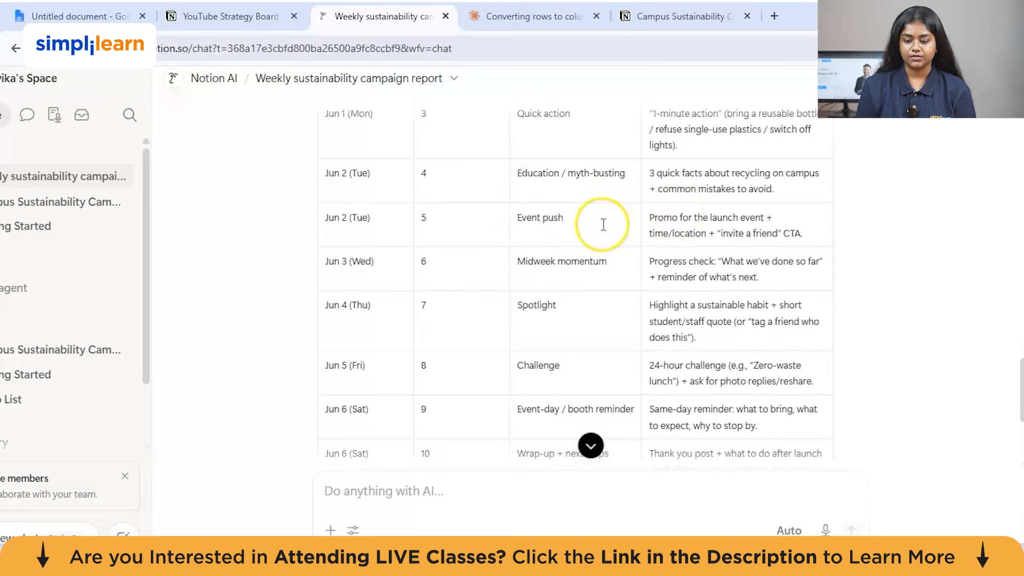
scroll(603, 225, "up", 1)
scroll(603, 225, "down", 1)
scroll(597, 219, "up", 2)
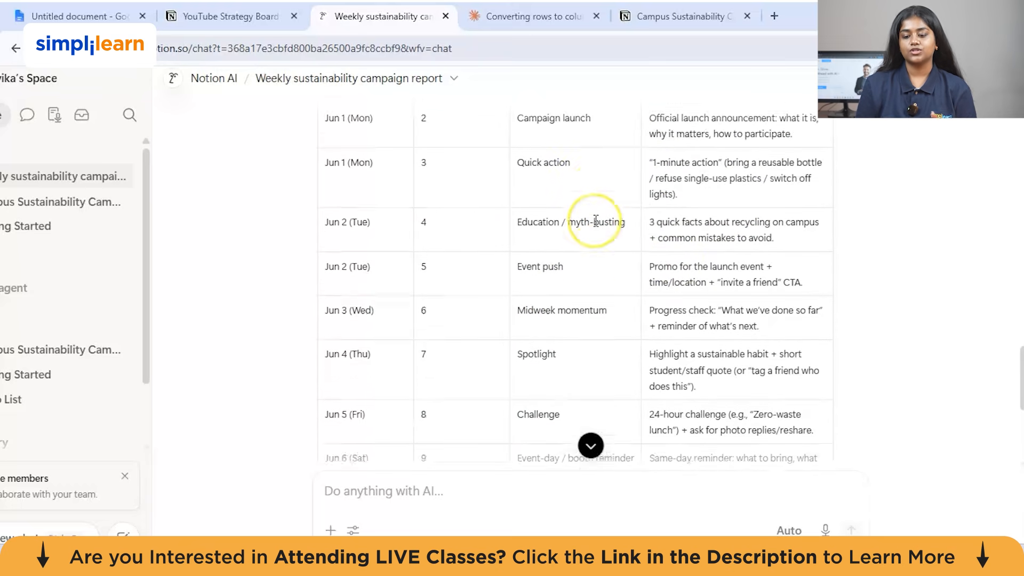
scroll(596, 220, "down", 2)
scroll(596, 221, "down", 1)
left_click(539, 217)
scroll(539, 217, "down", 1)
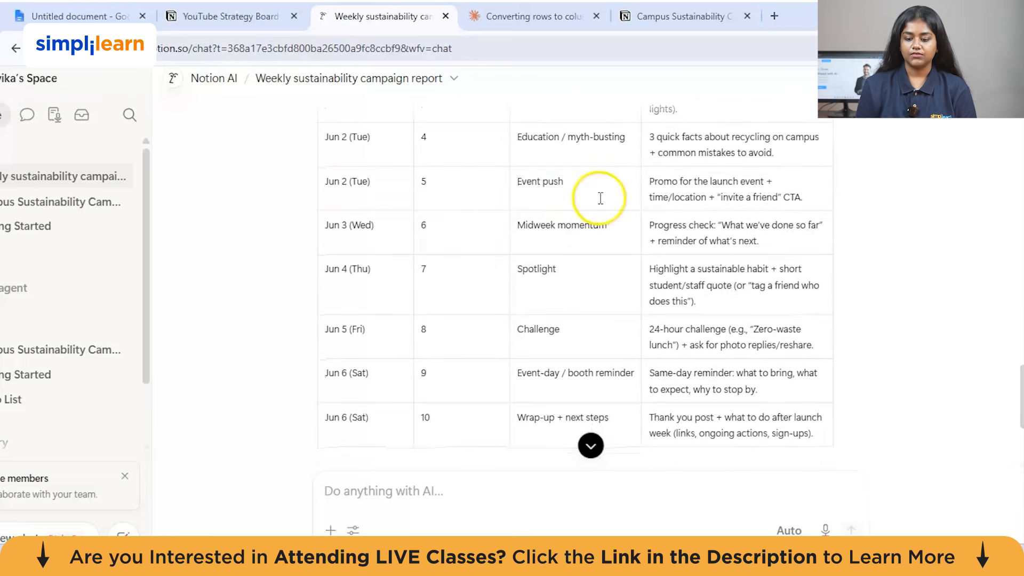
scroll(600, 199, "down", 2)
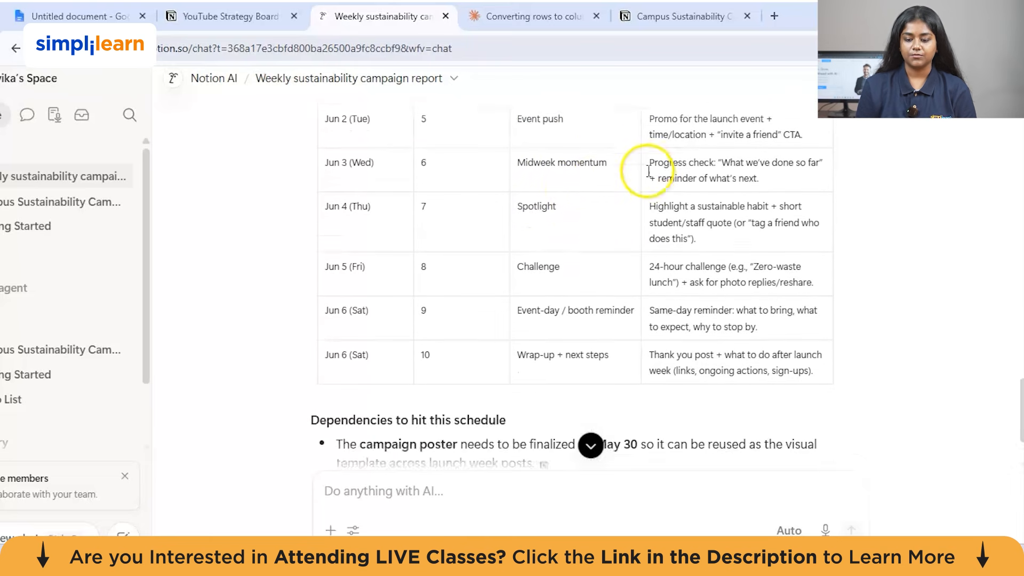
scroll(581, 199, "down", 2)
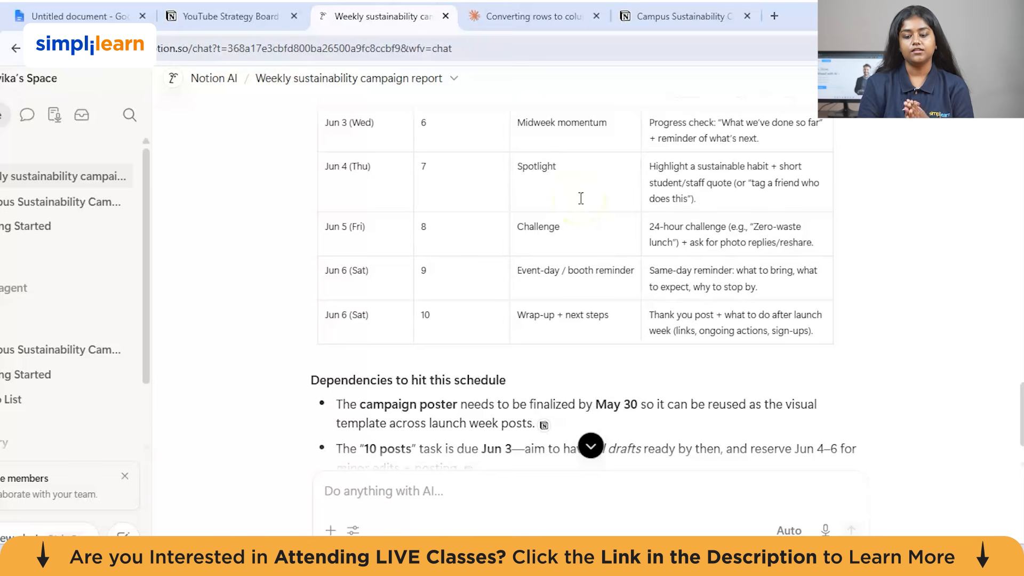
scroll(762, 323, "up", 1)
scroll(763, 324, "down", 1)
left_click(643, 231)
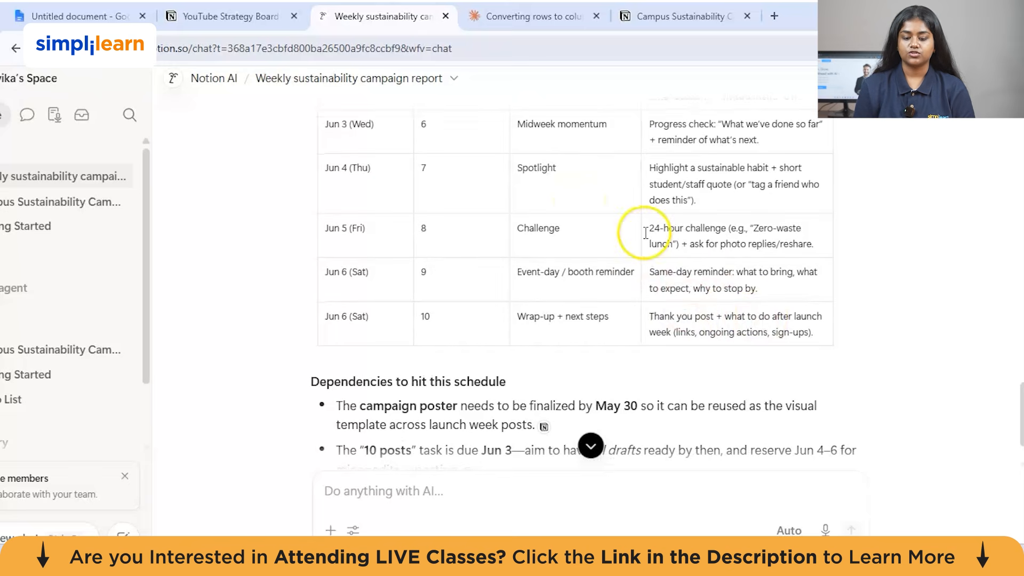
Recheck the social media team tasks, read the schedule's dependencies, and preview the source cited for the 10 posts task.
scroll(645, 233, "up", 10)
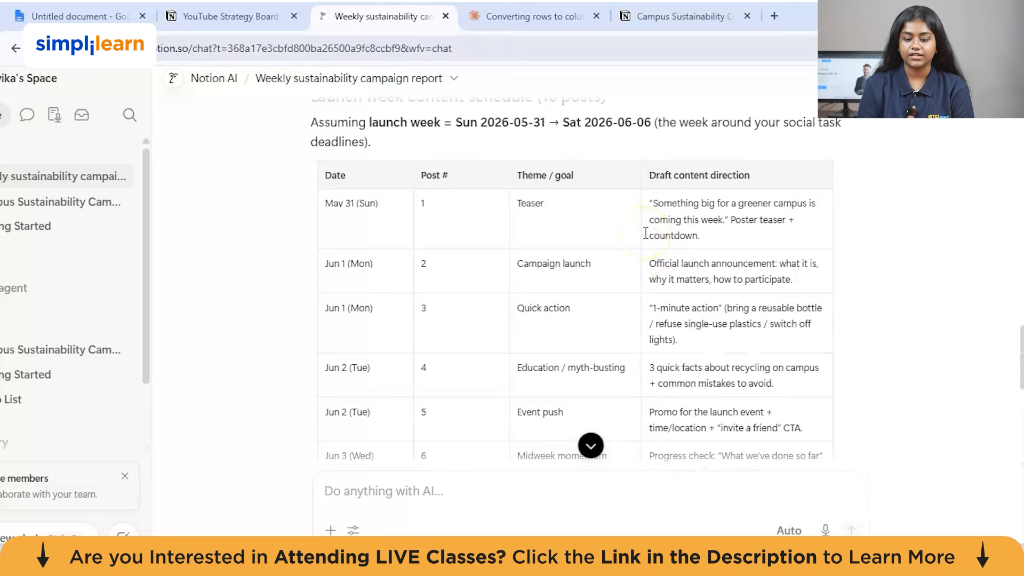
scroll(646, 233, "up", 6)
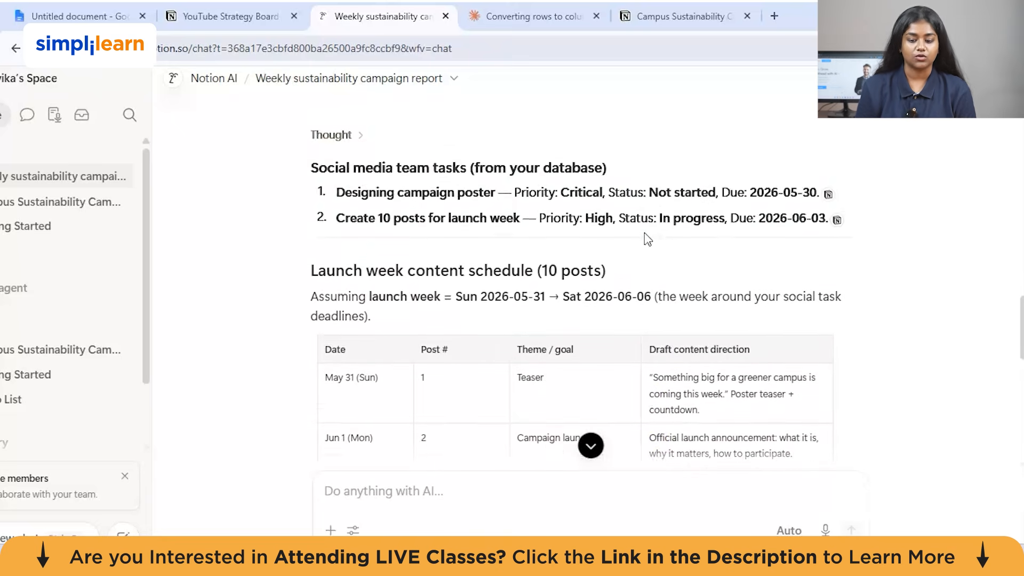
scroll(645, 233, "down", 14)
scroll(646, 233, "down", 3)
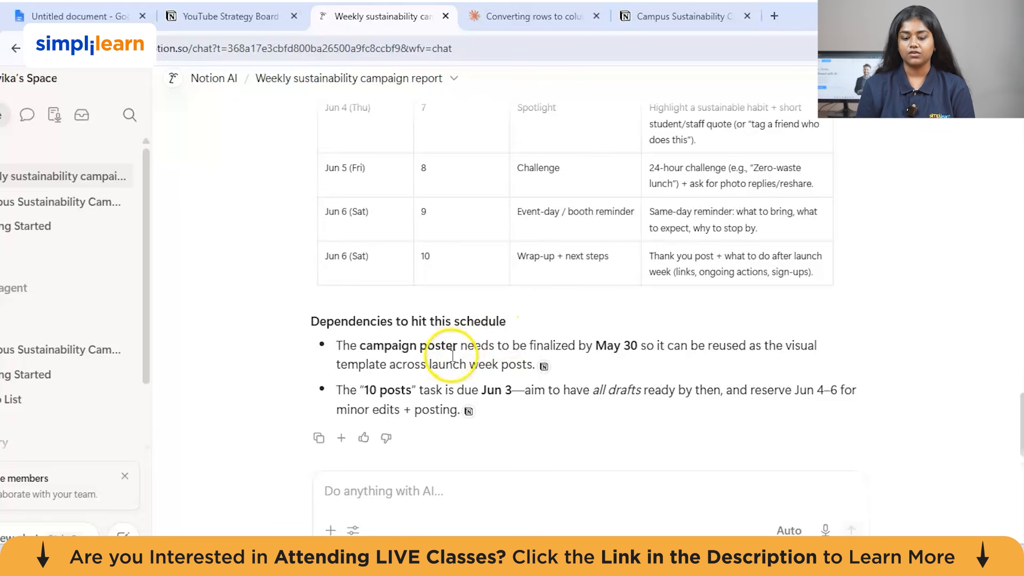
scroll(450, 352, "down", 1)
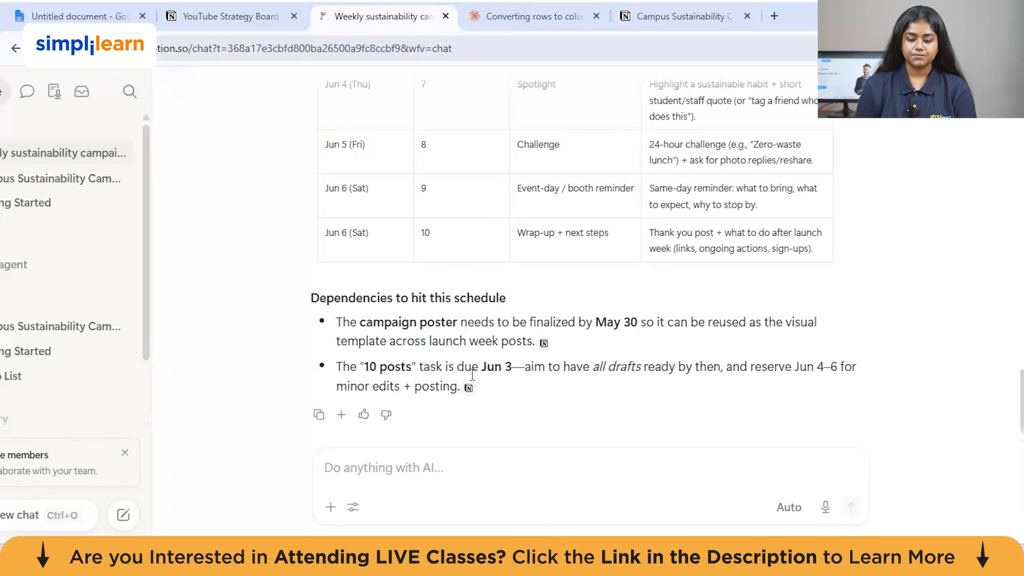
mouse_move(471, 389)
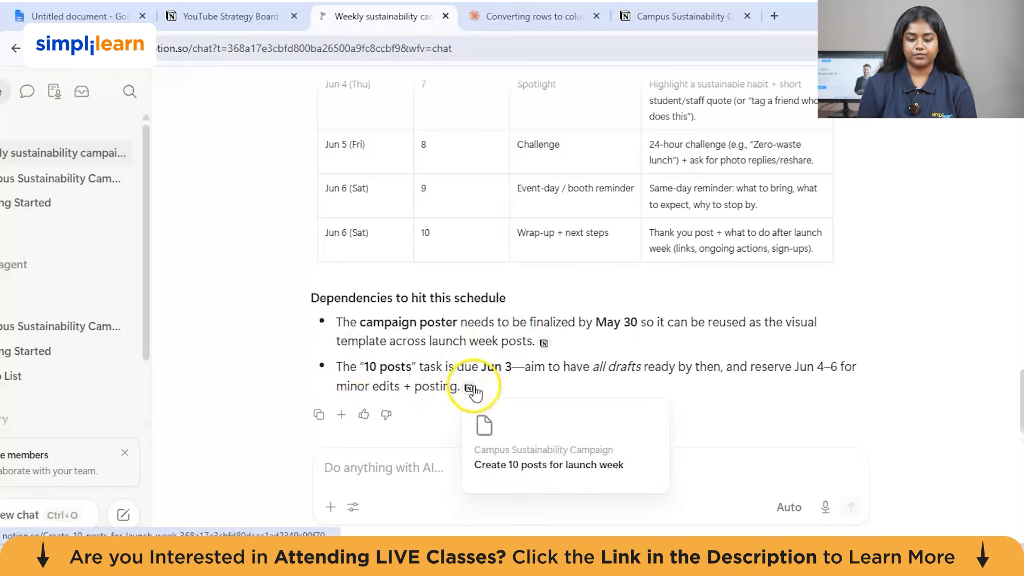
scroll(473, 343, "up", 12)
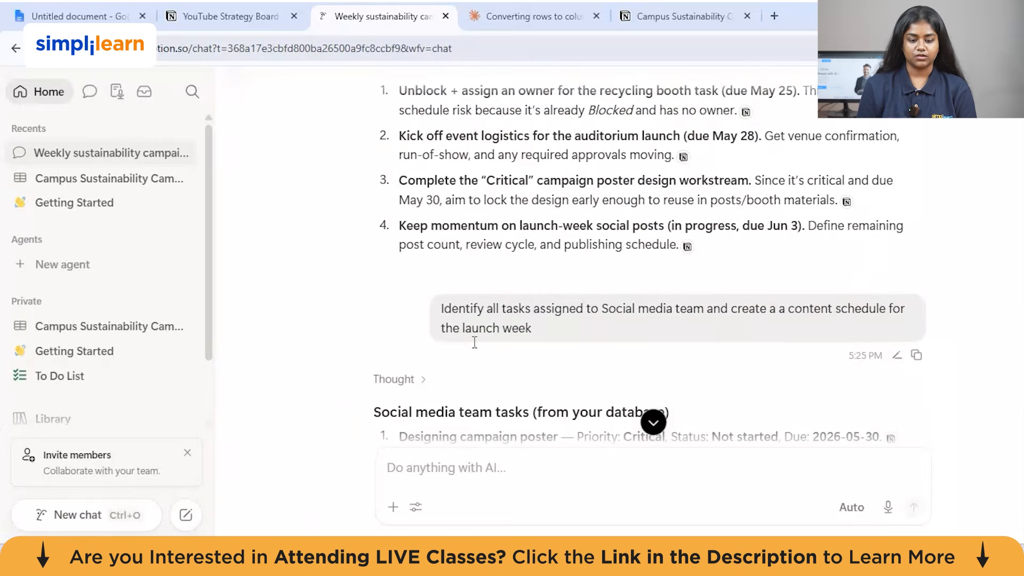
Return to the Campus Sustainability Campaign table and check each task's due date, team and category.
left_click(91, 199)
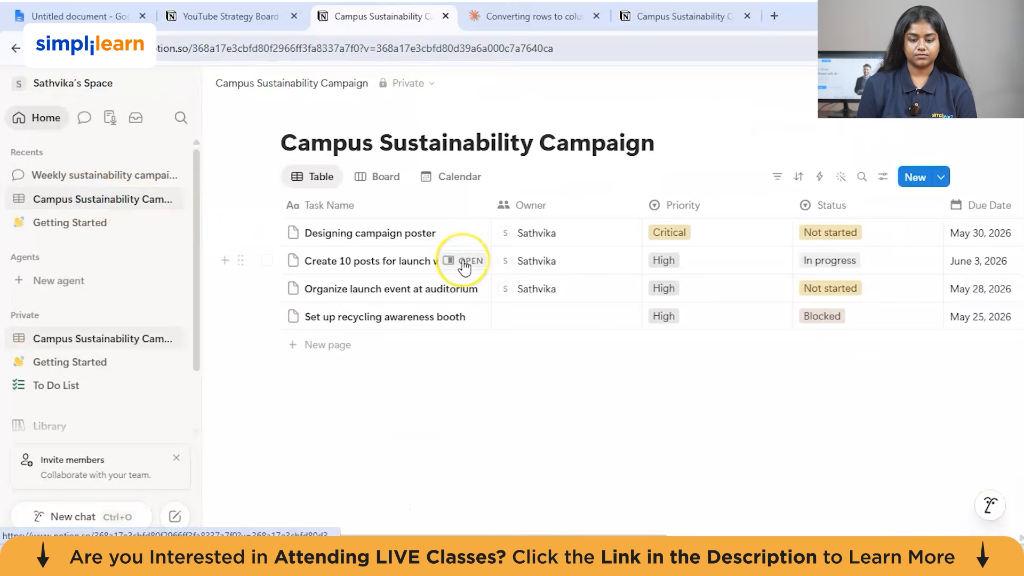
scroll(464, 267, "right", 10)
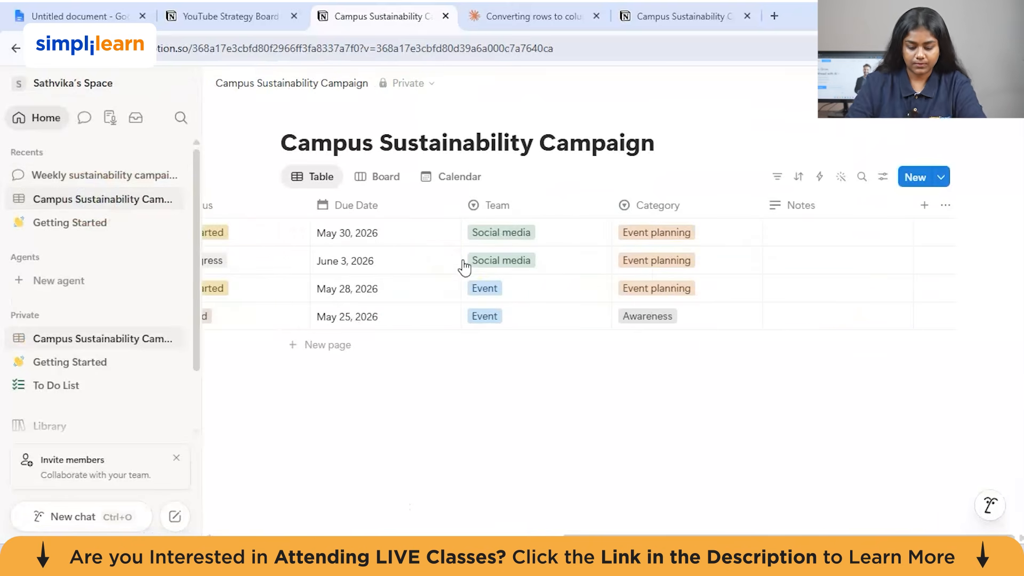
scroll(464, 267, "left", 10)
Ask Notion AI from the campaign database: "Look at all the blocked task and suggest solution to unblock them".
left_click(991, 505)
left_click(874, 476)
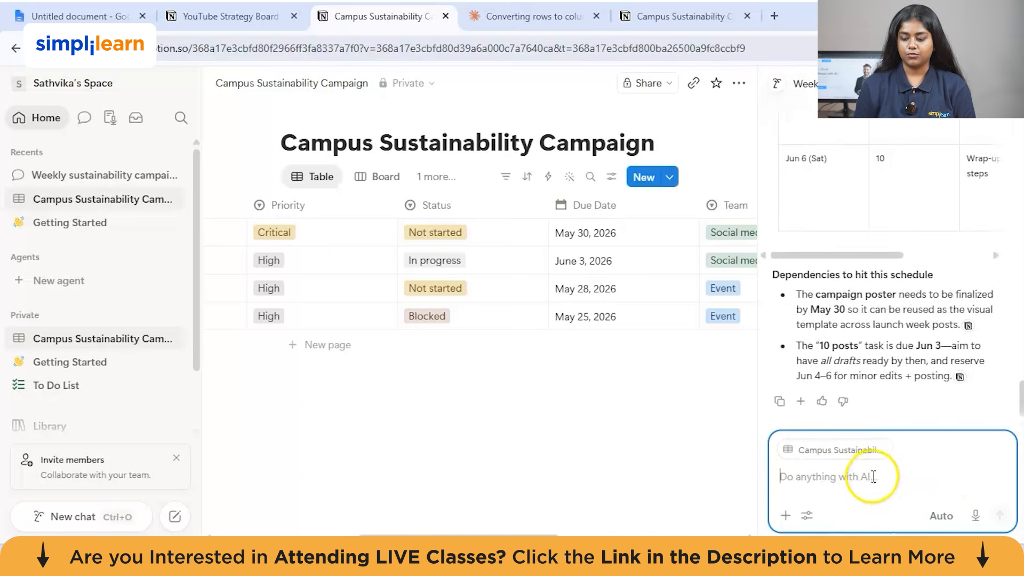
type("Look a")
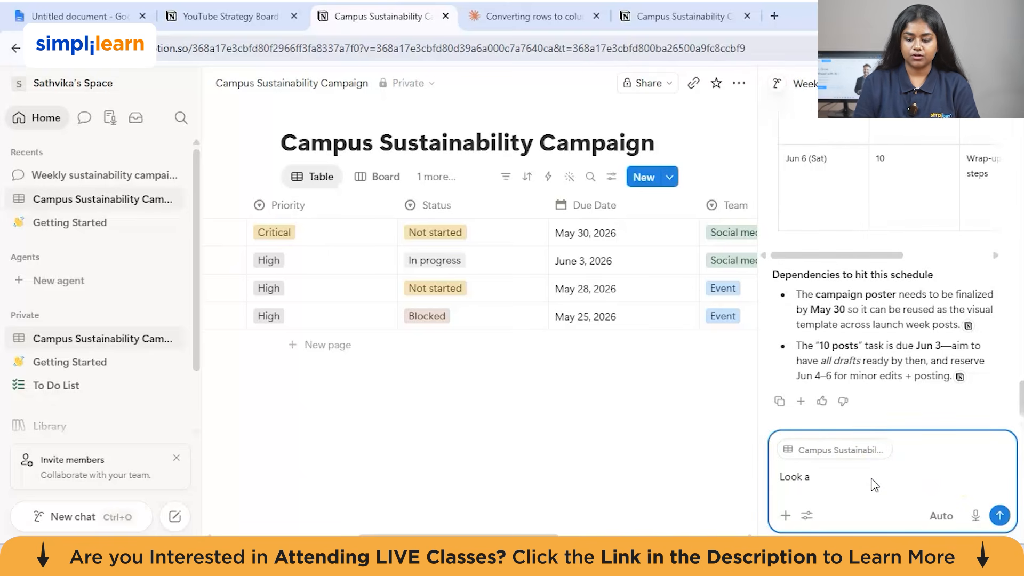
type("t all the blocked")
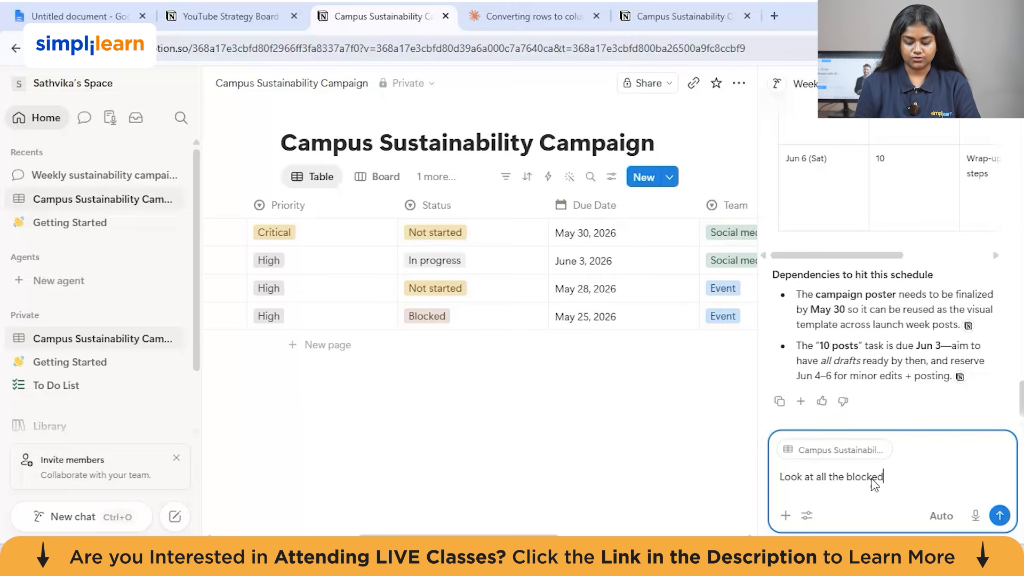
type(" task")
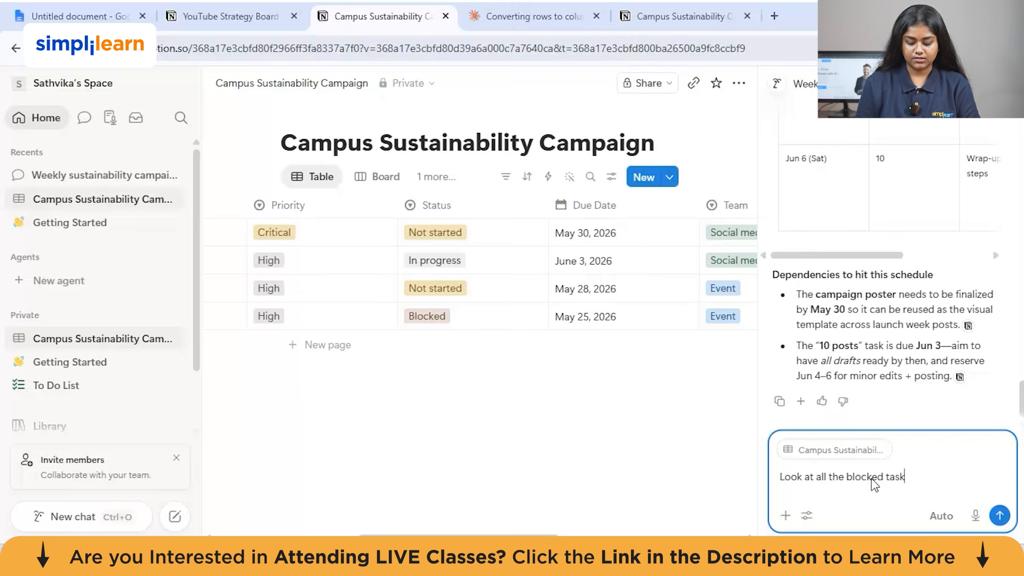
type(" and suggest solu")
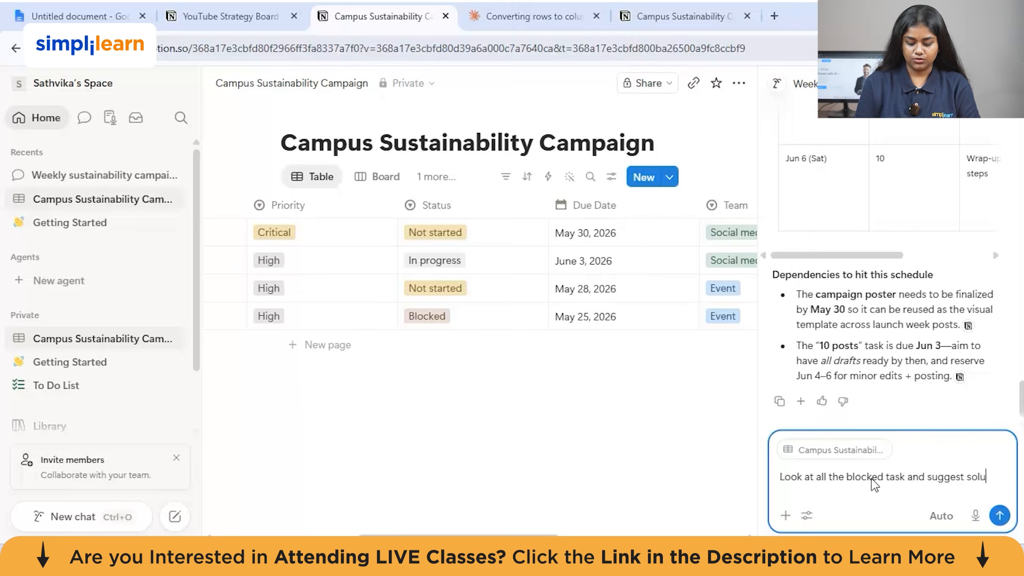
type("tion t")
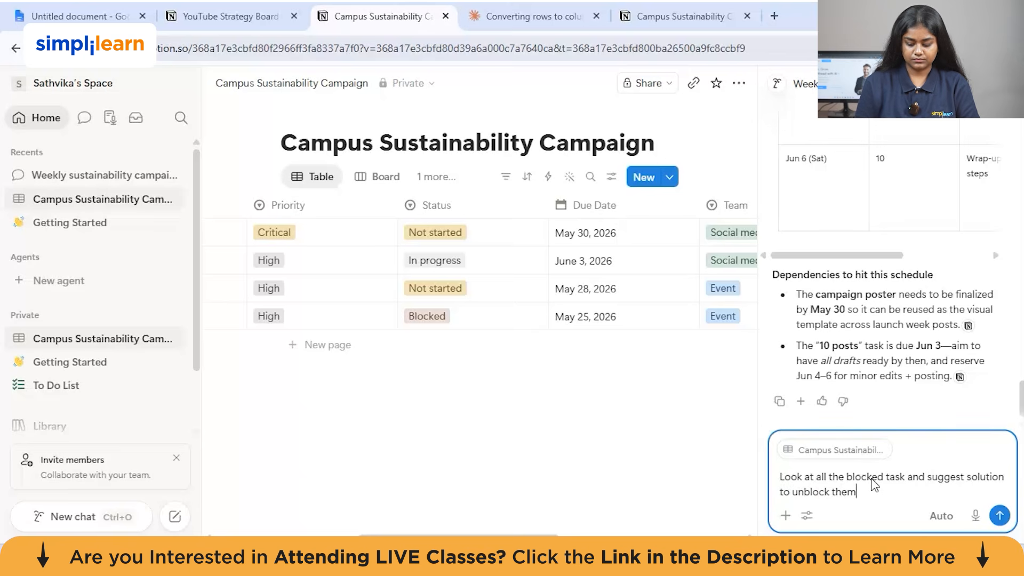
type("o unblock them")
key("Return")
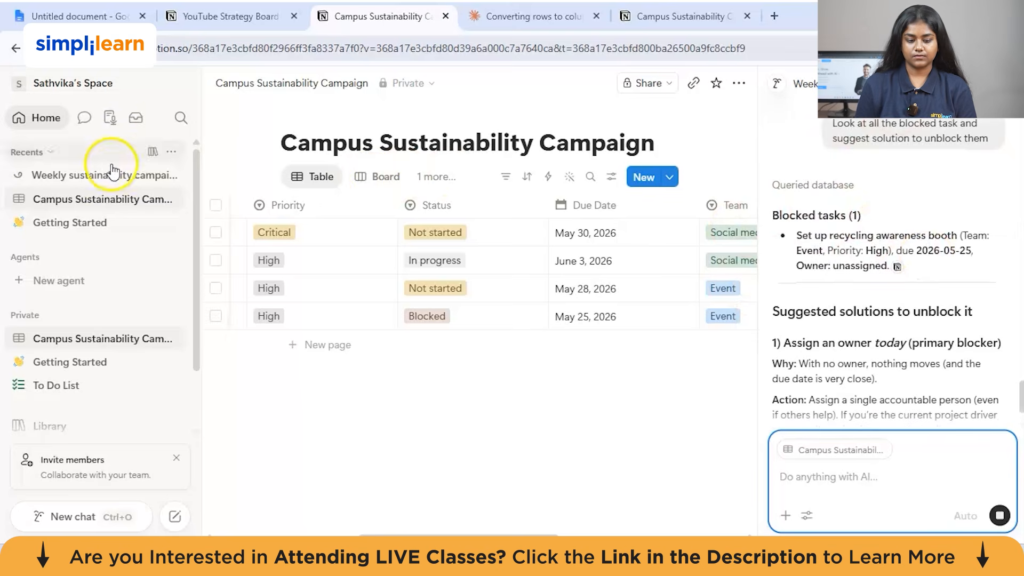
Open the weekly sustainability campaign report chat at full size and read the blocked task and the first suggested solutions.
left_click(88, 178)
left_click_drag(516, 165, 805, 169)
left_click(656, 167)
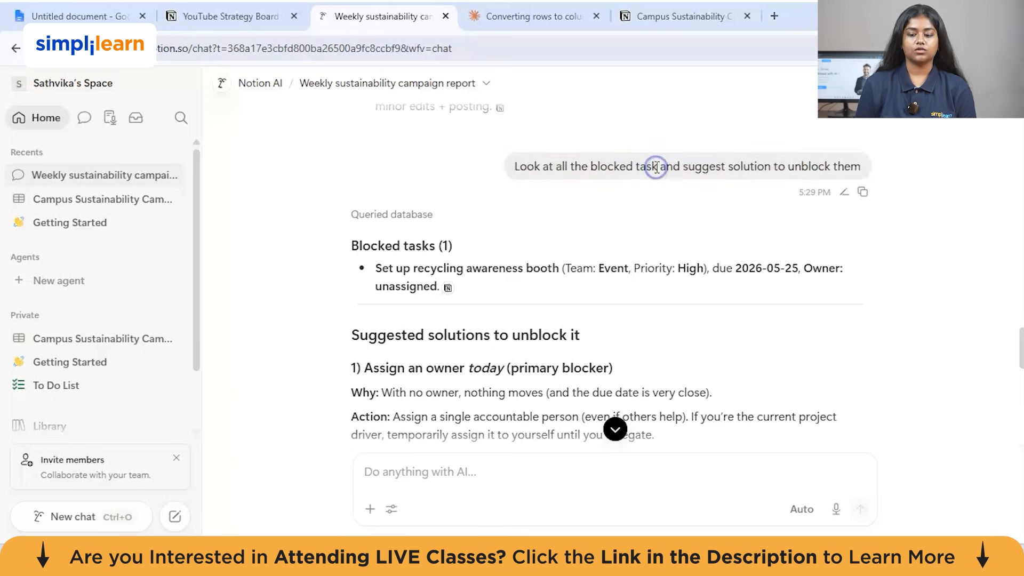
scroll(657, 167, "down", 1)
scroll(658, 164, "down", 2)
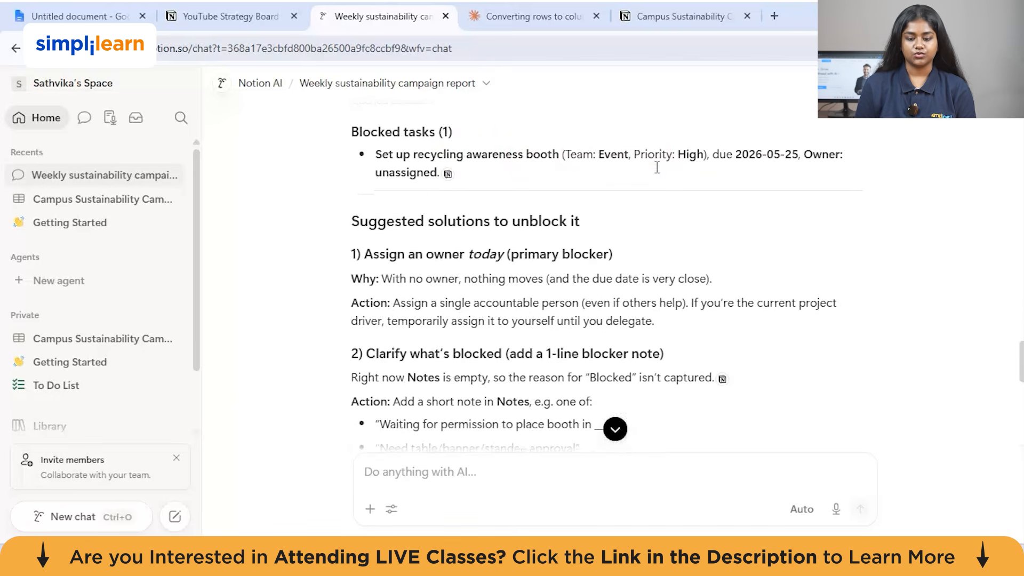
scroll(468, 166, "down", 2)
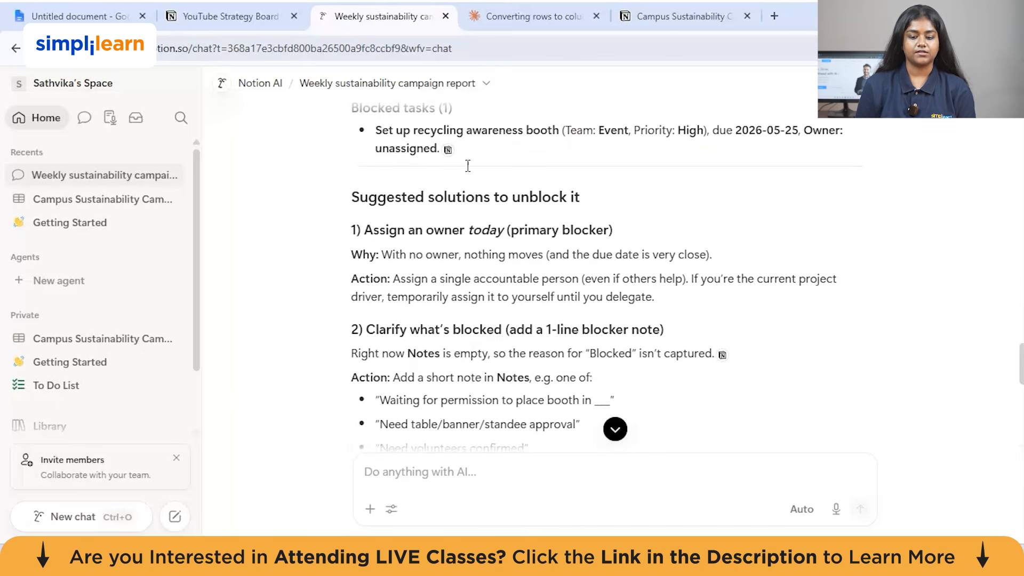
scroll(467, 165, "down", 3)
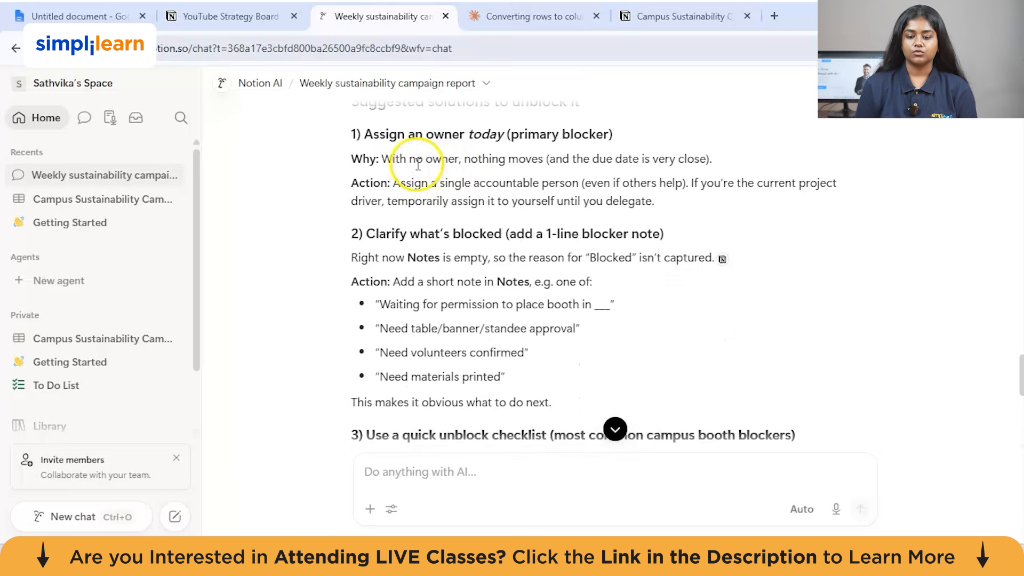
scroll(519, 143, "down", 1)
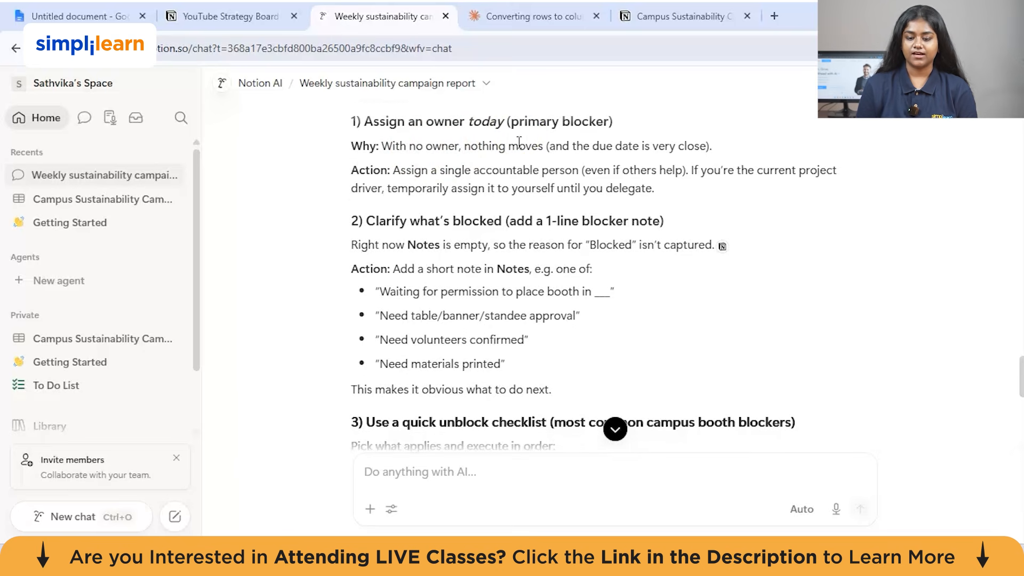
scroll(519, 143, "down", 1)
Reread the blocked task's details, then examine the owner assignment, blocker note and unblock checklist suggestions.
scroll(519, 143, "up", 1)
scroll(411, 155, "up", 7)
scroll(421, 155, "up", 3)
scroll(627, 231, "down", 3)
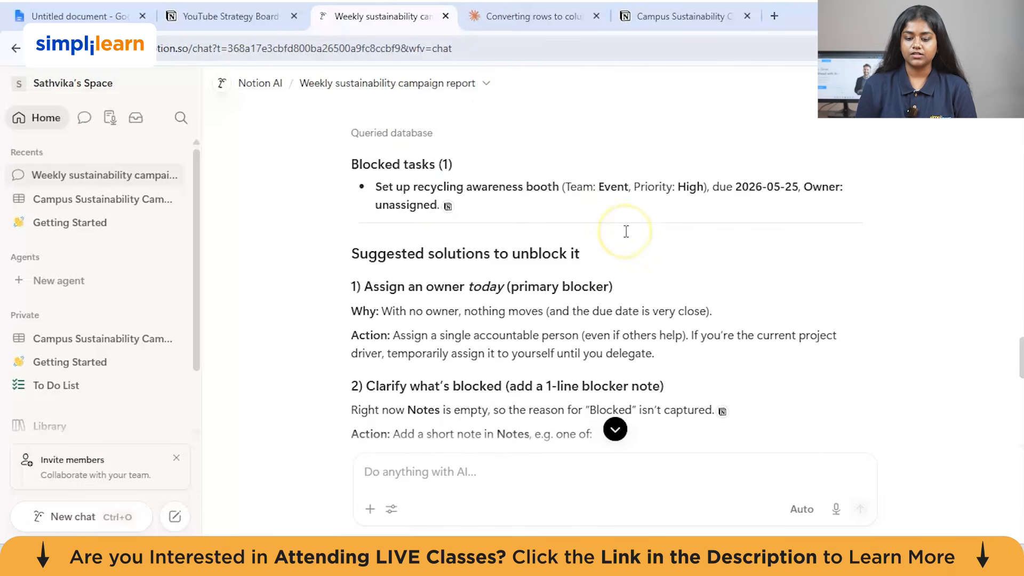
scroll(627, 231, "down", 2)
scroll(481, 244, "down", 2)
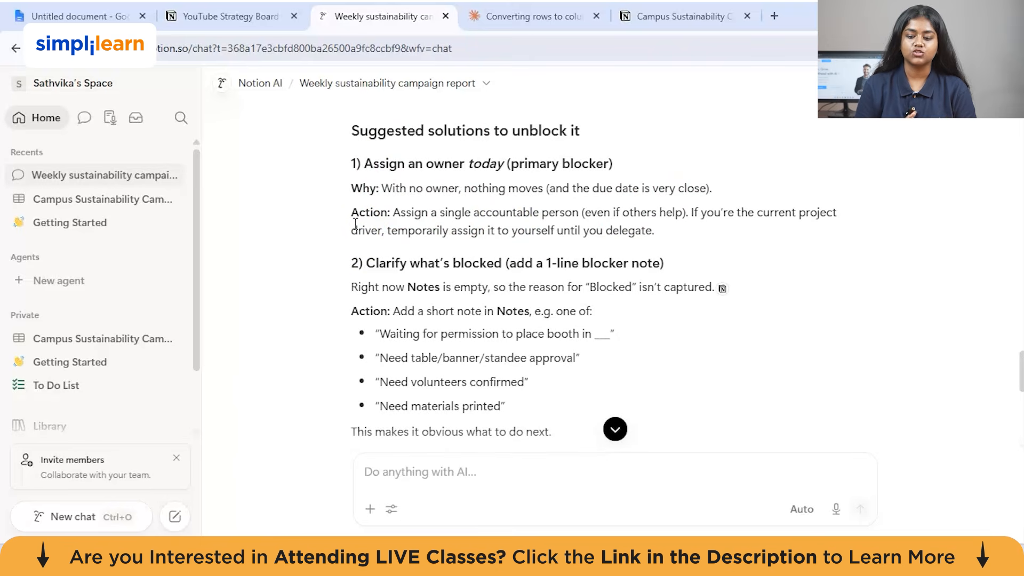
scroll(472, 234, "down", 1)
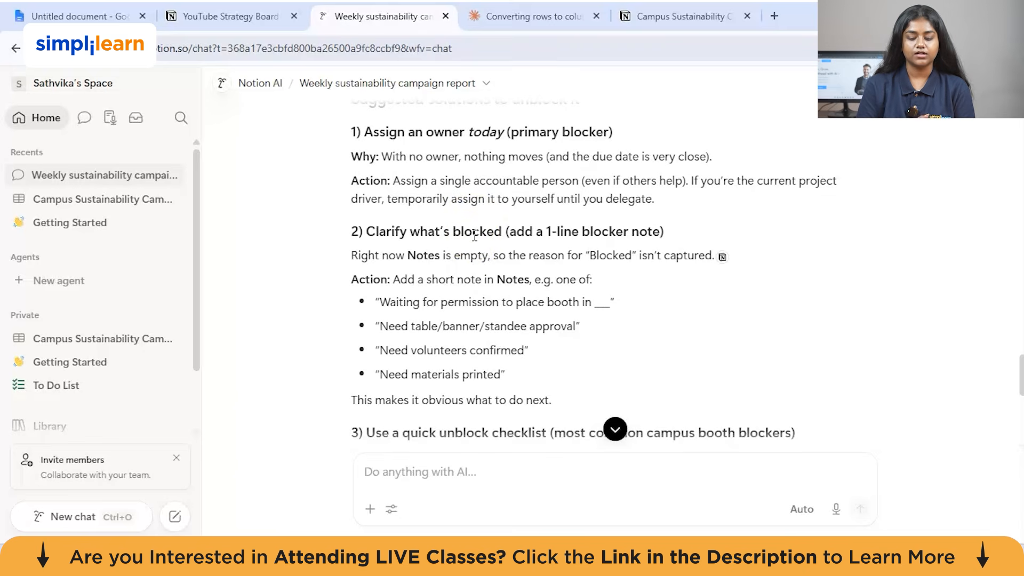
scroll(474, 236, "down", 1)
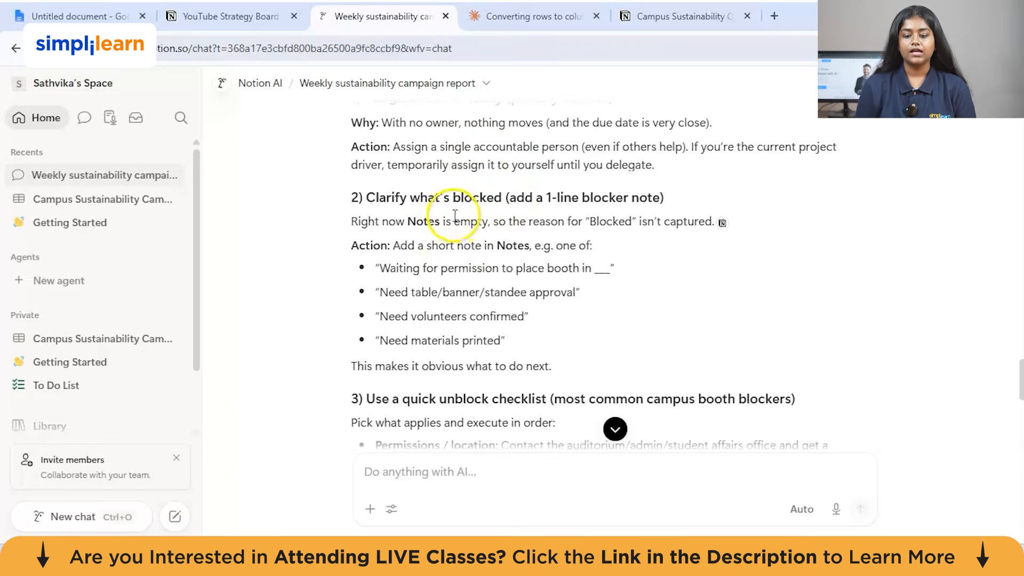
scroll(477, 236, "down", 6)
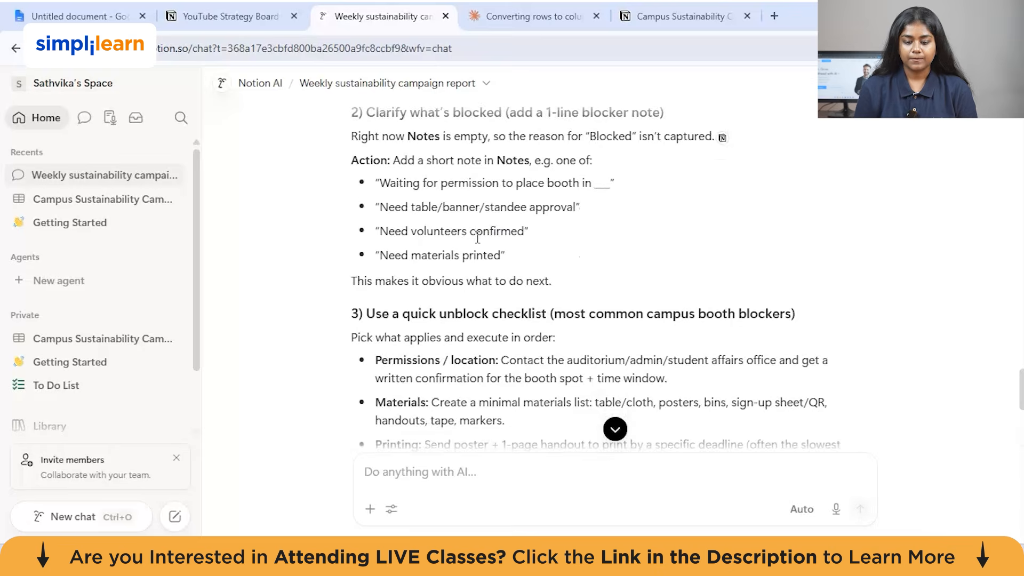
Return to the campaign database and ask Notion AI to "Fill the notes column in" the mentioned Campus Sustainability Campaign page.
left_click(107, 200)
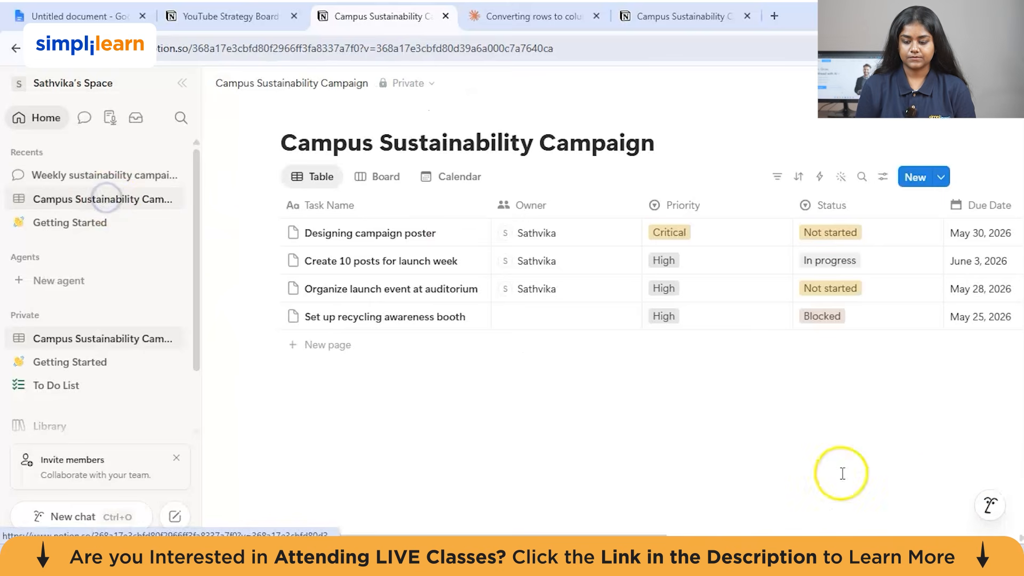
left_click(996, 504)
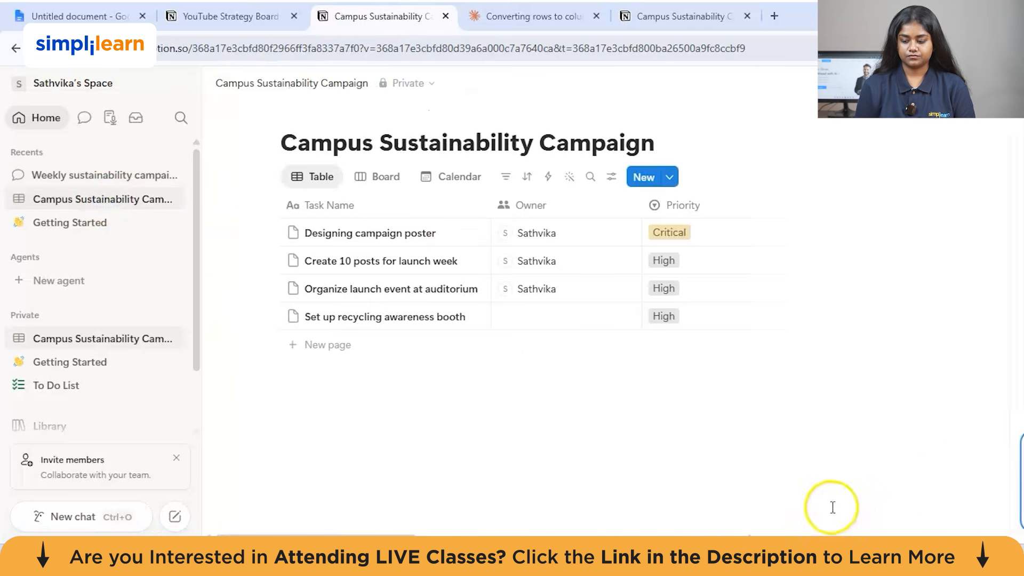
type("Fill")
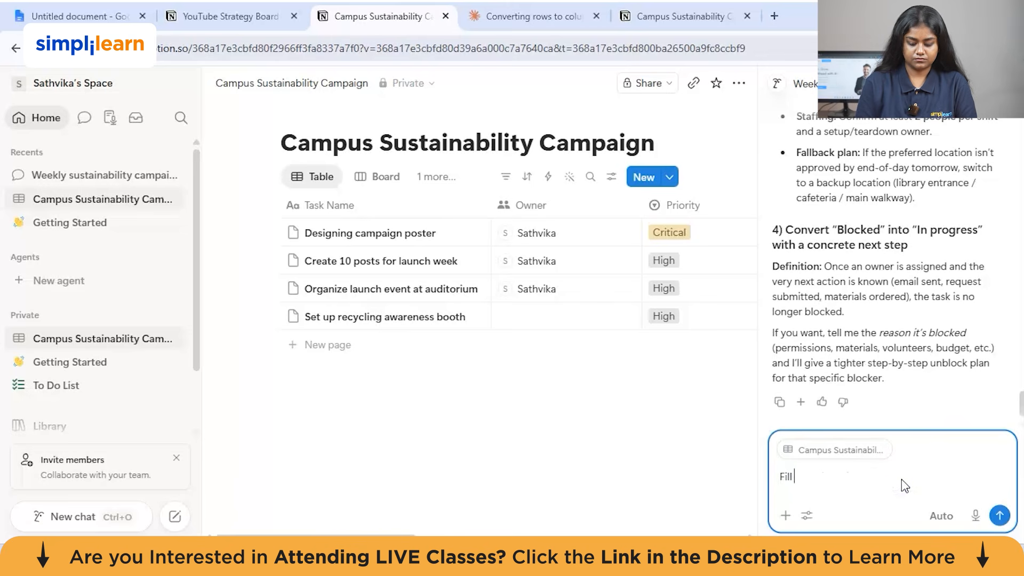
type(" the notes column @")
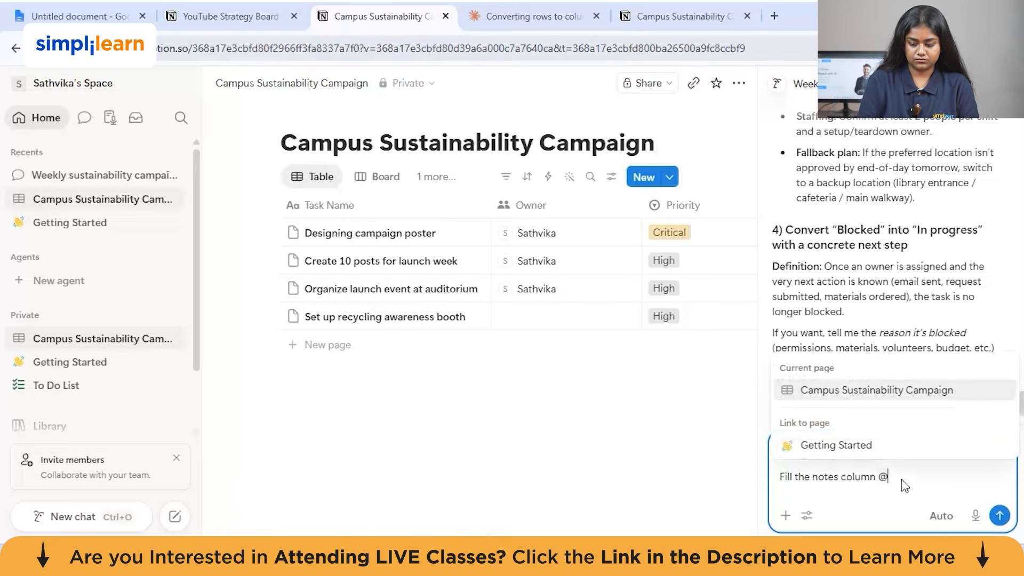
left_click(890, 401)
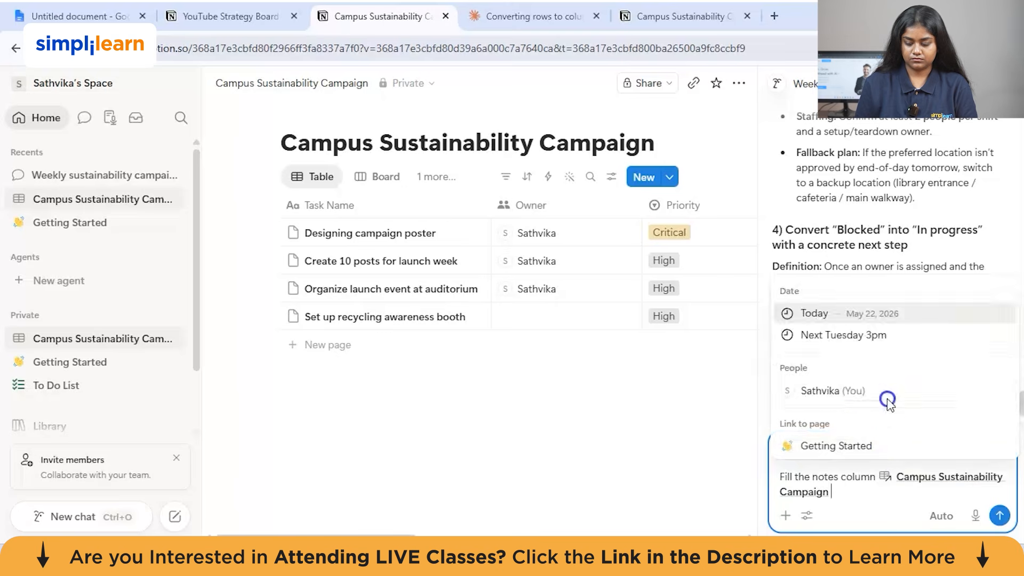
left_click(874, 479)
type("in")
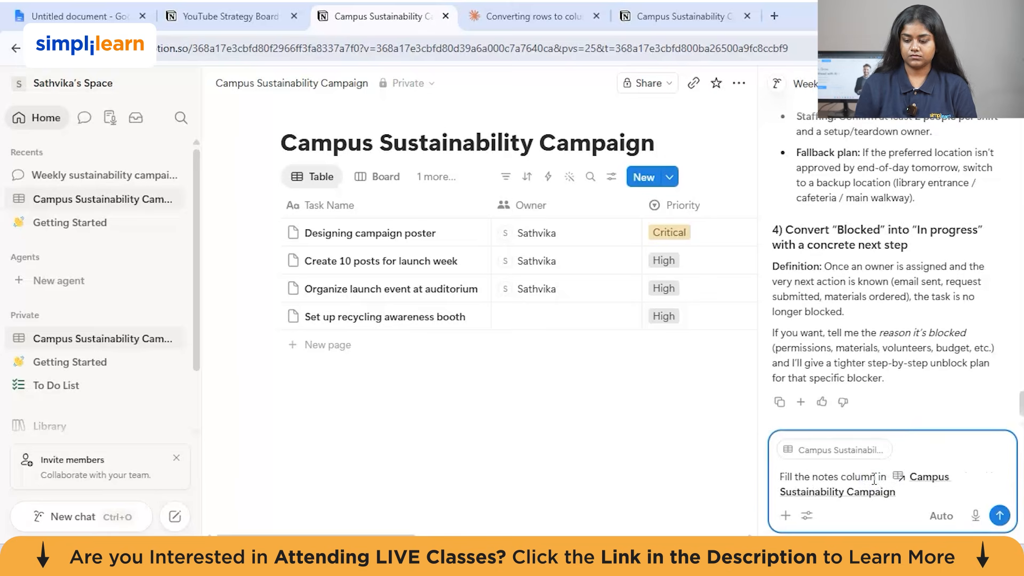
key("Return")
Check the Notes column in the full-width campaign table and open the campaign poster task's note to view its whole text.
scroll(670, 261, "right", 3)
scroll(674, 261, "right", 5)
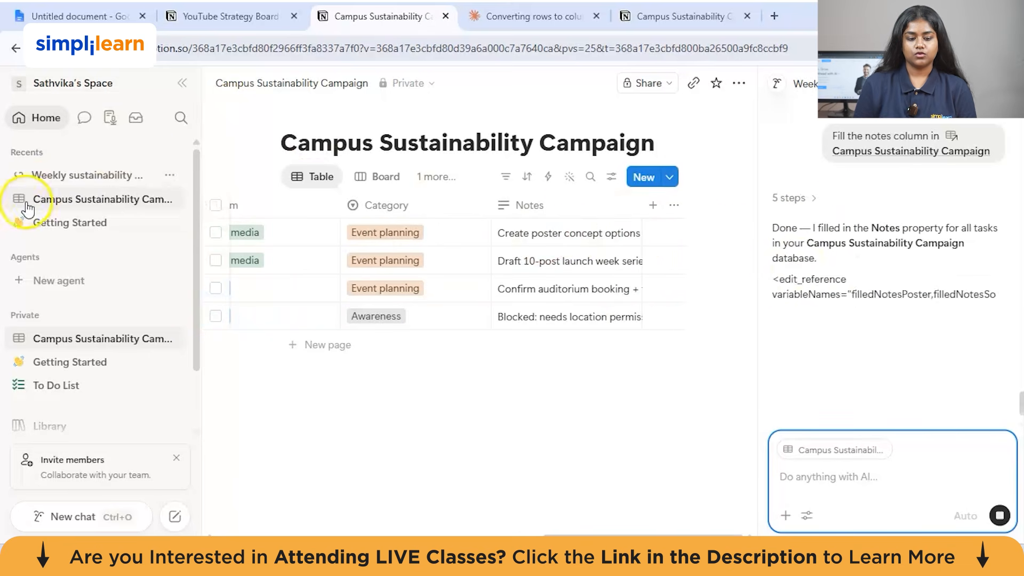
left_click(64, 176)
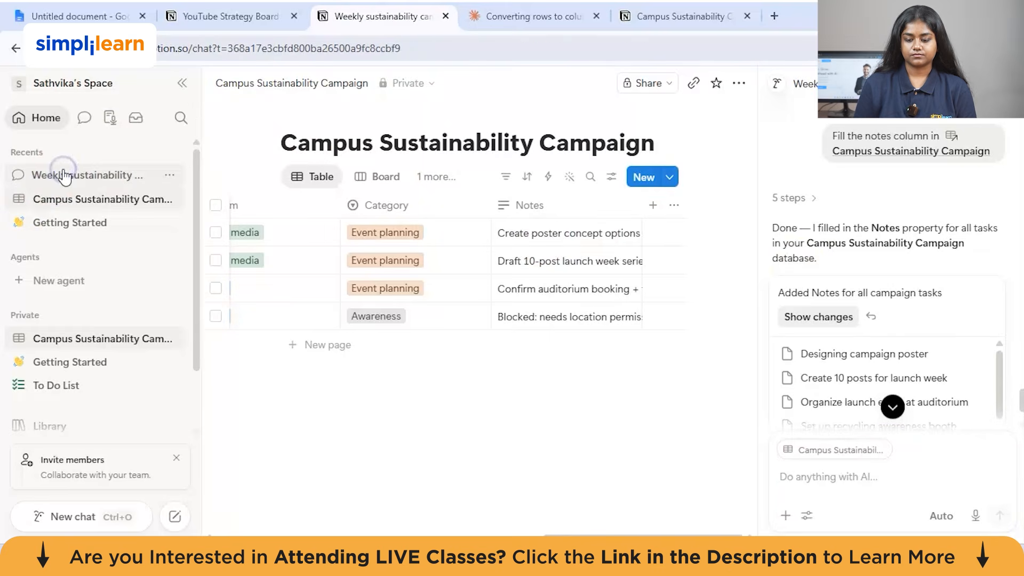
left_click(64, 197)
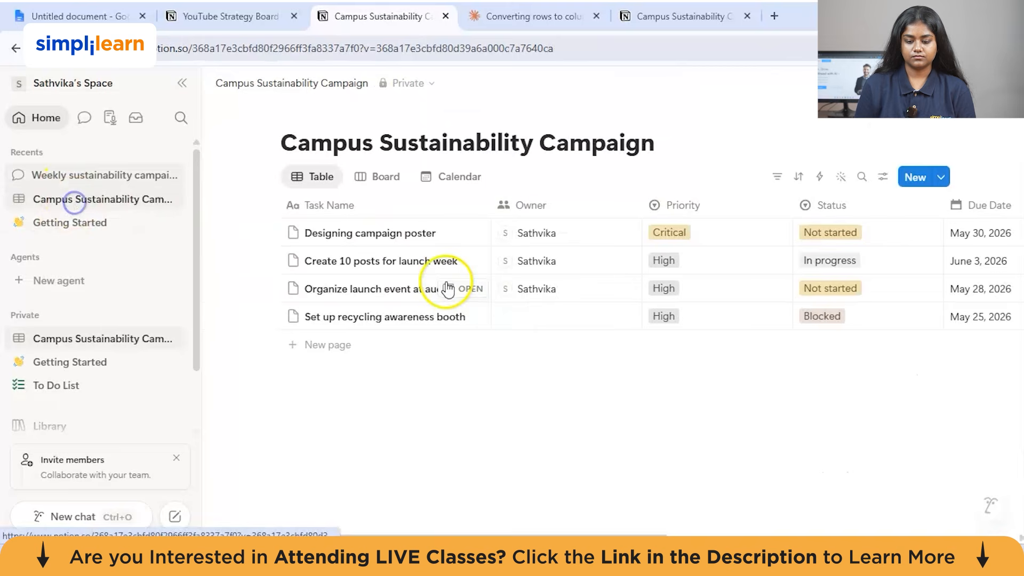
scroll(596, 310, "right", 5)
left_click(795, 234)
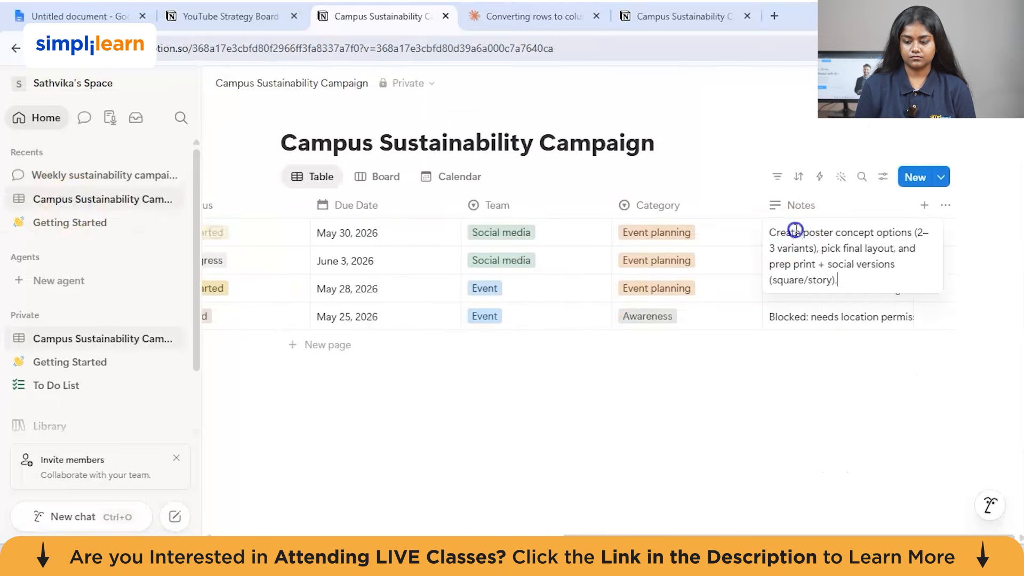
double_click(793, 233)
left_click(796, 244)
left_click(806, 336)
Look over the table's other columns again, then reopen the campaign poster task's note, read it in full and close it.
scroll(805, 336, "left", 4)
scroll(805, 336, "left", 4)
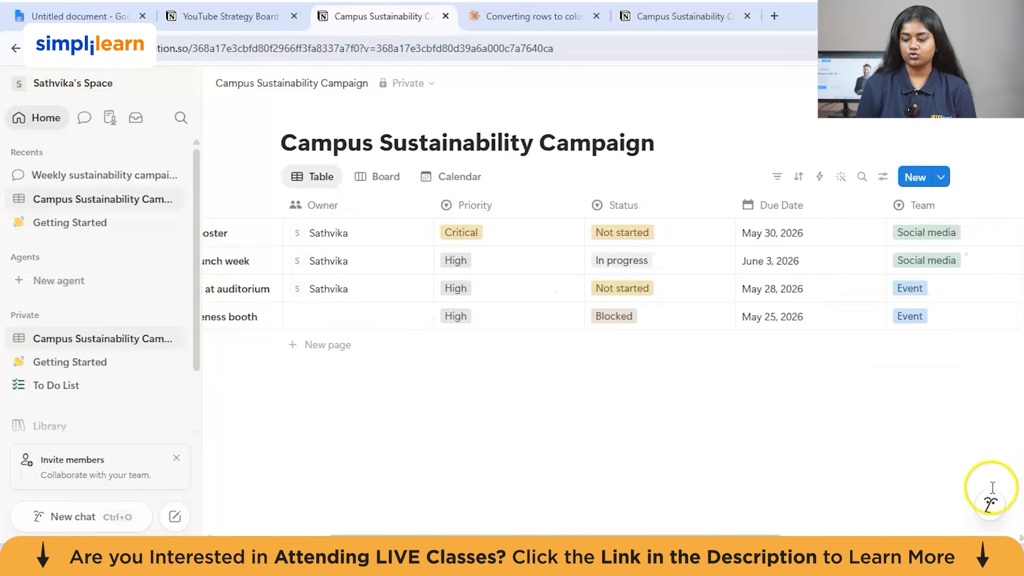
scroll(866, 409, "right", 4)
scroll(838, 384, "right", 4)
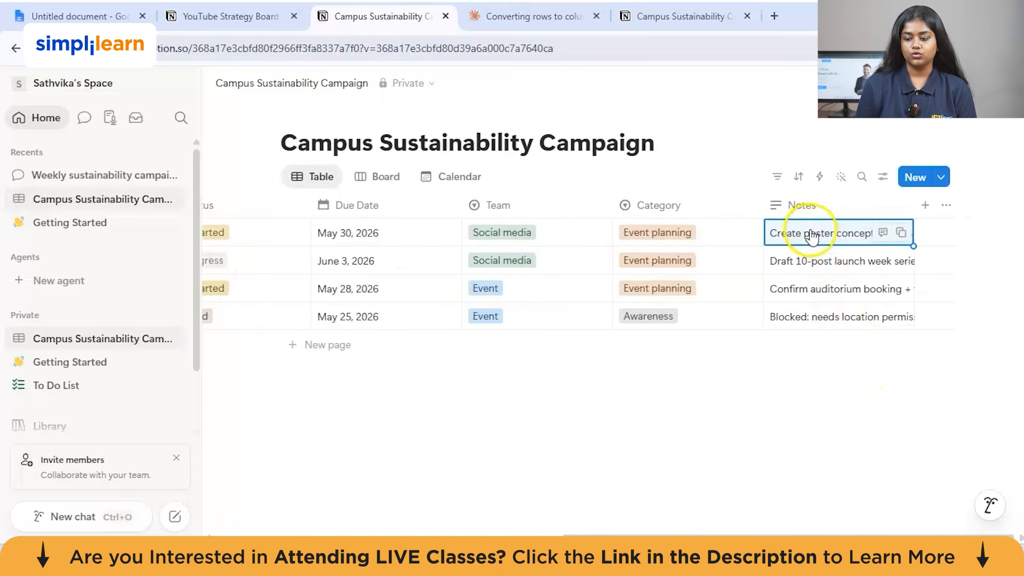
left_click(804, 207)
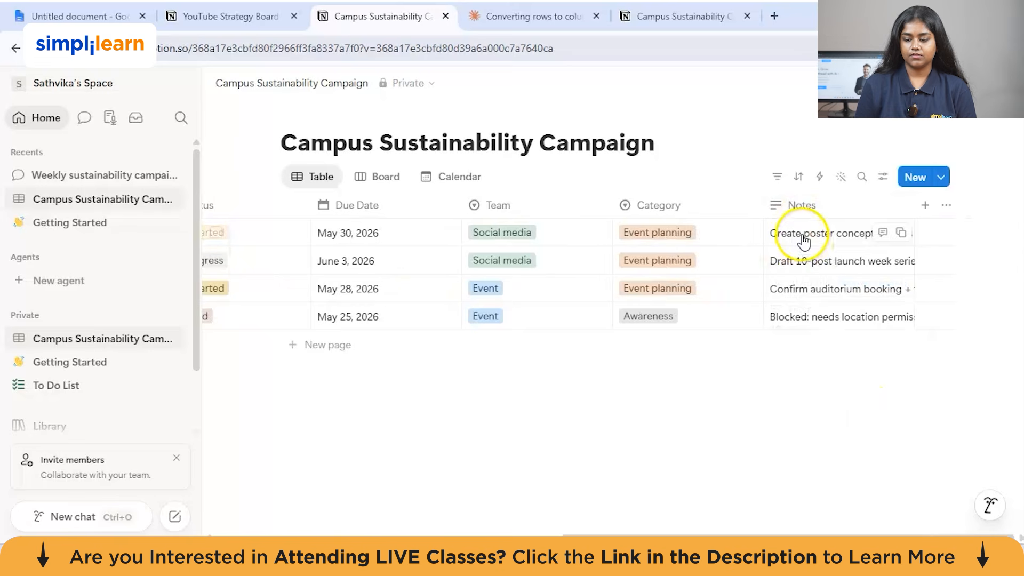
double_click(802, 233)
left_click(790, 238)
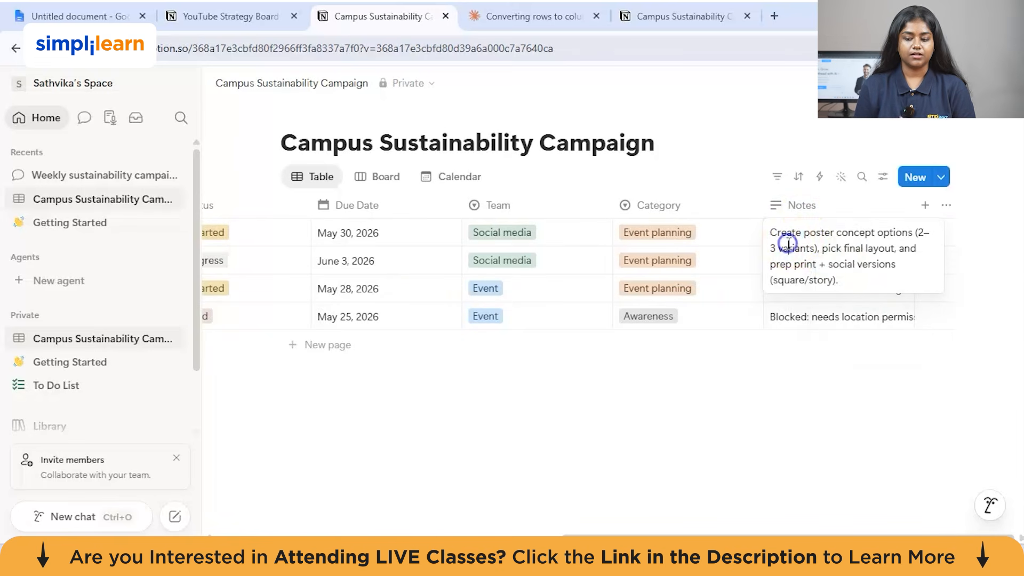
left_click_drag(777, 229, 843, 282)
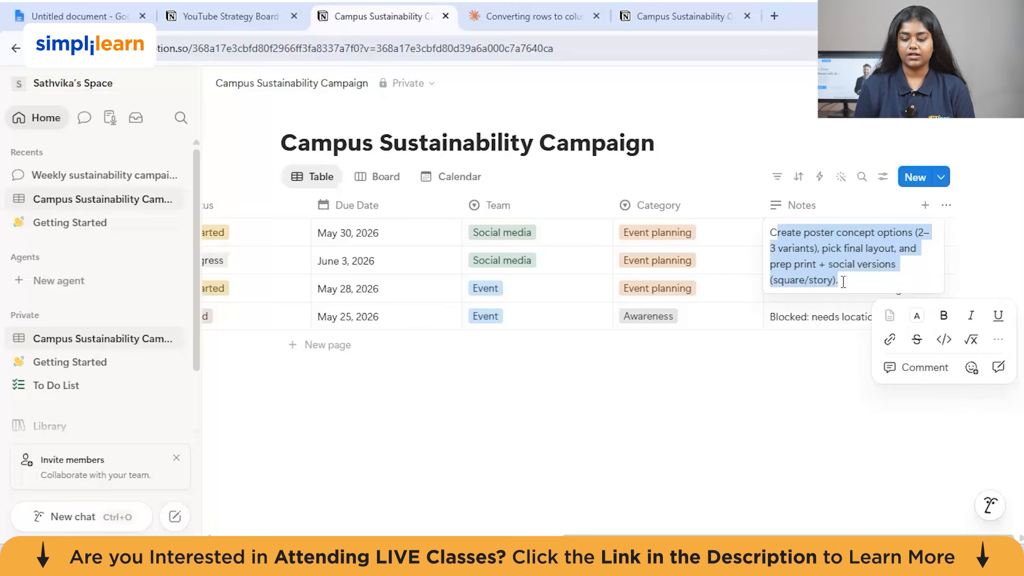
left_click(800, 286)
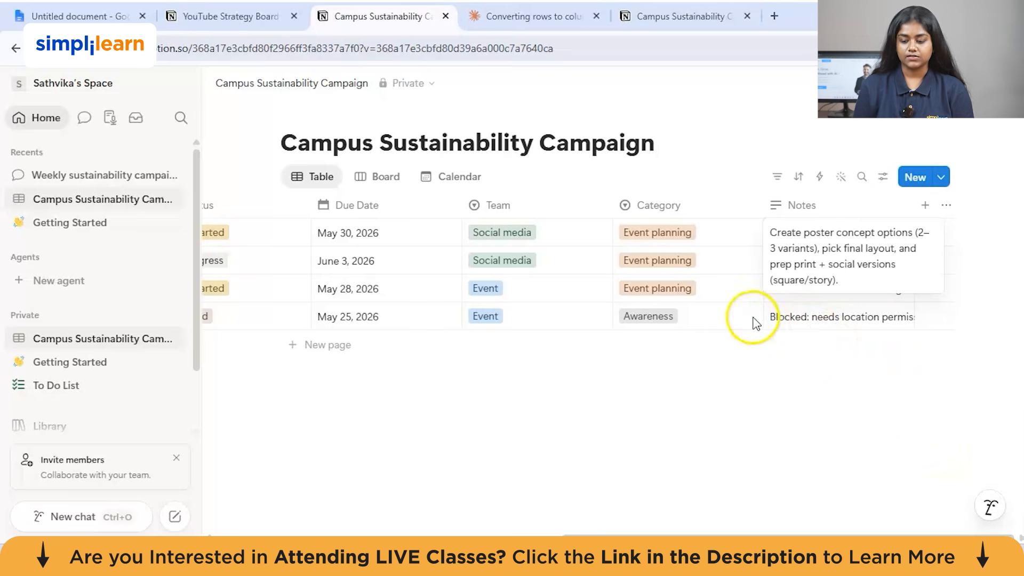
left_click_drag(839, 279, 788, 237)
left_click(820, 240)
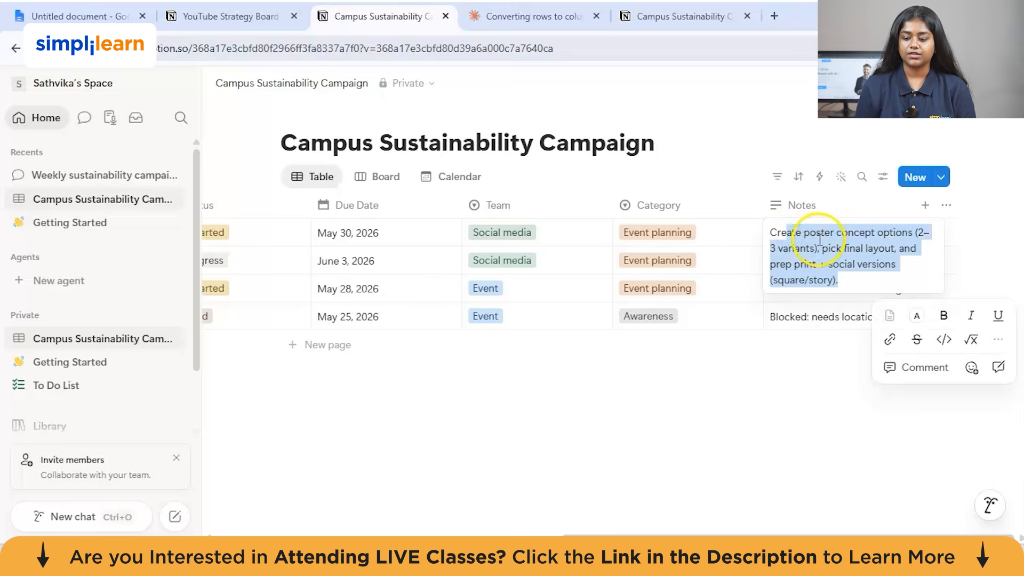
left_click(818, 325)
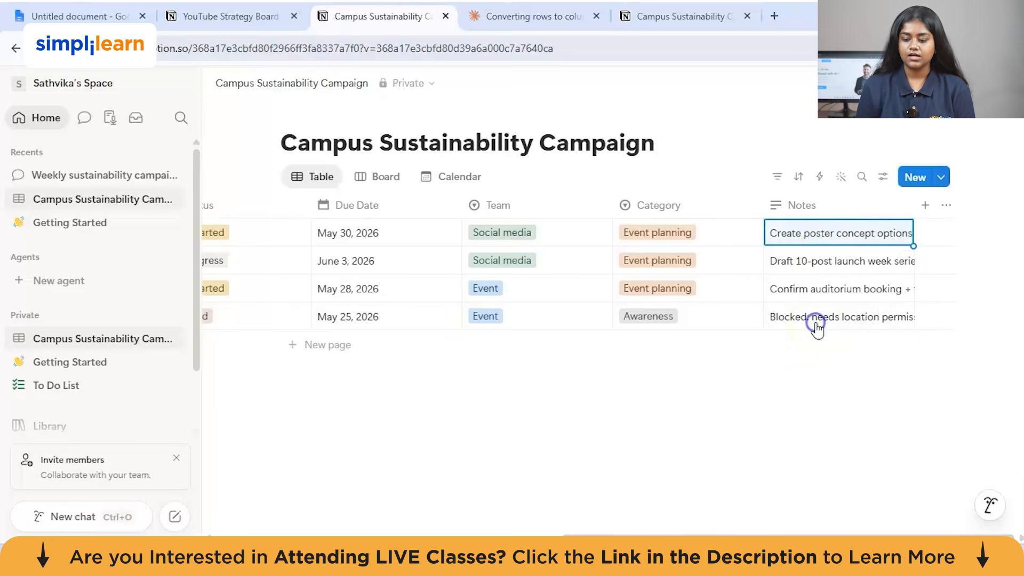
Read the full note of the task for creating 10 launch-week posts, checking it against the task's name in the table.
left_click(825, 259)
left_click(793, 305)
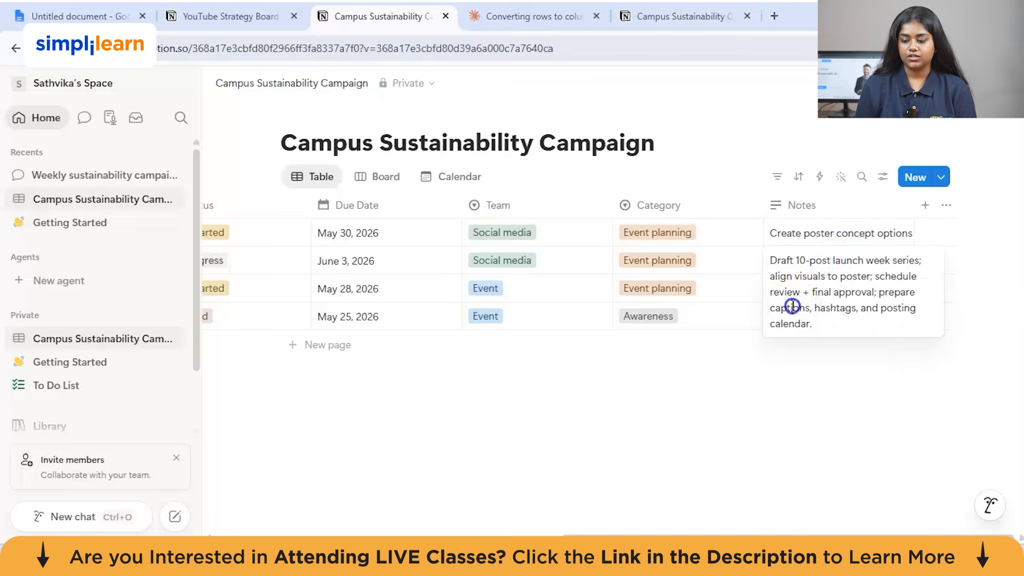
left_click(647, 389)
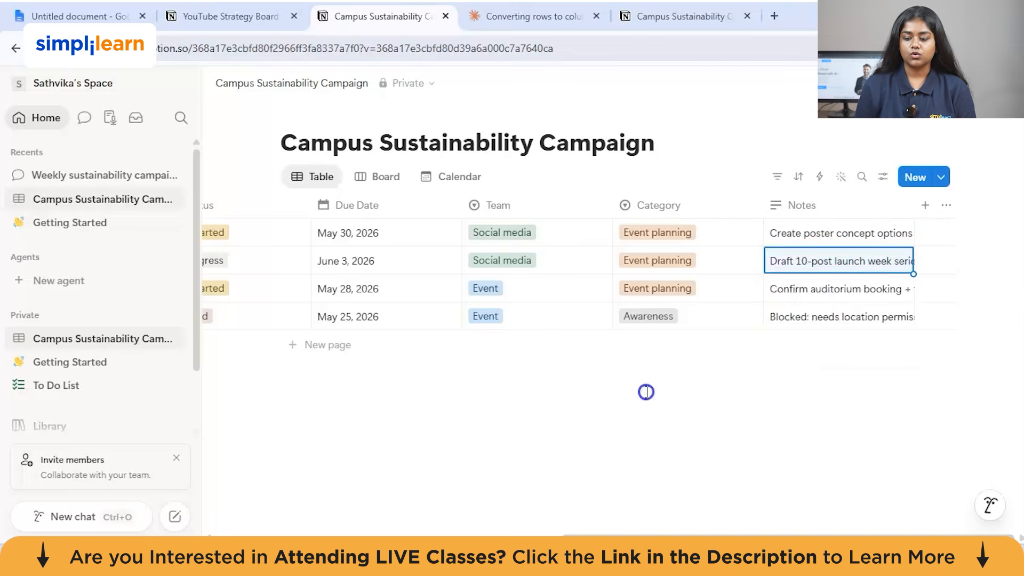
scroll(647, 392, "left", 10)
scroll(647, 392, "left", 1)
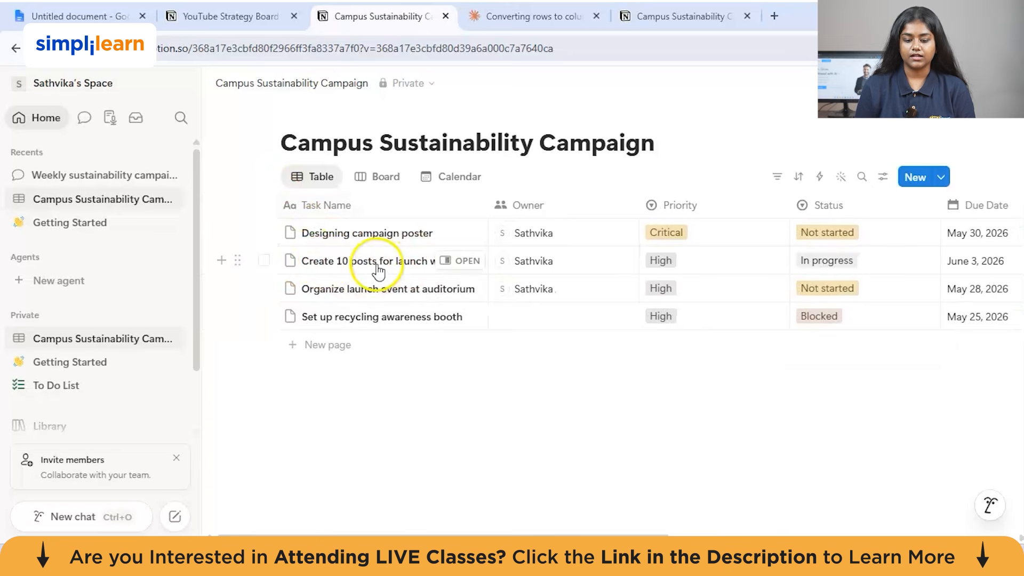
scroll(377, 262, "right", 10)
left_click(791, 266)
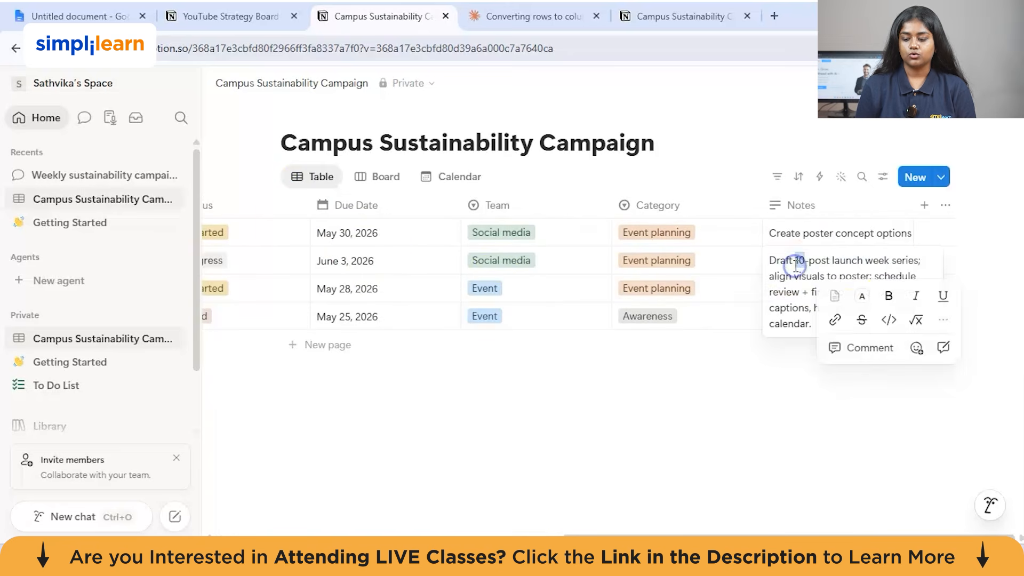
left_click(852, 265)
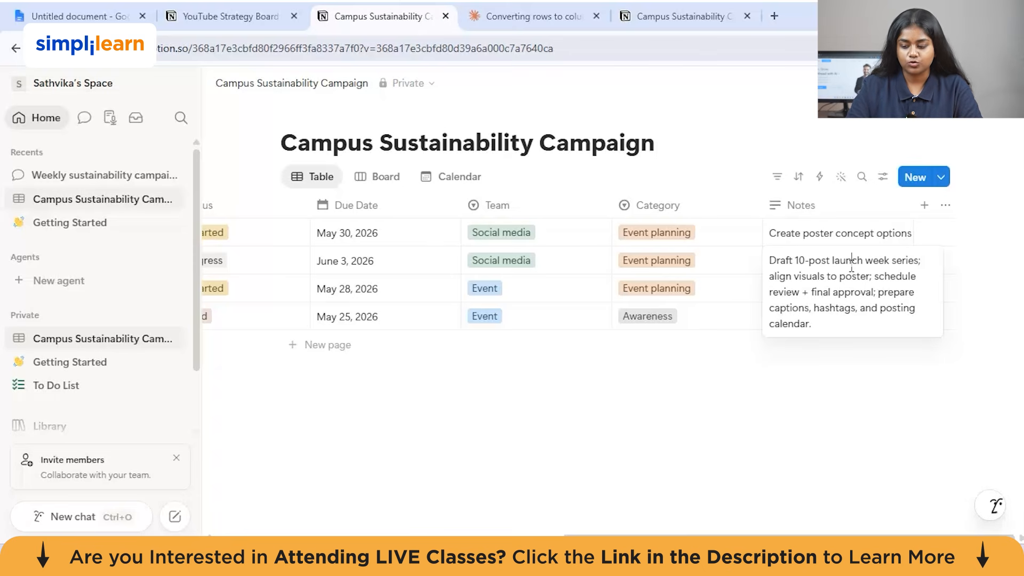
left_click(758, 376)
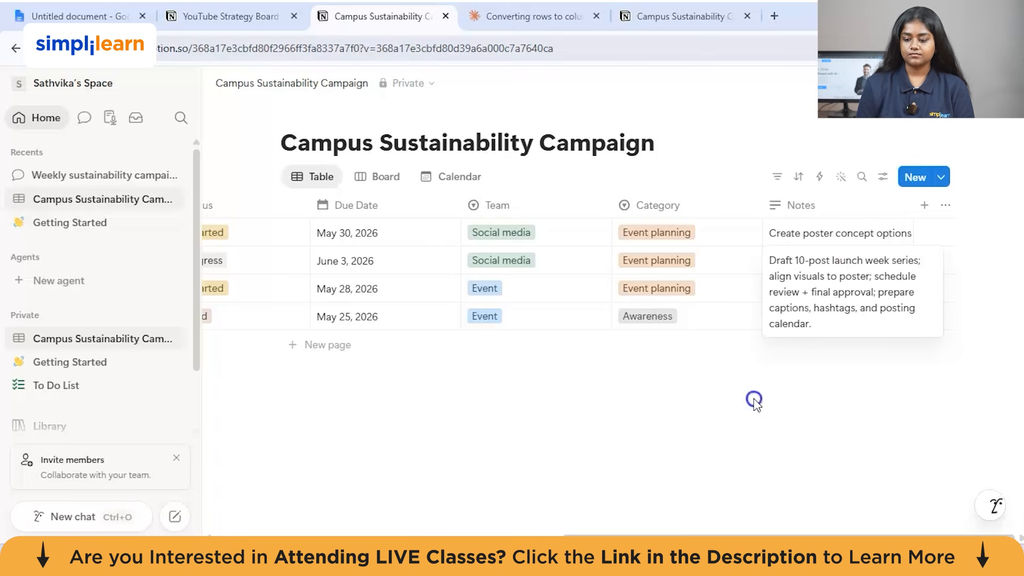
left_click(754, 401)
scroll(754, 397, "left", 5)
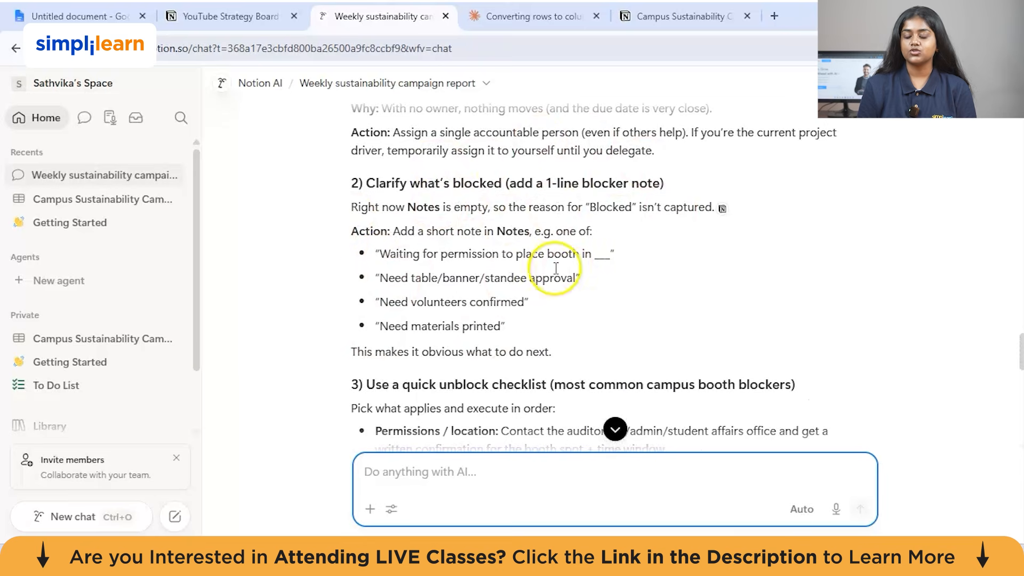
Reread the weekly campaign report chat's advice on the blocker note, the unblock checklist and converting the blocked task to in progress.
scroll(496, 200, "up", 1)
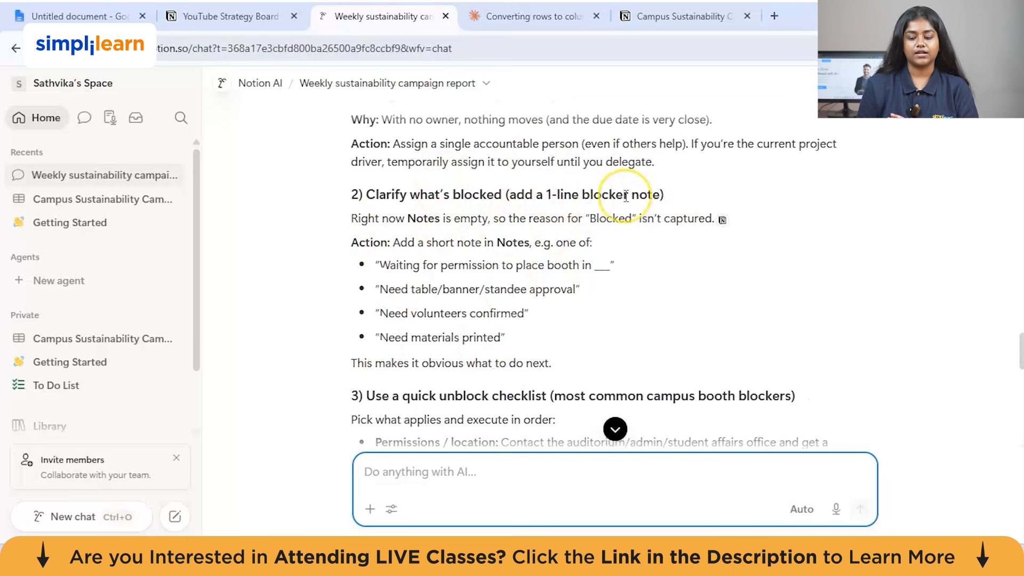
scroll(626, 197, "down", 1)
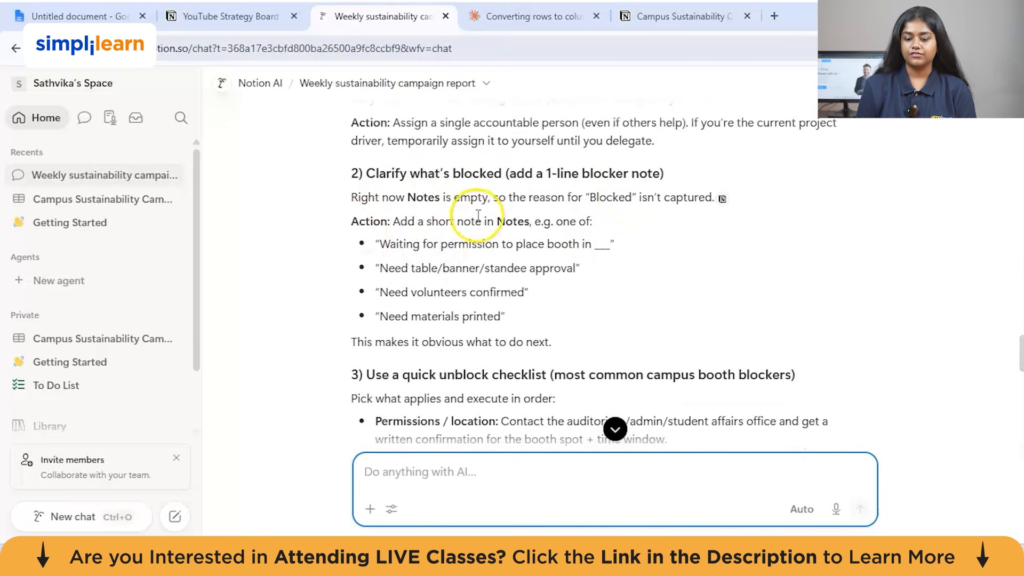
scroll(479, 215, "down", 5)
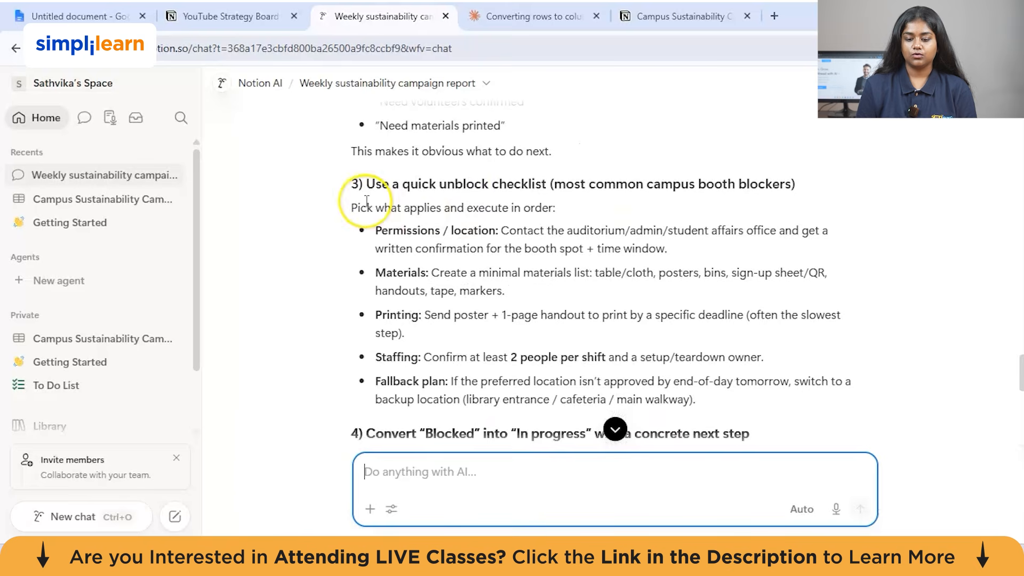
scroll(448, 192, "down", 1)
scroll(540, 189, "up", 1)
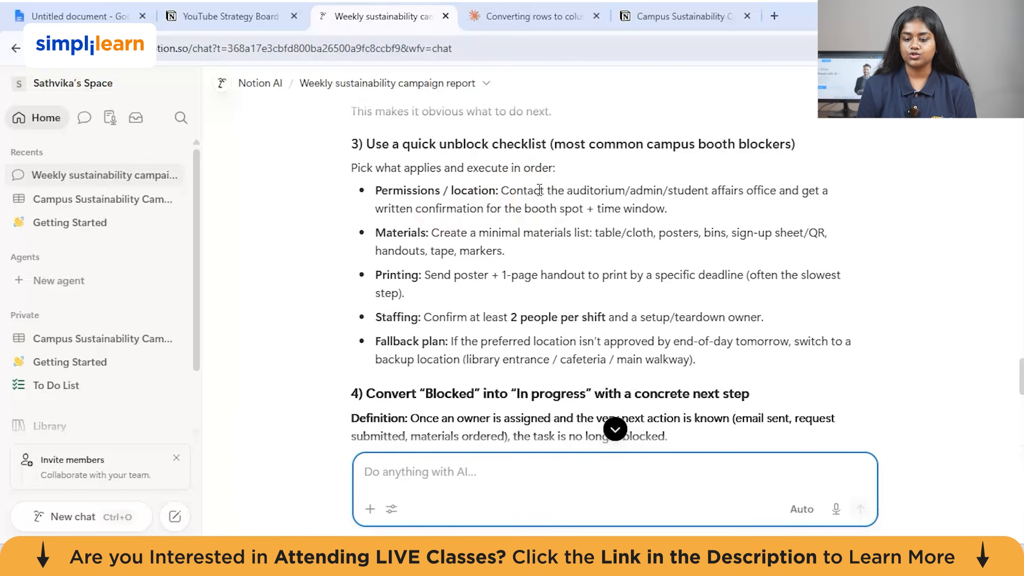
scroll(540, 189, "down", 2)
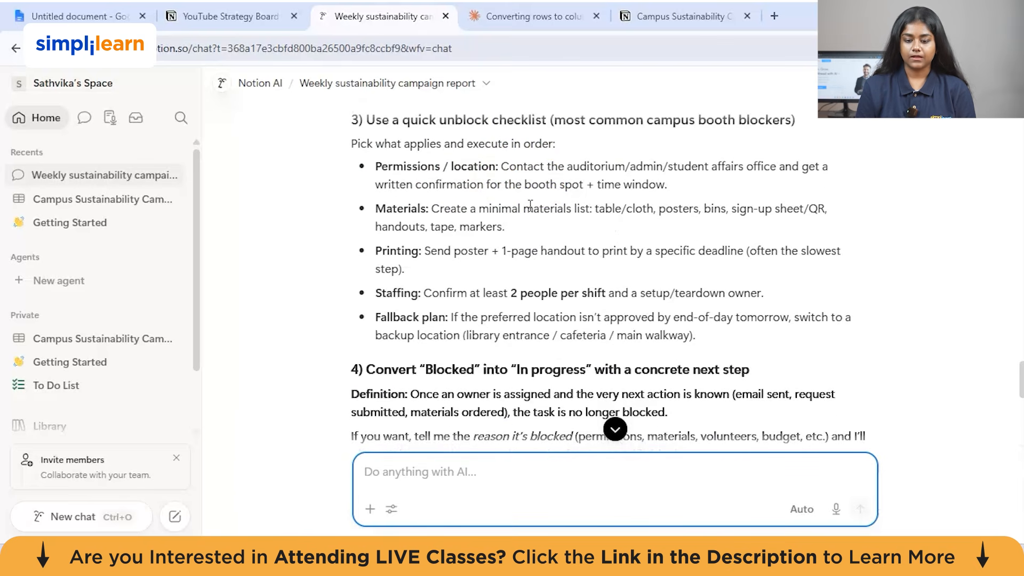
left_click(466, 216)
scroll(466, 216, "down", 1)
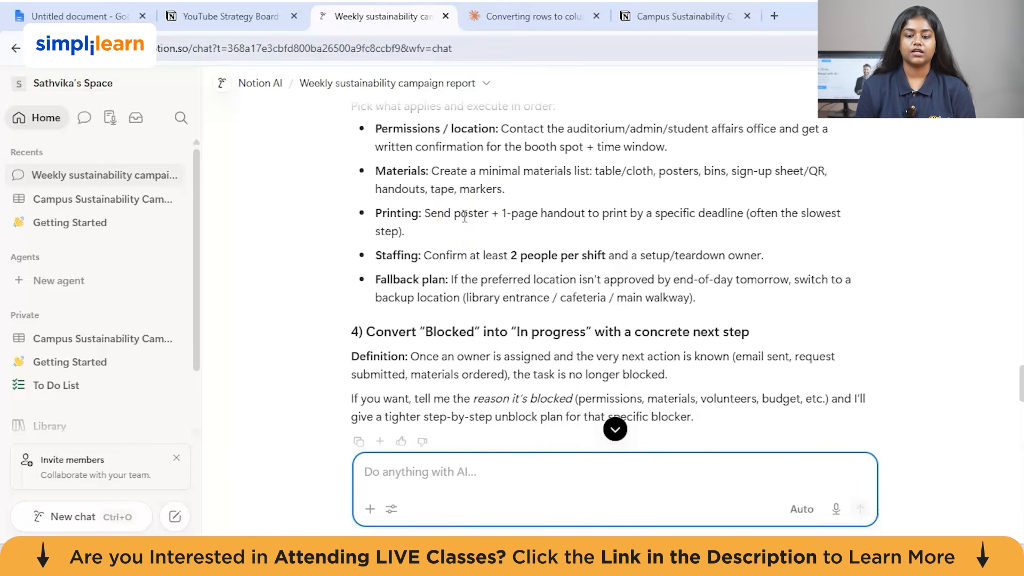
left_click(463, 217)
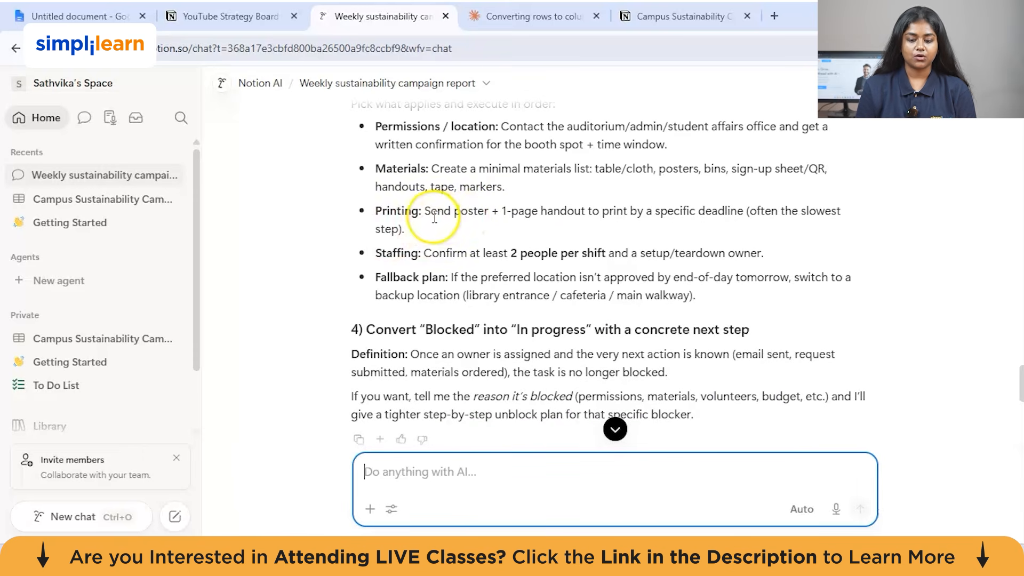
scroll(448, 217, "down", 3)
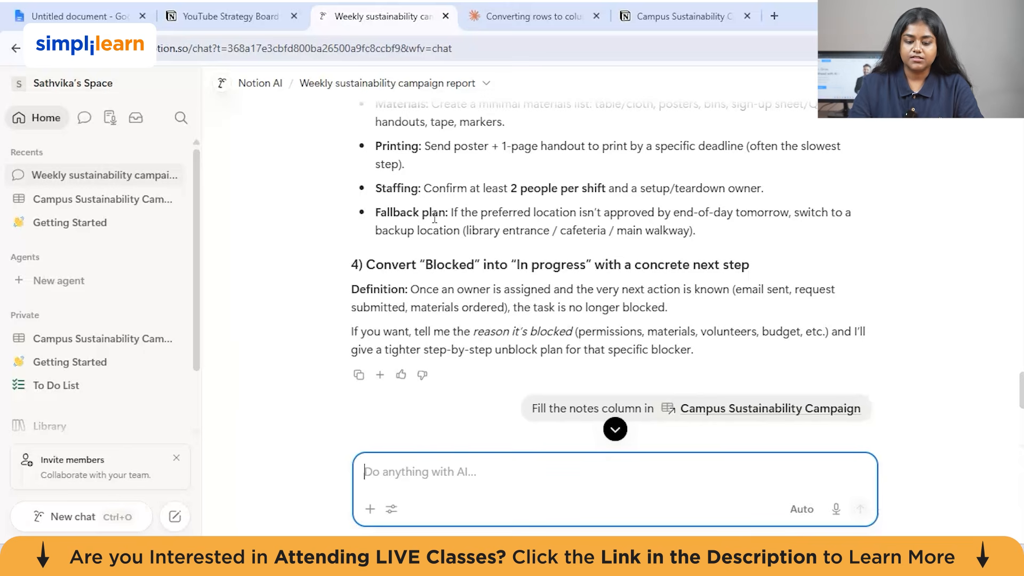
Skim the chat's earlier weekly report and launch-week content schedule, then return to the Campus Sustainability Campaign table.
scroll(435, 218, "up", 15)
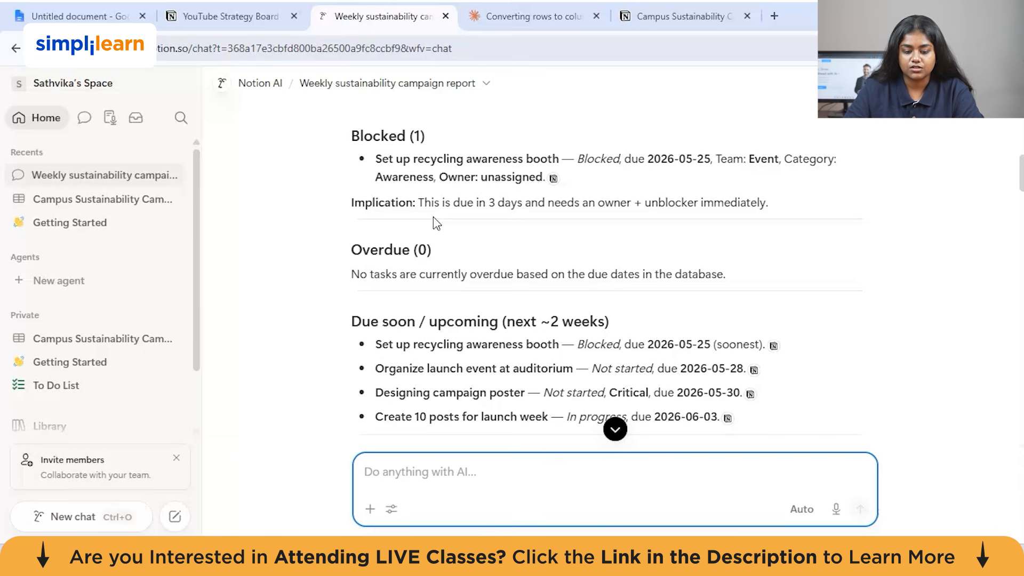
scroll(434, 217, "down", 20)
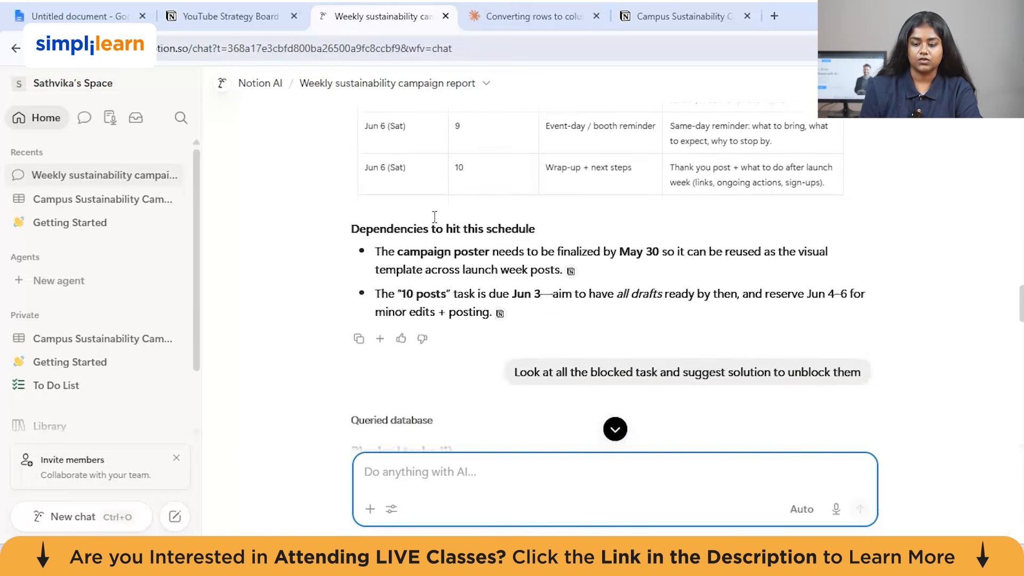
scroll(341, 217, "up", 20)
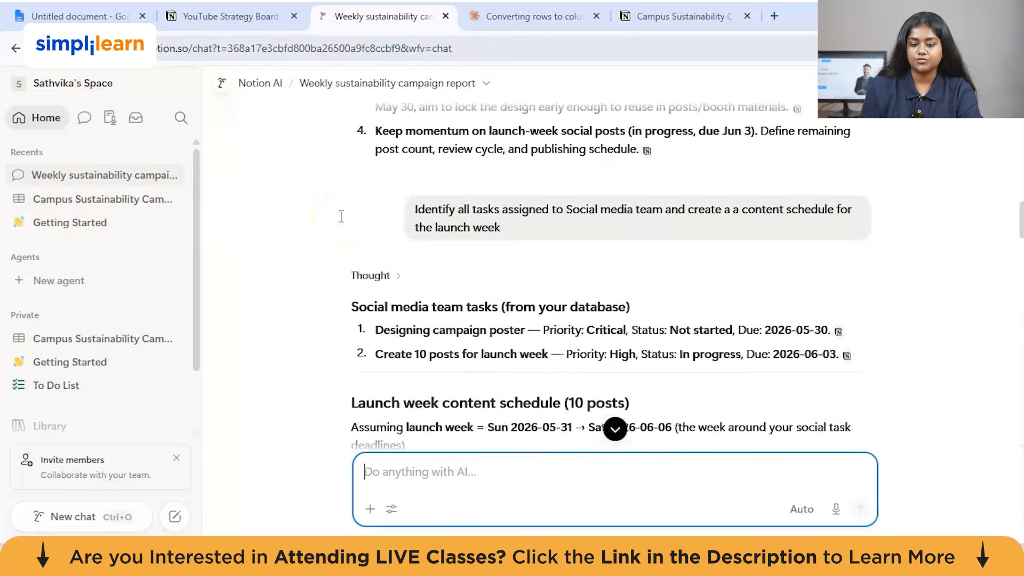
left_click(76, 199)
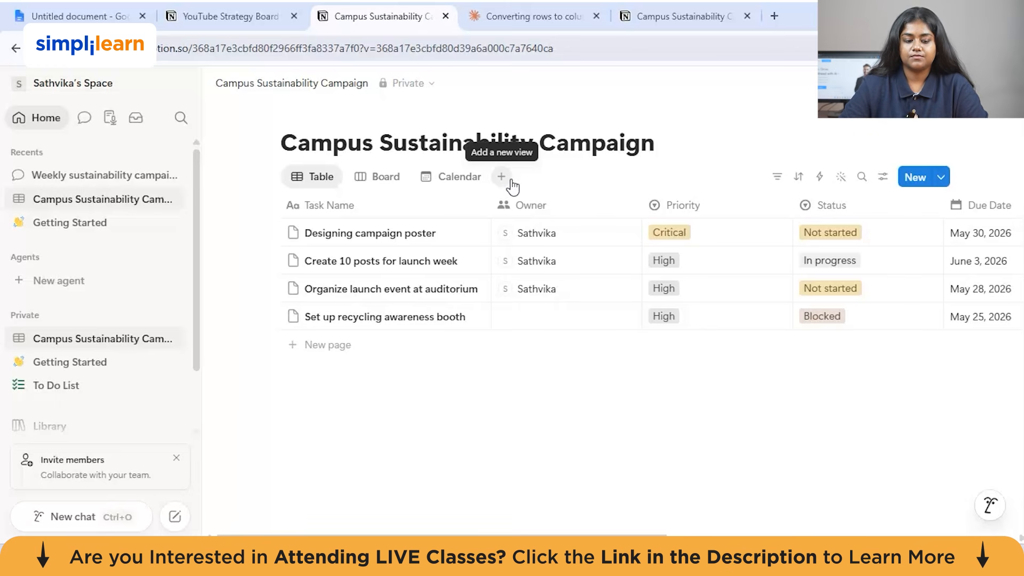
left_click(501, 179)
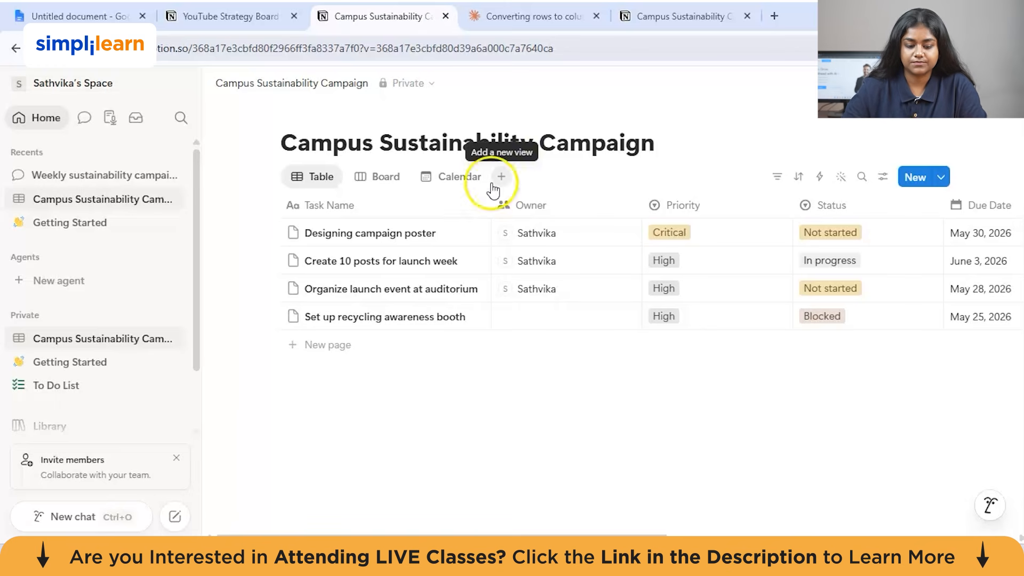
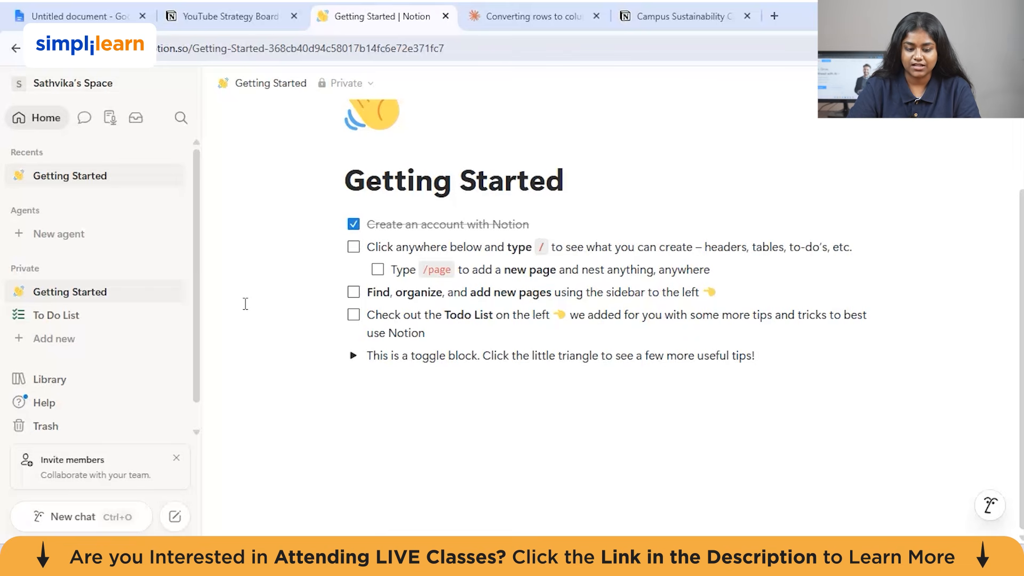
Create a new private page and start it with an AI Meeting Notes block.
left_click(395, 319)
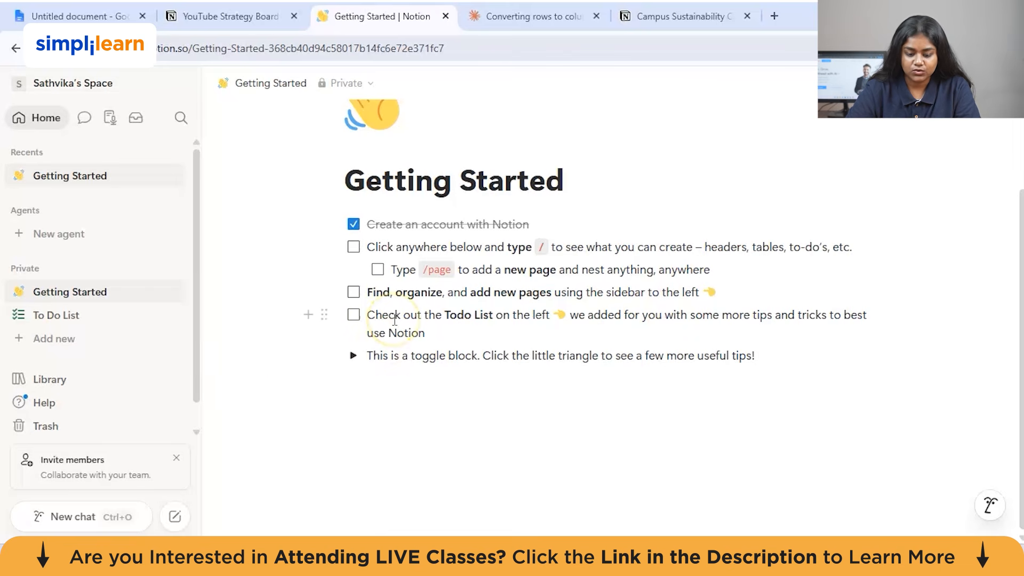
left_click(61, 339)
left_click(359, 205)
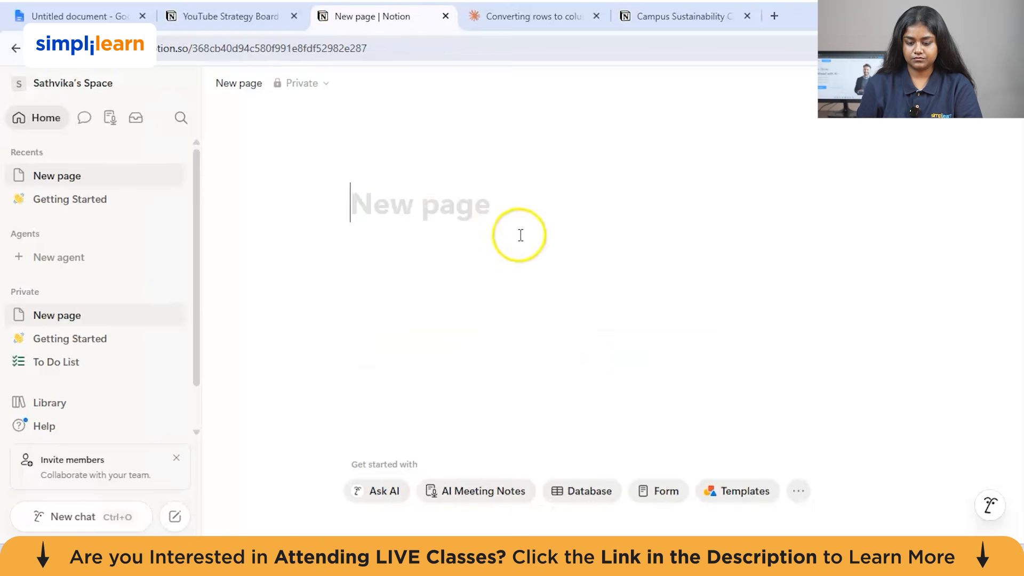
left_click(520, 234)
left_click(483, 490)
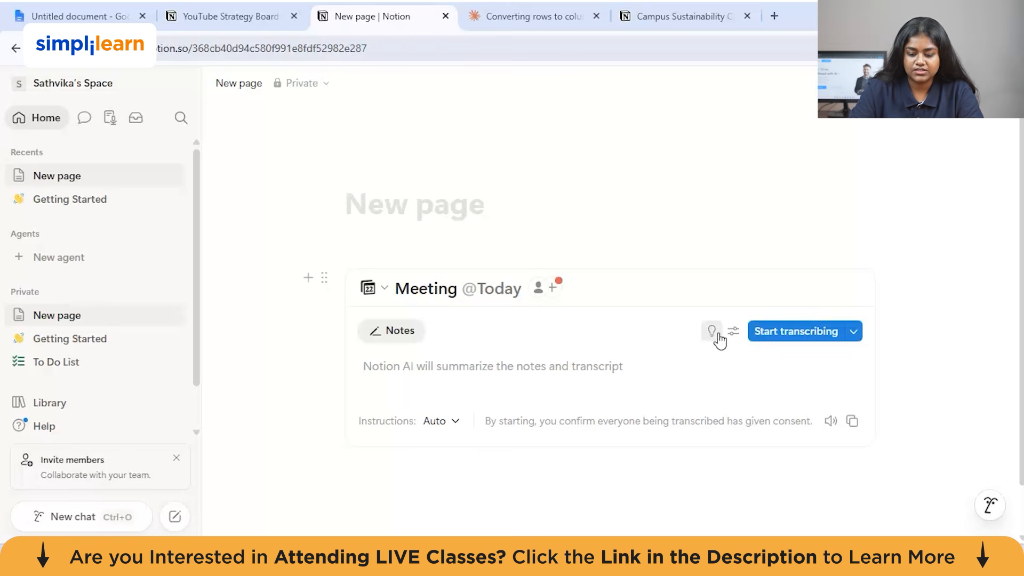
Title the new page "AI Meeting notes".
left_click(496, 165)
type("AI")
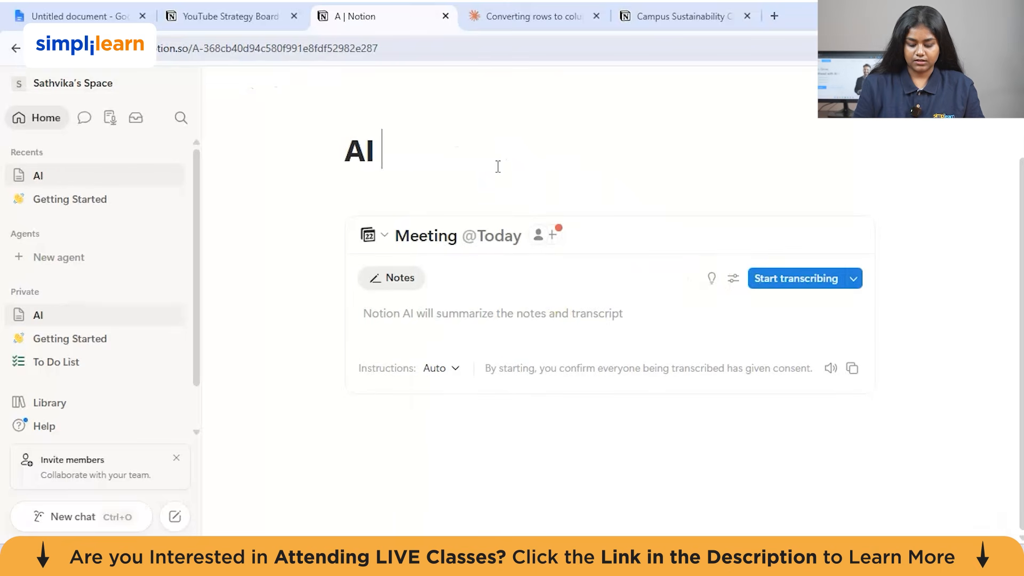
type(" Meeting ")
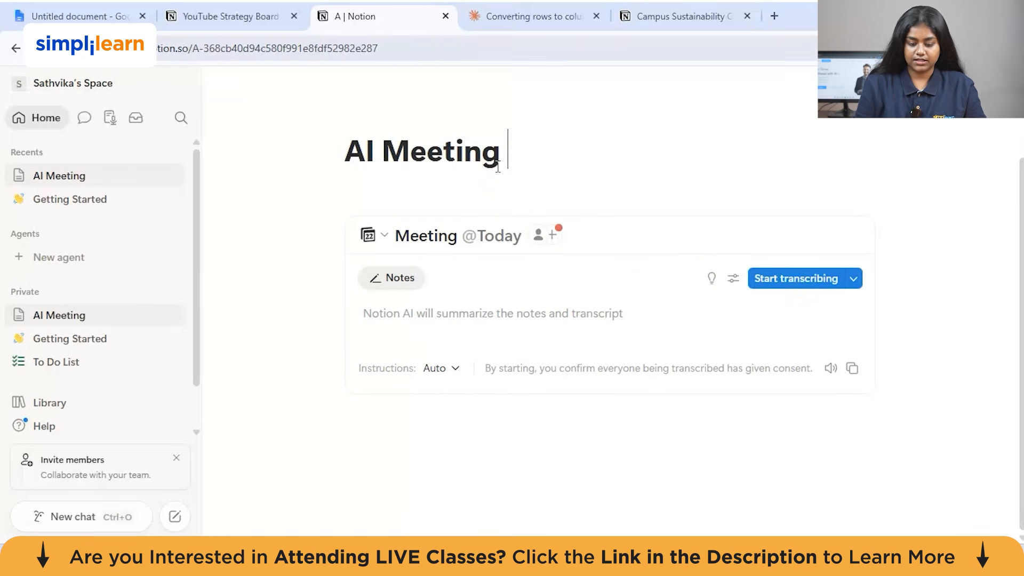
type("notes")
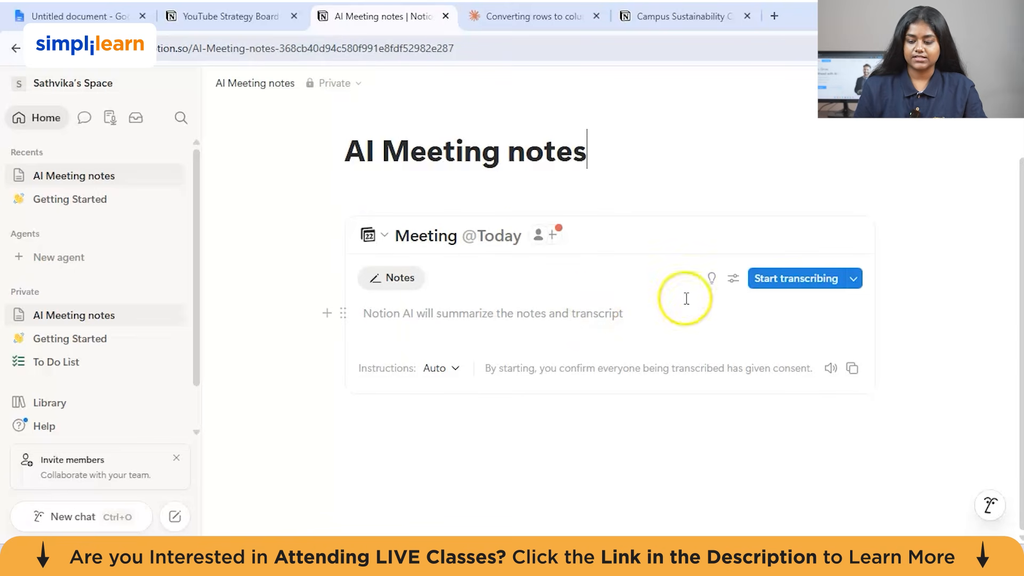
Transcribe the meeting in the meeting block, then stop the transcription so that Notion AI generates the summary.
left_click(780, 287)
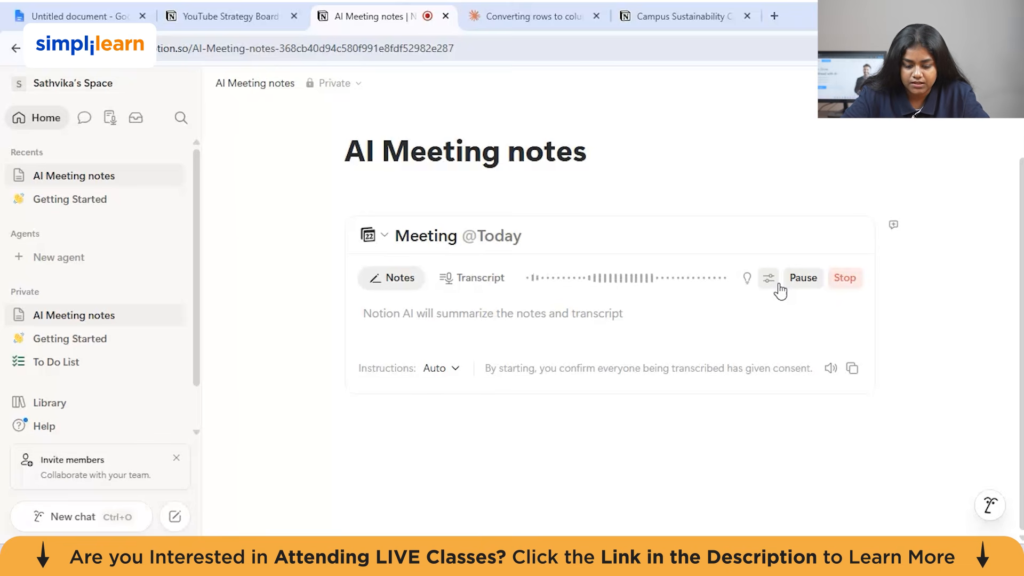
left_click(841, 290)
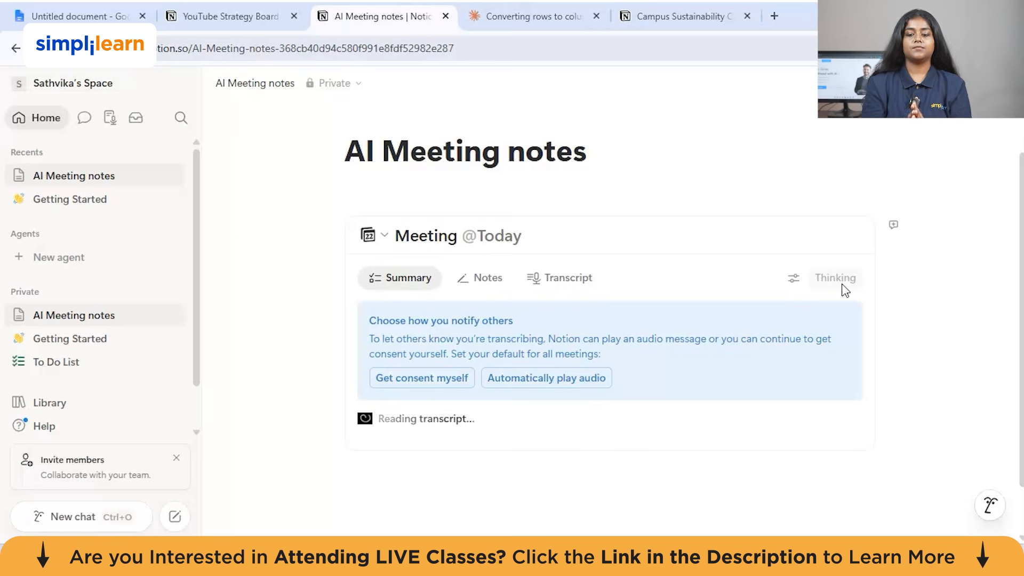
left_click(705, 240)
scroll(705, 239, "down", 2)
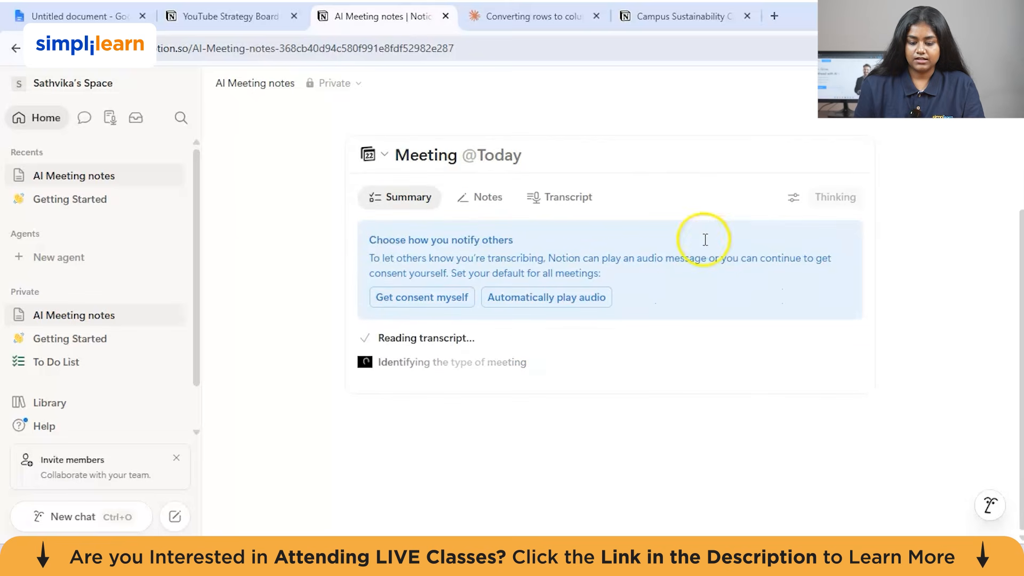
scroll(554, 298, "down", 1)
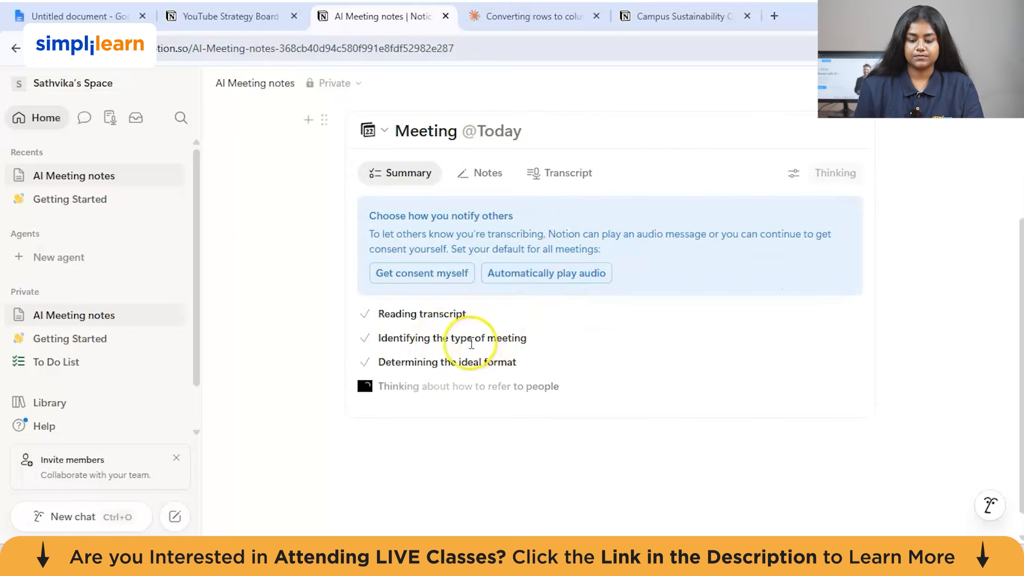
Read through the generated meeting summary, from the action items down to the key deadlines.
scroll(481, 337, "down", 2)
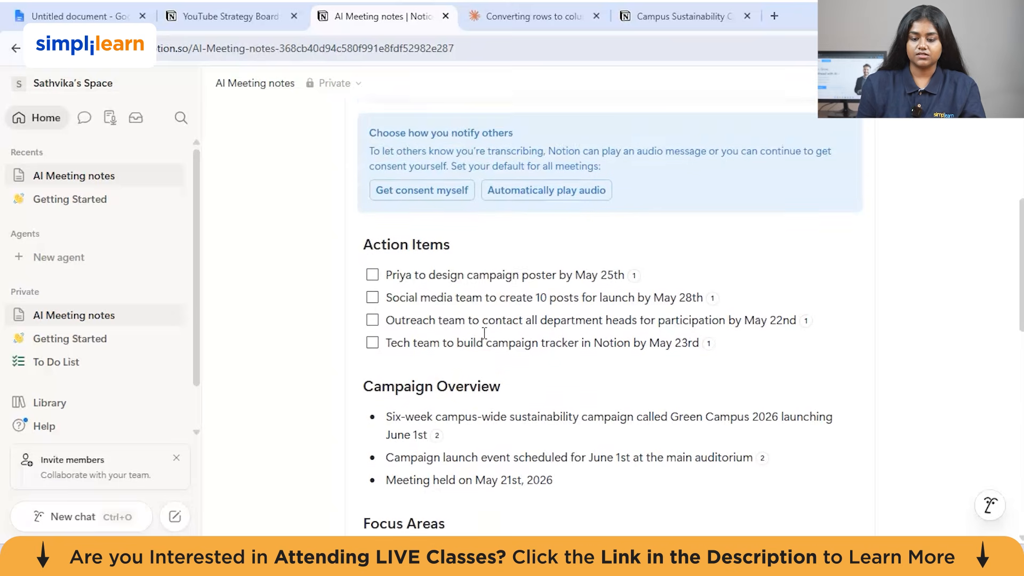
scroll(484, 333, "down", 2)
scroll(485, 335, "down", 2)
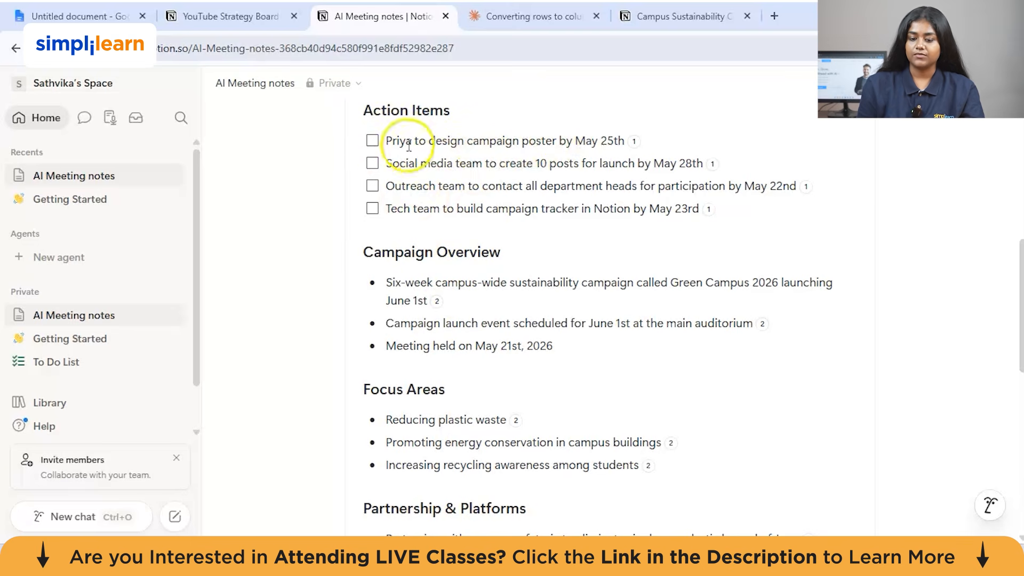
scroll(444, 214, "down", 1)
scroll(444, 214, "down", 2)
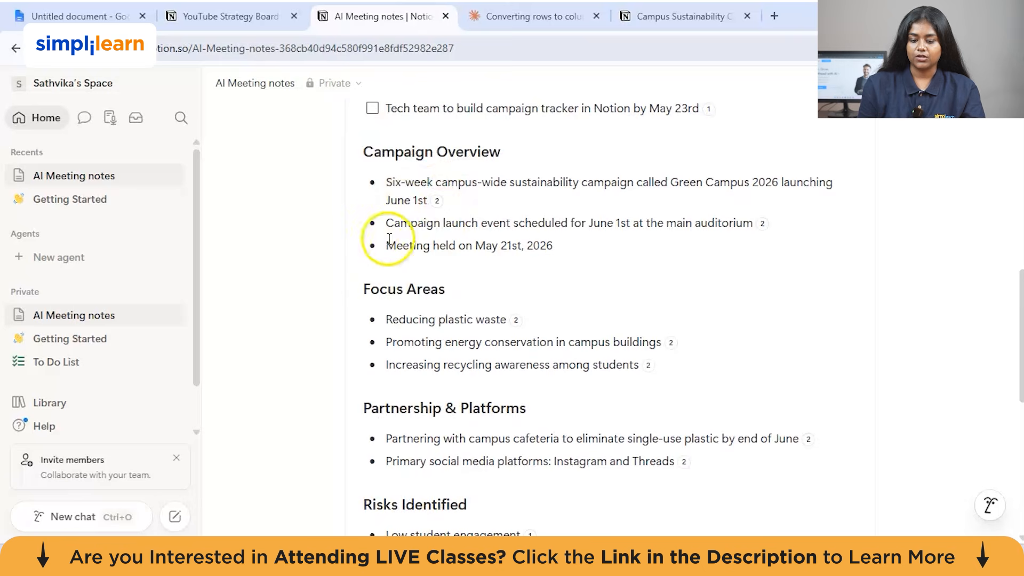
scroll(400, 240, "down", 3)
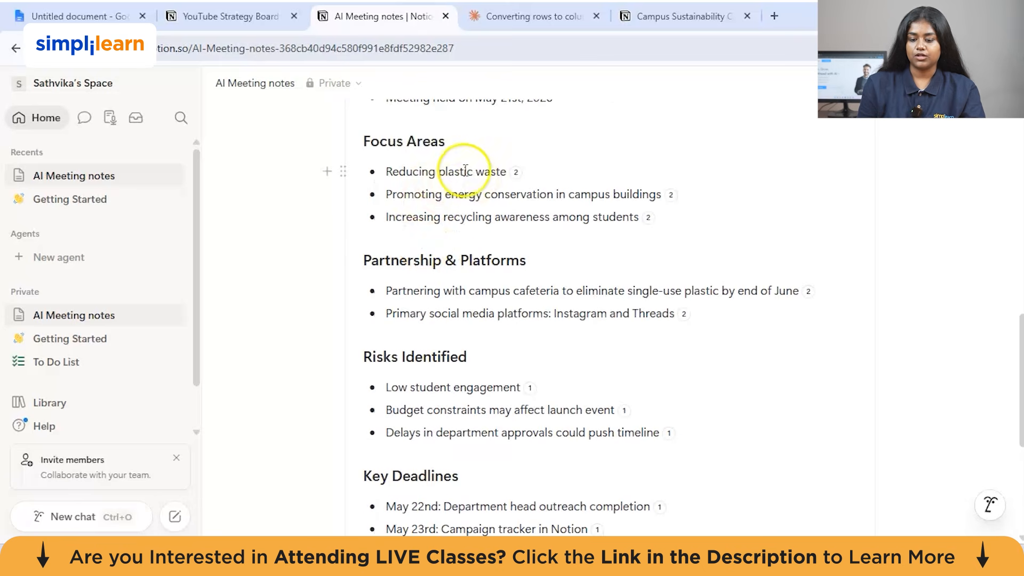
scroll(466, 168, "down", 3)
scroll(465, 169, "down", 3)
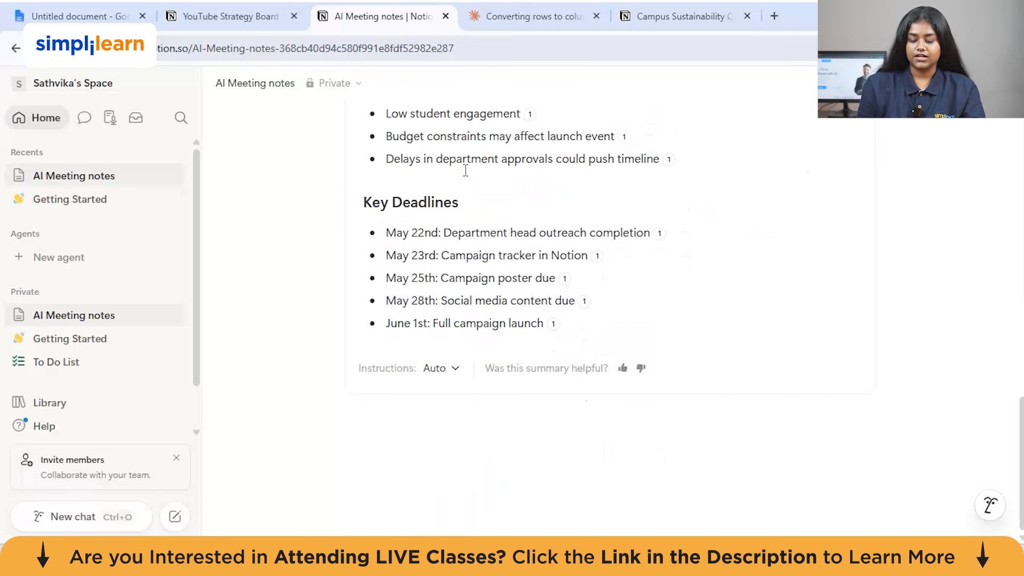
left_click(539, 217)
Review the summary's overview, focus areas, risks and deadlines again, then return to its action items.
scroll(539, 218, "up", 12)
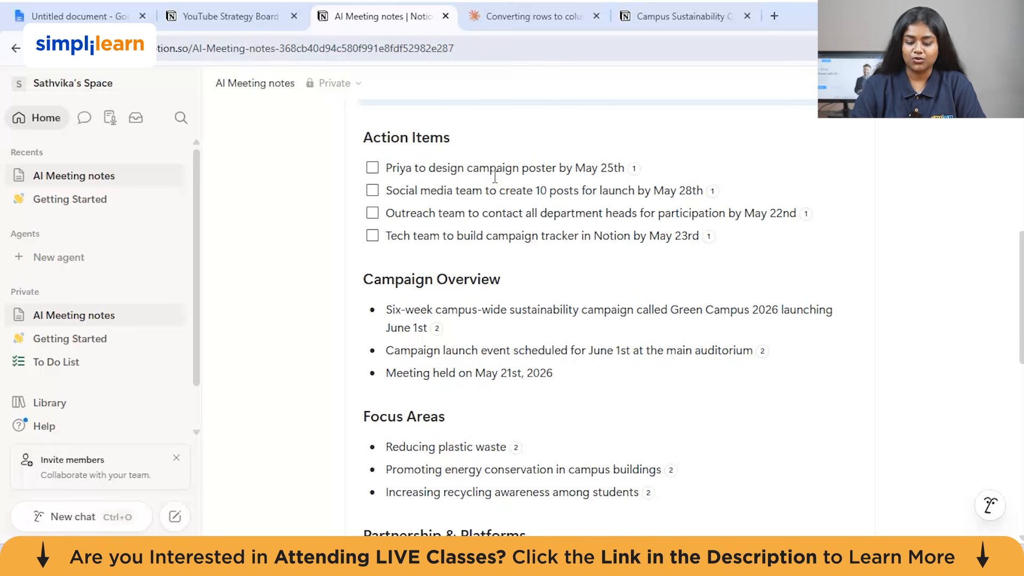
scroll(494, 189, "up", 3)
scroll(494, 197, "down", 2)
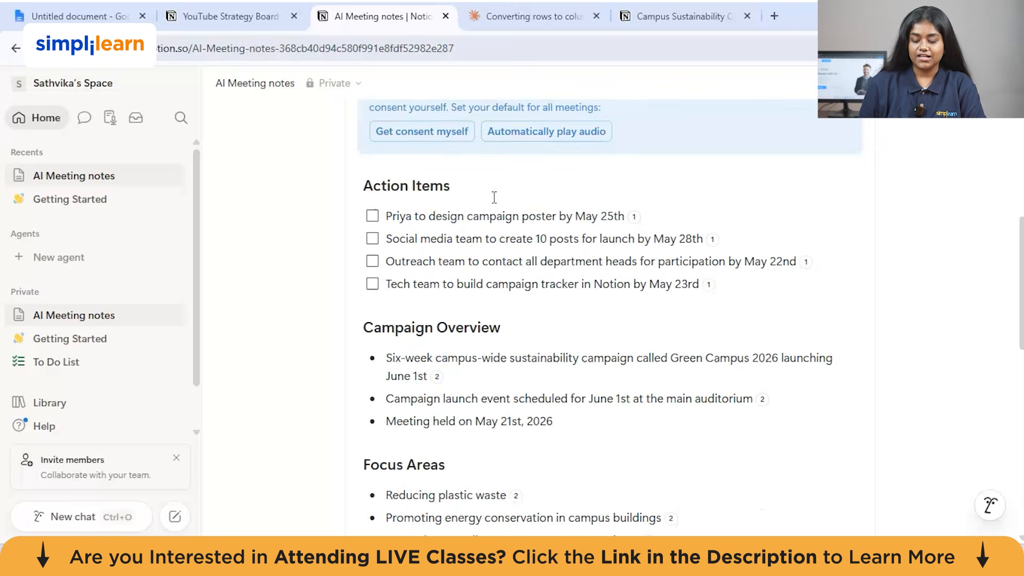
scroll(495, 197, "down", 5)
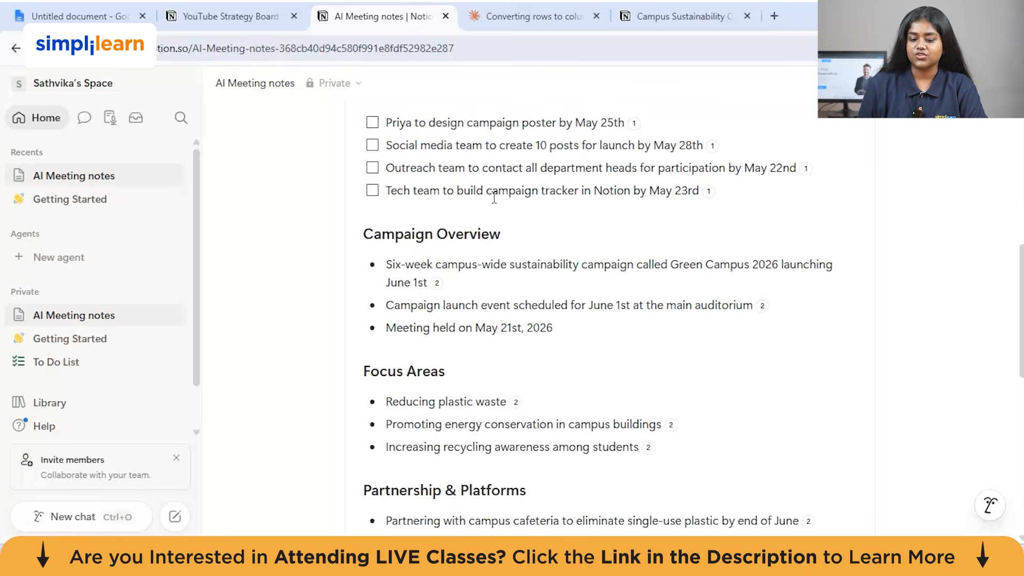
scroll(495, 198, "down", 4)
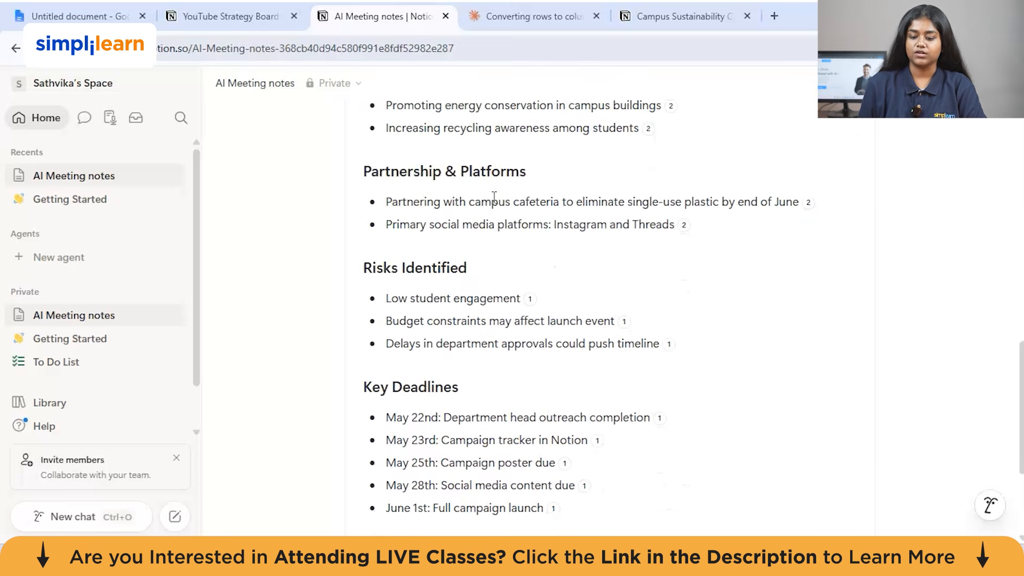
scroll(494, 197, "down", 3)
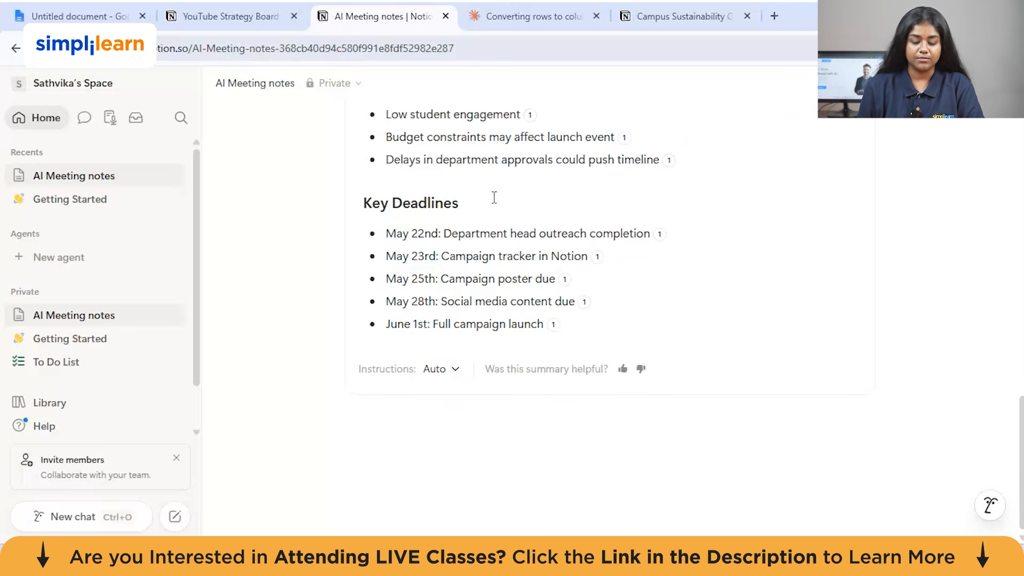
scroll(494, 198, "up", 3)
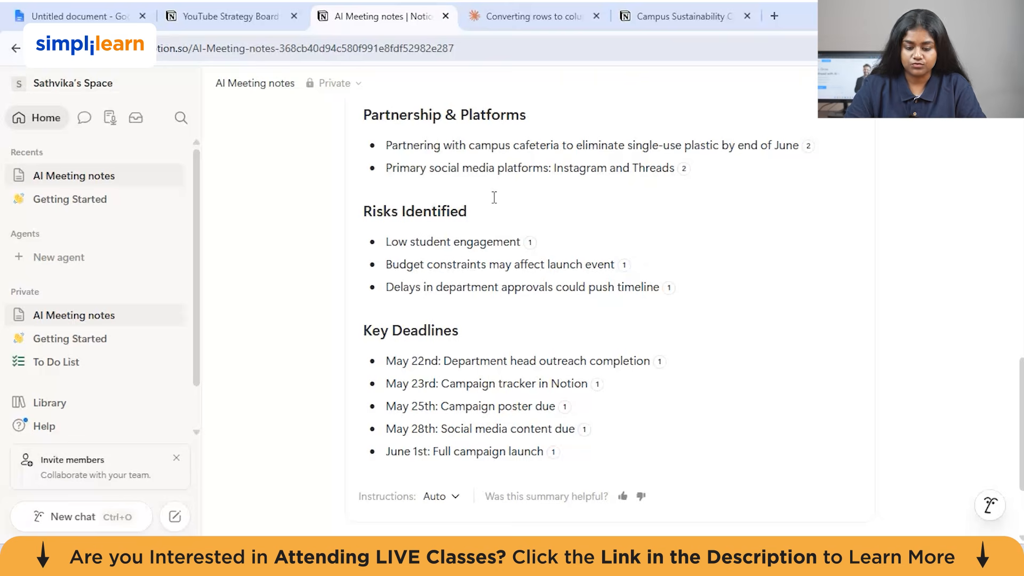
scroll(495, 198, "down", 3)
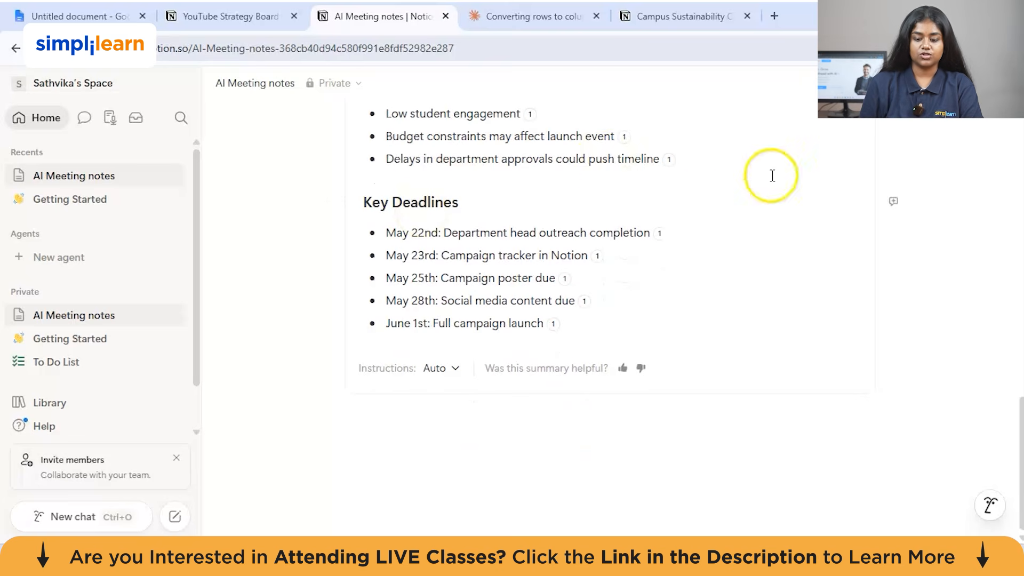
scroll(551, 219, "up", 2)
scroll(552, 218, "up", 7)
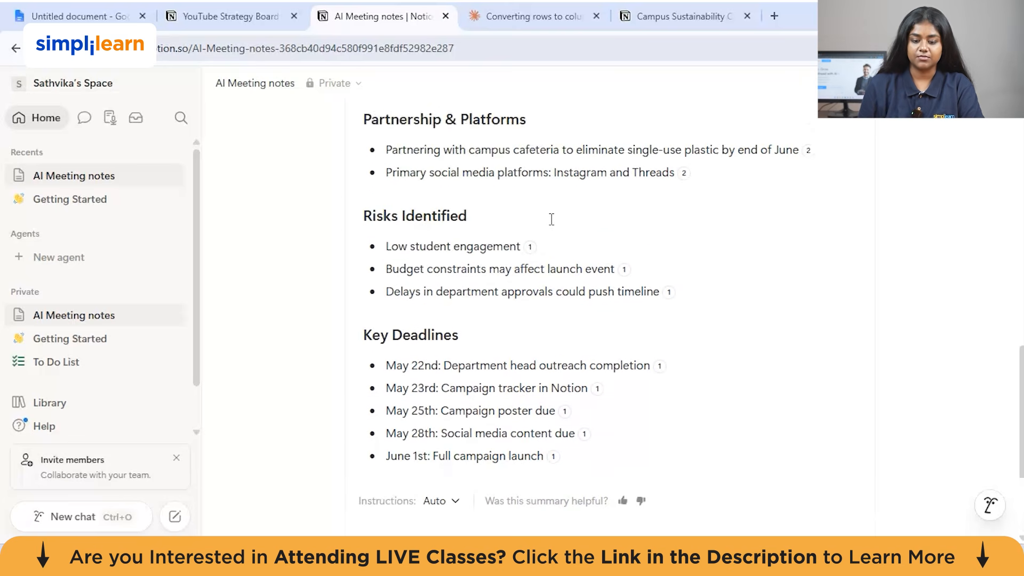
scroll(552, 218, "up", 4)
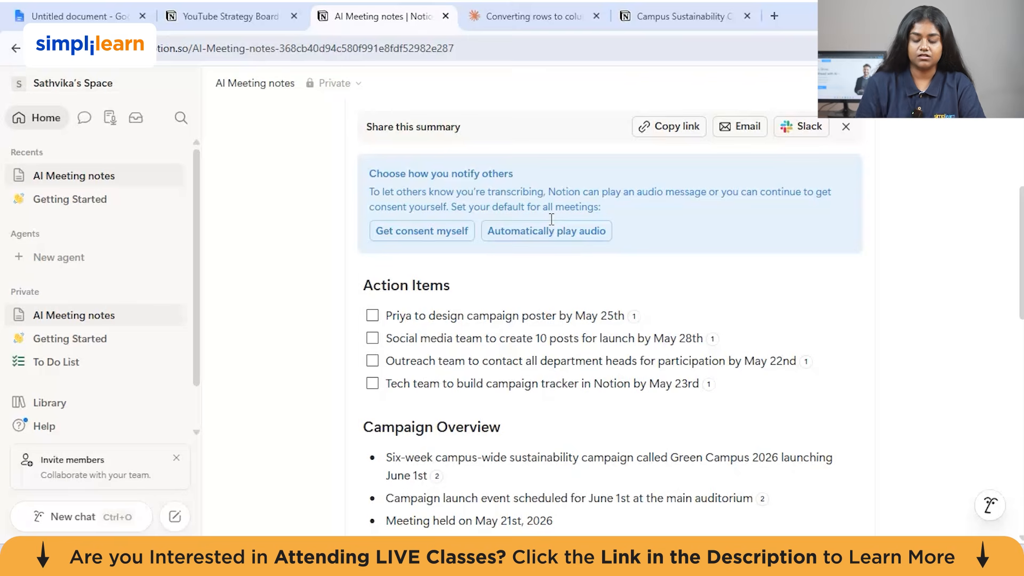
scroll(552, 220, "down", 1)
scroll(551, 219, "up", 1)
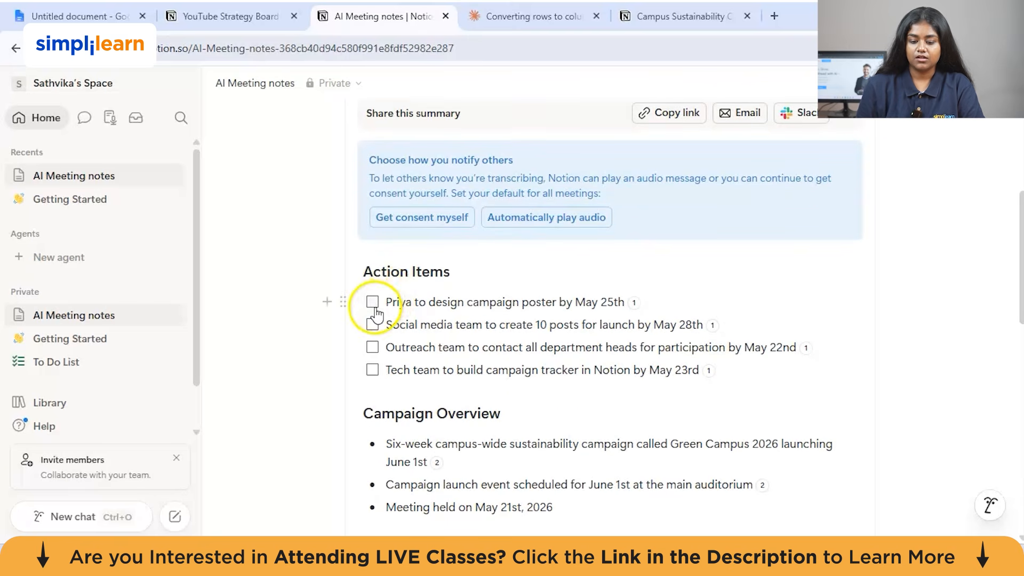
Mark all four action items in the meeting summary as done.
scroll(376, 315, "down", 1)
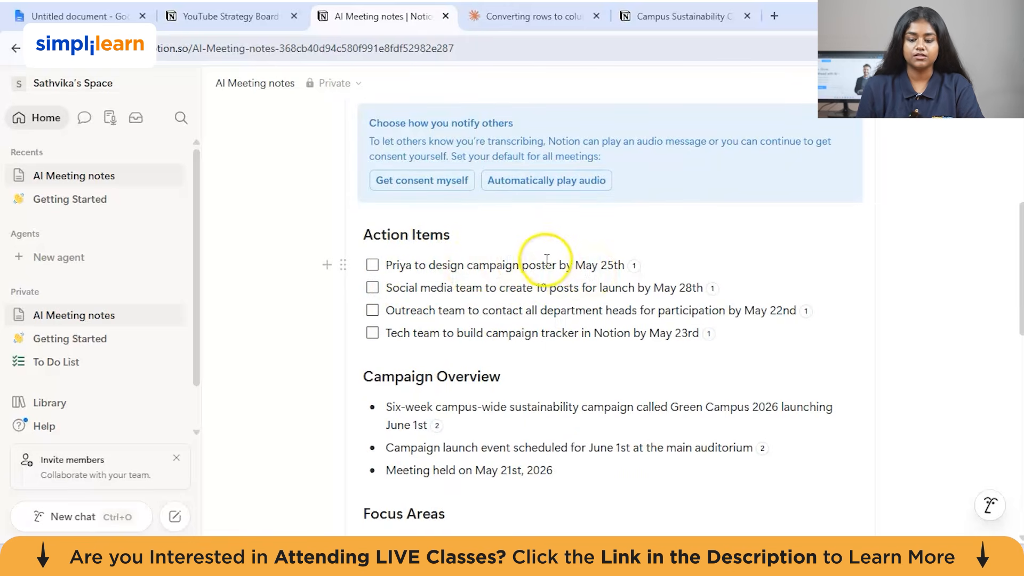
left_click(373, 265)
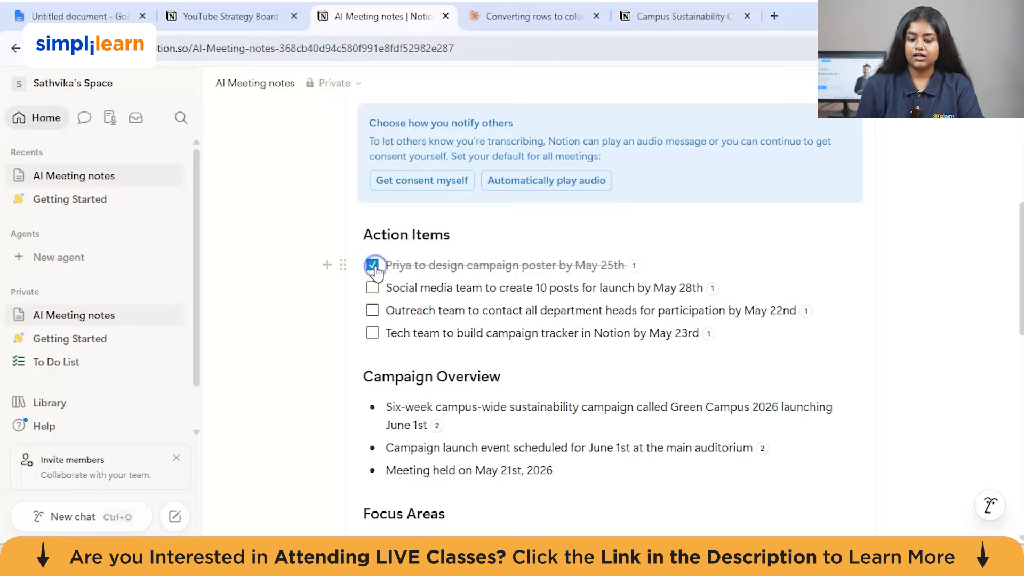
left_click(372, 288)
left_click(373, 310)
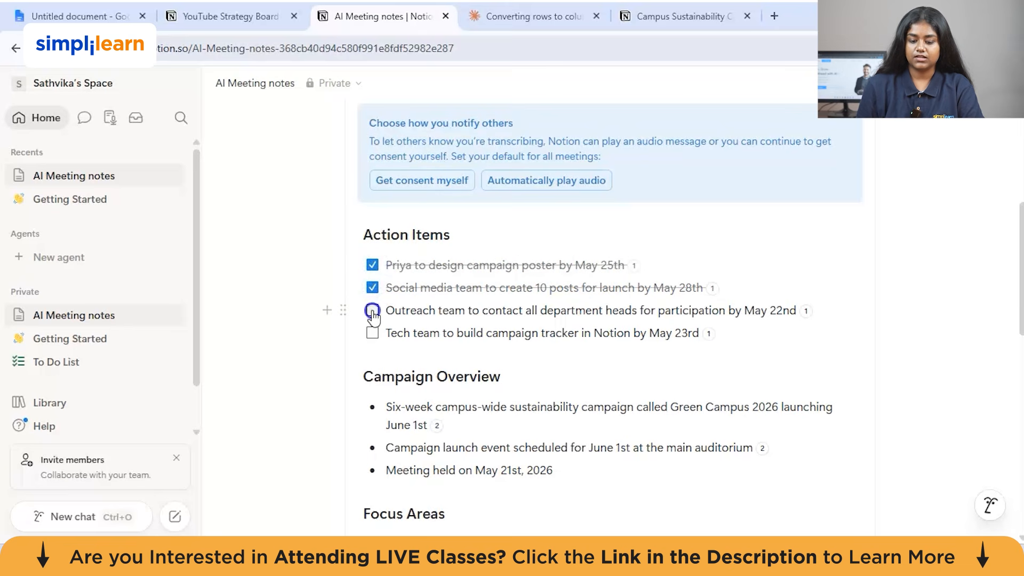
left_click(374, 225)
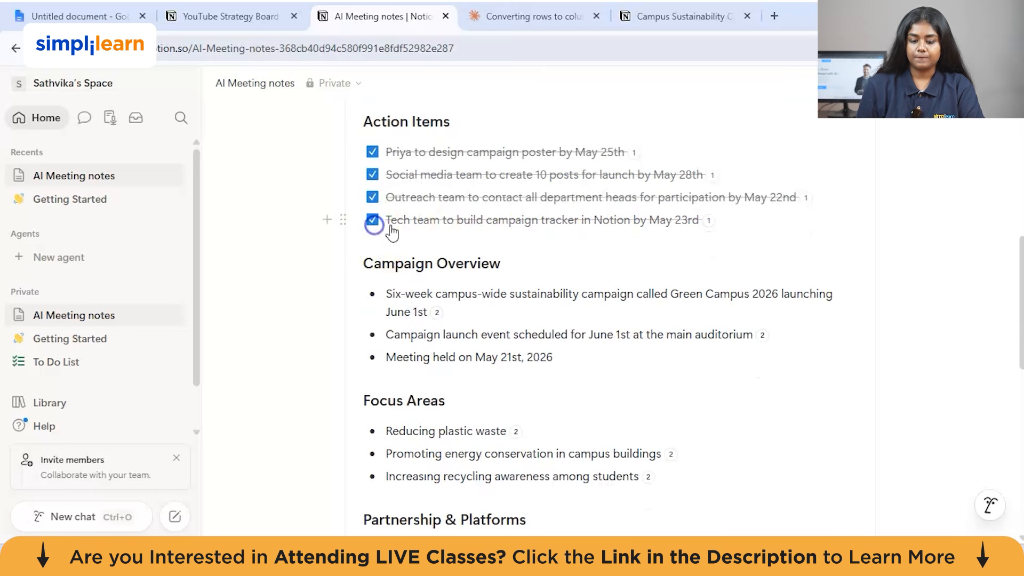
left_click(373, 220)
scroll(421, 224, "down", 3)
scroll(428, 218, "down", 7)
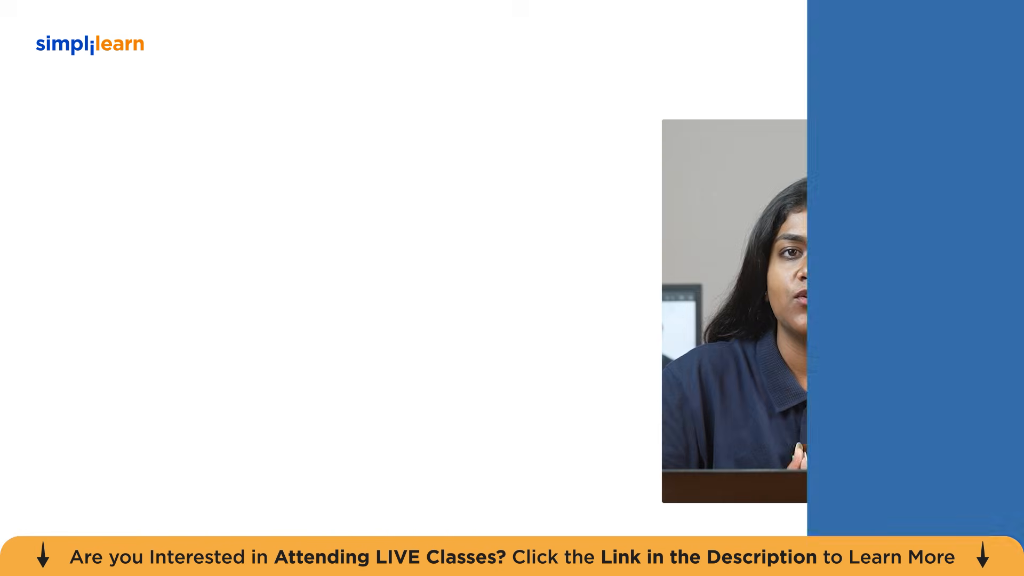
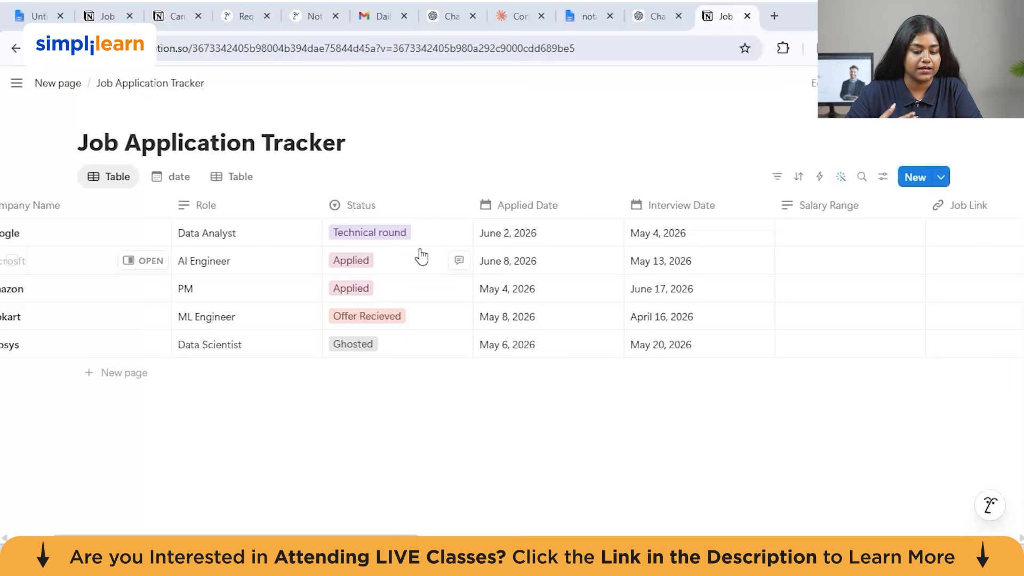
Check the Status options for the Google row in the Job Application Tracker, then examine the columns up to Salary Range.
left_click(441, 237)
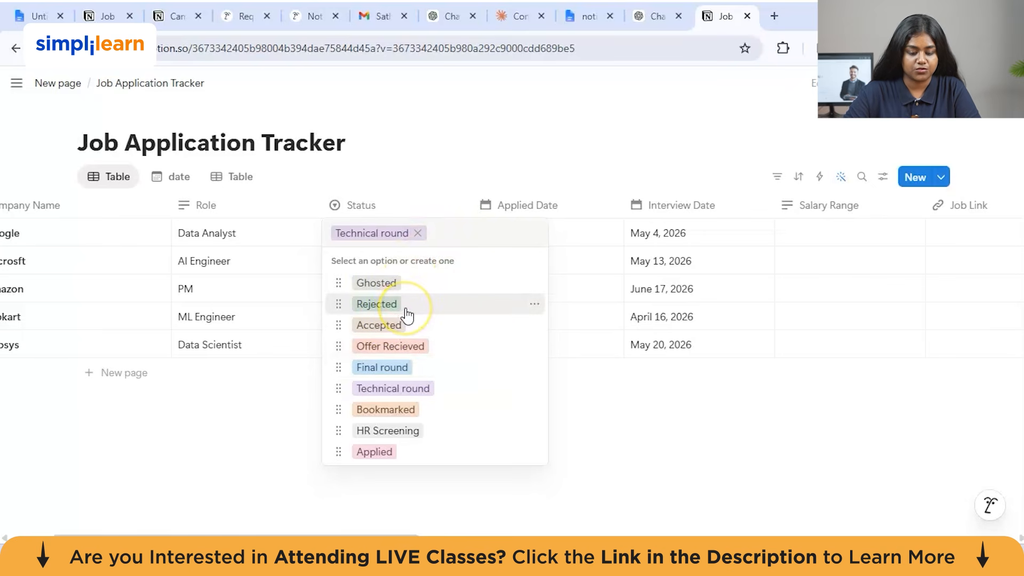
left_click(578, 280)
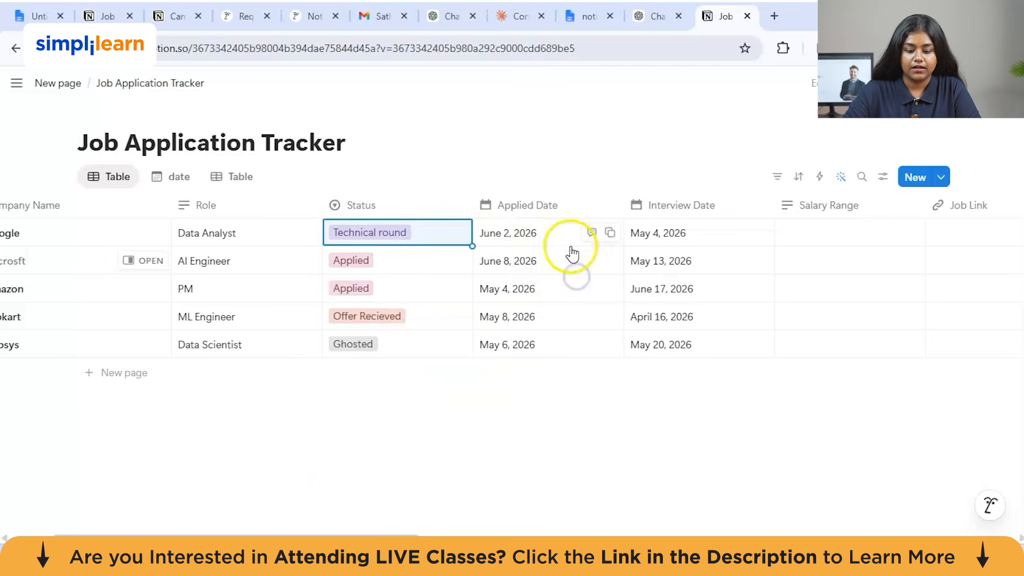
scroll(571, 246, "right", 2)
scroll(439, 261, "right", 6)
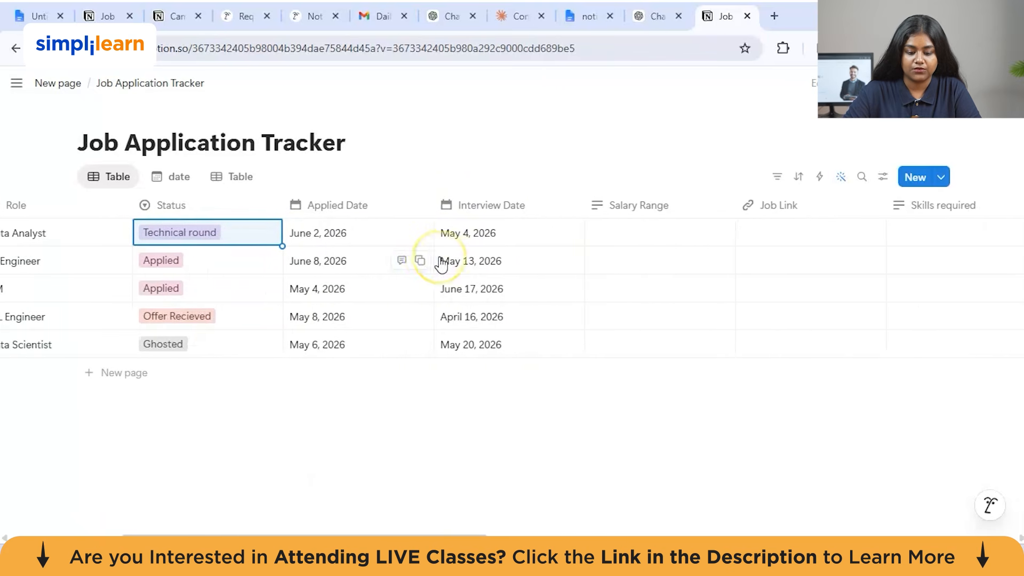
scroll(441, 264, "right", 3)
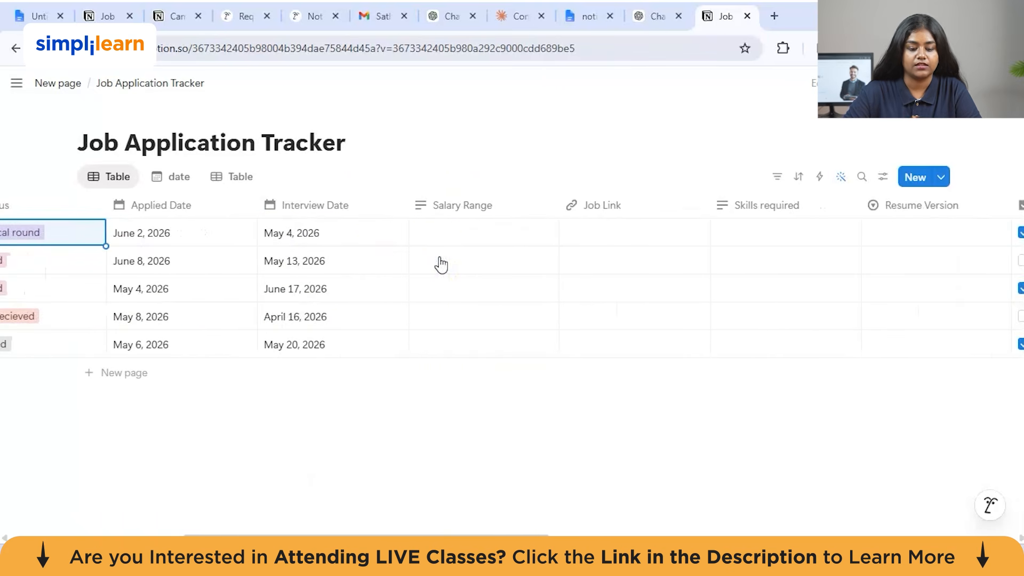
scroll(441, 264, "right", 3)
left_click(386, 236)
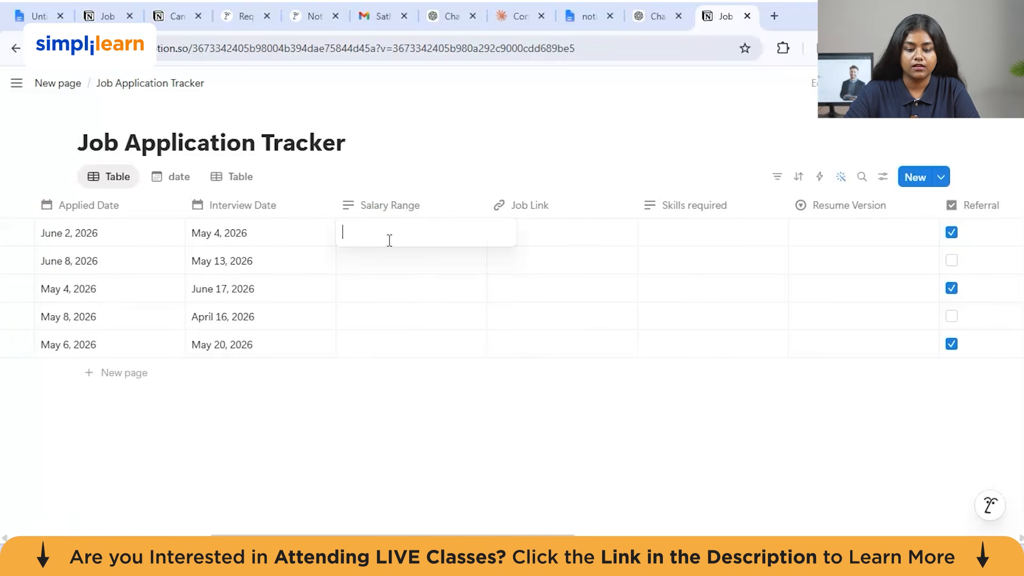
key("Escape")
Look over the tracker's columns from Company Name through Referral, Follow Up Date and Excitement Level.
scroll(425, 249, "right", 5)
scroll(425, 250, "right", 5)
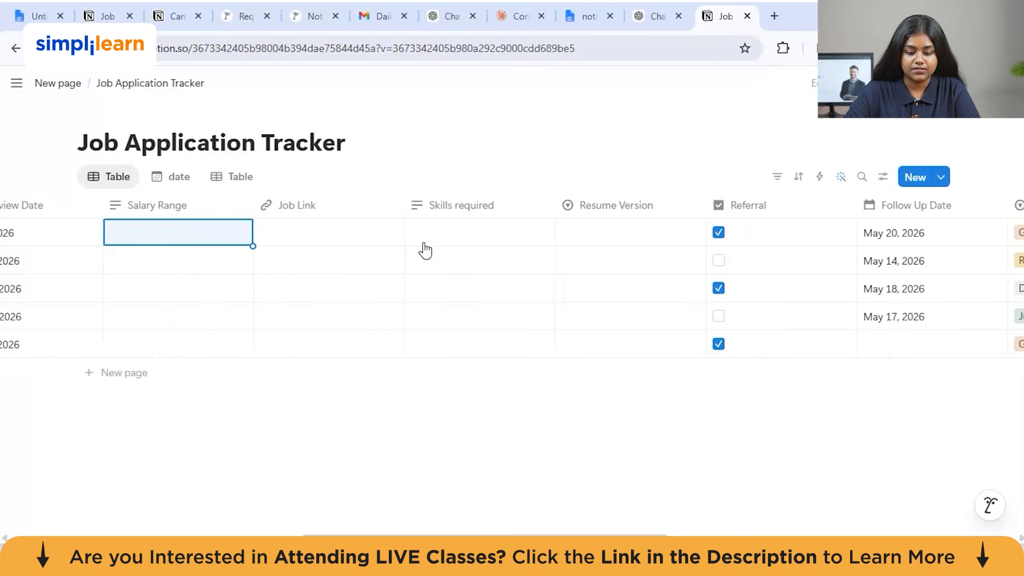
scroll(353, 247, "left", 10)
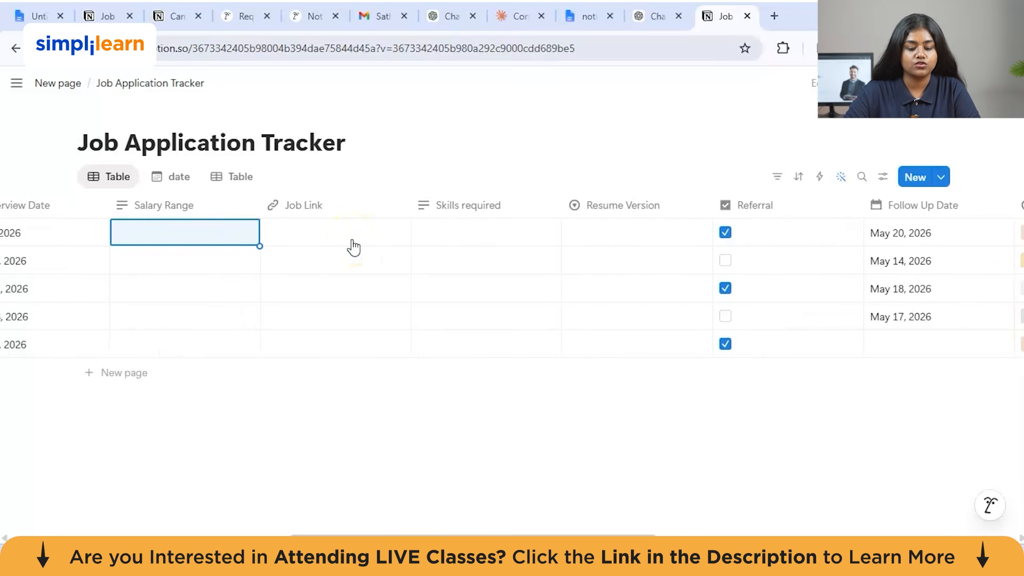
scroll(467, 247, "left", 5)
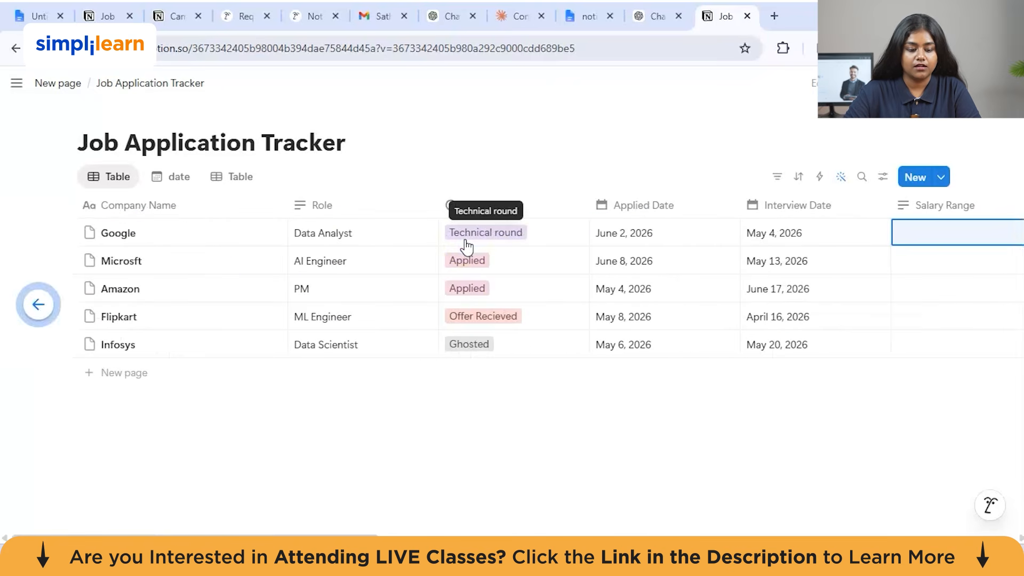
scroll(466, 247, "right", 1)
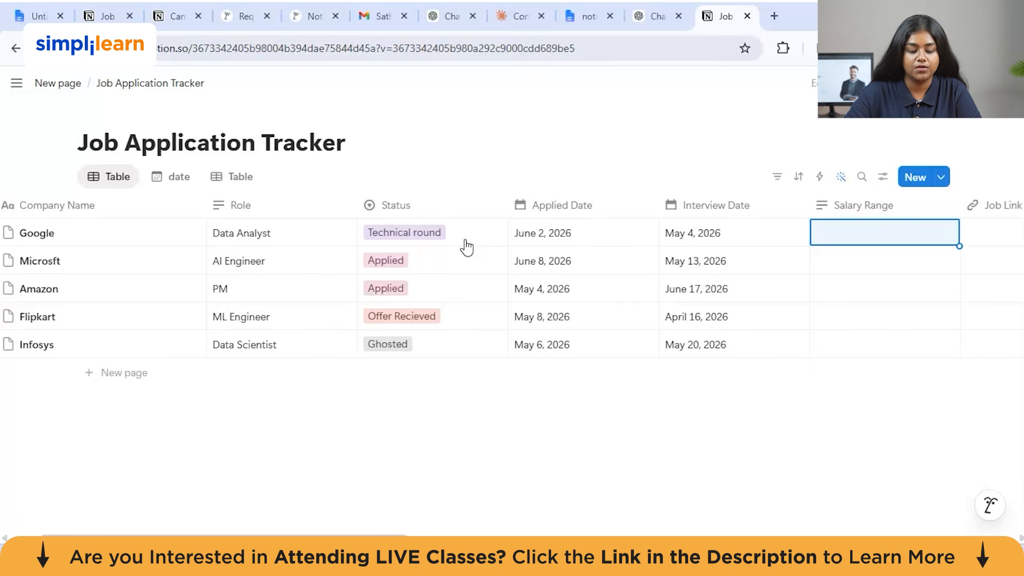
scroll(466, 247, "right", 15)
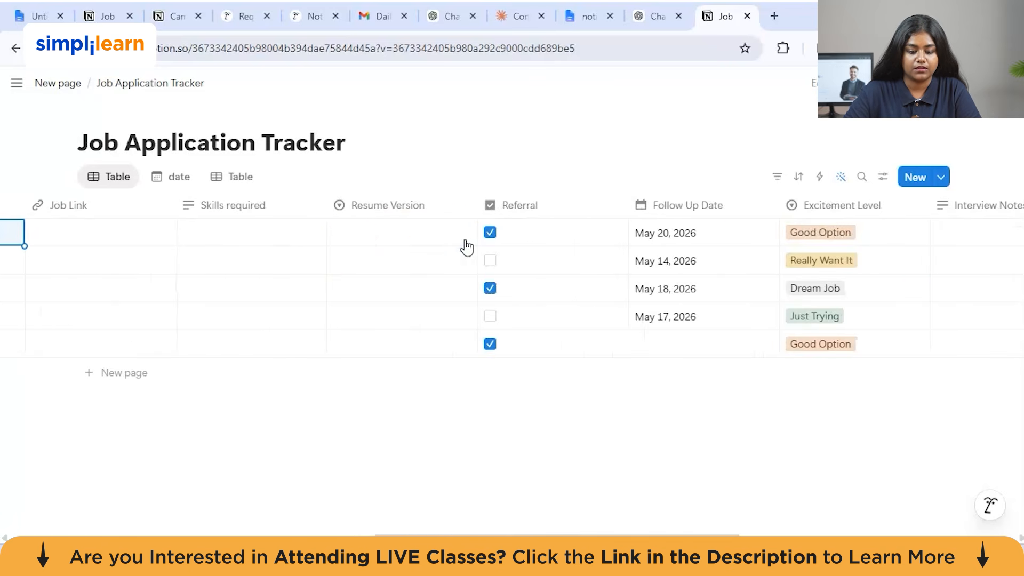
scroll(347, 247, "right", 3)
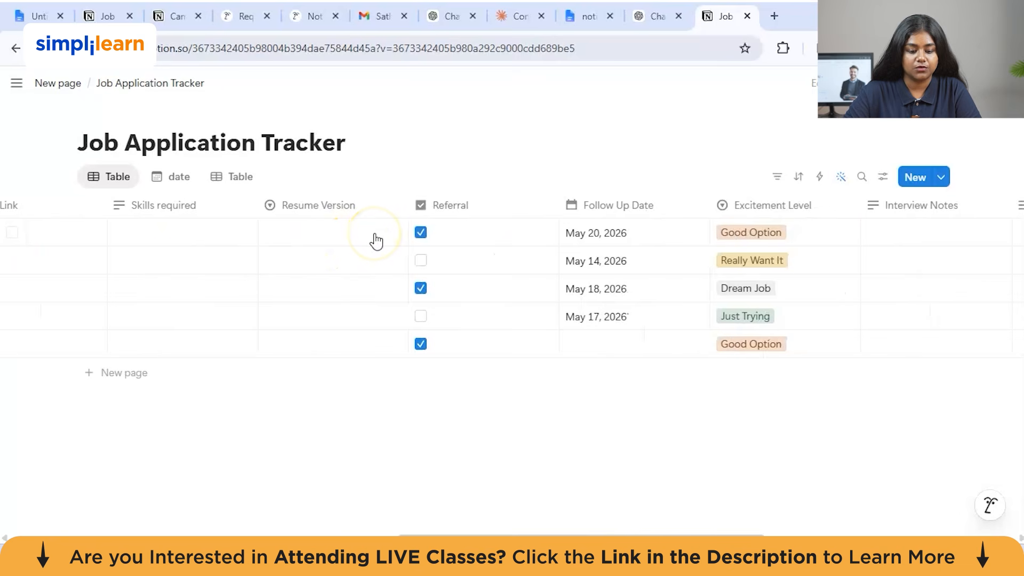
Set the Resume Version to Resume v4 - Product Manager for Google, Resume v3 - AI Engineer for Microsft and Resume v2 - Data Analyst for Amazon.
scroll(377, 241, "left", 5)
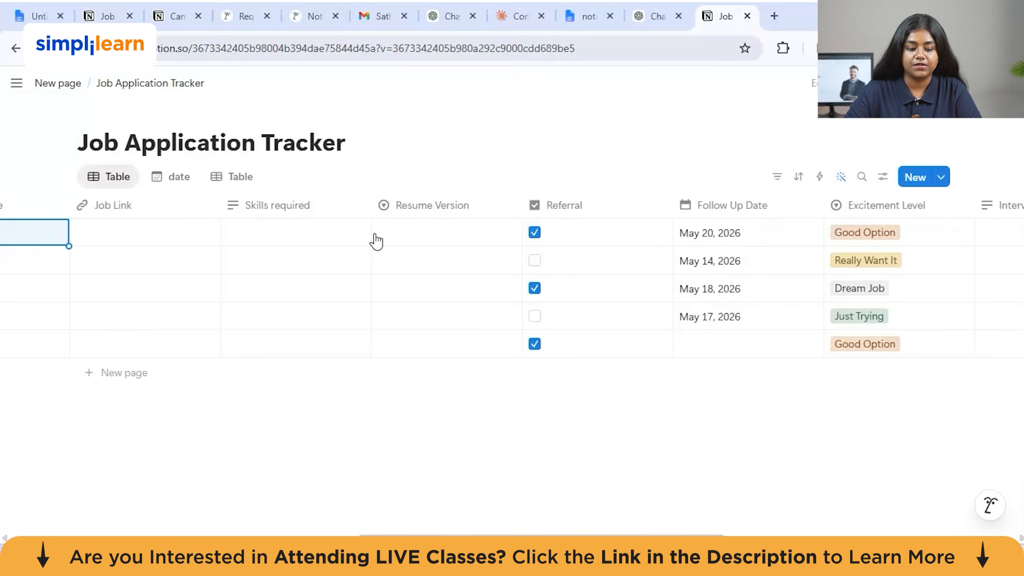
scroll(373, 238, "left", 8)
scroll(374, 238, "right", 10)
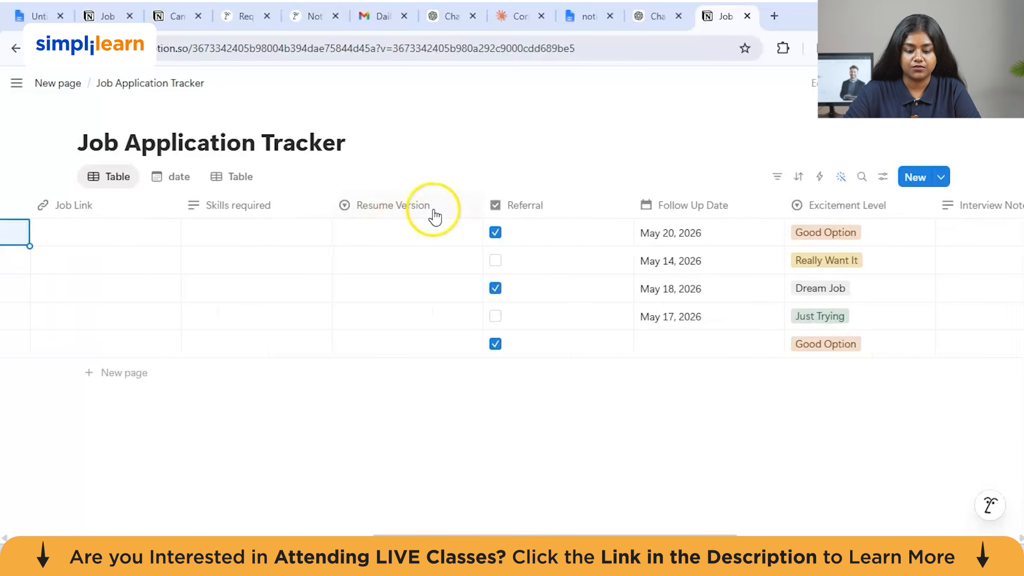
left_click(398, 238)
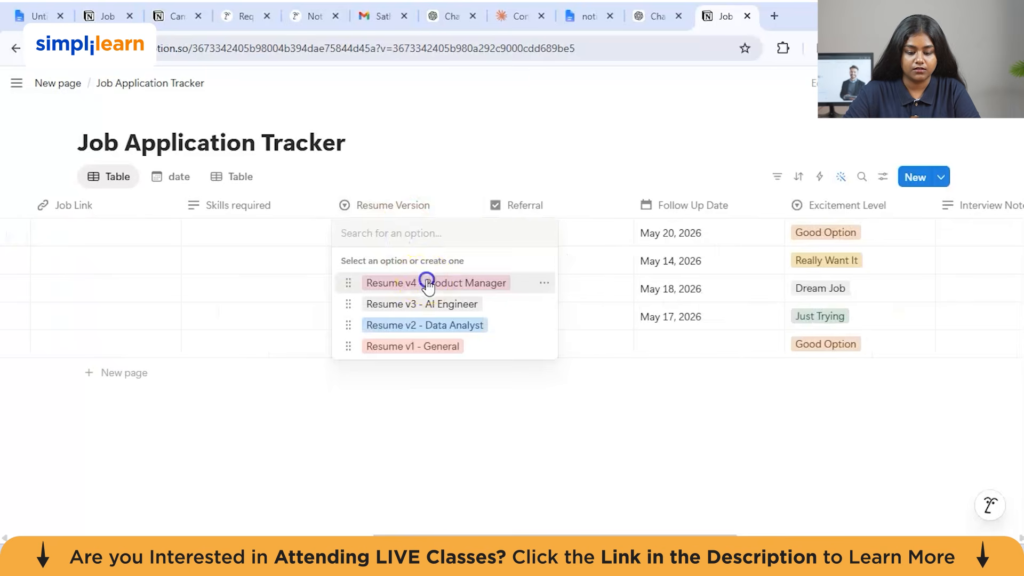
left_click(428, 283)
left_click(392, 261)
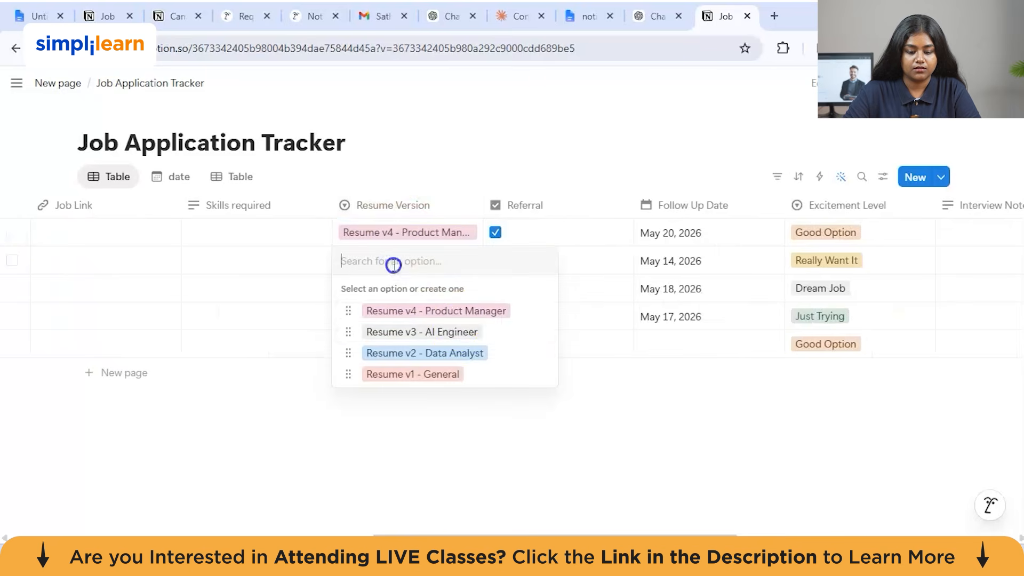
left_click(457, 332)
scroll(426, 299, "right", 3)
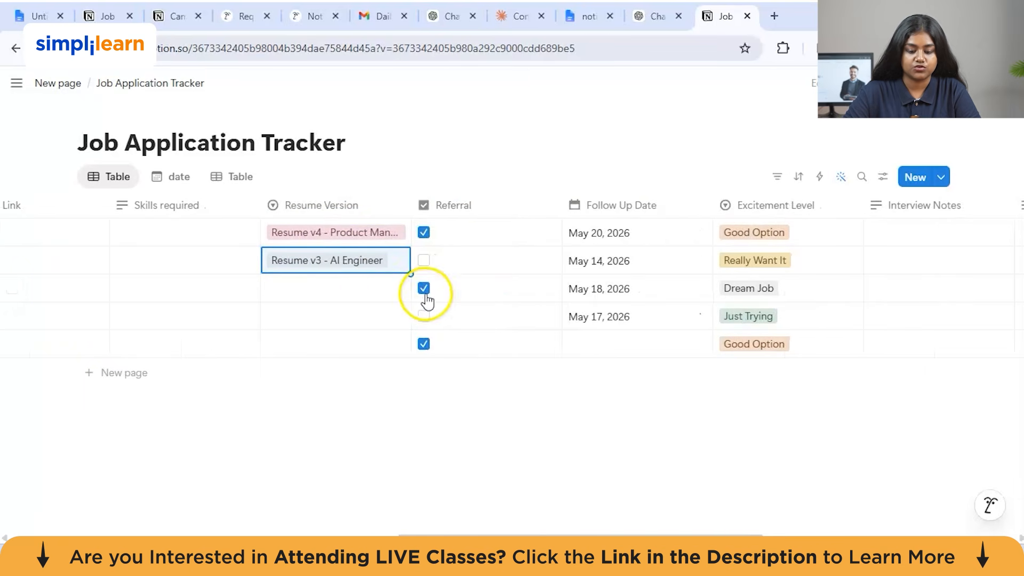
left_click(368, 290)
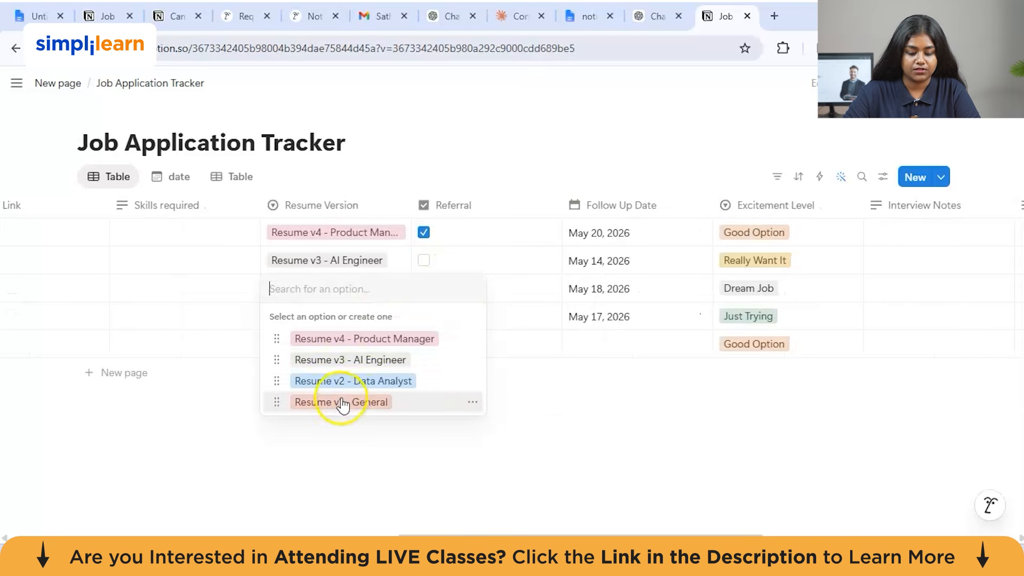
left_click(361, 381)
scroll(352, 257, "right", 3)
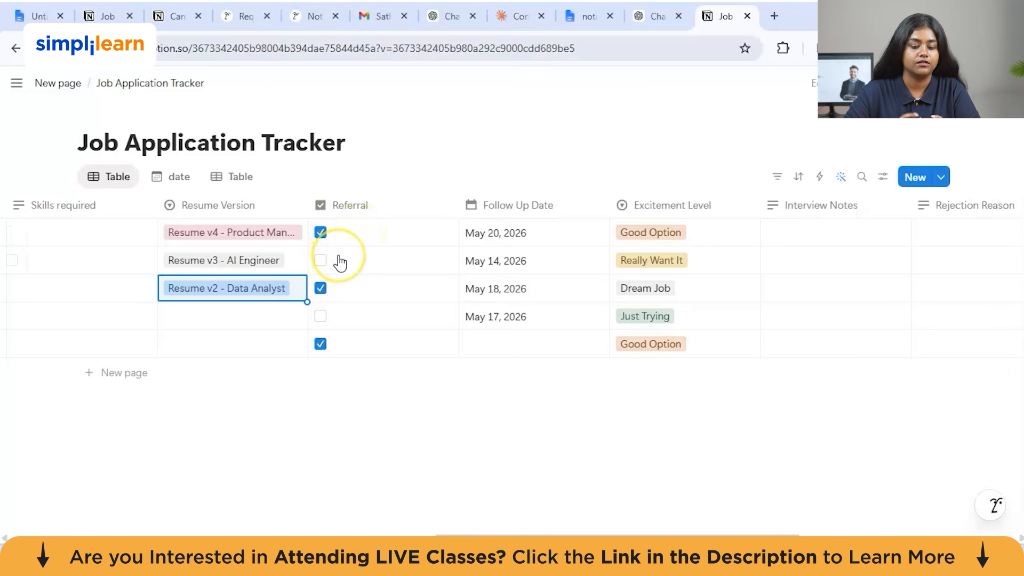
Set the Infosys row's Follow Up Date to May 27, 2026.
scroll(339, 262, "right", 5)
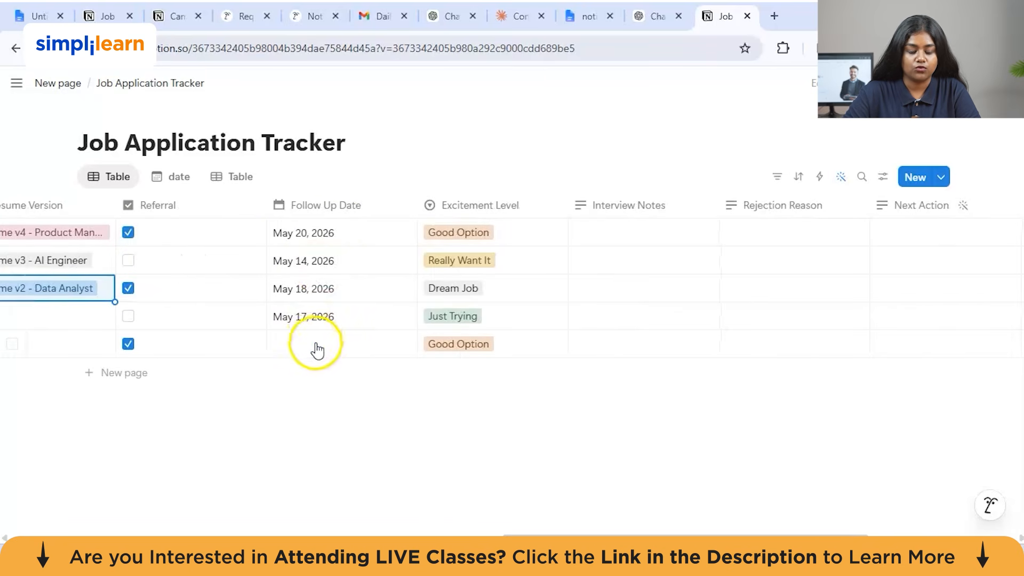
left_click(314, 344)
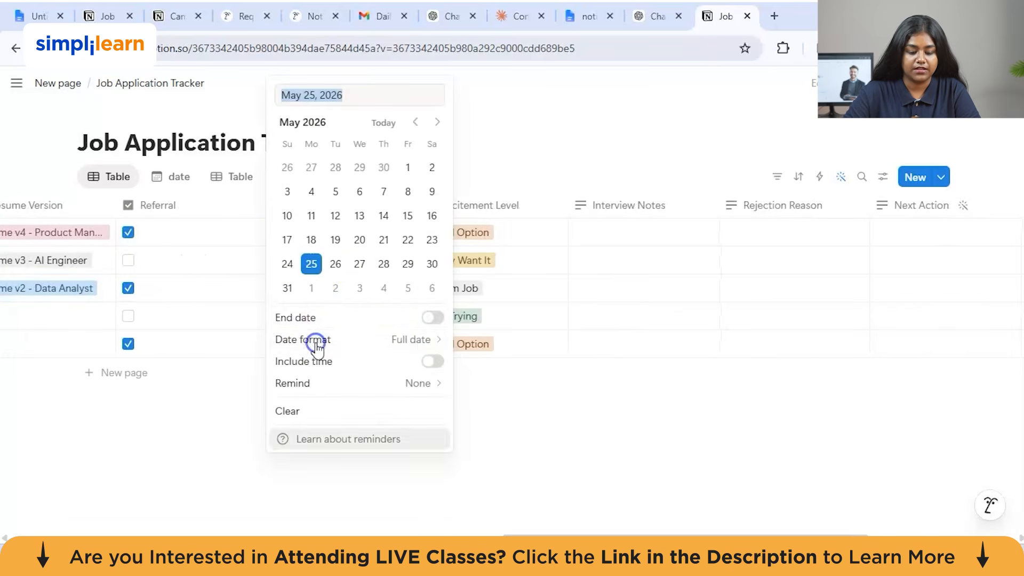
left_click(360, 264)
key("Escape")
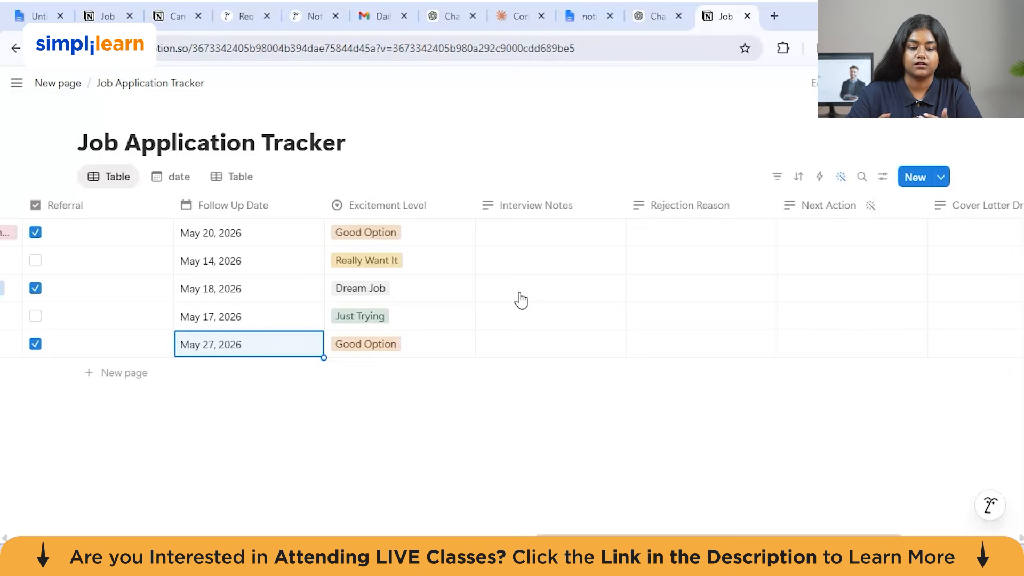
Look over the tracker's Excitement Level, Interview Notes and Rejection Reason columns, checking their cells without entering text.
scroll(521, 300, "right", 2)
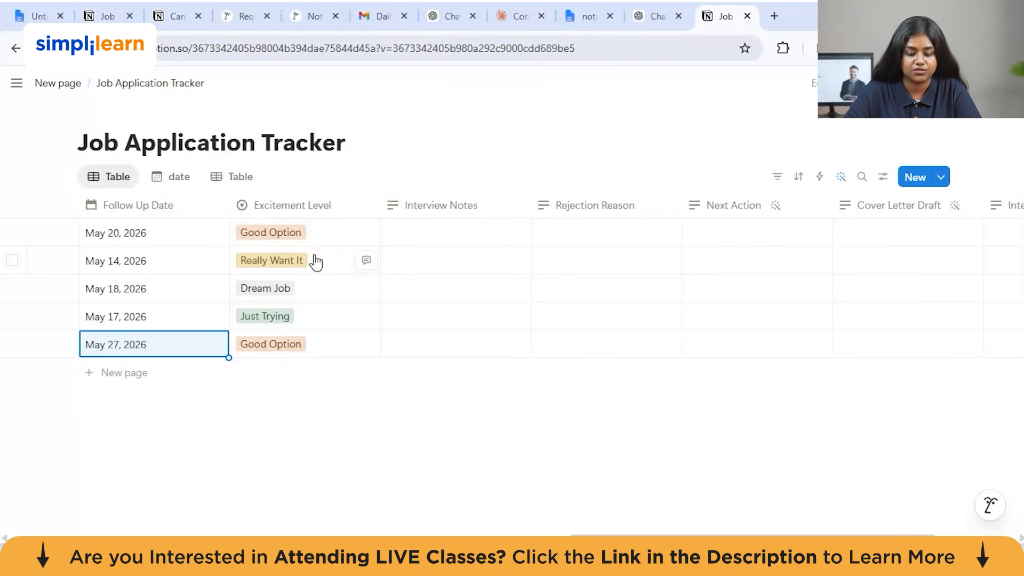
scroll(315, 261, "right", 3)
left_click(274, 241)
left_click(282, 236)
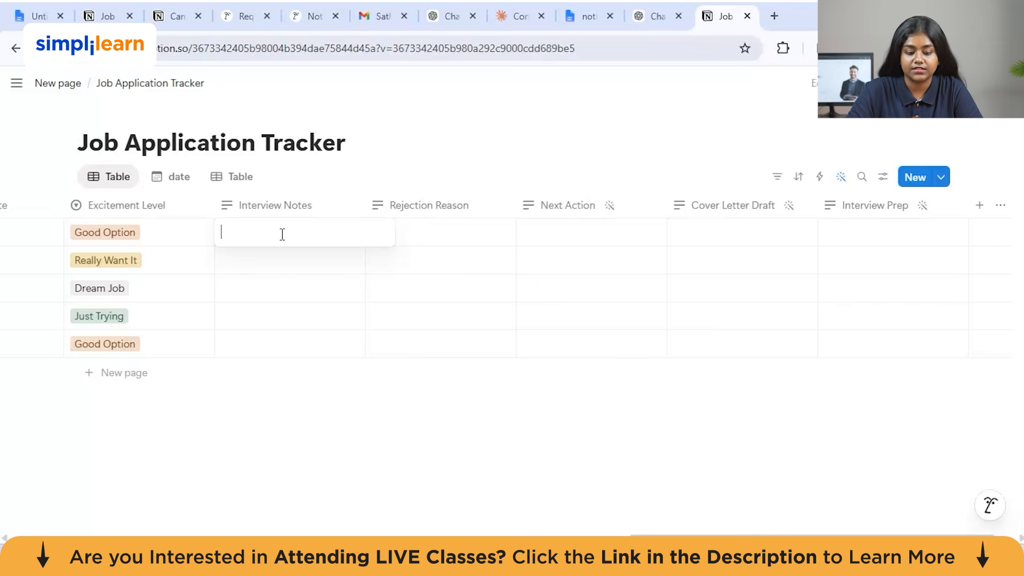
left_click(256, 249)
scroll(304, 256, "right", 2)
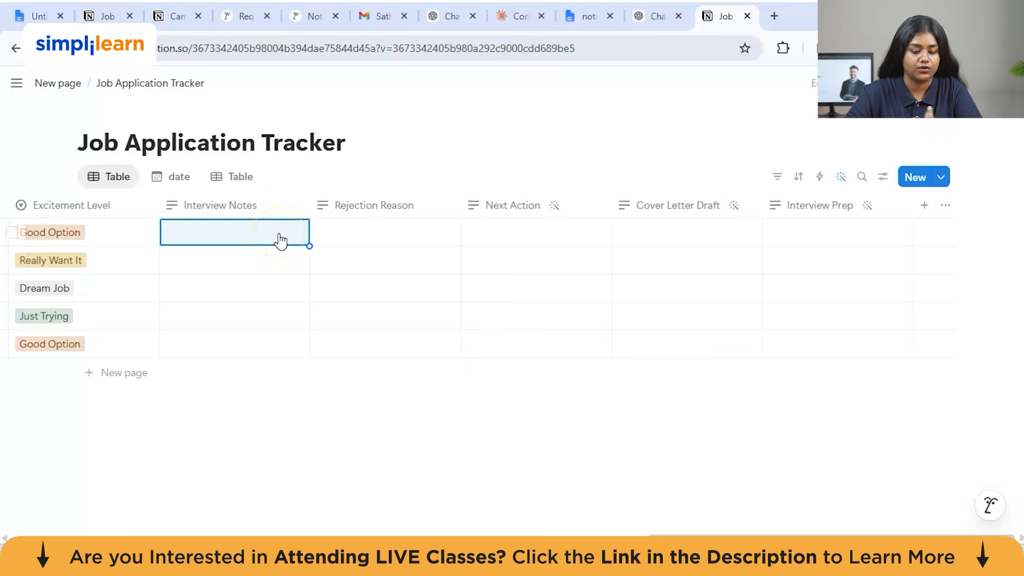
left_click(334, 257)
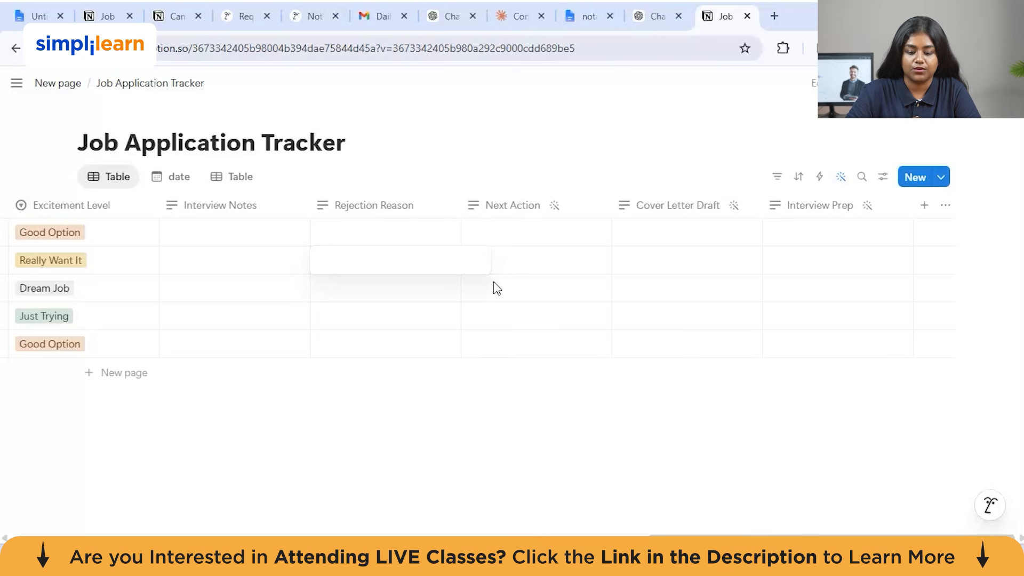
key("Escape")
Autofill the Google row's Next Action, Cover Letter Draft and Interview Prep cells with AI.
left_click(639, 357)
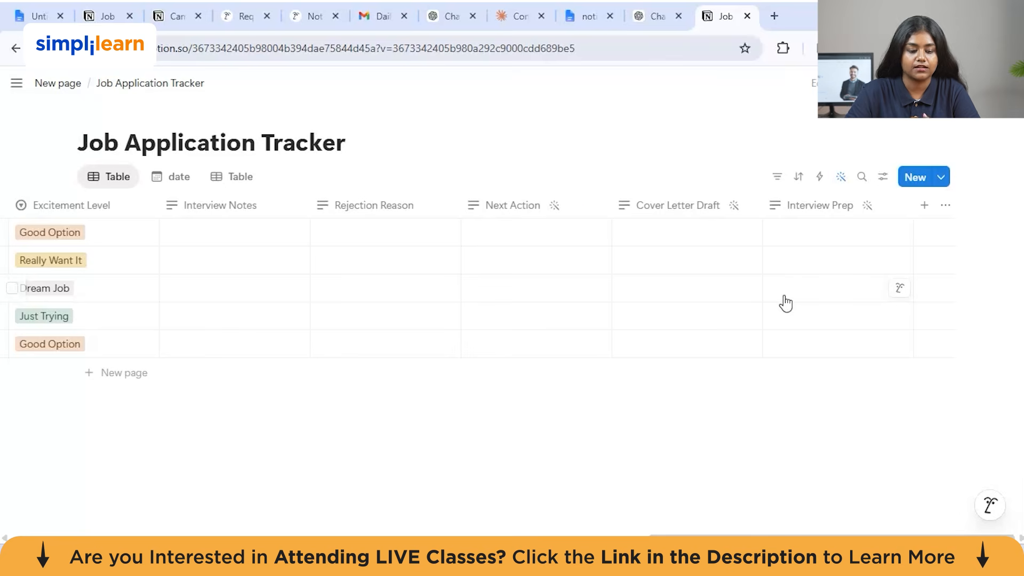
left_click(595, 235)
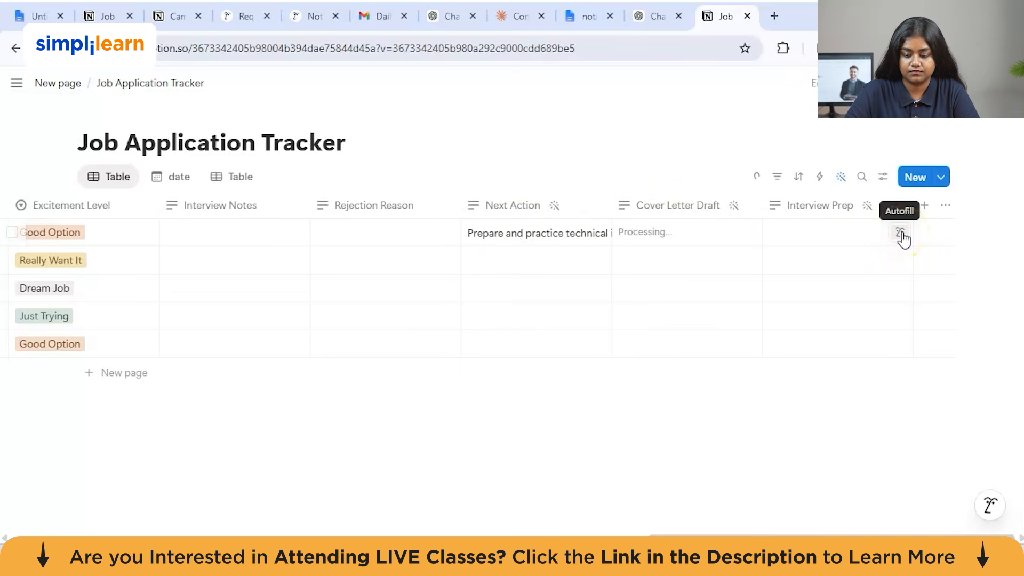
left_click(901, 233)
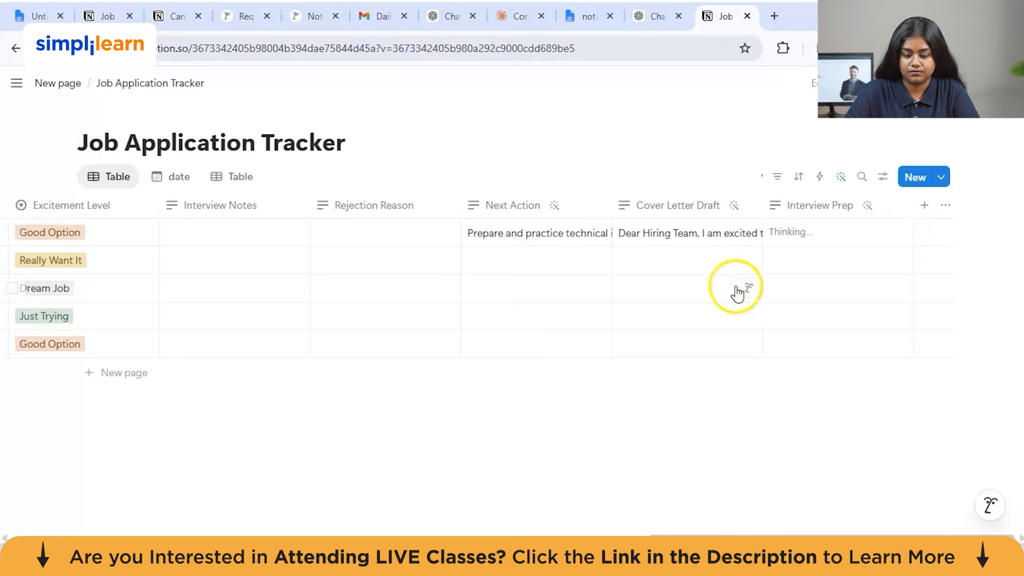
Read the full AI-generated Next Action text for the Google row, checking it against the row's other columns.
double_click(487, 232)
left_click(367, 246)
scroll(368, 249, "left", 10)
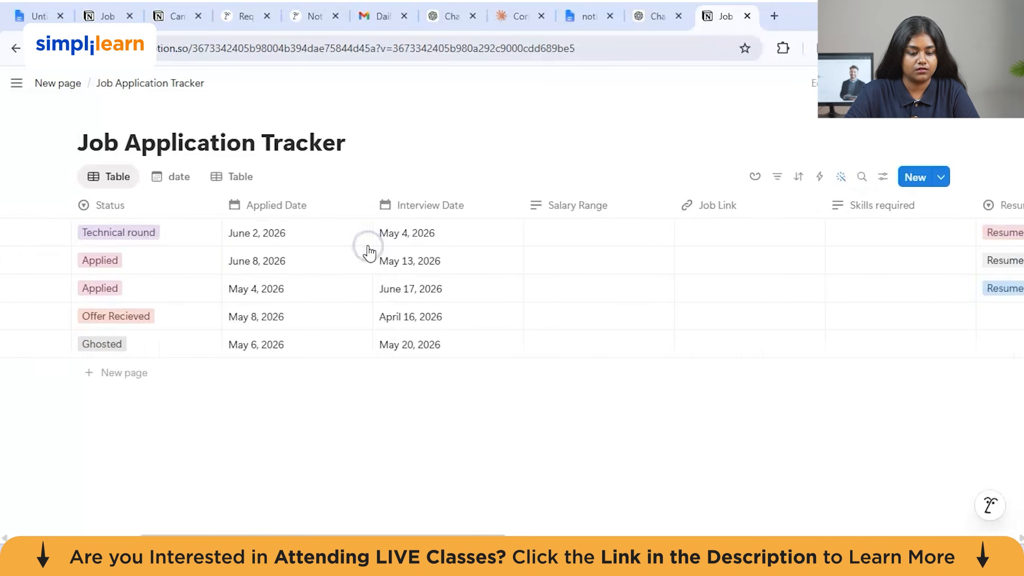
scroll(368, 250, "right", 10)
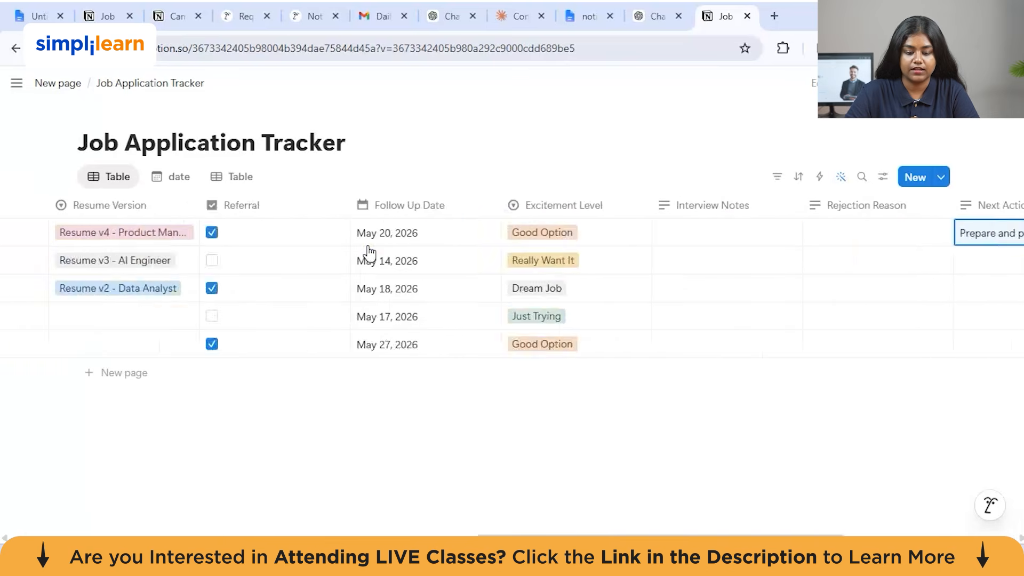
left_click(527, 247)
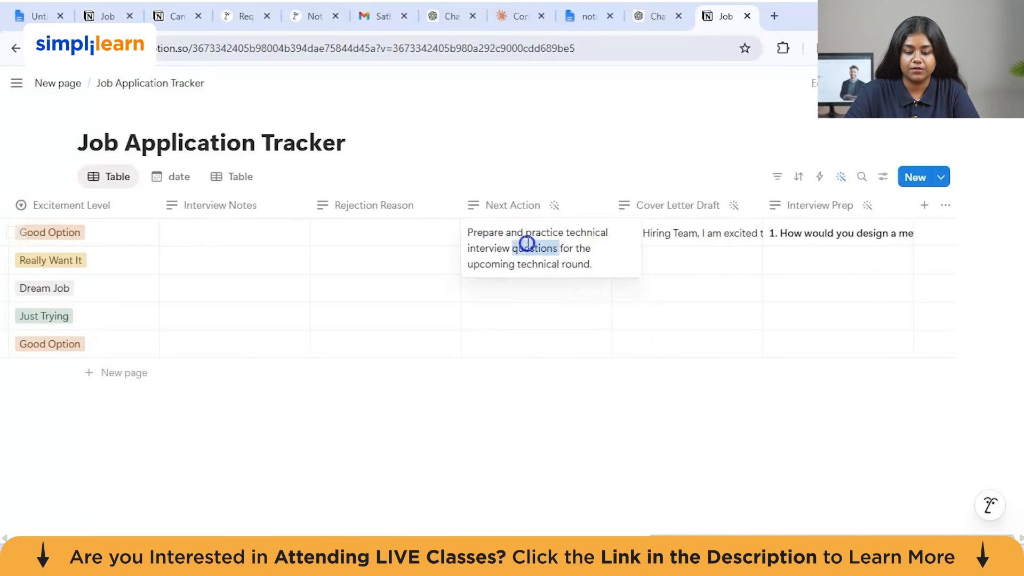
double_click(534, 249)
left_click(534, 251)
left_click(598, 265)
left_click_drag(597, 264, 472, 227)
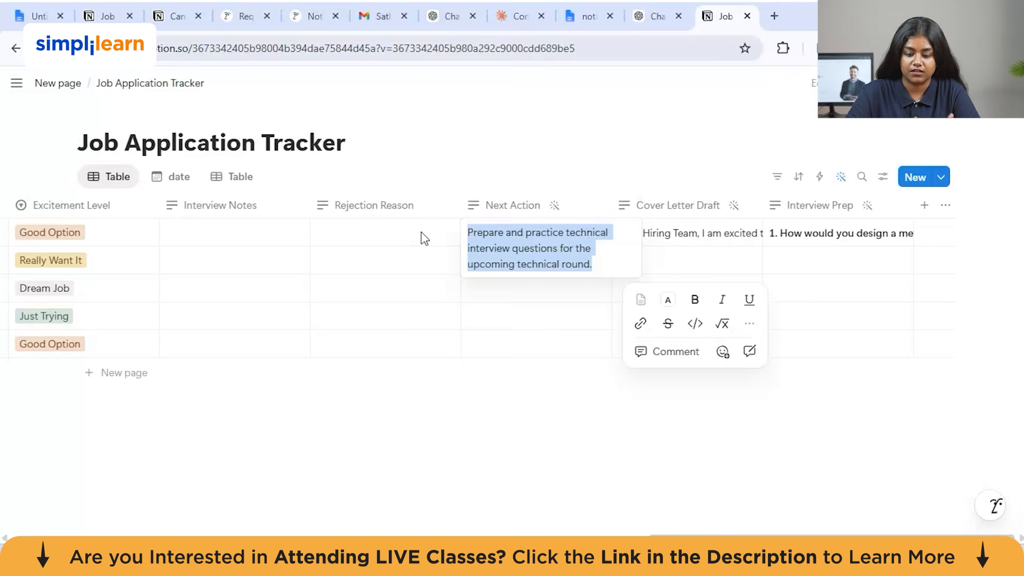
Read through the Google row's AI-generated Cover Letter Draft from greeting to sign-off.
left_click(668, 240)
triple_click(667, 240)
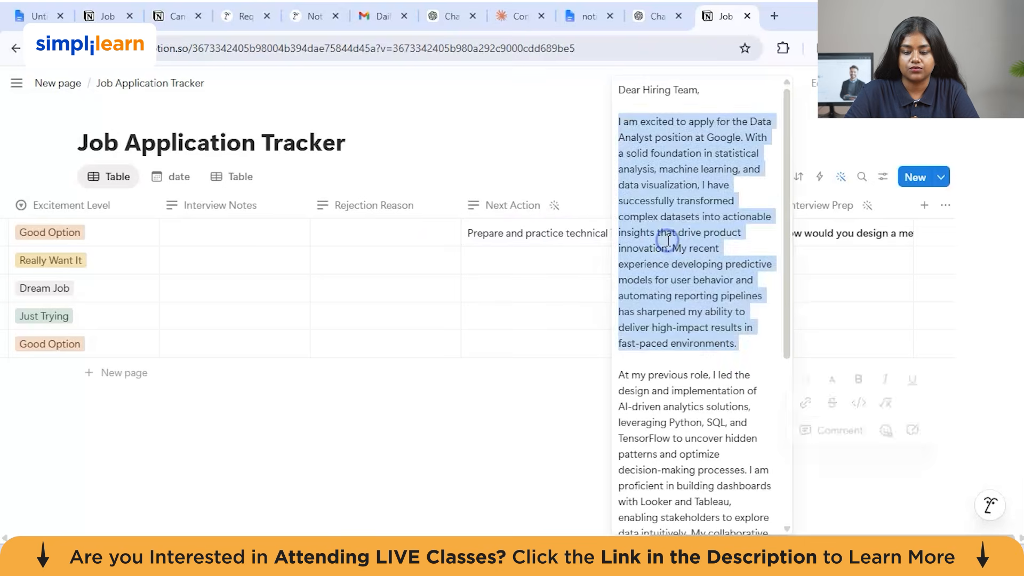
left_click(682, 279)
scroll(681, 279, "down", 3)
scroll(683, 280, "down", 3)
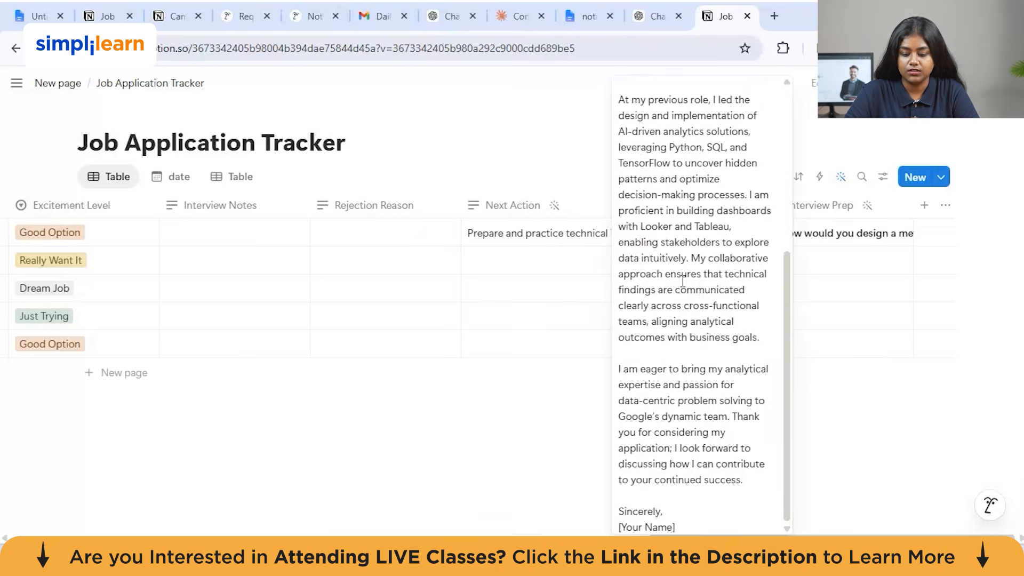
scroll(683, 280, "up", 5)
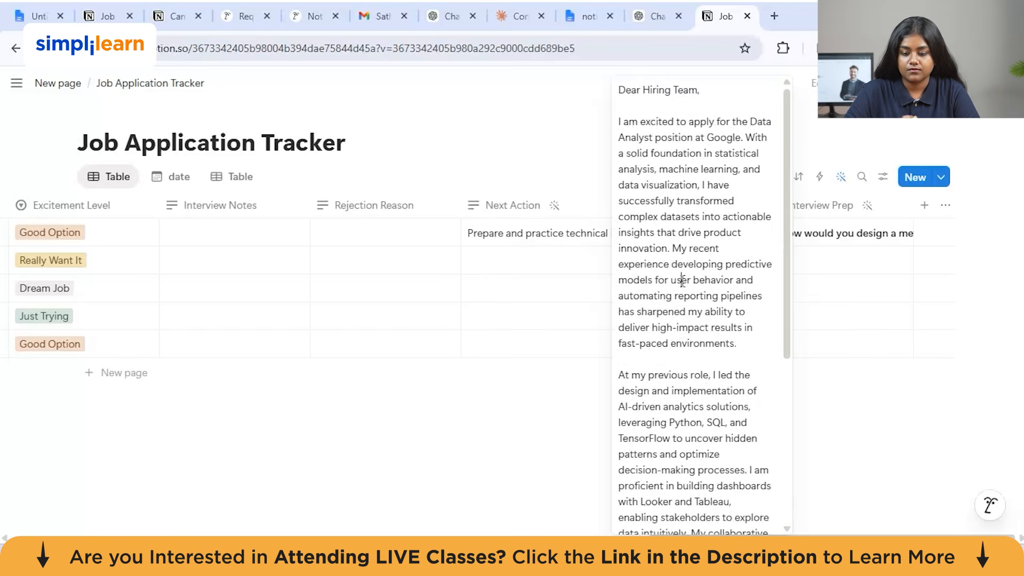
Read the AI-generated questions and tips in the Google row's Interview Prep cell.
left_click(821, 286)
double_click(817, 228)
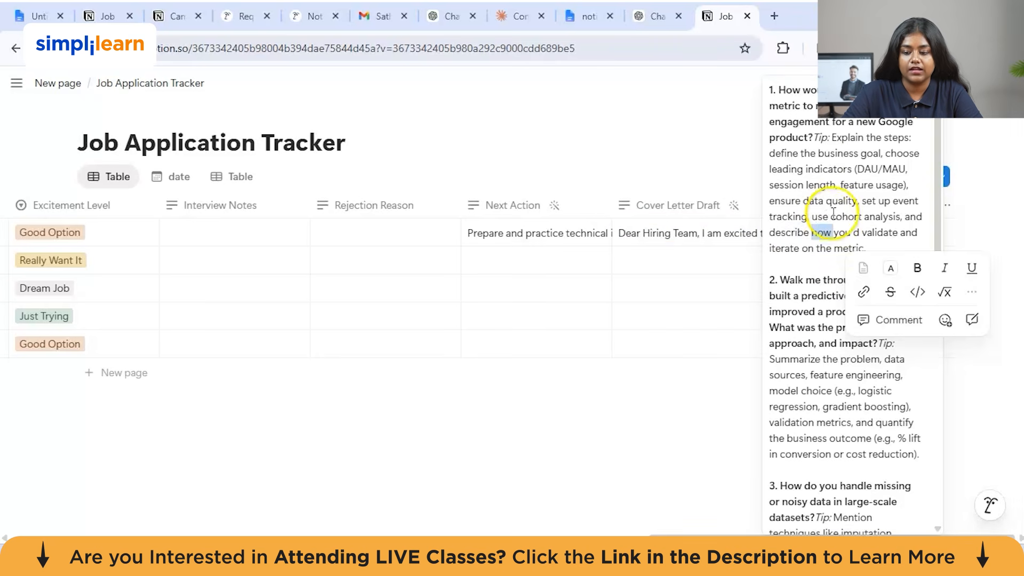
scroll(836, 212, "down", 1)
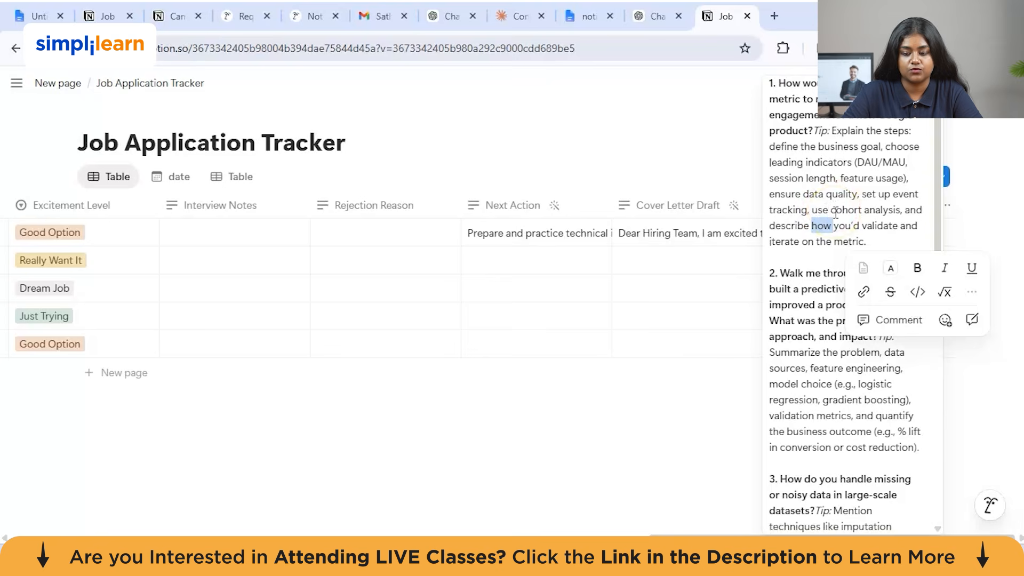
scroll(836, 212, "down", 1)
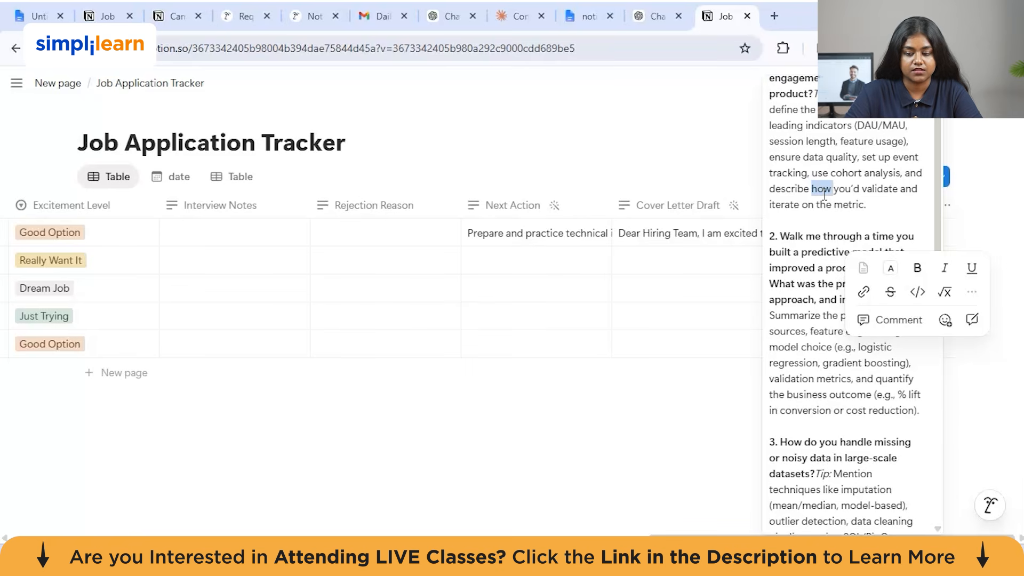
scroll(824, 195, "down", 3)
left_click(815, 207)
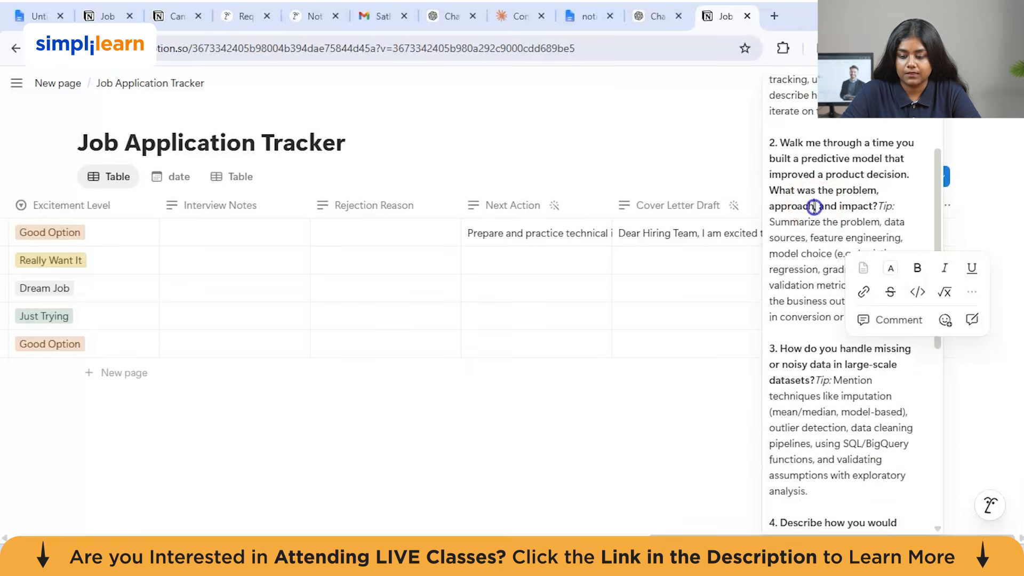
scroll(814, 208, "down", 2)
scroll(815, 207, "down", 6)
scroll(815, 207, "up", 6)
Review the tracker's Company Name, Role, Status and date columns, then return to the AI-filled columns.
scroll(631, 297, "left", 10)
scroll(634, 299, "left", 8)
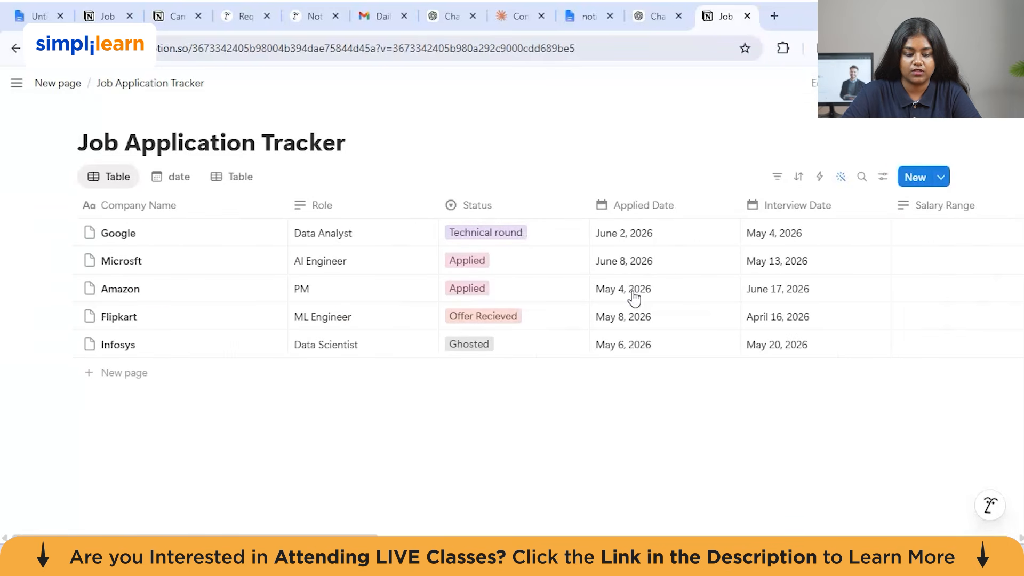
left_click(300, 283)
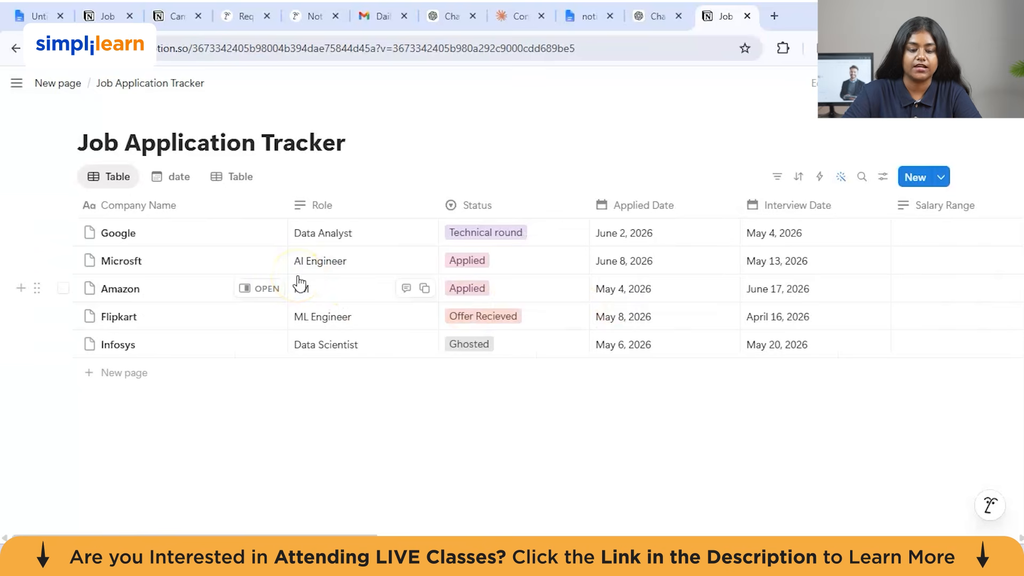
scroll(299, 283, "right", 20)
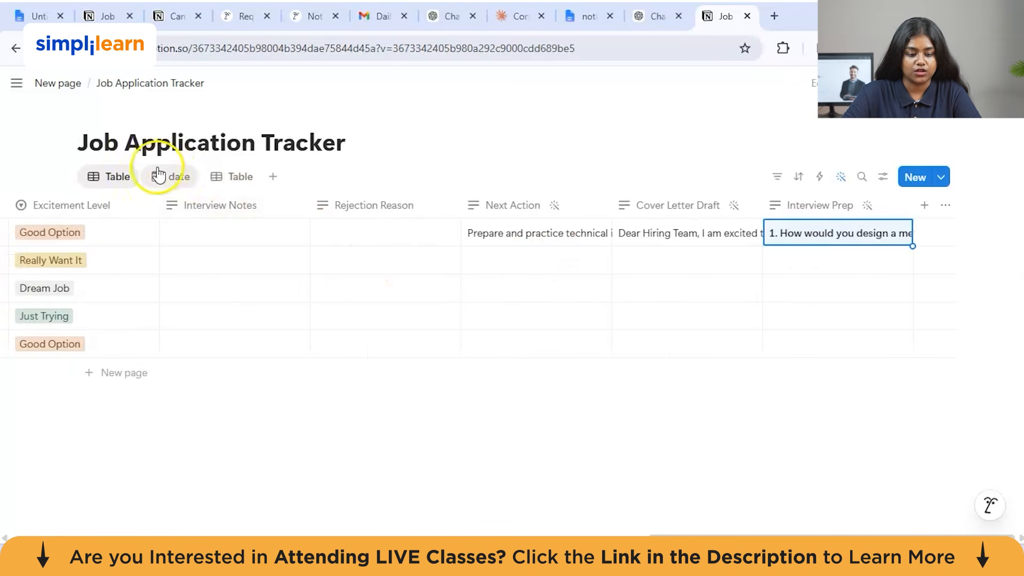
Look over the first Table view's options and the view types that can be added to the tracker.
left_click(117, 179)
left_click(714, 478)
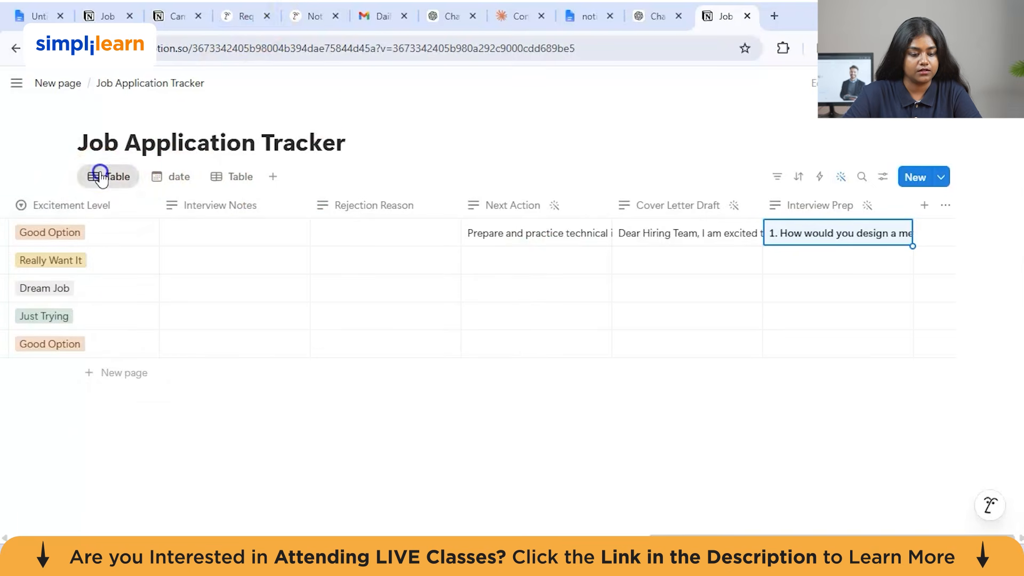
left_click(101, 176)
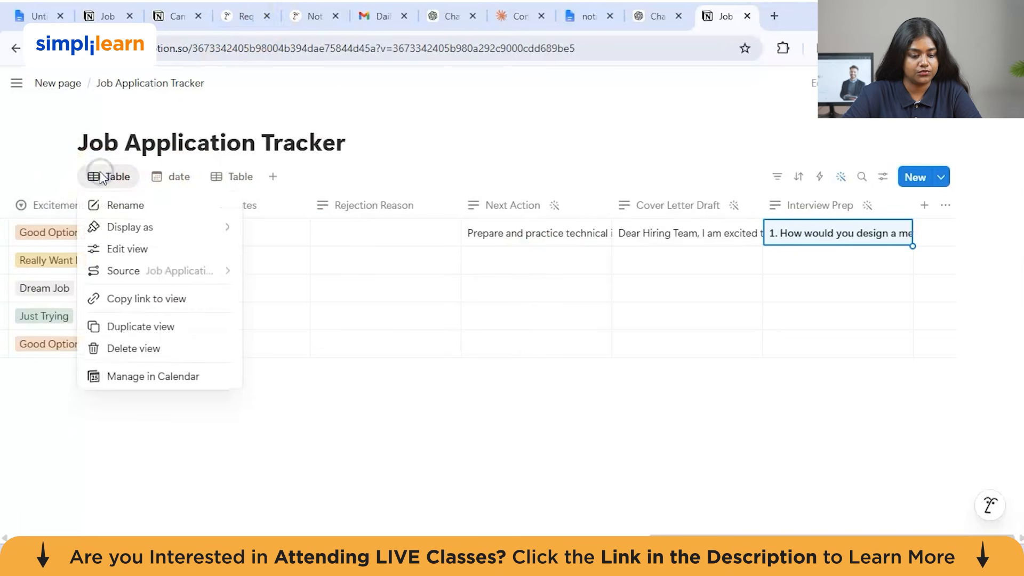
left_click(273, 179)
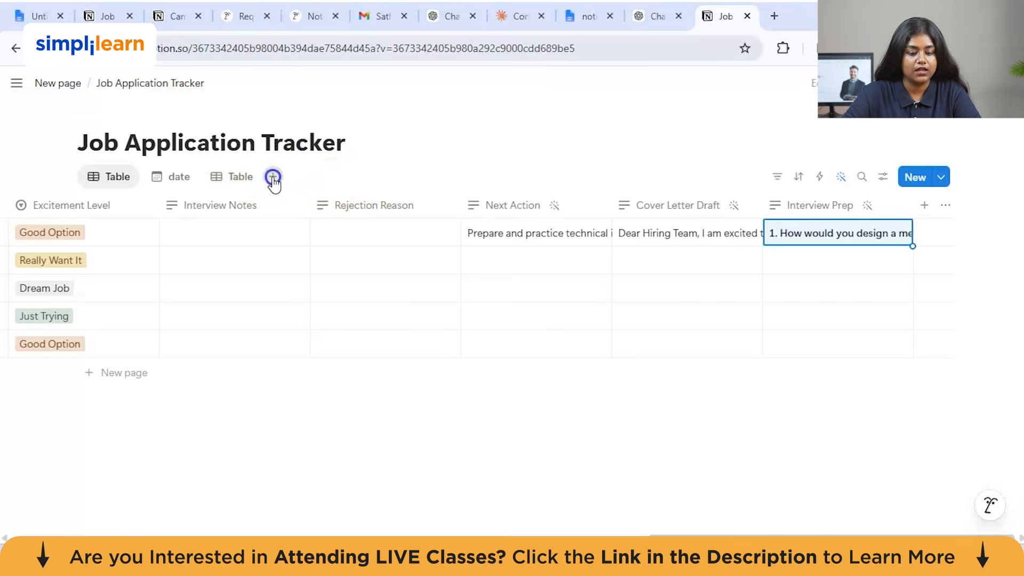
left_click(272, 177)
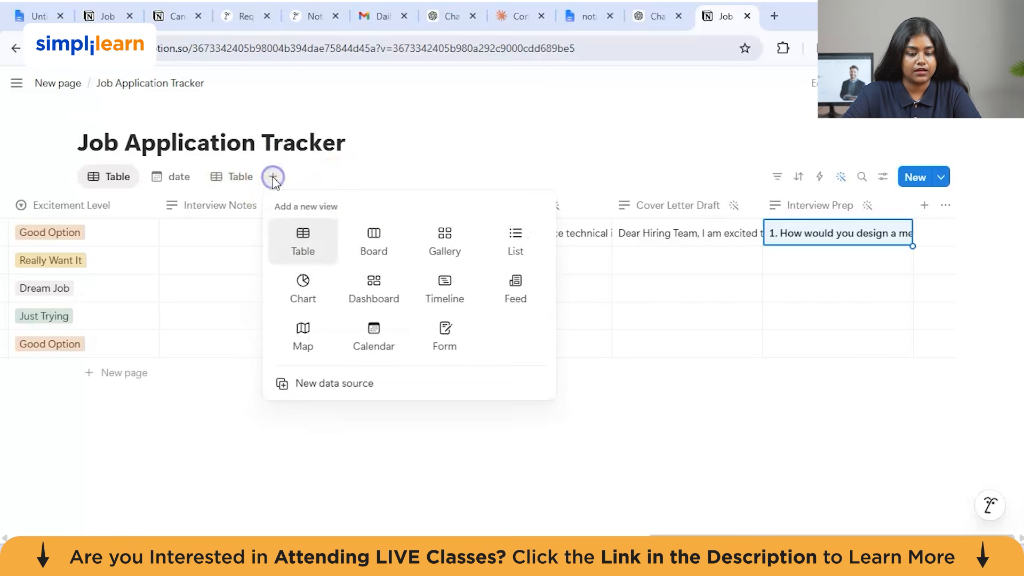
Open the date calendar view and review which companies fall on which days in May 2026.
left_click(172, 177)
left_click(172, 176)
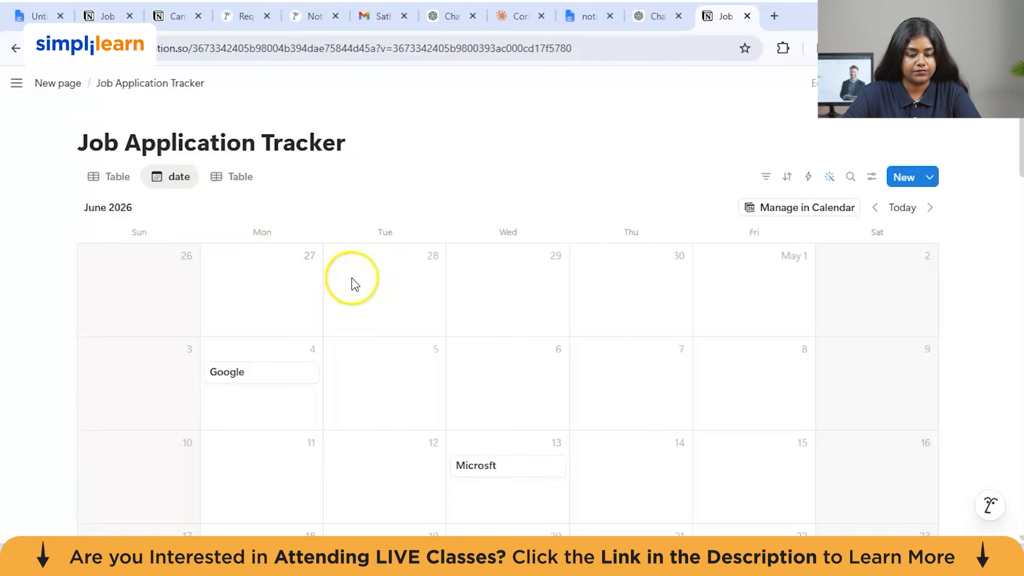
scroll(353, 282, "down", 2)
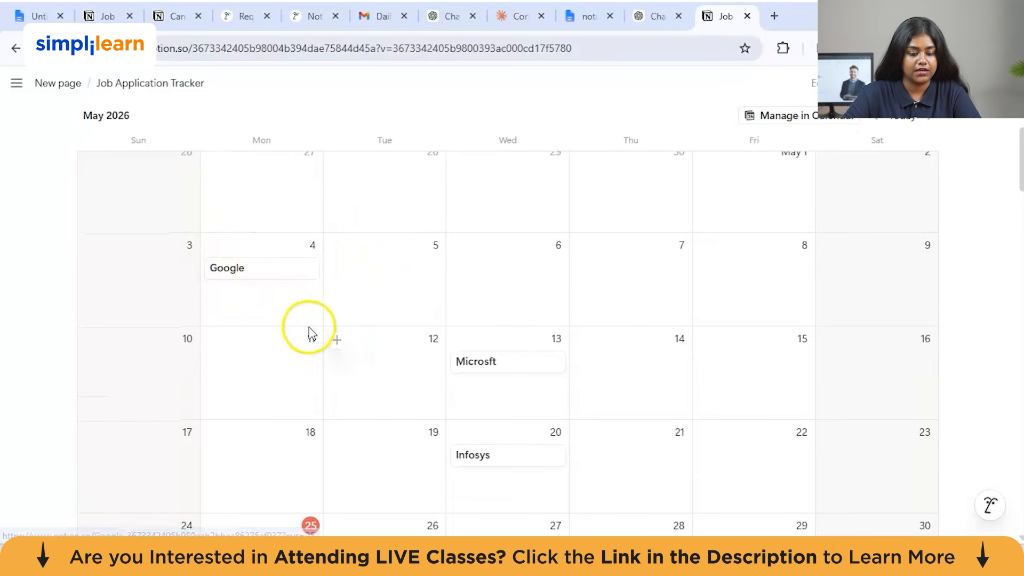
scroll(270, 281, "down", 3)
scroll(469, 243, "up", 4)
scroll(492, 241, "down", 5)
scroll(492, 240, "up", 2)
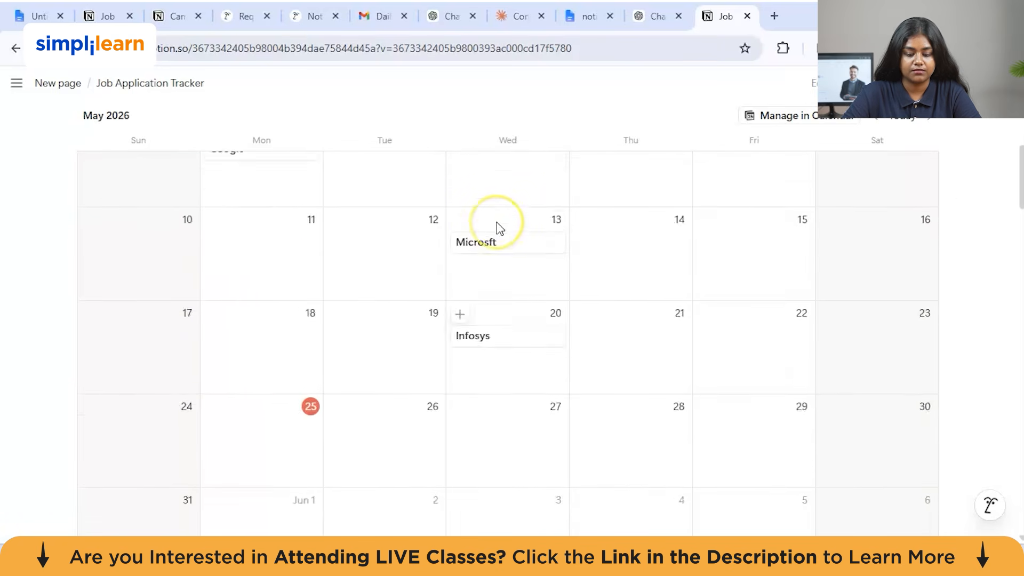
scroll(496, 234, "down", 3)
scroll(459, 230, "up", 3)
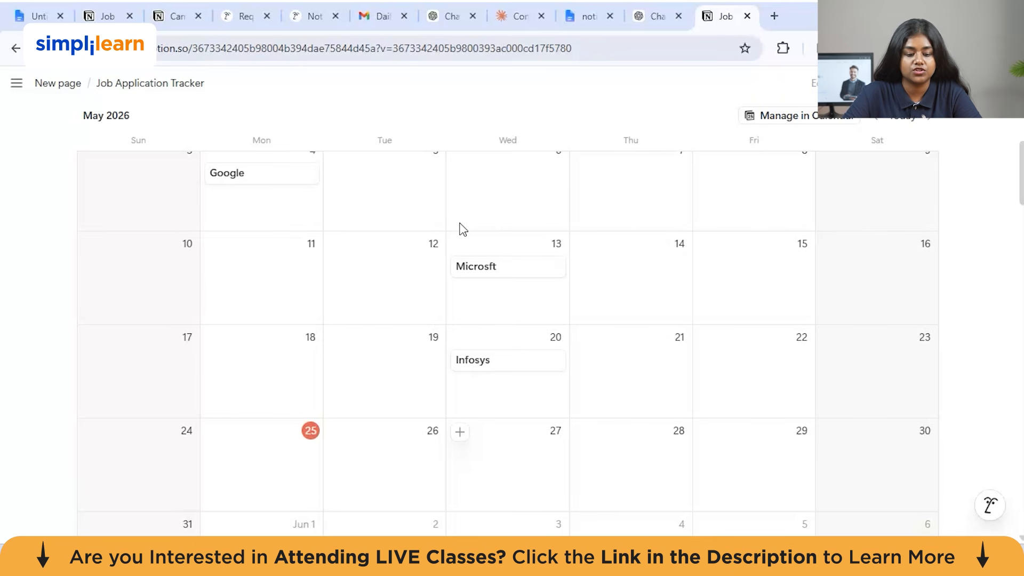
scroll(460, 229, "up", 3)
scroll(460, 229, "up", 1)
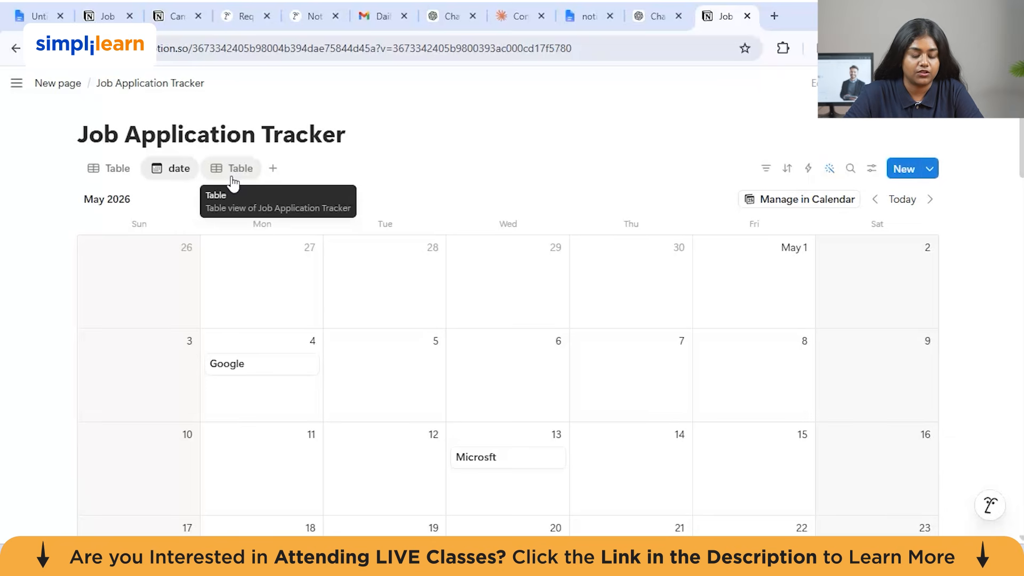
Check both Table views, then add a Board view named Interview to the tracker and look across its columns.
left_click(233, 182)
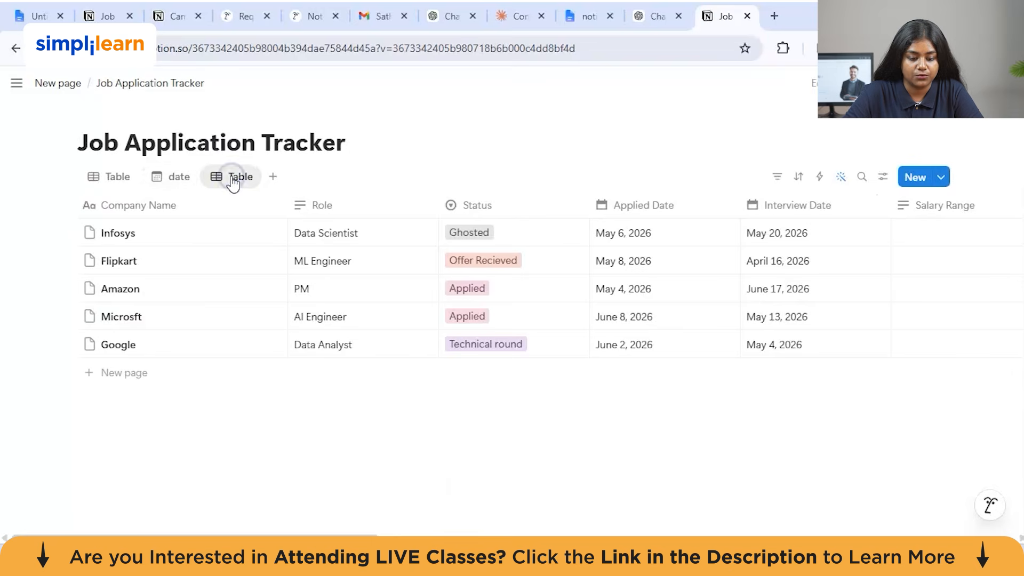
left_click(113, 178)
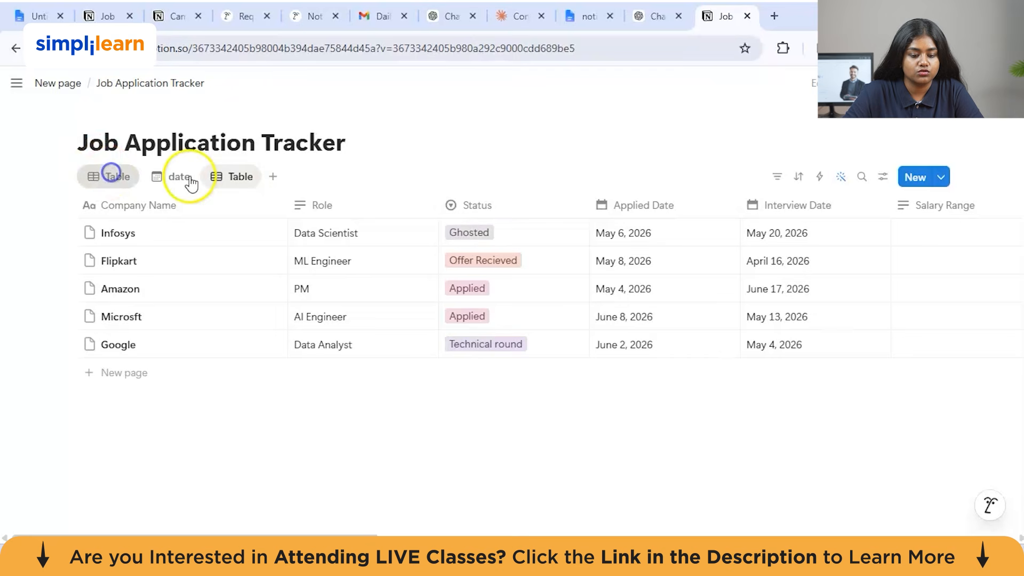
left_click(273, 176)
left_click(374, 243)
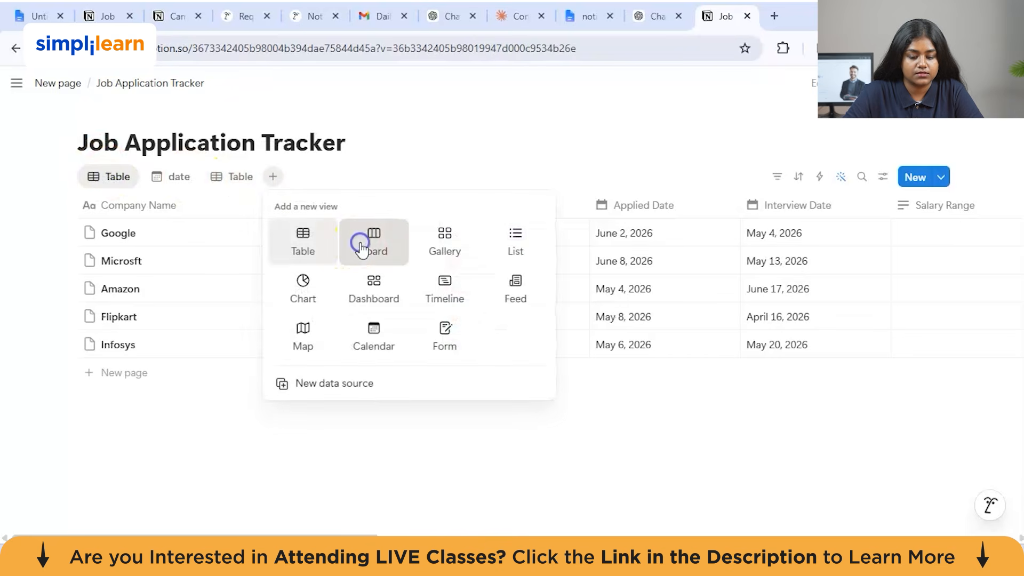
left_click(812, 239)
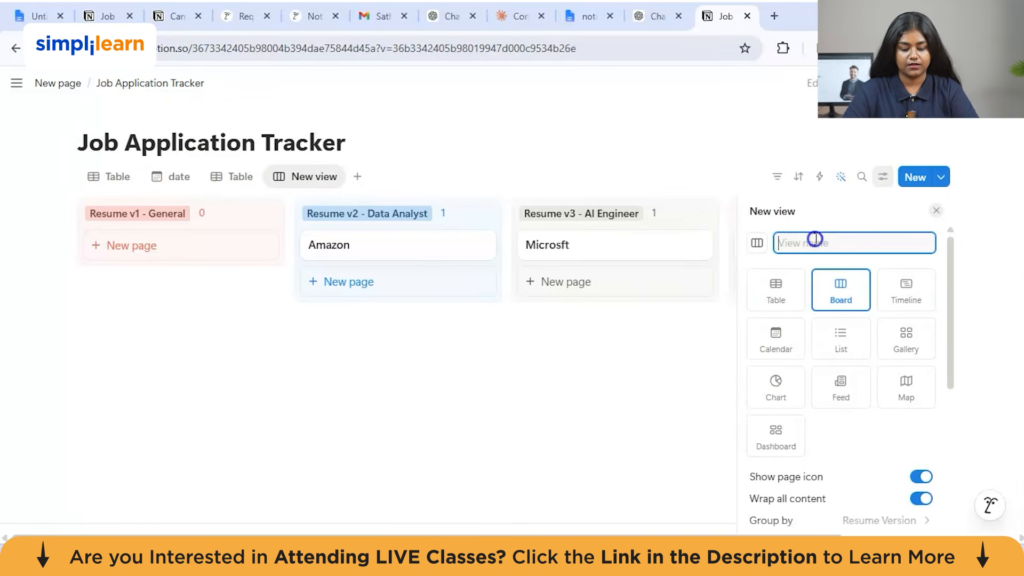
type("r")
key("BackSpace")
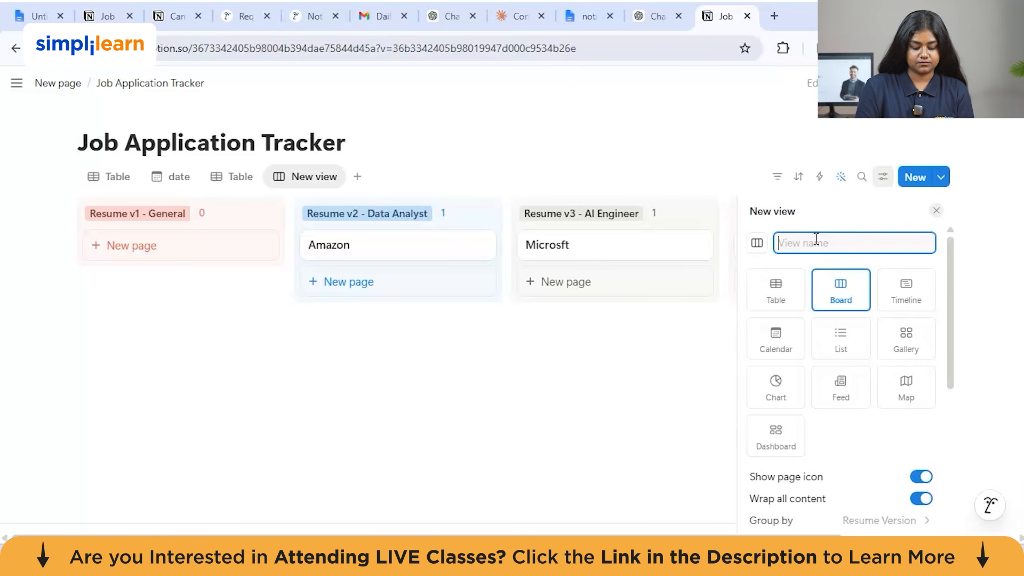
type("Interview")
key("Return")
left_click(496, 335)
scroll(496, 336, "right", 3)
scroll(496, 335, "left", 3)
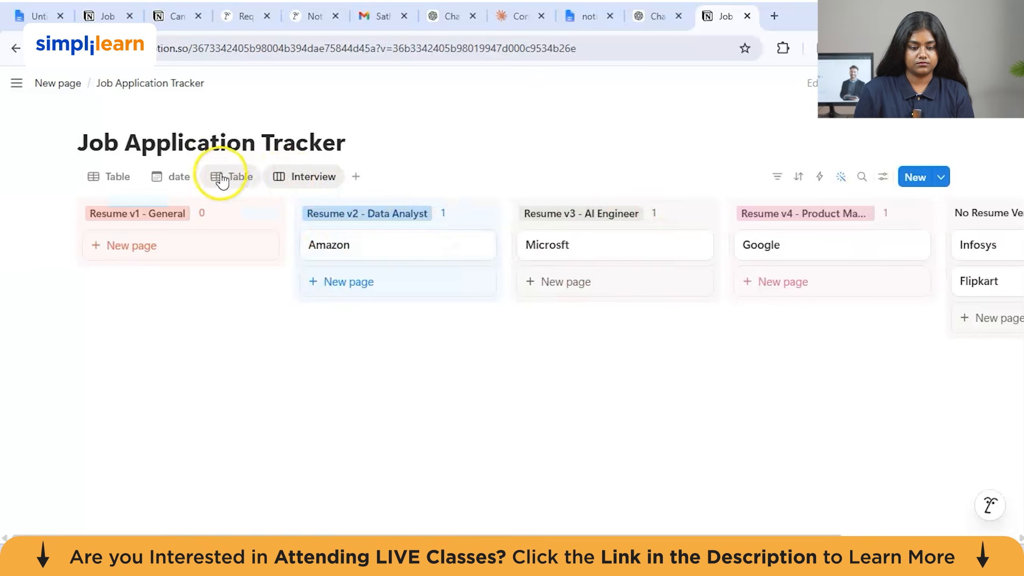
Try grouping the Interview board by Company Name, Resume Version and Follow Up Date.
left_click(288, 175)
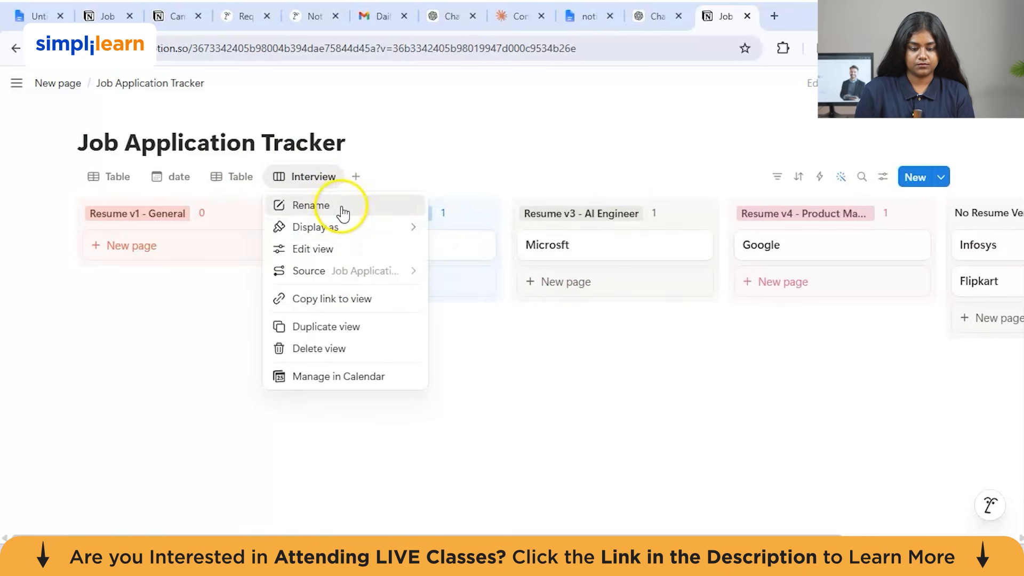
left_click(380, 250)
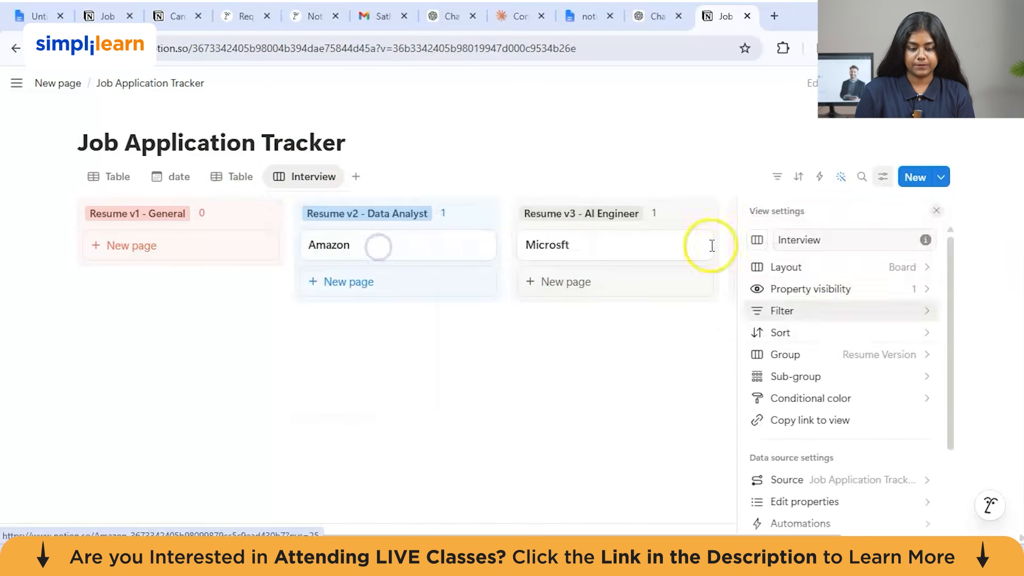
left_click(777, 355)
left_click(808, 273)
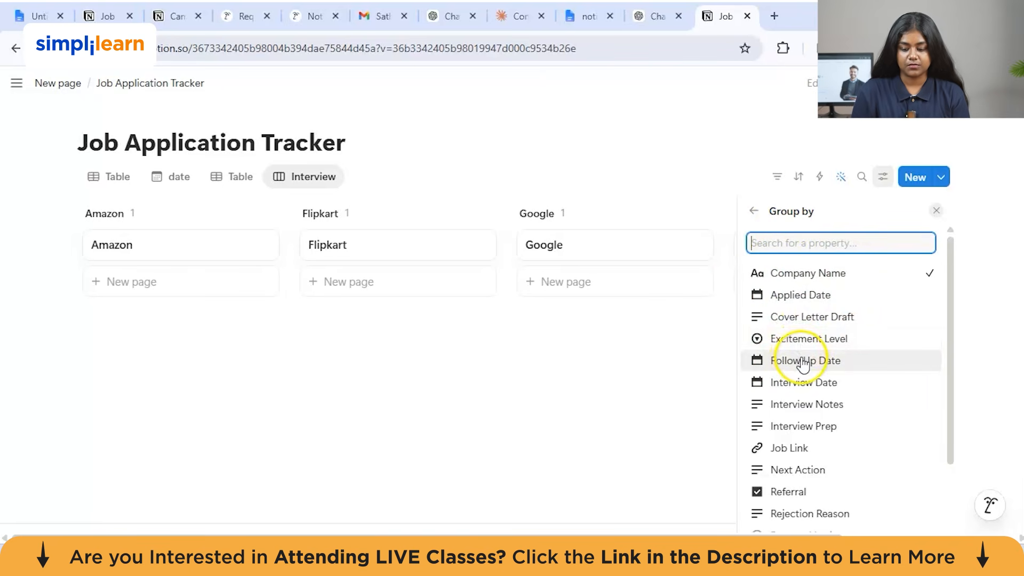
scroll(800, 363, "down", 3)
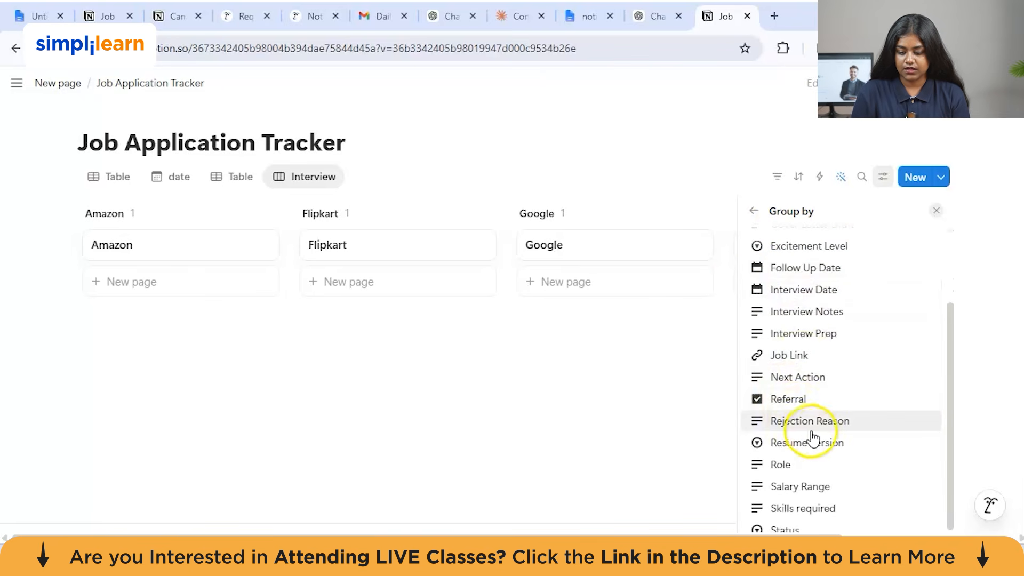
scroll(817, 432, "up", 3)
scroll(819, 438, "down", 3)
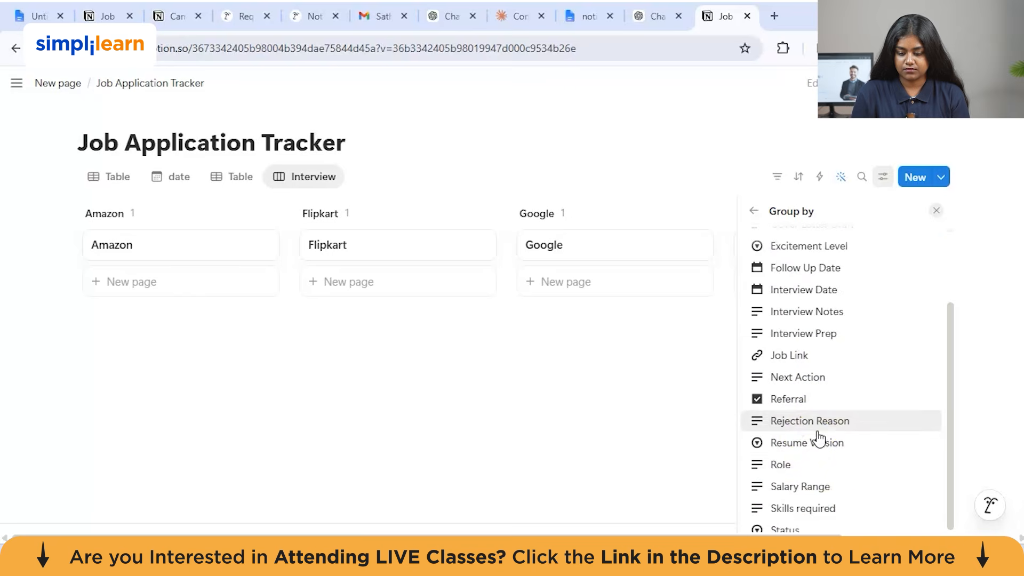
left_click(813, 444)
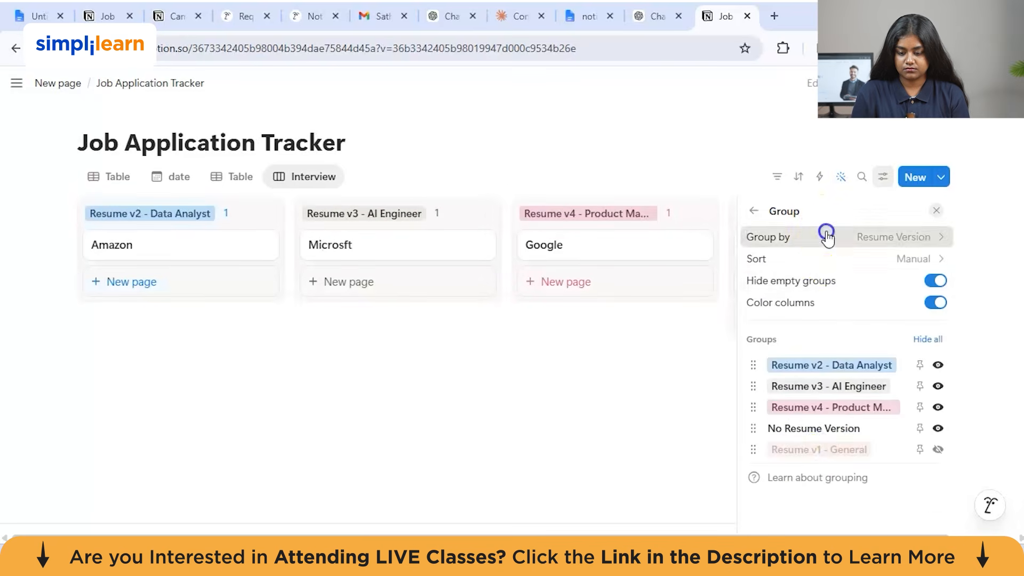
left_click(826, 235)
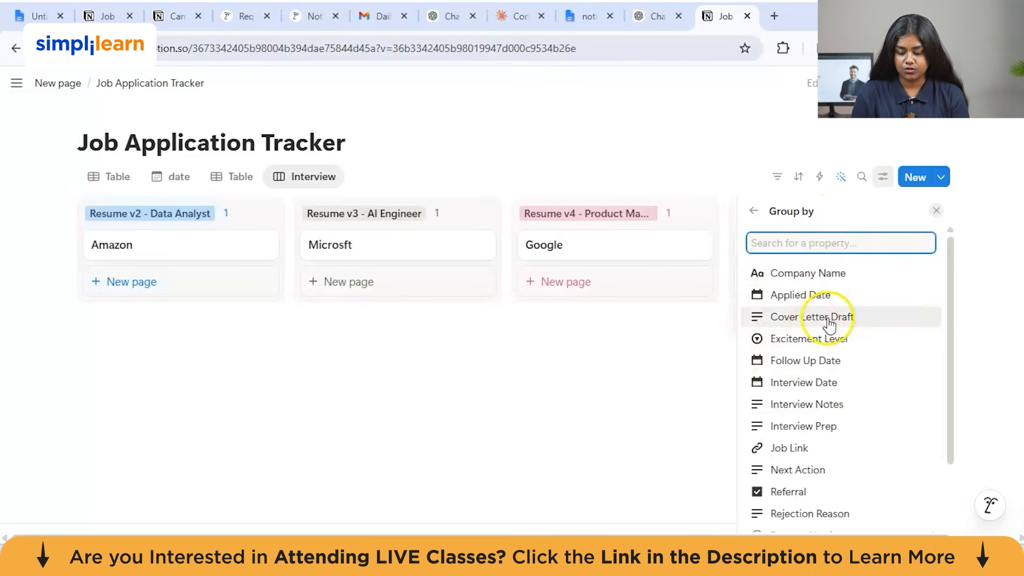
left_click(787, 360)
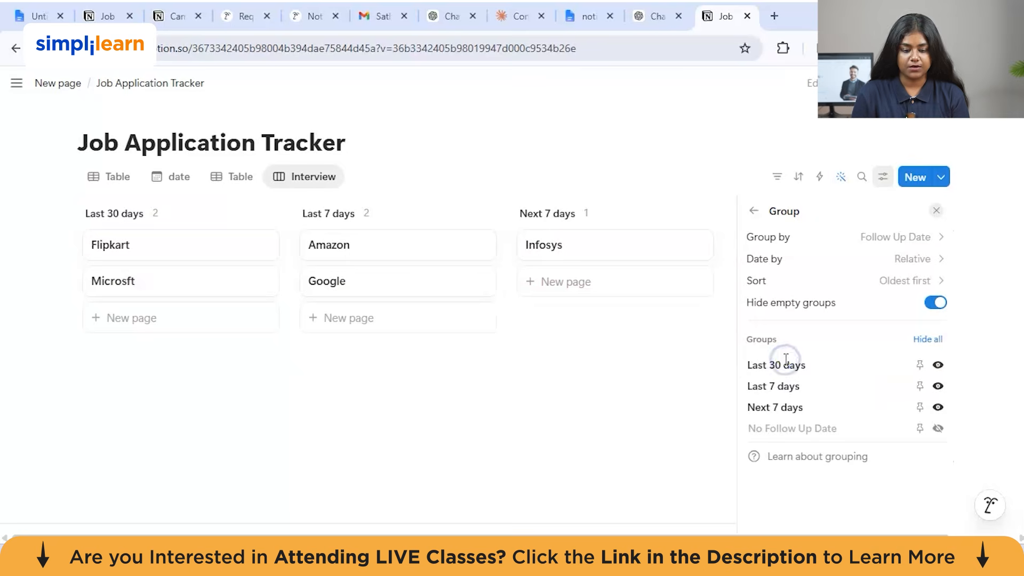
Group the Interview board by Next Action and look at the Google card's group.
left_click(826, 235)
left_click(807, 388)
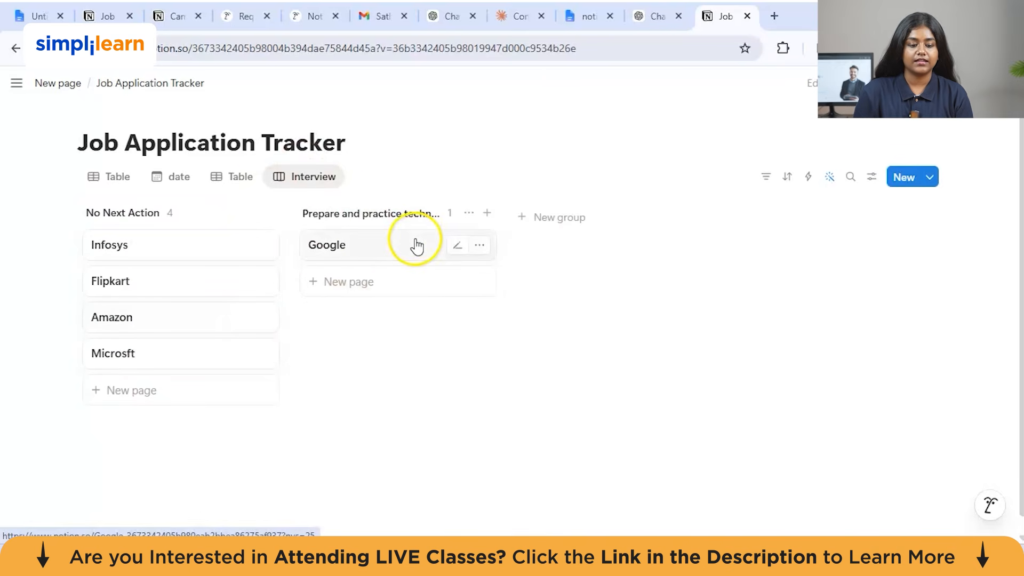
left_click(357, 220)
left_click(376, 236)
left_click(396, 363)
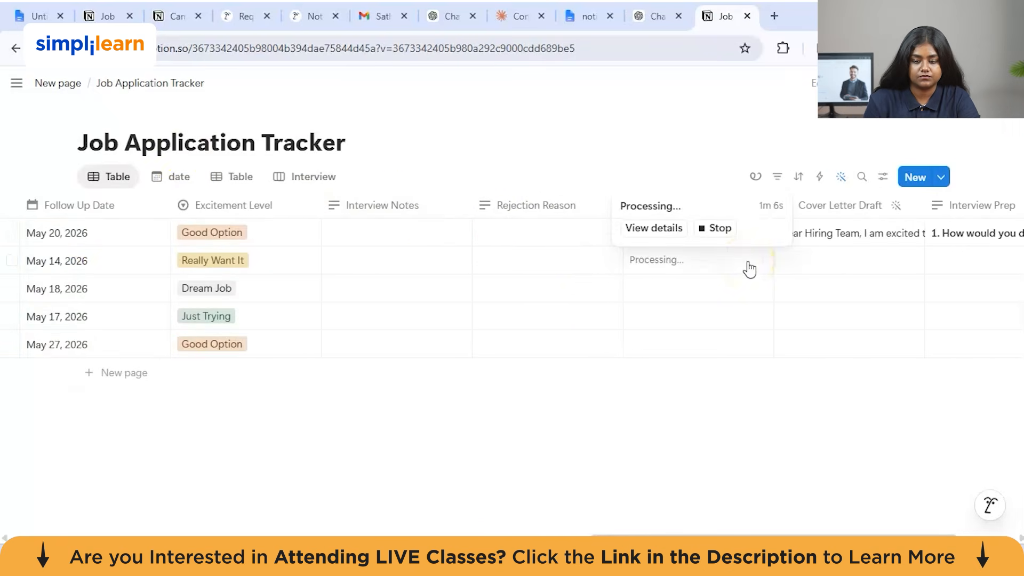
Look at the activity details of the Next Action autofill run for the Microsft row, then stop the run.
left_click(655, 229)
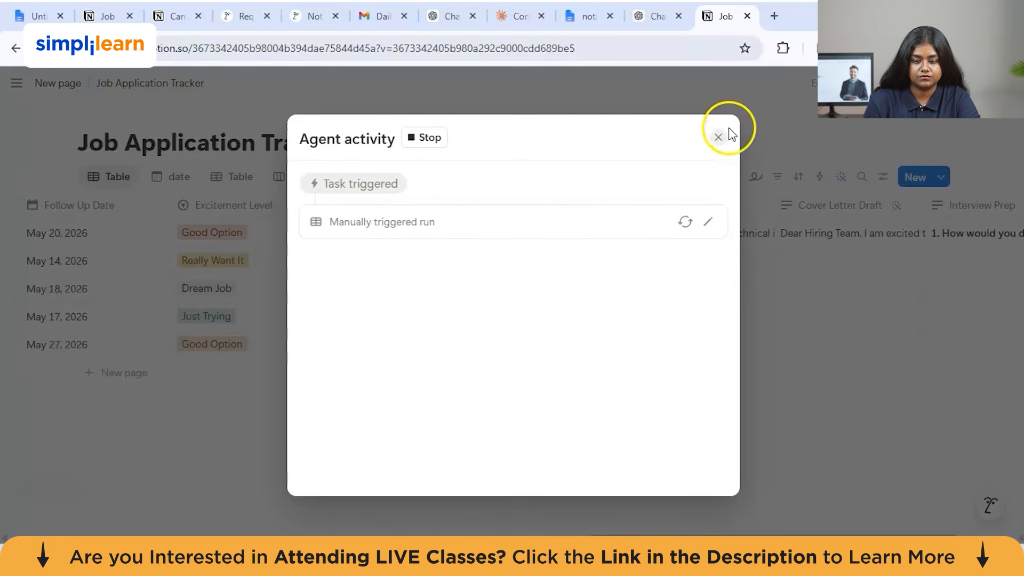
left_click(718, 137)
mouse_move(761, 266)
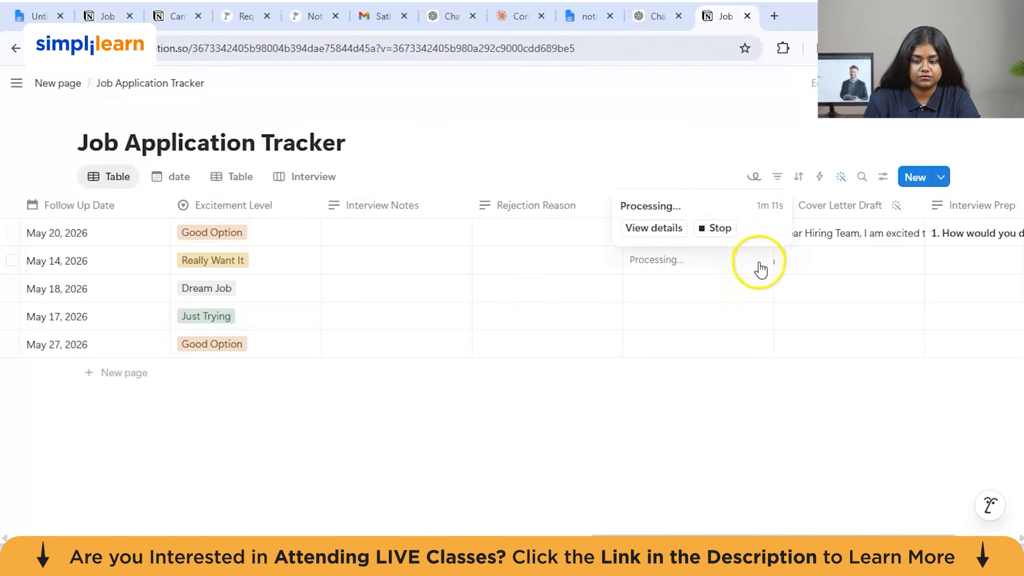
left_click(721, 230)
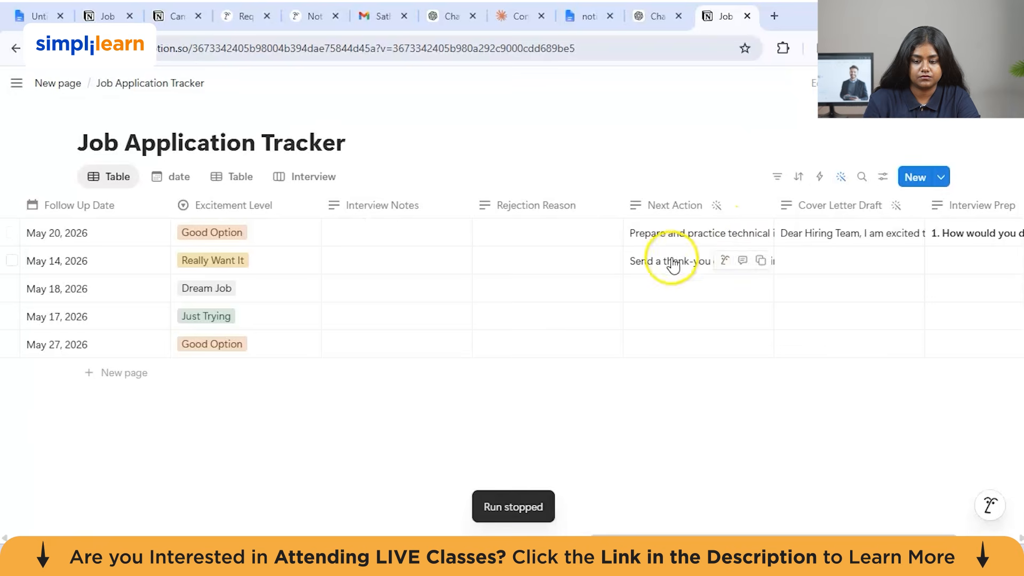
Read the Microsft row's full Next Action text, then review how the Interview board groups the companies by Next Action.
left_click(671, 258)
double_click(671, 257)
left_click(651, 292)
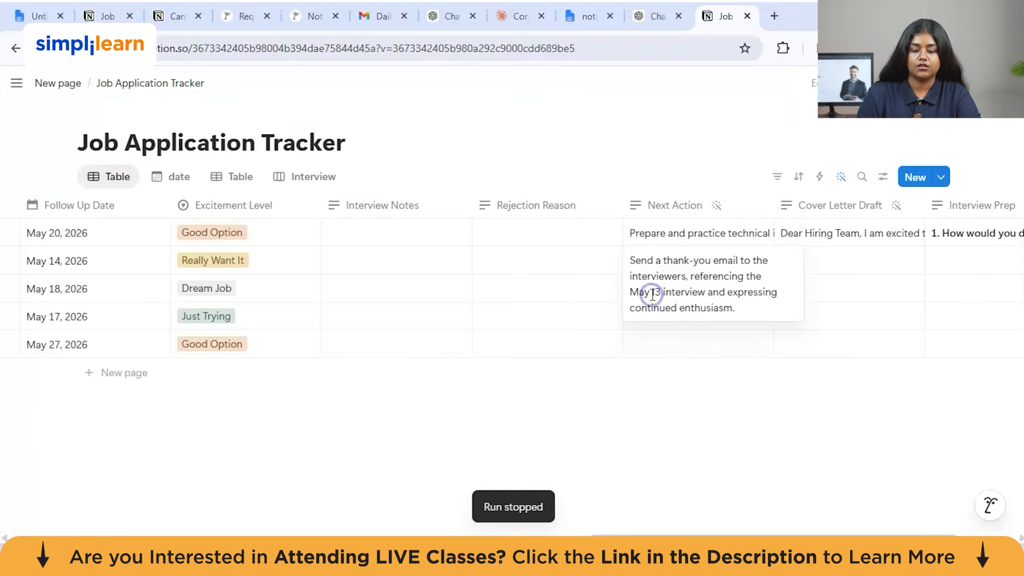
left_click_drag(733, 316, 628, 265)
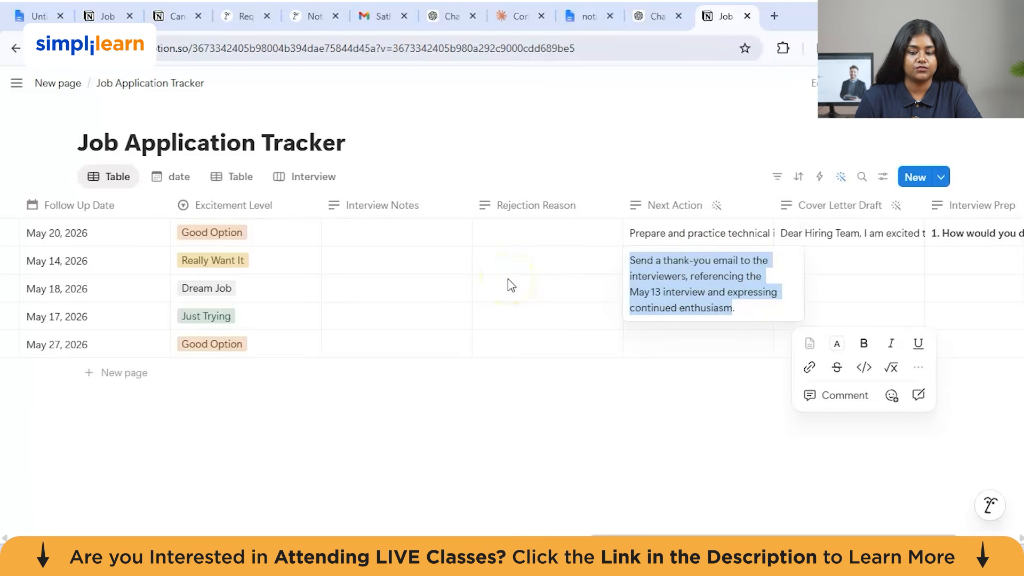
key("Escape")
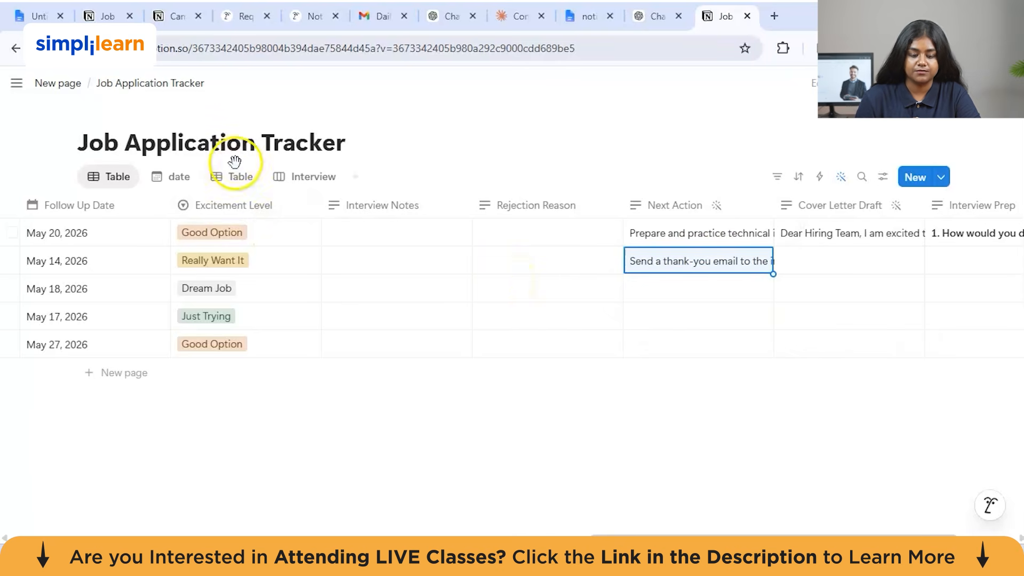
left_click(322, 182)
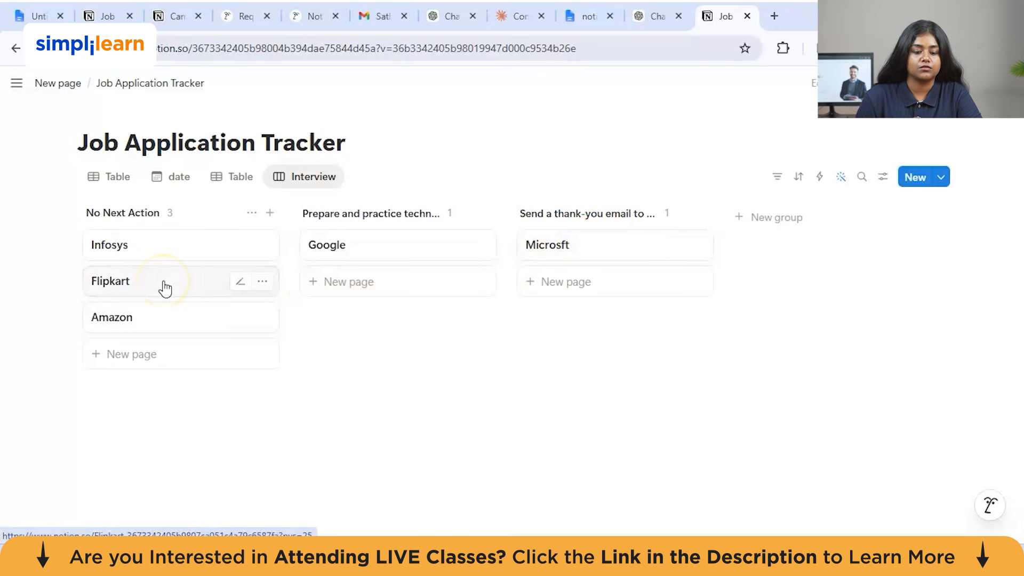
left_click_drag(165, 288, 174, 307)
Draft the AI prompt "Summarize my job search this week . Tell me which applications need follow up, which interviews are coming and what I should focus on today".
left_click(106, 178)
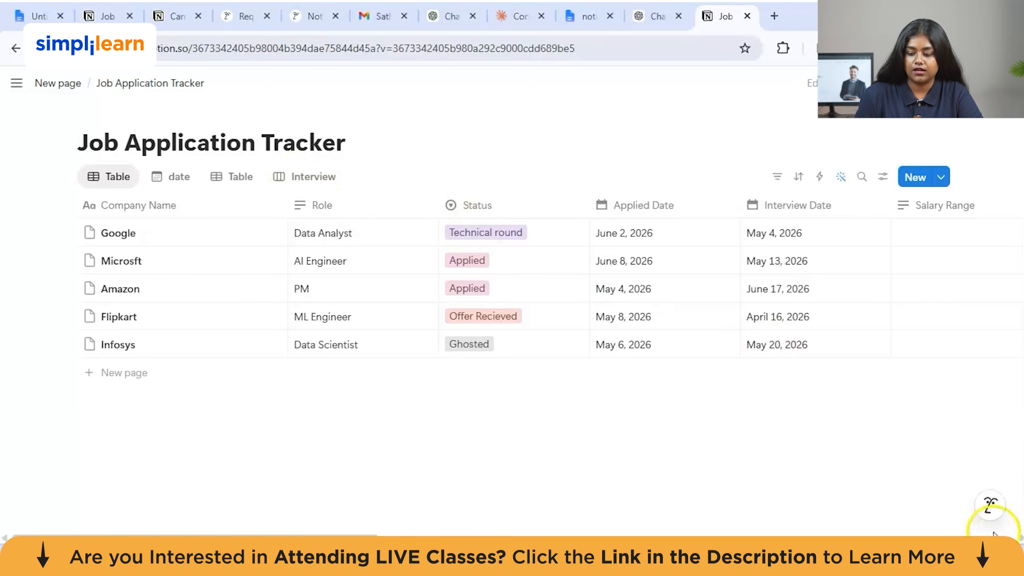
left_click(990, 512)
left_click(876, 483)
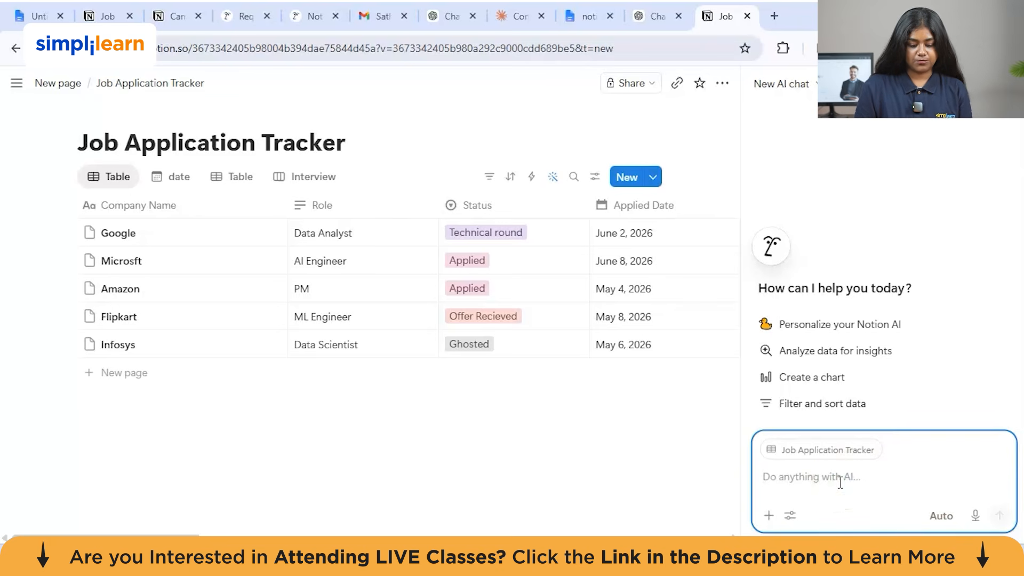
type("Summarize my job sea")
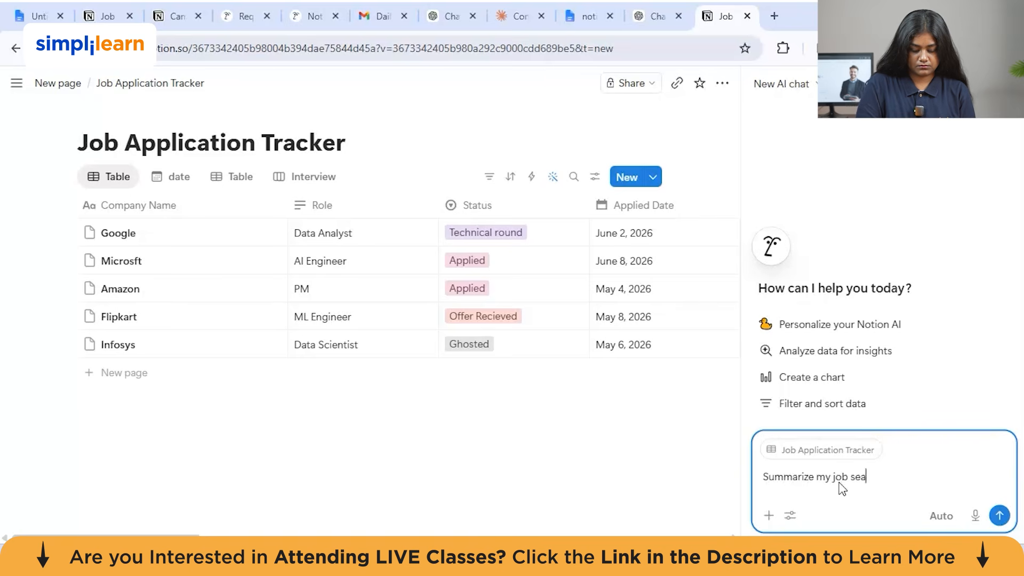
type("rch this week . Tell me")
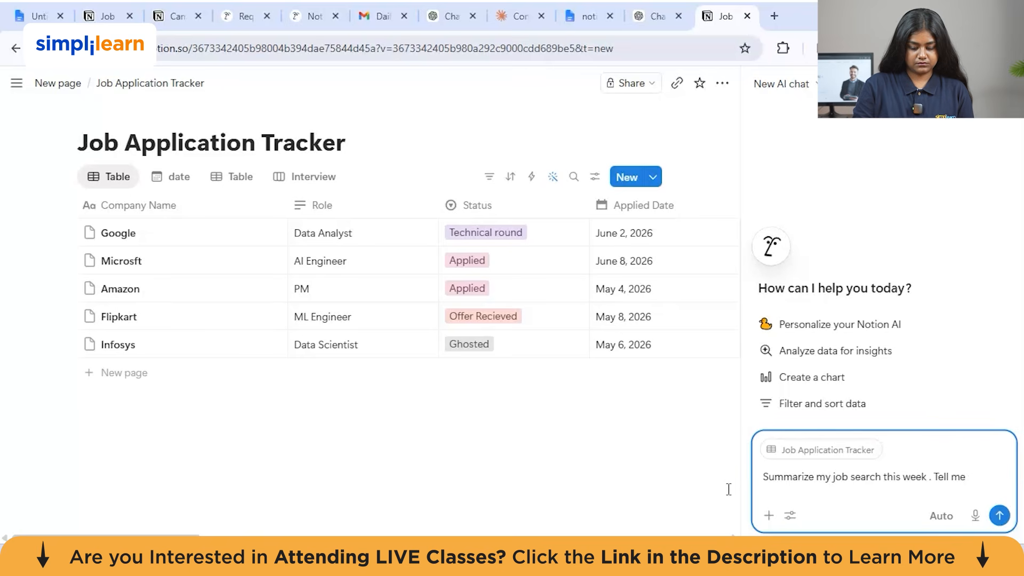
type(" which applicat")
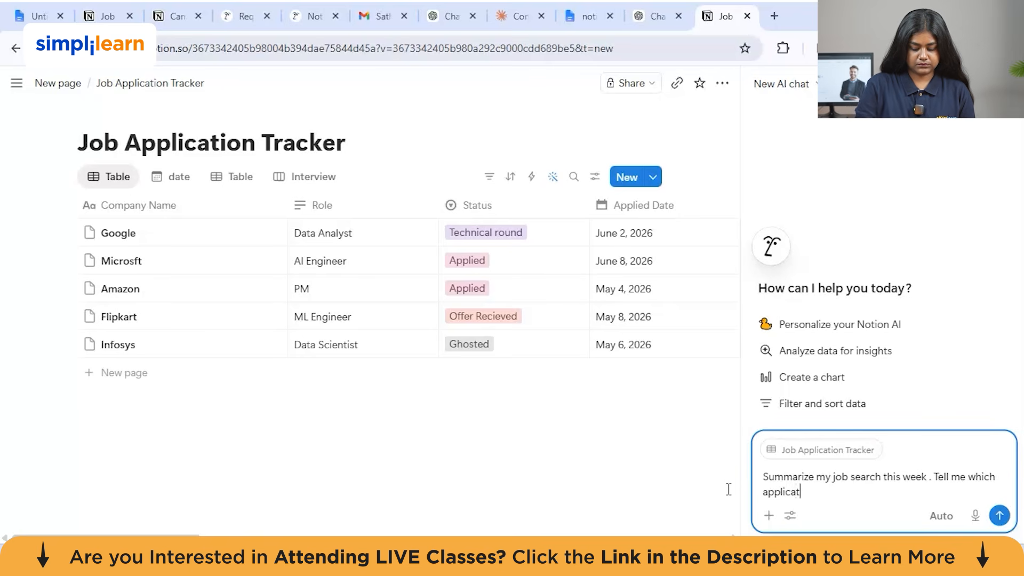
type("s need follow up, which interviews are coming and what I should focus on today")
Begin the prompt with "Look at my", a mention of the Job Application Tracker page and "and", then send it to the AI.
left_click(766, 469)
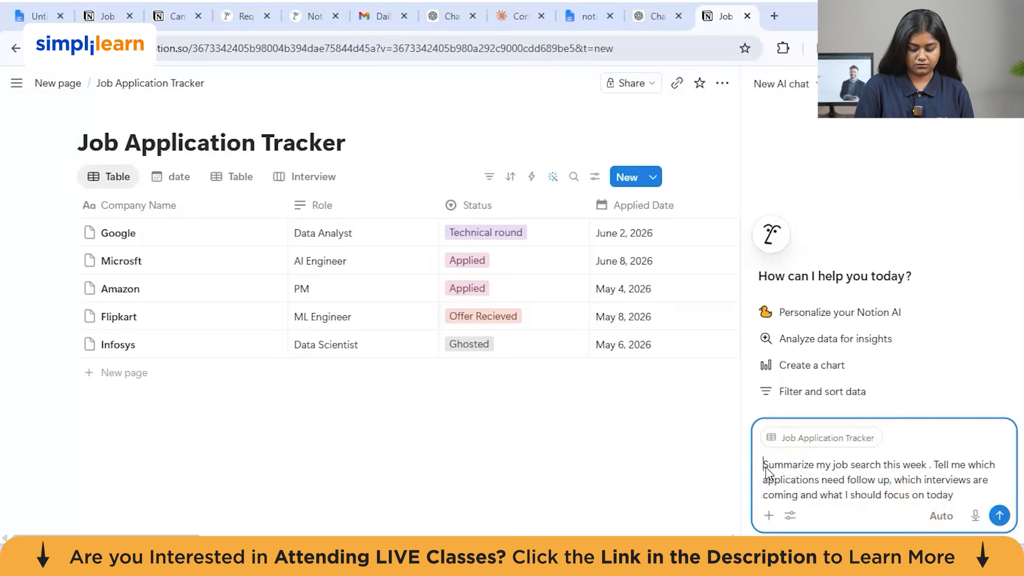
type("Look at my ")
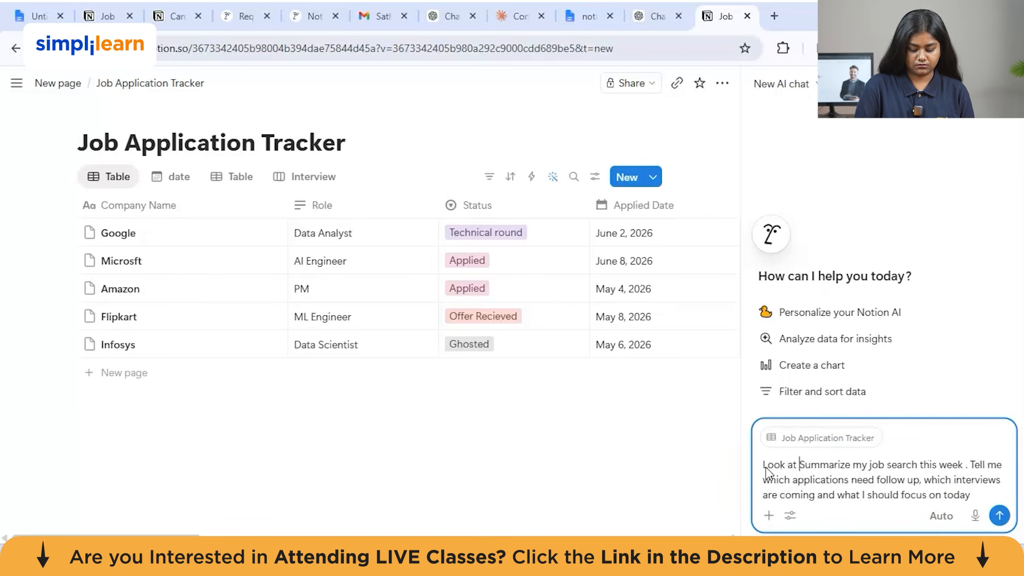
type("@")
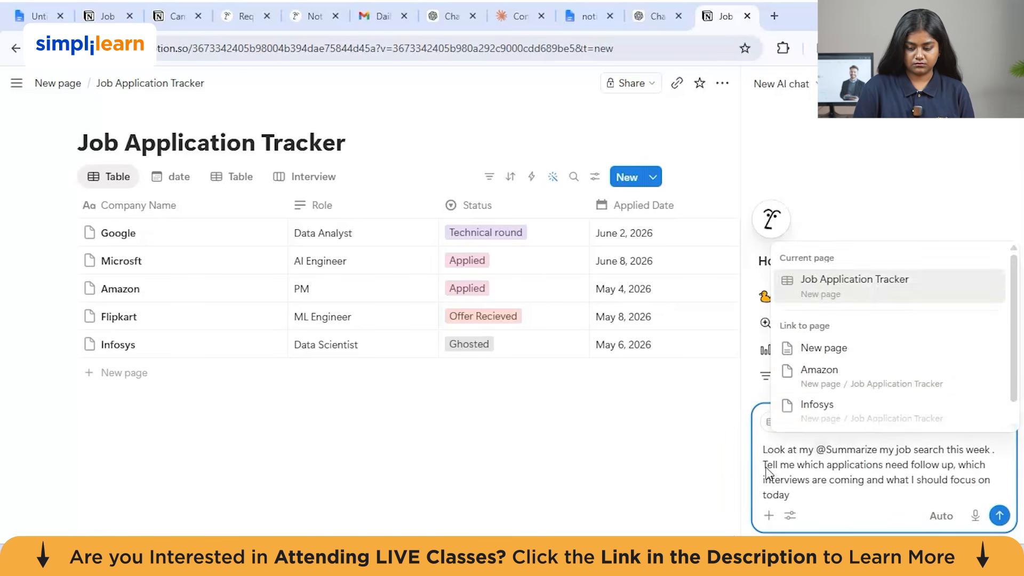
left_click(825, 296)
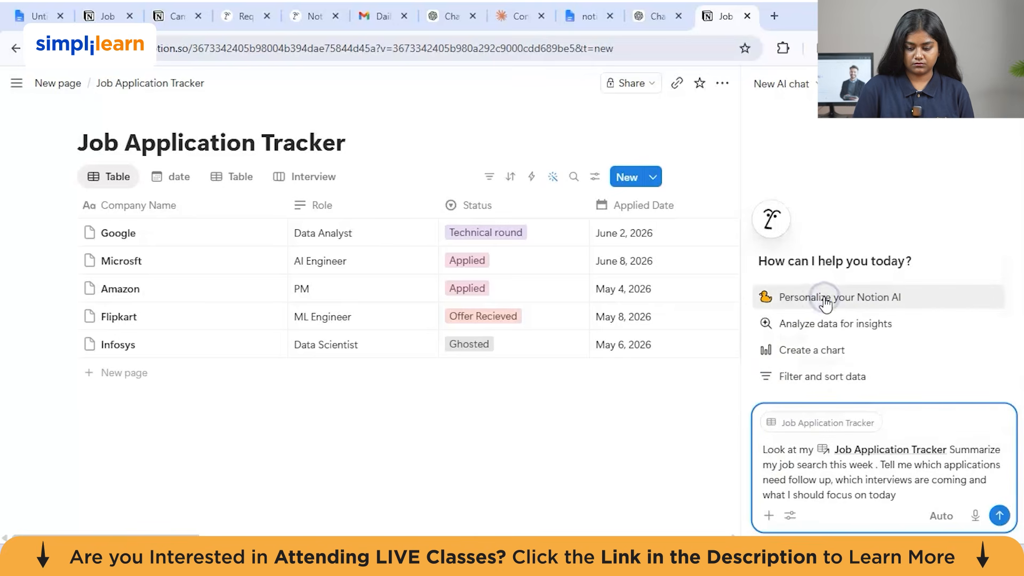
type("and")
key("Return")
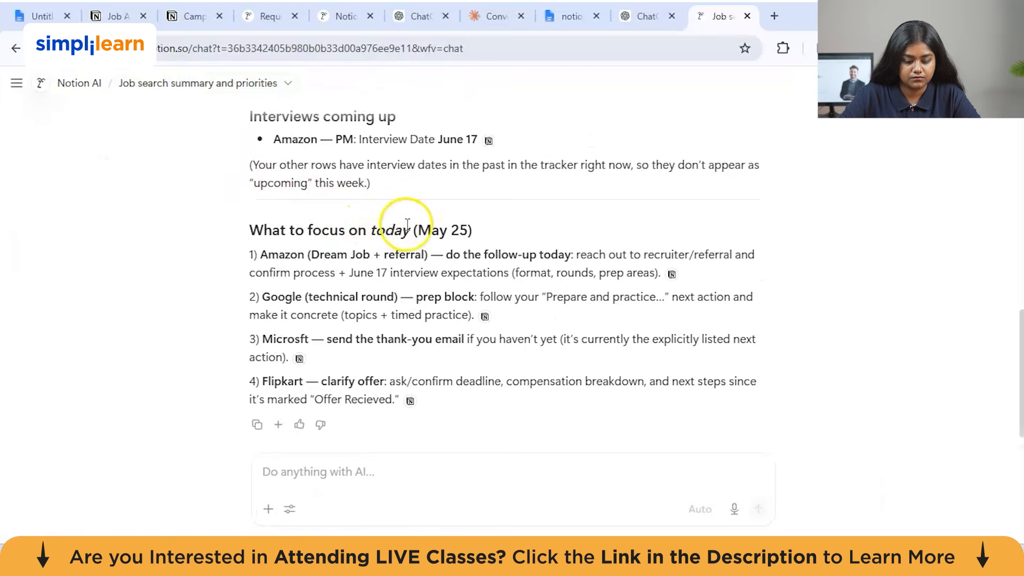
Read the AI's job search summary, including applications needing follow-up, upcoming interviews and what to focus on today.
scroll(407, 224, "up", 15)
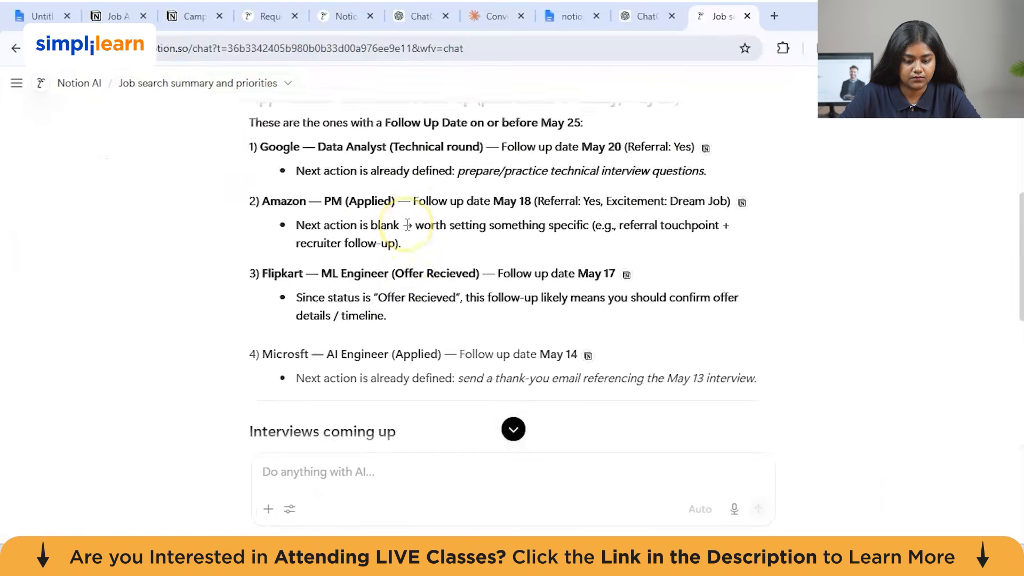
scroll(407, 224, "down", 1)
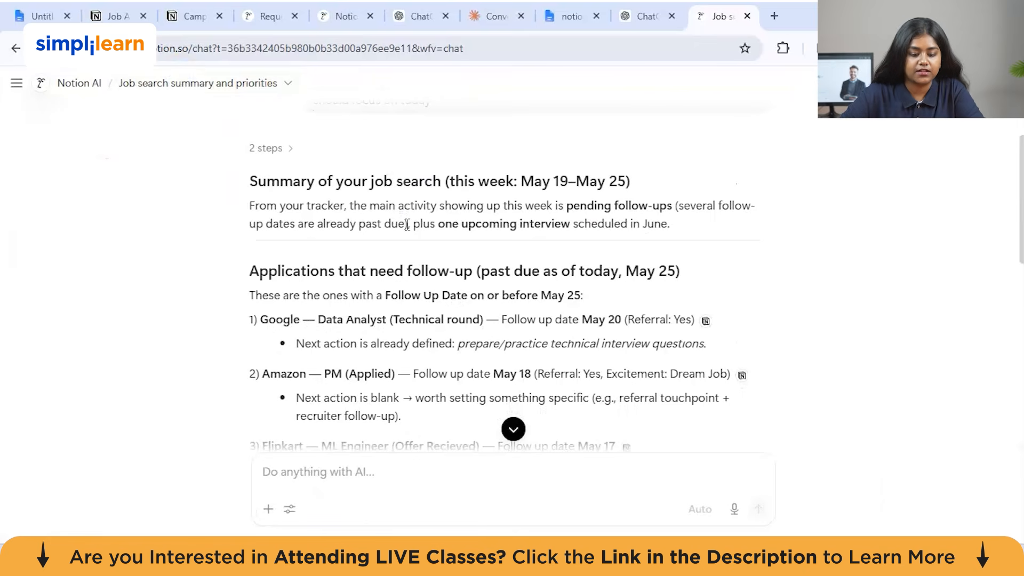
scroll(407, 224, "down", 1)
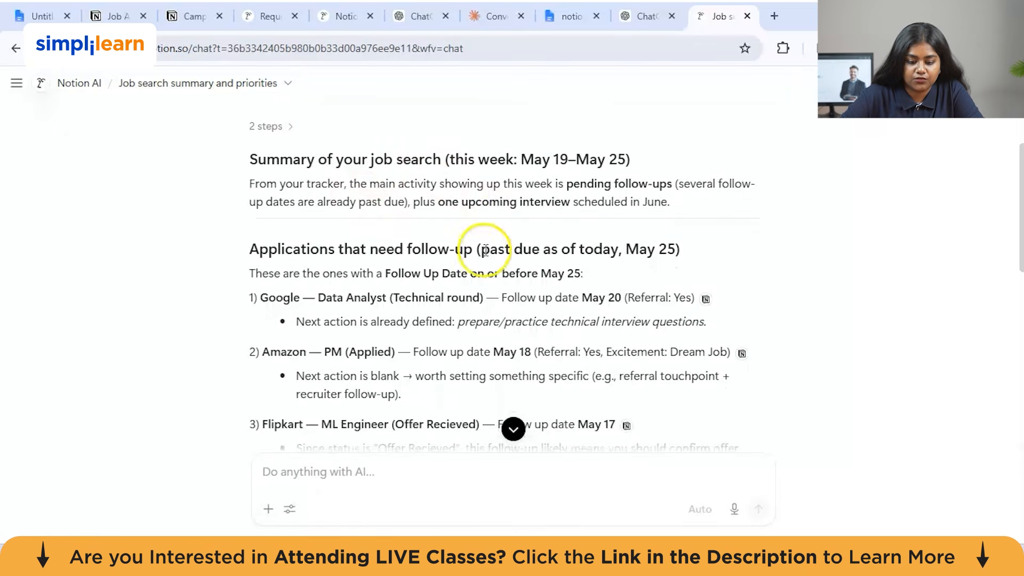
scroll(466, 189, "up", 1)
scroll(466, 188, "down", 3)
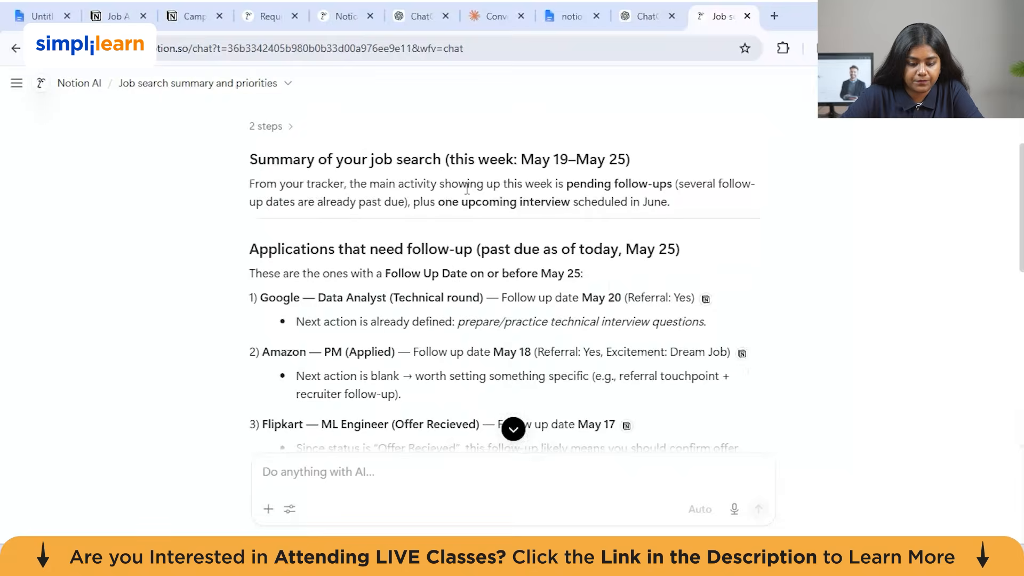
scroll(366, 195, "up", 1)
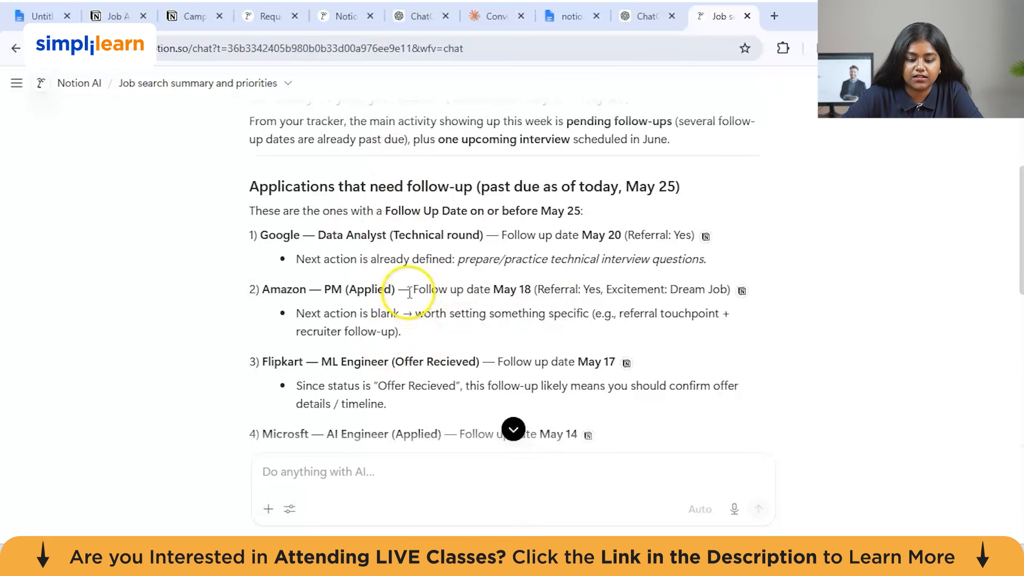
scroll(410, 293, "down", 6)
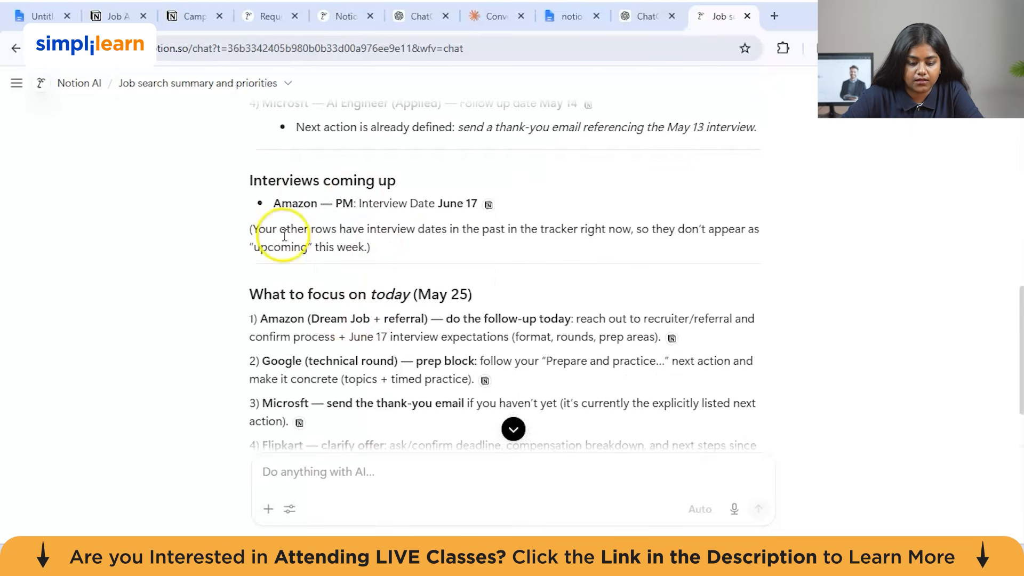
scroll(368, 246, "down", 1)
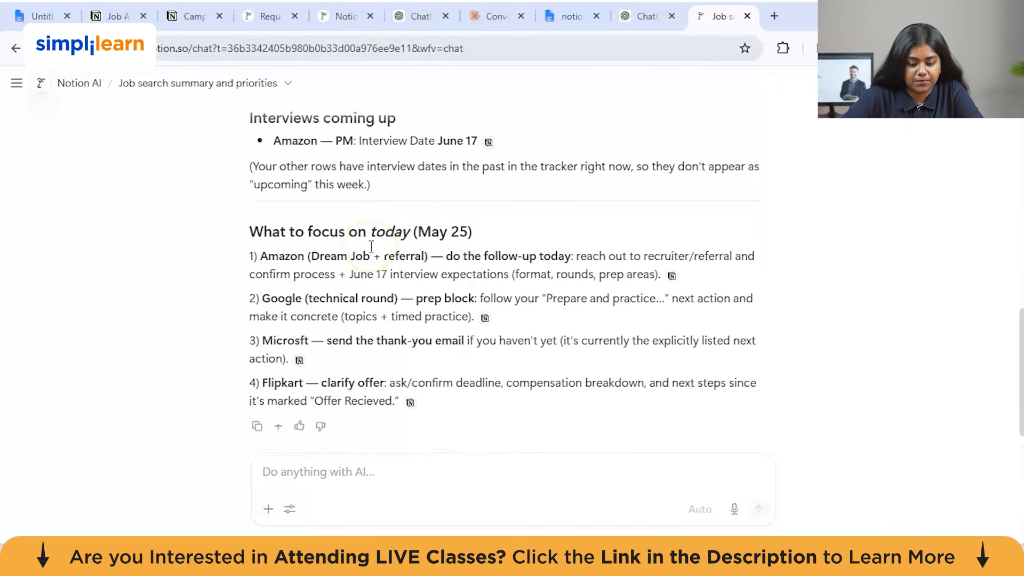
scroll(371, 246, "down", 1)
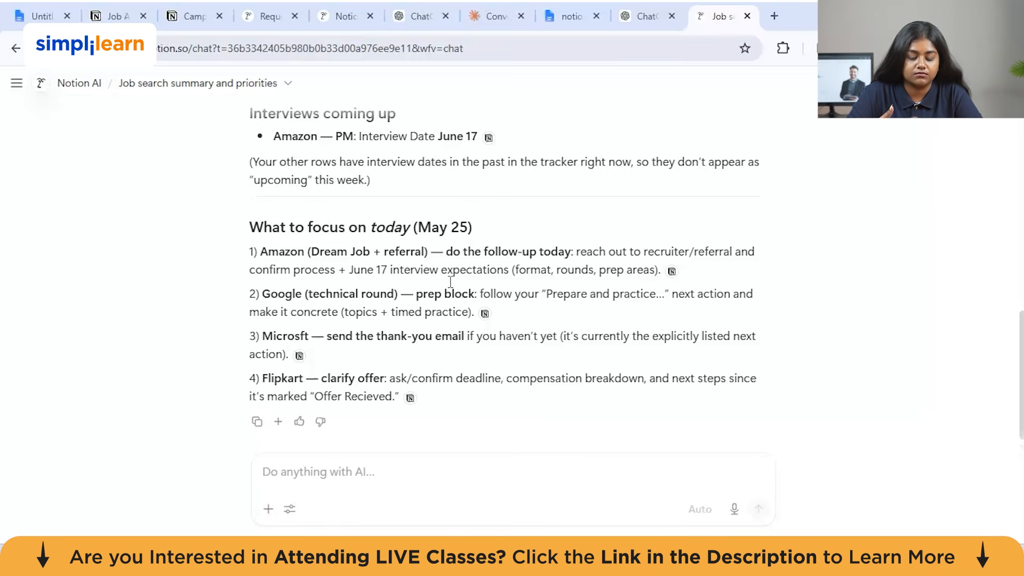
left_click(527, 331)
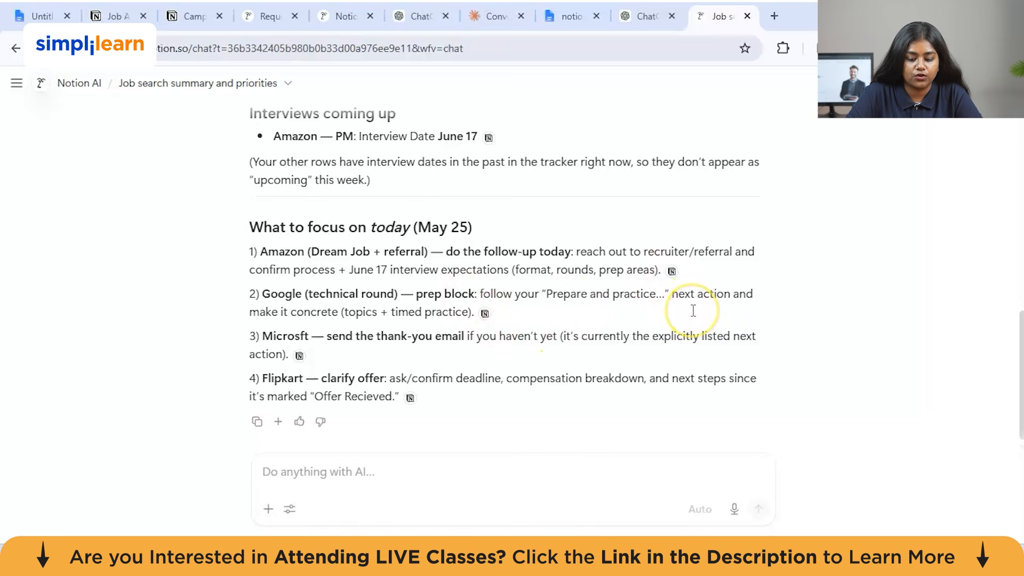
scroll(694, 310, "up", 2)
scroll(693, 310, "down", 2)
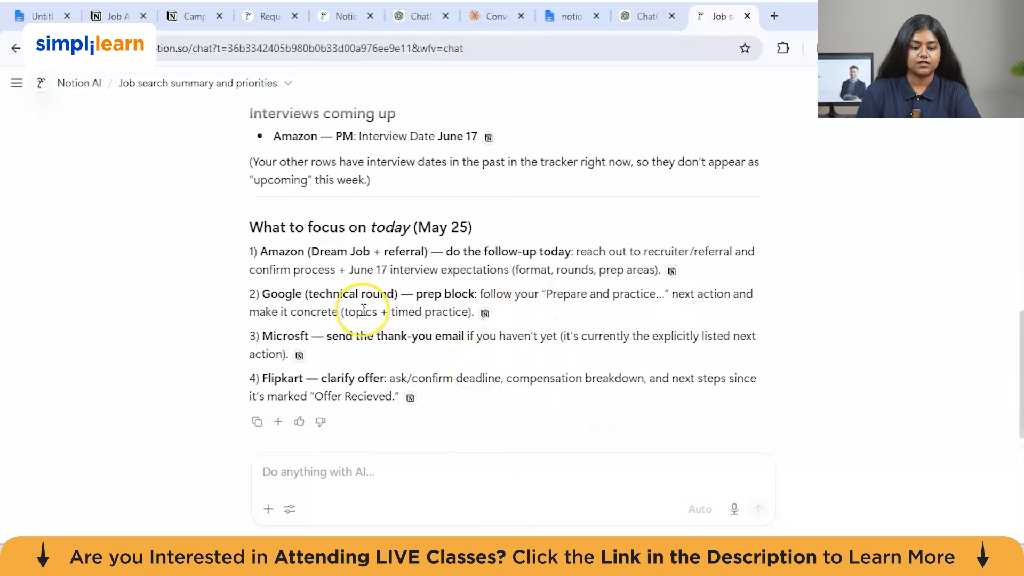
scroll(354, 304, "up", 5)
scroll(98, 142, "down", 5)
Open the earlier Dream Job application strategies chat and review its company strategy prompt and the Google Data Analyst cover letter.
mouse_move(14, 83)
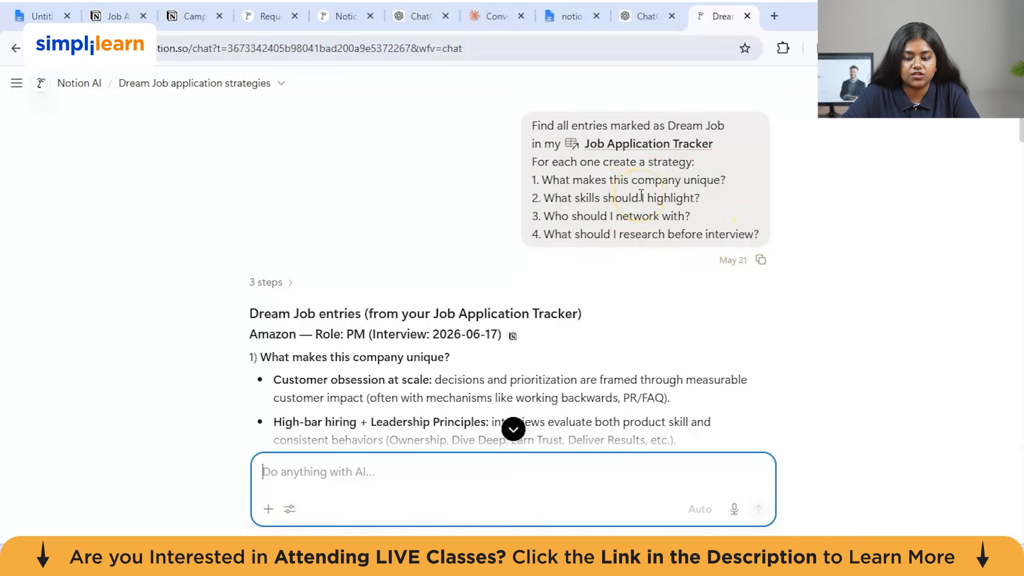
scroll(641, 196, "down", 1)
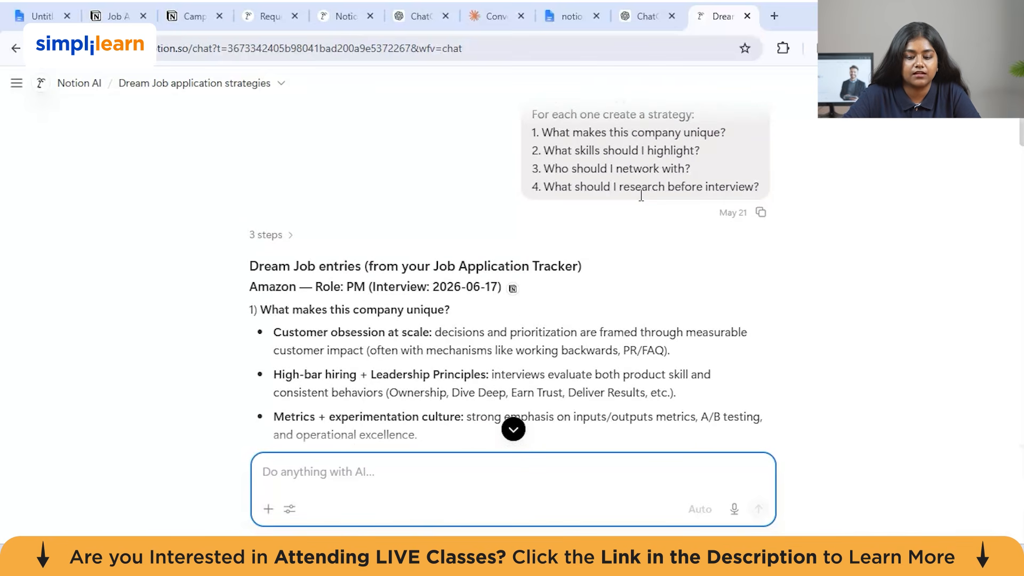
scroll(641, 196, "up", 1)
scroll(605, 170, "down", 15)
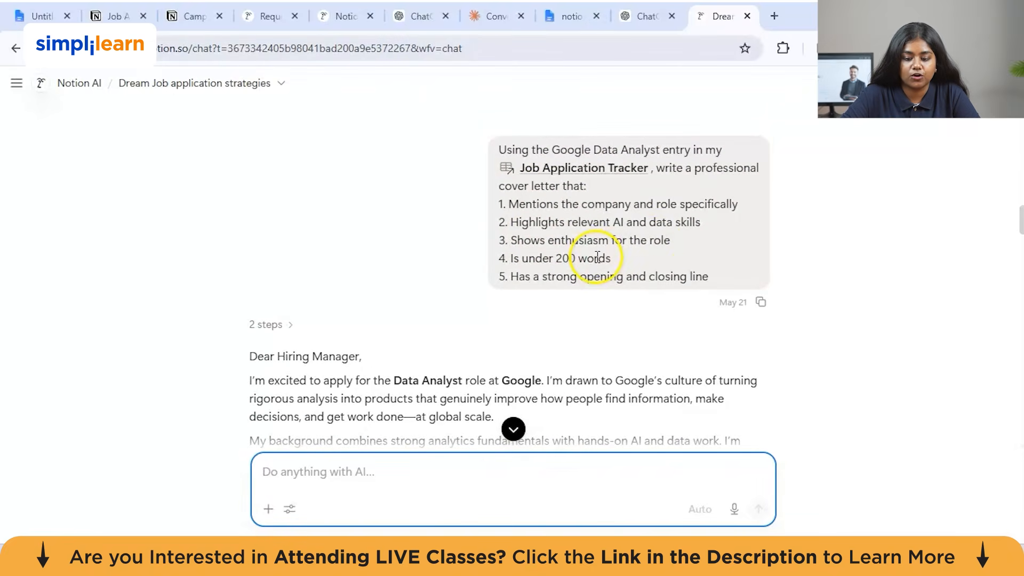
scroll(687, 173, "down", 1)
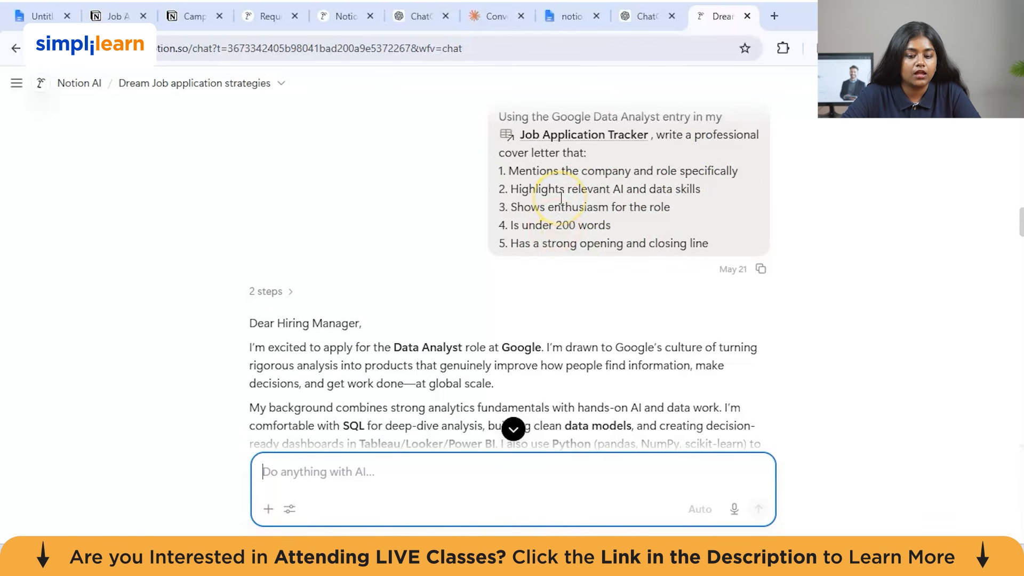
scroll(561, 197, "down", 8)
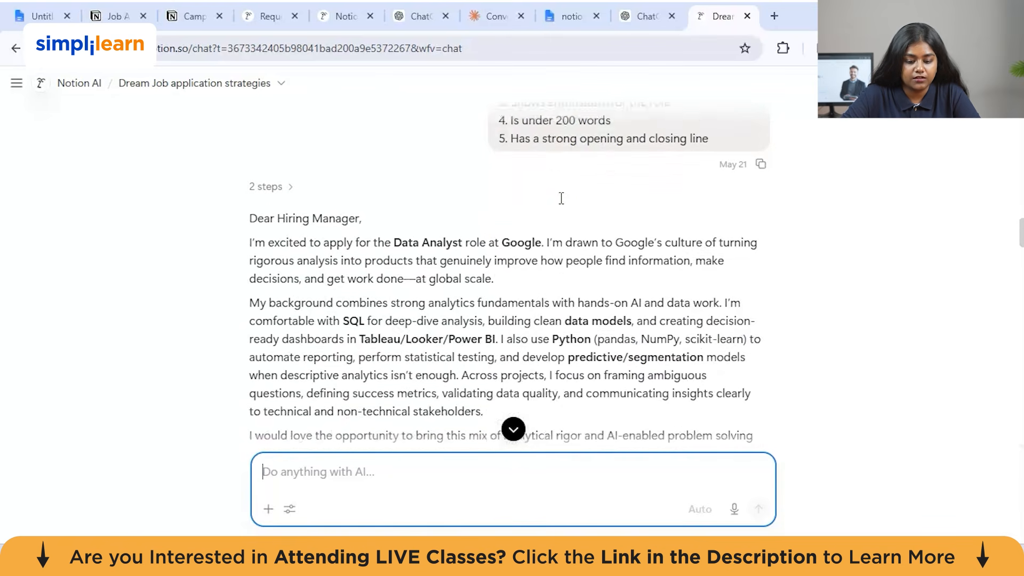
scroll(561, 198, "up", 2)
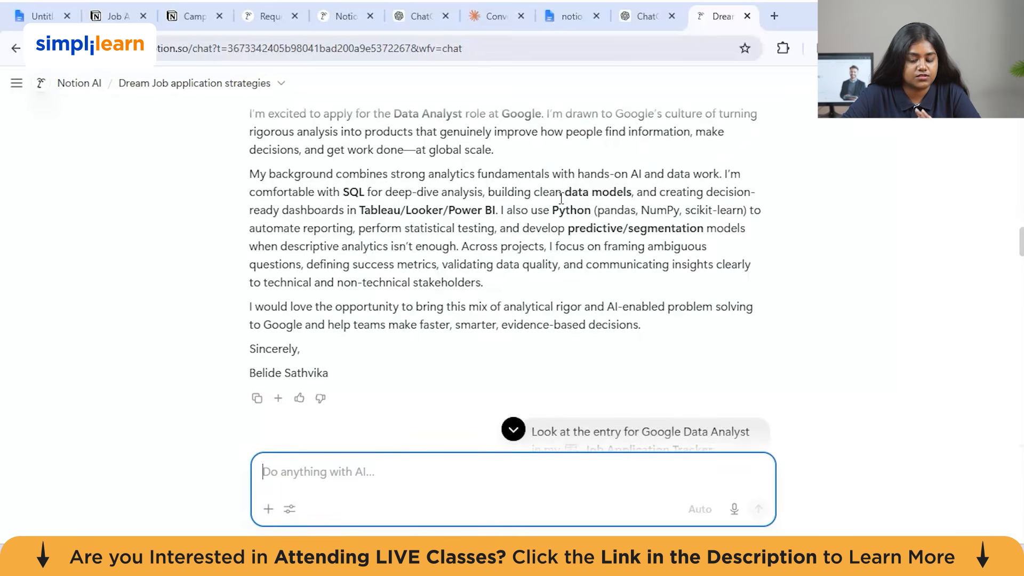
Review the Google Data Analyst interview preparation guide, from its prompt through technical and behavioral questions to key skills and red flags.
scroll(562, 198, "down", 12)
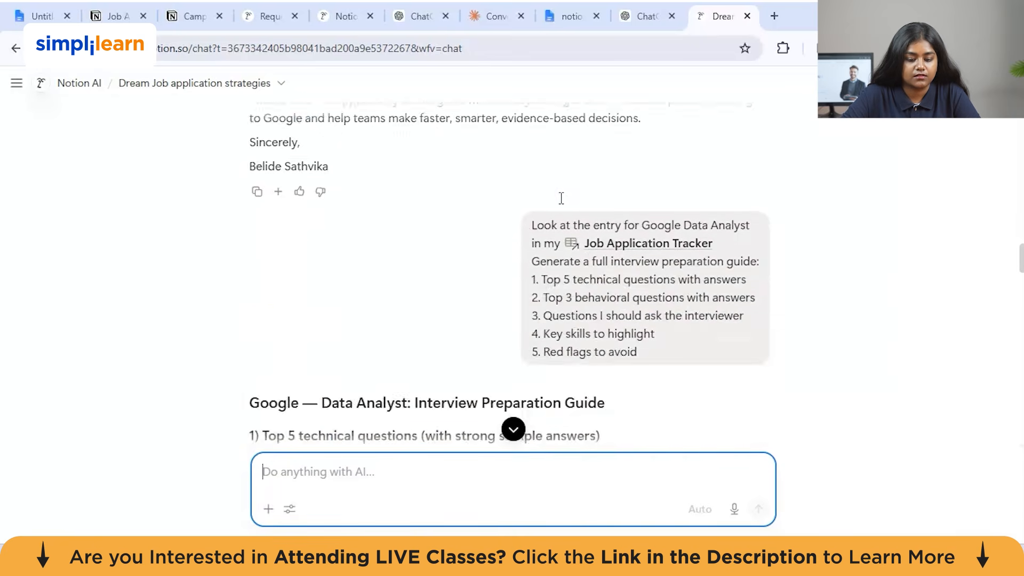
scroll(561, 198, "up", 6)
scroll(562, 198, "up", 2)
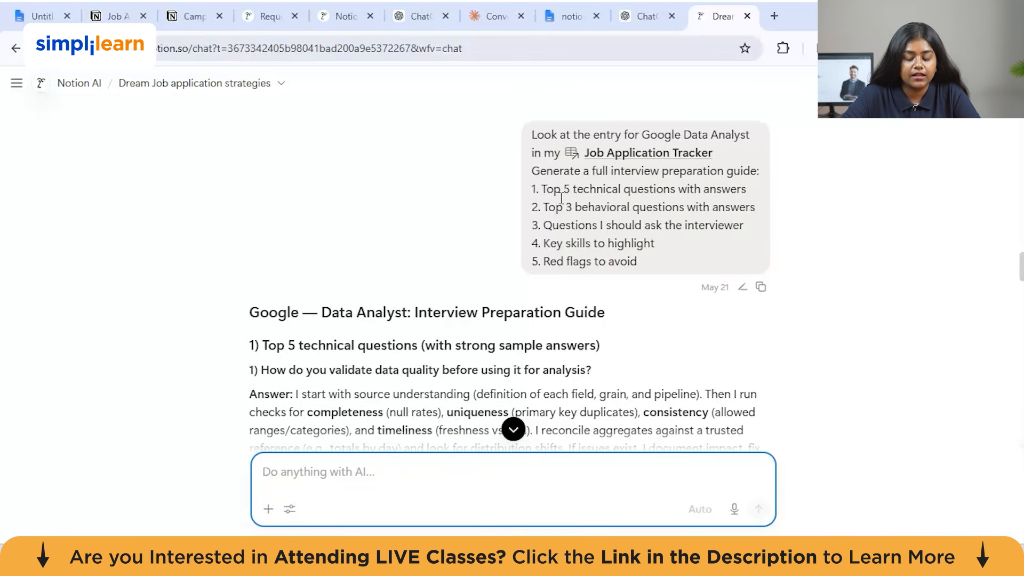
scroll(561, 198, "down", 1)
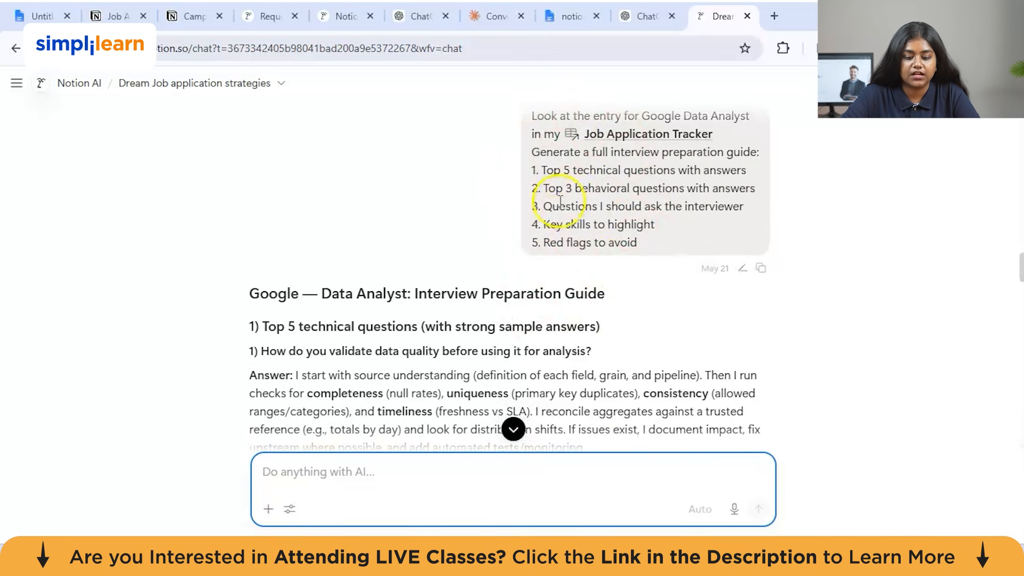
mouse_move(631, 140)
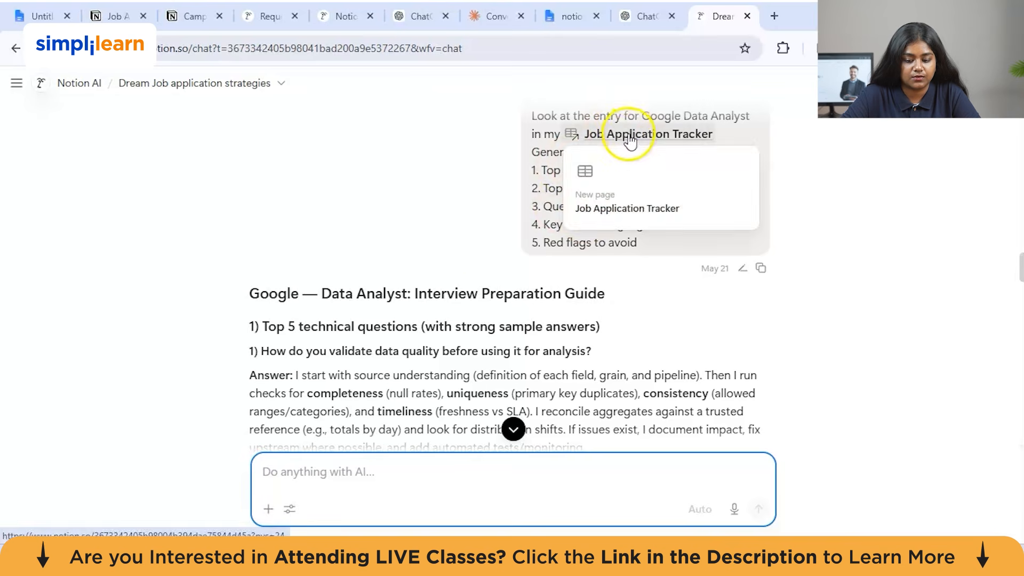
scroll(586, 262, "down", 2)
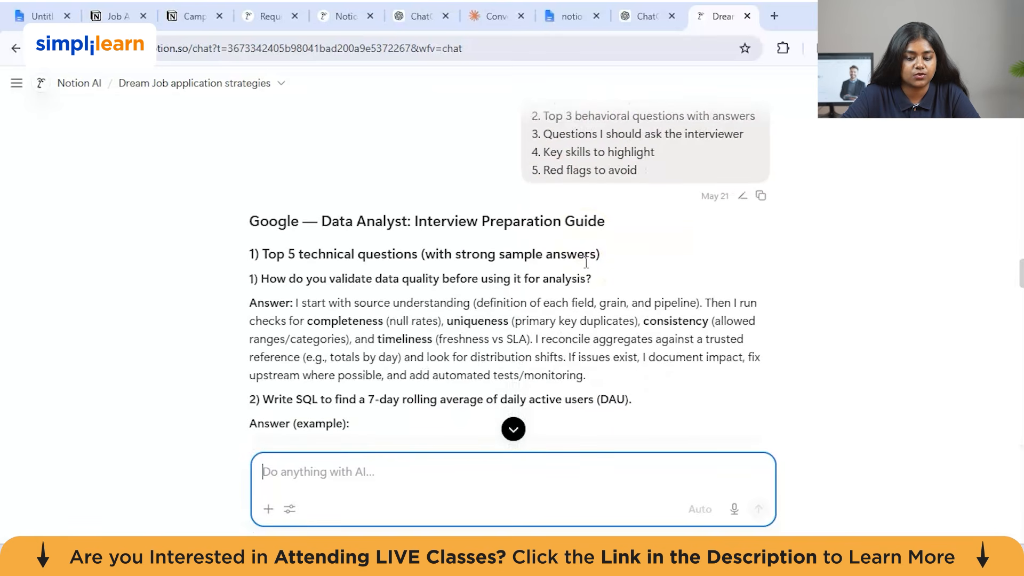
scroll(586, 262, "down", 3)
scroll(586, 262, "down", 10)
scroll(586, 263, "down", 7)
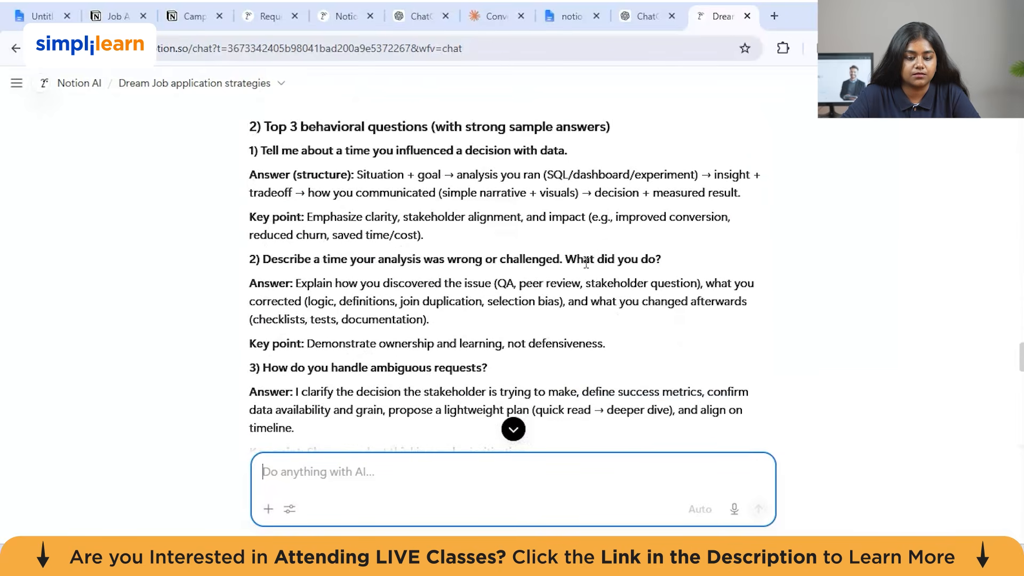
scroll(586, 262, "down", 12)
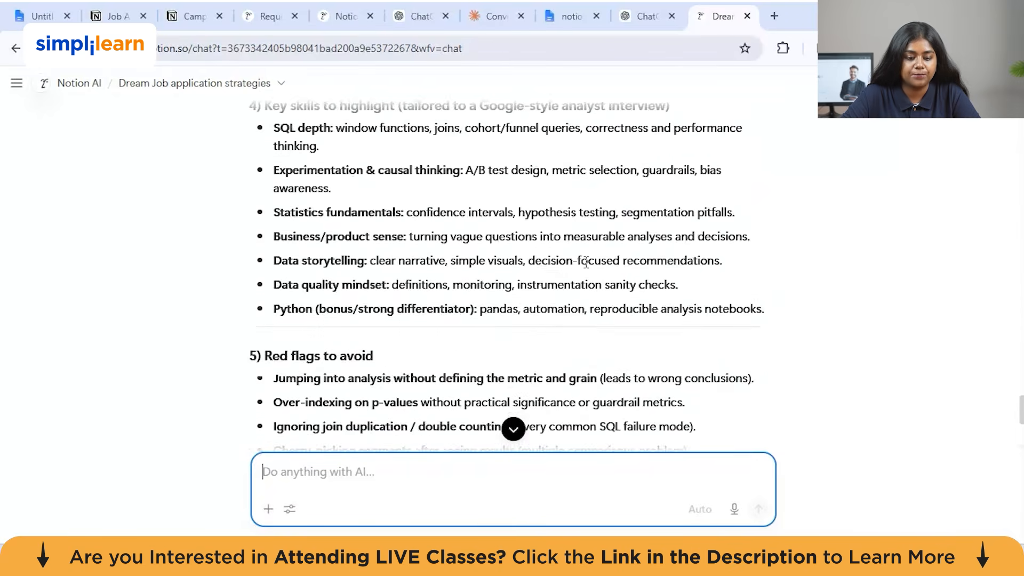
left_click(521, 240)
scroll(522, 240, "up", 3)
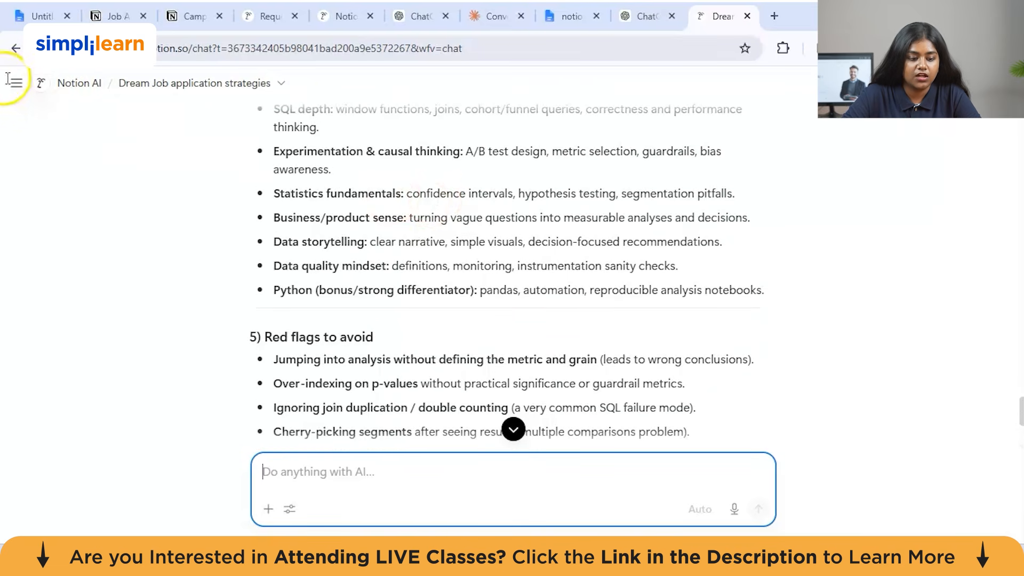
Return to the Job Application Tracker database and look across its table columns from Company Name to Resume Version.
mouse_move(15, 90)
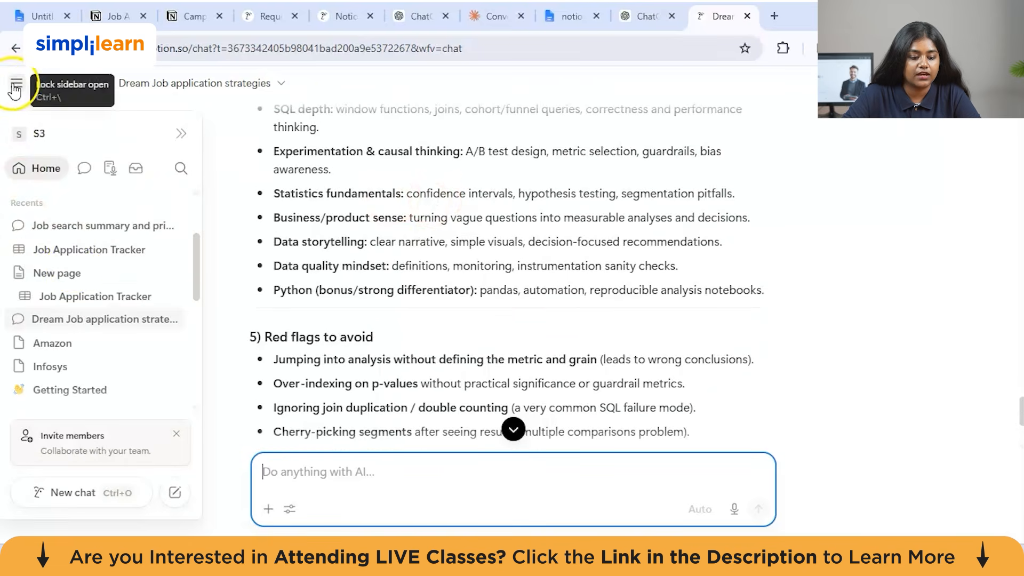
left_click(82, 295)
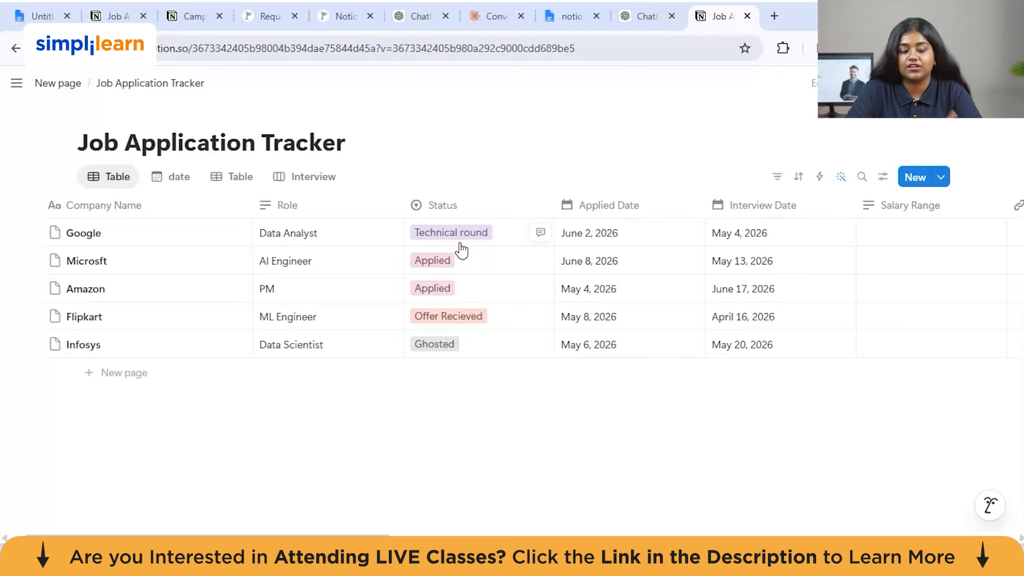
scroll(462, 249, "right", 6)
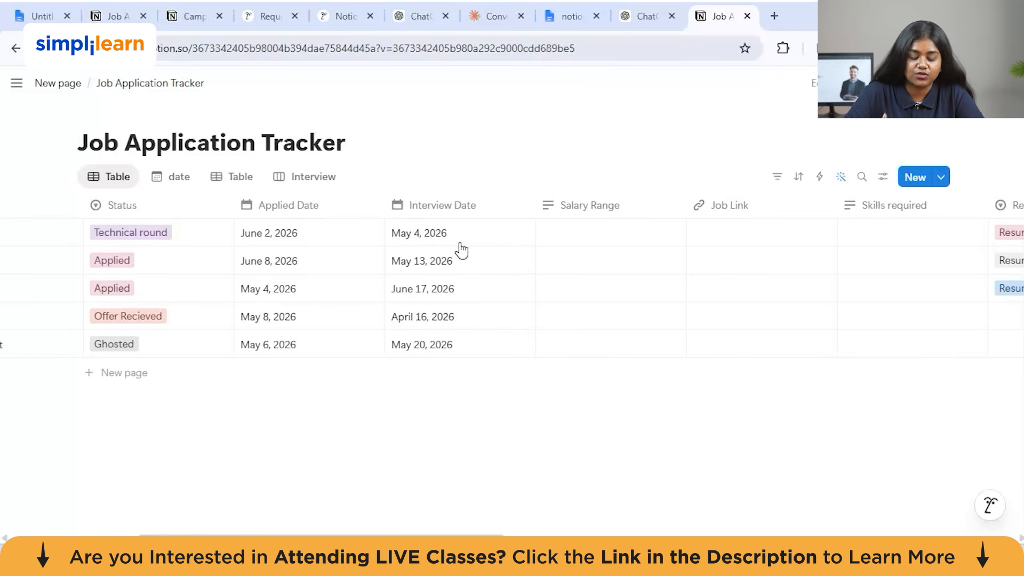
scroll(461, 250, "right", 1)
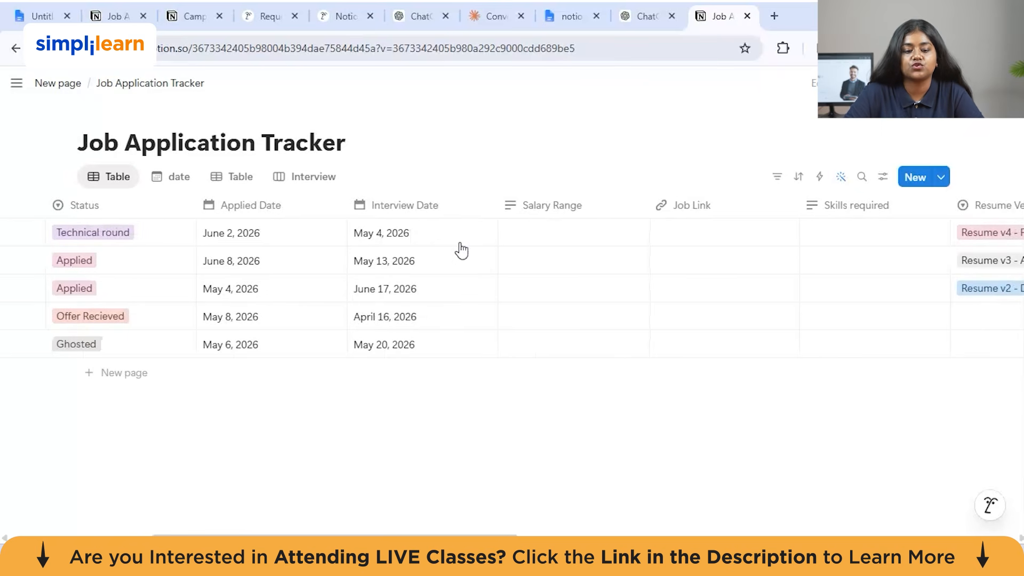